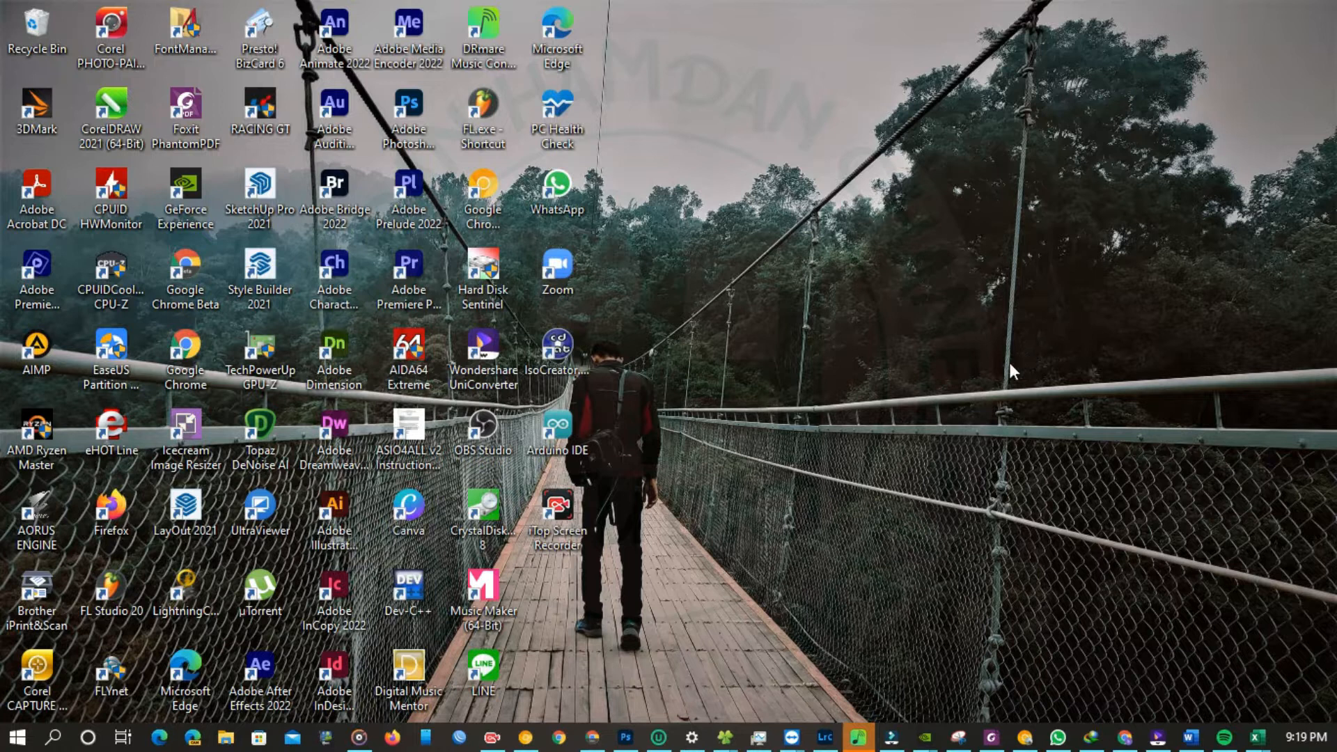
- Switch to the Nama Peserta Didik document in Word and clear the NIS/NISN and Semester values
{"action": "right_click", "coordinate": [808, 175]}
{"action": "left_click", "coordinate": [830, 104]}
{"action": "left_click", "coordinate": [1206, 742]}
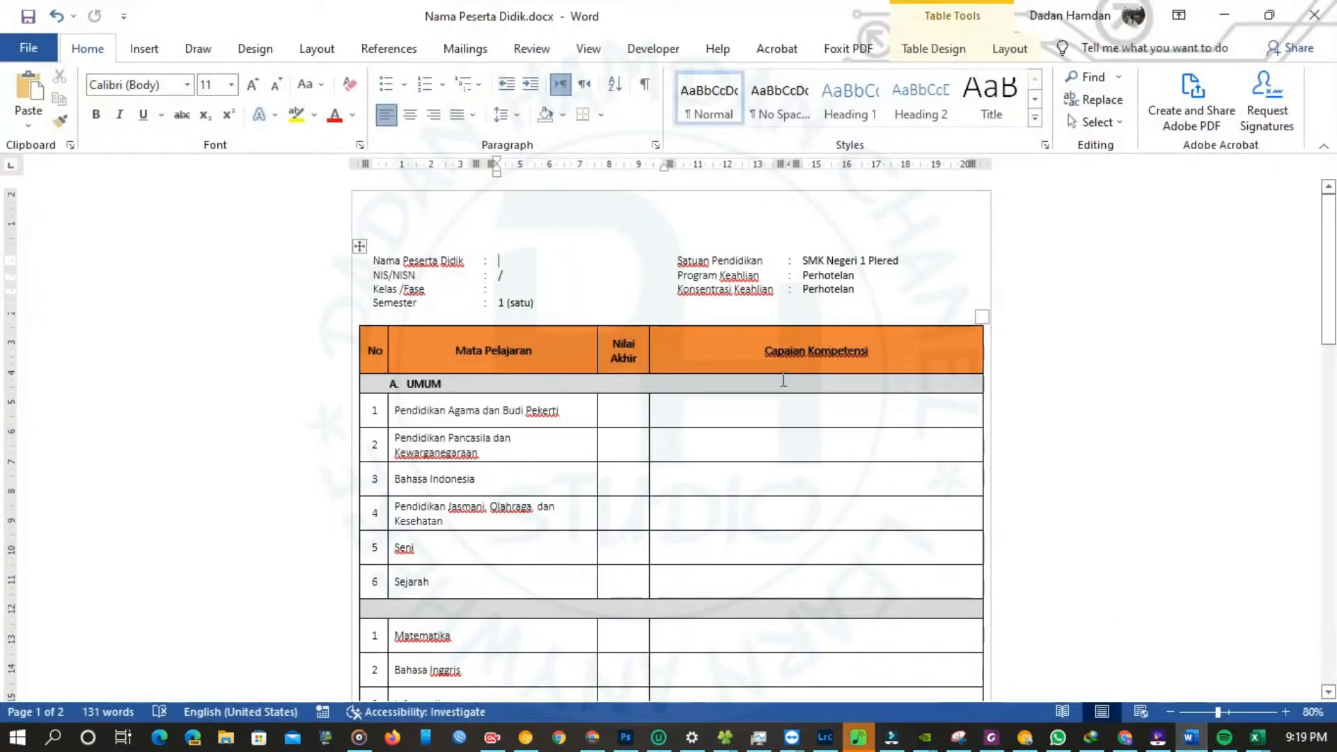
{"action": "double_click", "coordinate": [498, 275]}
{"action": "key", "text": "BackSpace"}
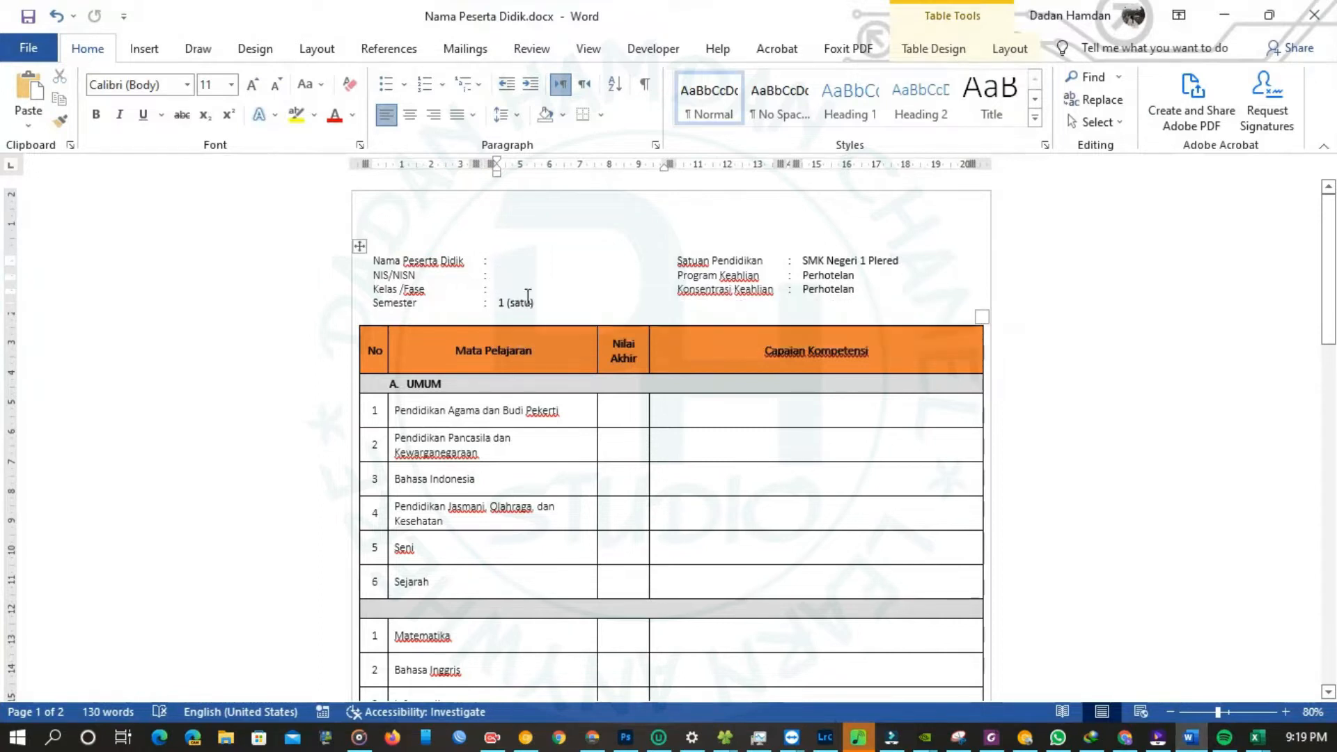
{"action": "left_click_drag", "start_coordinate": [536, 304], "coordinate": [503, 307]}
{"action": "key", "text": "BackSpace"}
- Clear the values of Satuan Pendidikan, Program Keahlian and Konsentrasi Keahlian in the report header
{"action": "left_click", "coordinate": [798, 252]}
{"action": "left_click", "coordinate": [885, 222]}
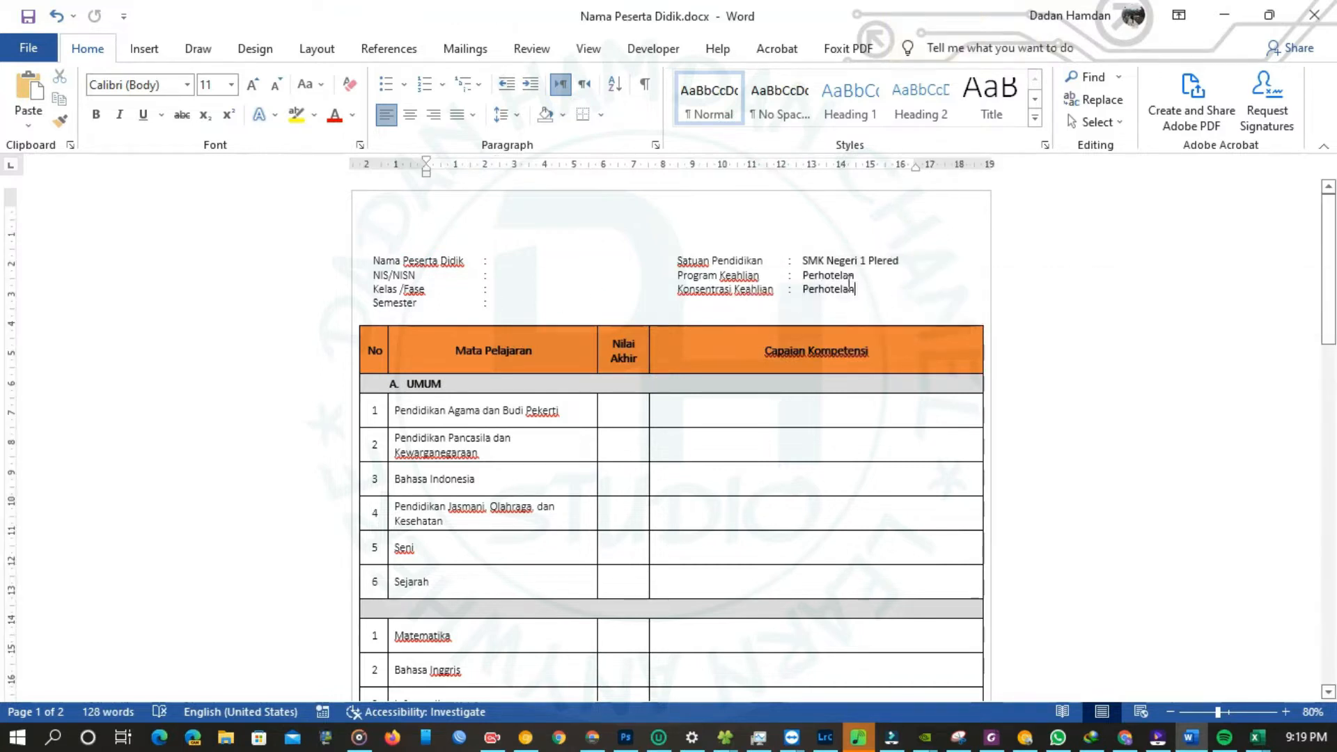
{"action": "left_click_drag", "start_coordinate": [891, 292], "coordinate": [808, 261]}
{"action": "key", "text": "Delete"}
- Examine the subject, extracurricular, attendance and signature sections of the report document
{"action": "scroll", "coordinate": [785, 321], "scroll_direction": "down", "scroll_amount": 2}
{"action": "scroll", "coordinate": [787, 322], "scroll_direction": "up", "scroll_amount": 2}
{"action": "scroll", "coordinate": [784, 337], "scroll_direction": "down", "scroll_amount": 4}
{"action": "scroll", "coordinate": [782, 349], "scroll_direction": "down", "scroll_amount": 5}
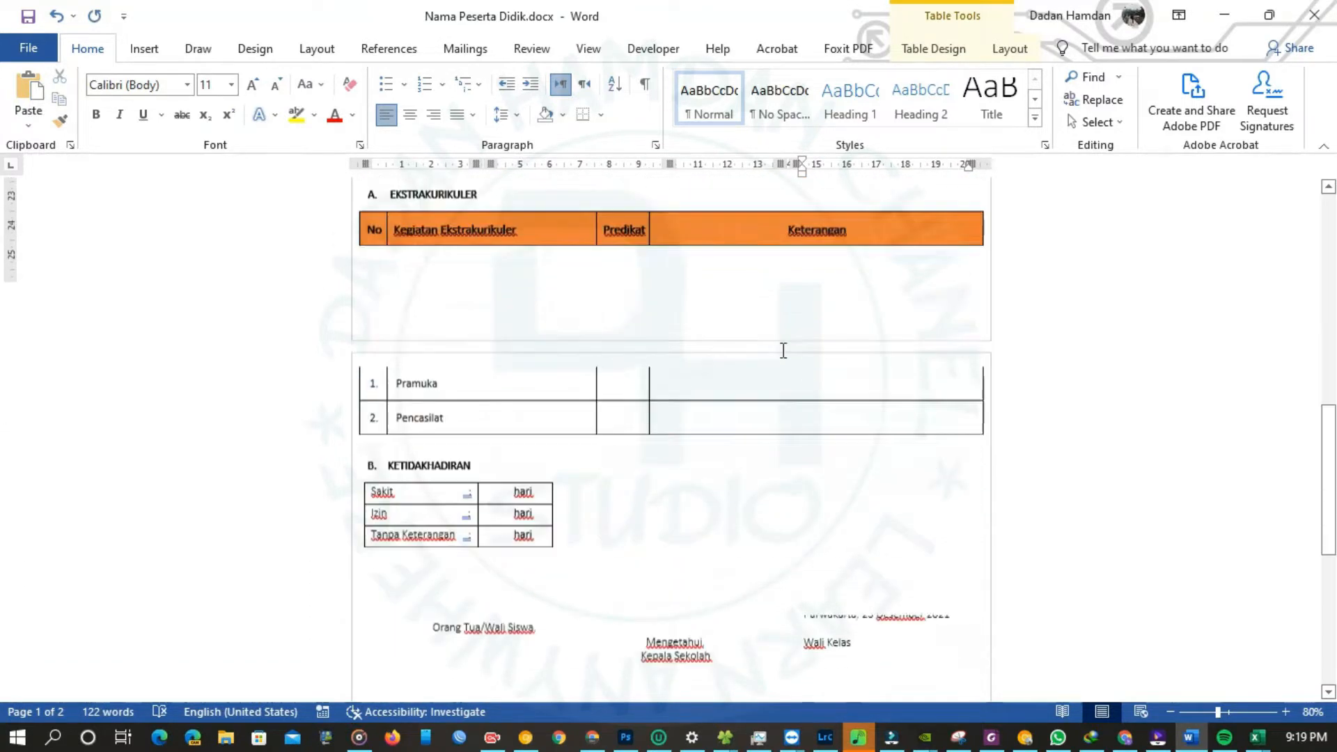
{"action": "scroll", "coordinate": [782, 349], "scroll_direction": "up", "scroll_amount": 5}
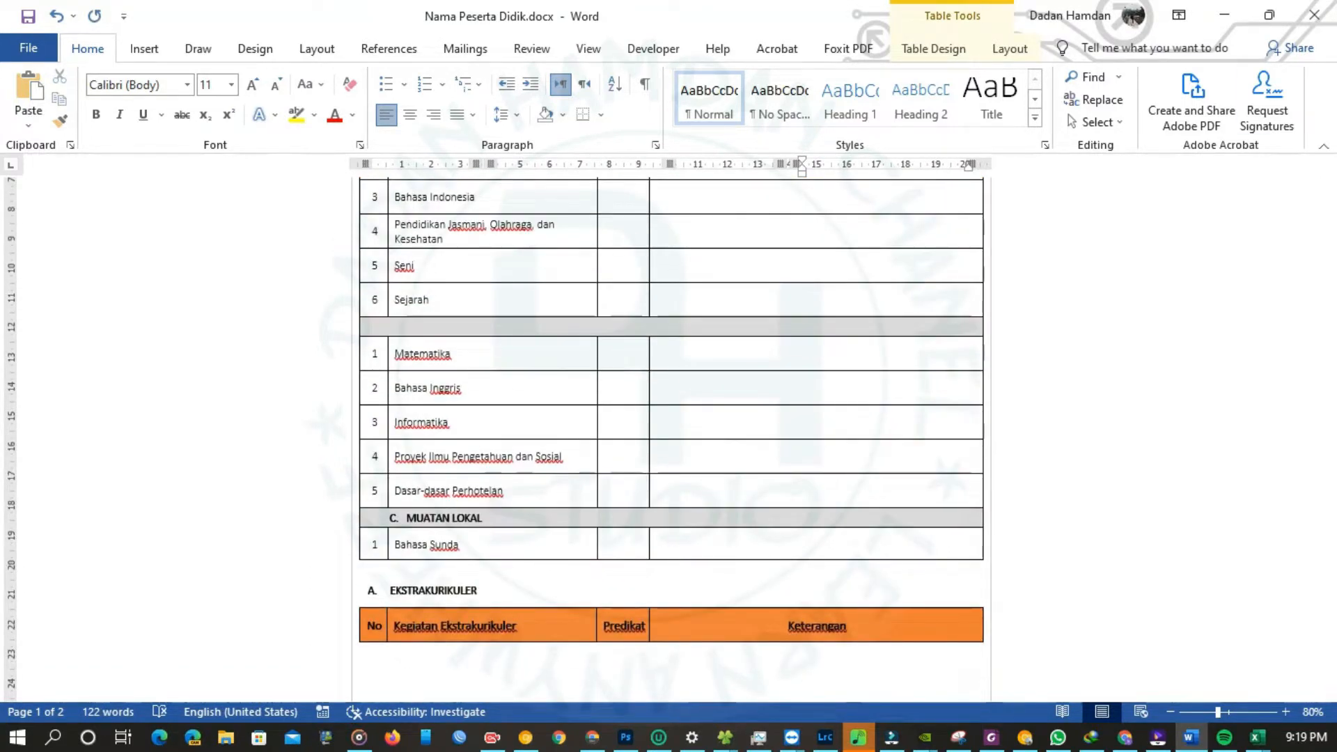
{"action": "scroll", "coordinate": [931, 298], "scroll_direction": "down", "scroll_amount": 10}
{"action": "scroll", "coordinate": [912, 322], "scroll_direction": "down", "scroll_amount": 2}
{"action": "scroll", "coordinate": [910, 320], "scroll_direction": "up", "scroll_amount": 3}
- Switch to Excel and close the Book1 workbook
{"action": "left_click", "coordinate": [1224, 15]}
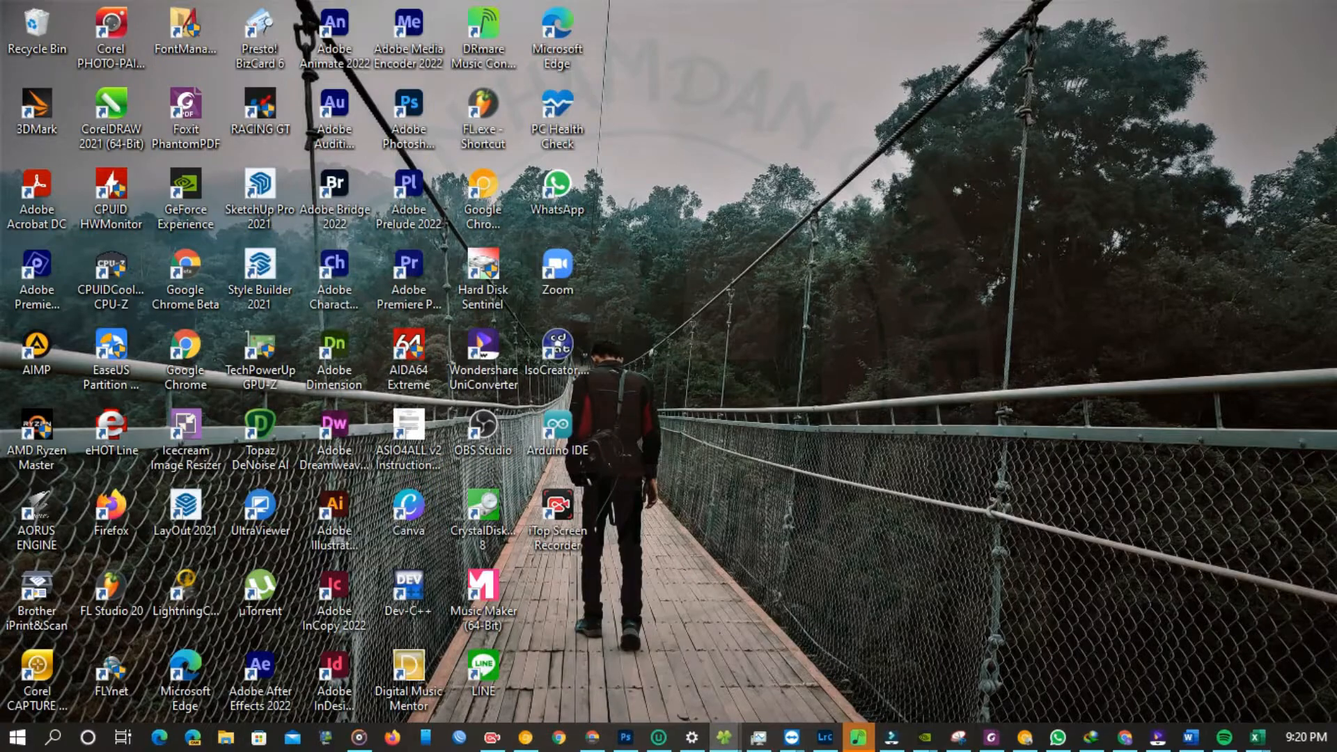
{"action": "left_click", "coordinate": [1190, 737]}
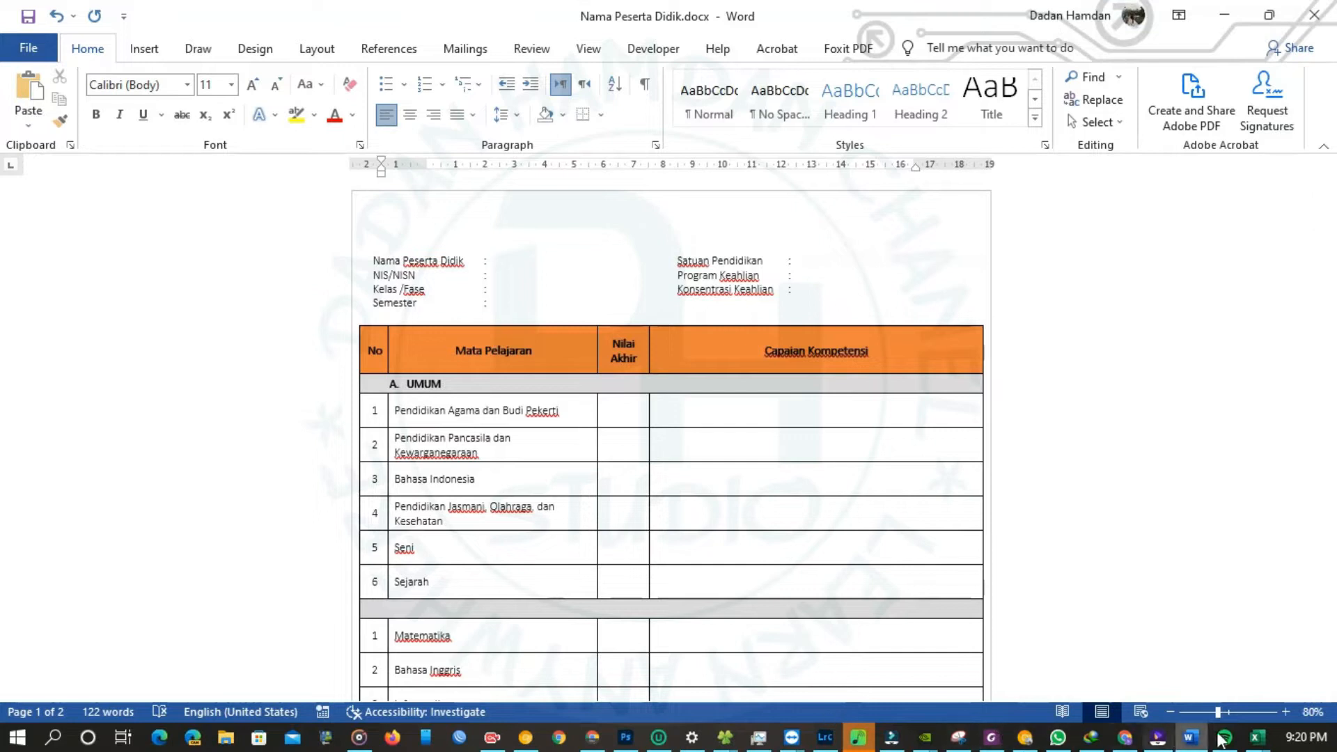
{"action": "mouse_move", "coordinate": [1251, 738]}
{"action": "left_click", "coordinate": [782, 633]}
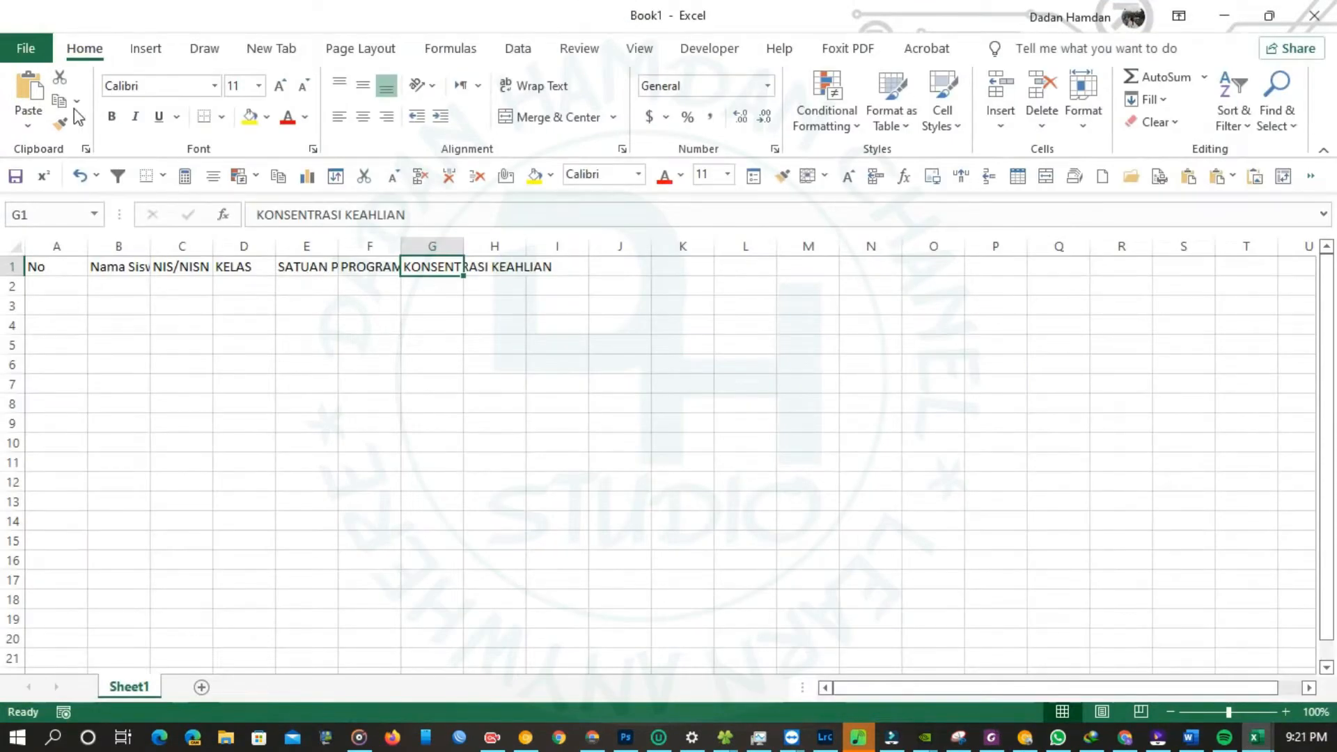
{"action": "left_click", "coordinate": [1314, 15]}
{"action": "left_click", "coordinate": [797, 477]}
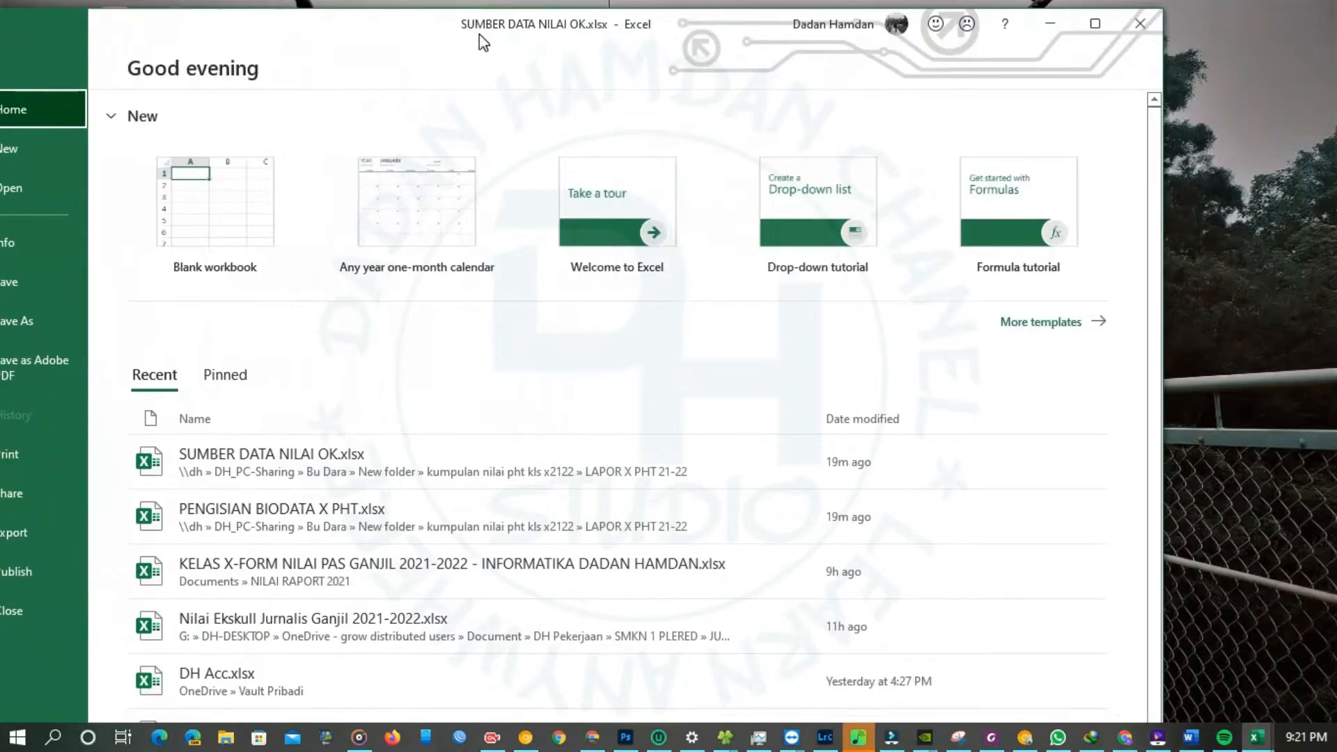
- Create a new blank workbook and maximize its window
{"action": "left_click", "coordinate": [1095, 24]}
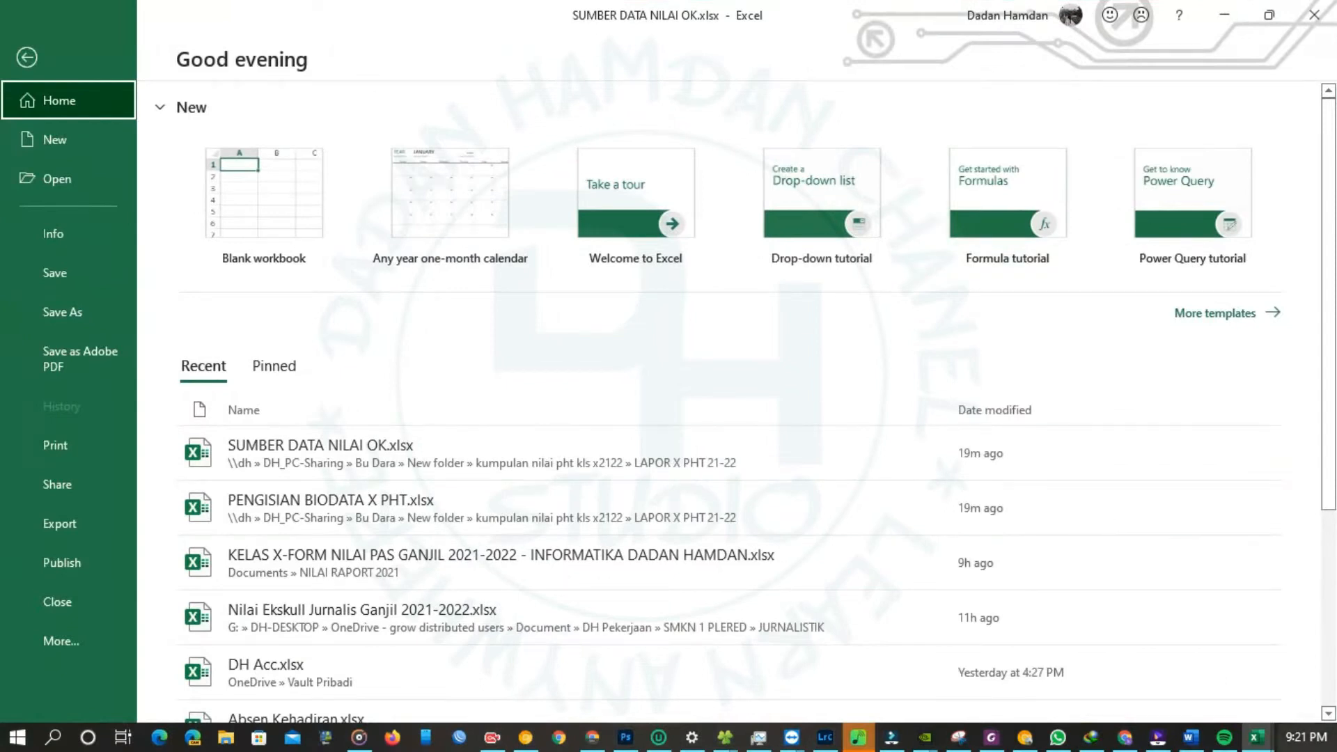
{"action": "left_click", "coordinate": [282, 225]}
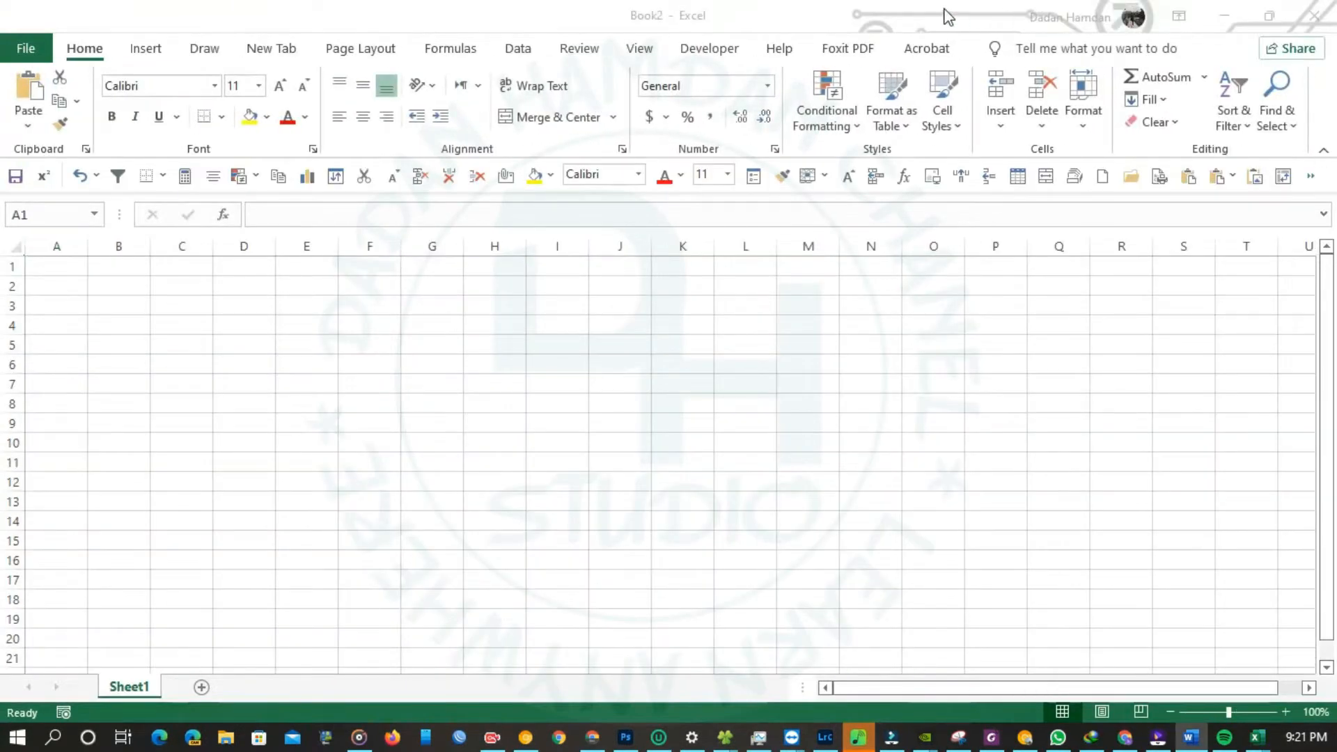
{"action": "left_click", "coordinate": [1225, 17]}
{"action": "left_click", "coordinate": [1226, 18]}
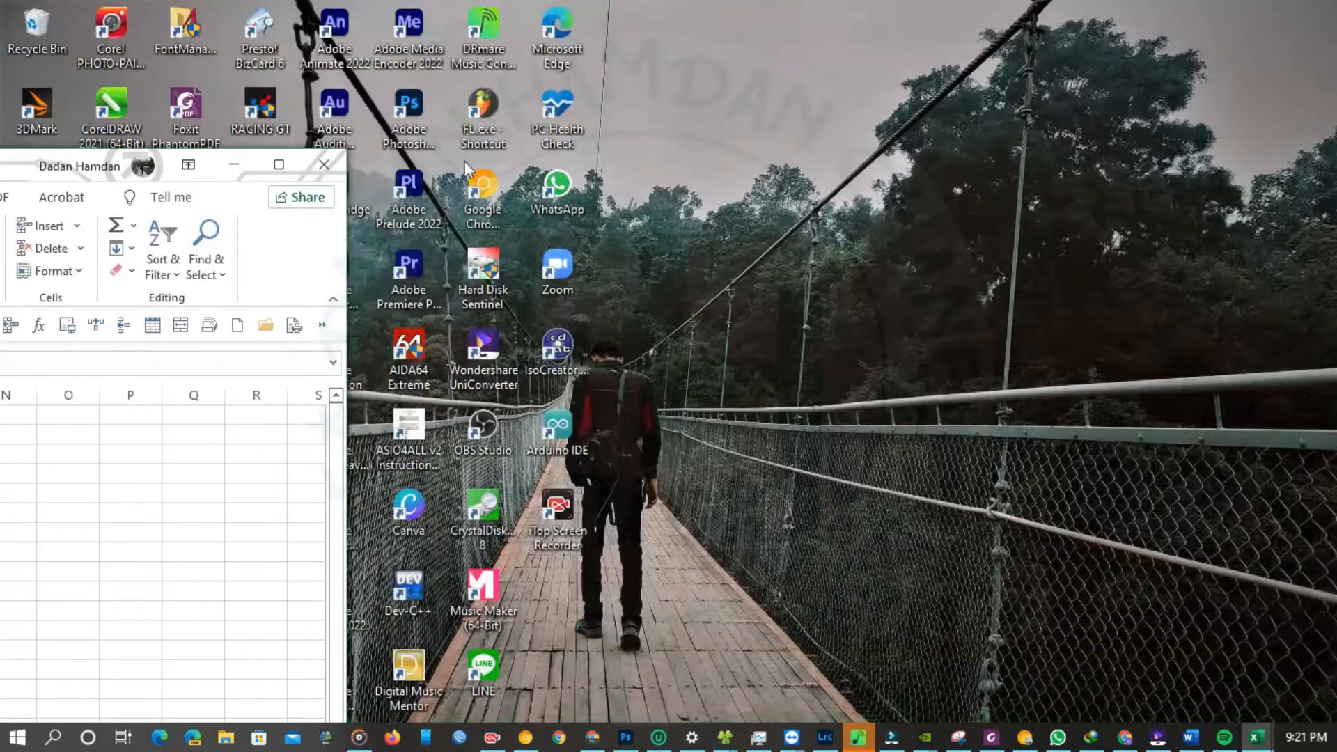
{"action": "left_click", "coordinate": [280, 165]}
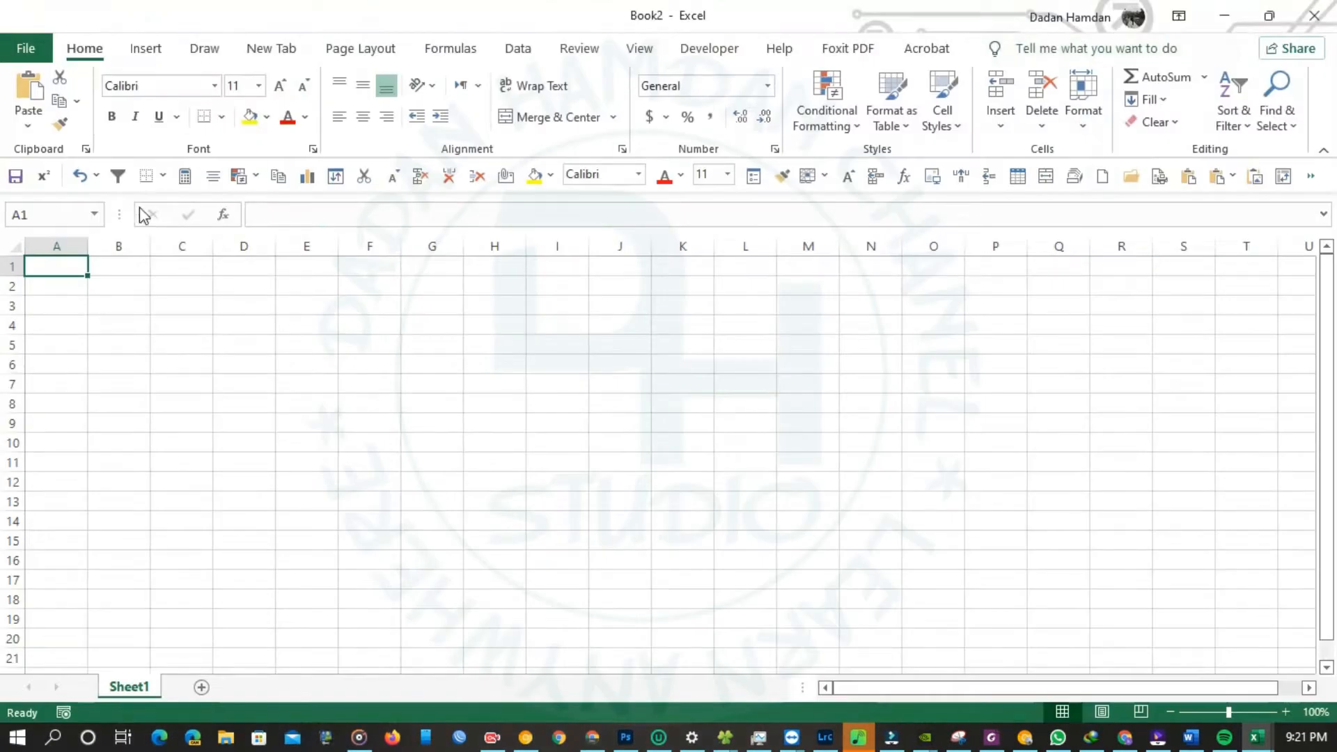
- Enter the headings Nama Peserta Didik in A1 and NIS/NISN in B1
{"action": "double_click", "coordinate": [72, 272]}
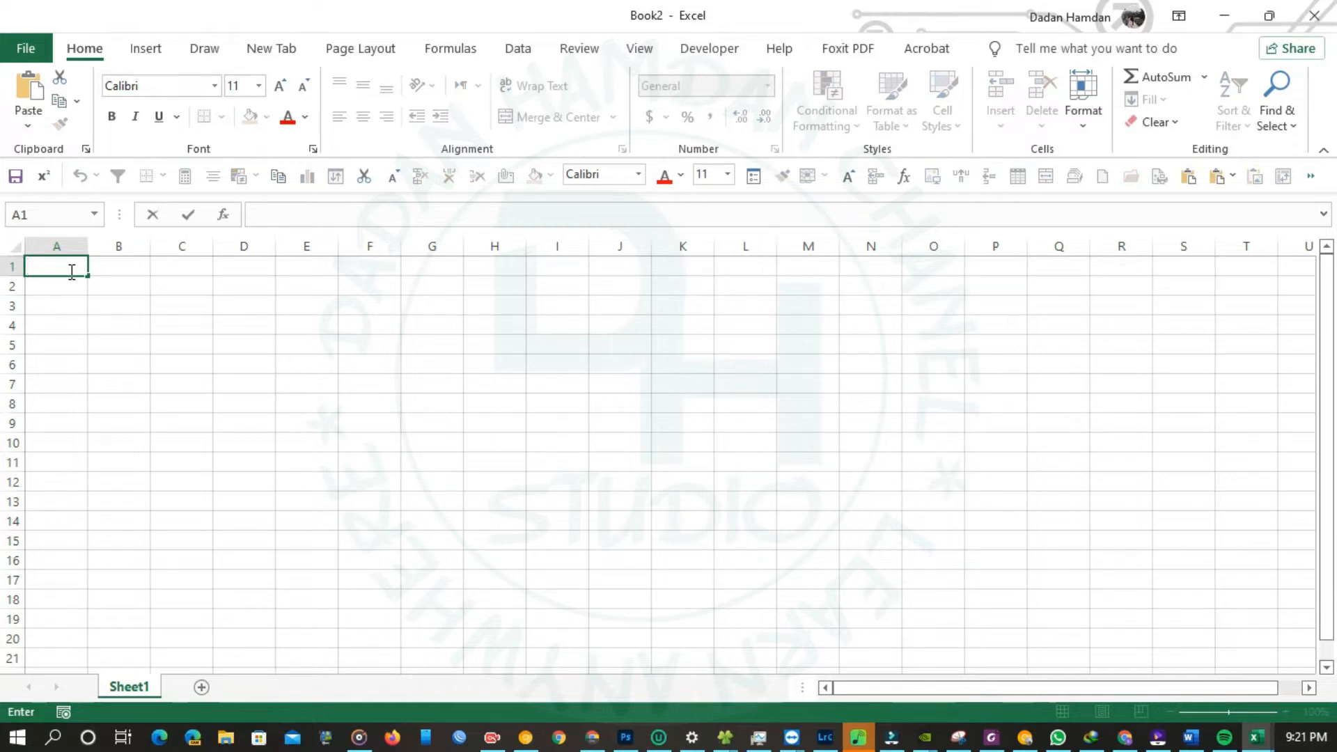
{"action": "type", "text": "Nama Peserta Didik"}
{"action": "key", "text": "Tab"}
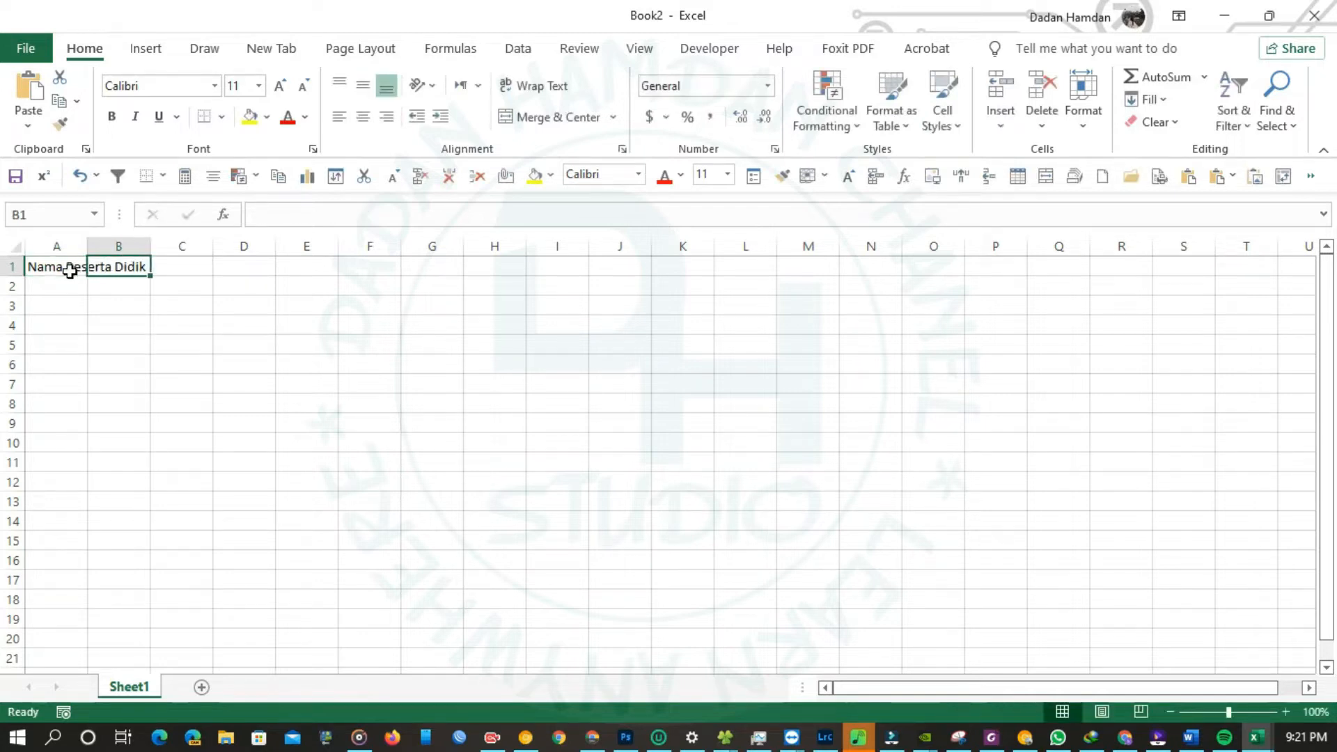
{"action": "type", "text": "NISN"}
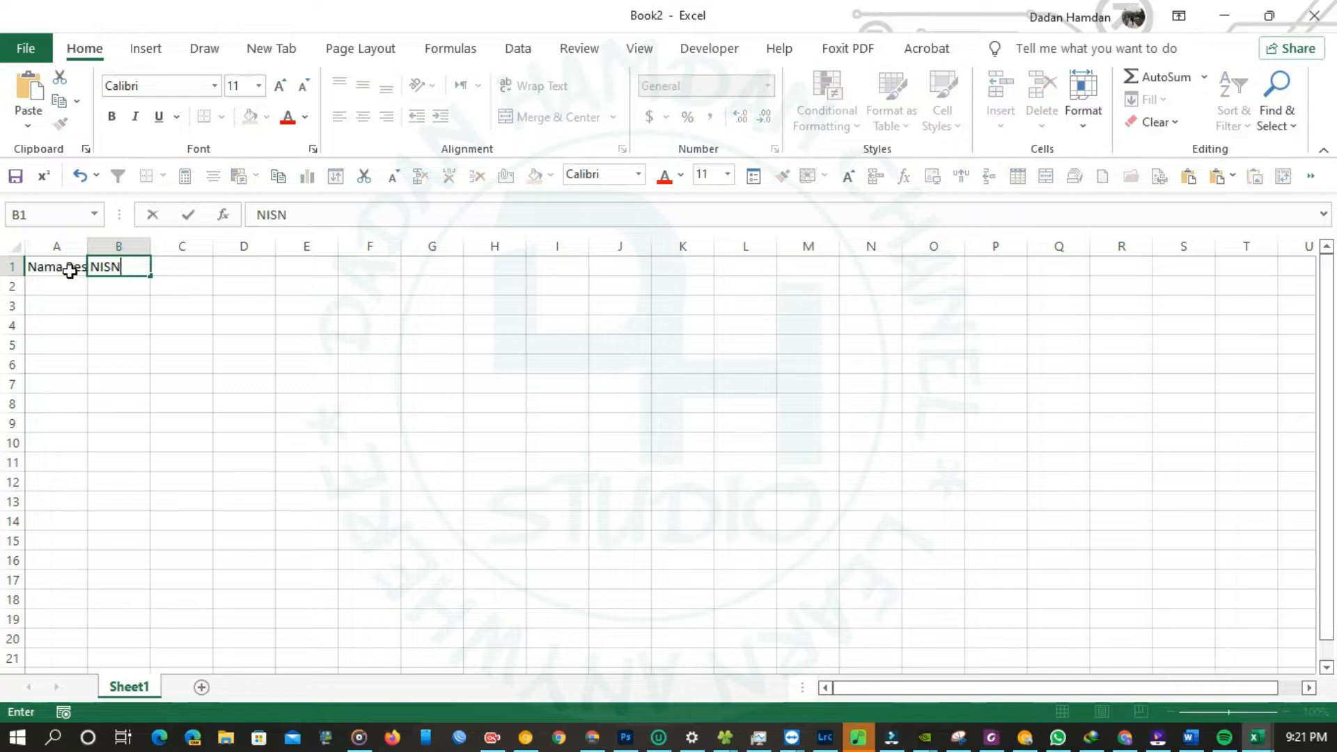
{"action": "key", "text": "Home"}
{"action": "type", "text": "NIS/"}
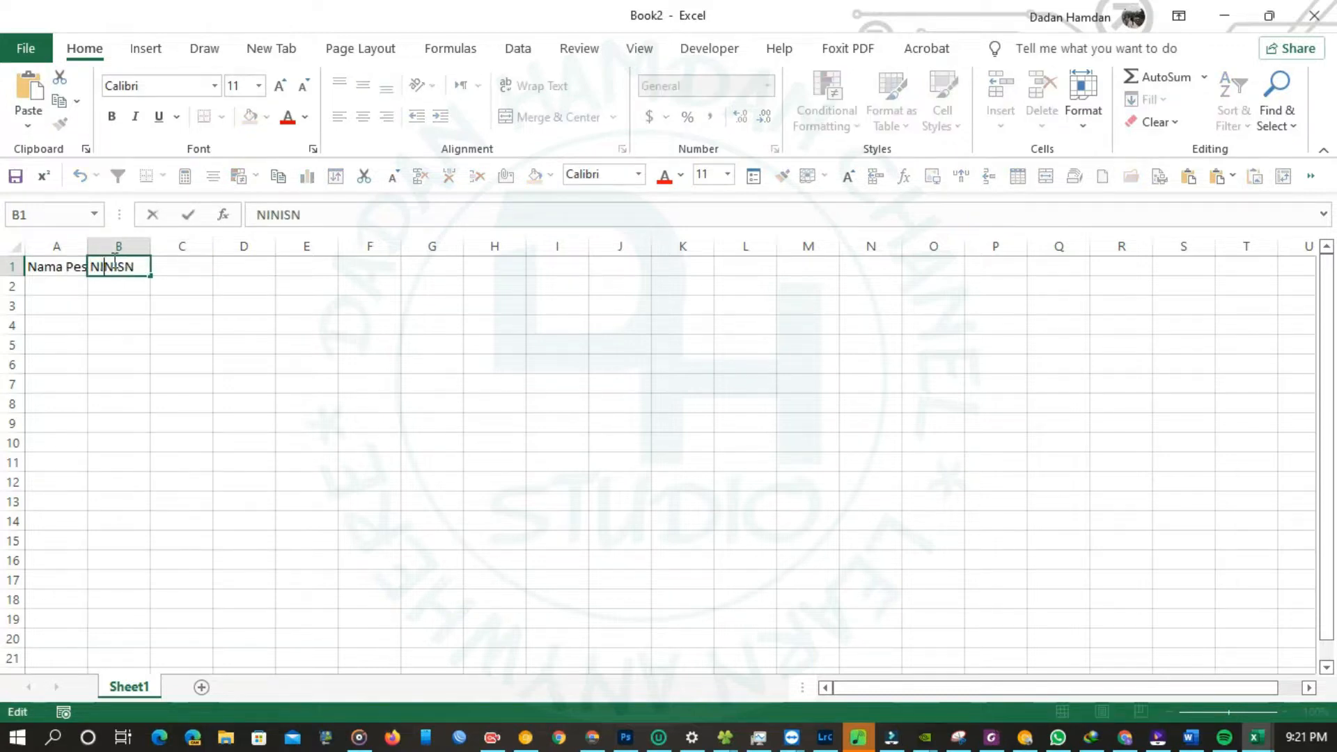
{"action": "key", "text": "Tab"}
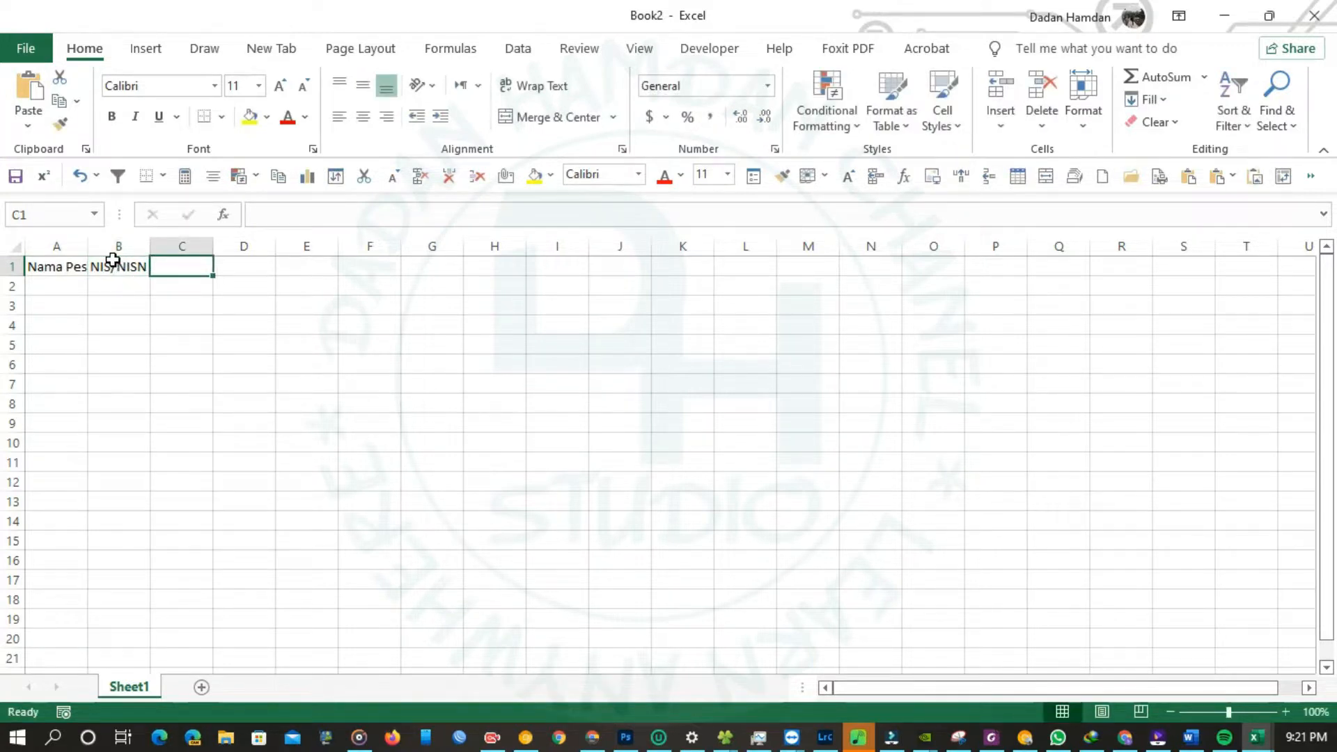
- Enter the headings Kelas / FASE in C1 and SEMSETER in D1
{"action": "type", "text": "Kelas /"}
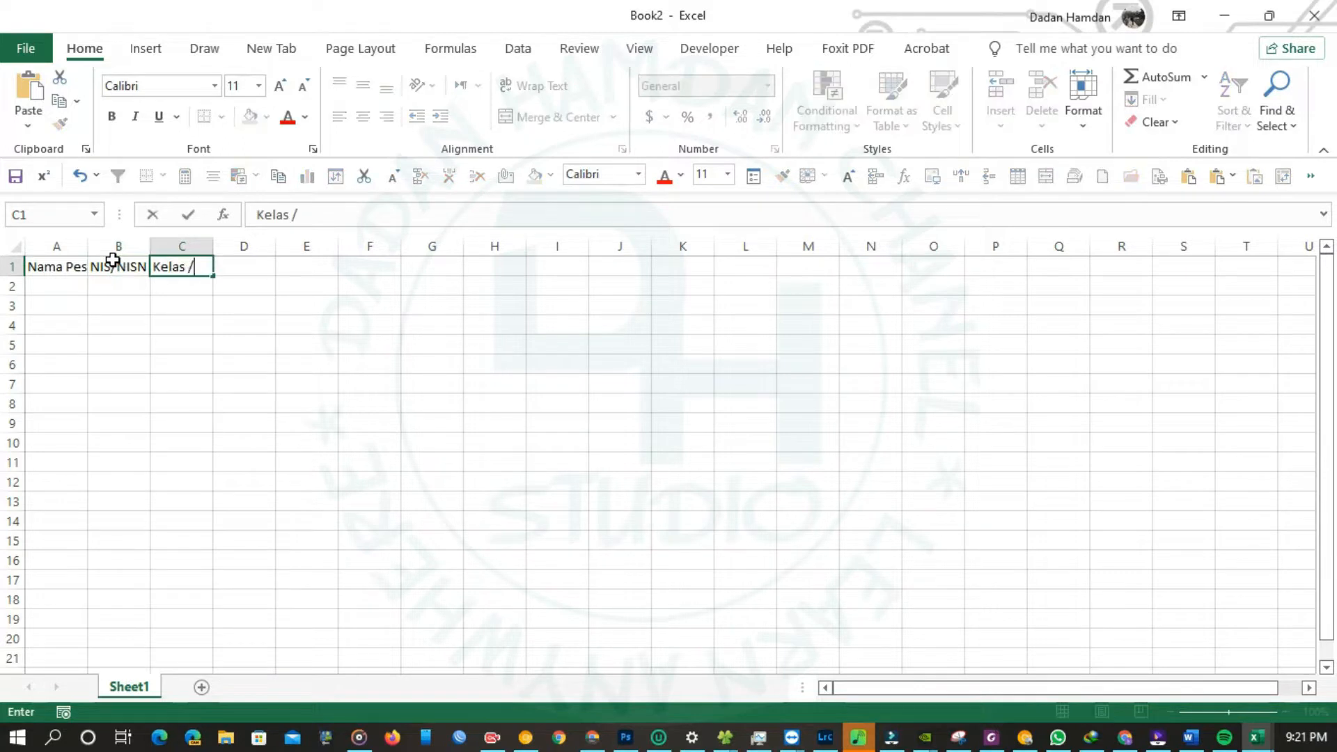
{"action": "type", "text": " FASE"}
{"action": "key", "text": "Tab"}
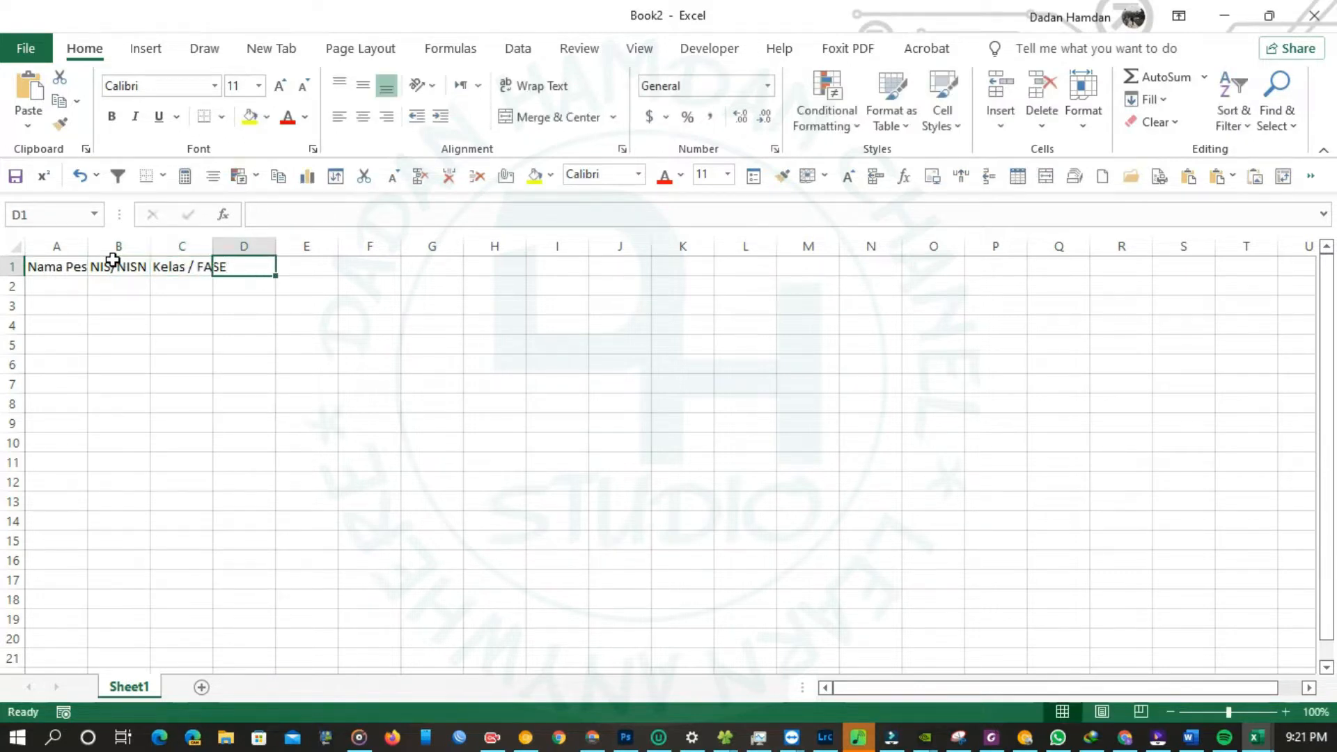
{"action": "type", "text": "SEMSETER"}
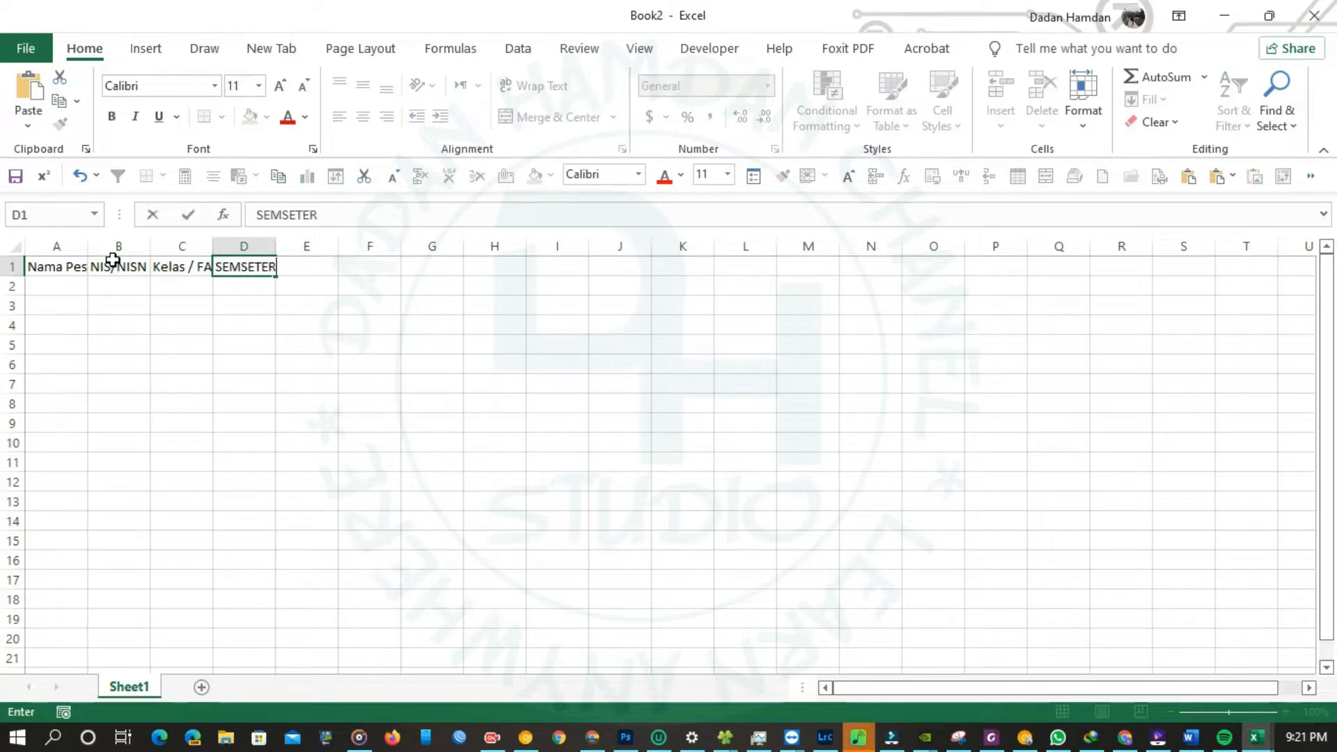
{"action": "key", "text": "Tab"}
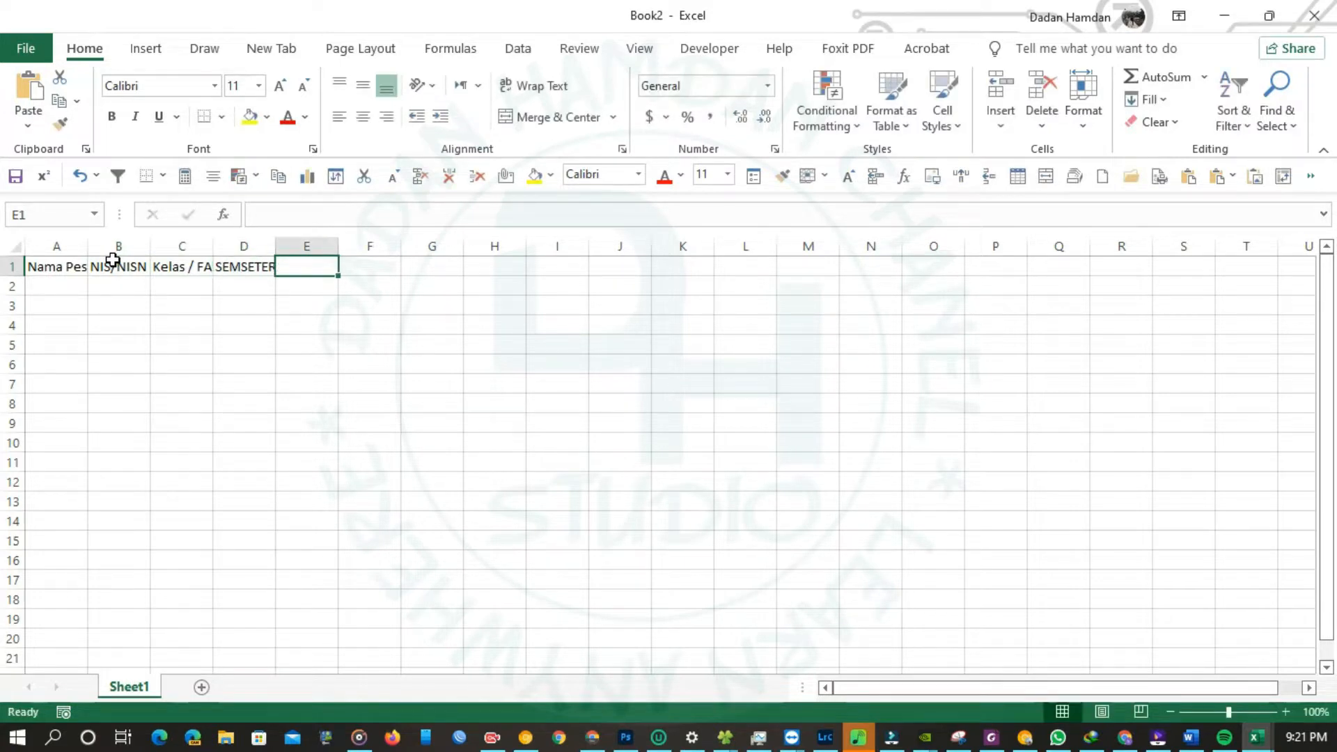
- Enter the headings SATUAN PENDIDIKAN, PROGRAM KEAHLIAN and KONSENTRASI KEAHLIAN in E1 to G1
{"action": "type", "text": "SATUAN PENDIDIKAN"}
{"action": "key", "text": "Tab"}
{"action": "type", "text": "PRO"}
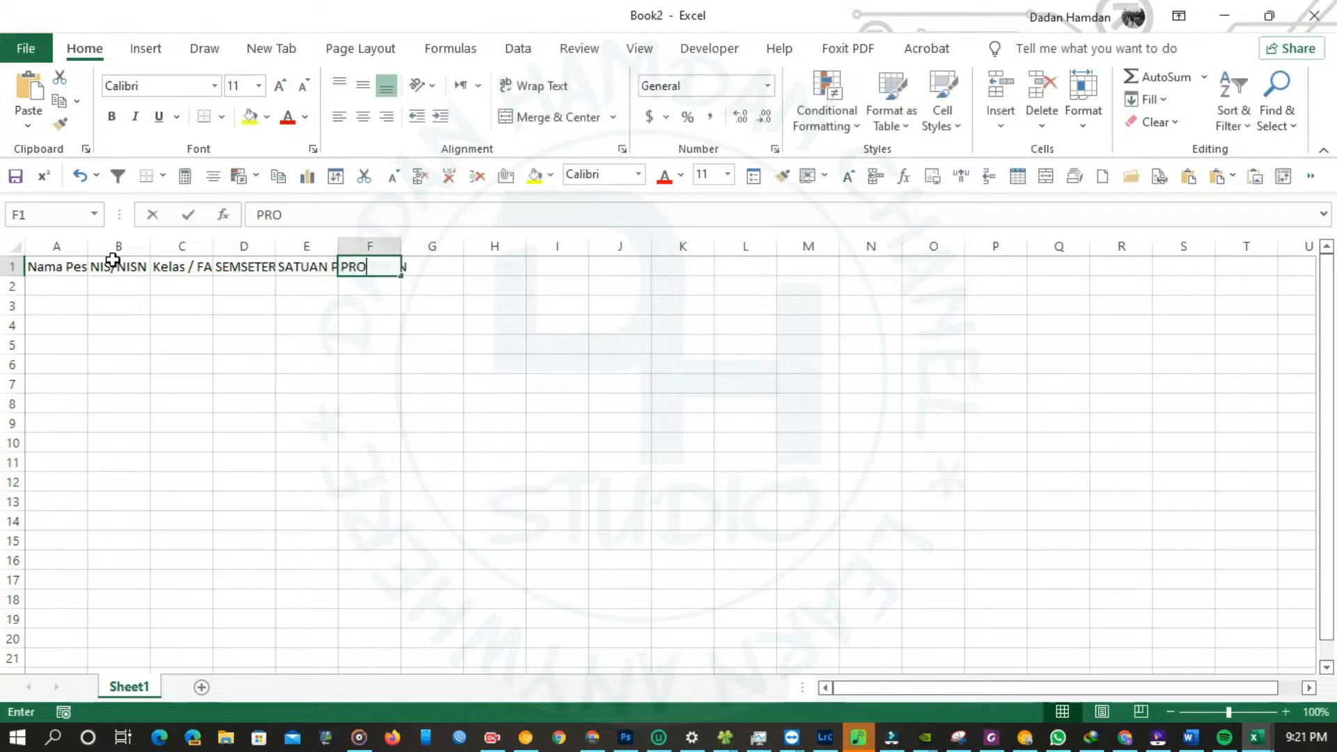
{"action": "type", "text": "GRAM KEAHLIAN"}
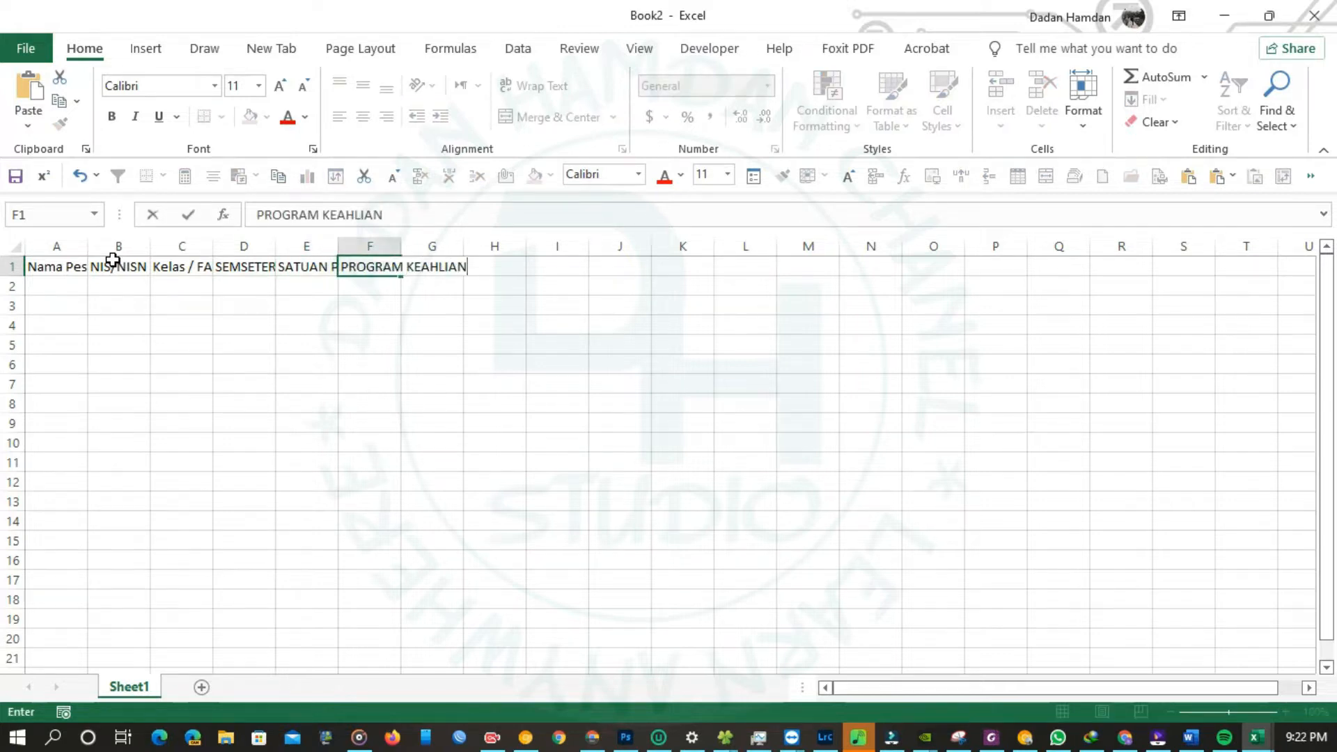
{"action": "key", "text": "Tab"}
{"action": "type", "text": "KONSENTRASI KEAHLIAN"}
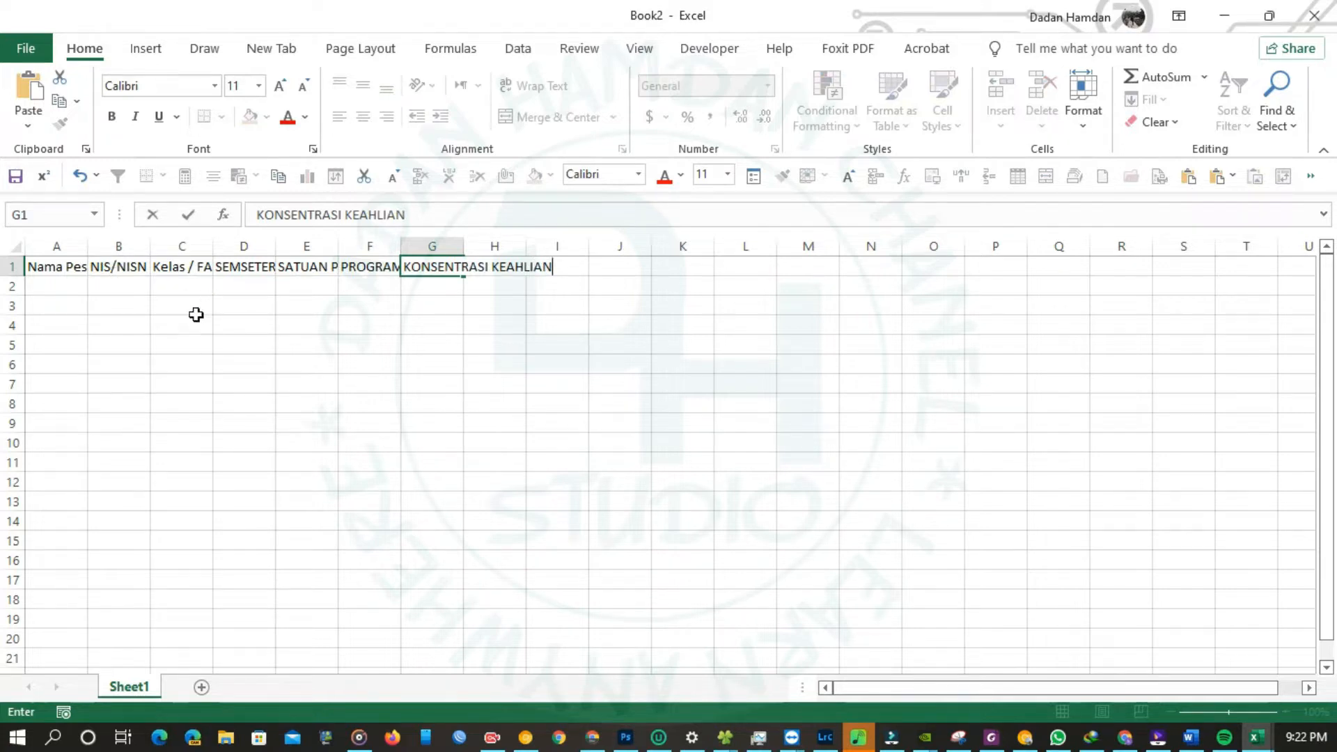
- Wrap the text in row 1, centre it horizontally and vertically, and widen columns A and D to G to fit their headings
{"action": "left_click", "coordinate": [56, 246]}
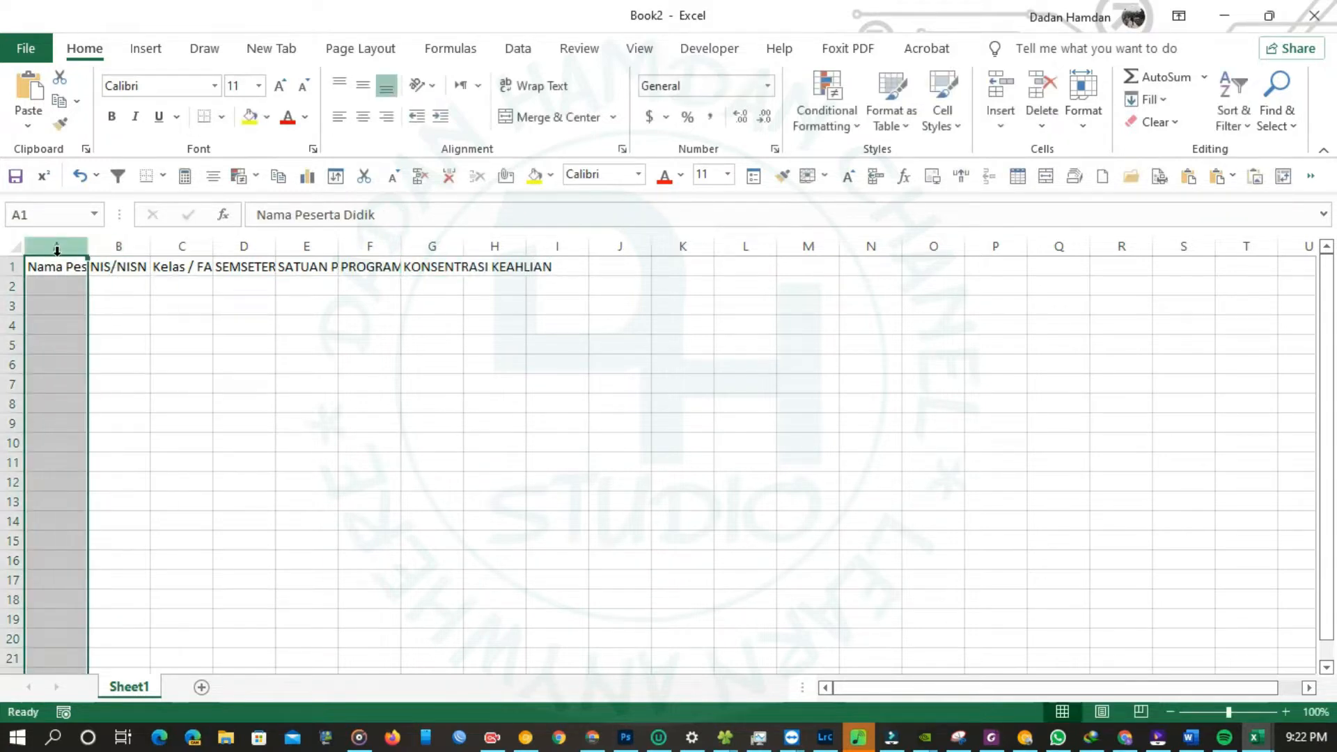
{"action": "left_click", "coordinate": [12, 266]}
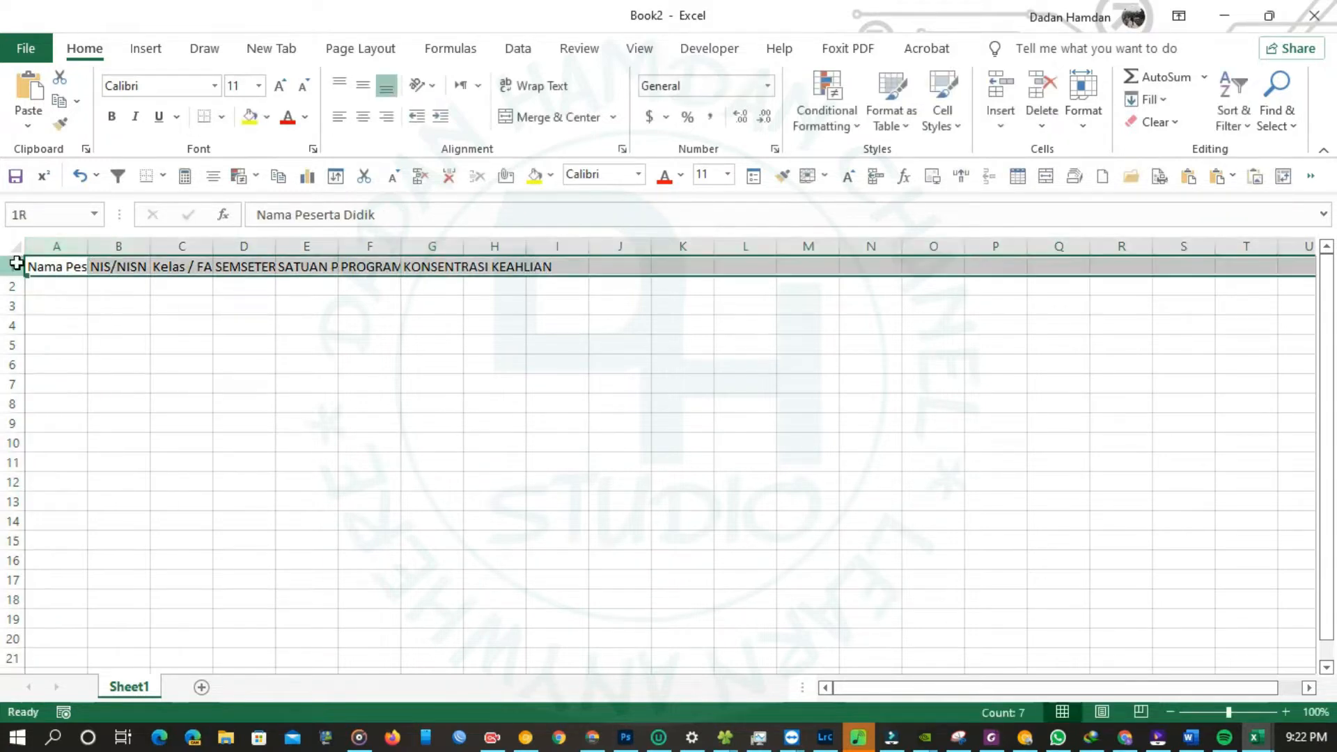
{"action": "left_click", "coordinate": [532, 85]}
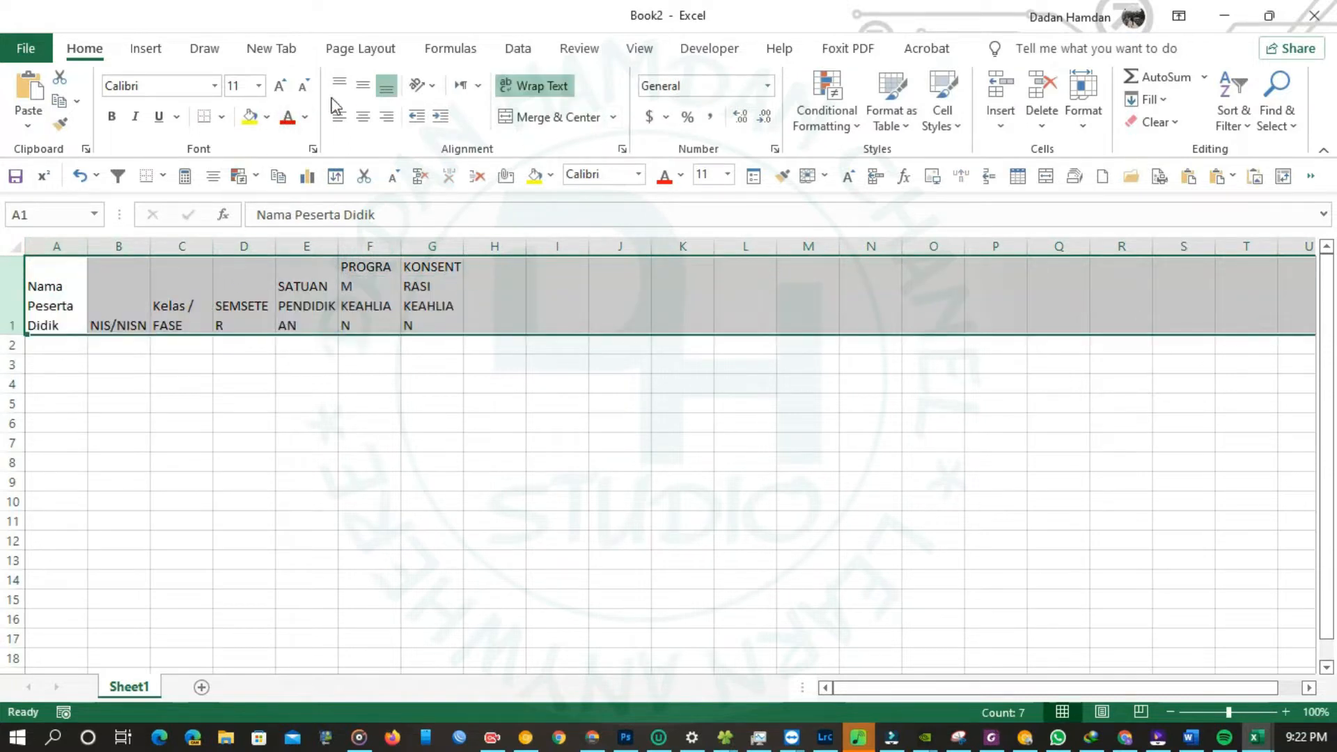
{"action": "left_click", "coordinate": [363, 85]}
{"action": "left_click", "coordinate": [363, 116]}
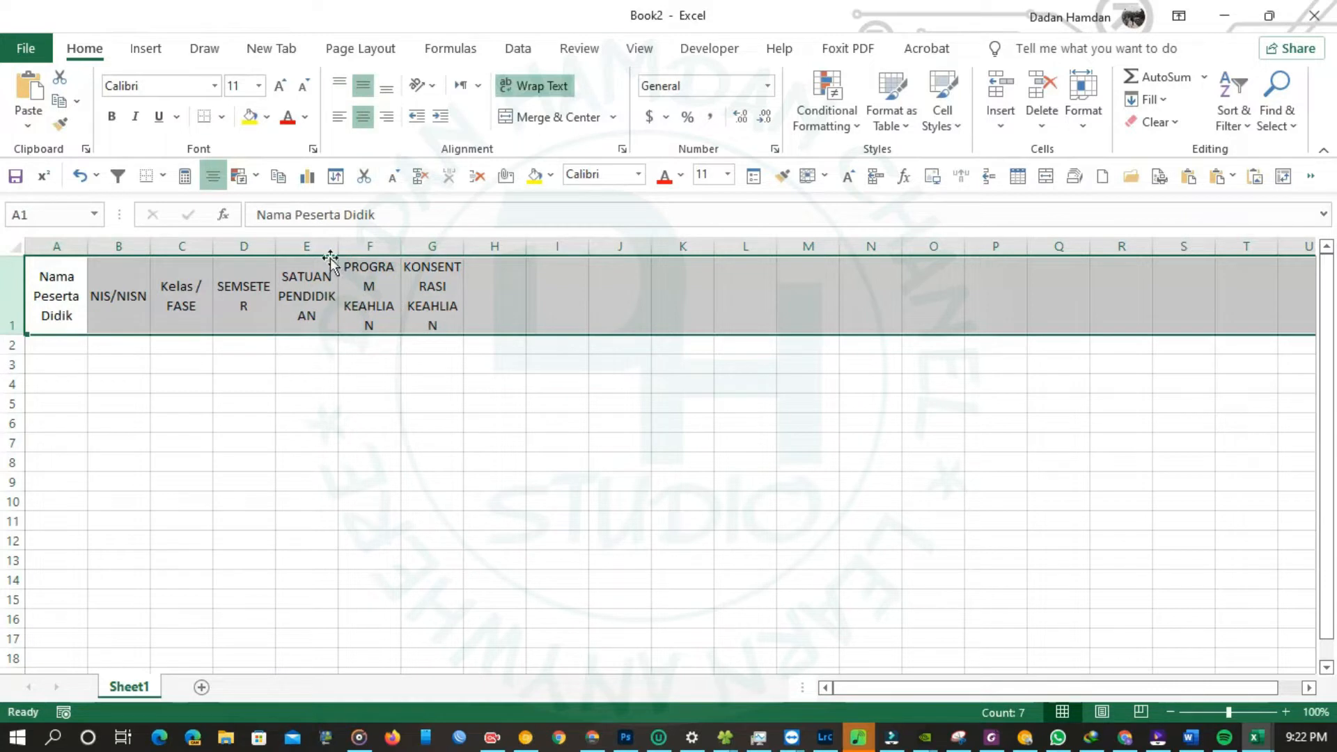
{"action": "left_click_drag", "start_coordinate": [86, 246], "coordinate": [109, 246]}
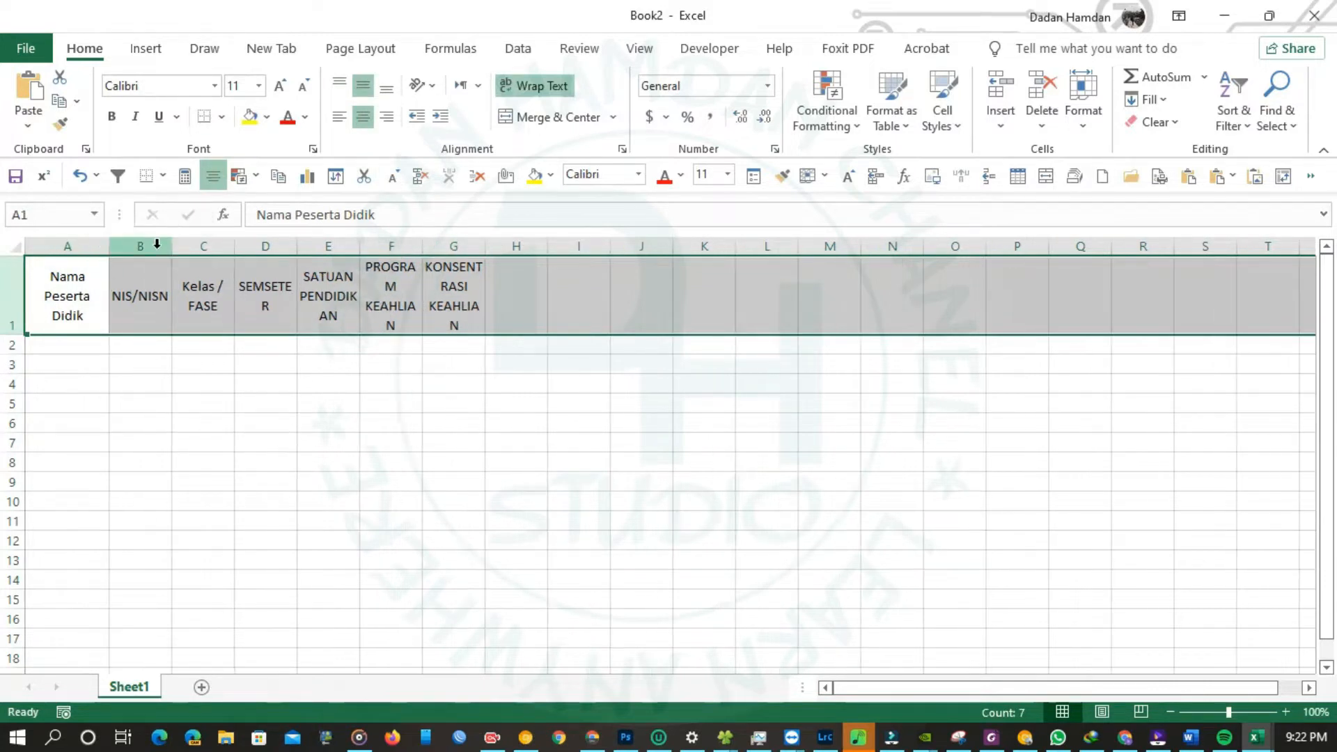
{"action": "left_click_drag", "start_coordinate": [297, 246], "coordinate": [600, 240]}
- Enter the headings PAI in H1 and PKN/KEWARGANEGARAAN in I1
{"action": "left_click", "coordinate": [639, 289]}
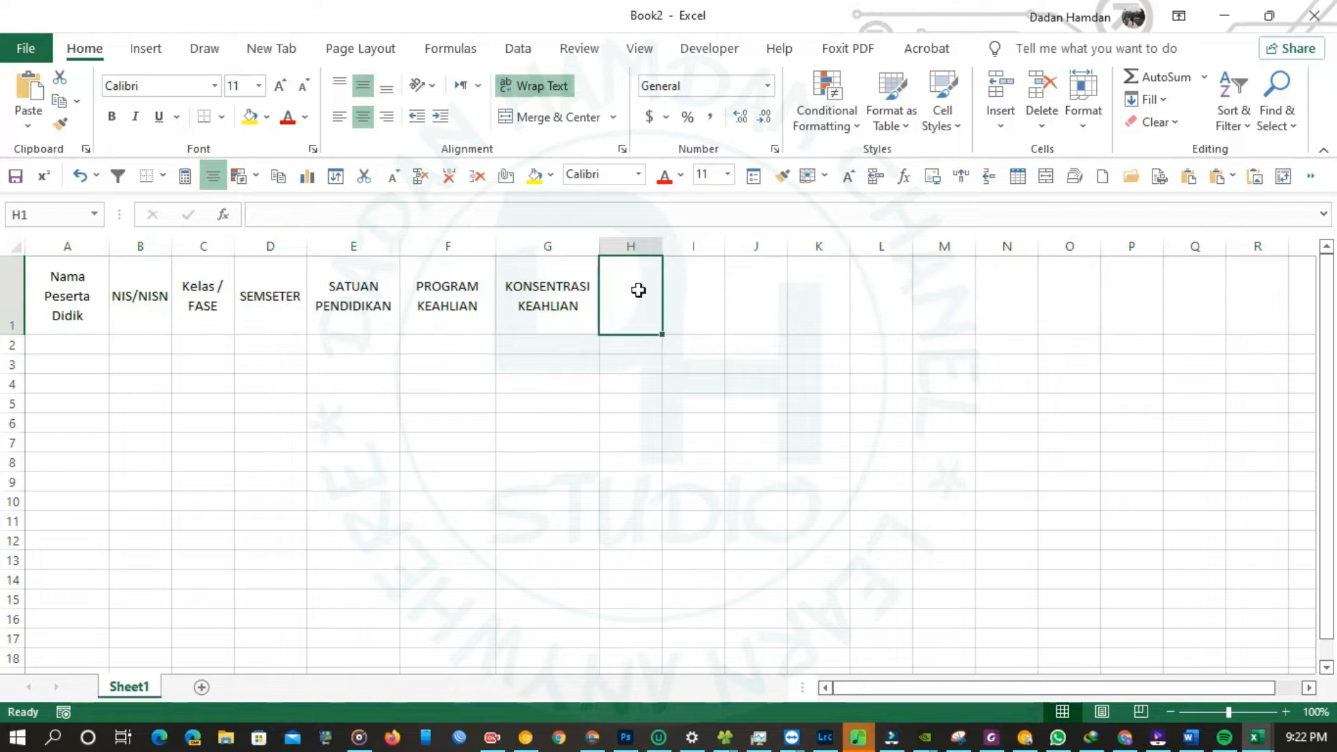
{"action": "double_click", "coordinate": [639, 290]}
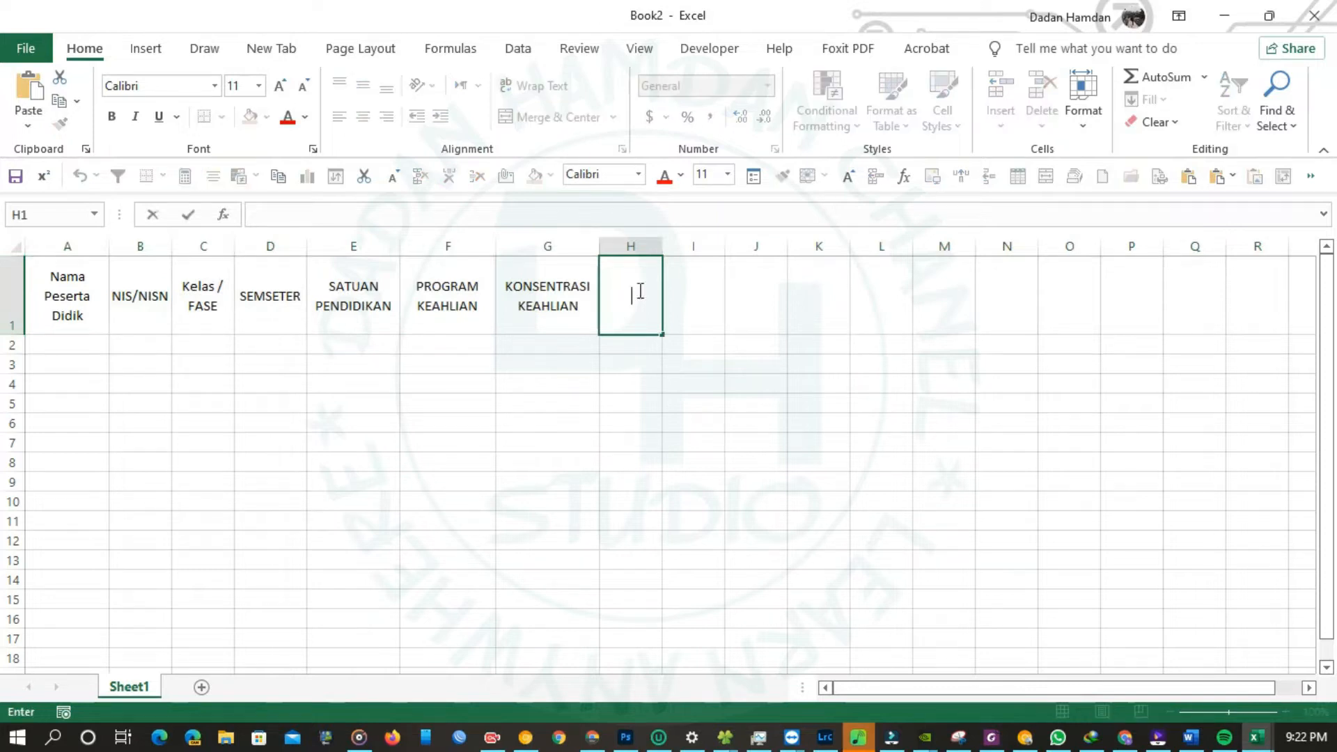
{"action": "type", "text": "PAI"}
{"action": "key", "text": "Tab"}
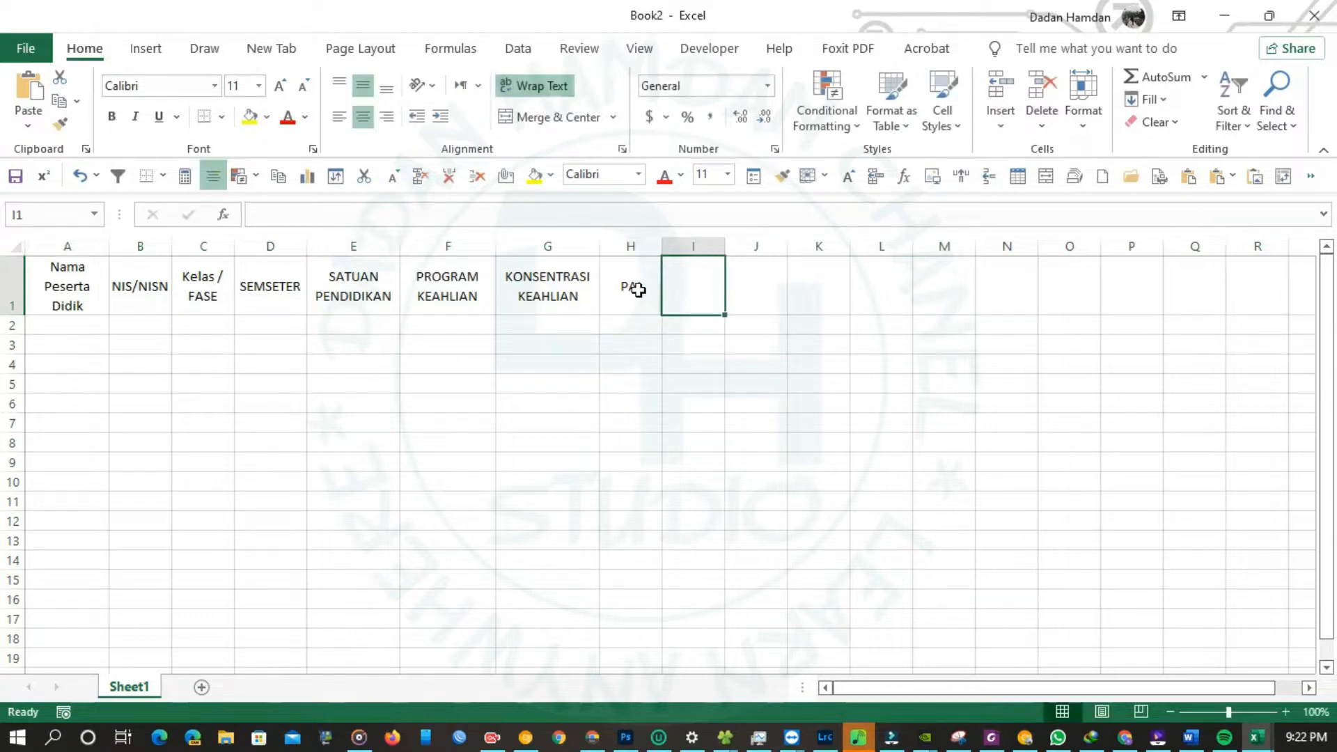
{"action": "type", "text": "PKN/"}
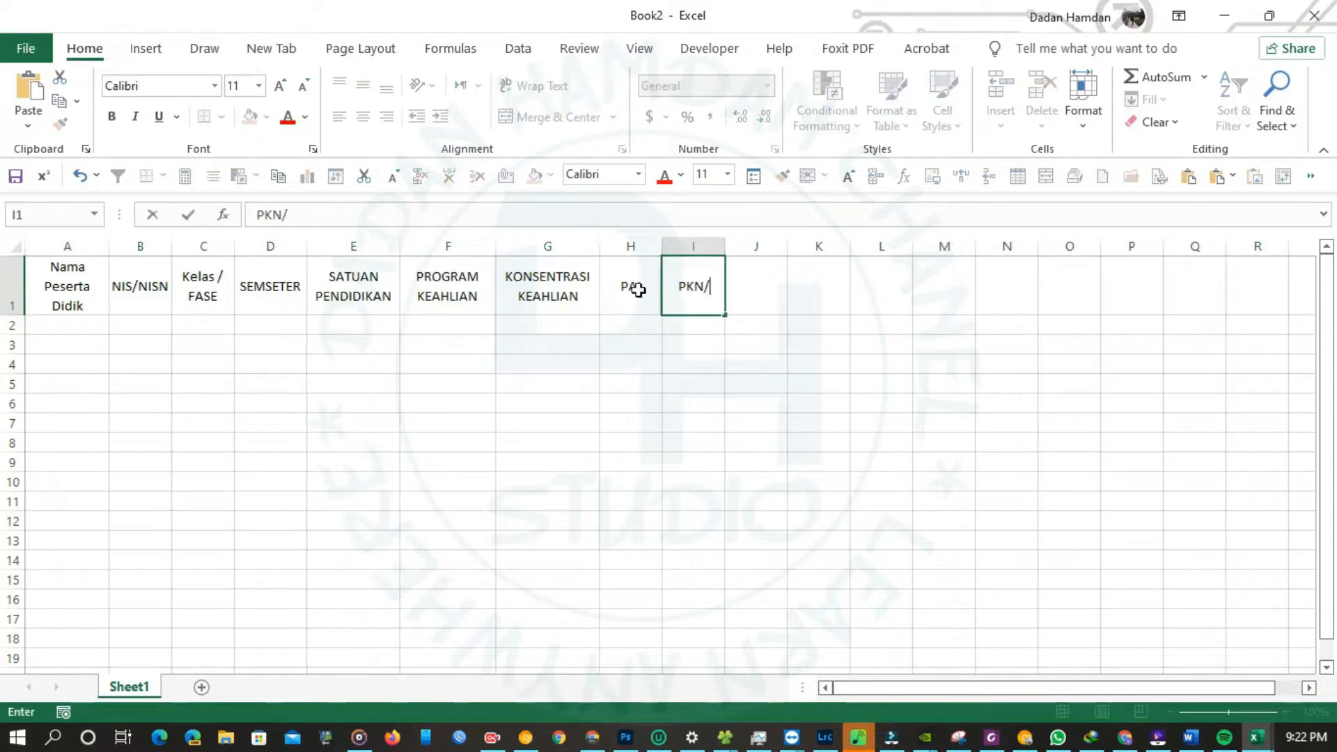
{"action": "type", "text": "KEWARGANEG"}
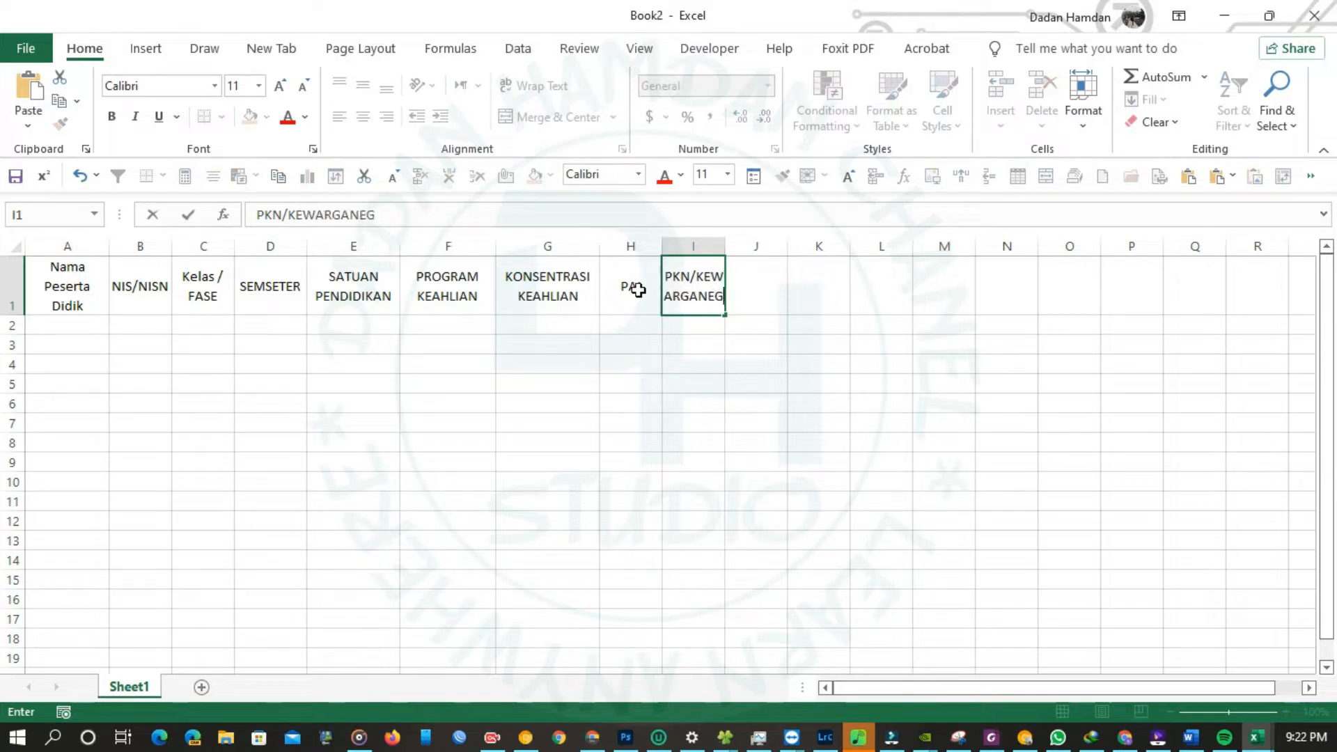
{"action": "type", "text": "ARAAN"}
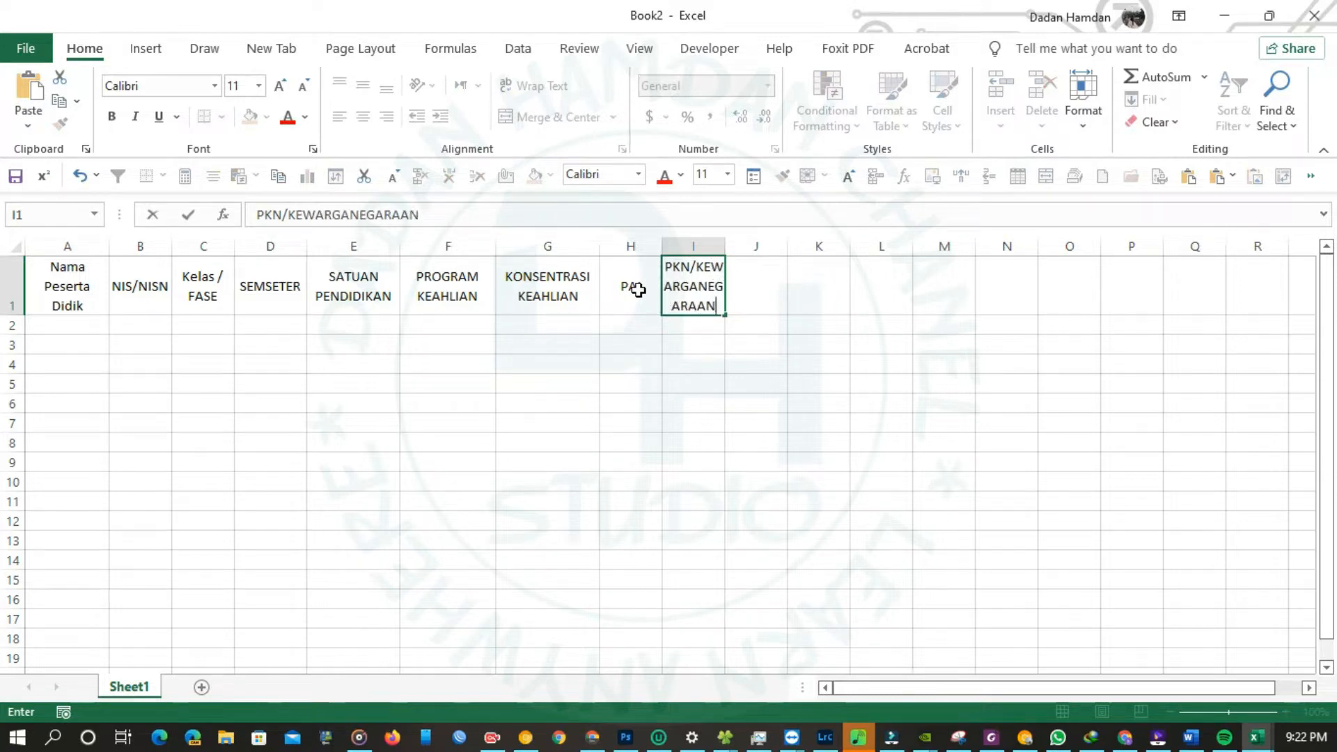
{"action": "key", "text": "Tab"}
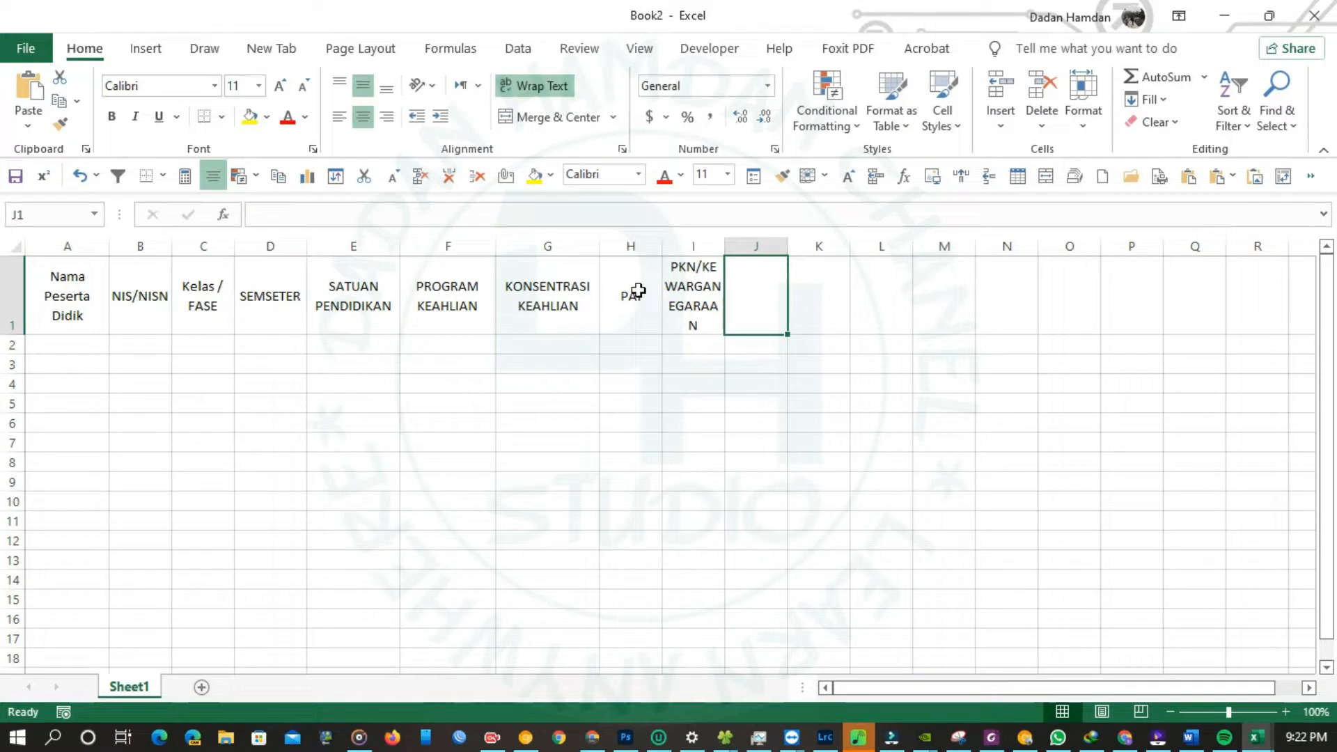
- Enter the headings B.INDONESIA in J1 and PENJASKES in K1
{"action": "type", "text": "B.INDONESIA"}
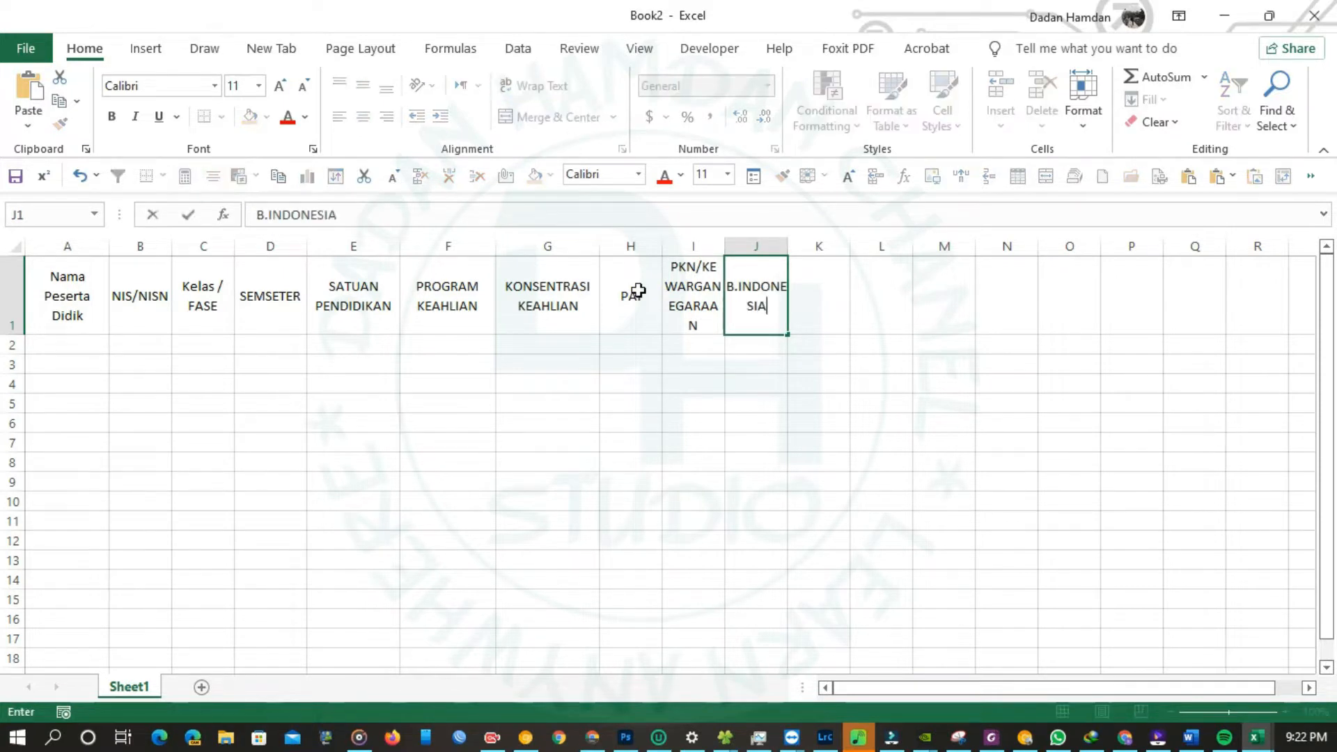
{"action": "key", "text": "Tab"}
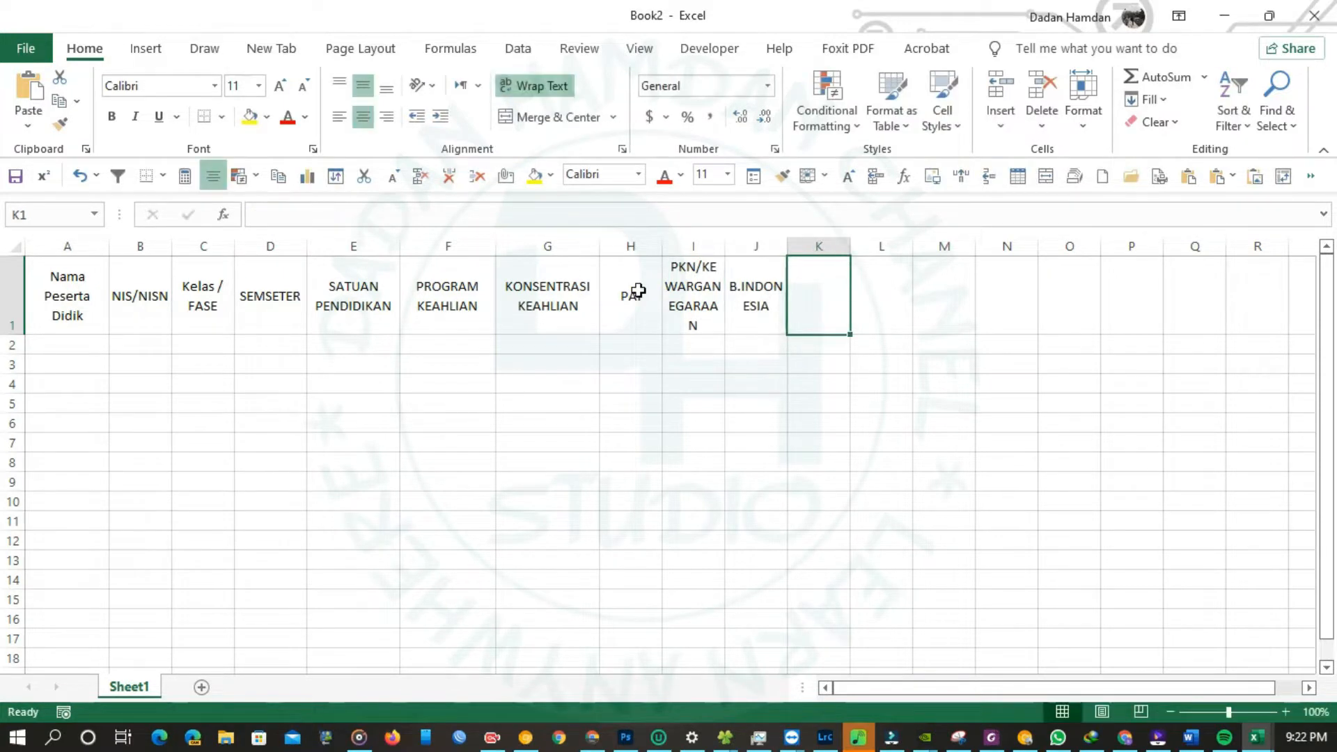
{"action": "type", "text": "JASMA"}
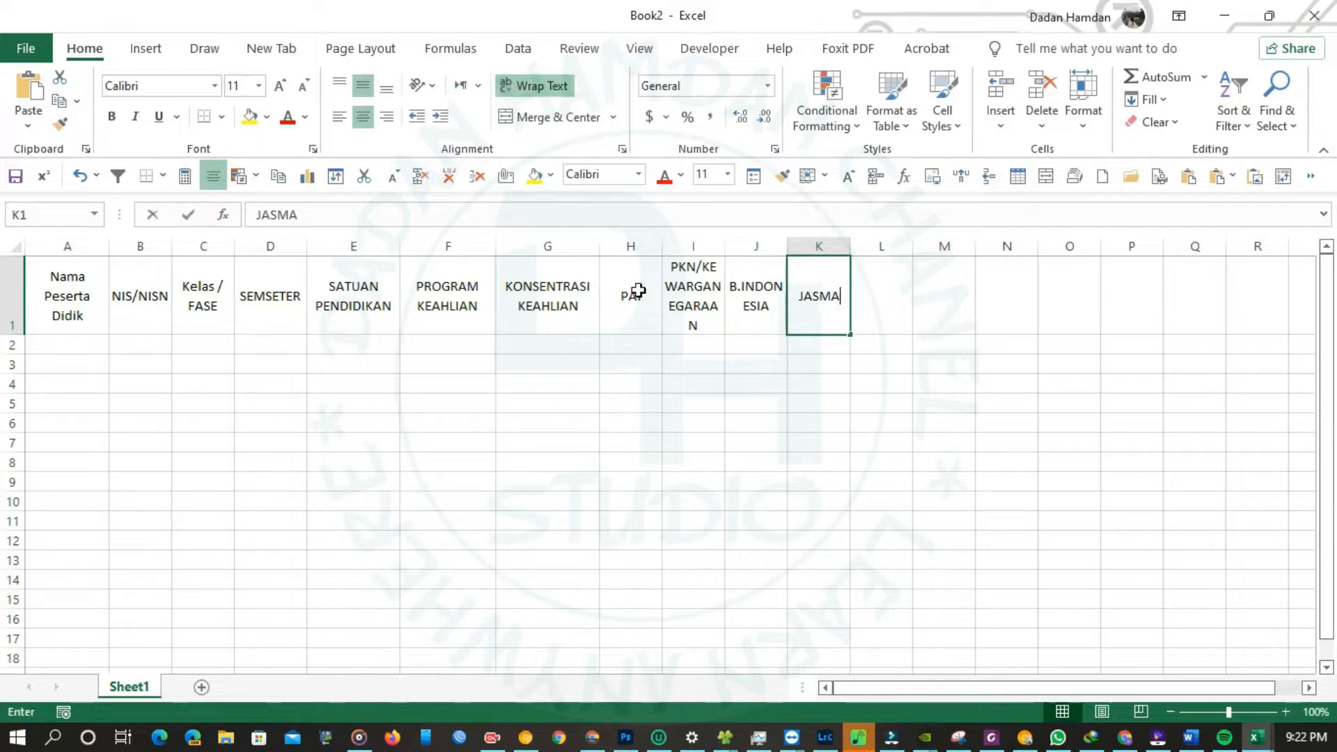
{"action": "key", "text": "BackSpace"}
{"action": "key", "text": "BackSpace"}
{"action": "key", "text": "BackSpace"}
{"action": "key", "text": "BackSpace"}
{"action": "type", "text": "OLAHRAGA"}
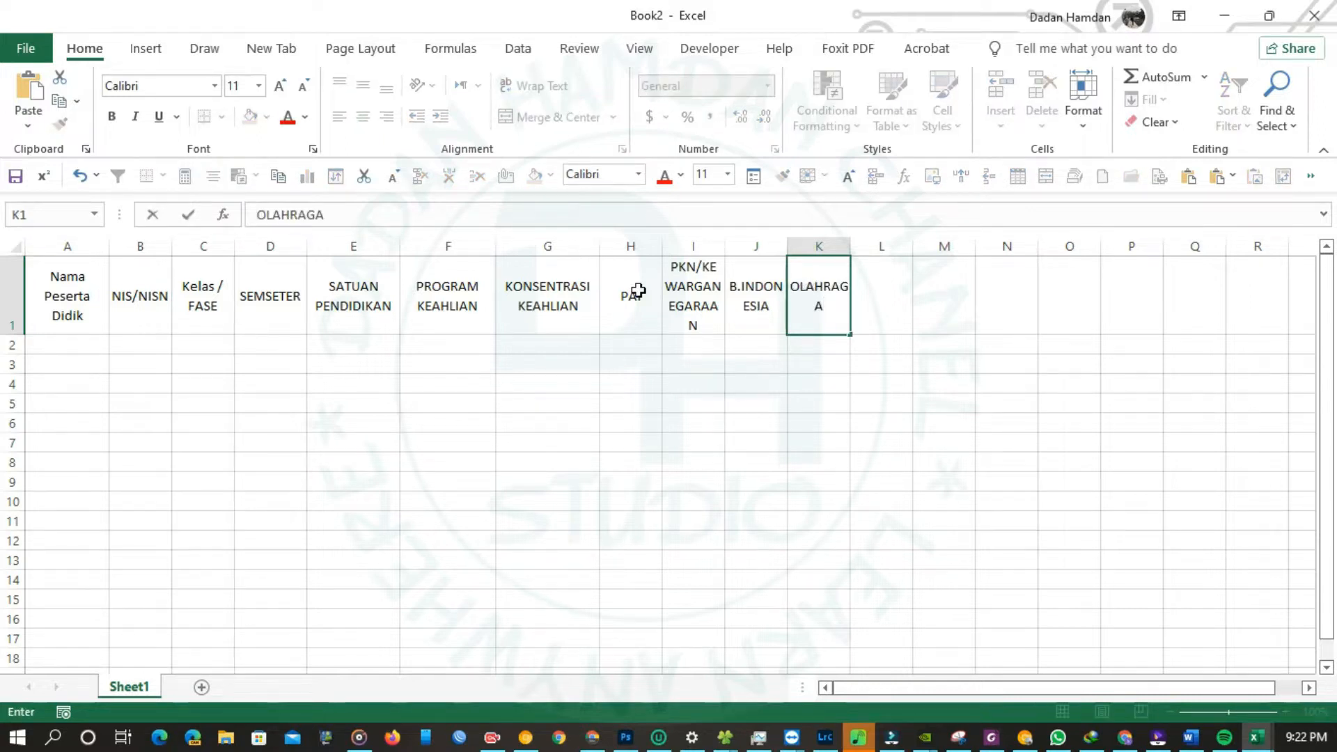
{"action": "key", "text": "shift+Home"}
{"action": "type", "text": "PENJASKES"}
{"action": "key", "text": "Tab"}
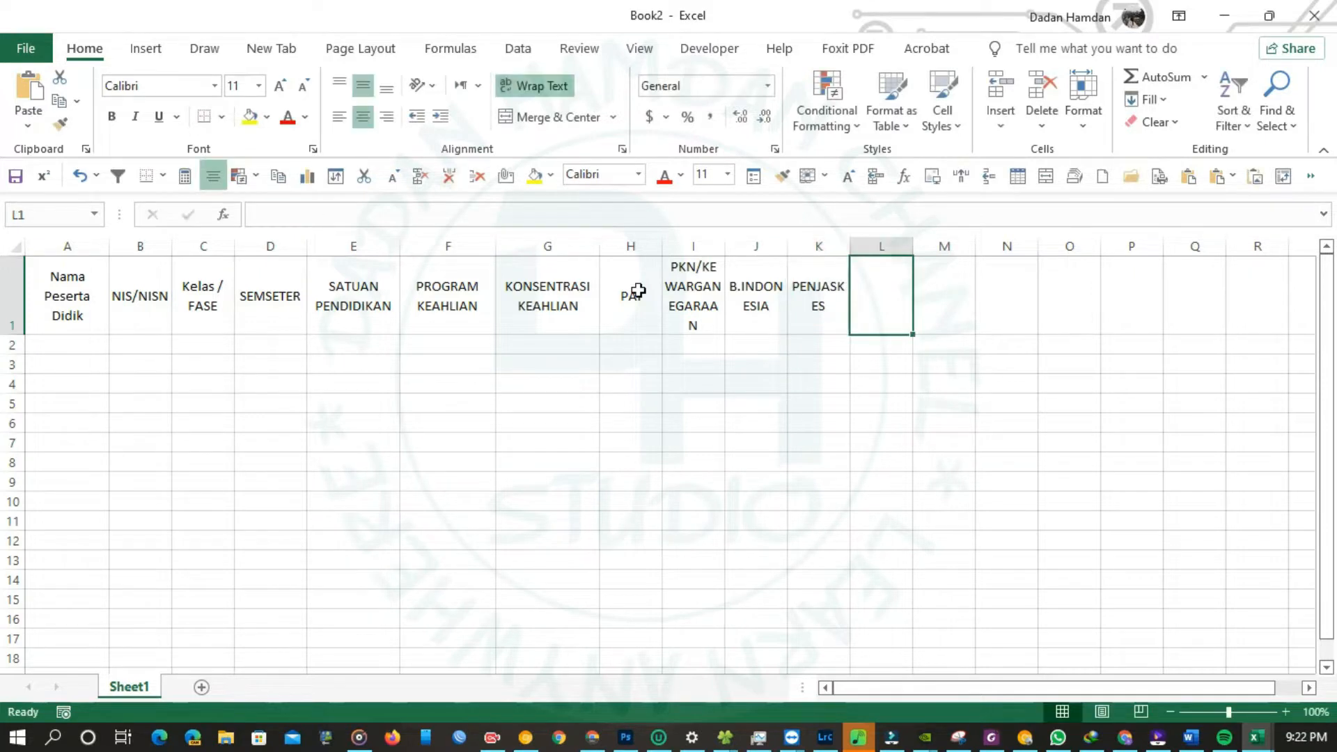
- Enter the headings SENI, SEJARAH and MATEMATIKA in L1 to N1
{"action": "type", "text": "SENI"}
{"action": "key", "text": "Tab"}
{"action": "type", "text": "SEJARAH"}
{"action": "key", "text": "Tab"}
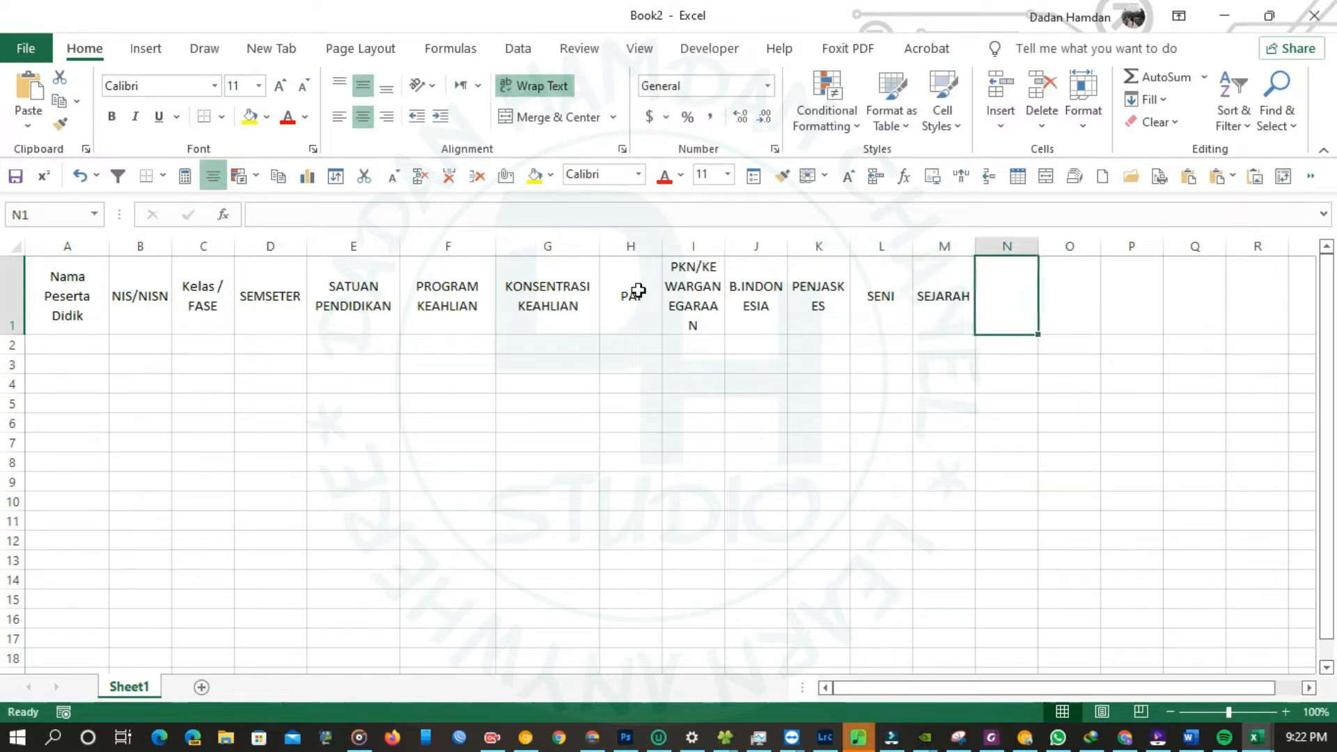
{"action": "type", "text": "MATE"}
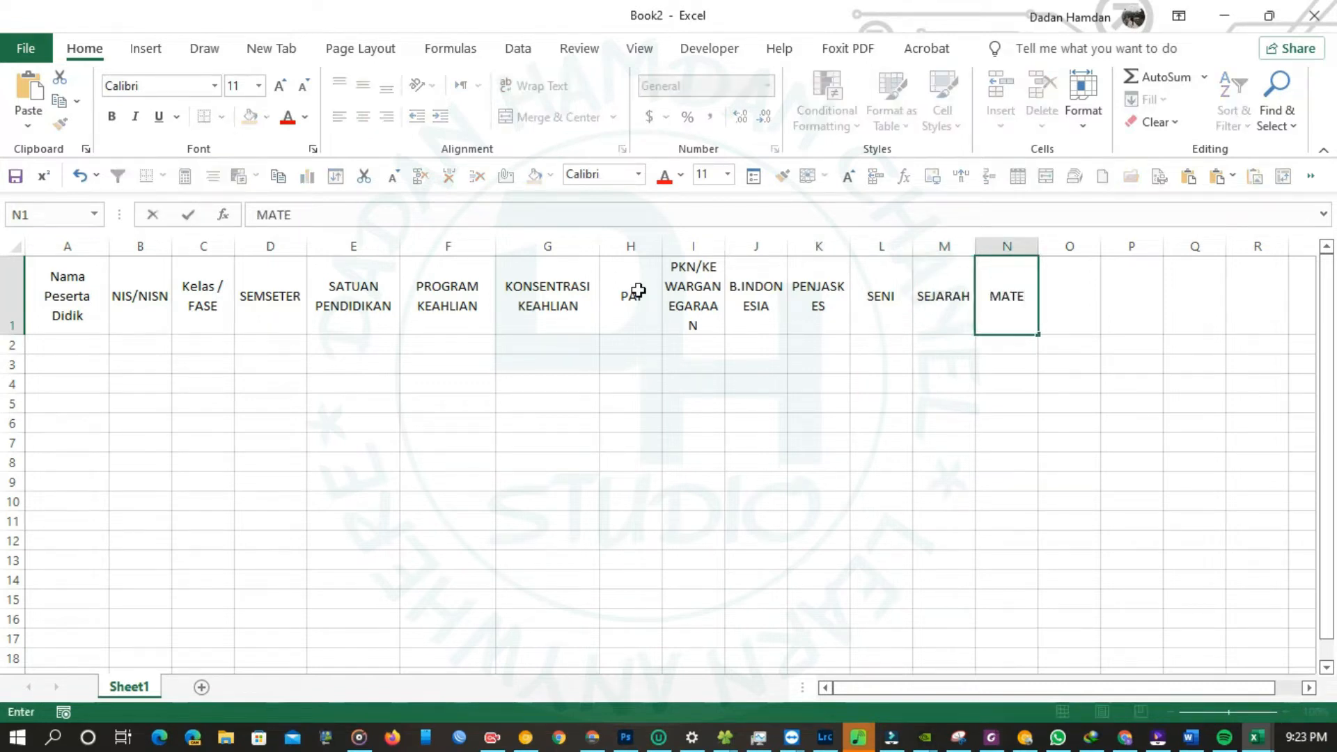
{"action": "type", "text": "MATIKA"}
{"action": "key", "text": "Tab"}
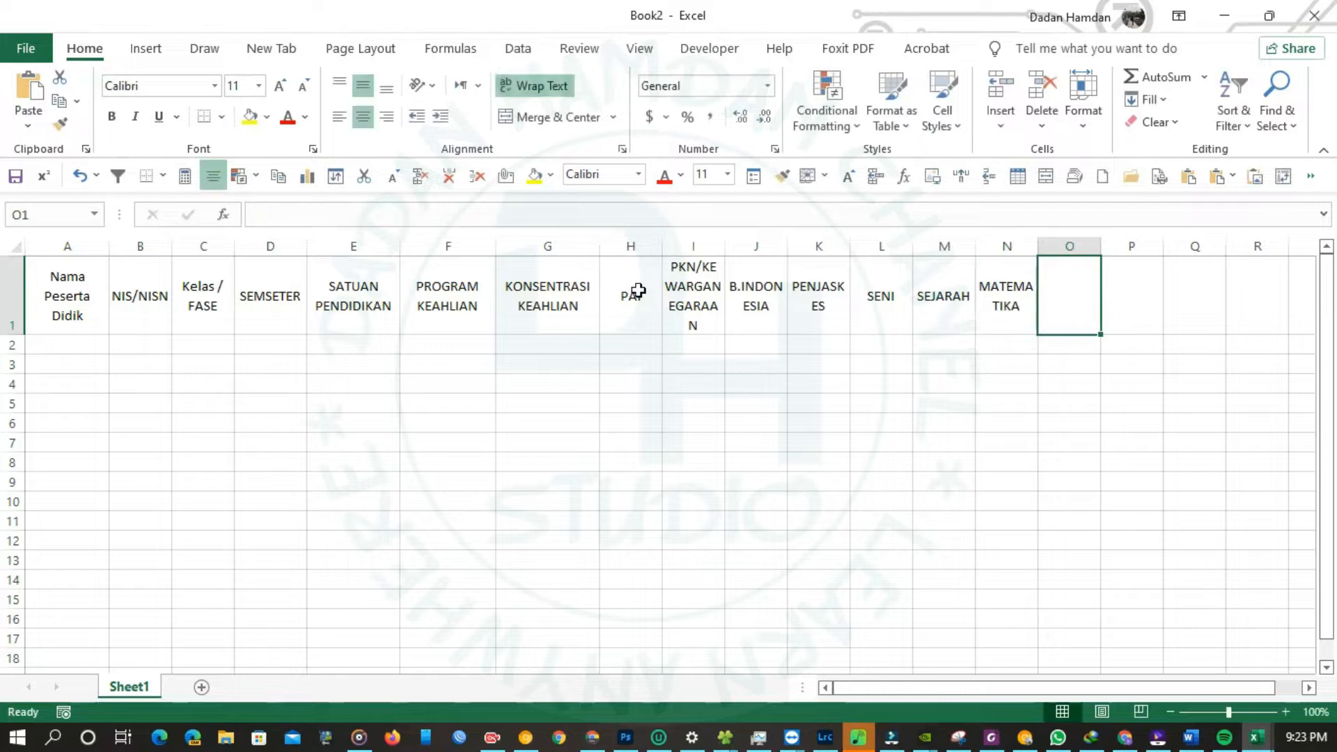
- Enter the headings B.INGGRIS, INFORMATIKA / TIK and IPAS in O1 to Q1
{"action": "type", "text": "B.INGGRIS"}
{"action": "key", "text": "Tab"}
{"action": "type", "text": "INFORMATIKA"}
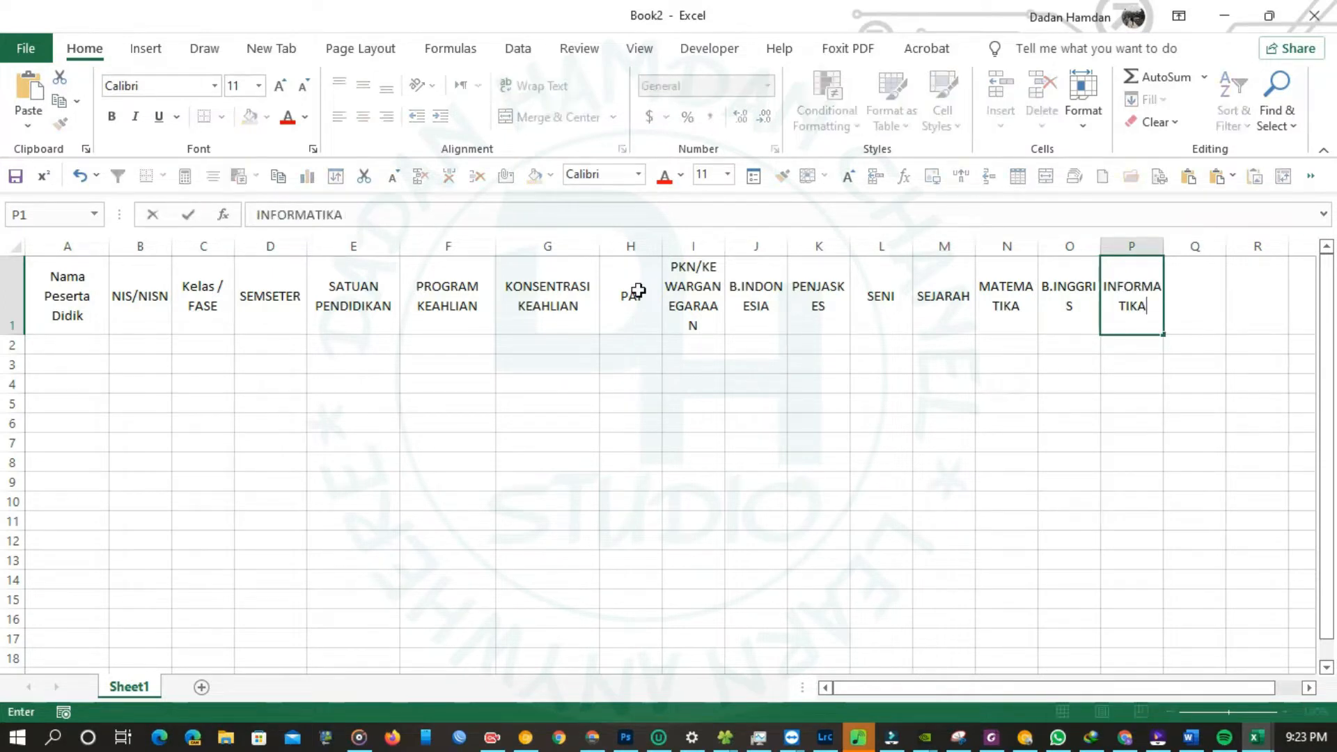
{"action": "type", "text": " / TIK"}
{"action": "key", "text": "Tab"}
{"action": "type", "text": "IPAS"}
{"action": "key", "text": "Tab"}
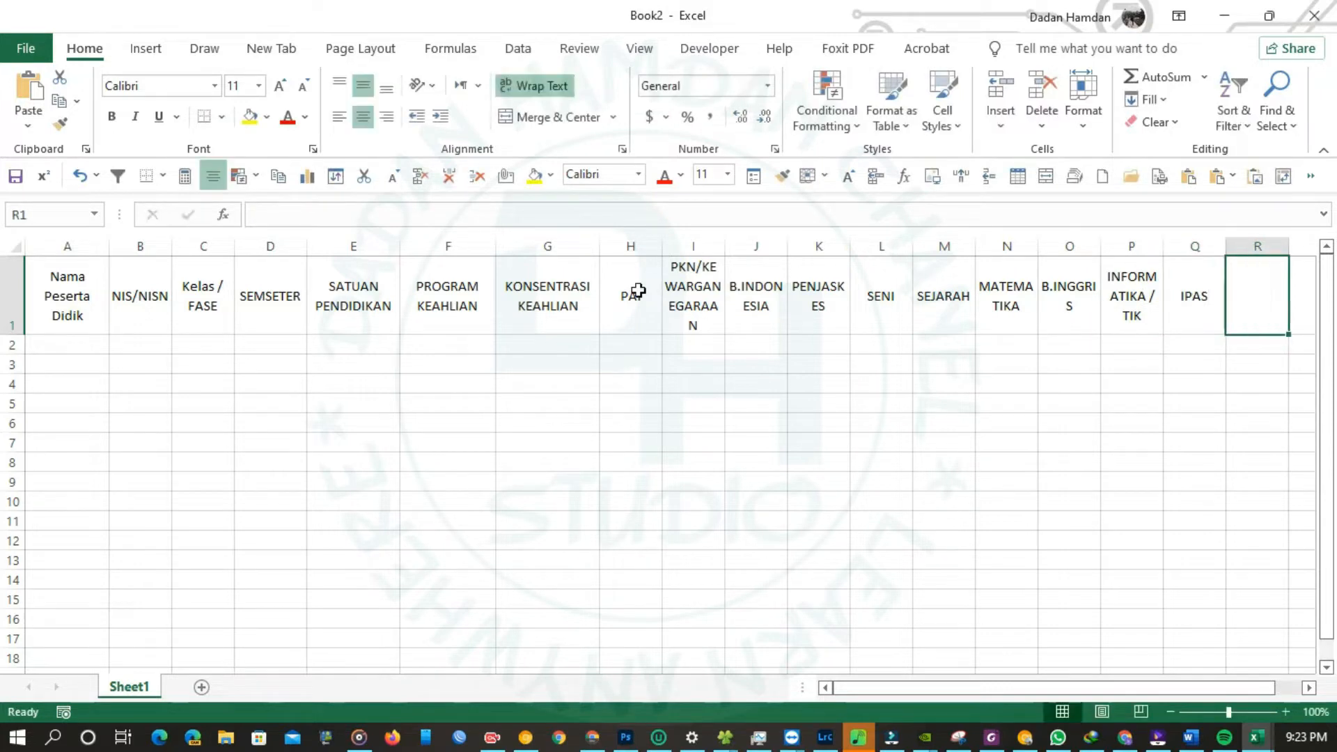
- Enter the headings DASAR DASAR PHT in R1 and B.SUNDA in S1
{"action": "type", "text": "DDP"}
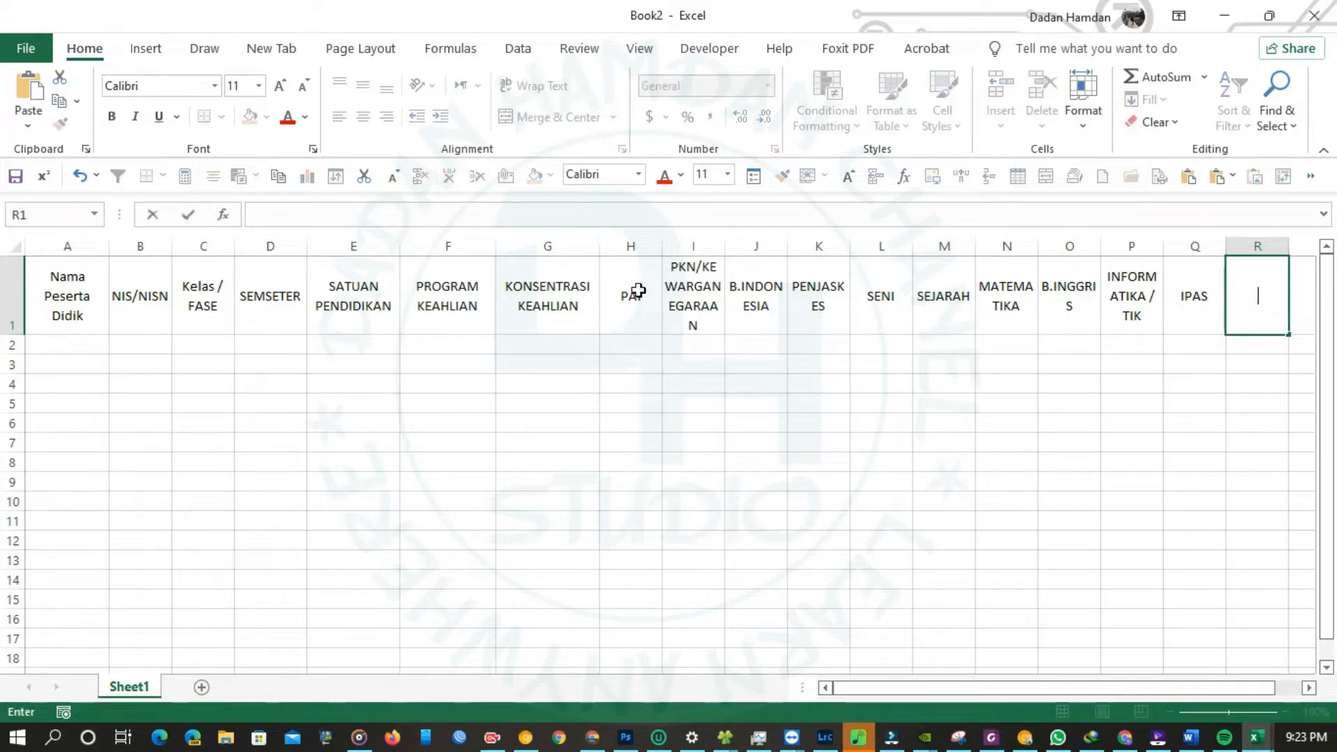
{"action": "type", "text": "R DASAR PHT"}
{"action": "key", "text": "Tab"}
{"action": "type", "text": "B.SUNDA"}
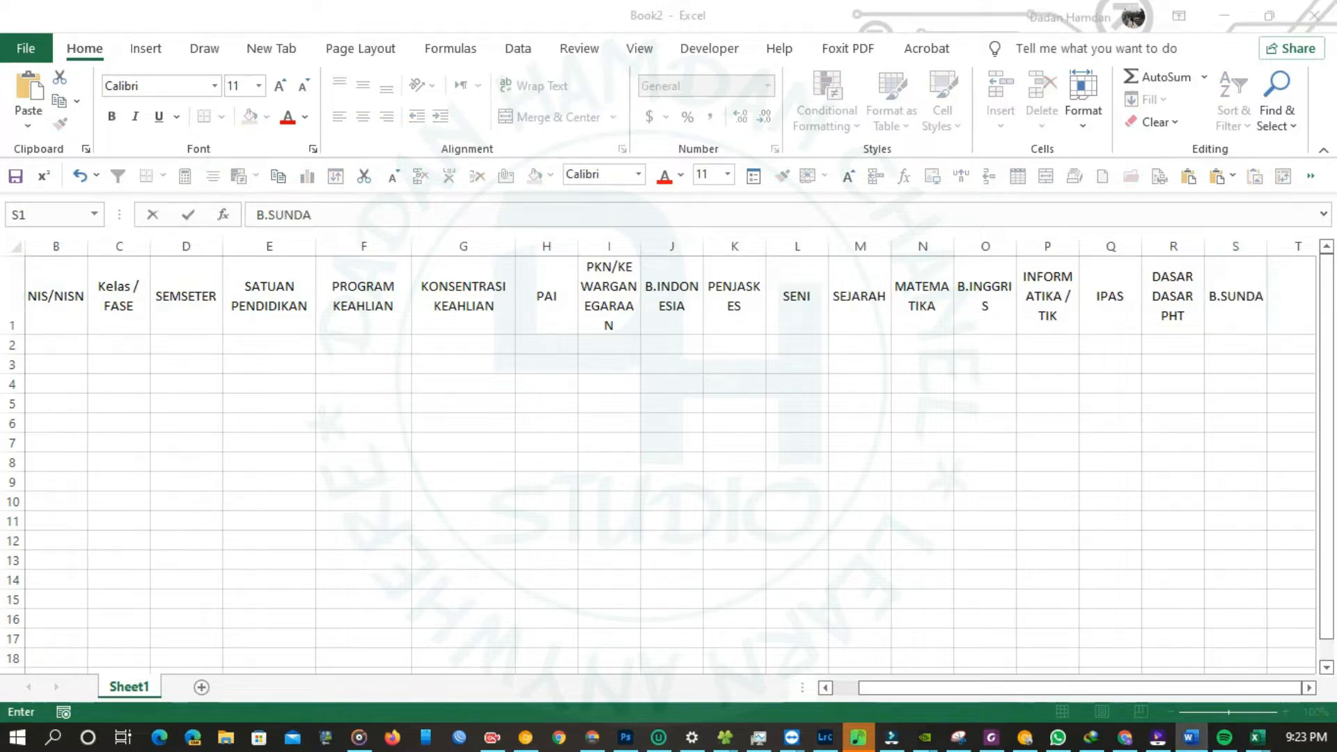
{"action": "key", "text": "Tab"}
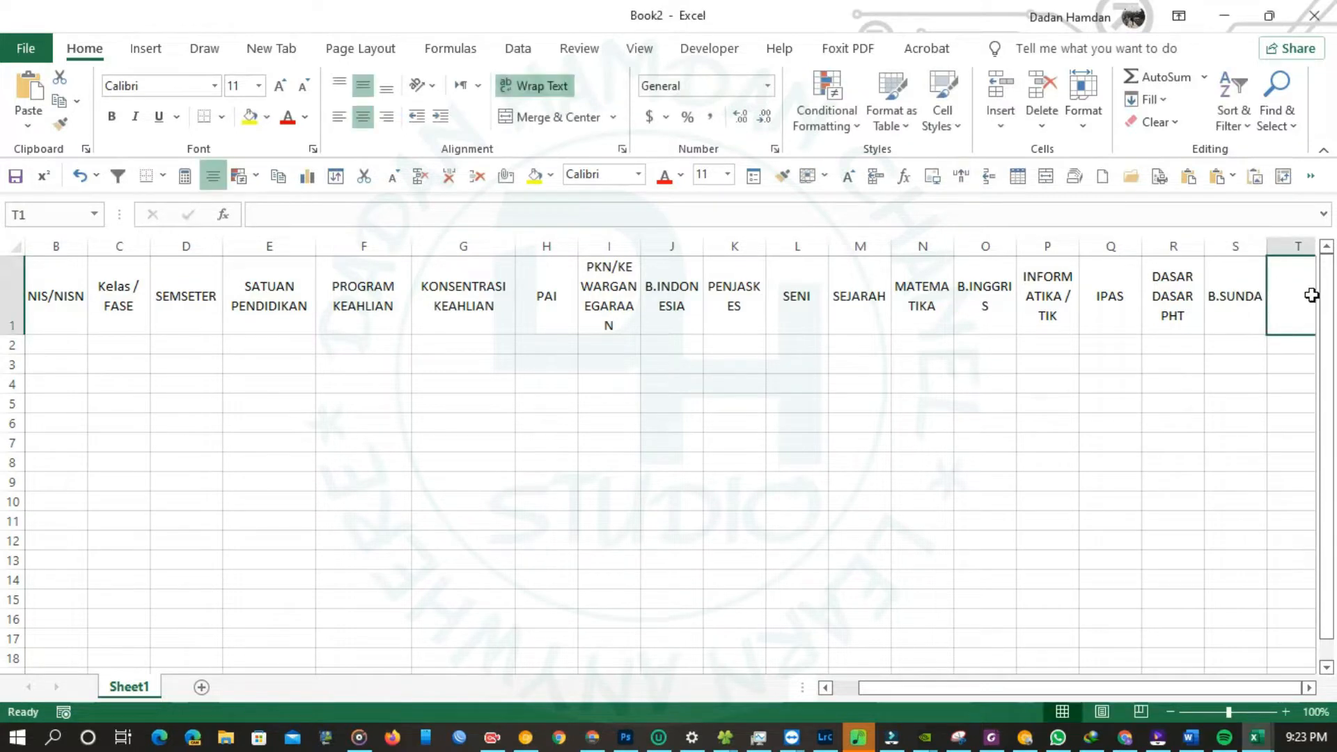
- Enter the heading ESKULL in T1
{"action": "type", "text": "ESK"}
{"action": "key", "text": "BackSpace"}
{"action": "key", "text": "BackSpace"}
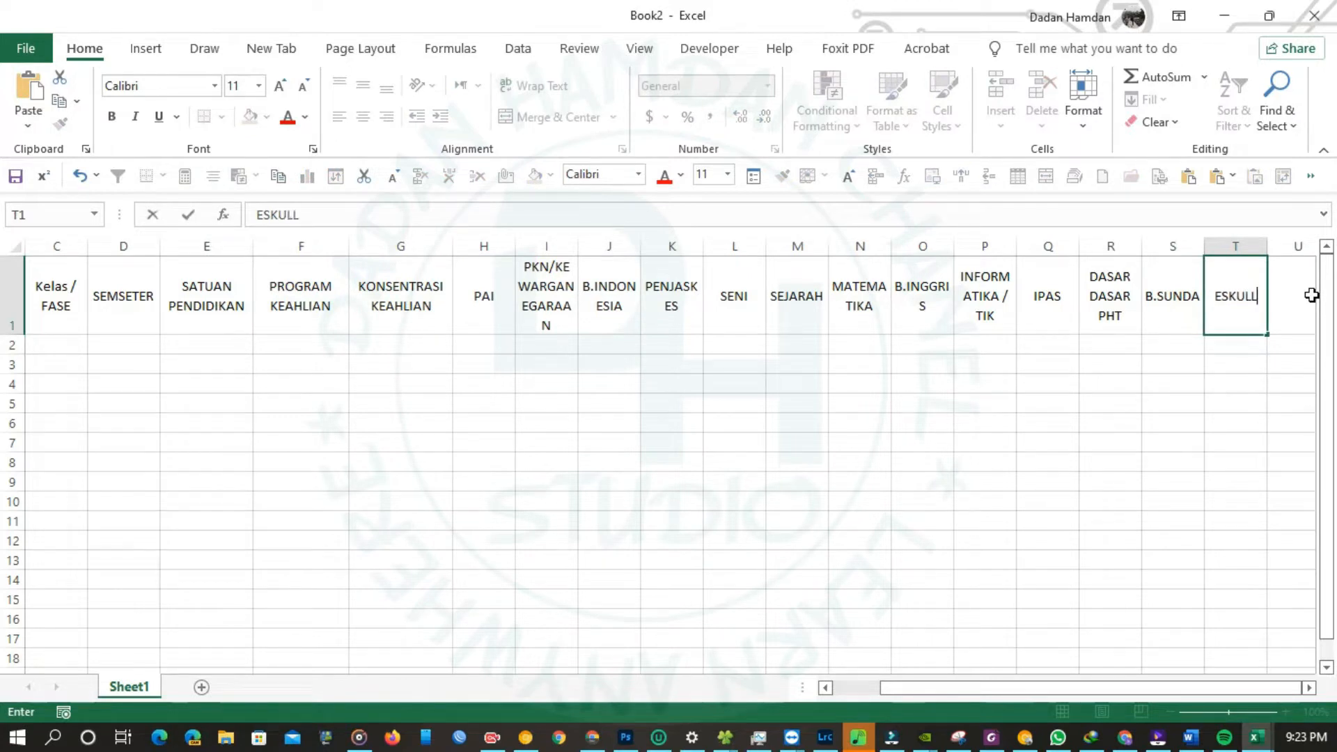
{"action": "left_click", "coordinate": [1238, 385]}
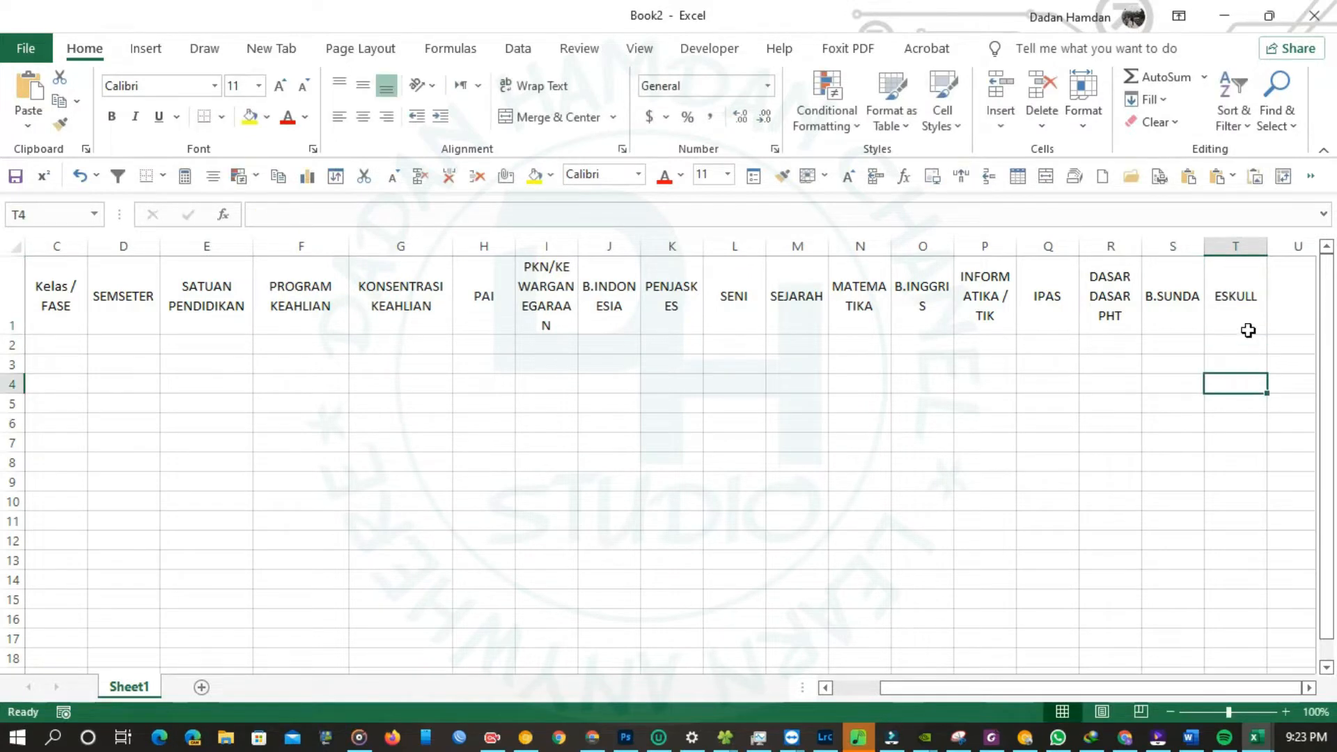
- Replace the heading in T1 with EKSTRAKURIKULER
{"action": "double_click", "coordinate": [1253, 293]}
{"action": "left_click_drag", "start_coordinate": [1247, 296], "coordinate": [1199, 296]}
{"action": "type", "text": "ES"}
{"action": "type", "text": "STRAKURIKULER"}
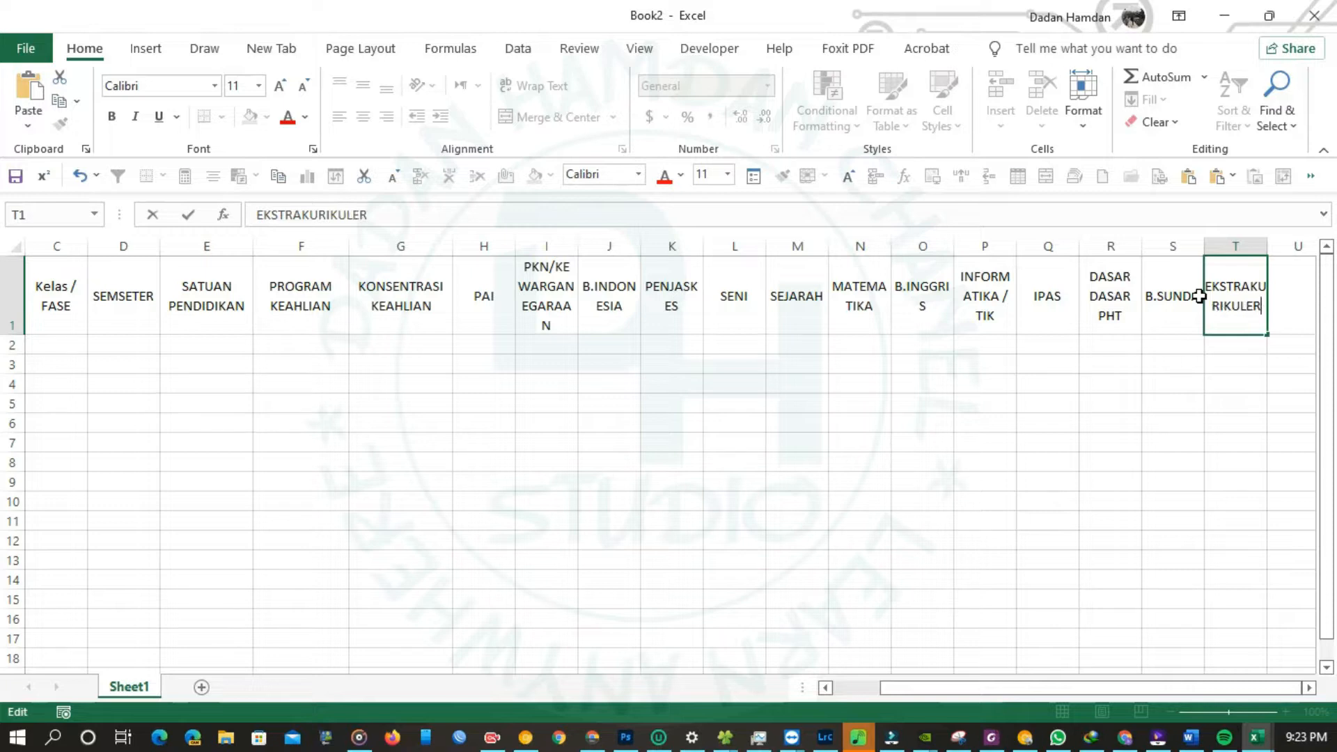
{"action": "key", "text": "Tab"}
- Enter the attendance headings SAKIT, IJIN and TANPA KETERANGAN in U1 to W1
{"action": "left_click", "coordinate": [1286, 290]}
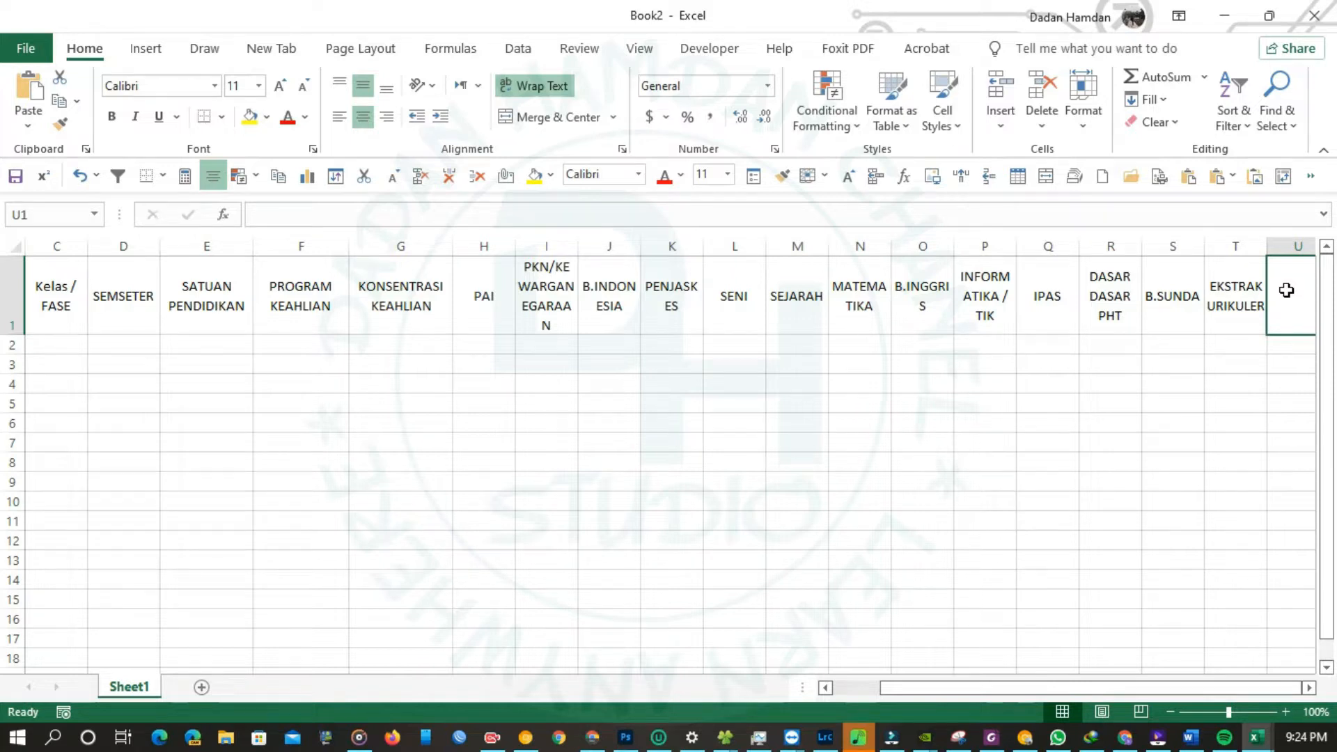
{"action": "type", "text": "SAKIT"}
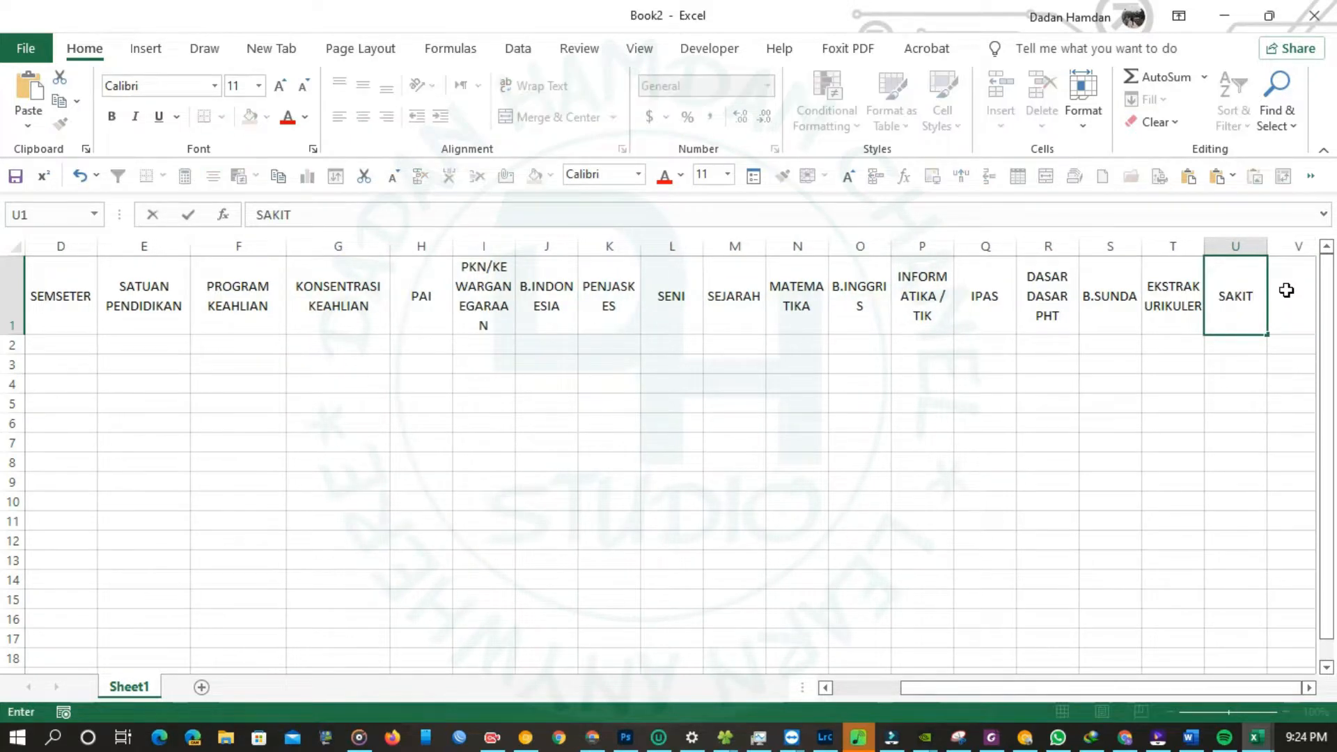
{"action": "key", "text": "Tab"}
{"action": "type", "text": "IJI"}
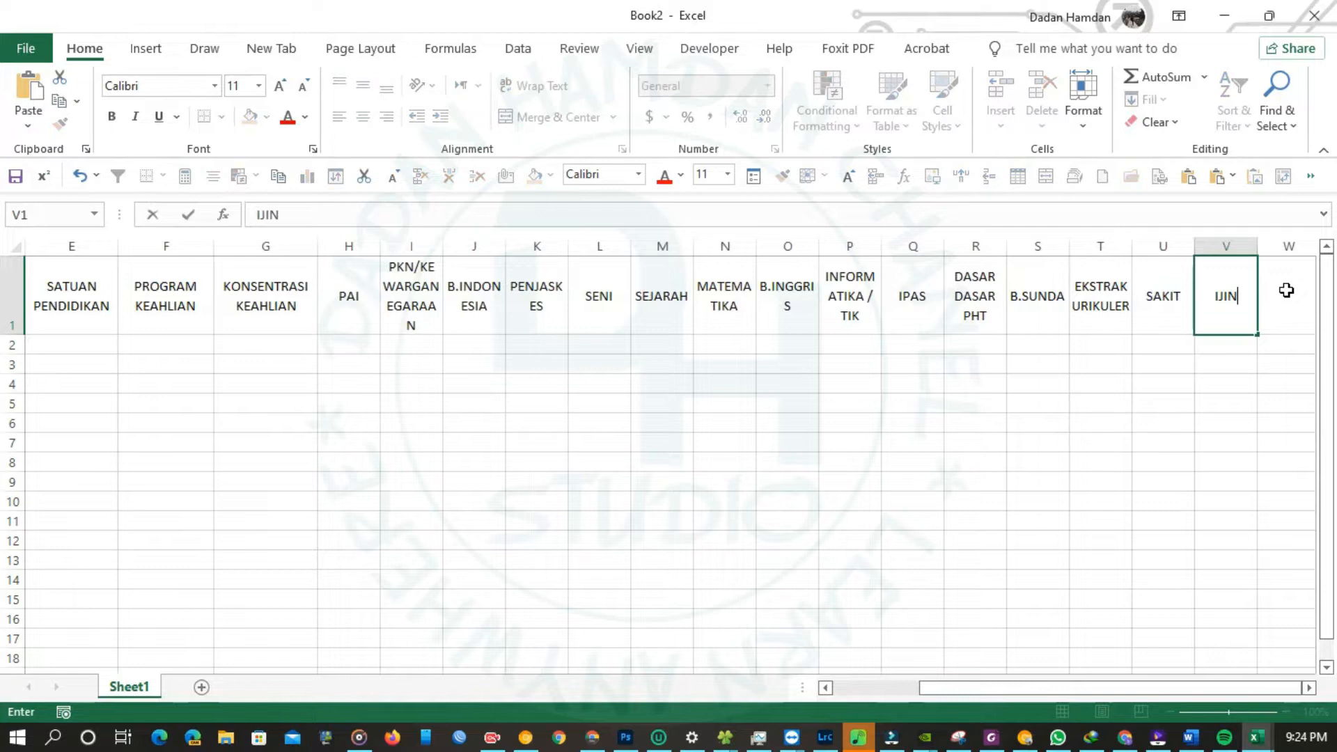
{"action": "type", "text": "N"}
{"action": "key", "text": "Tab"}
{"action": "type", "text": "TANP"}
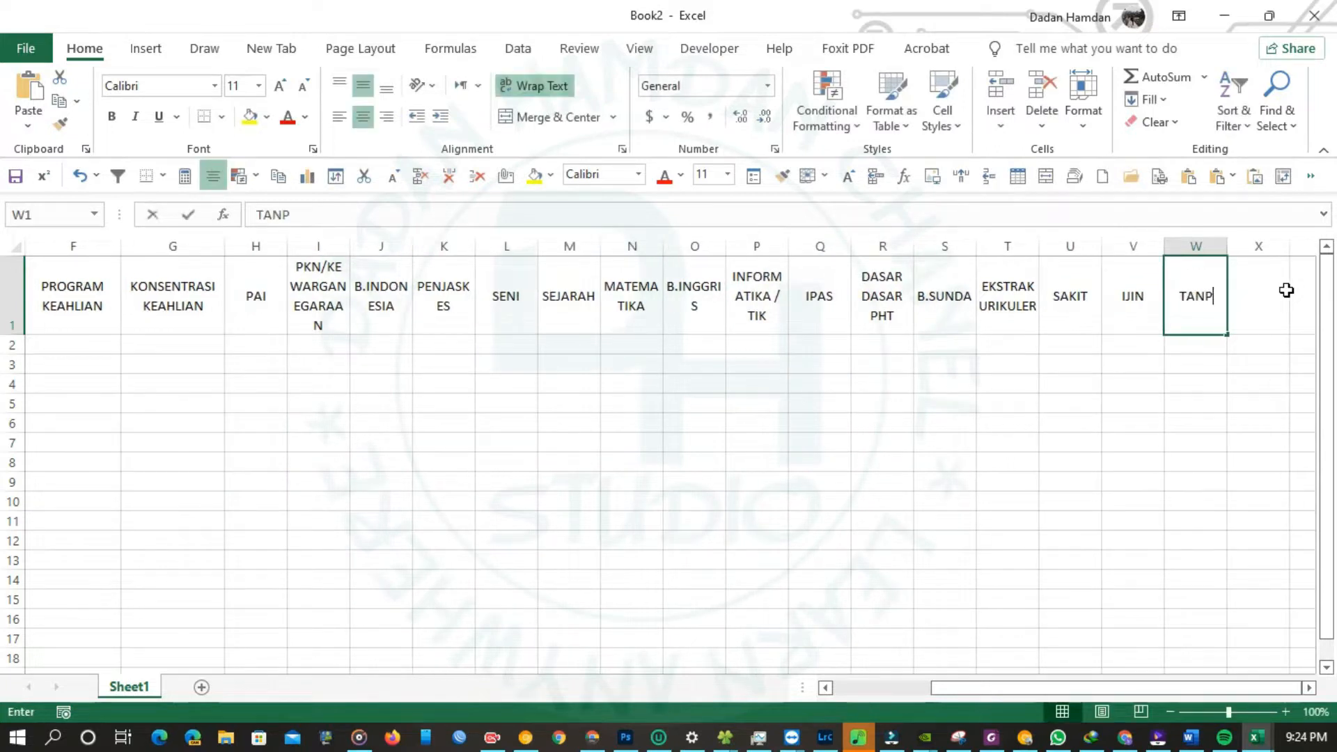
{"action": "type", "text": "A KETERANGAN"}
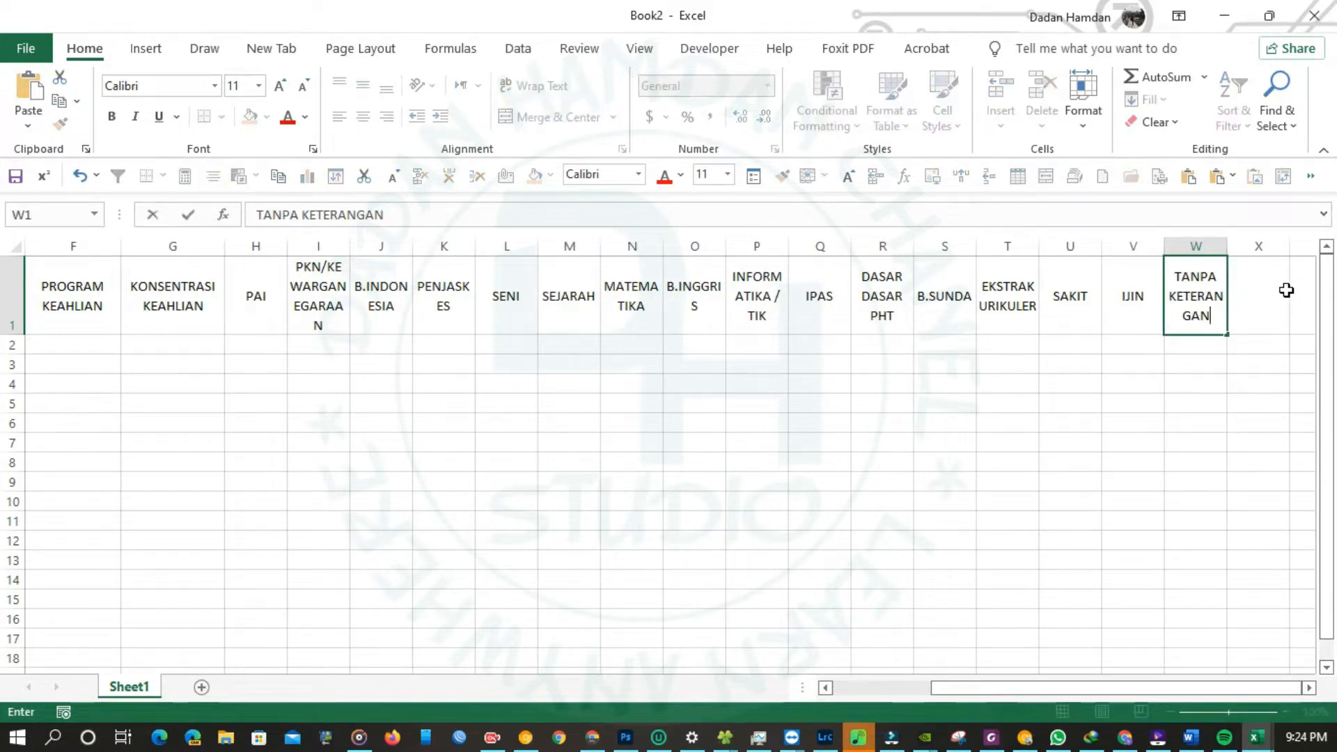
{"action": "key", "text": "Tab"}
- Insert a column between PAI and PKN/KEWARGANEGARAAN and enter the heading NILAI in I1
{"action": "left_click_drag", "start_coordinate": [1208, 687], "coordinate": [1100, 686]}
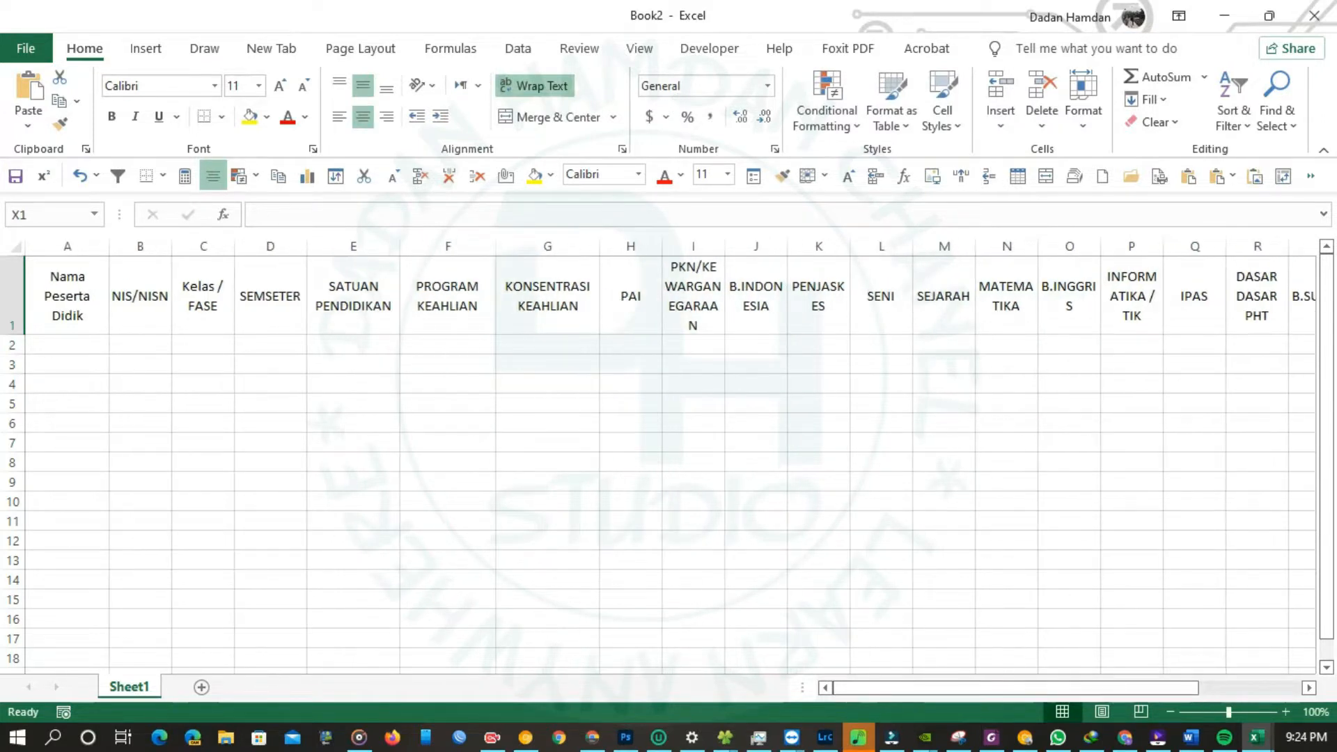
{"action": "key", "text": "alt+Tab"}
{"action": "key", "text": "alt+Tab"}
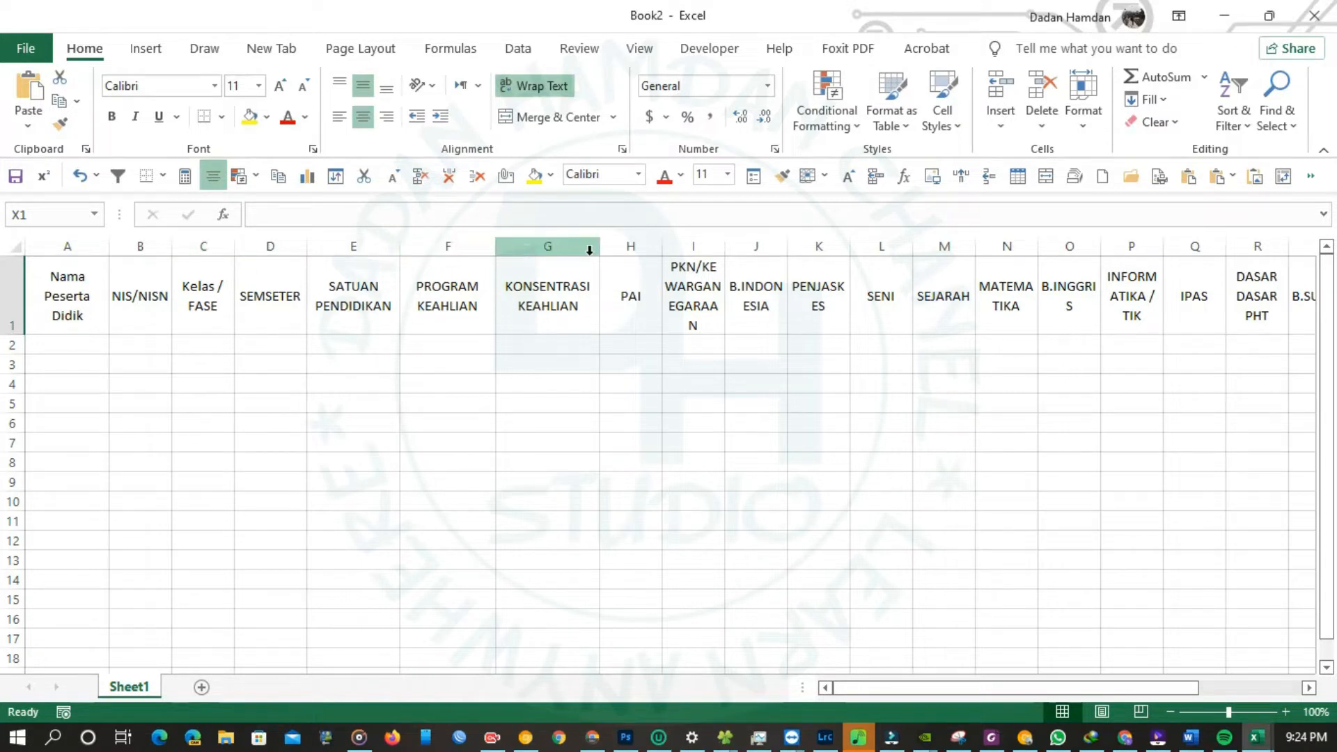
{"action": "left_click", "coordinate": [682, 246]}
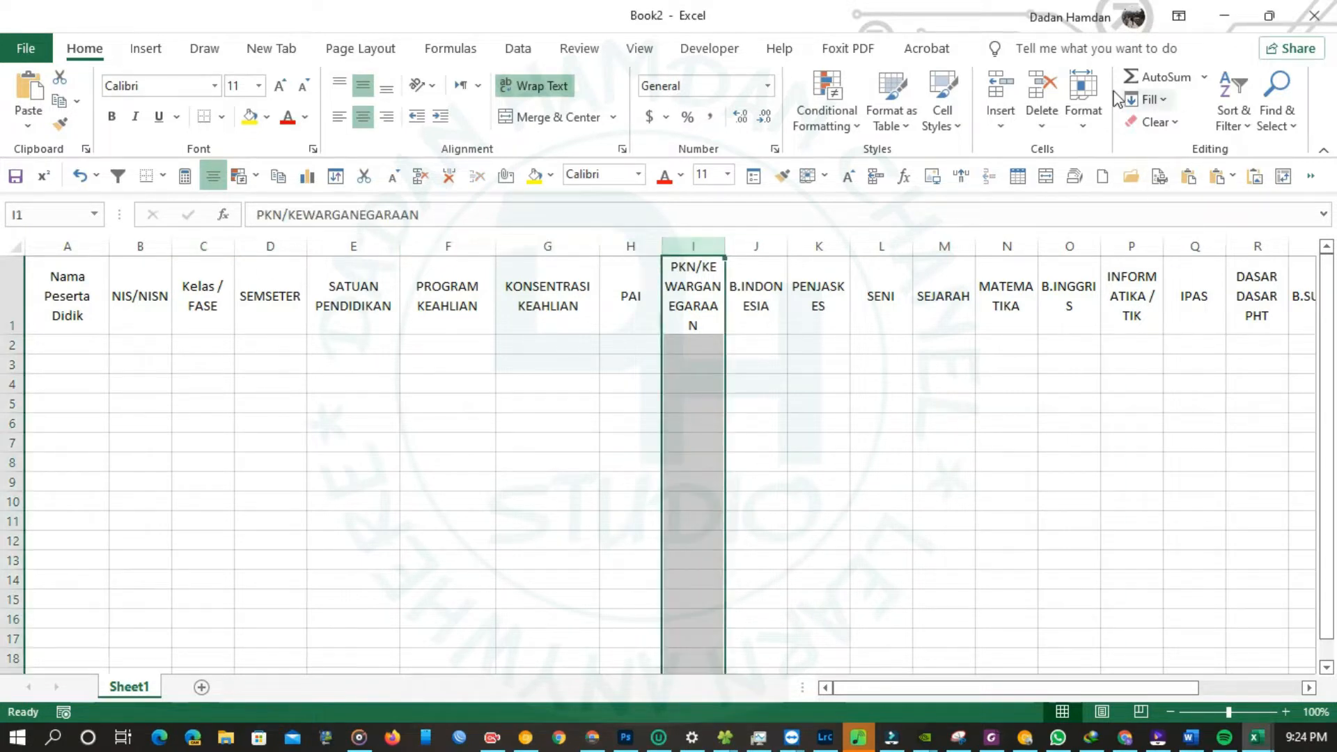
{"action": "left_click", "coordinate": [1006, 124]}
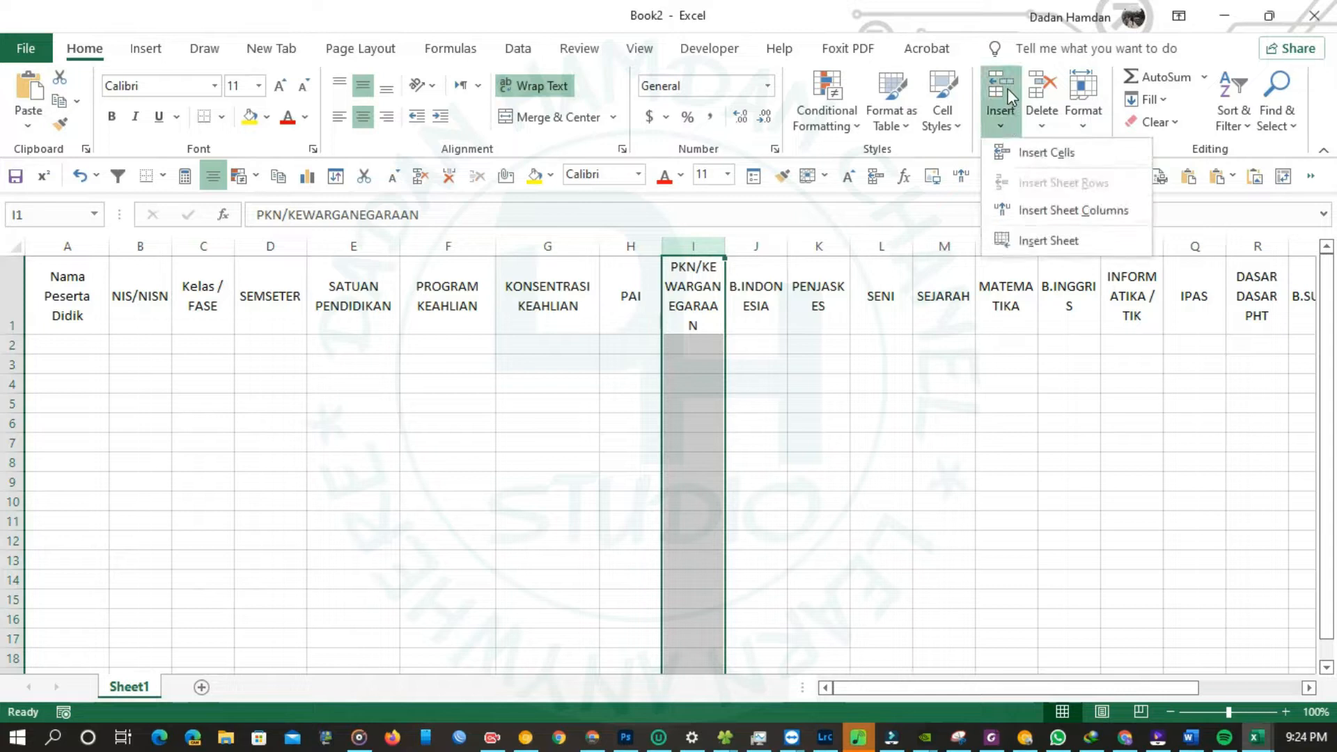
{"action": "left_click", "coordinate": [1072, 209]}
{"action": "double_click", "coordinate": [699, 292]}
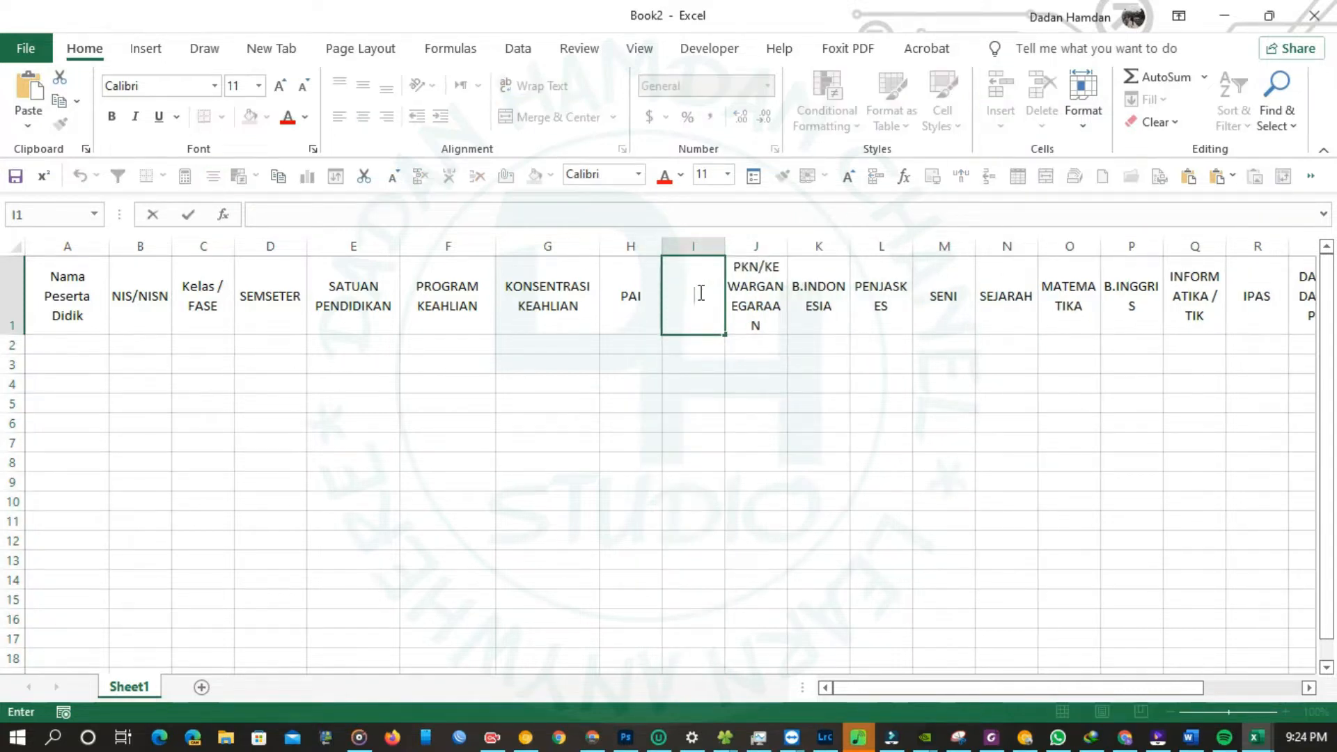
{"action": "type", "text": "NILAI A"}
{"action": "key", "text": "BackSpace"}
{"action": "key", "text": "Tab"}
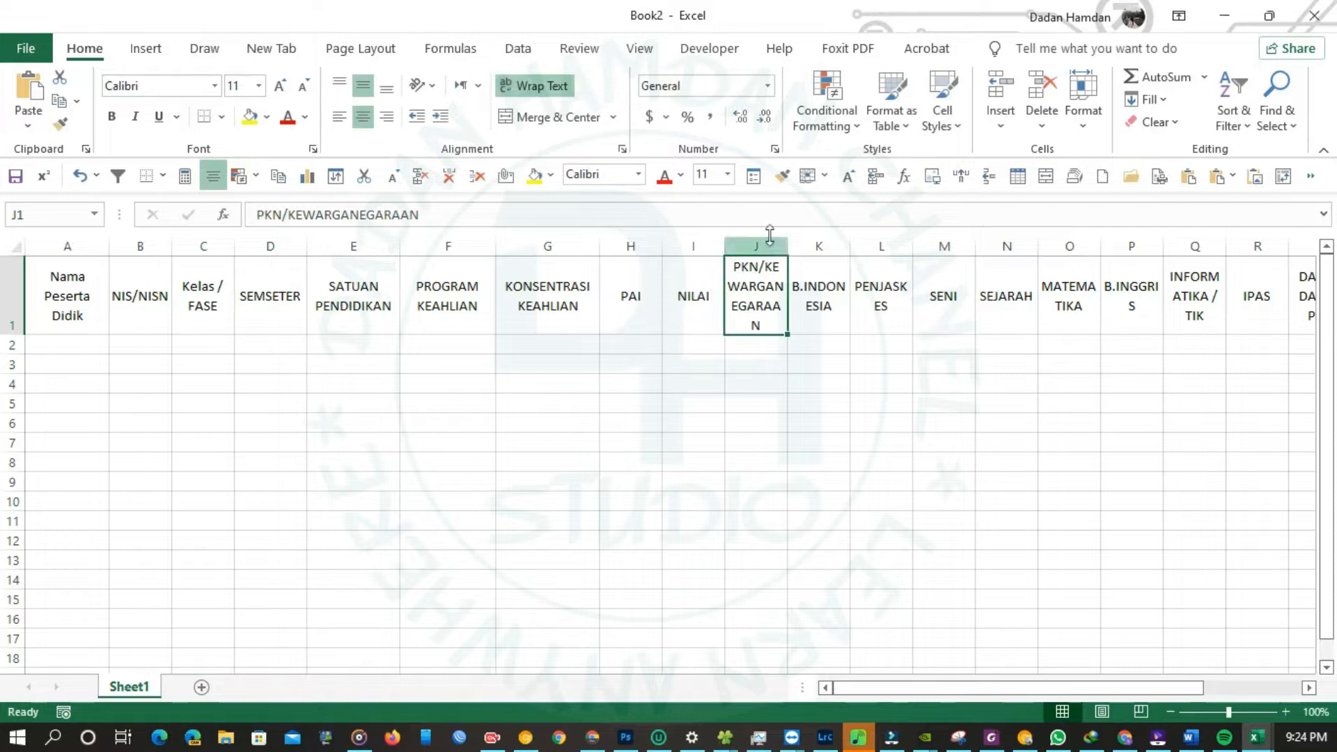
- Insert a column before PKN/KEWARGANEGARAAN and enter the heading CK in J1
{"action": "left_click", "coordinate": [1002, 91]}
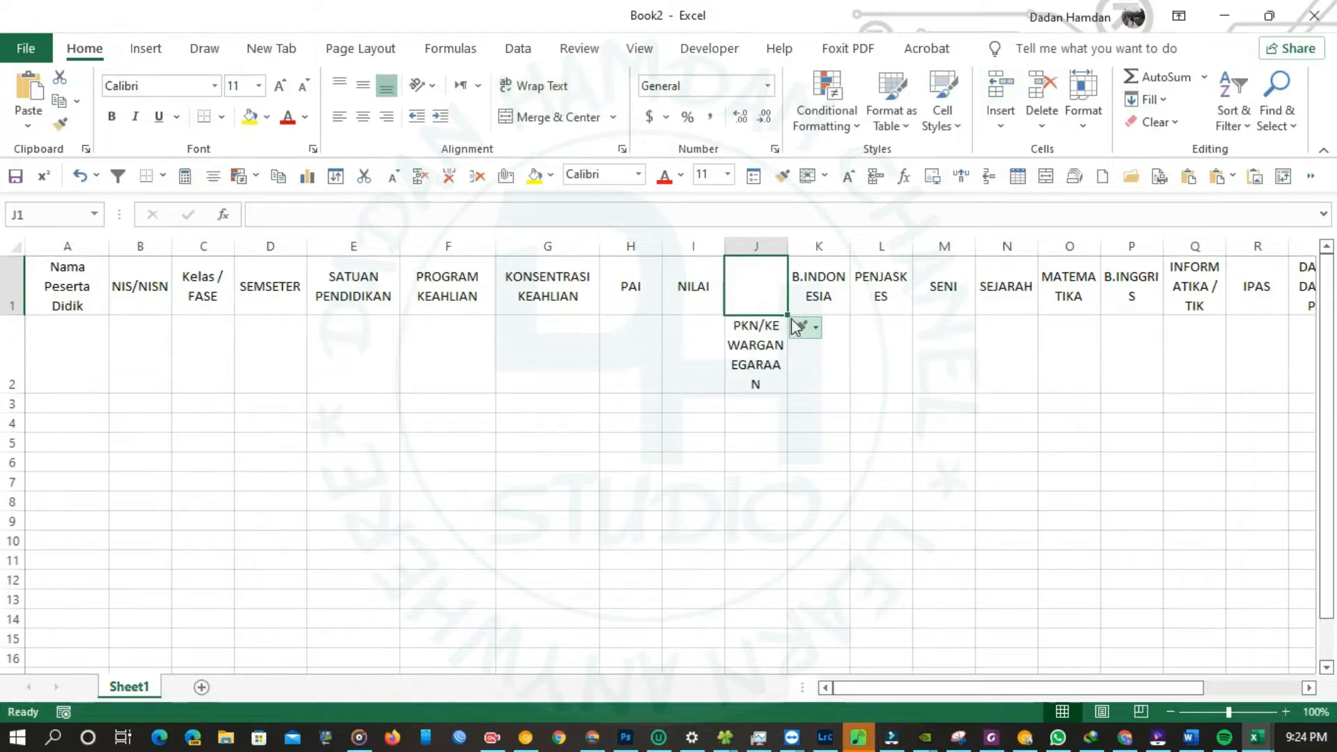
{"action": "key", "text": "ctrl+z"}
{"action": "left_click", "coordinate": [761, 240]}
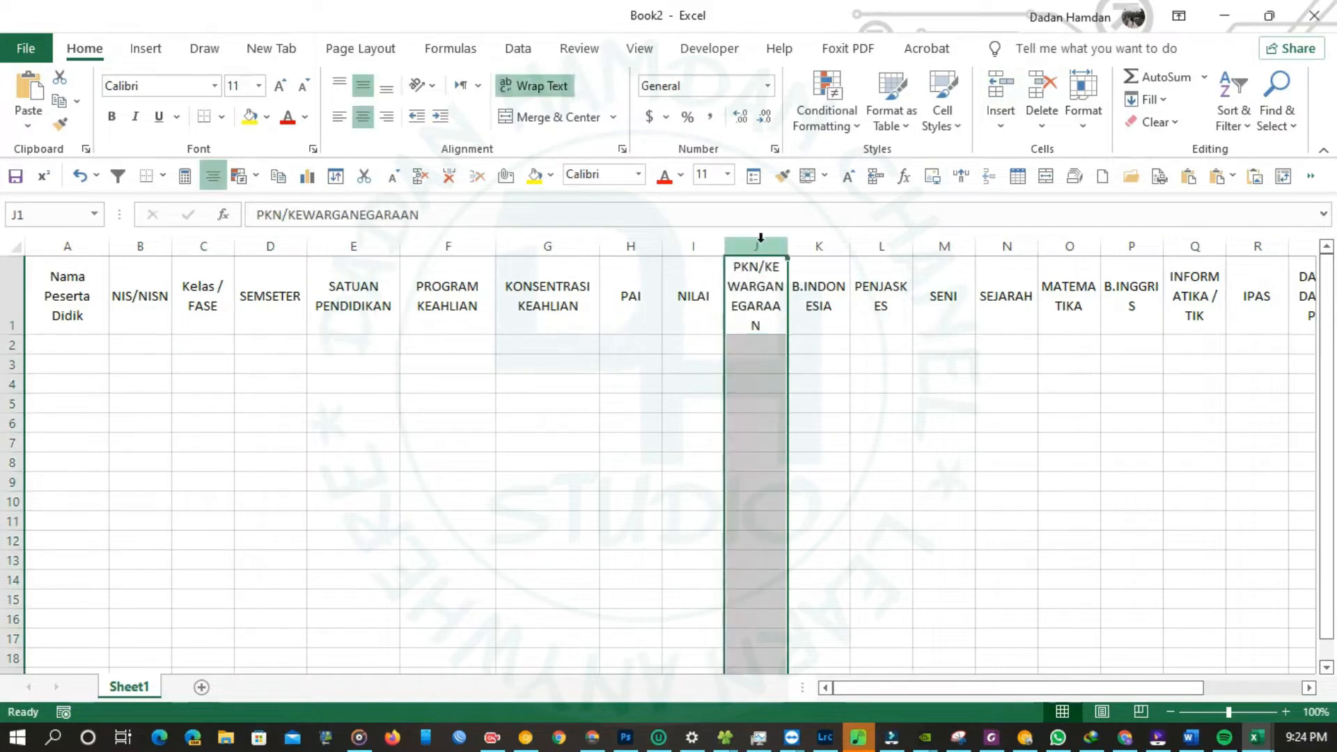
{"action": "left_click", "coordinate": [1000, 87]}
{"action": "double_click", "coordinate": [756, 296]}
{"action": "type", "text": "CAPA"}
{"action": "key", "text": "BackSpace"}
{"action": "key", "text": "BackSpace"}
{"action": "key", "text": "BackSpace"}
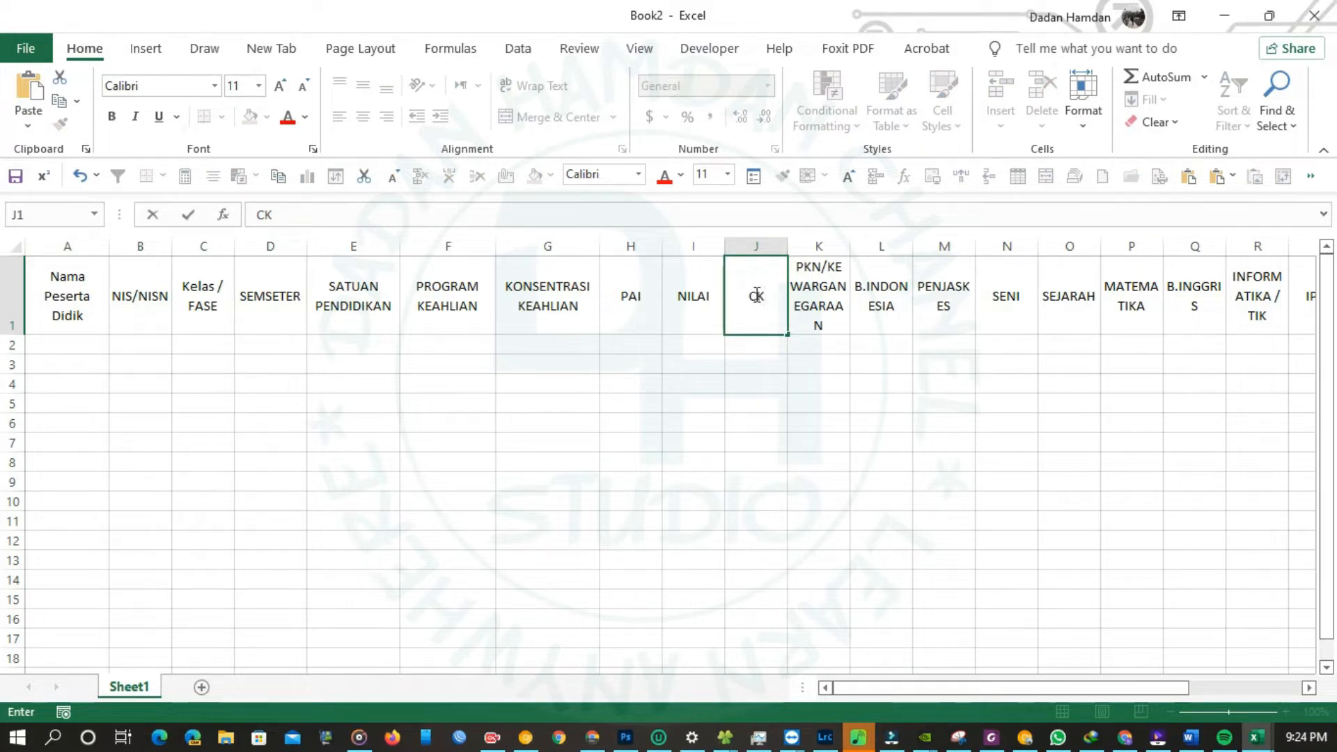
{"action": "key", "text": "Return"}
- Enter (CAPAIAN KOMPETENSI) in J2 and move it onto J1, replacing the heading there
{"action": "type", "text": "(CAPAIAN KOM"}
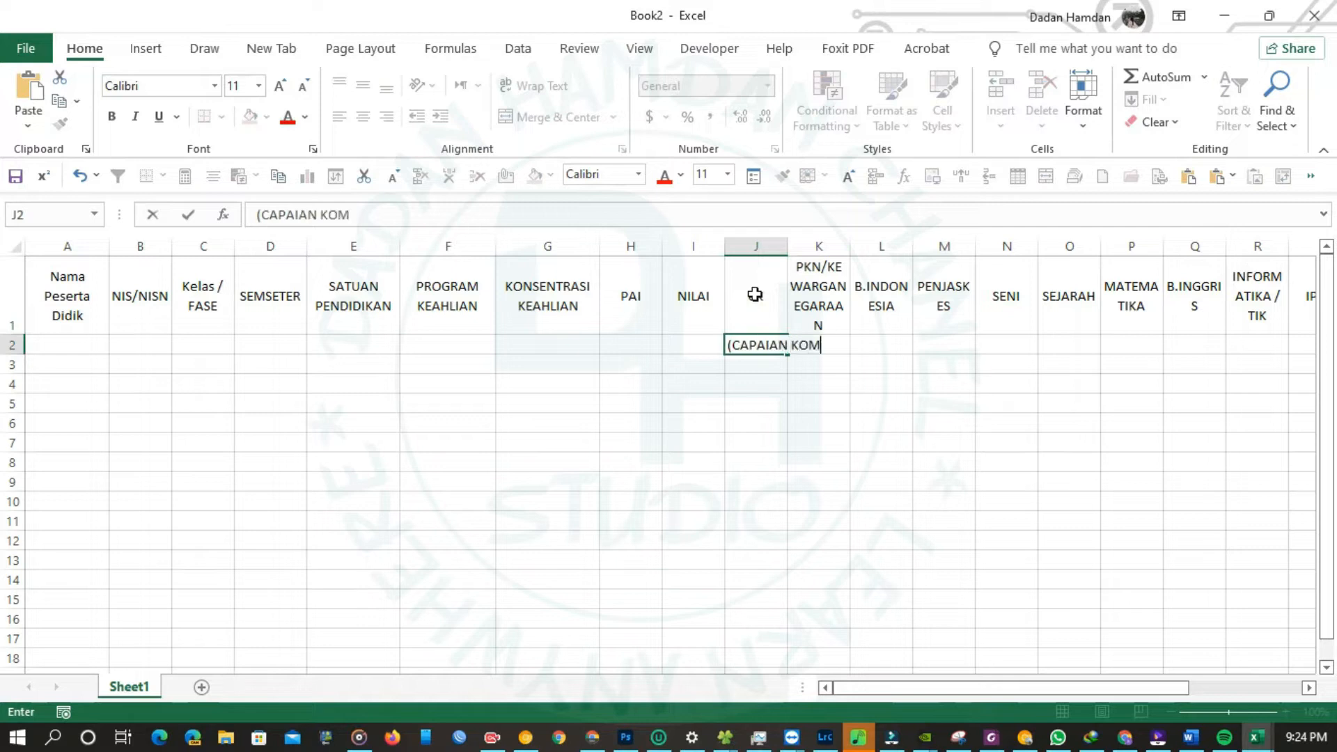
{"action": "type", "text": "PETENSI"}
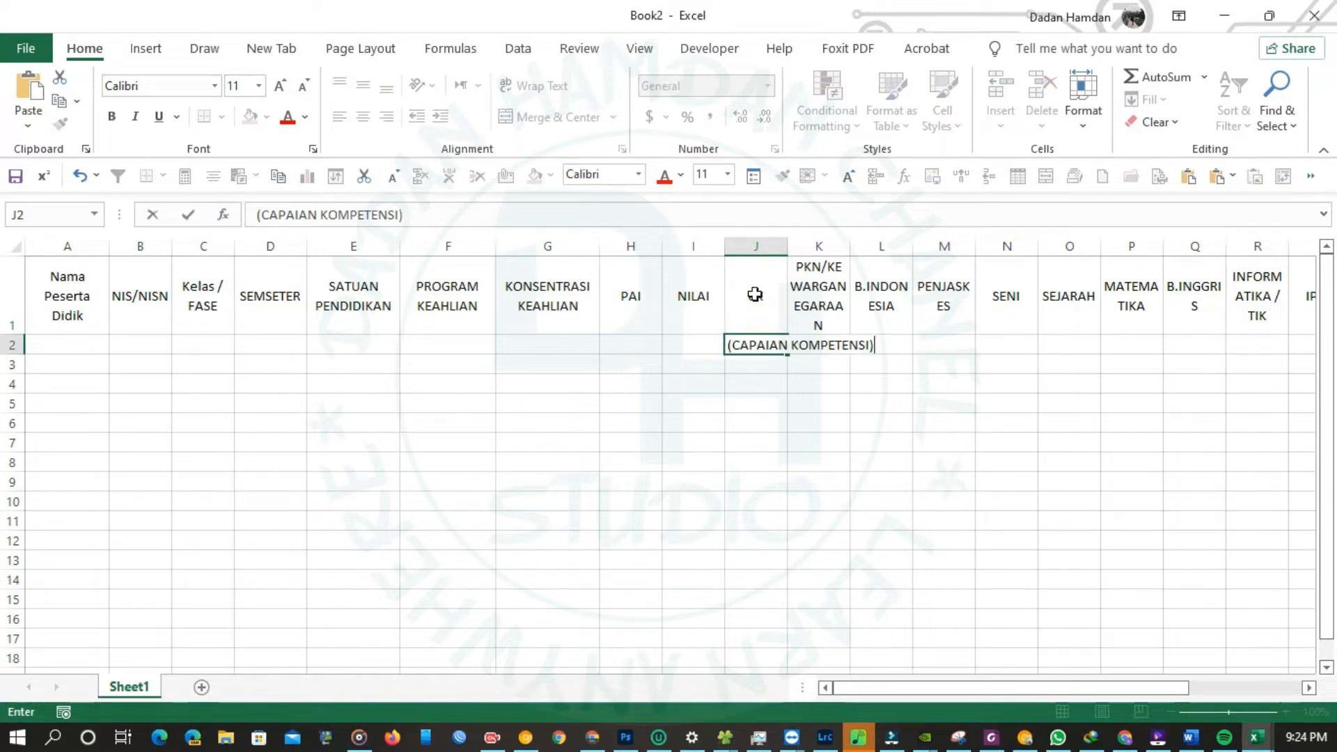
{"action": "key", "text": "Return"}
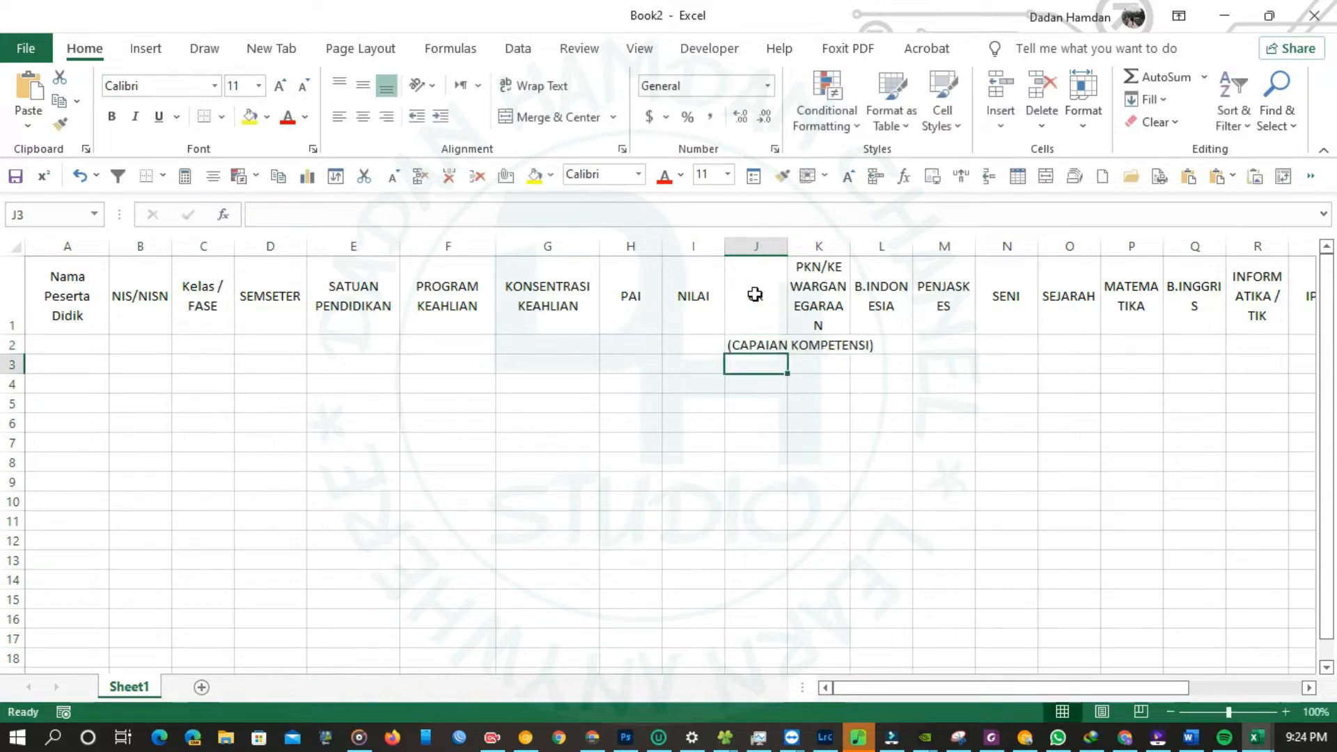
{"action": "left_click", "coordinate": [767, 342]}
{"action": "left_click_drag", "start_coordinate": [769, 339], "coordinate": [759, 299]}
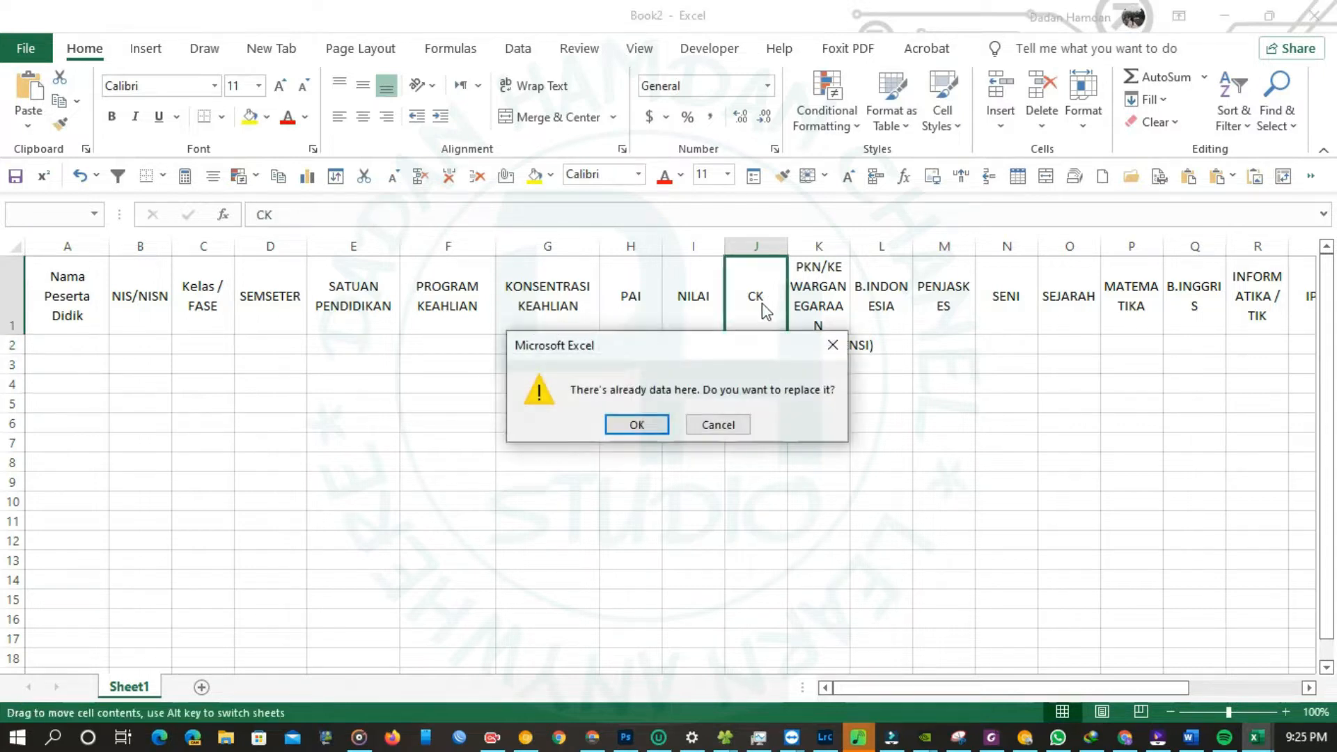
{"action": "left_click", "coordinate": [624, 424]}
- Centre the J1 heading horizontally and vertically, wrap its text and widen column J to fit it
{"action": "double_click", "coordinate": [756, 305]}
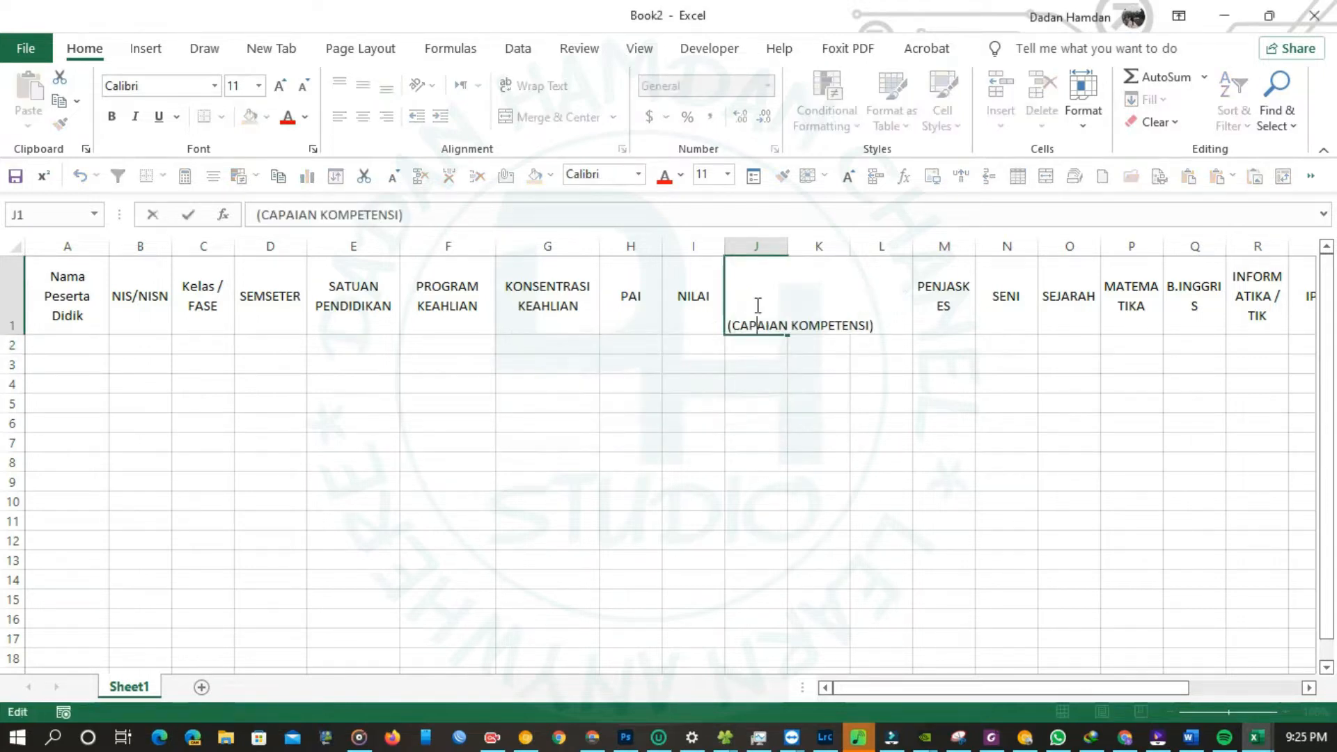
{"action": "key", "text": "ctrl+a"}
{"action": "left_click", "coordinate": [730, 381]}
{"action": "left_click", "coordinate": [756, 293]}
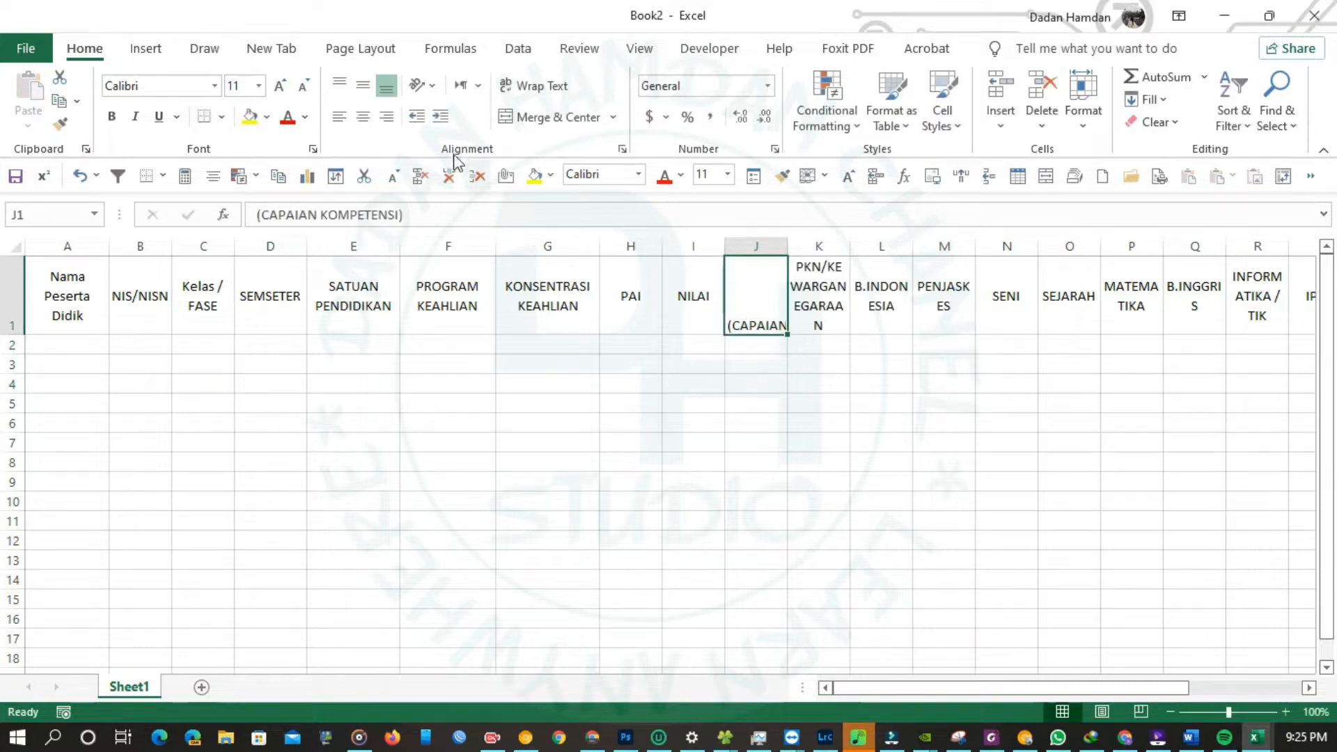
{"action": "left_click", "coordinate": [363, 117]}
{"action": "left_click", "coordinate": [363, 86]}
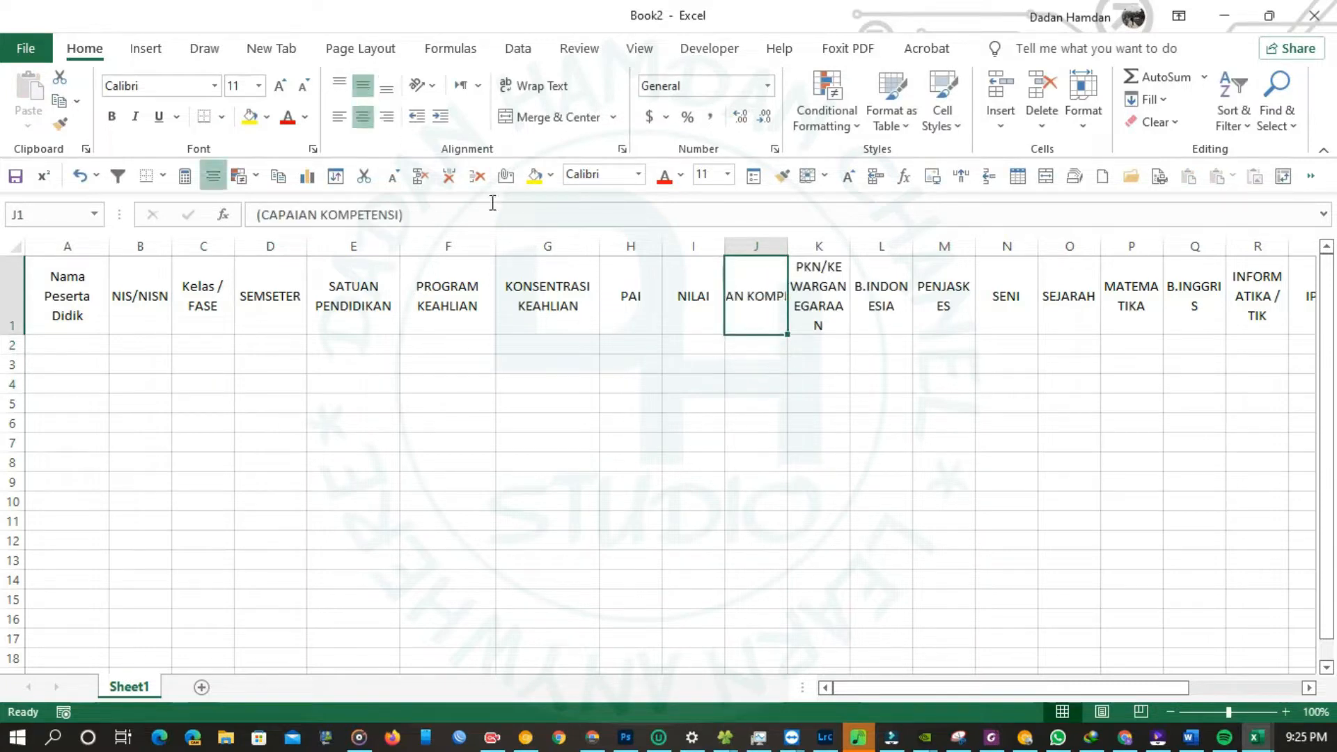
{"action": "left_click", "coordinate": [550, 87]}
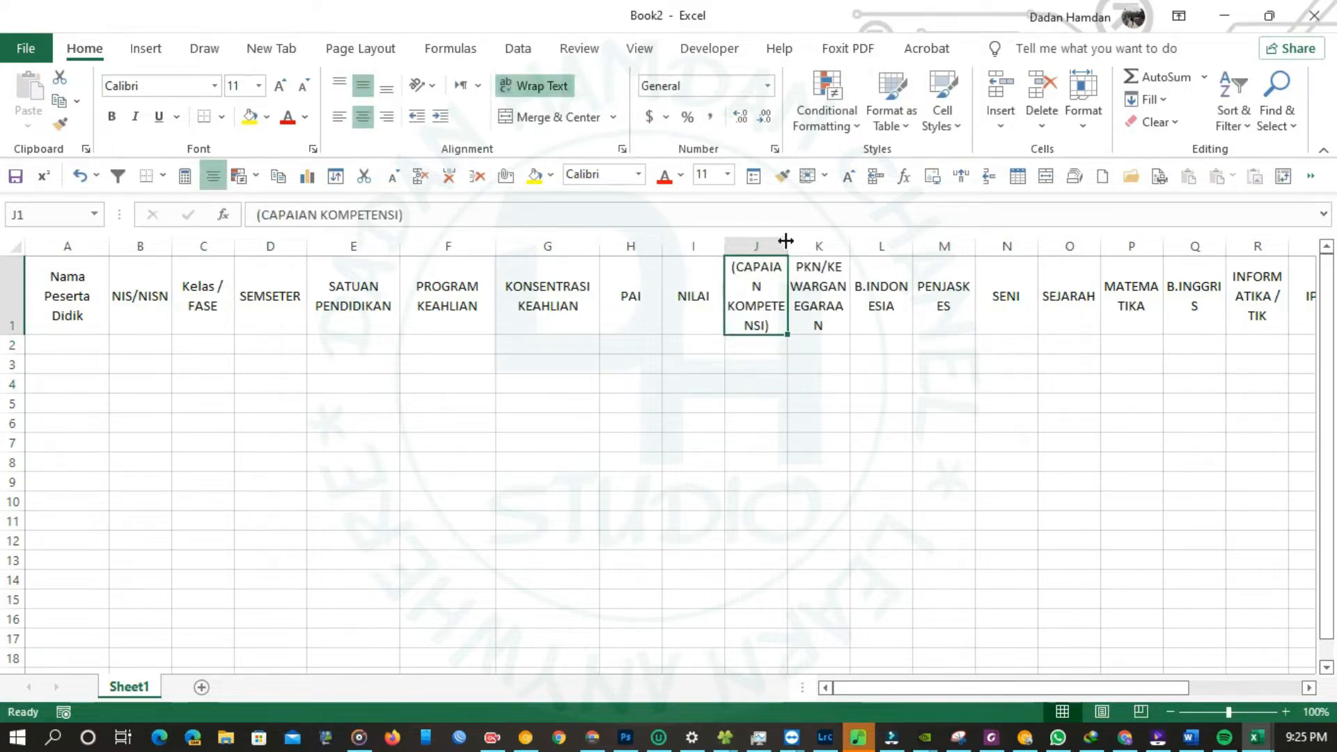
{"action": "left_click_drag", "start_coordinate": [785, 241], "coordinate": [809, 241]}
- Replace the heading in J1 with CK
{"action": "double_click", "coordinate": [737, 272]}
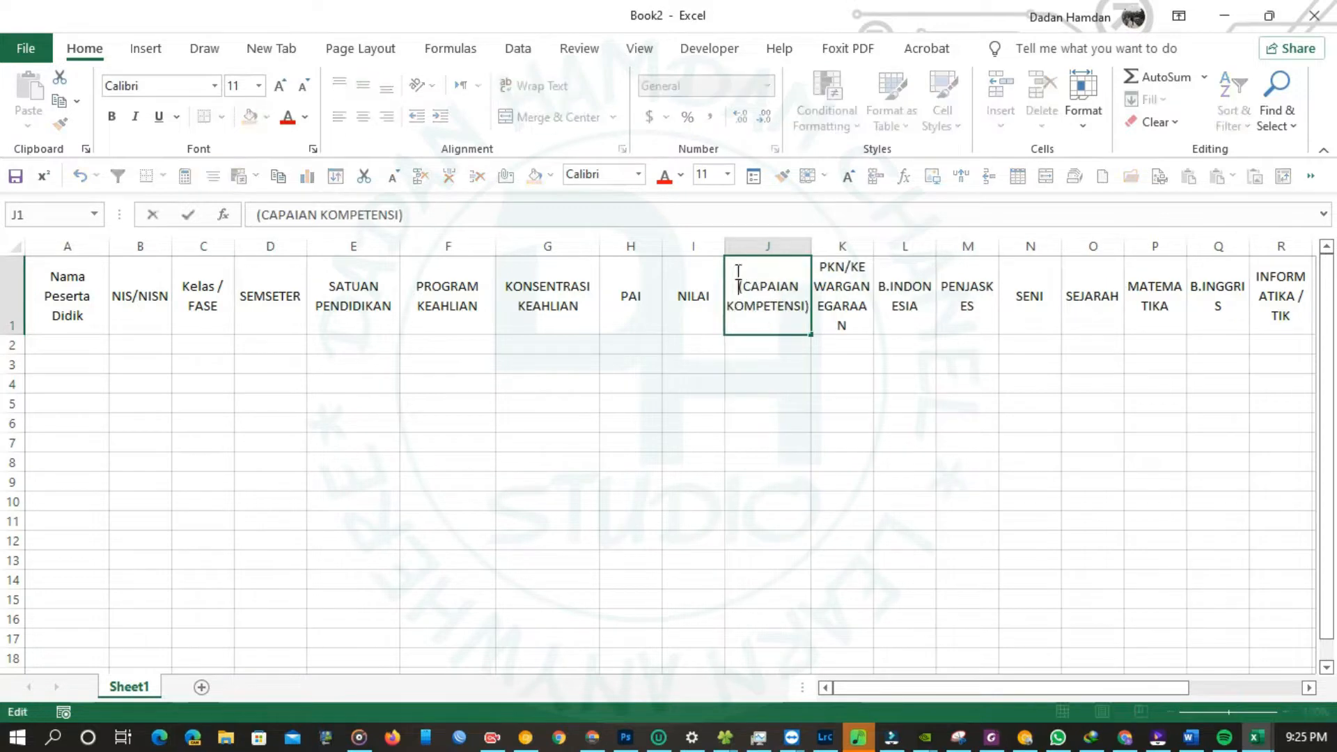
{"action": "key", "text": "ctrl+shift+End"}
{"action": "type", "text": "CK"}
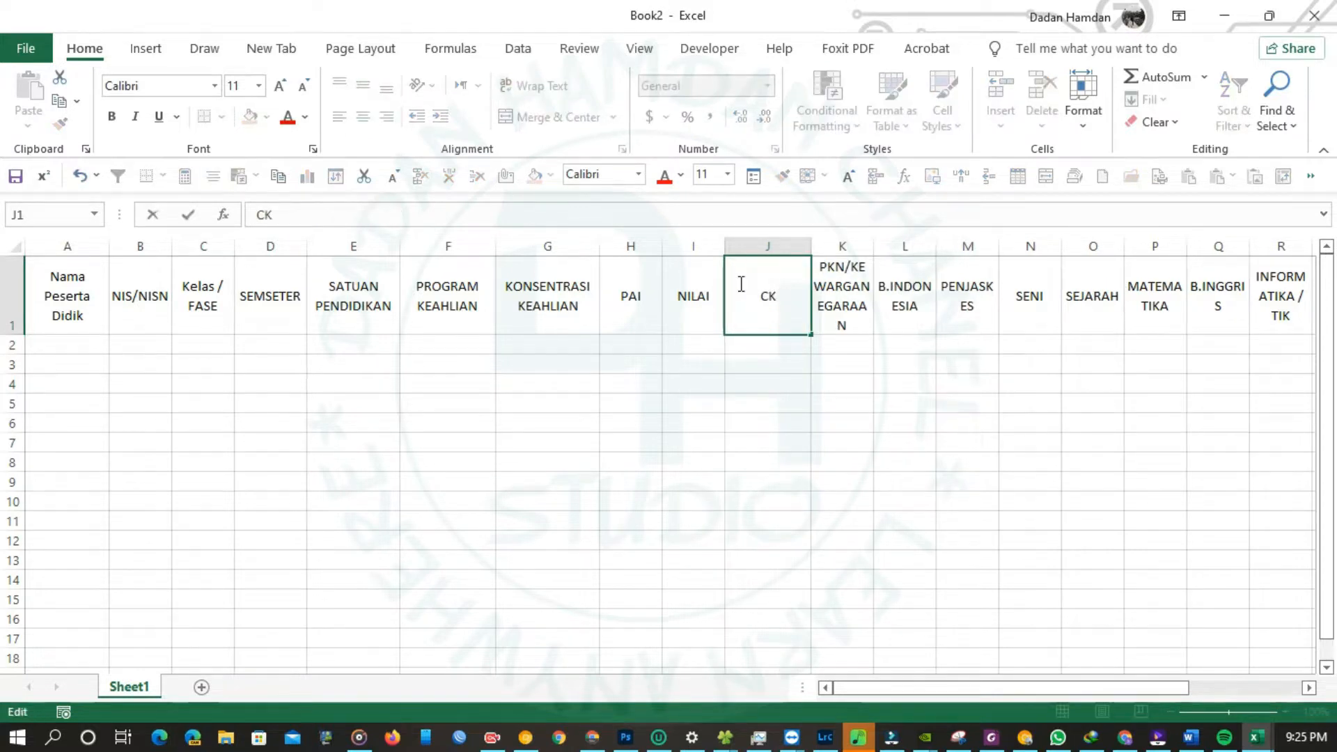
{"action": "left_click", "coordinate": [866, 386]}
- Copy the NILAI and CK columns I:J and insert the copies before B.INDONESIA
{"action": "left_click_drag", "start_coordinate": [766, 246], "coordinate": [719, 248]}
{"action": "key", "text": "ctrl+c"}
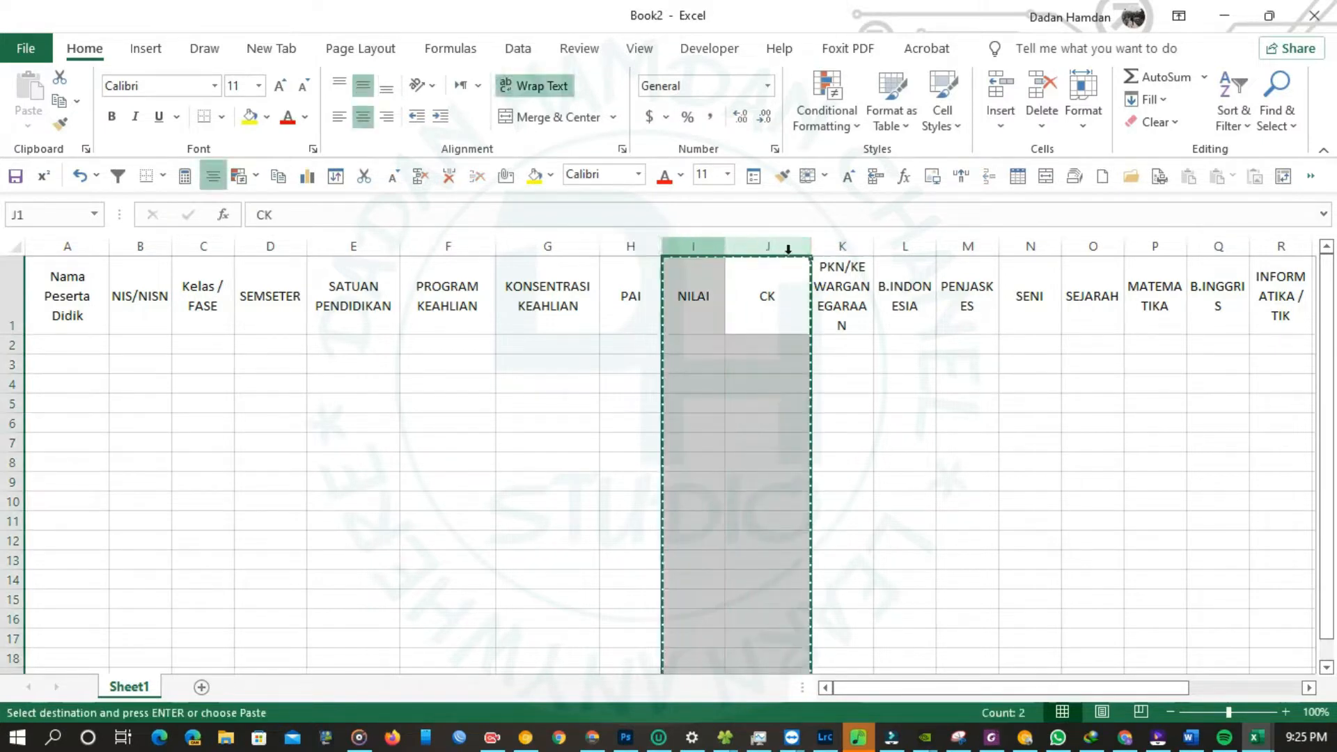
{"action": "left_click", "coordinate": [907, 247]}
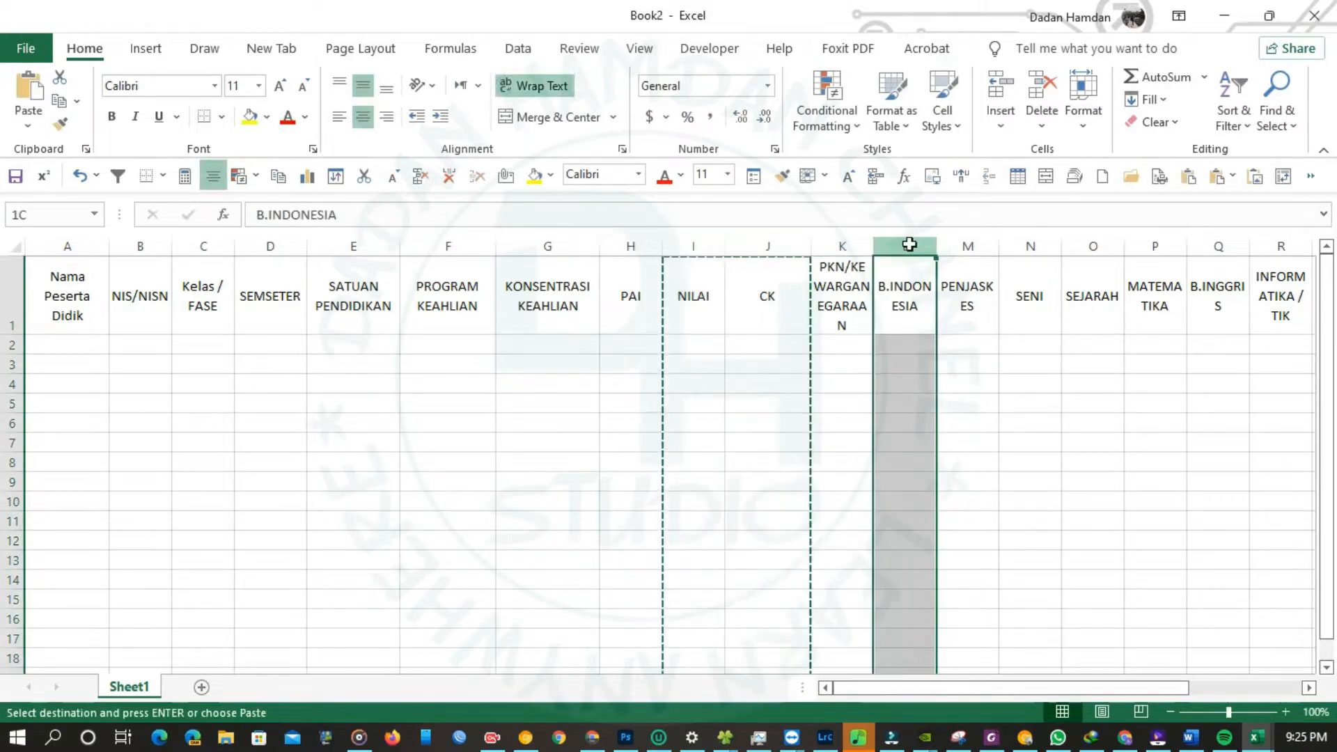
{"action": "left_click", "coordinate": [860, 314]}
{"action": "left_click", "coordinate": [886, 246]}
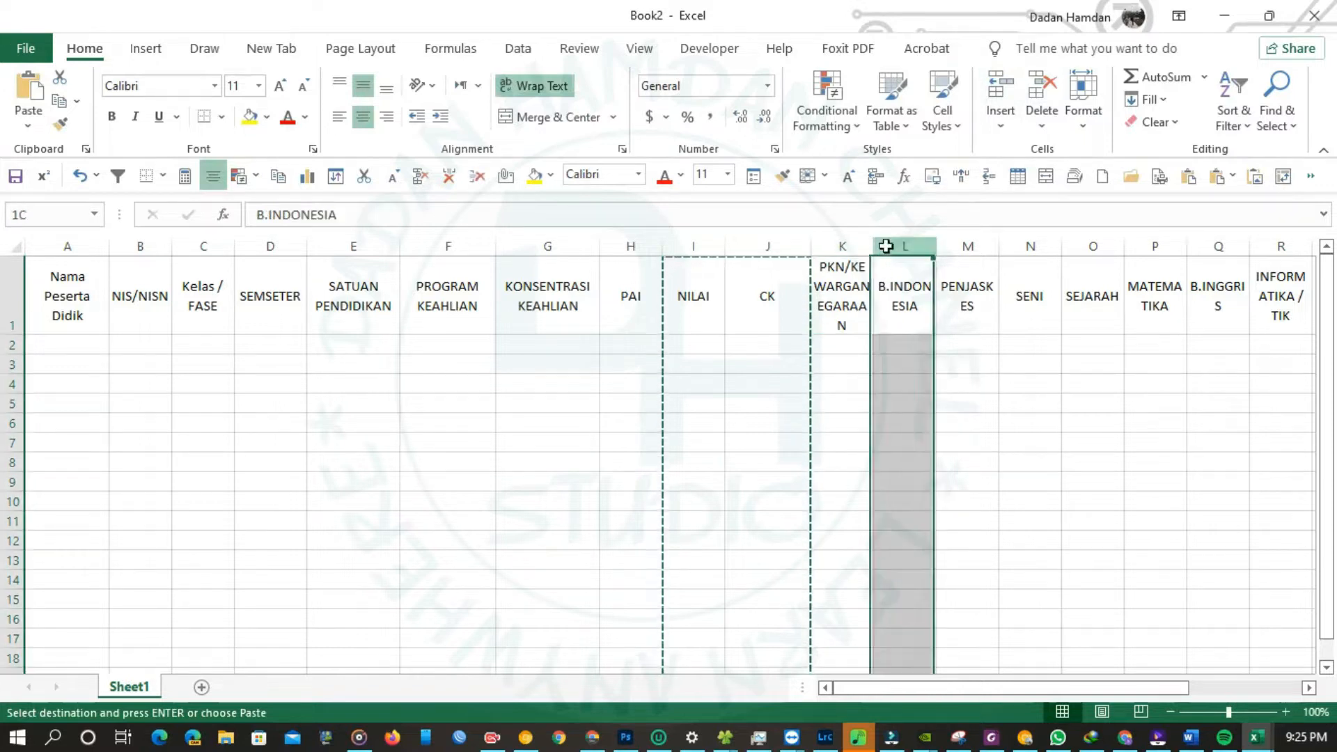
{"action": "left_click", "coordinate": [1002, 98]}
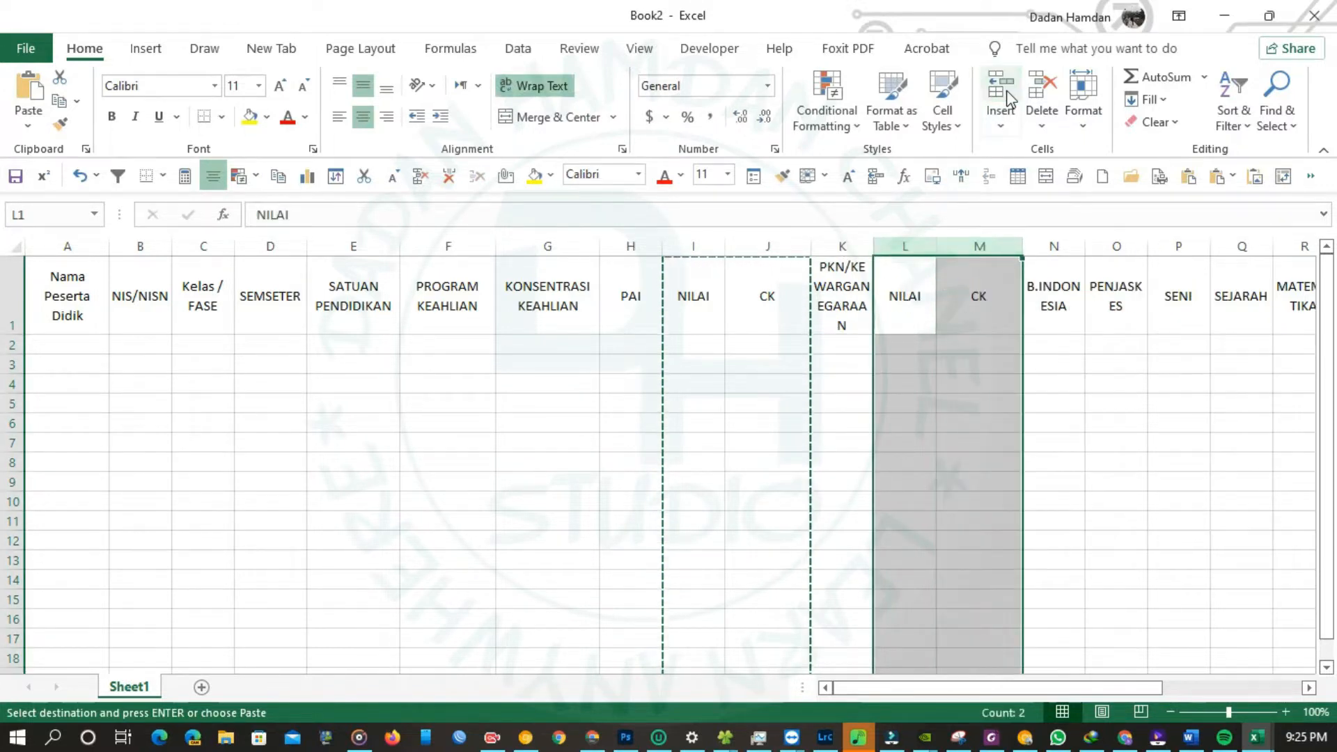
{"action": "left_click", "coordinate": [1073, 241]}
{"action": "left_click", "coordinate": [1107, 240]}
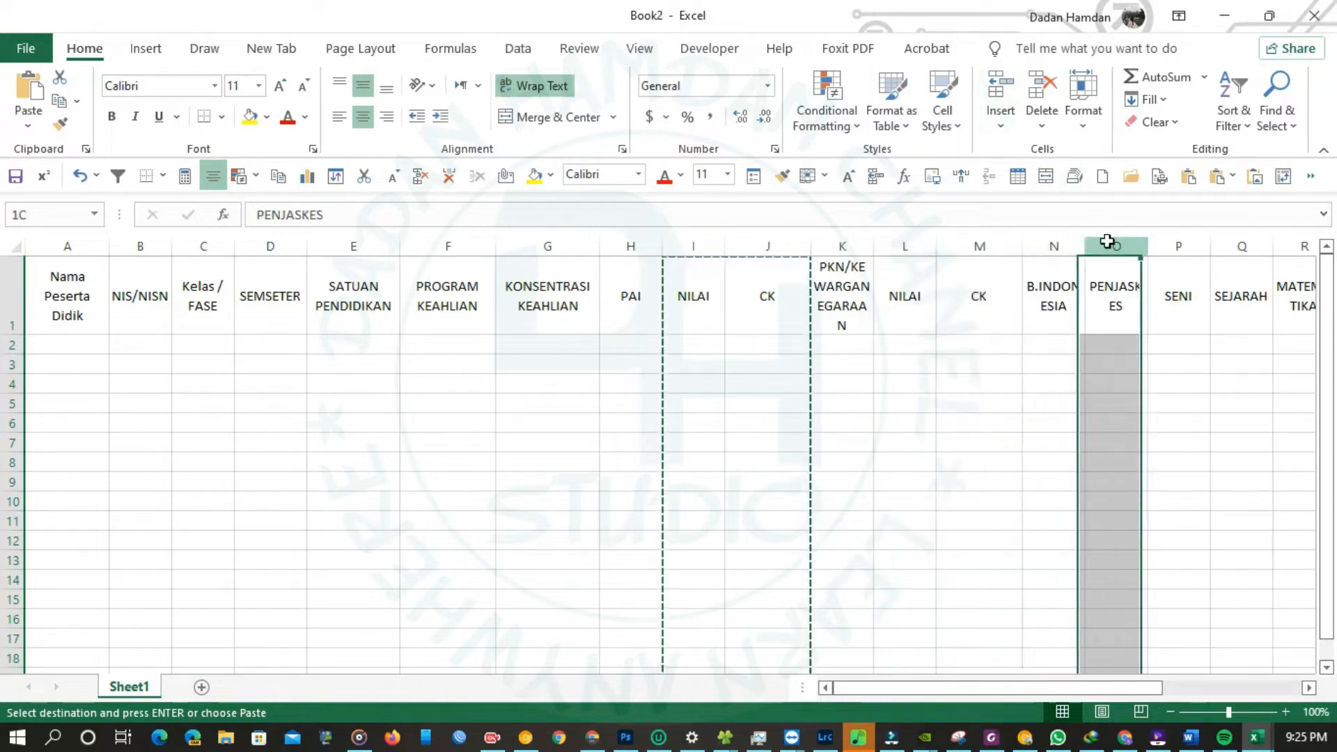
{"action": "left_click", "coordinate": [1000, 97]}
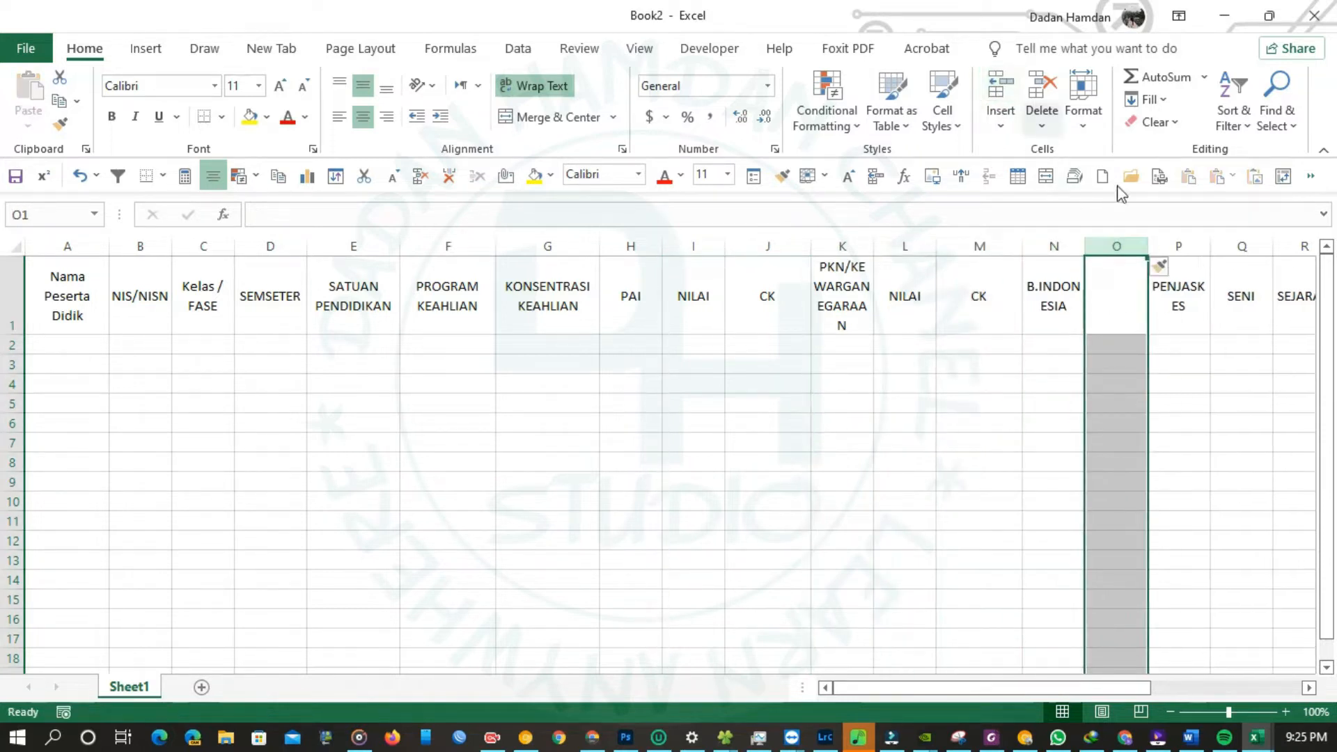
{"action": "key", "text": "ctrl+z"}
- Copy the NILAI and CK columns L:M and insert the copies before PENJASKES
{"action": "left_click_drag", "start_coordinate": [909, 246], "coordinate": [979, 247]}
{"action": "key", "text": "ctrl+c"}
{"action": "left_click", "coordinate": [1107, 245]}
{"action": "left_click", "coordinate": [1010, 90]}
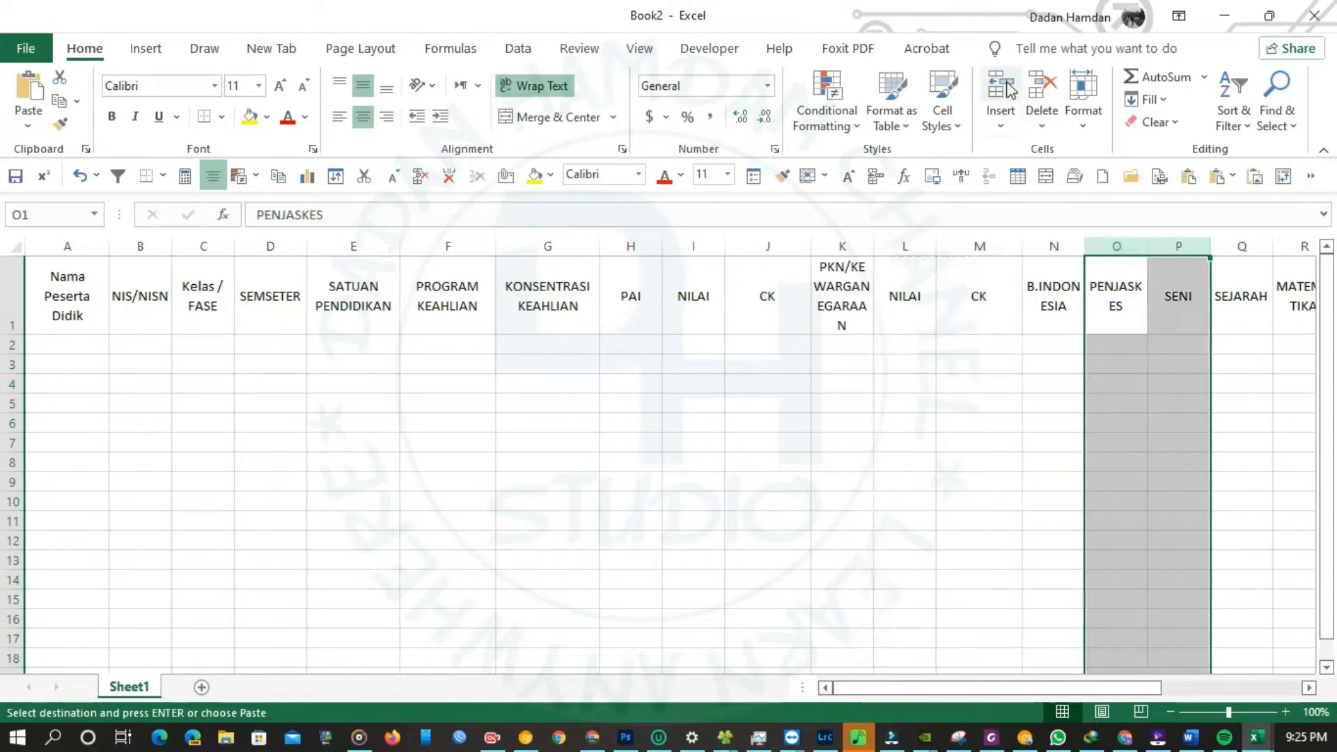
- Paste the copied NILAI and CK columns over columns R:S, U:V and X:Y
{"action": "left_click", "coordinate": [1307, 245]}
{"action": "key", "text": "ctrl+plus"}
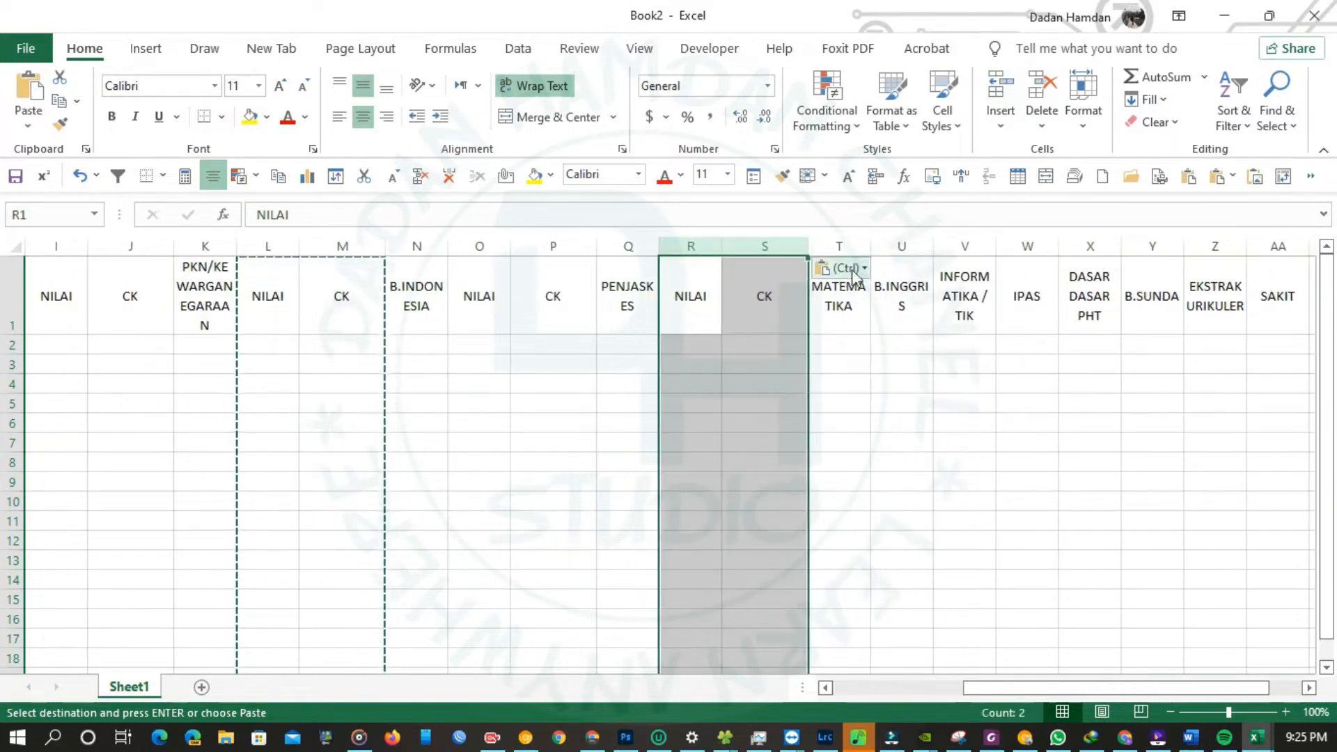
{"action": "left_click", "coordinate": [904, 246]}
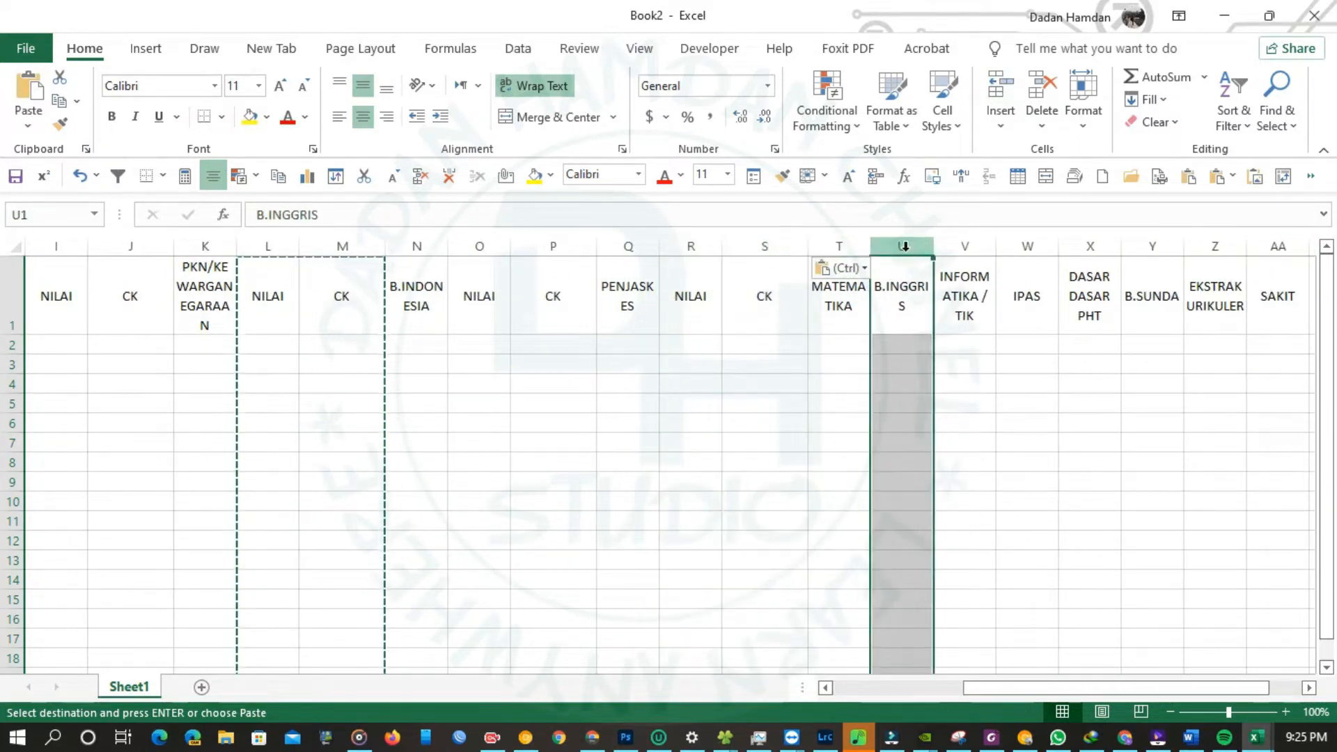
{"action": "key", "text": "ctrl+plus"}
{"action": "left_click", "coordinate": [1106, 245]}
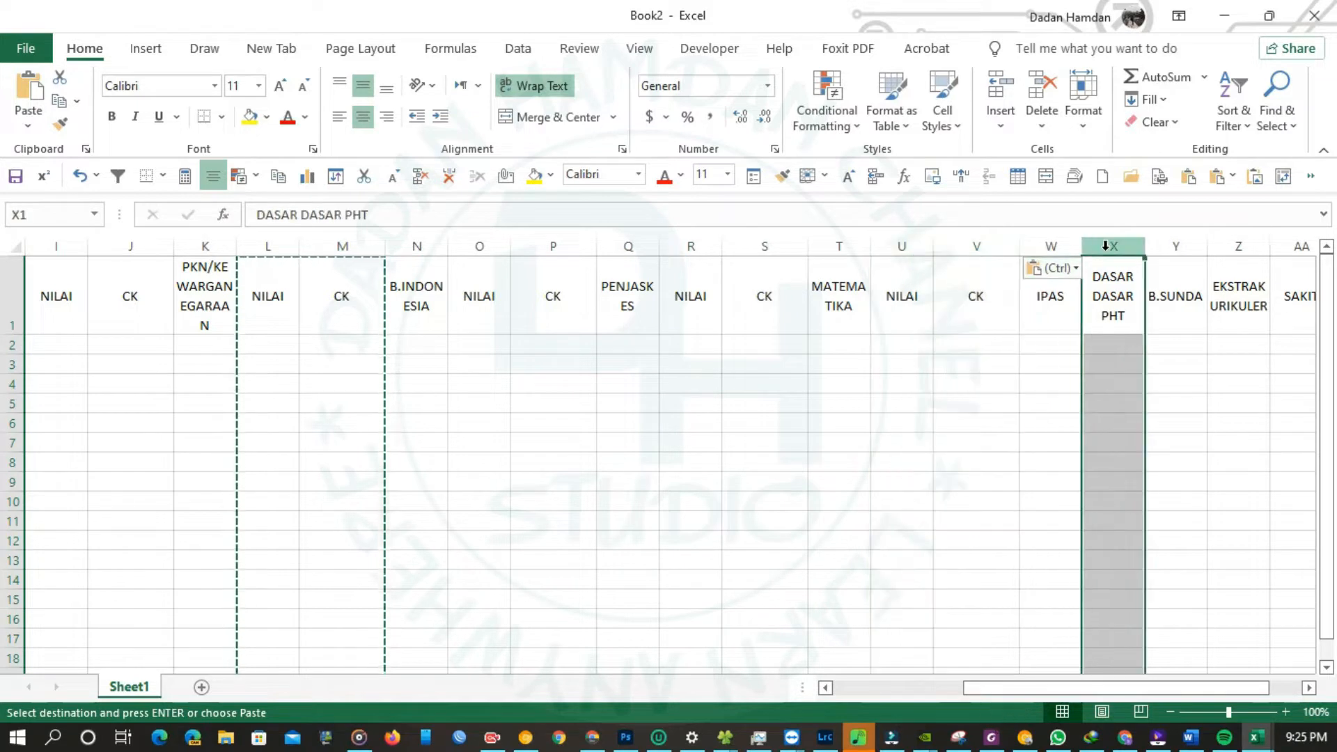
{"action": "key", "text": "ctrl+plus"}
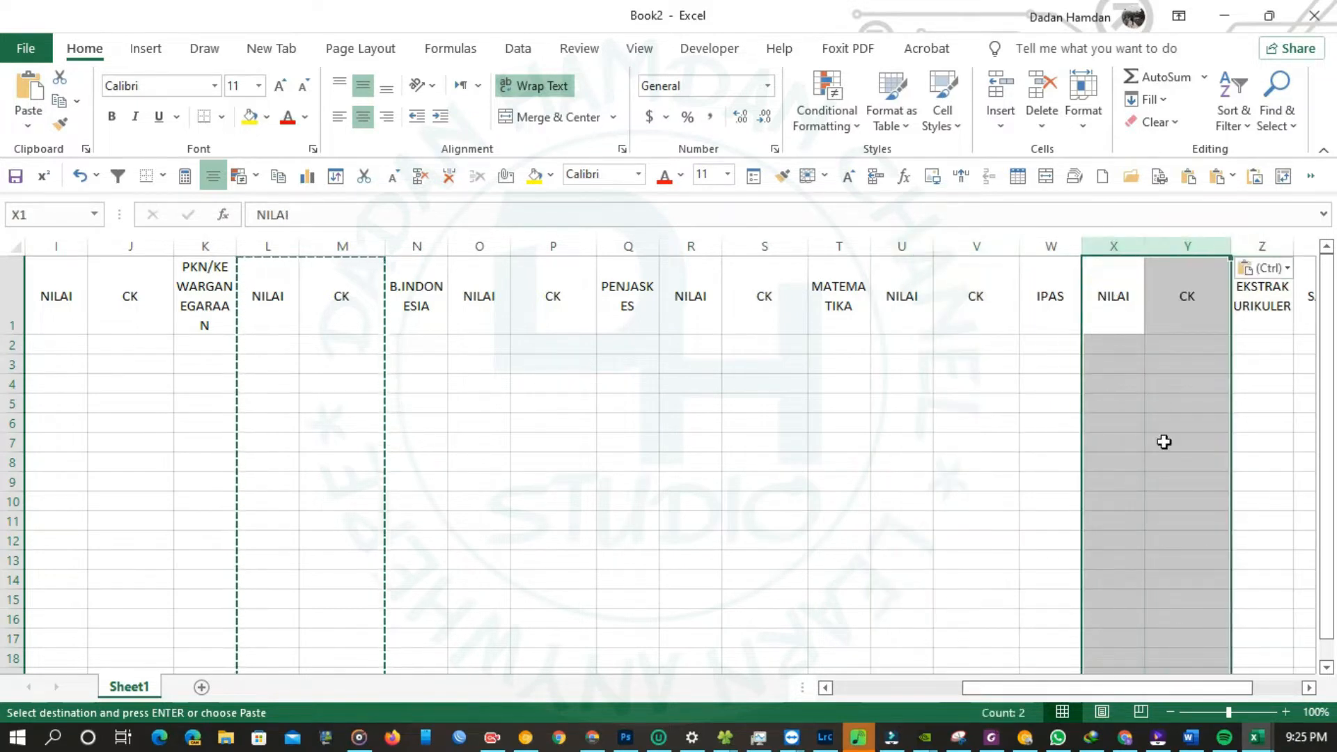
{"action": "left_click_drag", "start_coordinate": [1086, 687], "coordinate": [1135, 689]}
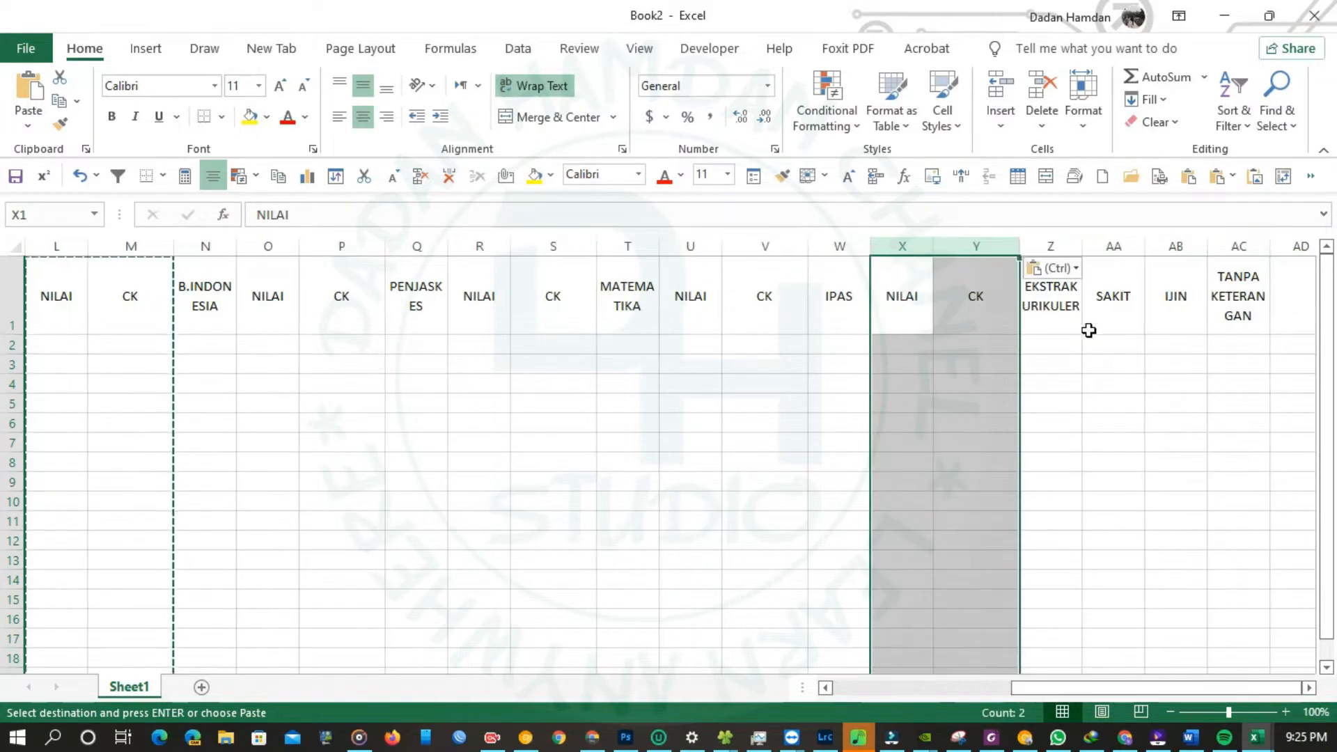
{"action": "left_click", "coordinate": [1118, 250]}
{"action": "key", "text": "ctrl+plus"}
{"action": "left_click_drag", "start_coordinate": [1219, 690], "coordinate": [1219, 691]}
{"action": "left_click", "coordinate": [1276, 245]}
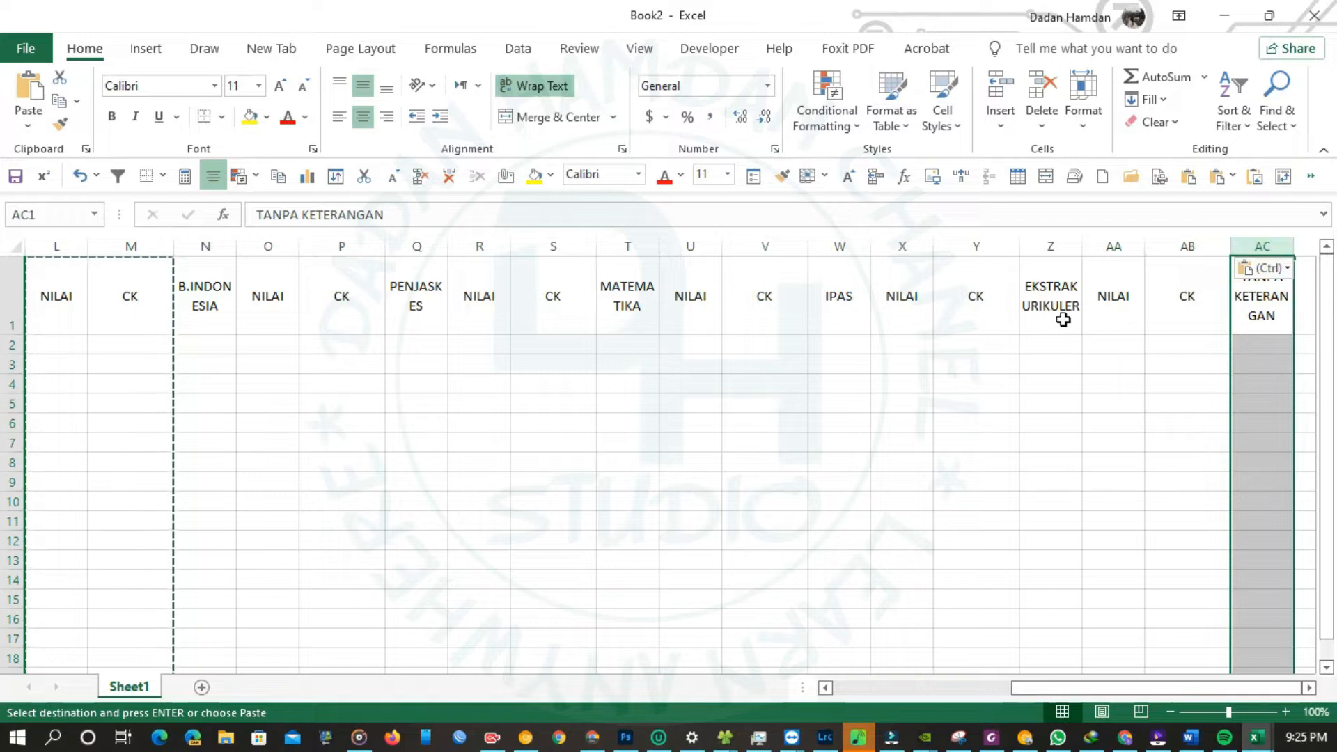
{"action": "key", "text": "ctrl+z"}
{"action": "left_click", "coordinate": [1263, 387]}
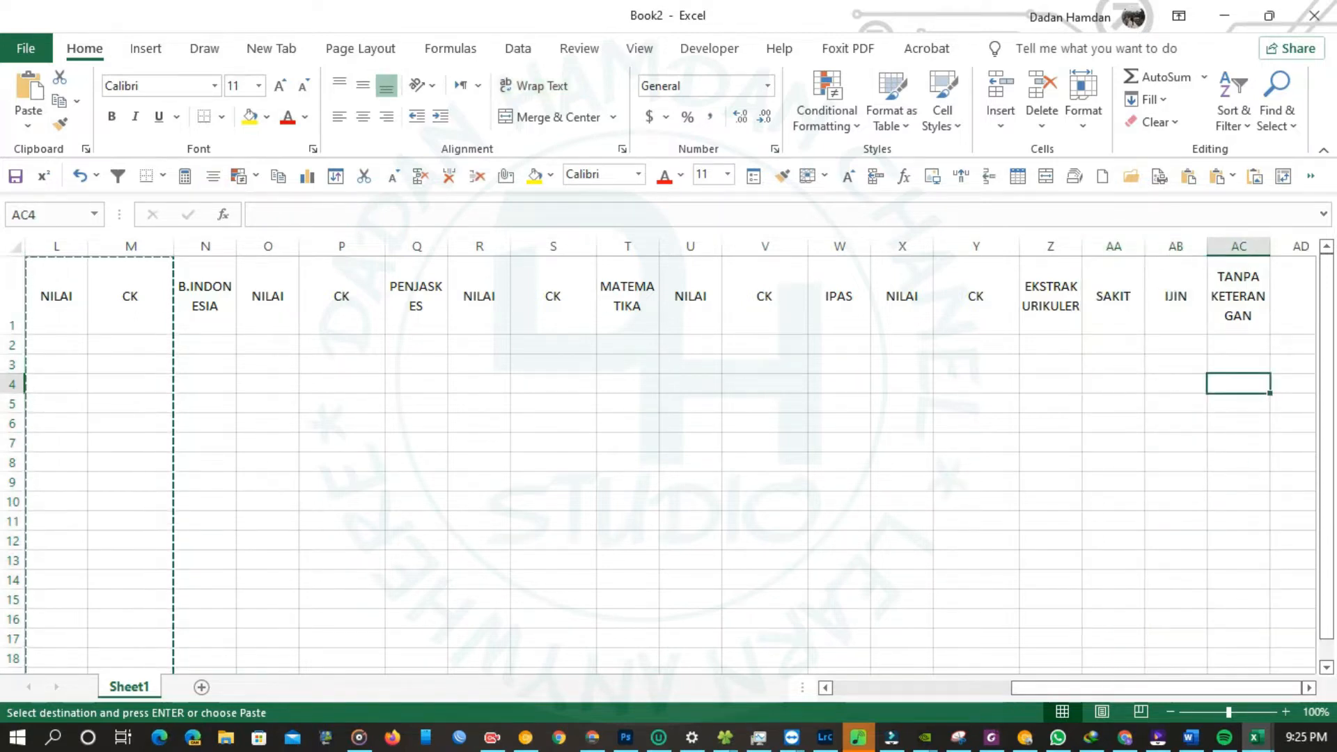
- Insert a column between EKSTRAKURIKULER and SAKIT and enter the heading Predikat in AA1
{"action": "left_click", "coordinate": [1114, 246]}
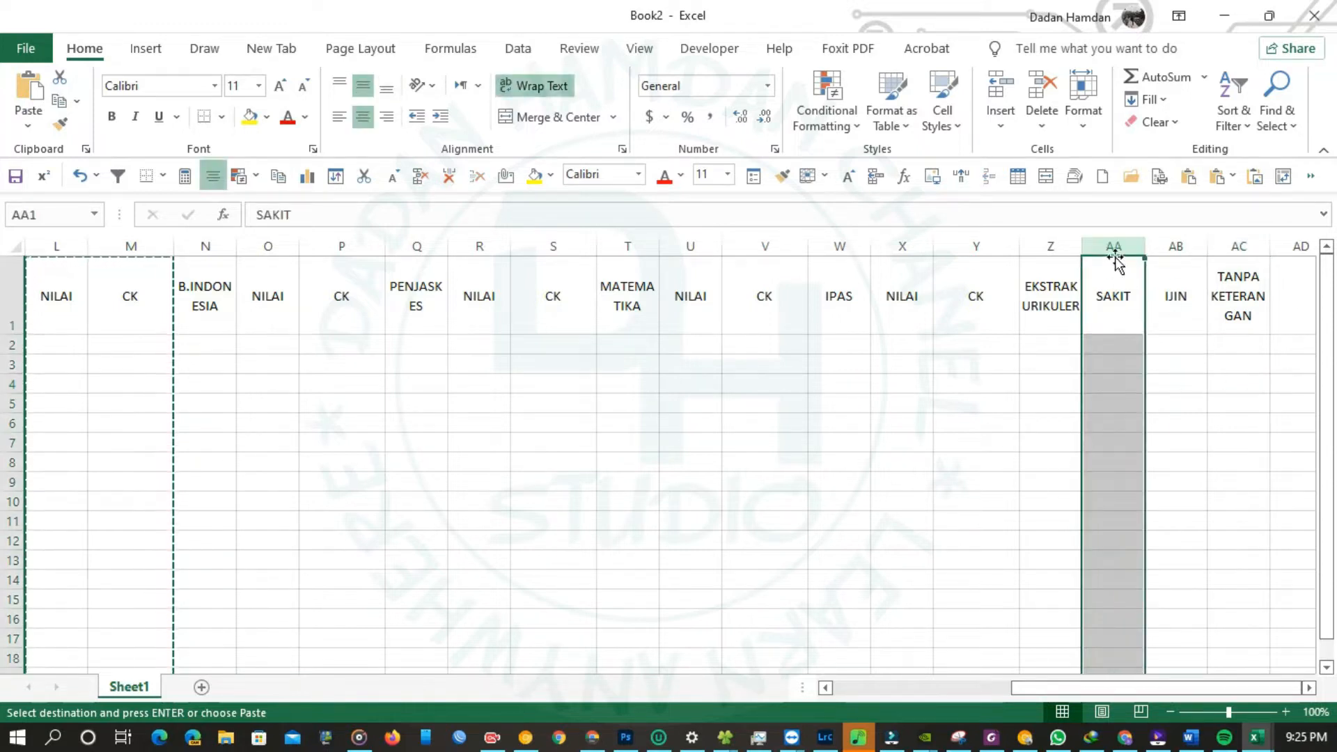
{"action": "left_click", "coordinate": [1000, 91]}
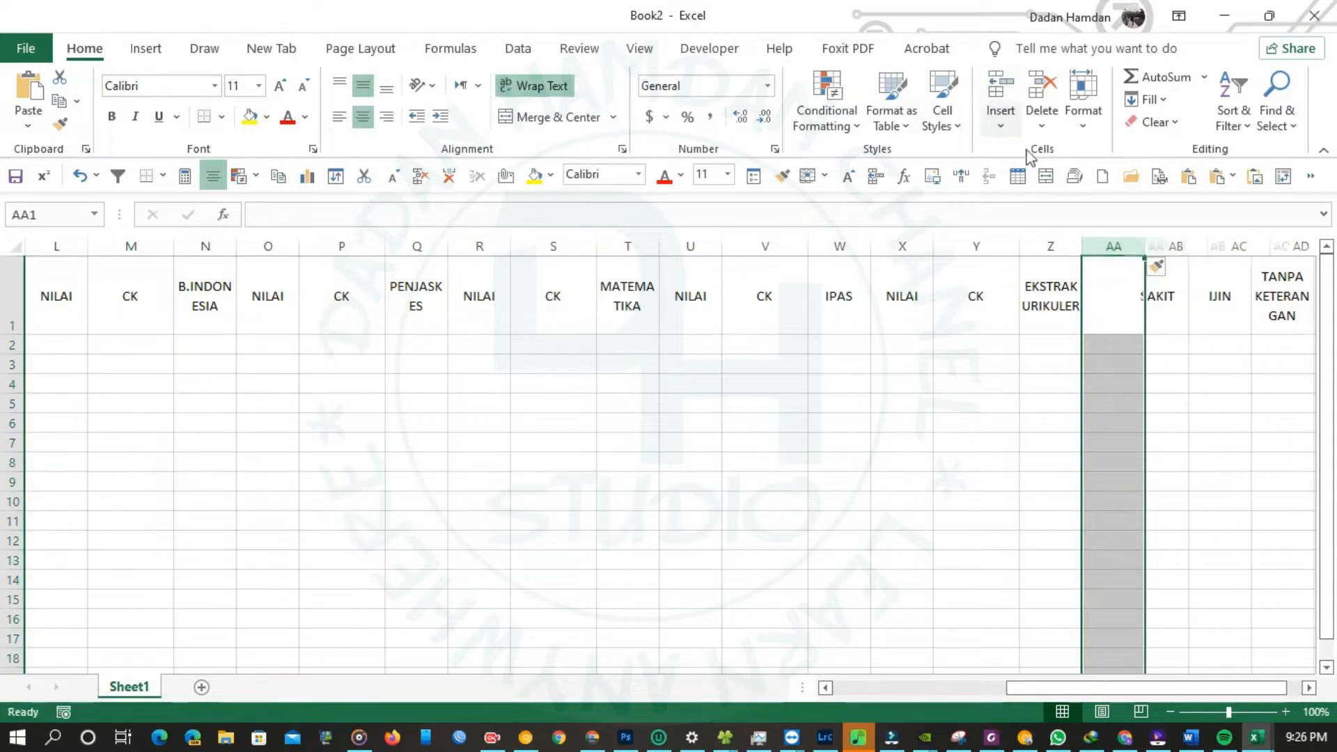
{"action": "double_click", "coordinate": [1105, 298]}
{"action": "type", "text": "Pre"}
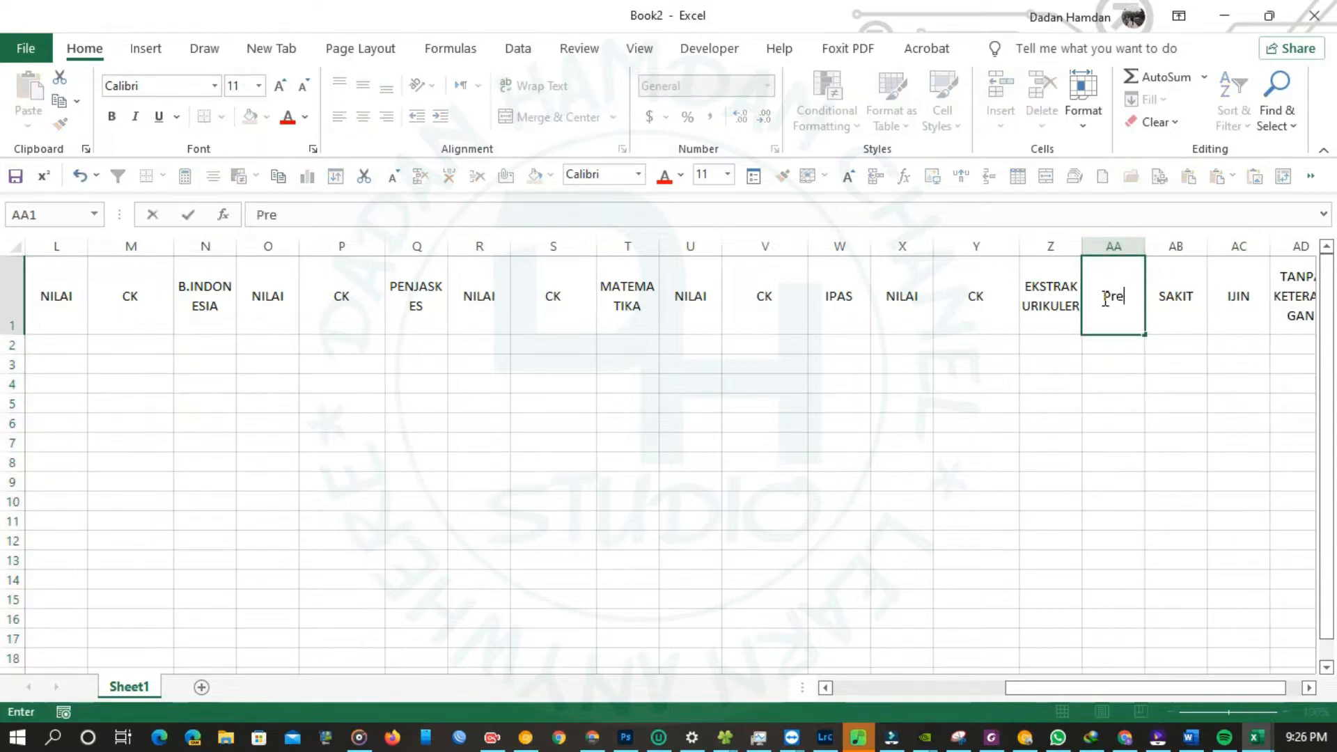
{"action": "type", "text": "dikat"}
- Insert a column before SAKIT with the heading Keterangan in AB1 and widen it to fit the heading on one line
{"action": "left_click", "coordinate": [1175, 245]}
{"action": "left_click", "coordinate": [1000, 90]}
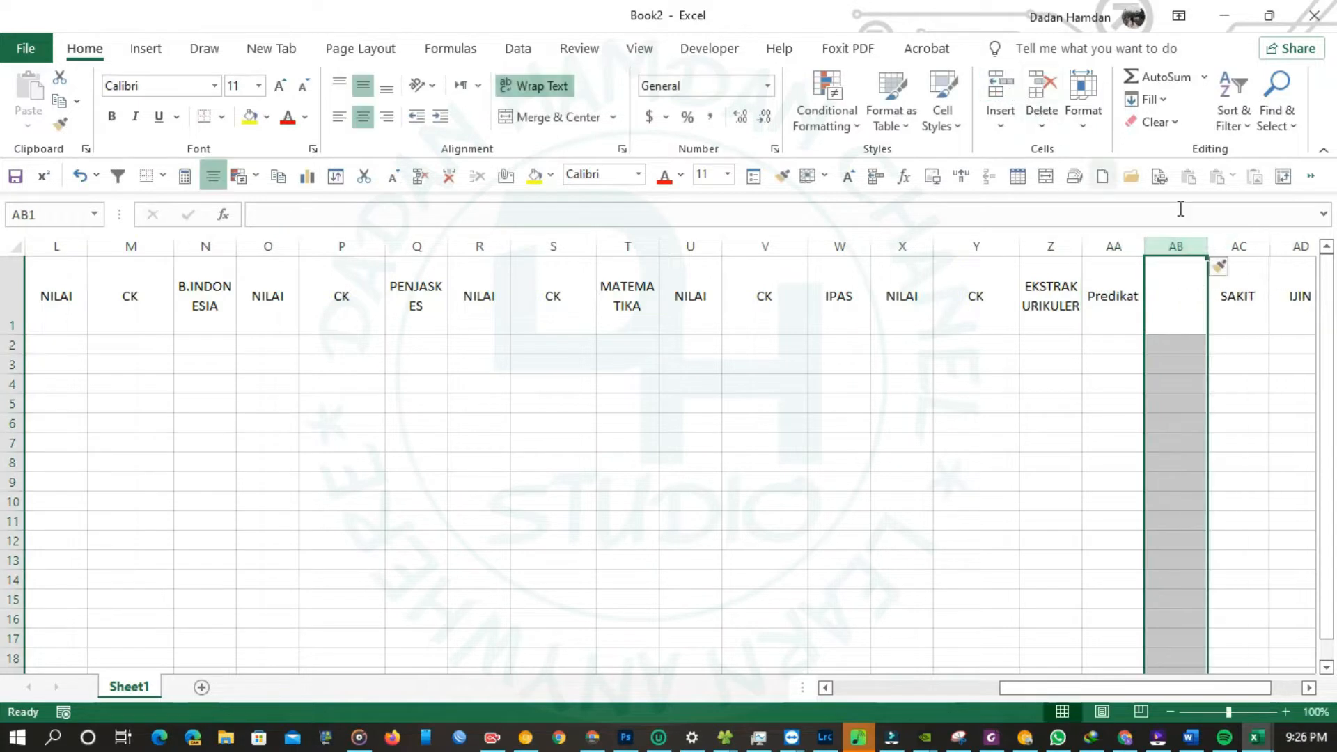
{"action": "type", "text": "KEterangan"}
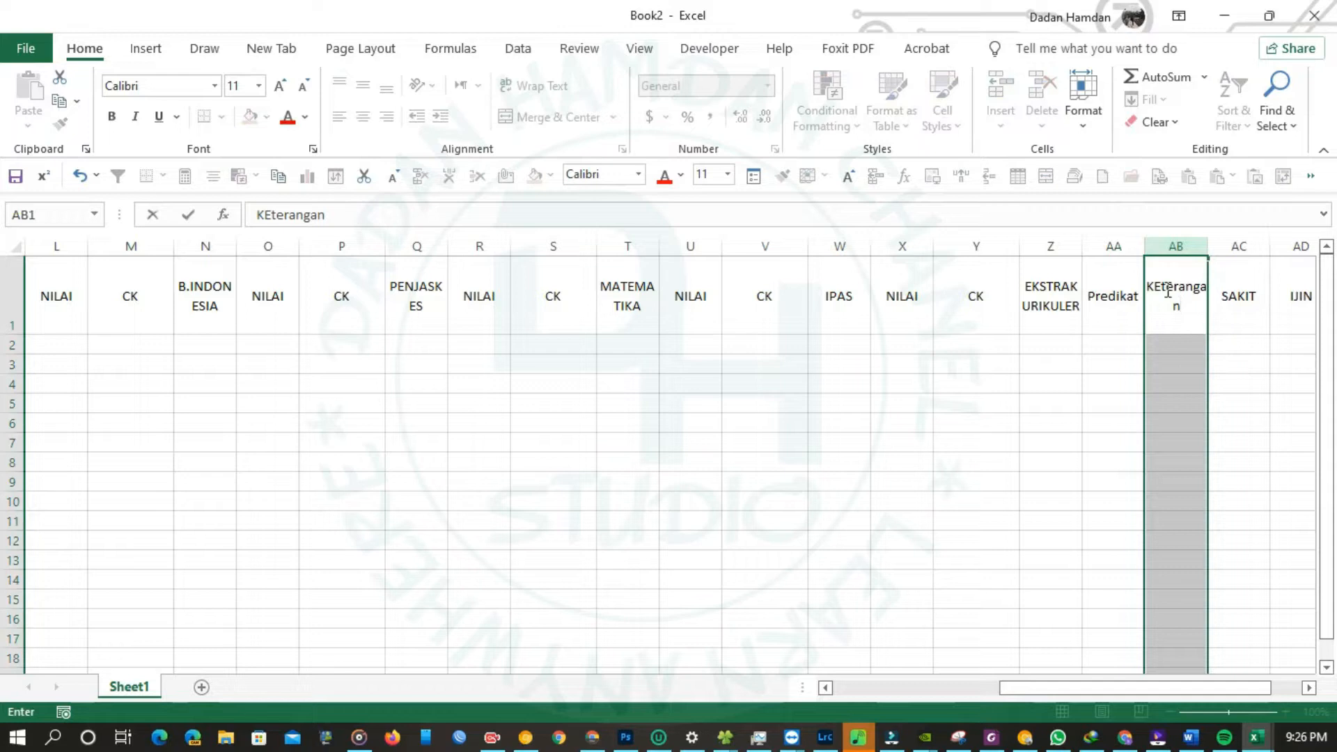
{"action": "key", "text": "BackSpace"}
{"action": "type", "text": "e"}
{"action": "left_click", "coordinate": [1185, 342]}
{"action": "left_click_drag", "start_coordinate": [1208, 245], "coordinate": [1223, 241]}
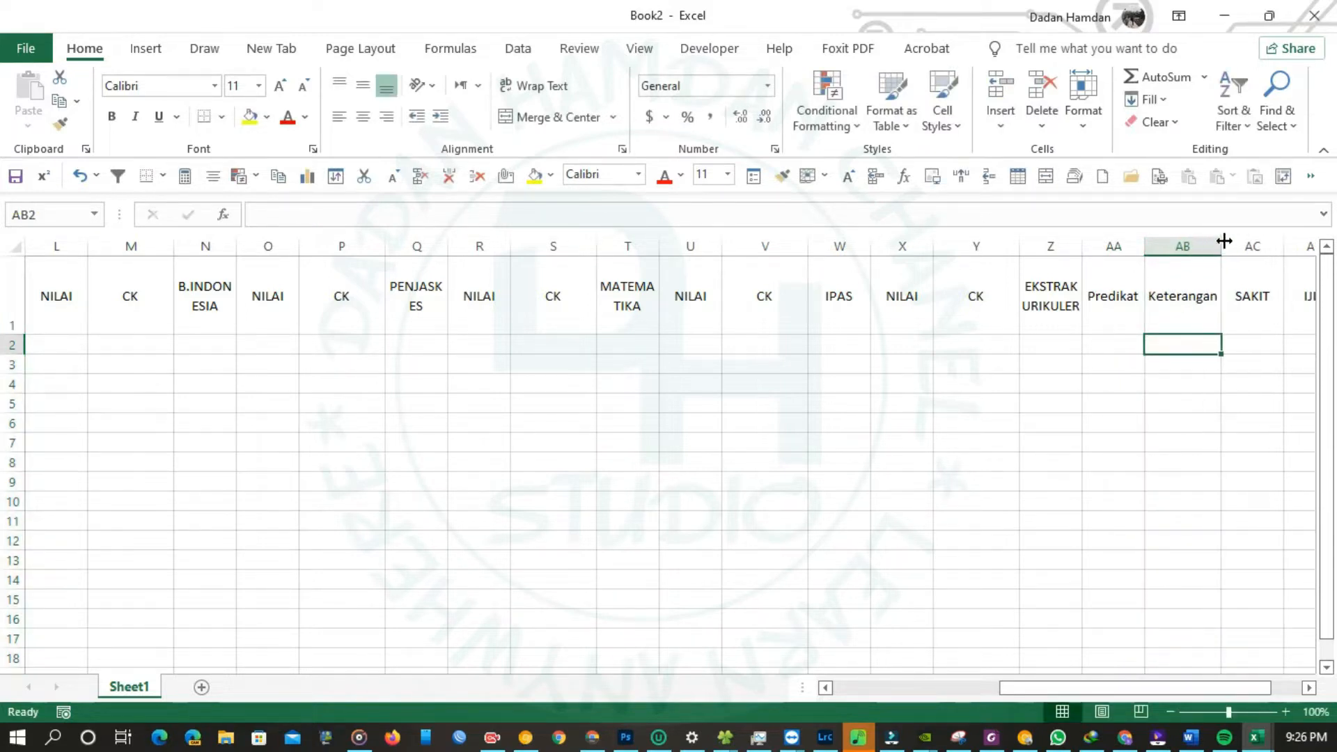
- Fill the heading cells A1:AE1 with standard orange and apply all borders to them
{"action": "left_click_drag", "start_coordinate": [1087, 688], "coordinate": [863, 682]}
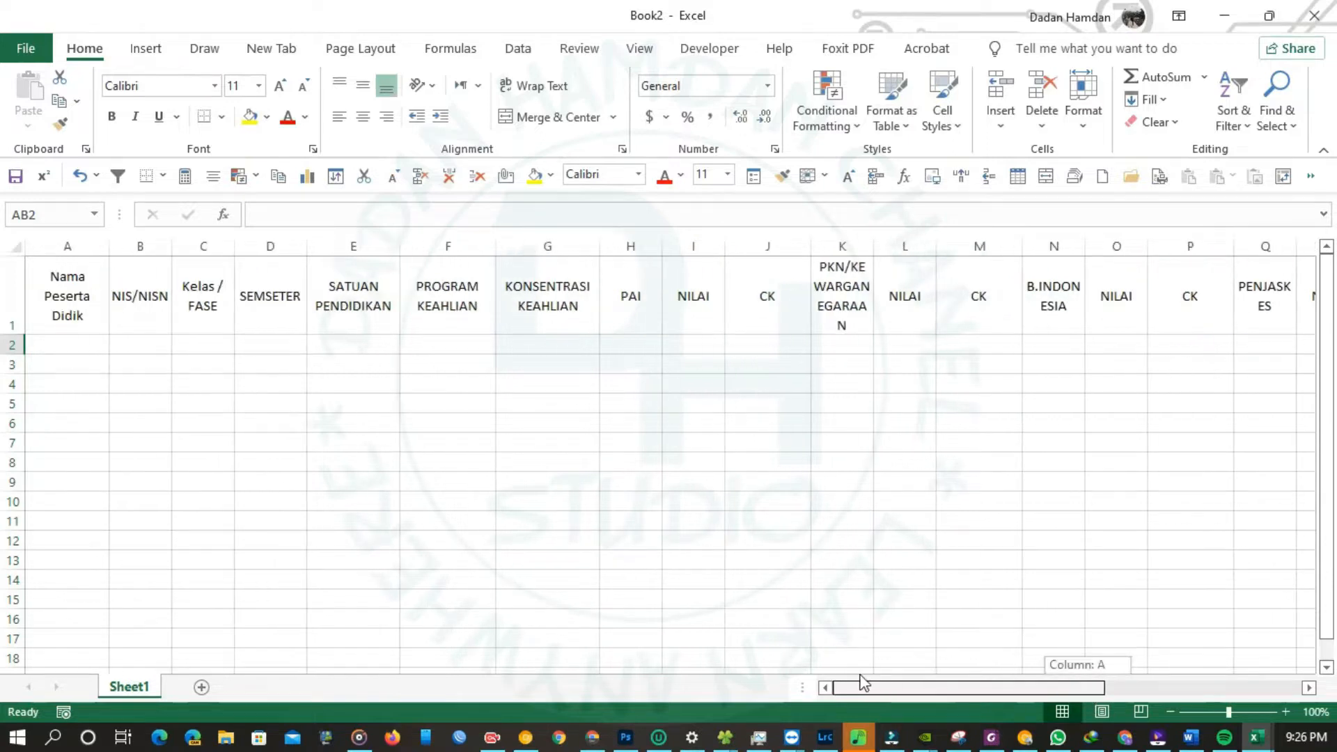
{"action": "left_click_drag", "start_coordinate": [65, 278], "coordinate": [1221, 248]}
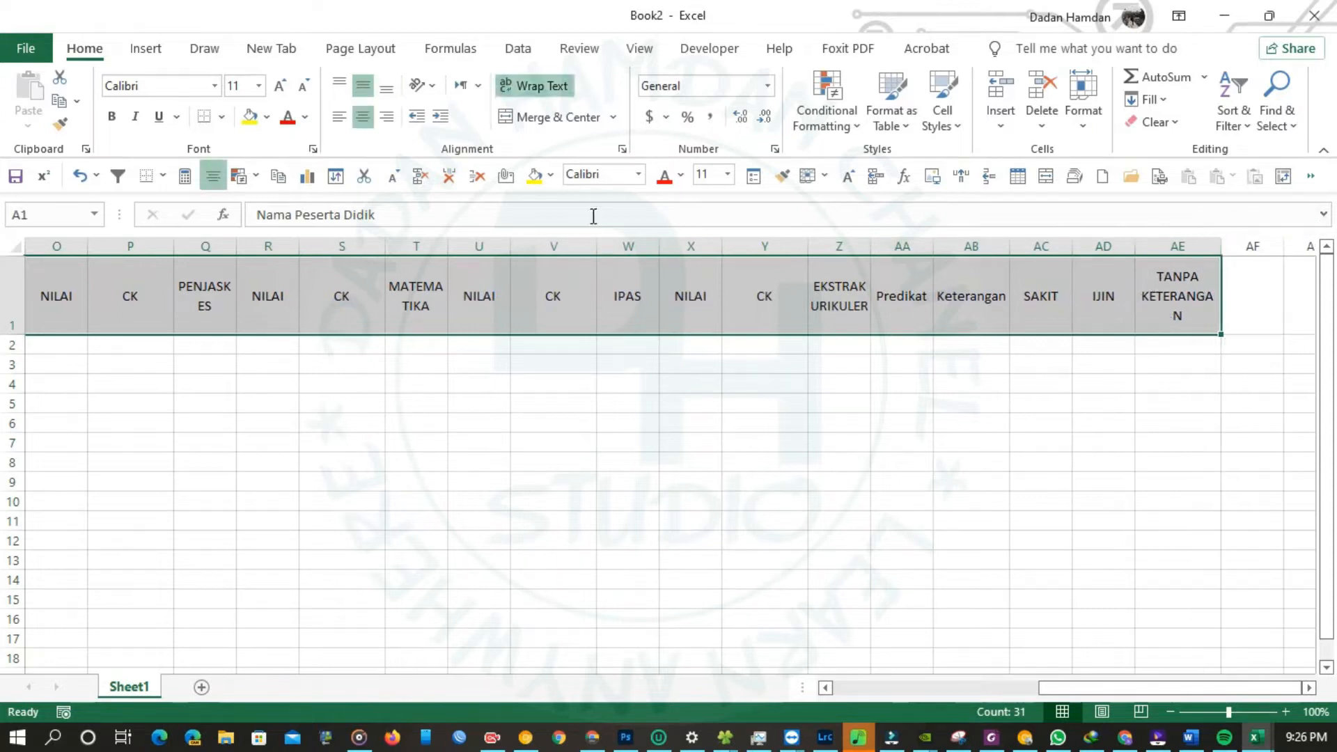
{"action": "left_click", "coordinate": [268, 117]}
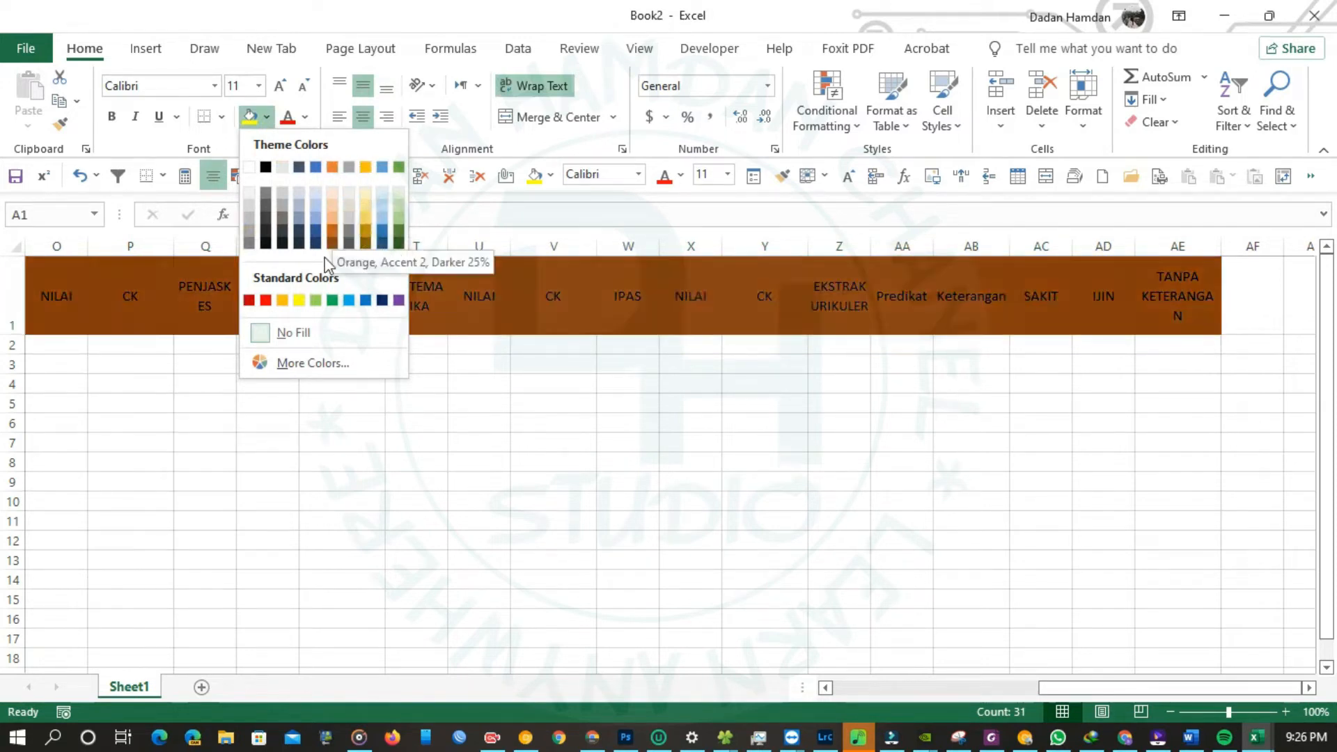
{"action": "left_click", "coordinate": [282, 300]}
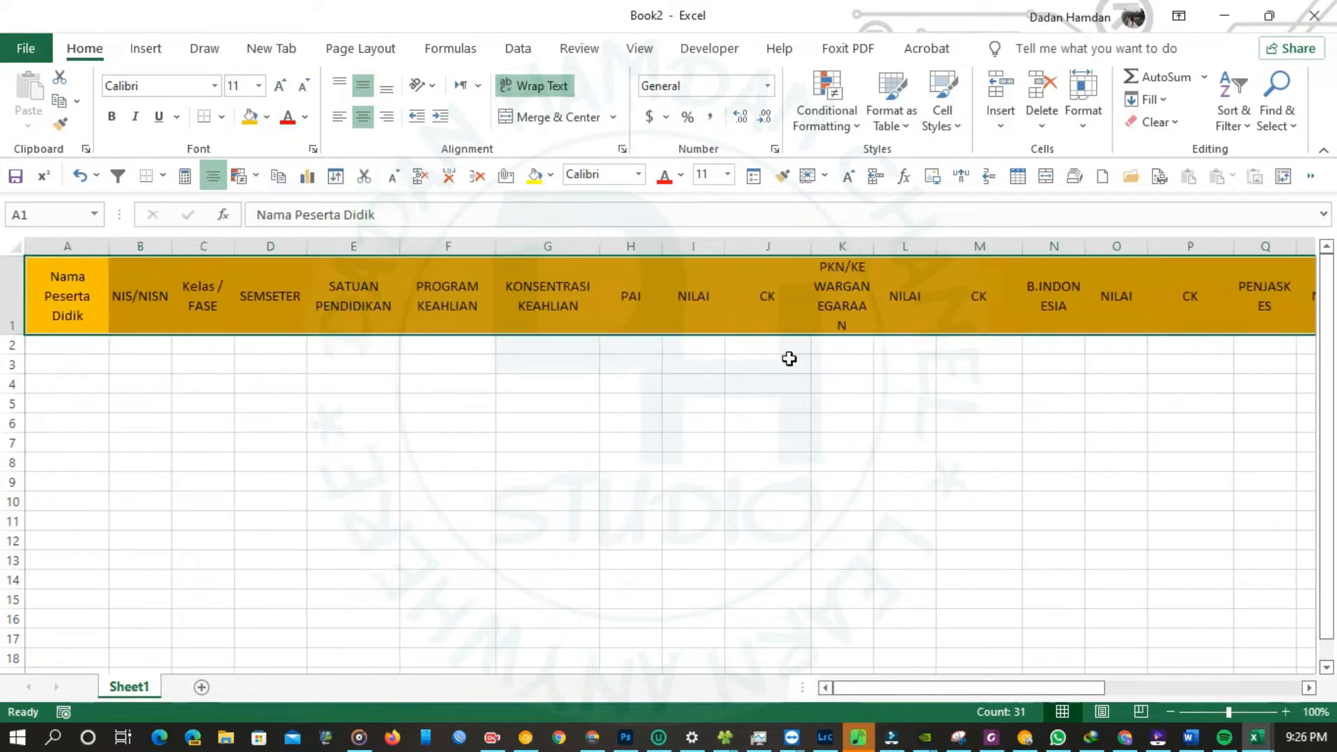
{"action": "left_click", "coordinate": [221, 116]}
{"action": "left_click", "coordinate": [245, 313]}
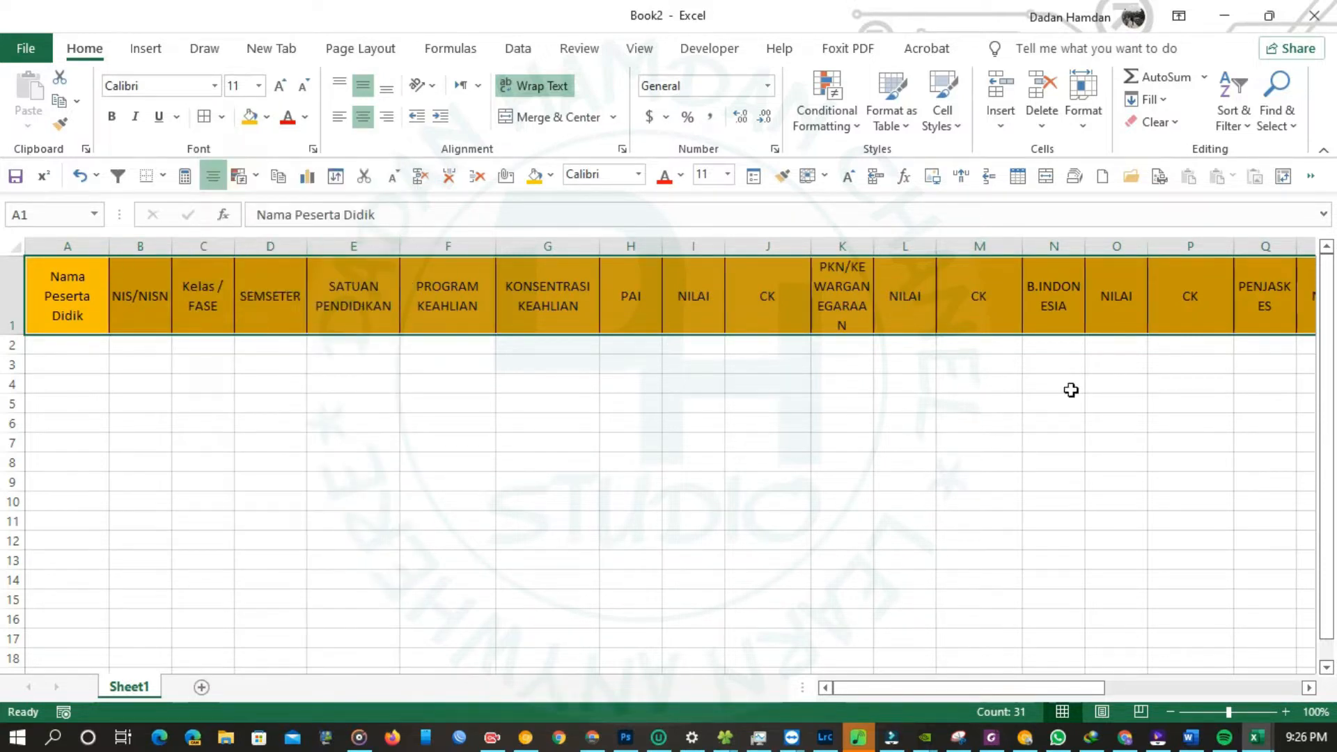
{"action": "key", "text": "ctrl+s"}
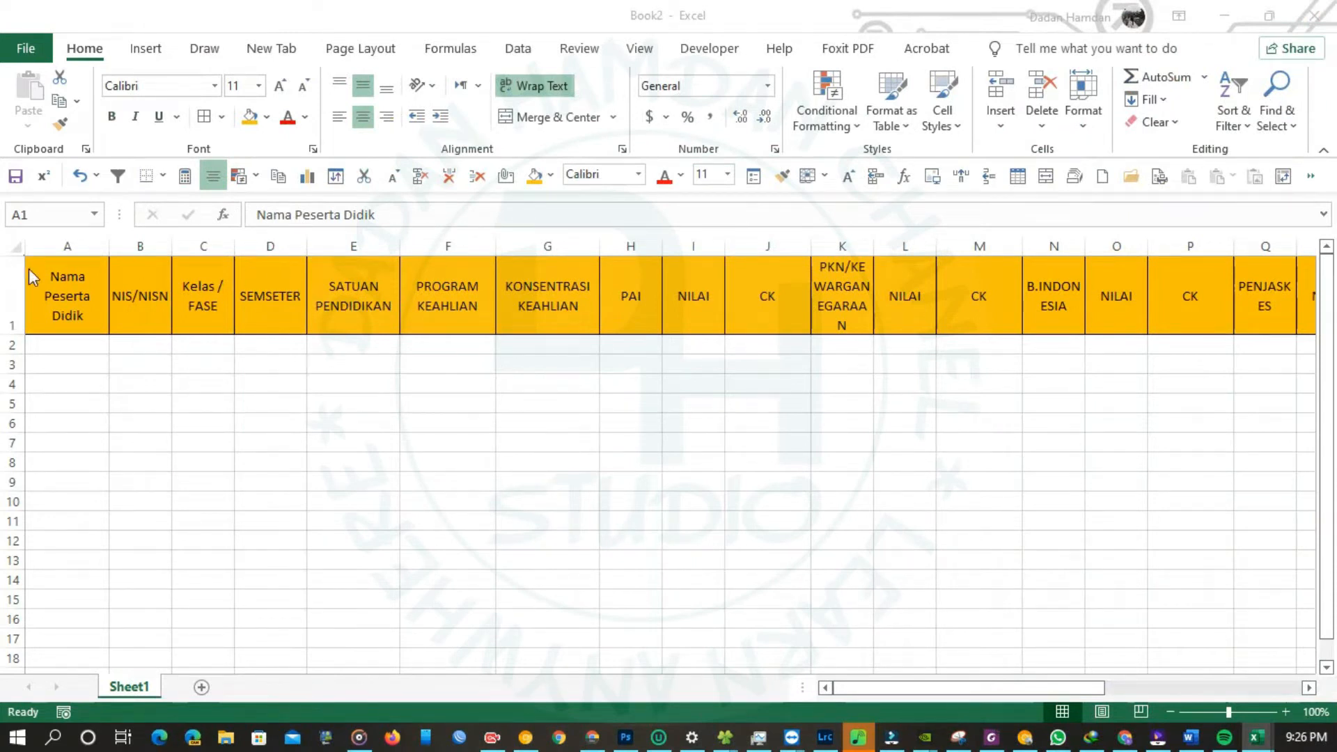
- Copy the student names from the source list and paste them in two batches, starting at A2 and A18
{"action": "left_click", "coordinate": [63, 275]}
{"action": "key", "text": "ctrl+c"}
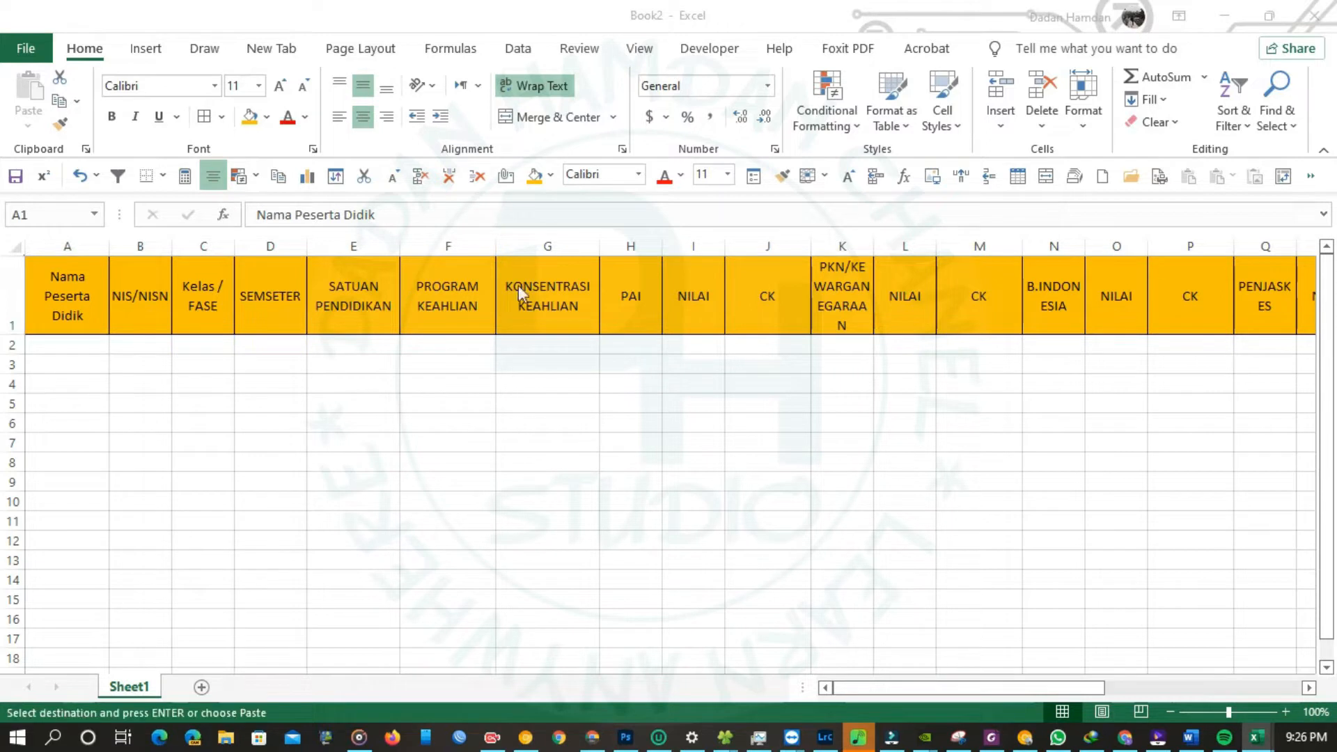
{"action": "left_click", "coordinate": [77, 345]}
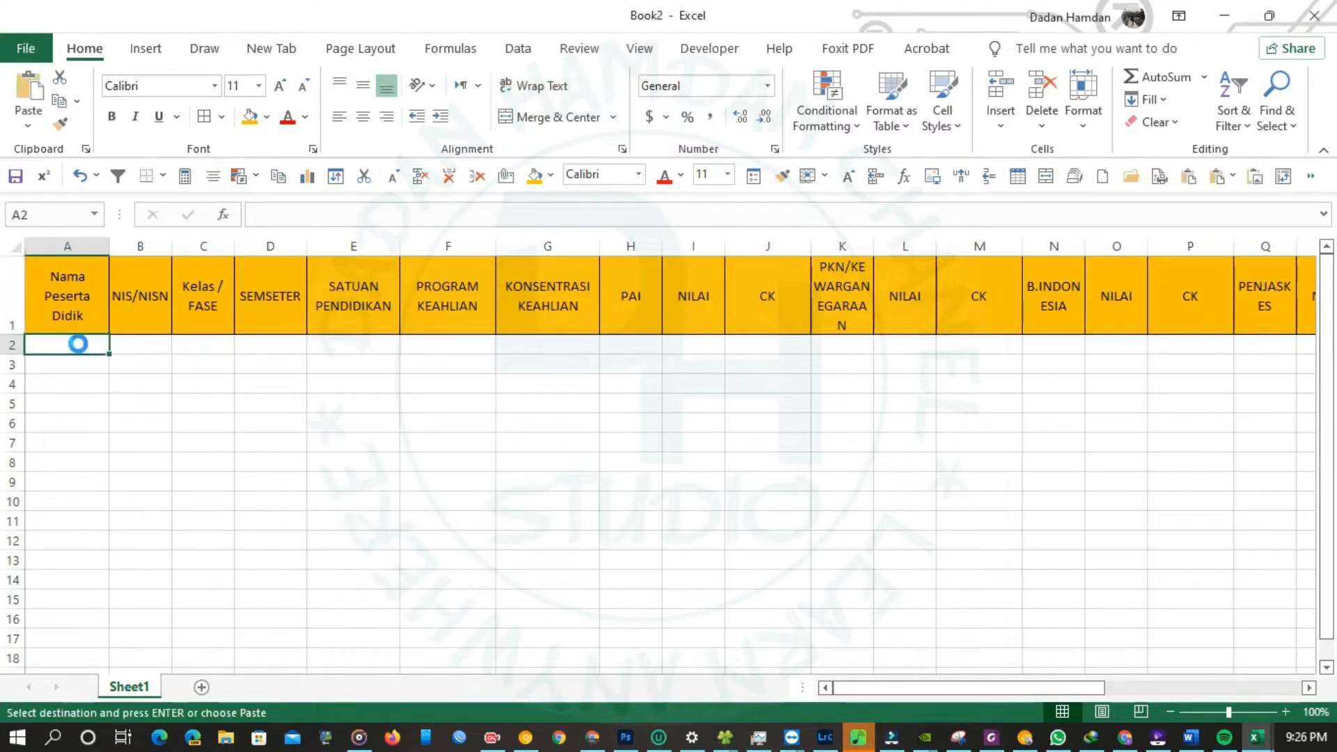
{"action": "key", "text": "ctrl+v"}
{"action": "scroll", "coordinate": [108, 435], "scroll_direction": "down", "scroll_amount": 3}
{"action": "key", "text": "alt+Tab"}
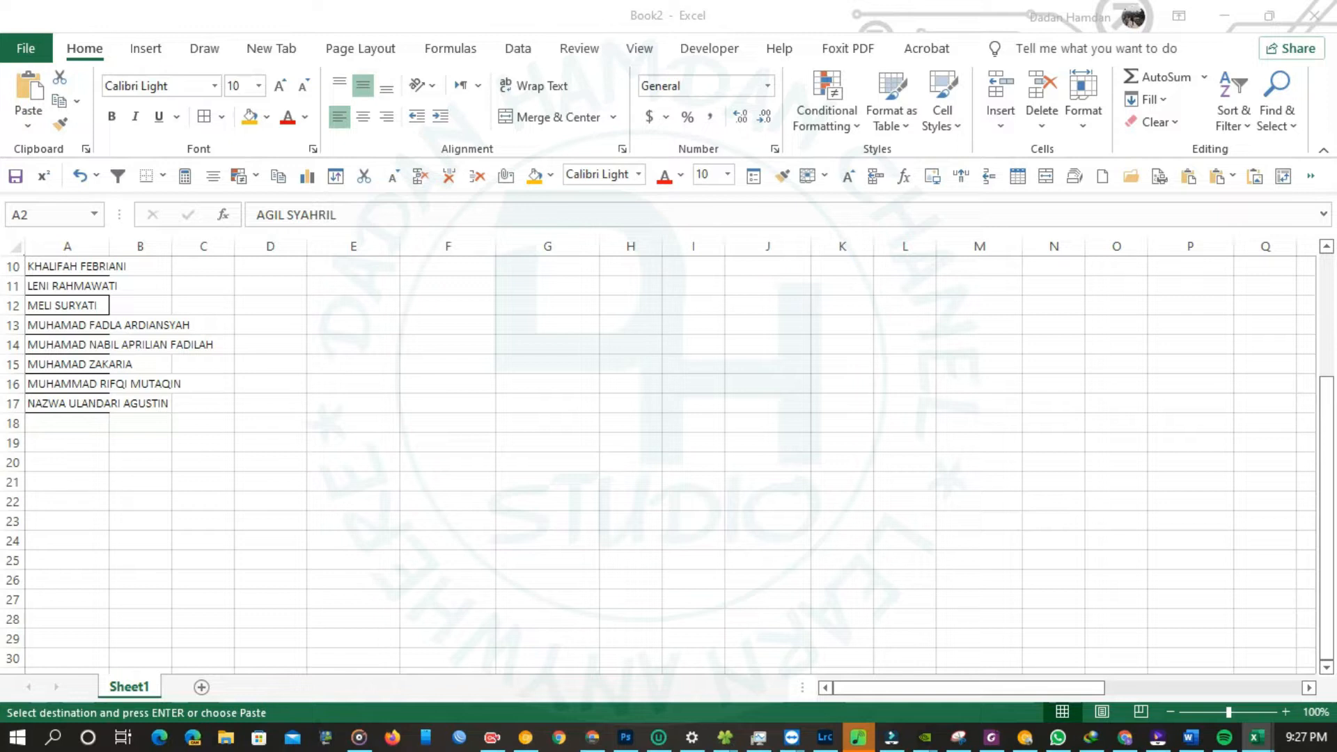
{"action": "left_click", "coordinate": [81, 423]}
{"action": "key", "text": "ctrl+v"}
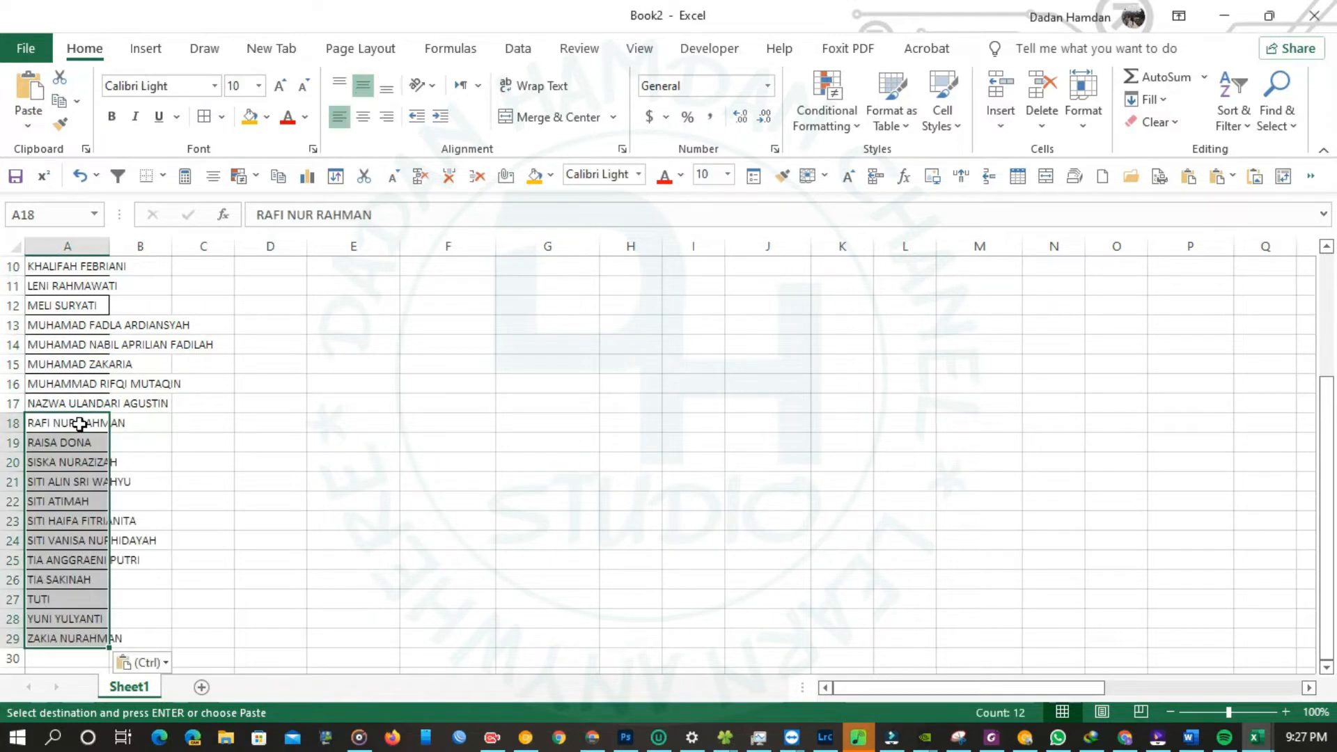
- Insert a column before Nama Peserta Didik and enter the heading No in A1
{"action": "scroll", "coordinate": [81, 423], "scroll_direction": "up", "scroll_amount": 3}
{"action": "left_click", "coordinate": [67, 246]}
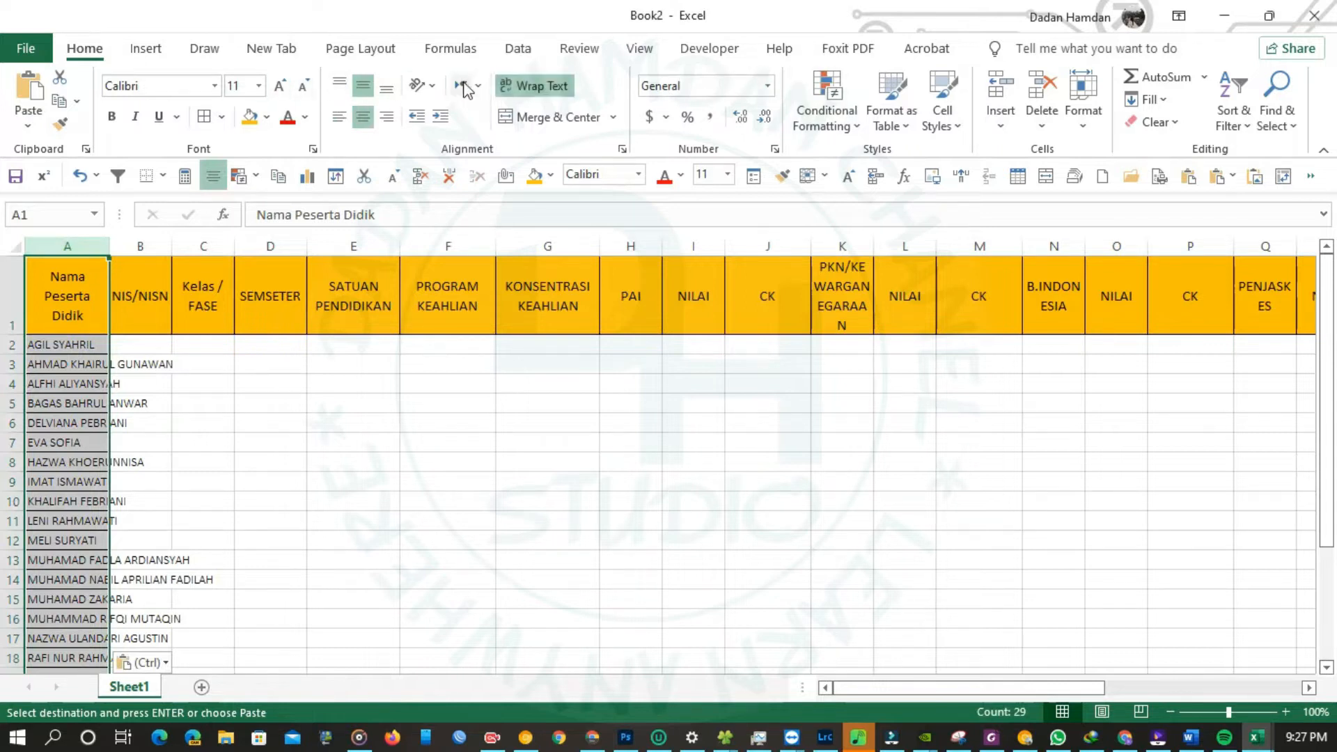
{"action": "left_click", "coordinate": [1000, 87]}
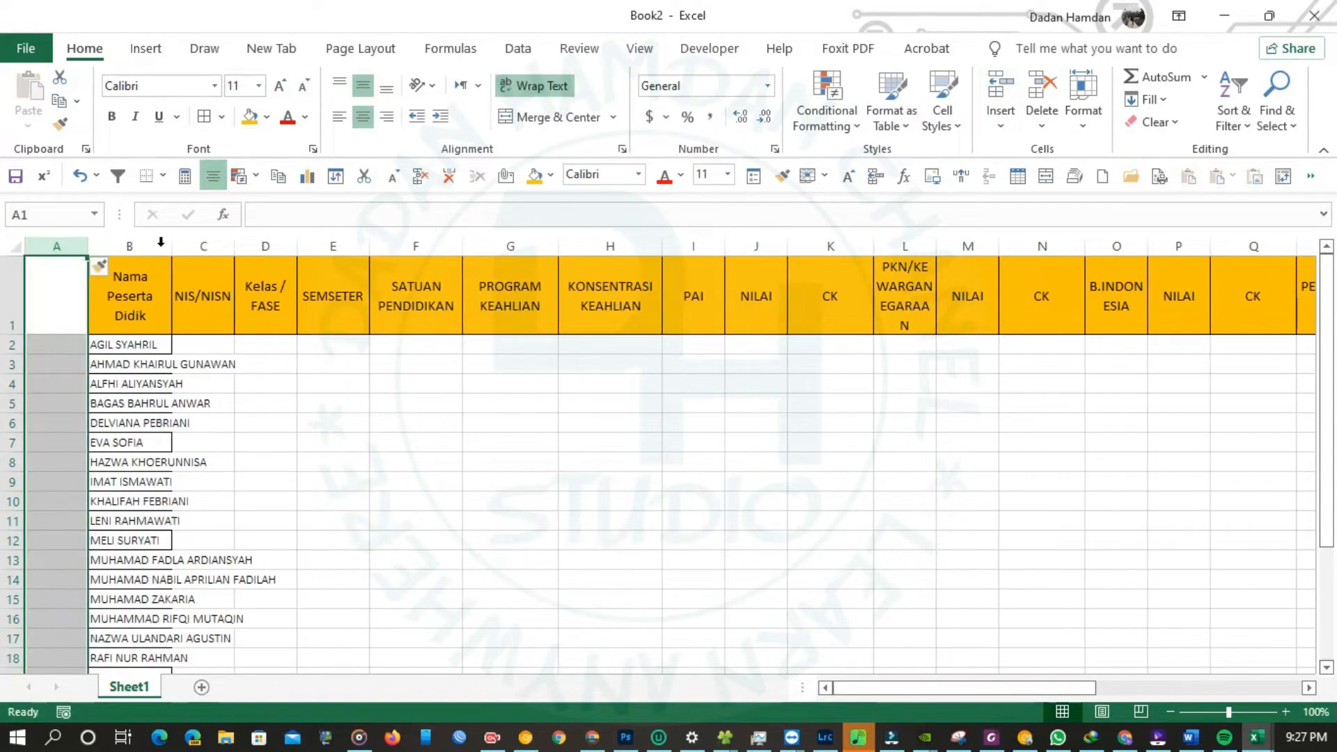
{"action": "double_click", "coordinate": [55, 300]}
{"action": "type", "text": "No"}
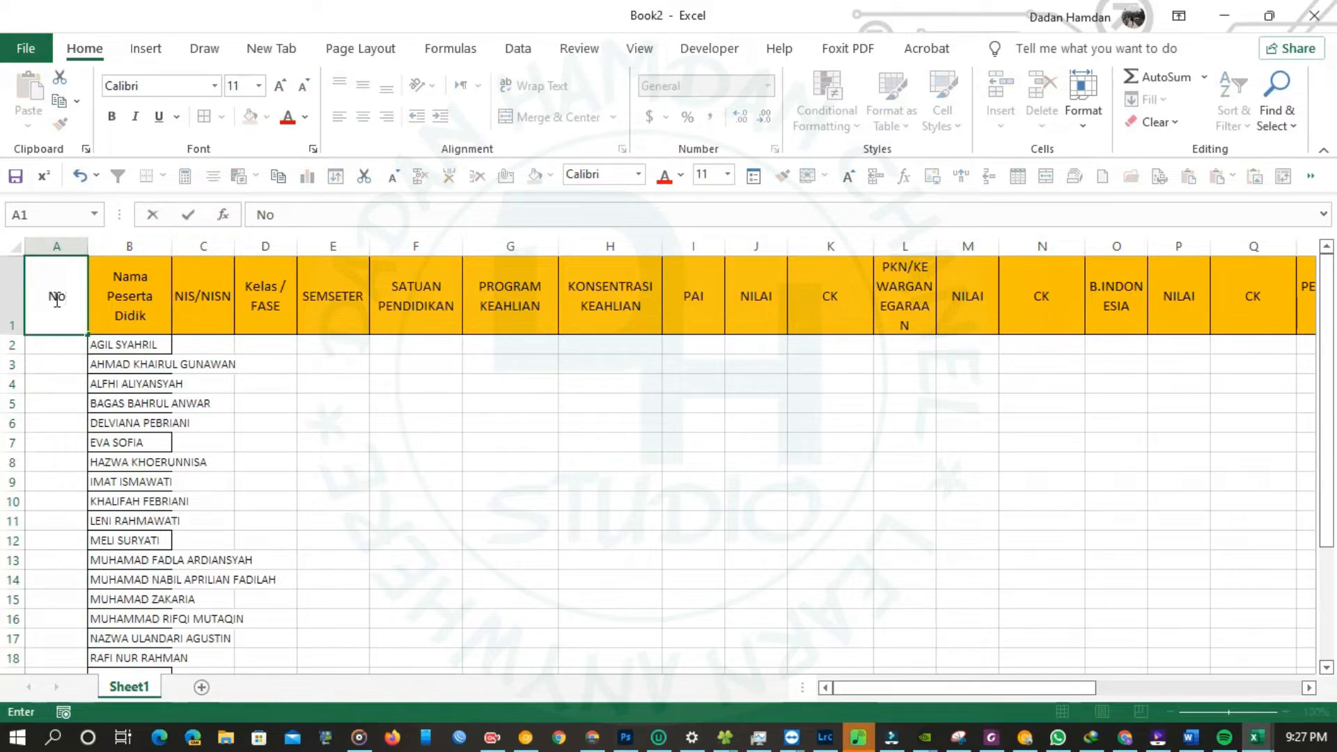
{"action": "key", "text": "Return"}
- Enter 1 as text in A2, narrow column A, and fill the numbering down to 28 in A29
{"action": "type", "text": "1"}
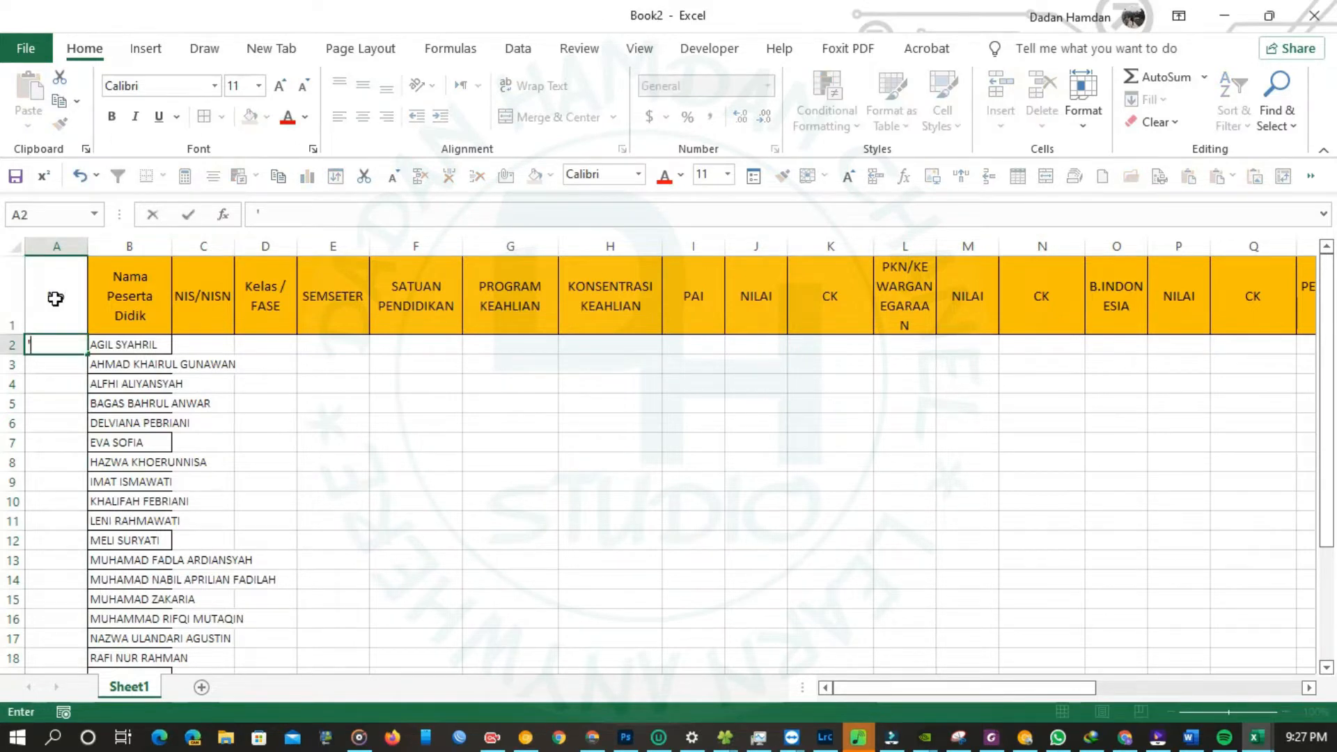
{"action": "key", "text": "Return"}
{"action": "left_click", "coordinate": [52, 348]}
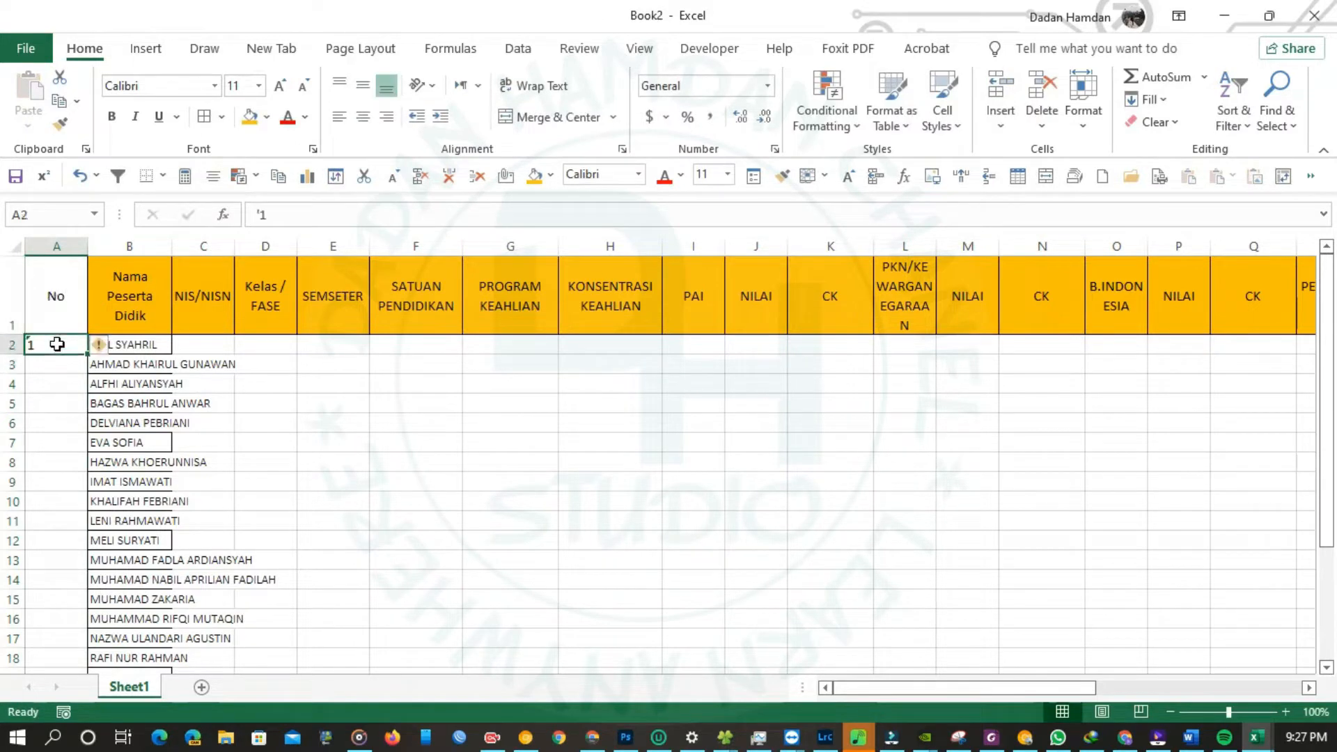
{"action": "left_click_drag", "start_coordinate": [87, 250], "coordinate": [54, 250]}
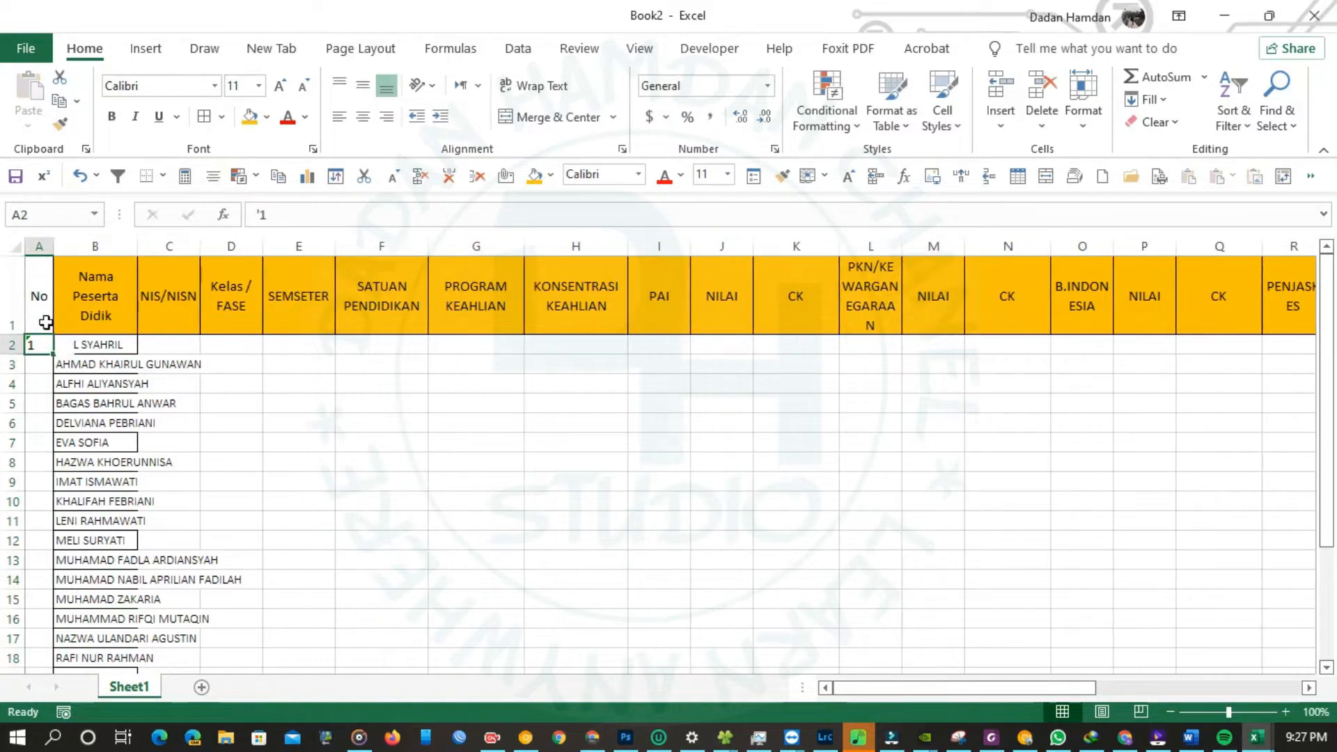
{"action": "left_click_drag", "start_coordinate": [53, 354], "coordinate": [53, 648]}
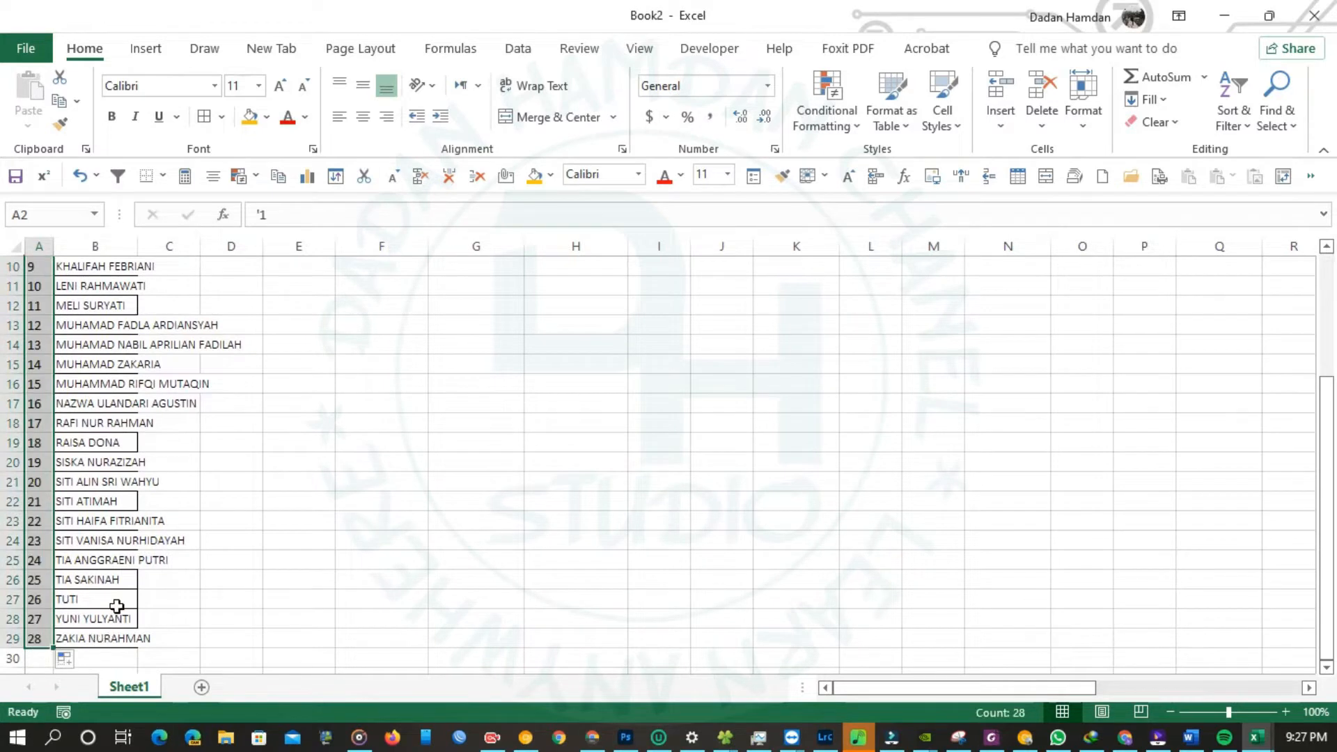
{"action": "scroll", "coordinate": [111, 602], "scroll_direction": "up", "scroll_amount": 3}
{"action": "scroll", "coordinate": [57, 387], "scroll_direction": "down", "scroll_amount": 1}
{"action": "scroll", "coordinate": [57, 386], "scroll_direction": "up", "scroll_amount": 1}
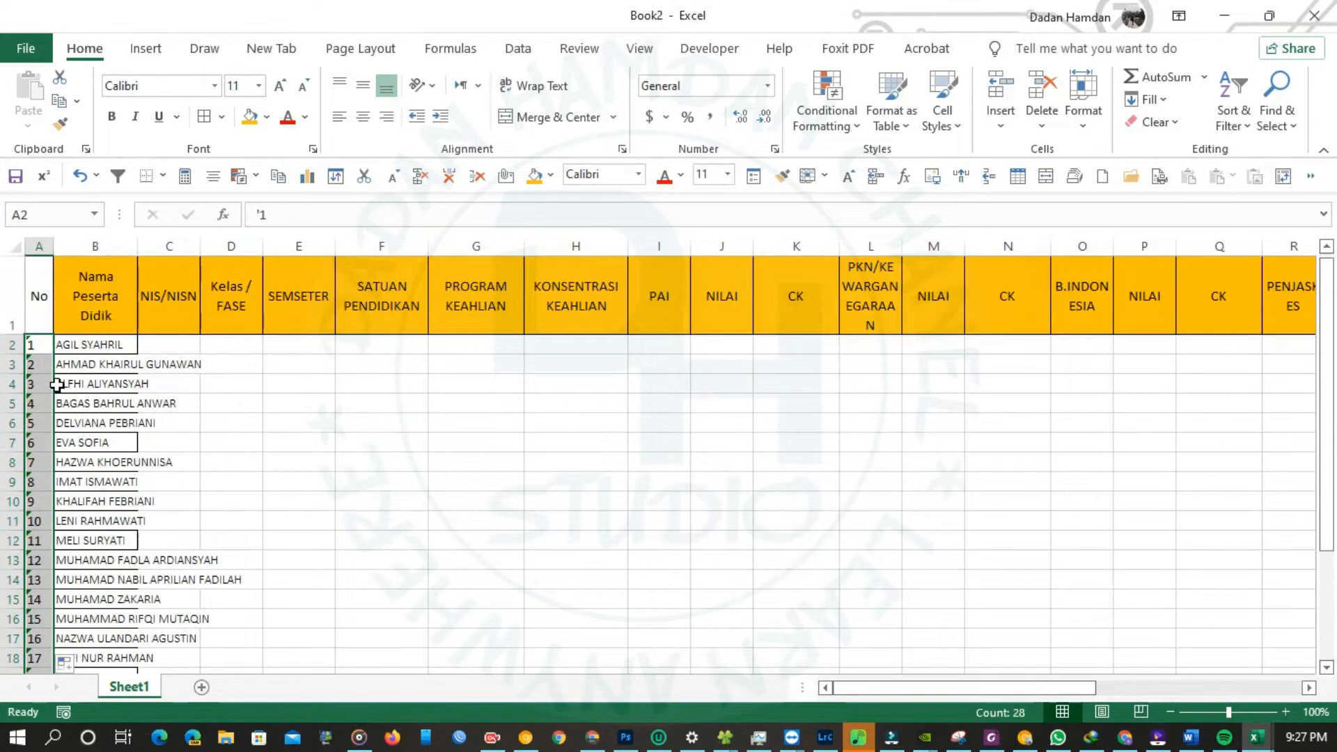
- Widen the Nama Peserta Didik column to fit the longest student name
{"action": "left_click", "coordinate": [42, 348]}
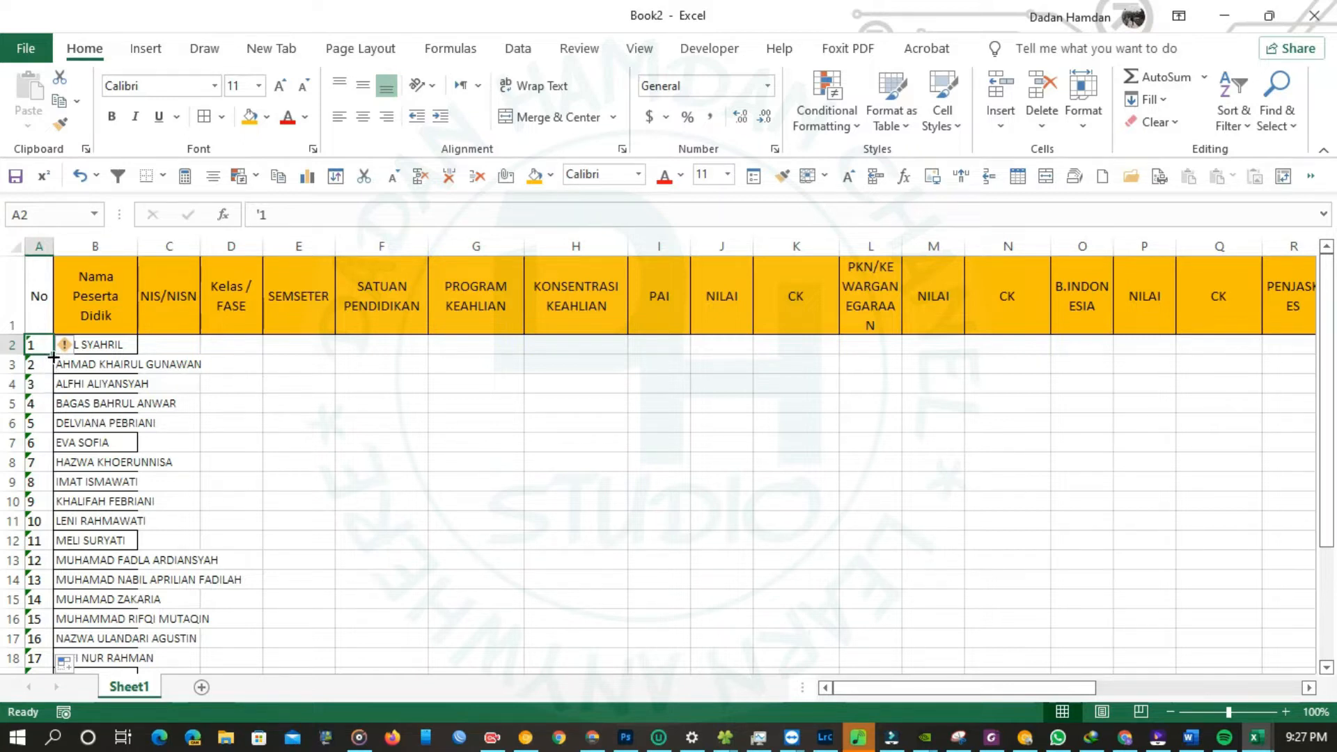
{"action": "scroll", "coordinate": [56, 402], "scroll_direction": "down", "scroll_amount": 1}
{"action": "scroll", "coordinate": [54, 394], "scroll_direction": "up", "scroll_amount": 1}
{"action": "left_click_drag", "start_coordinate": [137, 246], "coordinate": [255, 251]}
- Apply all borders to the numbering range A1:A29 and fill the No heading with the same orange
{"action": "scroll", "coordinate": [229, 341], "scroll_direction": "down", "scroll_amount": 4}
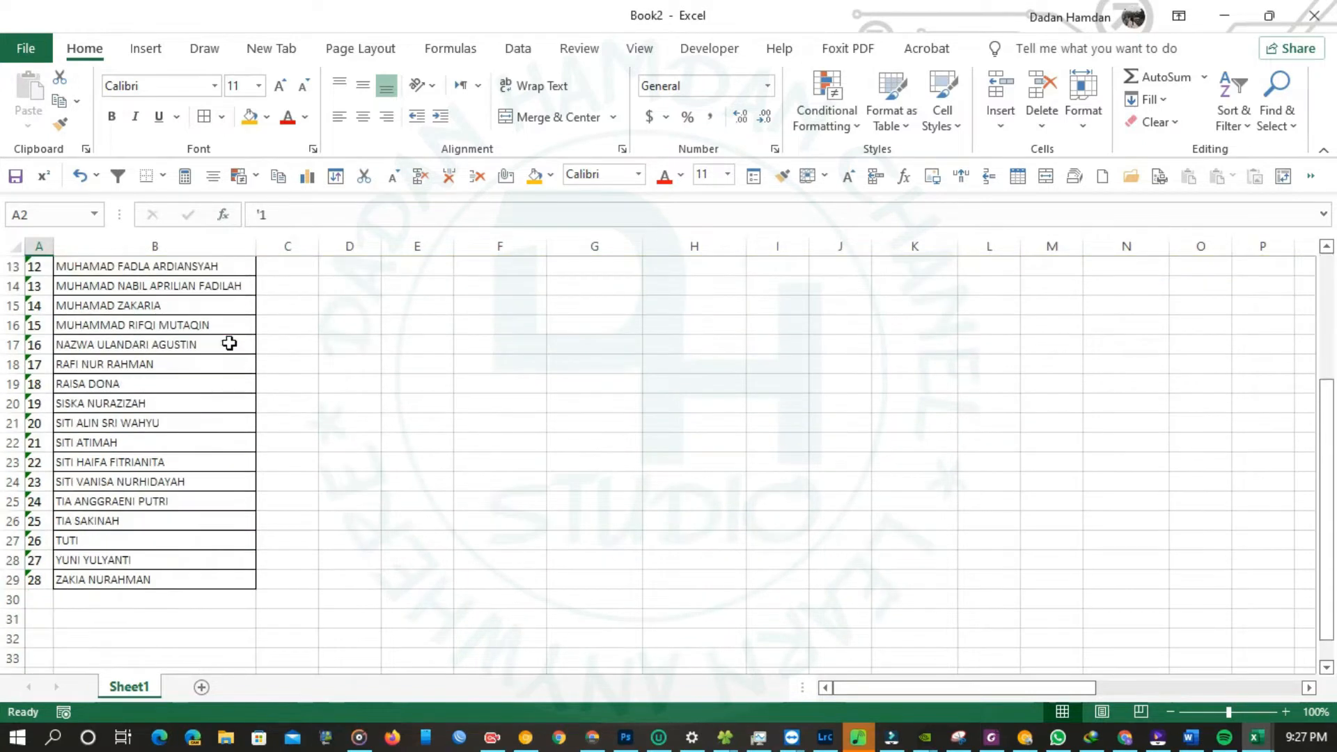
{"action": "left_click_drag", "start_coordinate": [34, 580], "coordinate": [29, 298]}
{"action": "scroll", "coordinate": [171, 343], "scroll_direction": "down", "scroll_amount": 6}
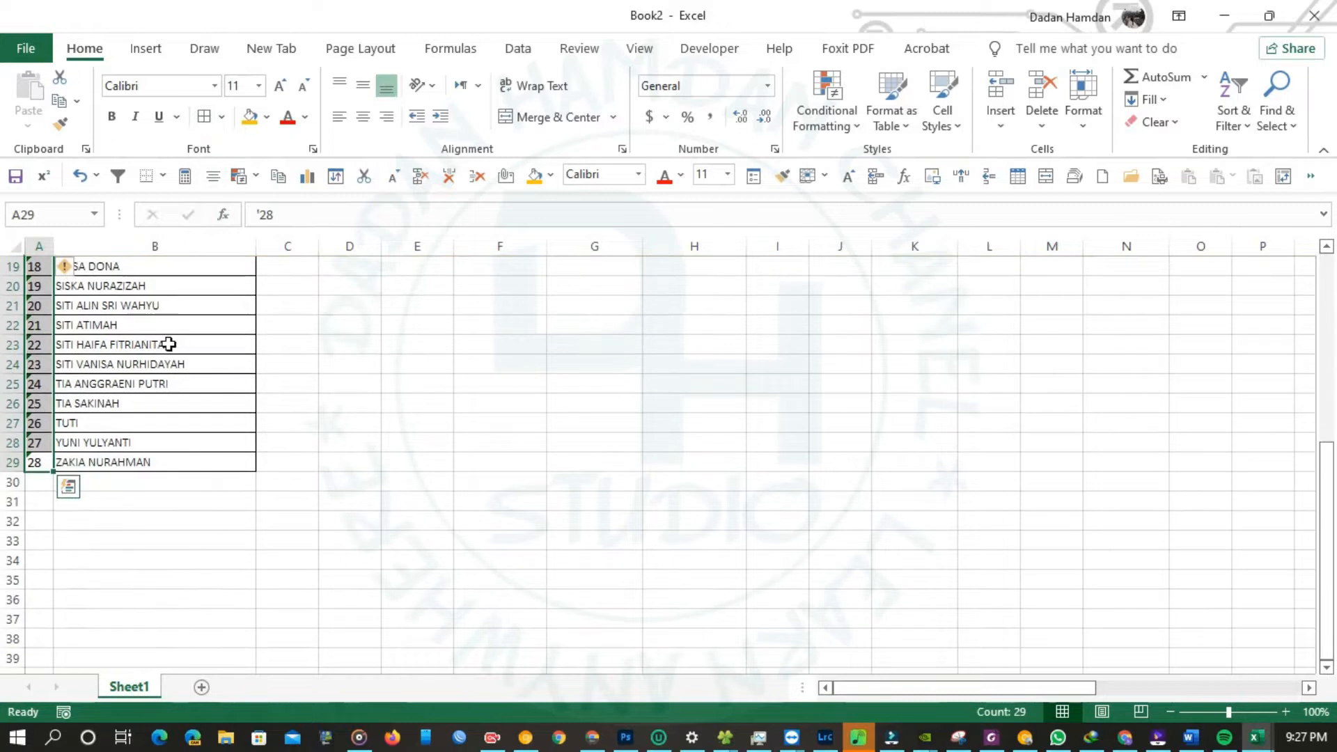
{"action": "left_click", "coordinate": [151, 399]}
{"action": "scroll", "coordinate": [151, 399], "scroll_direction": "up", "scroll_amount": 6}
{"action": "left_click", "coordinate": [39, 296]}
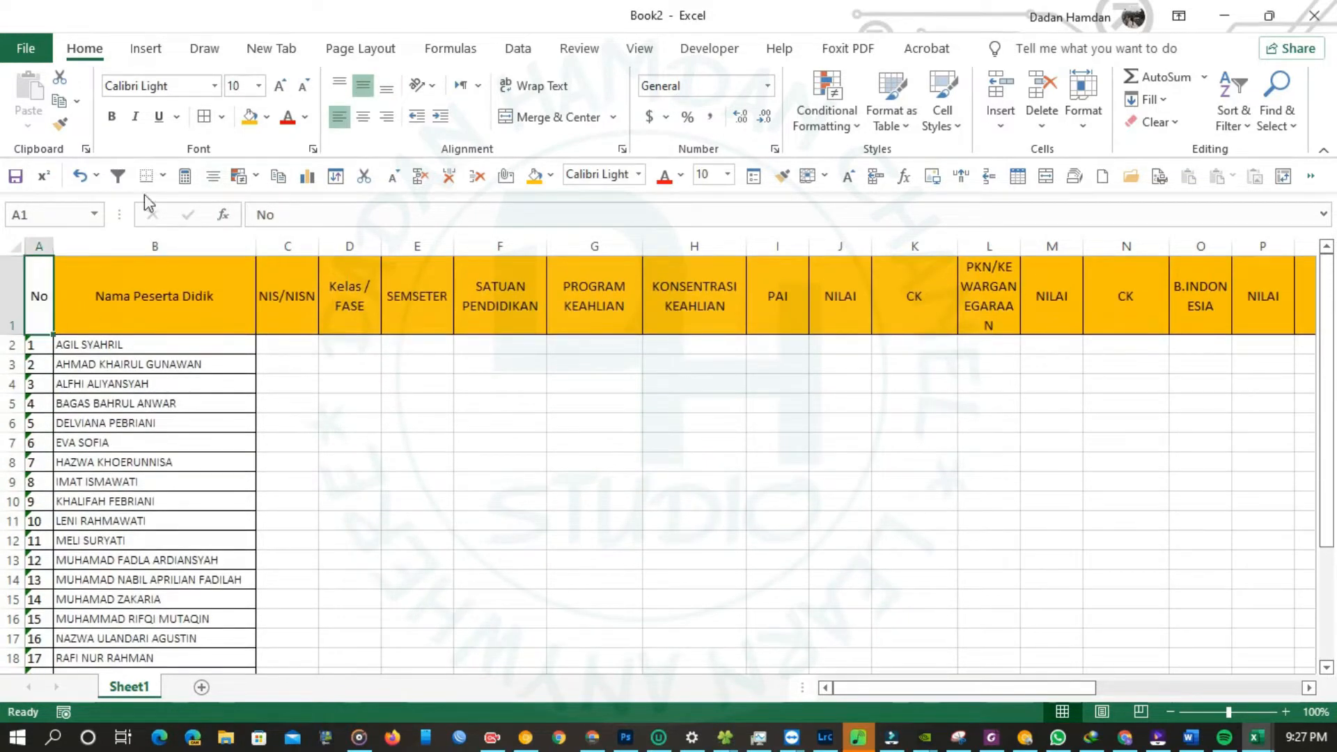
{"action": "left_click", "coordinate": [195, 382]}
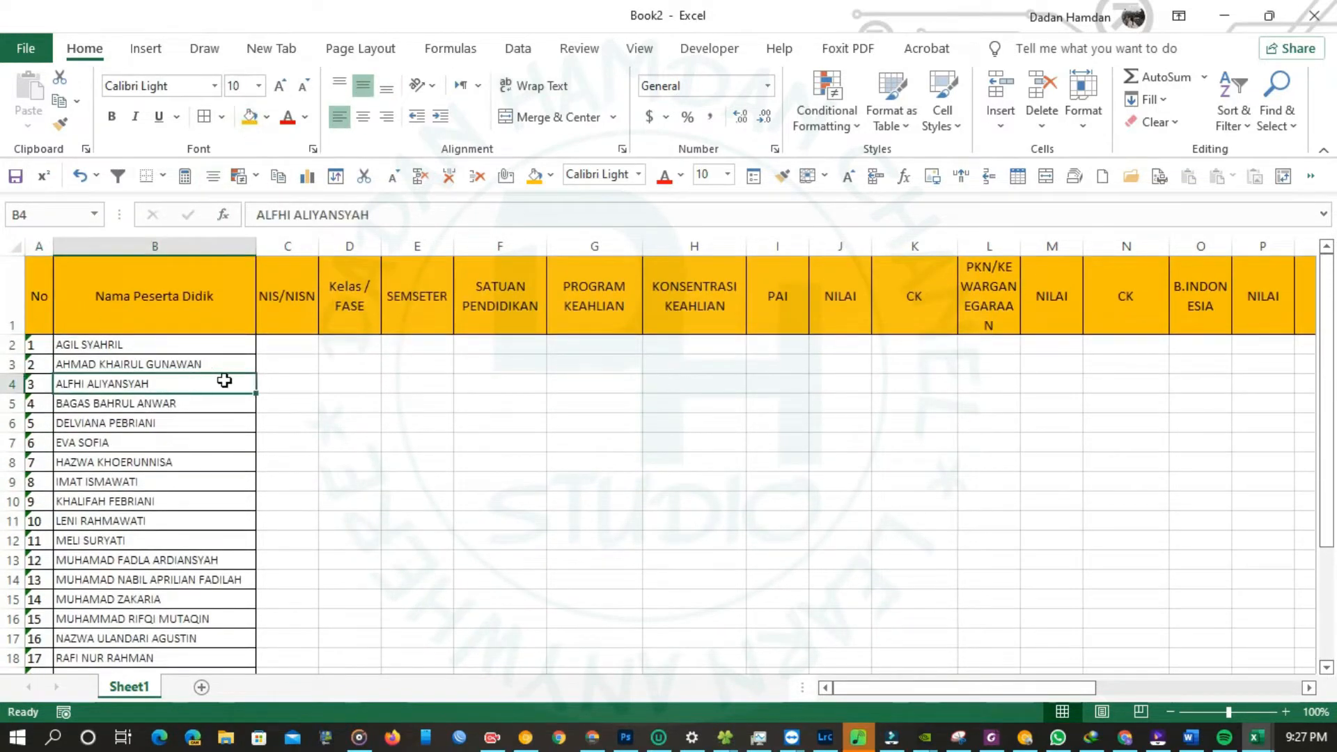
- Widen the NIS/NISN column and copy the students' NIS/NISN numbers from the source list
{"action": "left_click_drag", "start_coordinate": [318, 246], "coordinate": [363, 245]}
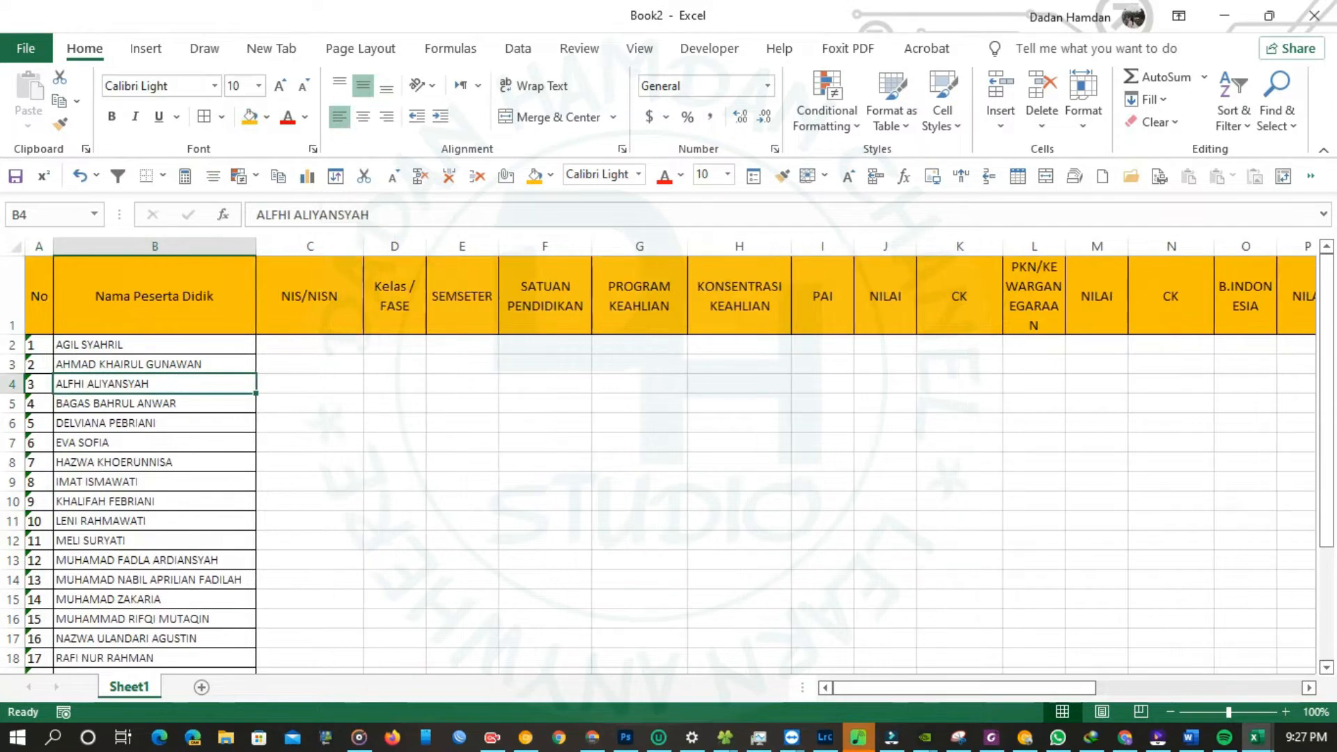
{"action": "key", "text": "alt+Tab"}
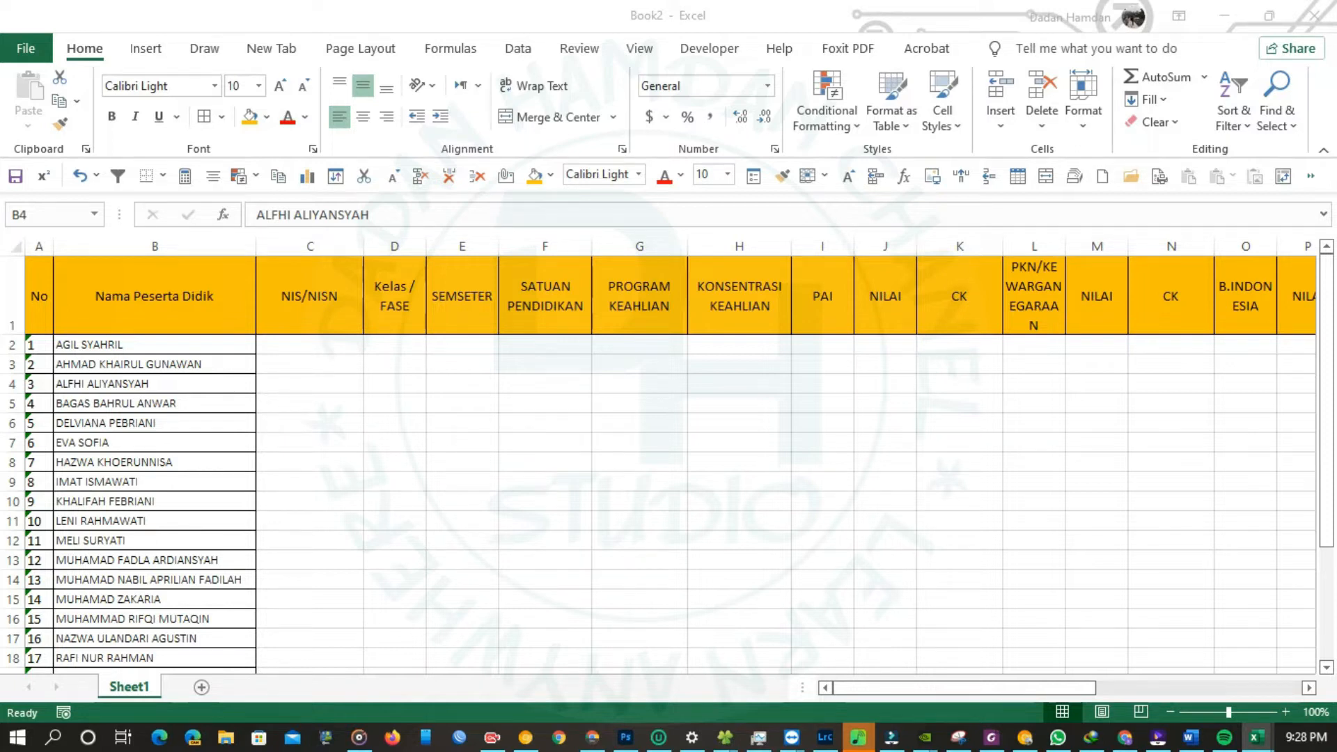
{"action": "key", "text": "ctrl+c"}
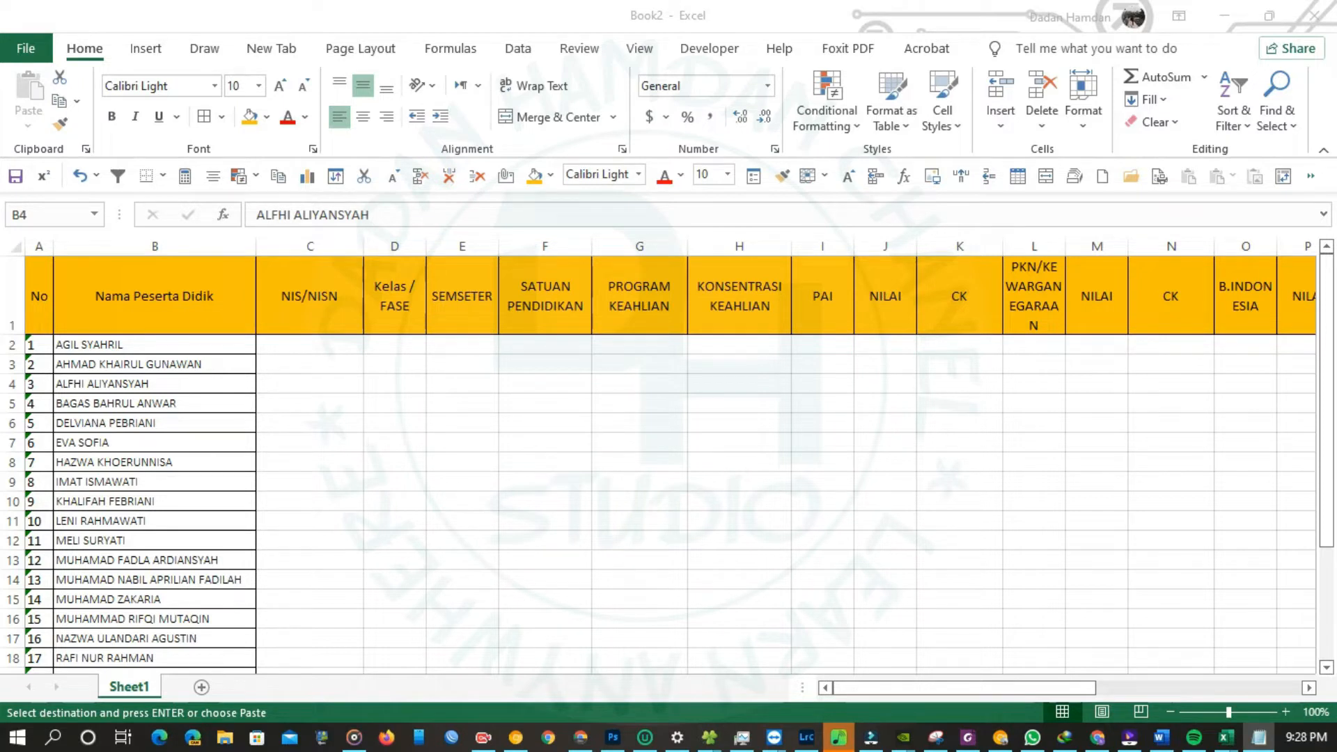
{"action": "key", "text": "Escape"}
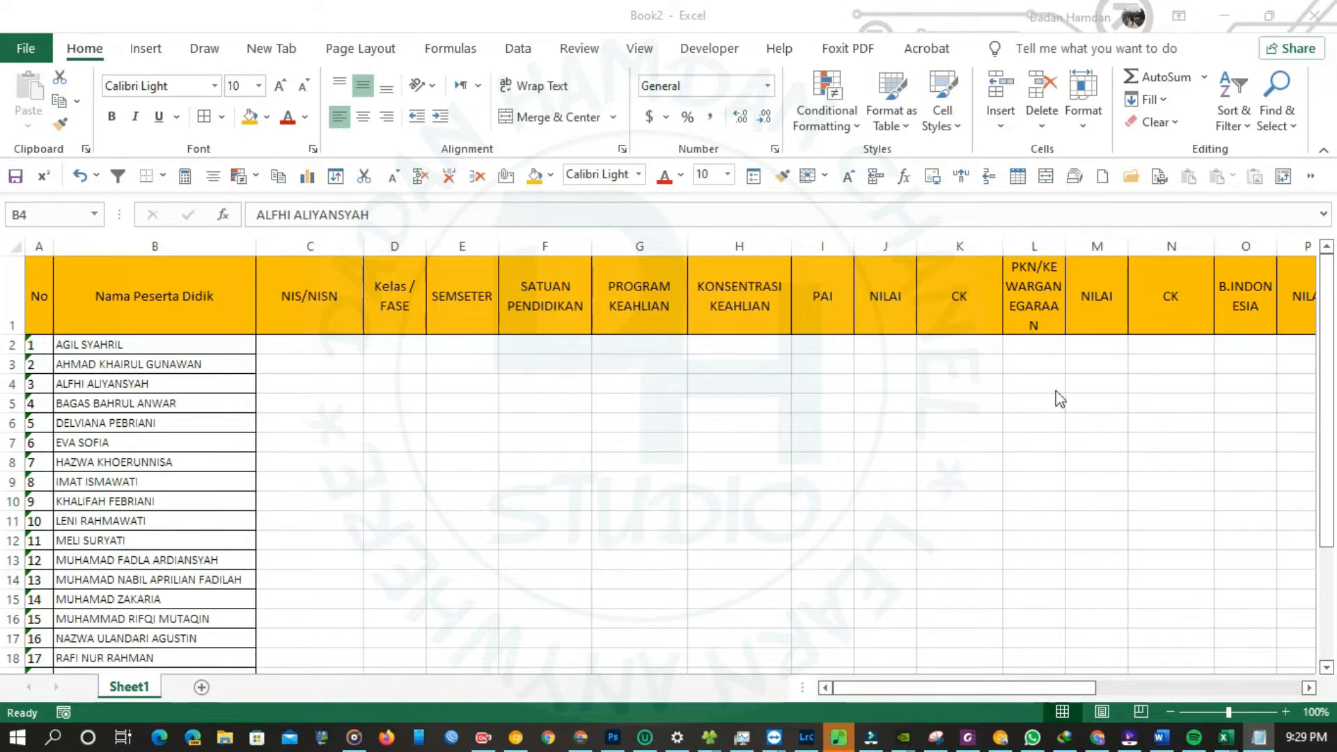
- Try pasting the students' NIS/NISN numbers from C2 down with a wider column C, and undo both changes
{"action": "left_click", "coordinate": [305, 346]}
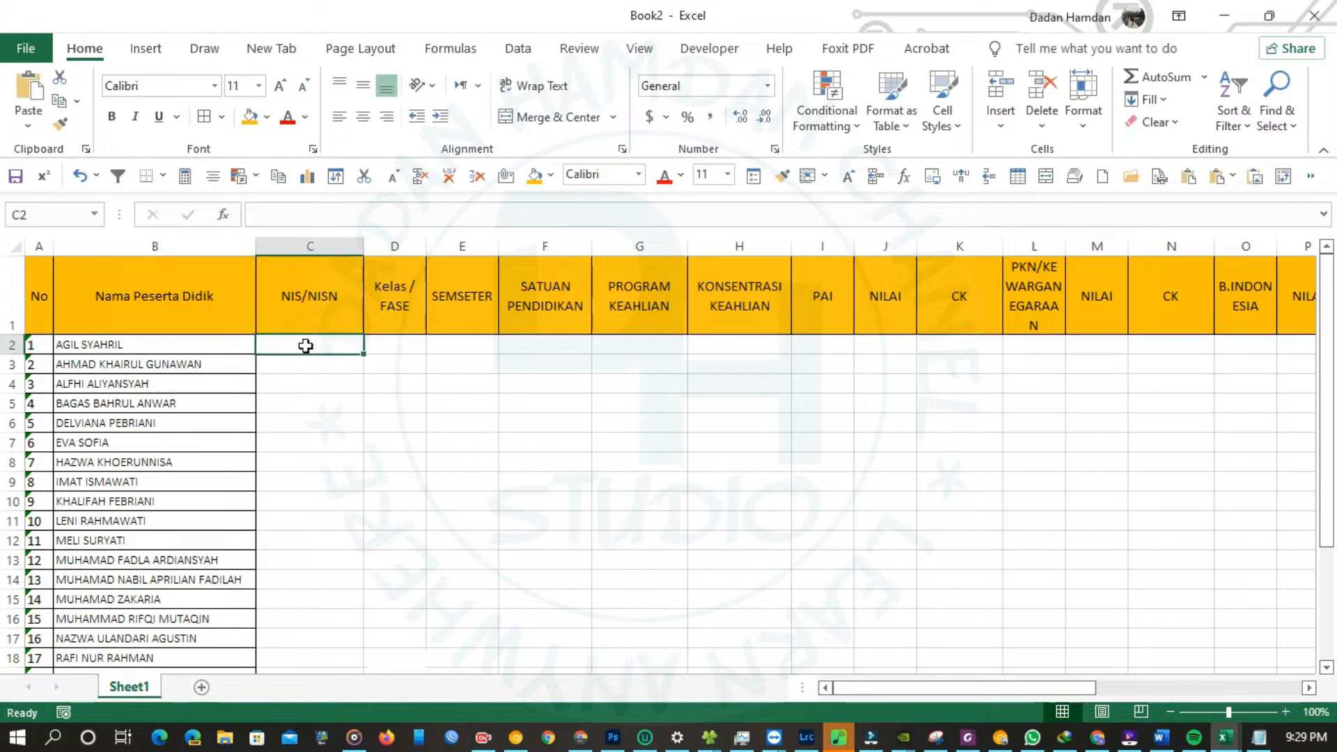
{"action": "key", "text": "ctrl+v"}
{"action": "left_click_drag", "start_coordinate": [363, 245], "coordinate": [430, 245]}
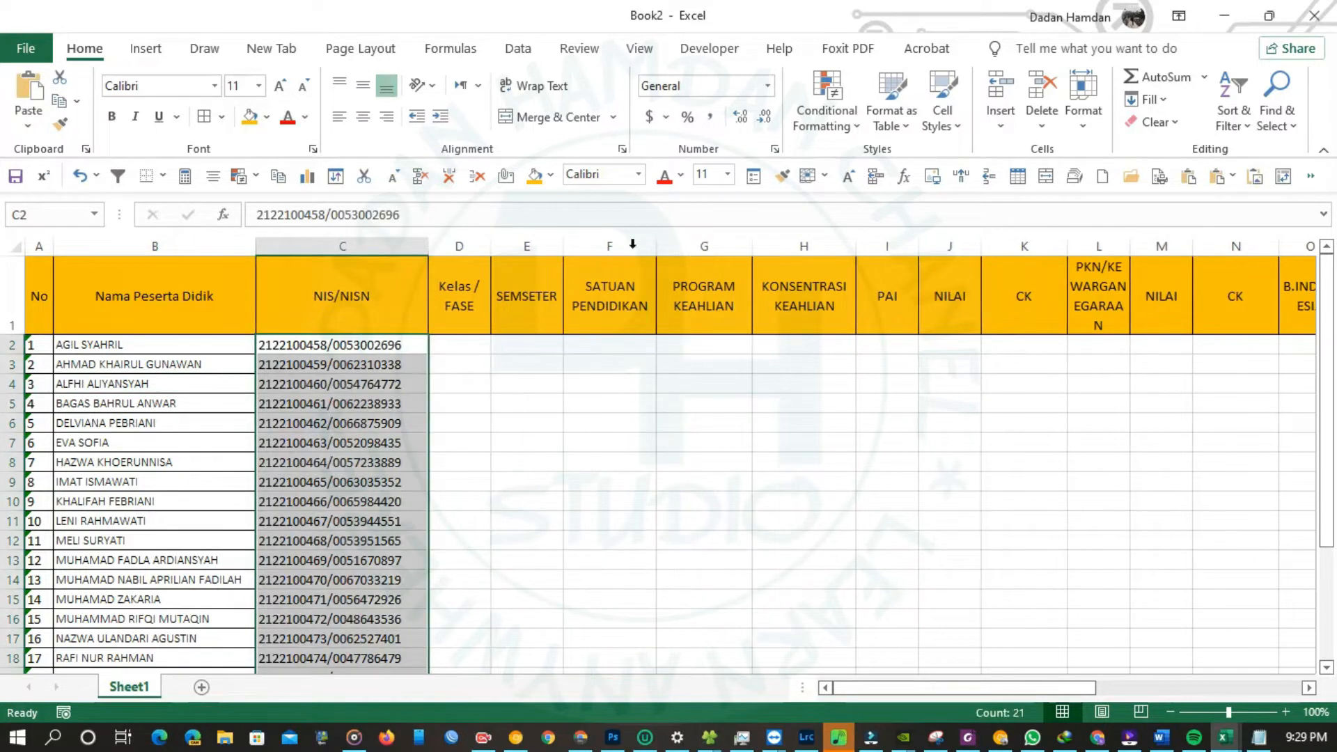
{"action": "key", "text": "ctrl+z"}
{"action": "key", "text": "alt+Tab"}
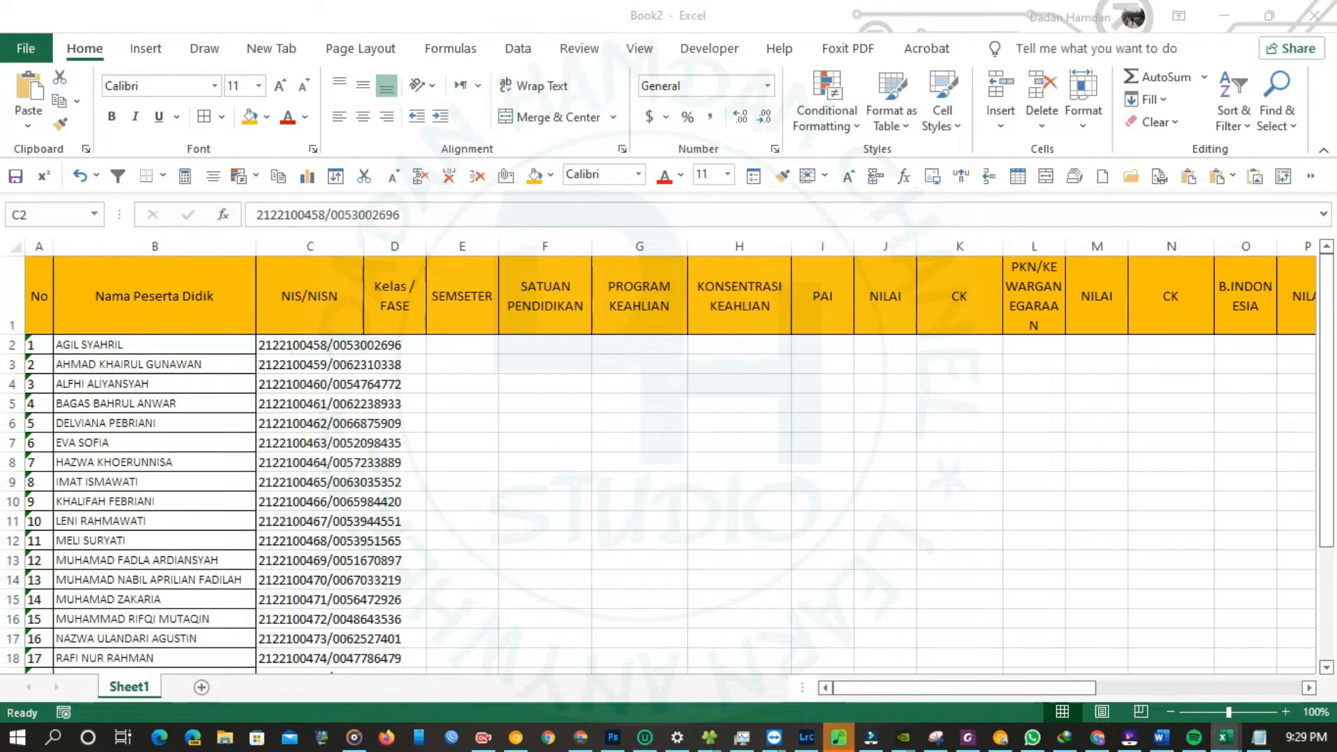
{"action": "key", "text": "alt+Tab"}
{"action": "key", "text": "ctrl+z"}
- Copy the students' NIS/NISN numbers from the source list again and paste them starting at C2
{"action": "key", "text": "alt+Tab"}
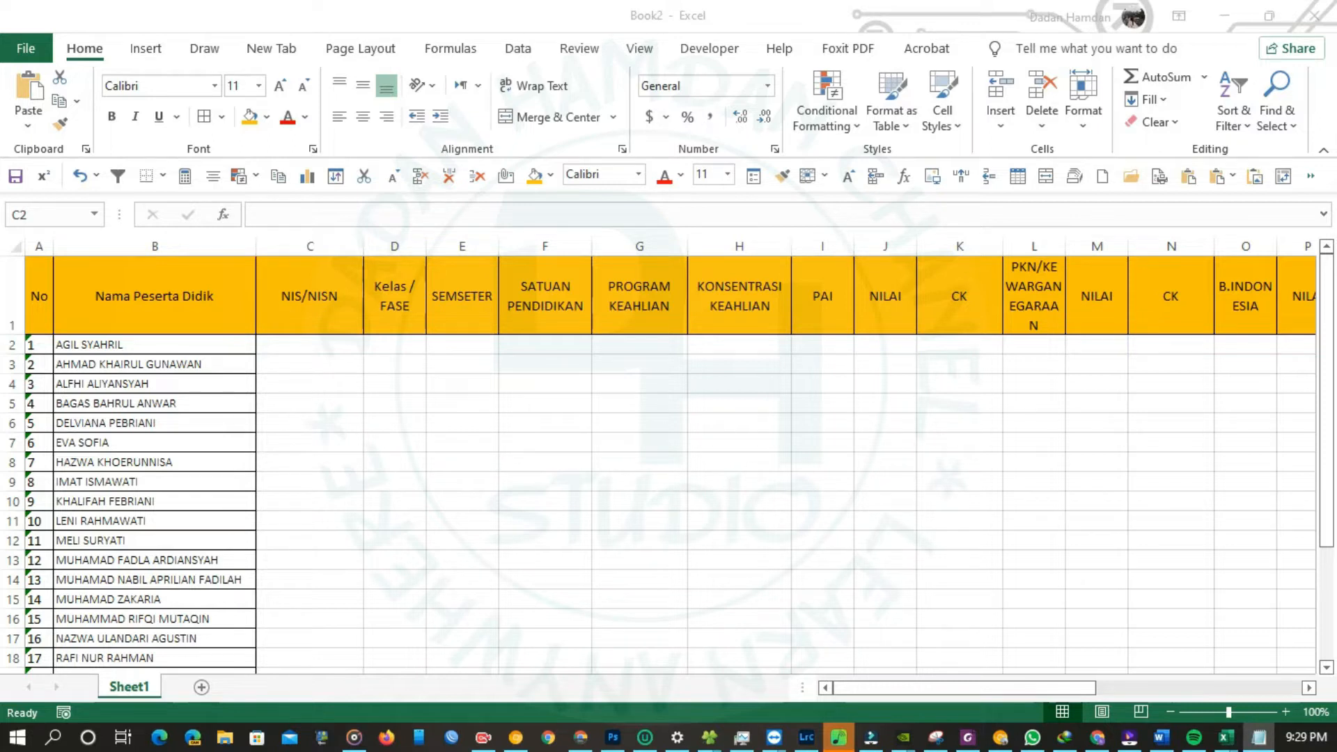
{"action": "key", "text": "alt+Tab"}
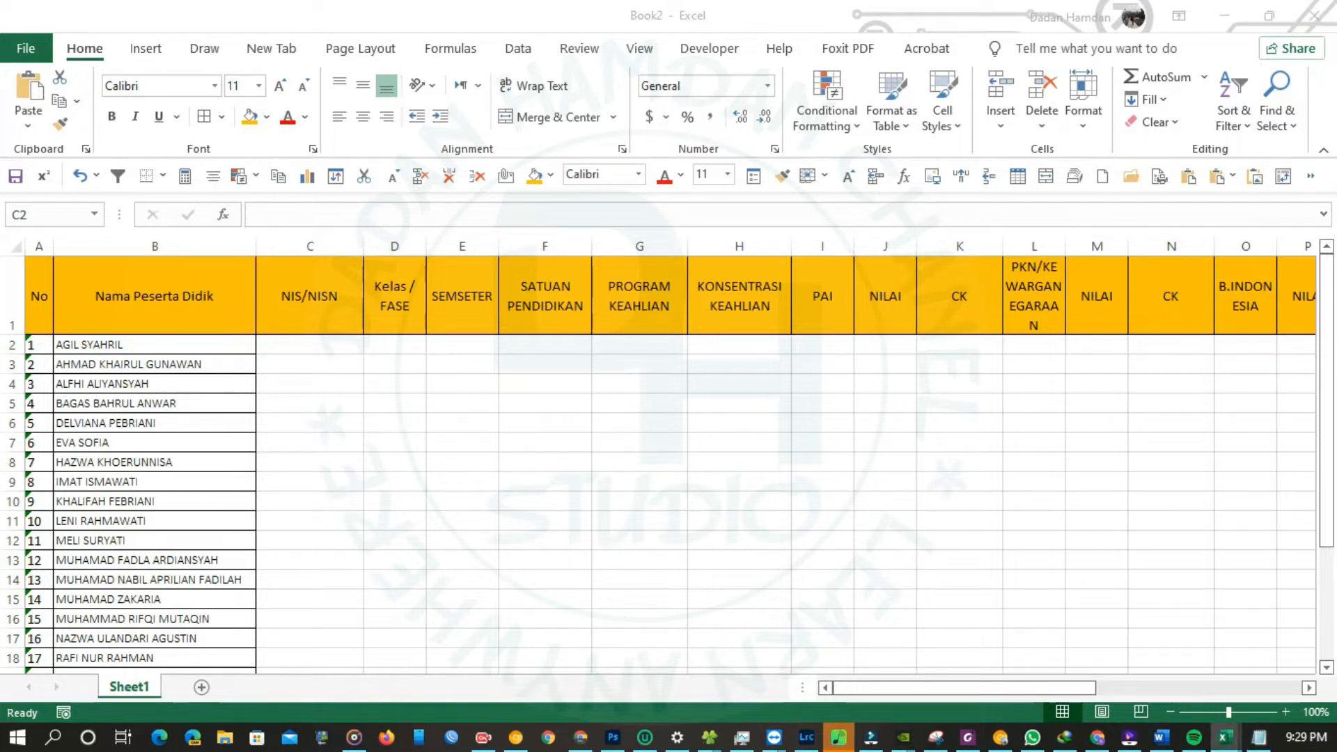
{"action": "key", "text": "alt+Tab"}
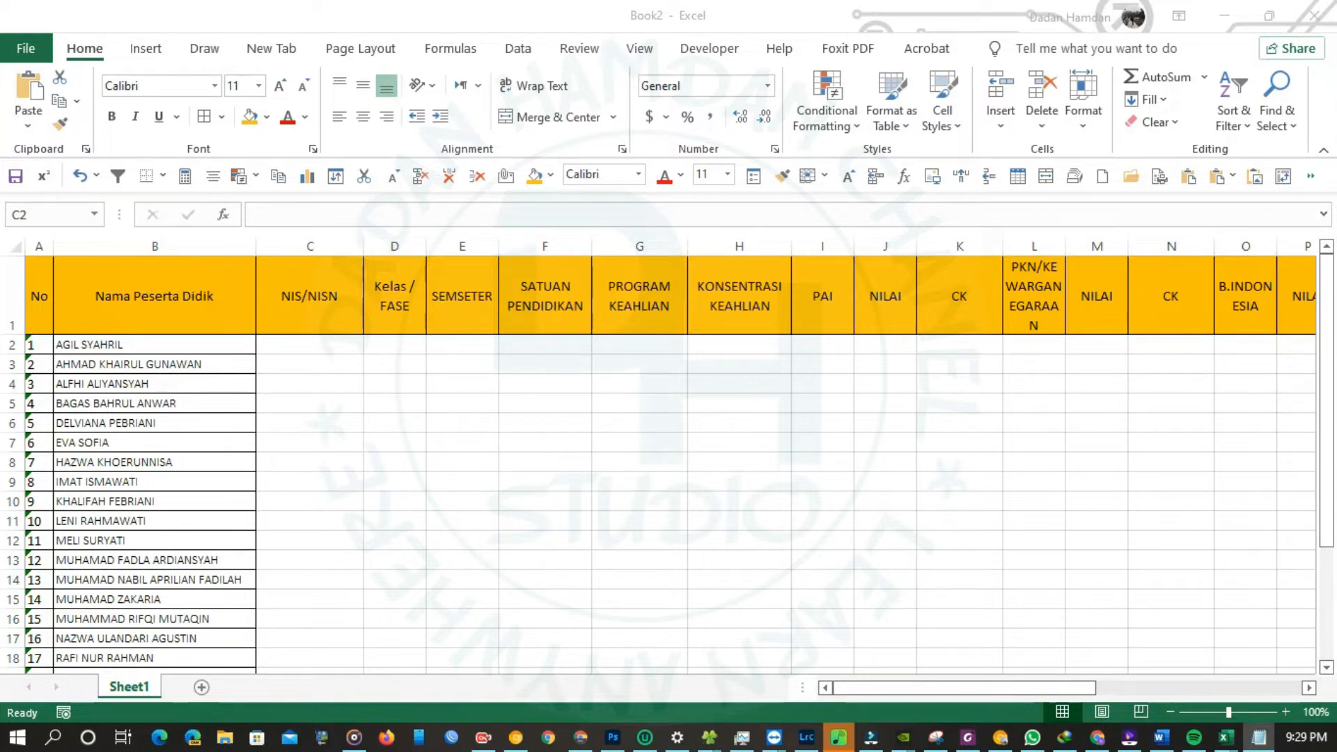
{"action": "left_click", "coordinate": [324, 343]}
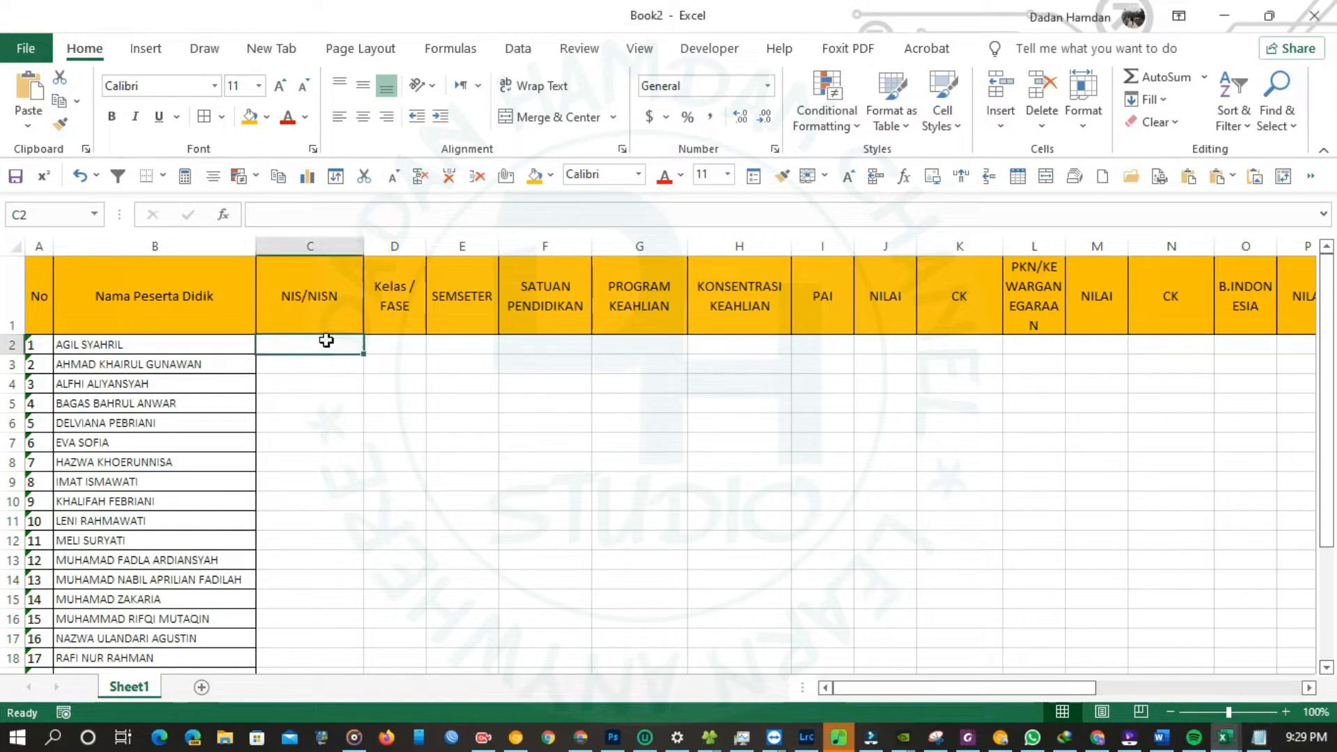
{"action": "key", "text": "ctrl+v"}
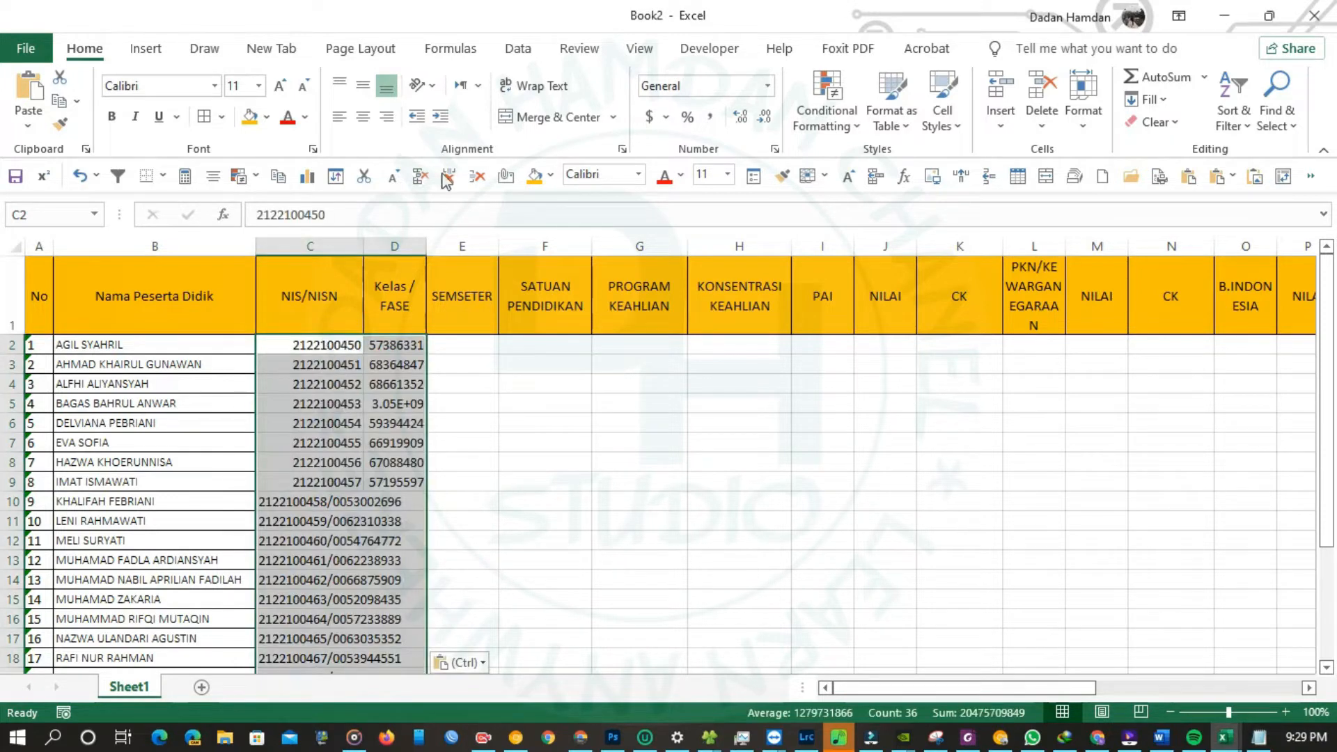
- Undo the split NIS/NISN paste, copy the numbers again from the source list and paste them starting at C2
{"action": "left_click", "coordinate": [340, 384]}
{"action": "key", "text": "ctrl+z"}
{"action": "left_click_drag", "start_coordinate": [334, 345], "coordinate": [327, 461]}
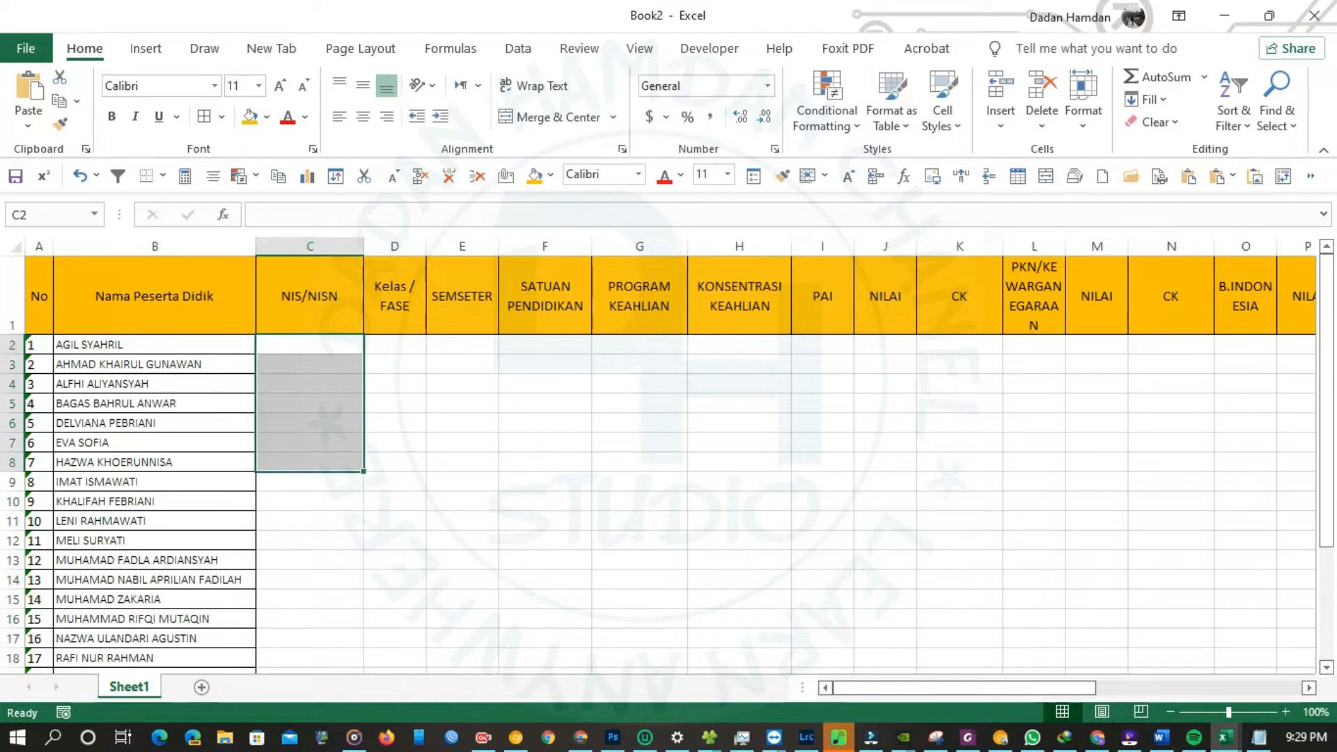
{"action": "key", "text": "alt+Tab"}
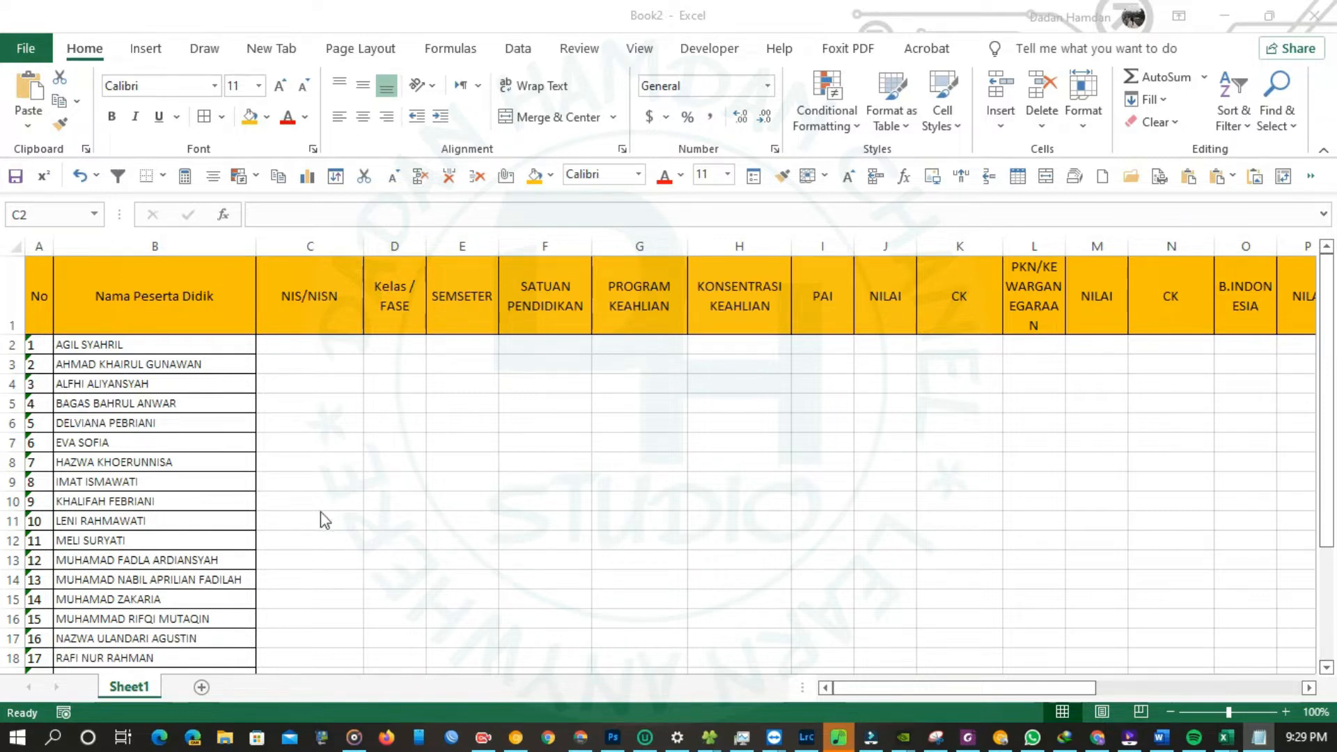
{"action": "left_click", "coordinate": [343, 343]}
{"action": "key", "text": "ctrl+v"}
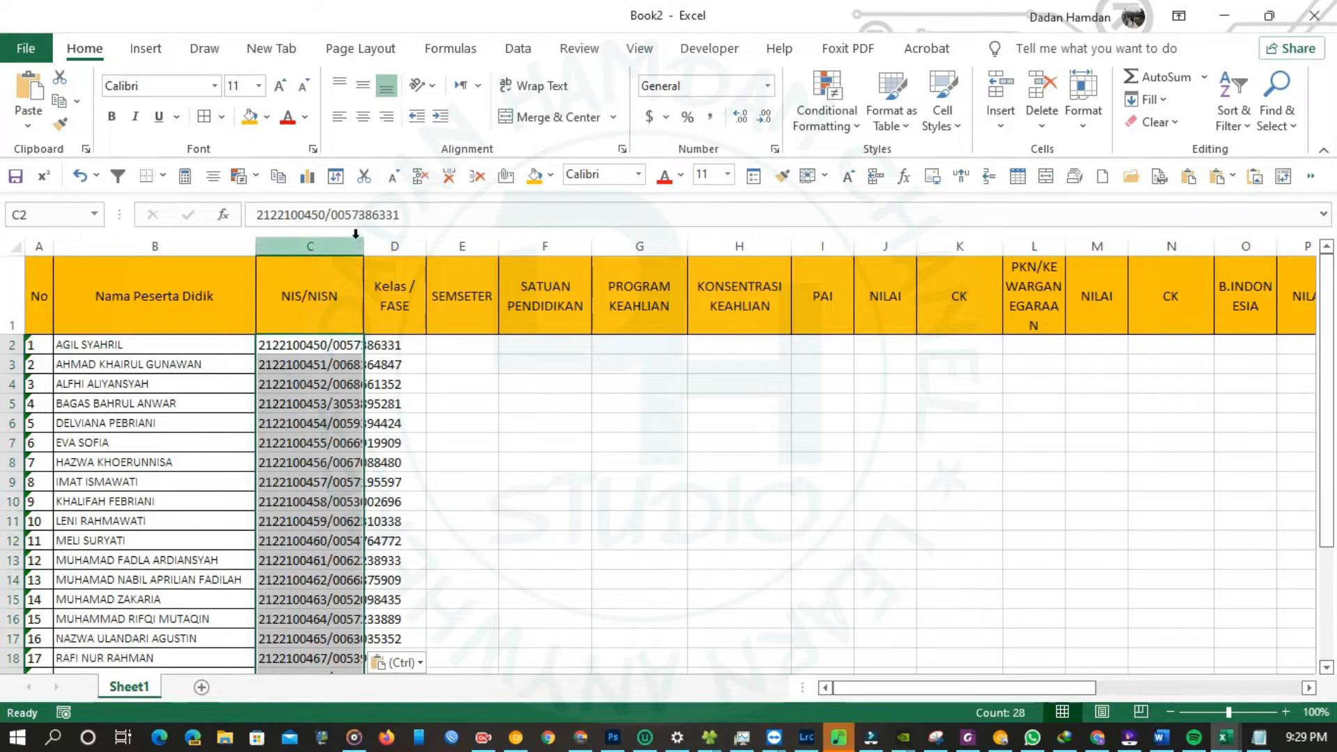
- Widen column C so the full NIS/NISN numbers fit within it
{"action": "left_click_drag", "start_coordinate": [363, 248], "coordinate": [462, 251]}
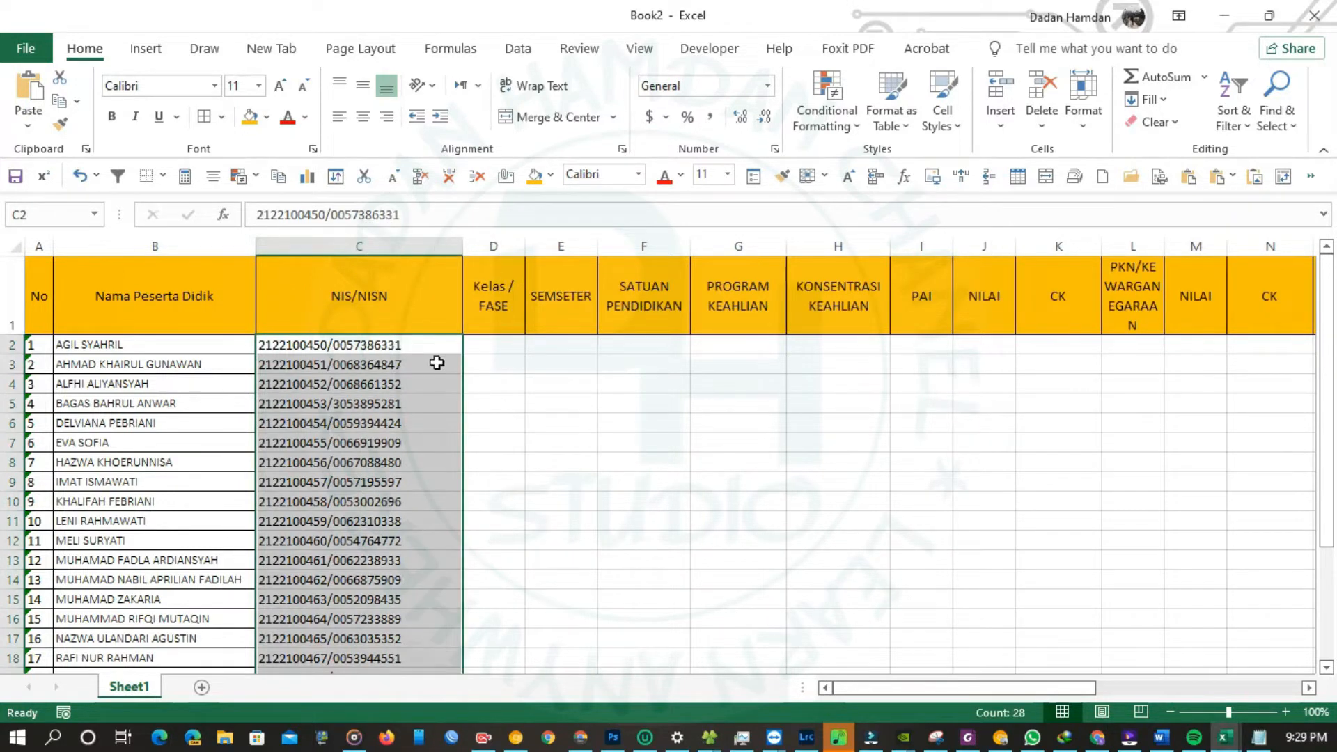
{"action": "scroll", "coordinate": [415, 385], "scroll_direction": "down", "scroll_amount": 6}
{"action": "scroll", "coordinate": [414, 386], "scroll_direction": "up", "scroll_amount": 6}
{"action": "left_click_drag", "start_coordinate": [462, 248], "coordinate": [503, 248]}
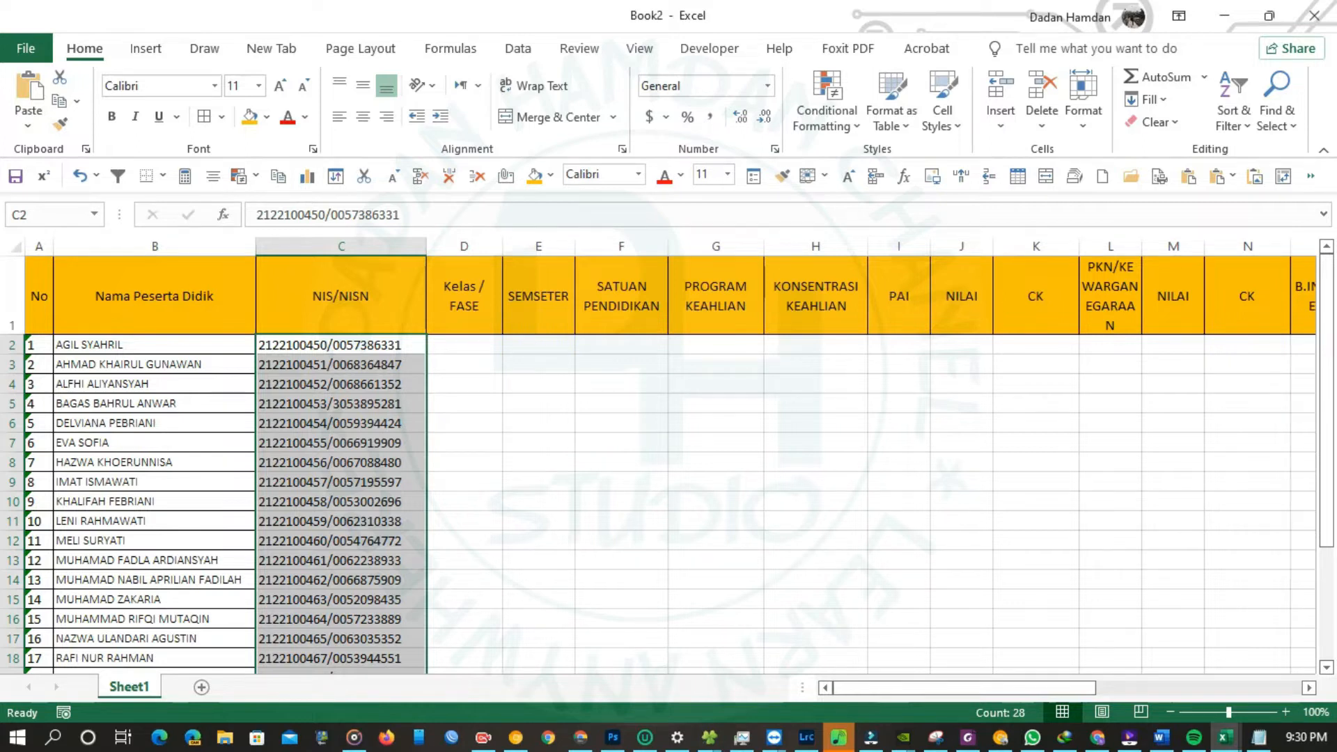
- Enter X PHT as the class in D2, fill it down to D29 and centre the entries
{"action": "key", "text": "alt+Tab"}
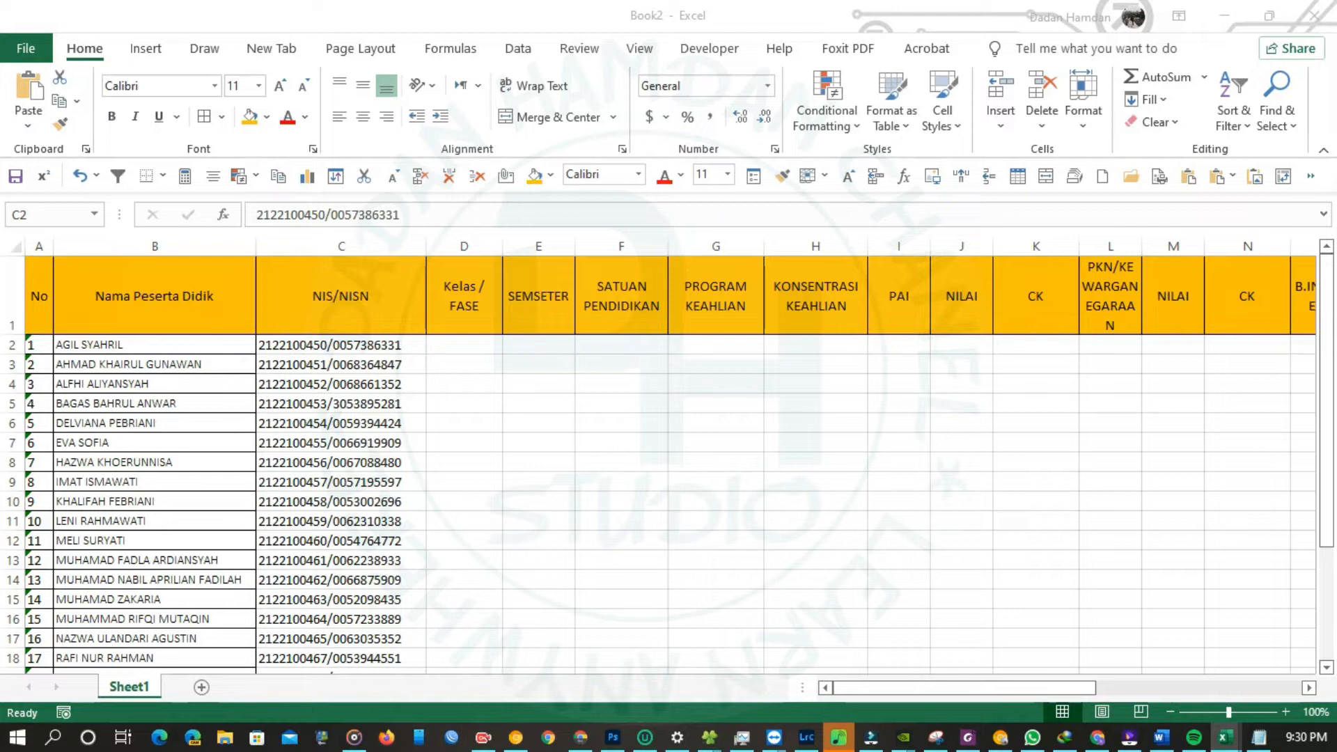
{"action": "key", "text": "alt+Tab"}
{"action": "left_click", "coordinate": [468, 344]}
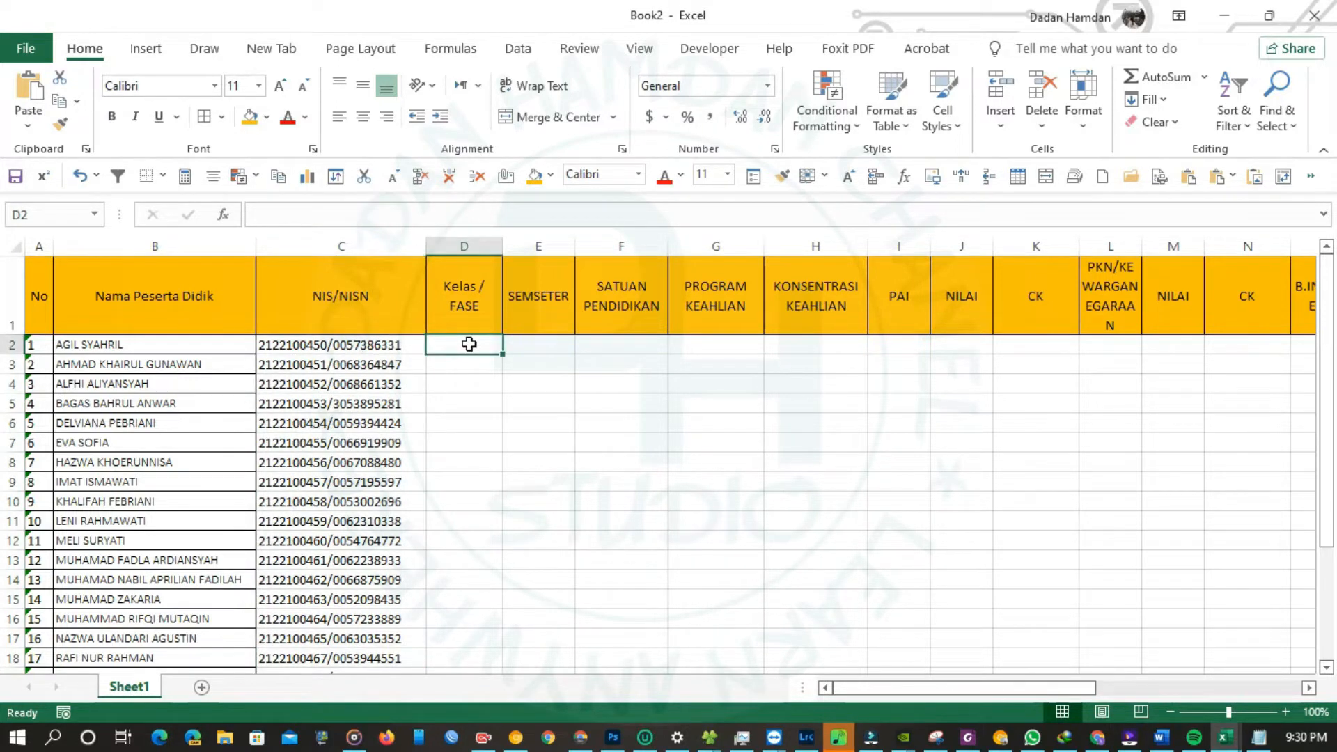
{"action": "type", "text": "X PHT"}
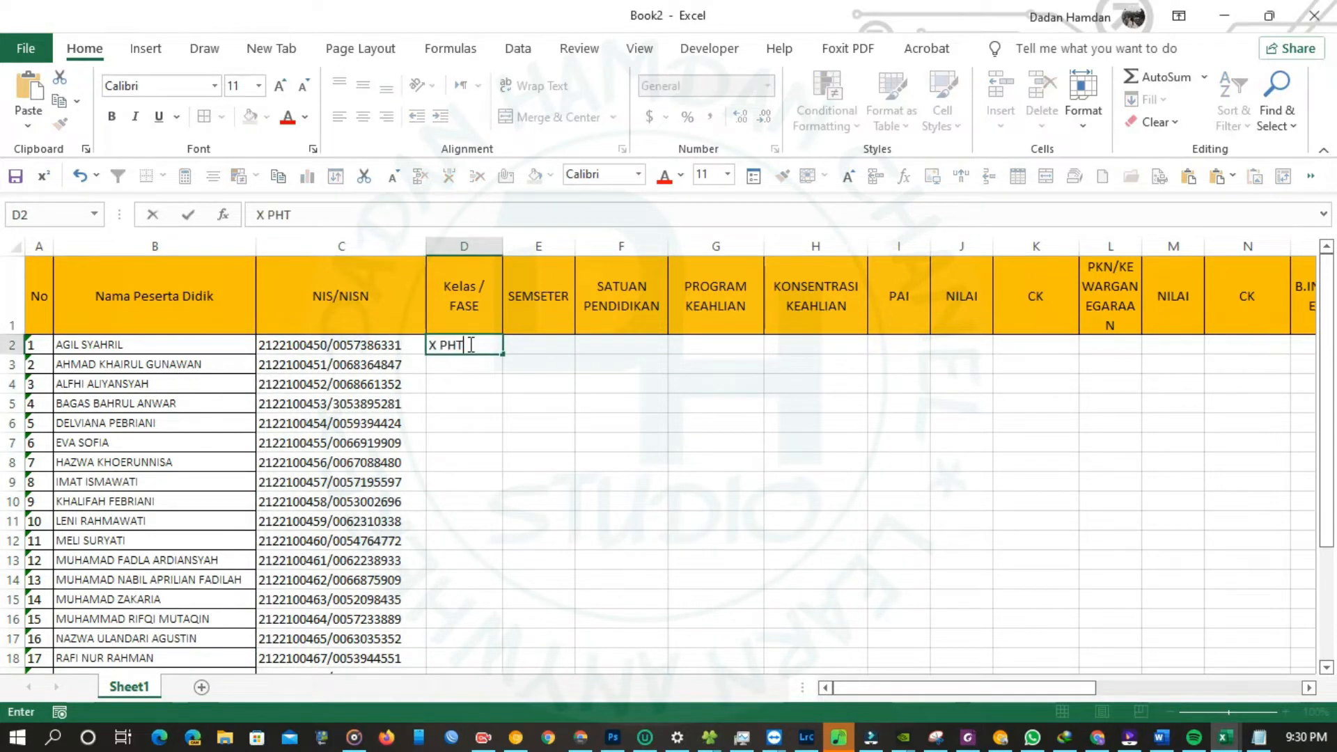
{"action": "key", "text": "ctrl+Return"}
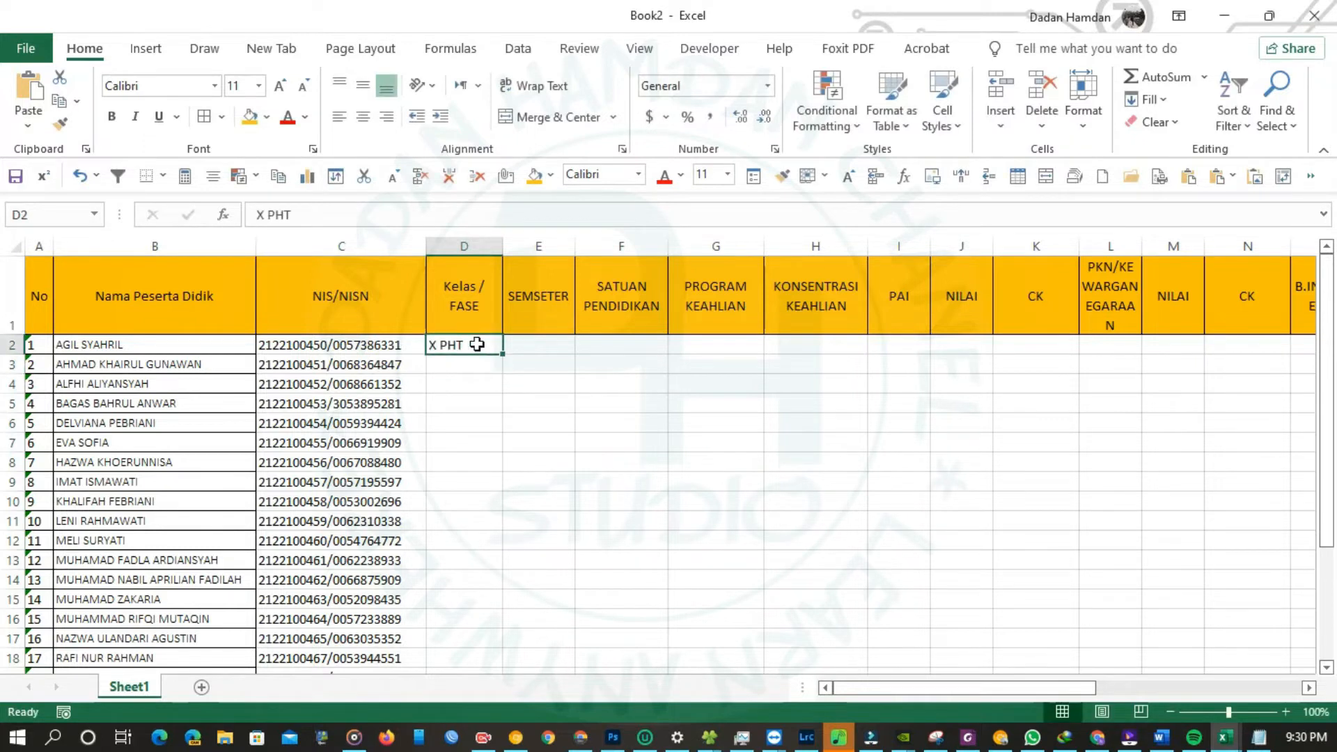
{"action": "left_click_drag", "start_coordinate": [502, 354], "coordinate": [448, 640]}
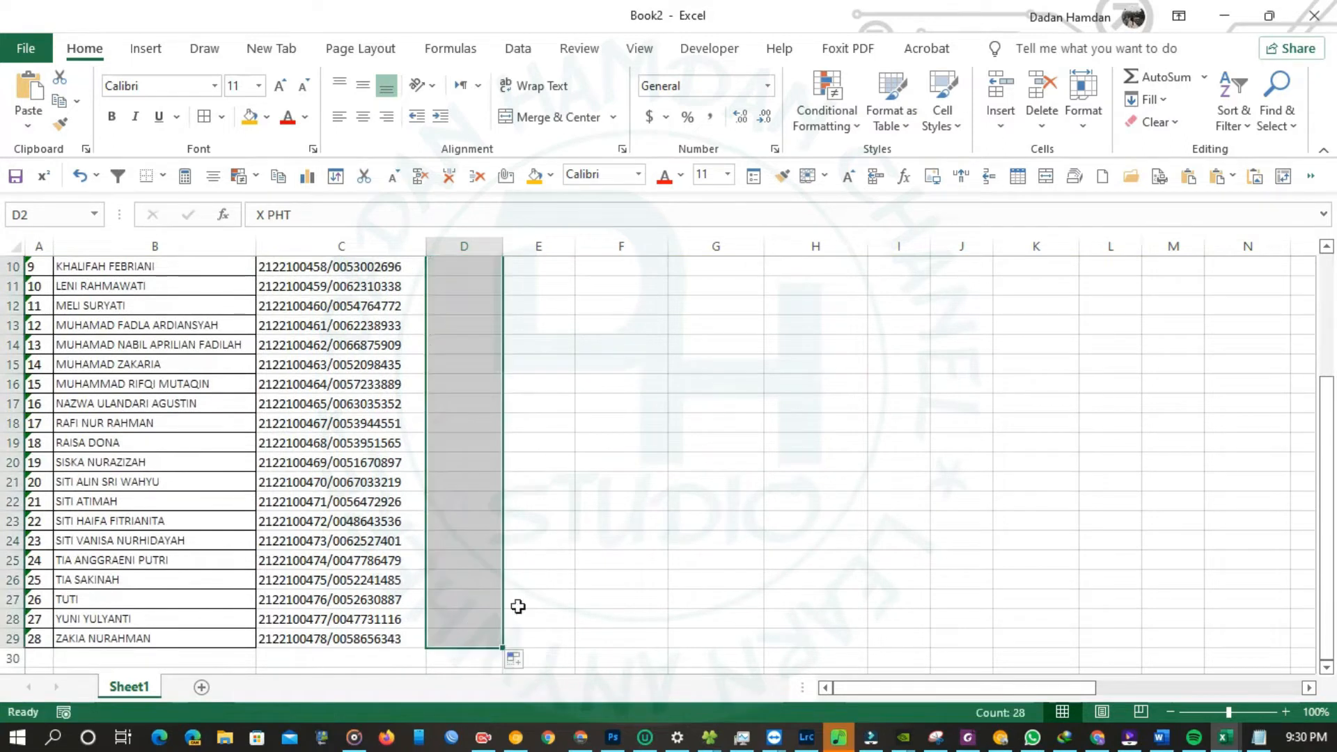
{"action": "scroll", "coordinate": [550, 492], "scroll_direction": "up", "scroll_amount": 3}
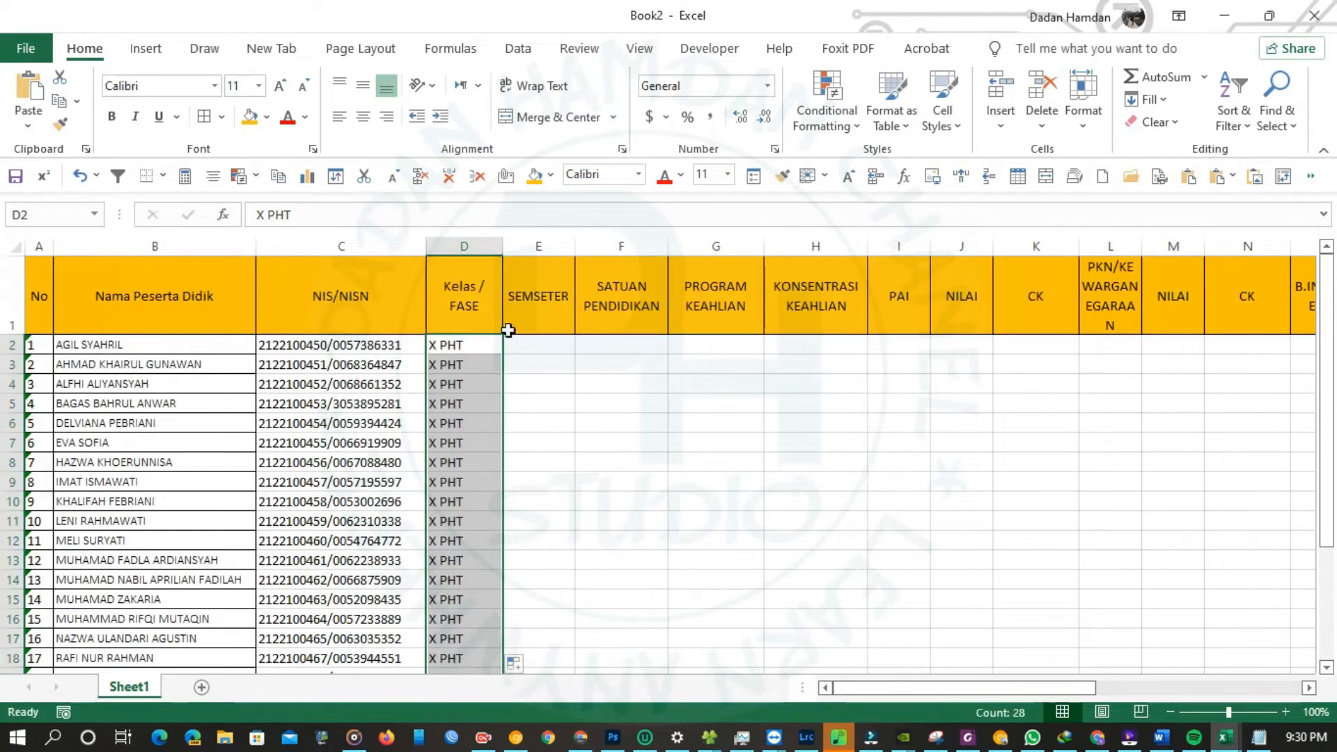
{"action": "left_click", "coordinate": [363, 116]}
- Enter 1 (Satu) as the semester in E2 and copy it down for all students
{"action": "left_click", "coordinate": [548, 347]}
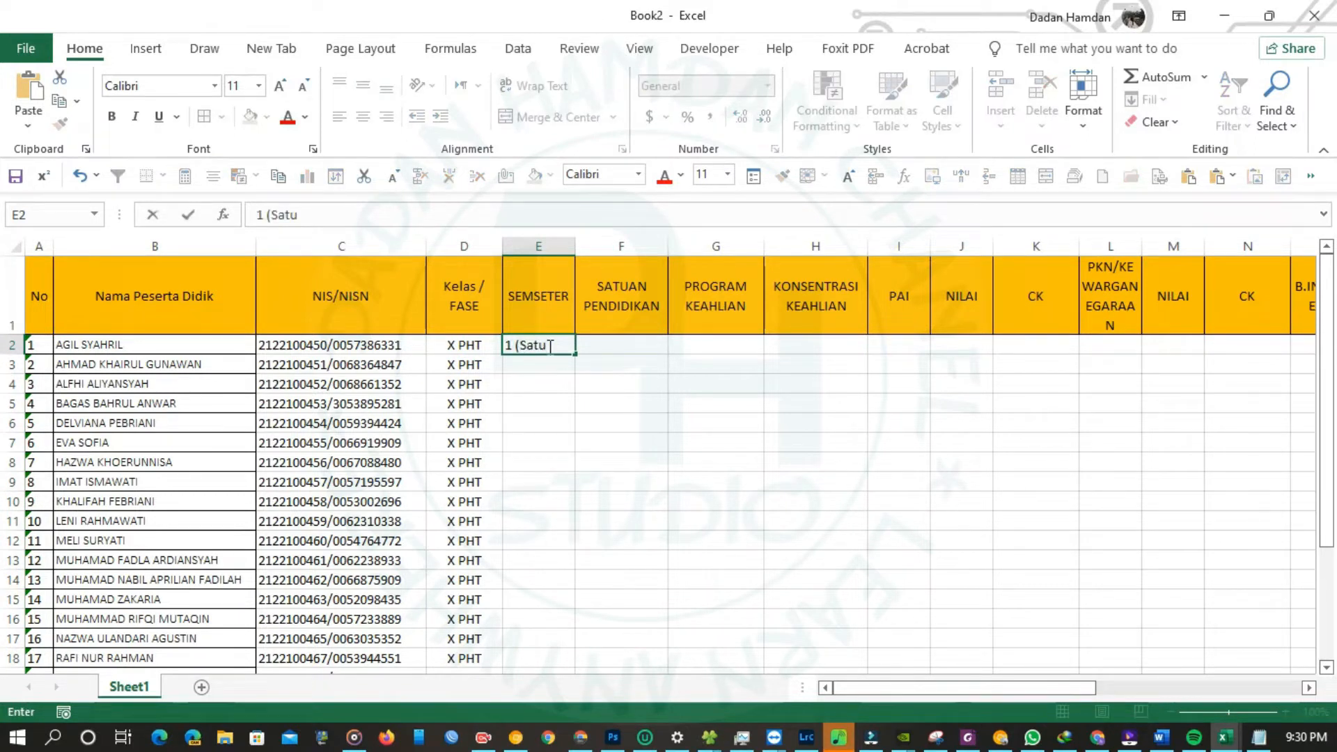
{"action": "left_click_drag", "start_coordinate": [576, 359], "coordinate": [549, 639]}
{"action": "key", "text": "ctrl+c"}
{"action": "key", "text": "ctrl+v"}
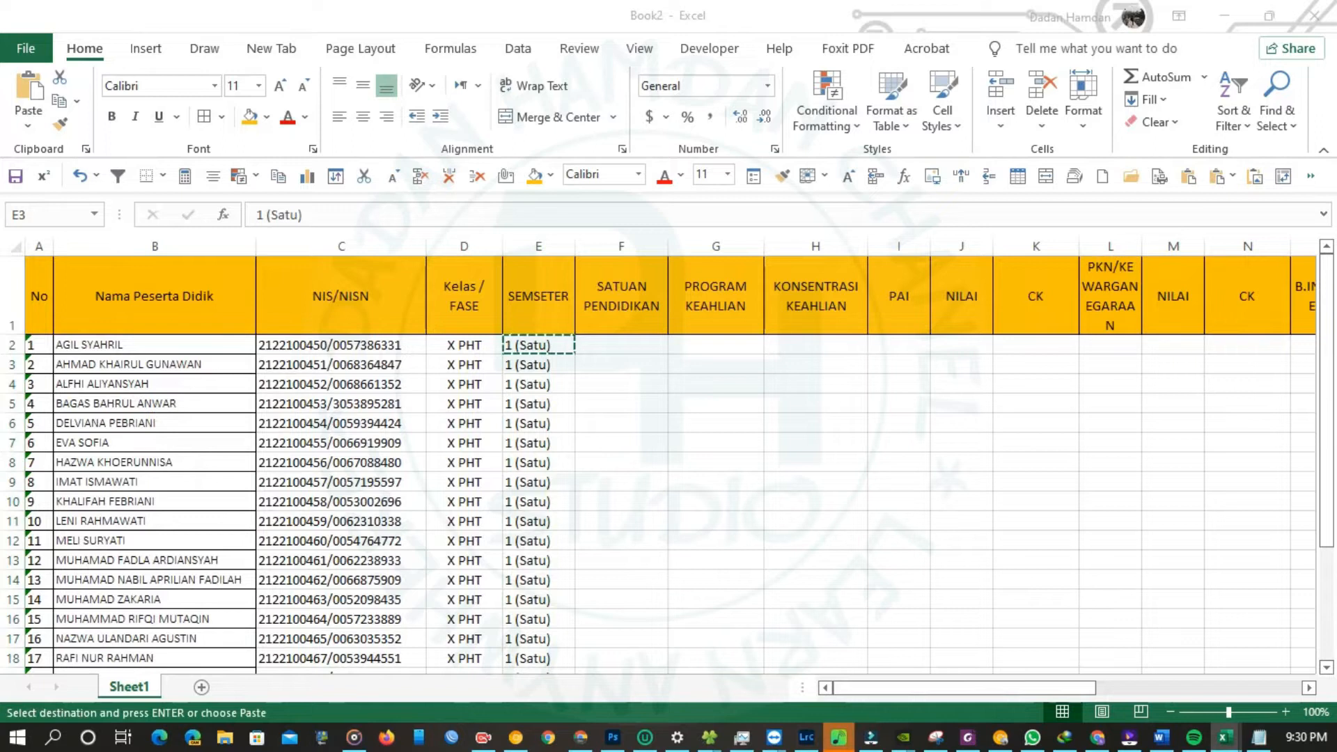
- Enter SMK Negeri 1 Plered in F2, copy it down for all students and widen column F to fit
{"action": "left_click", "coordinate": [616, 342]}
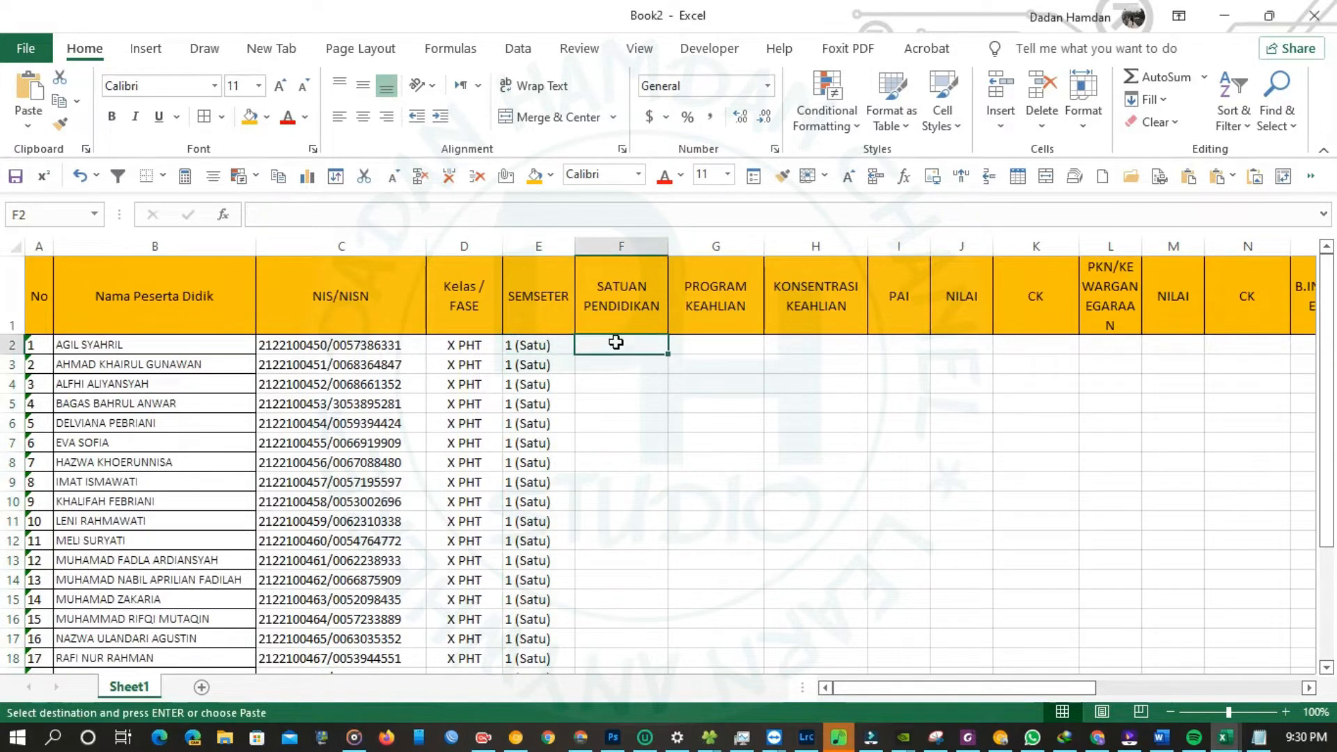
{"action": "type", "text": "SMK Ne"}
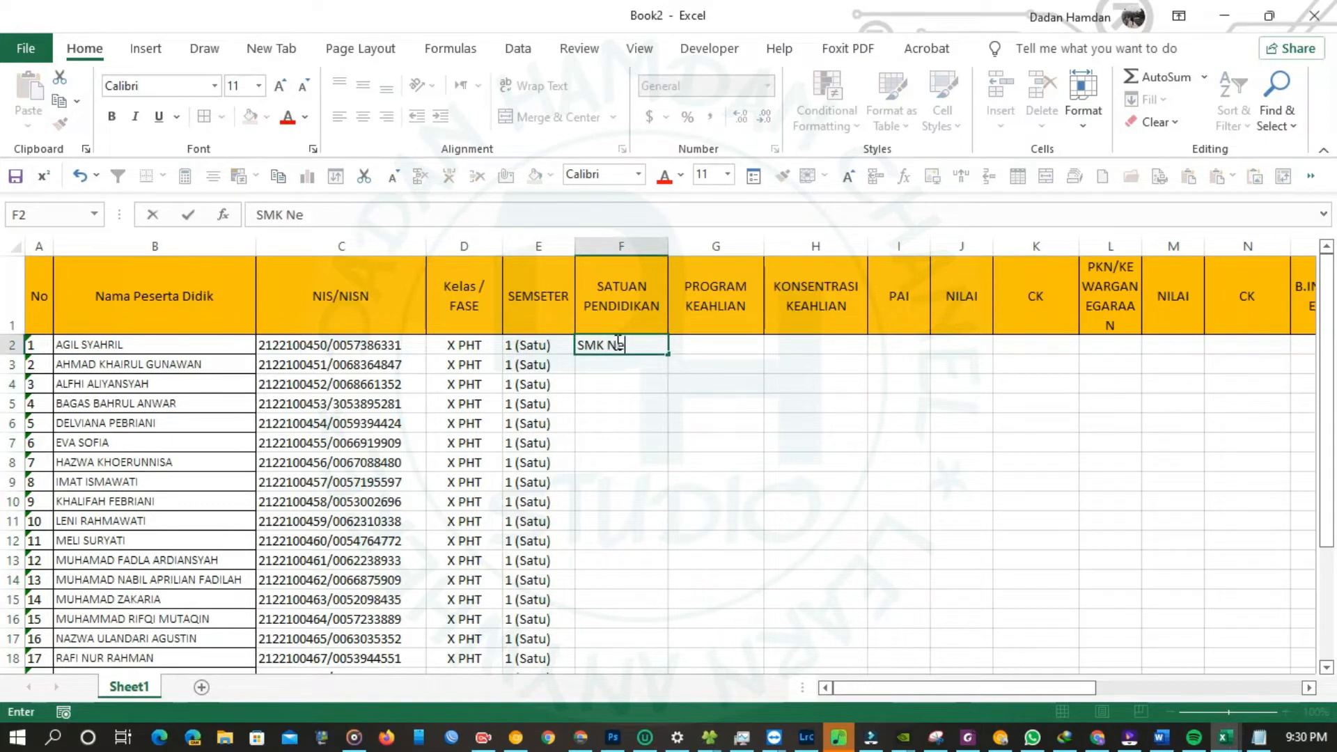
{"action": "type", "text": "geri 1 PLER"}
{"action": "key", "text": "BackSpace"}
{"action": "key", "text": "BackSpace"}
{"action": "key", "text": "BackSpace"}
{"action": "type", "text": "ered"}
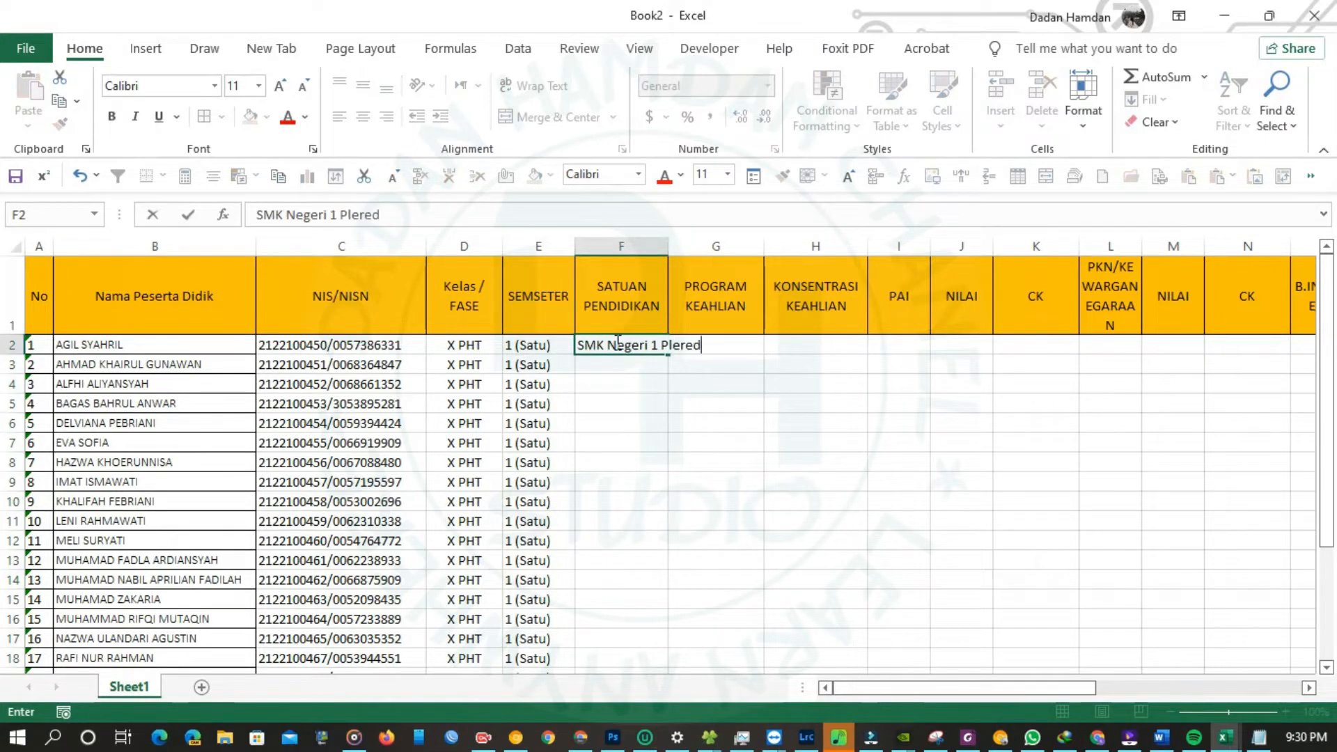
{"action": "left_click", "coordinate": [636, 397]}
{"action": "left_click", "coordinate": [629, 341]}
{"action": "key", "text": "ctrl+c"}
{"action": "left_click_drag", "start_coordinate": [650, 365], "coordinate": [651, 642]}
{"action": "key", "text": "ctrl+v"}
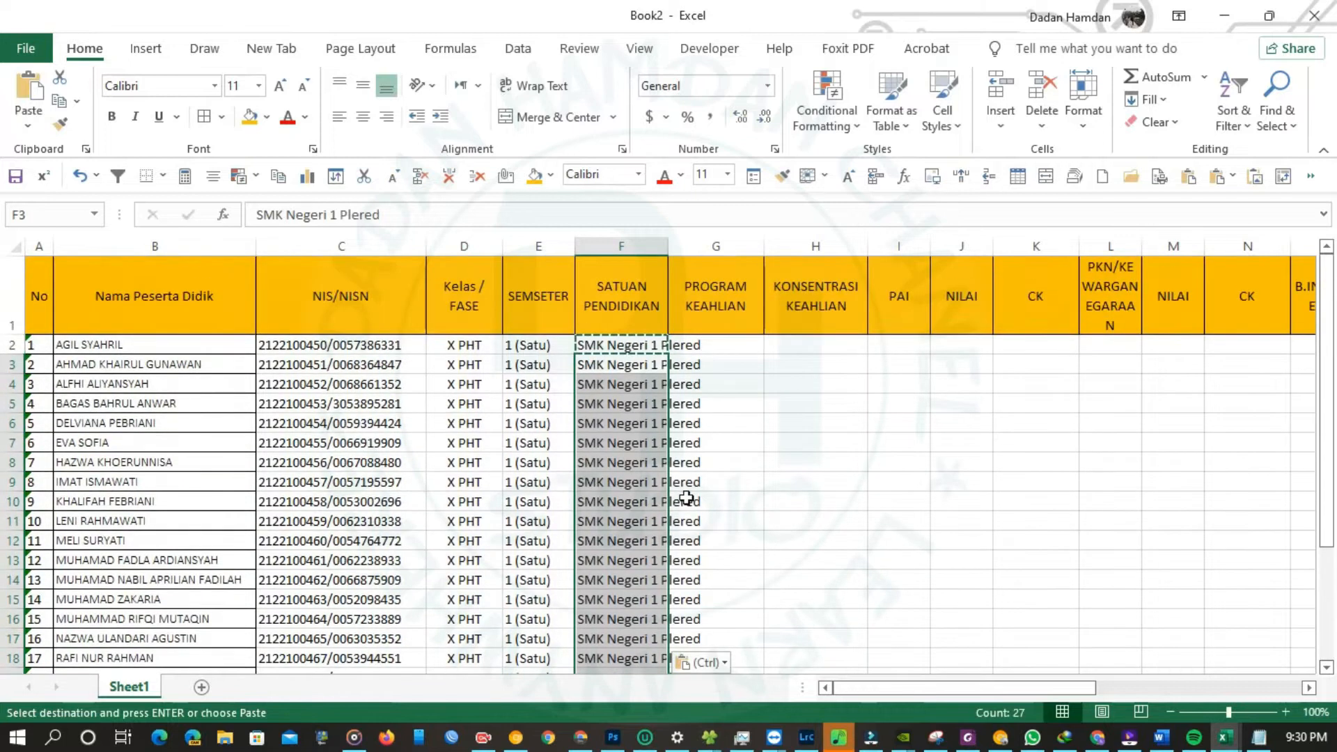
{"action": "left_click_drag", "start_coordinate": [669, 251], "coordinate": [724, 254]}
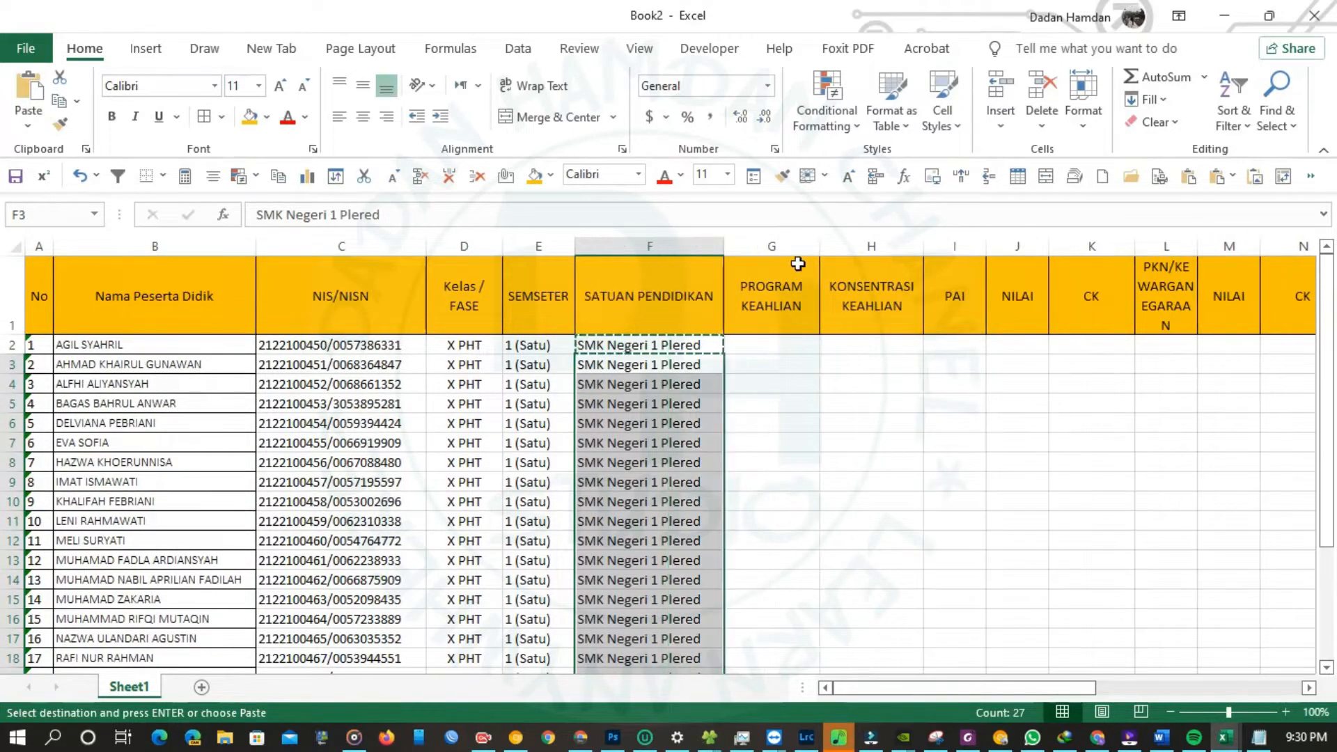
- Widen column G and enter Perhotelan as the Program Keahlian in G2:G29, centred
{"action": "left_click_drag", "start_coordinate": [819, 248], "coordinate": [846, 249]}
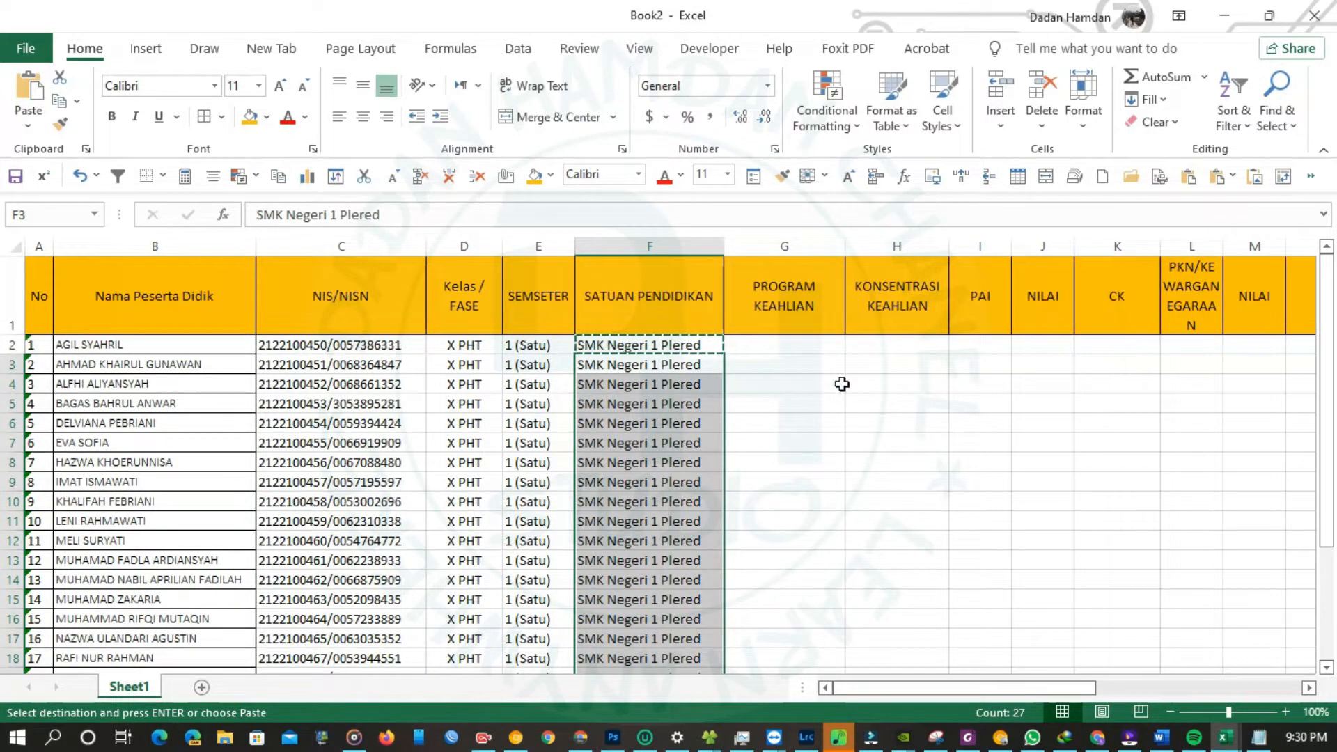
{"action": "left_click", "coordinate": [812, 344]}
{"action": "type", "text": "Perhotela"}
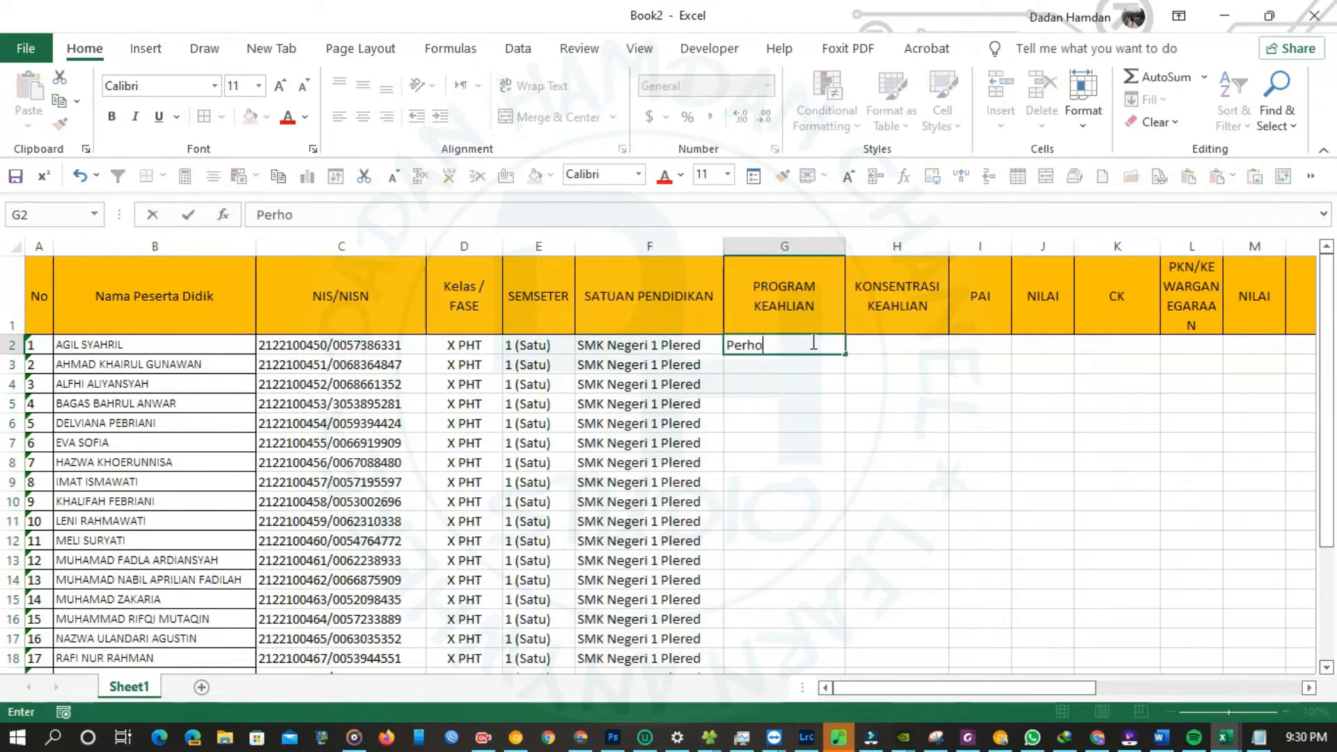
{"action": "key", "text": "Return"}
{"action": "left_click", "coordinate": [806, 344]}
{"action": "key", "text": "ctrl+c"}
{"action": "left_click_drag", "start_coordinate": [805, 364], "coordinate": [786, 664]}
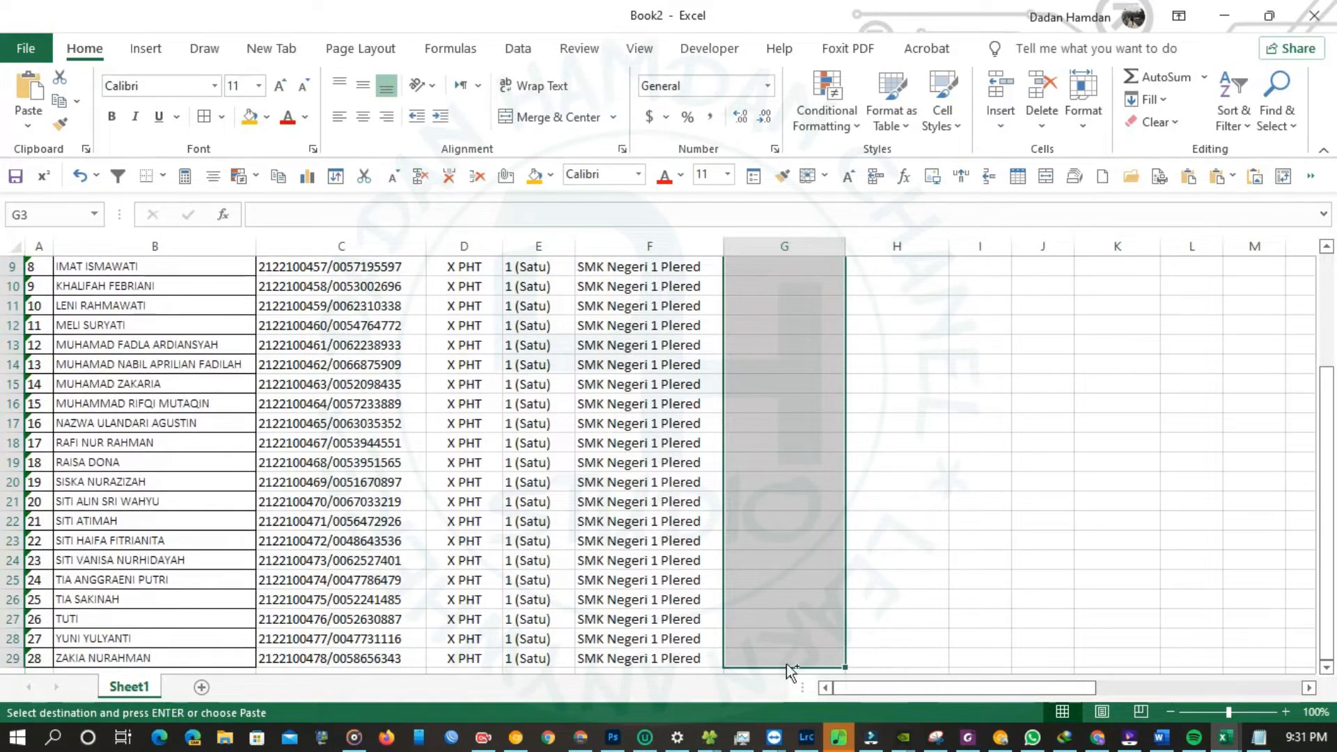
{"action": "key", "text": "ctrl+v"}
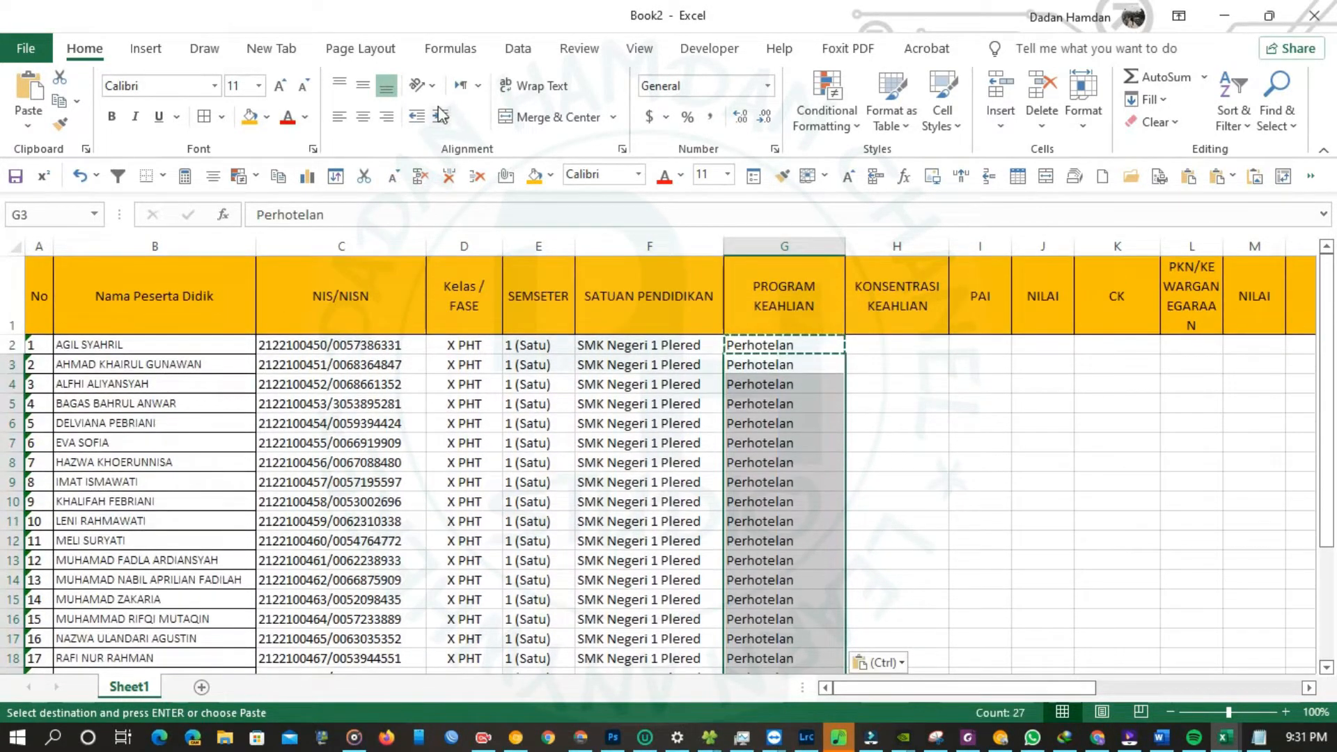
{"action": "left_click", "coordinate": [363, 116]}
{"action": "left_click", "coordinate": [780, 346]}
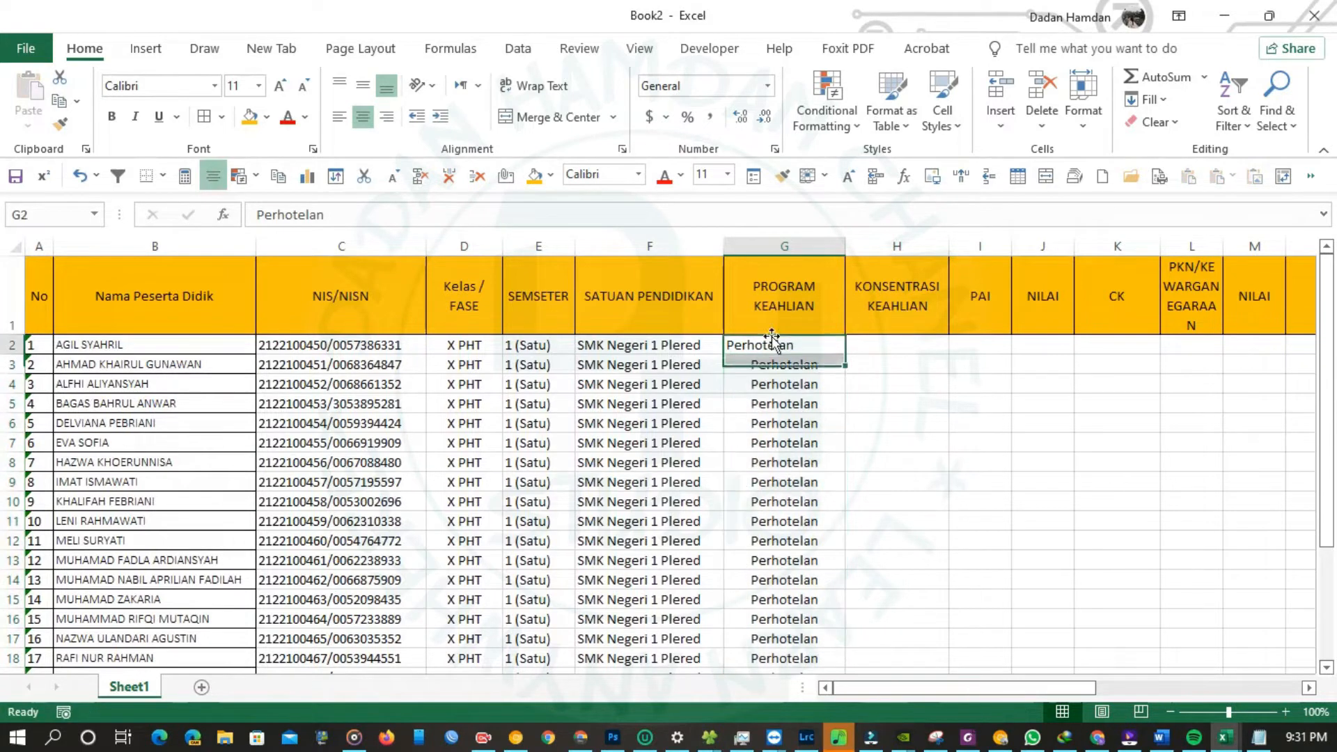
{"action": "left_click", "coordinate": [363, 116]}
- Copy the Perhotelan entries from column G into the Konsentrasi Keahlian column starting at H2
{"action": "left_click", "coordinate": [913, 344]}
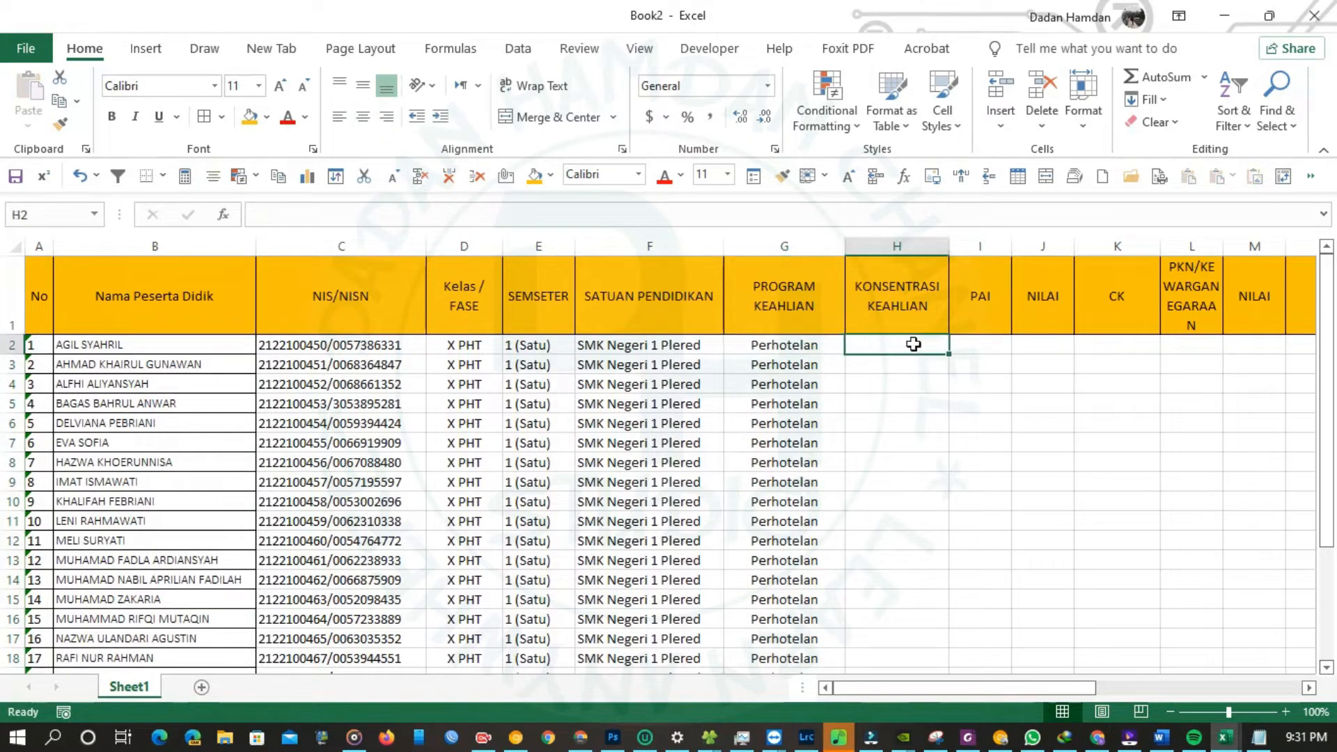
{"action": "left_click_drag", "start_coordinate": [913, 345], "coordinate": [916, 657]}
{"action": "scroll", "coordinate": [787, 599], "scroll_direction": "up", "scroll_amount": 1}
{"action": "scroll", "coordinate": [824, 532], "scroll_direction": "down", "scroll_amount": 5}
{"action": "left_click_drag", "start_coordinate": [812, 422], "coordinate": [805, 344]}
{"action": "key", "text": "ctrl+c"}
{"action": "left_click", "coordinate": [910, 346]}
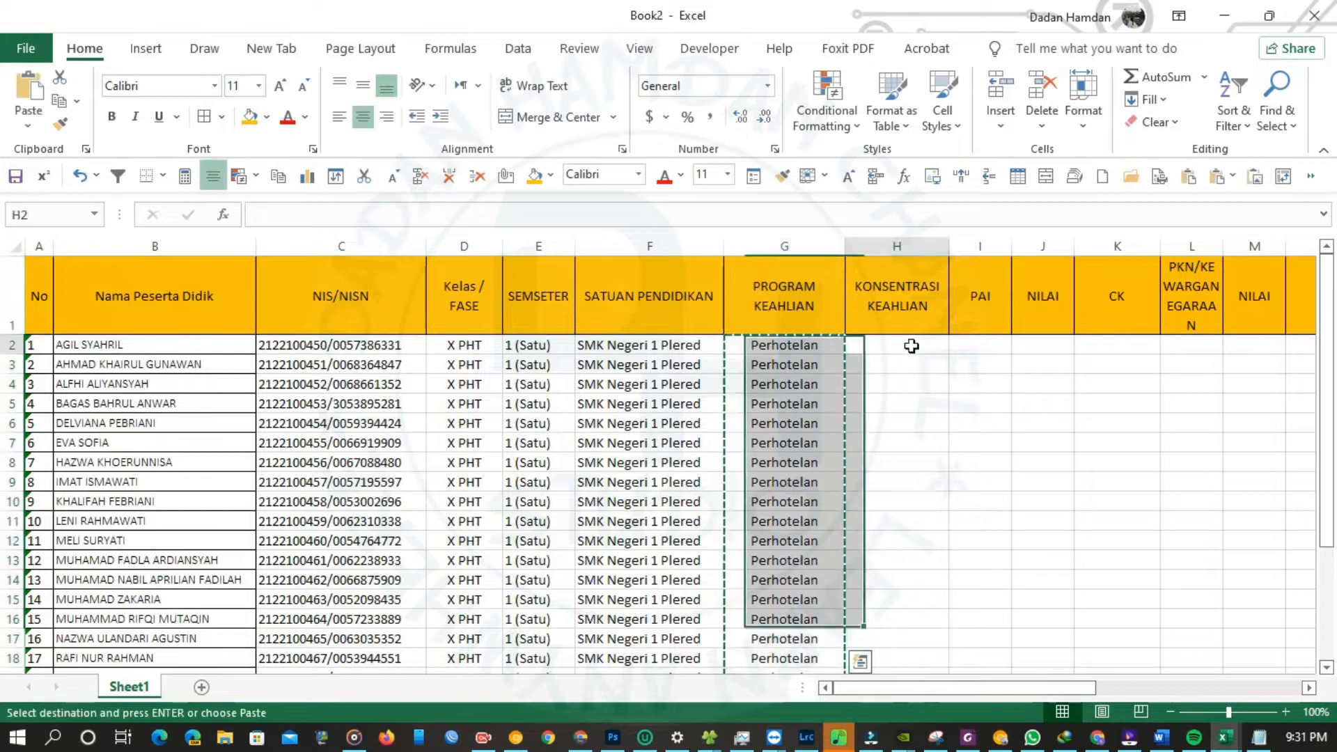
{"action": "key", "text": "ctrl+v"}
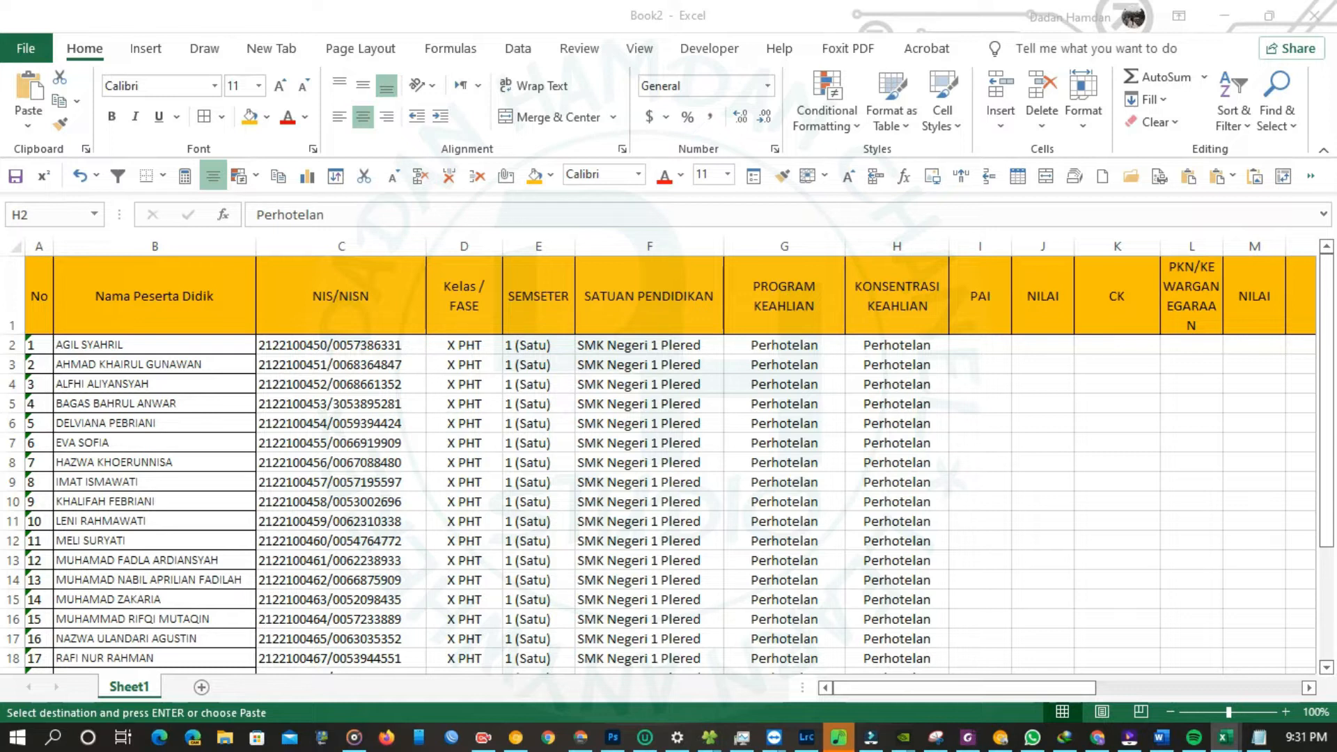
{"action": "key", "text": "Escape"}
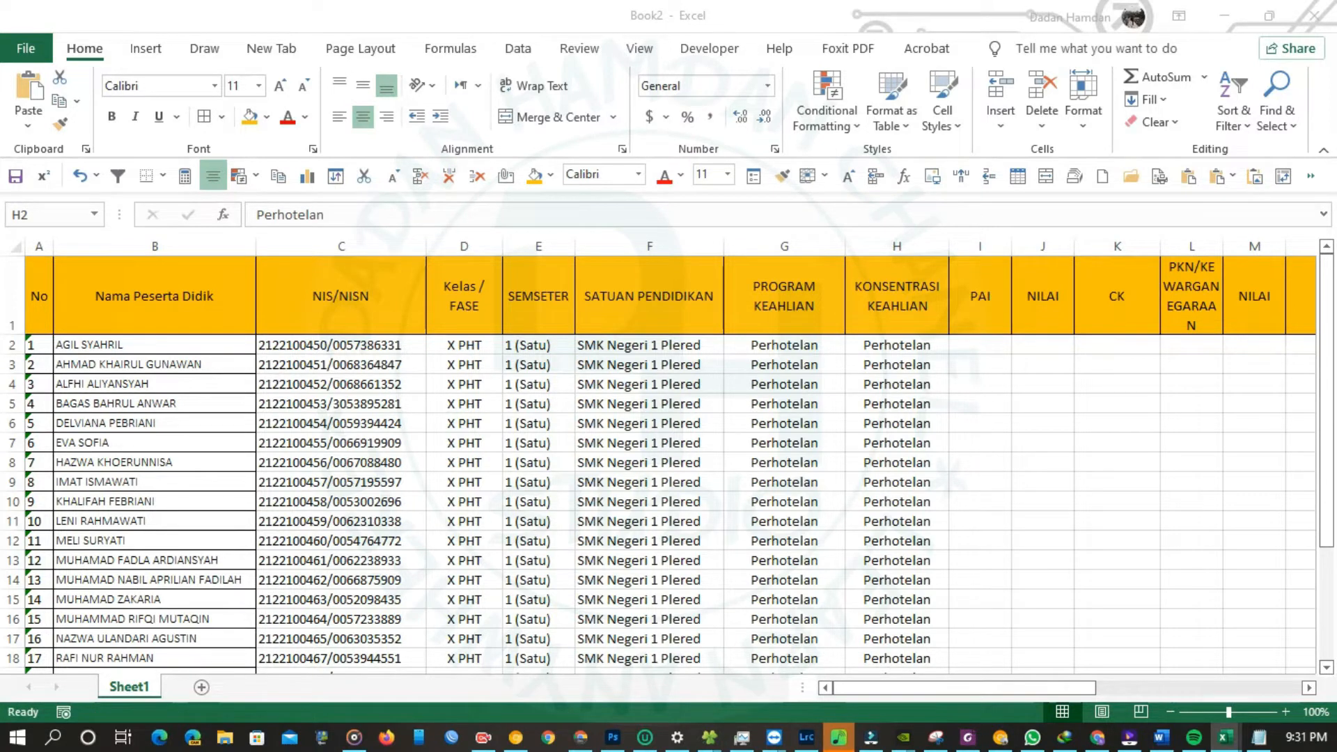
- Try pasting the PAI grades from the source list starting at I2, and undo the paste
{"action": "key", "text": "ctrl+c"}
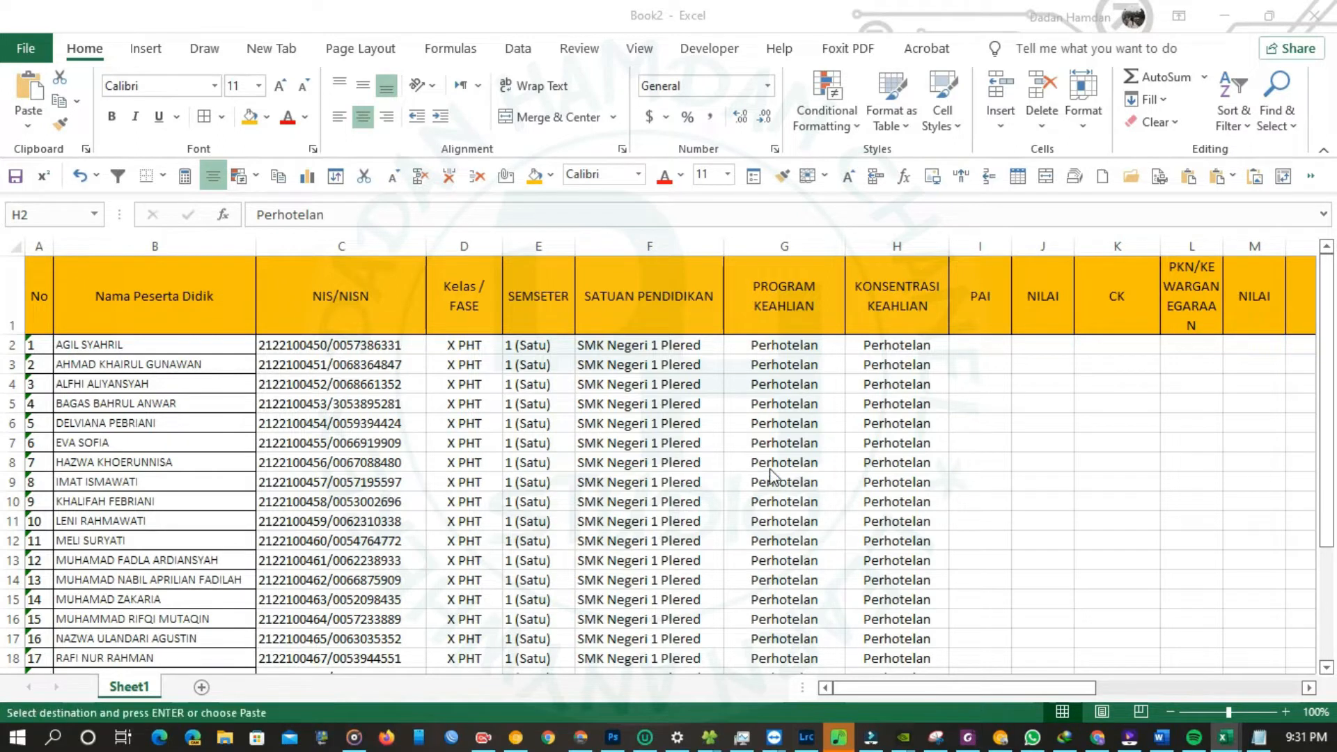
{"action": "left_click", "coordinate": [951, 372]}
{"action": "left_click", "coordinate": [979, 343]}
{"action": "key", "text": "ctrl+v"}
{"action": "scroll", "coordinate": [1012, 353], "scroll_direction": "down", "scroll_amount": 4}
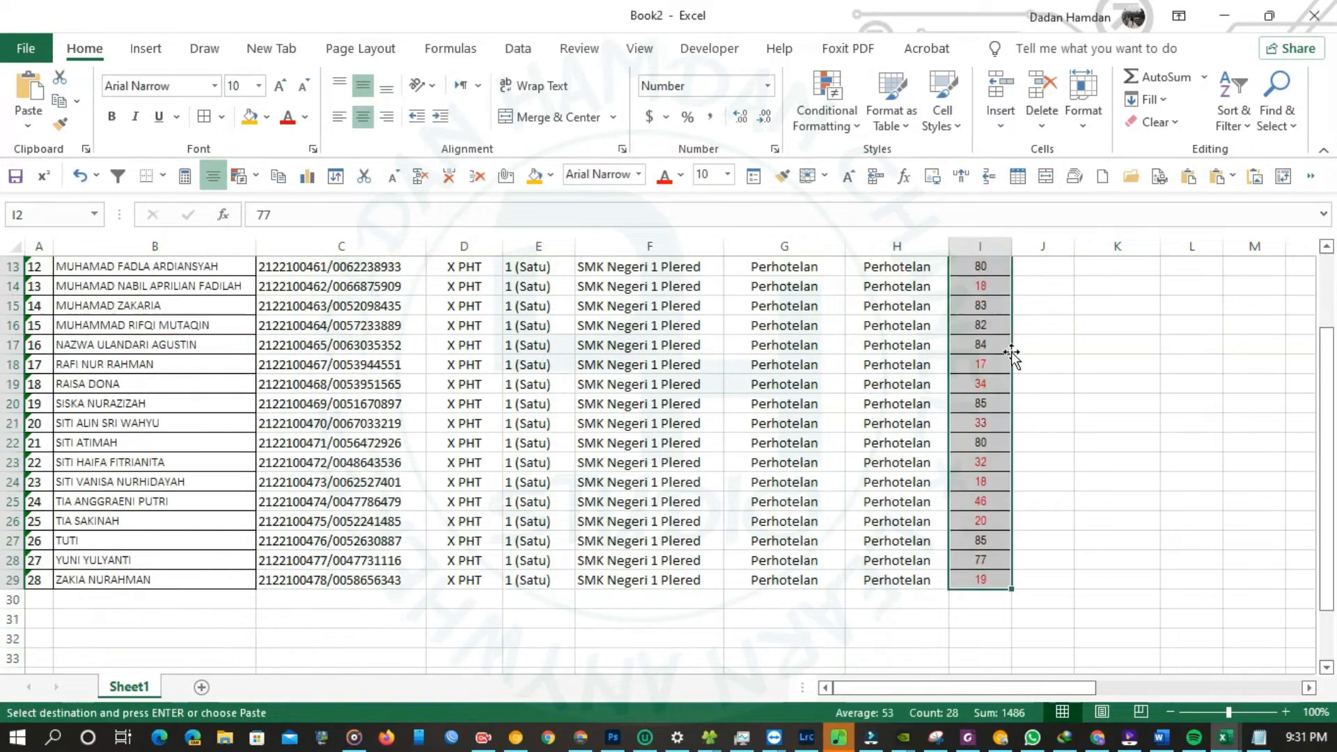
{"action": "scroll", "coordinate": [1012, 352], "scroll_direction": "up", "scroll_amount": 4}
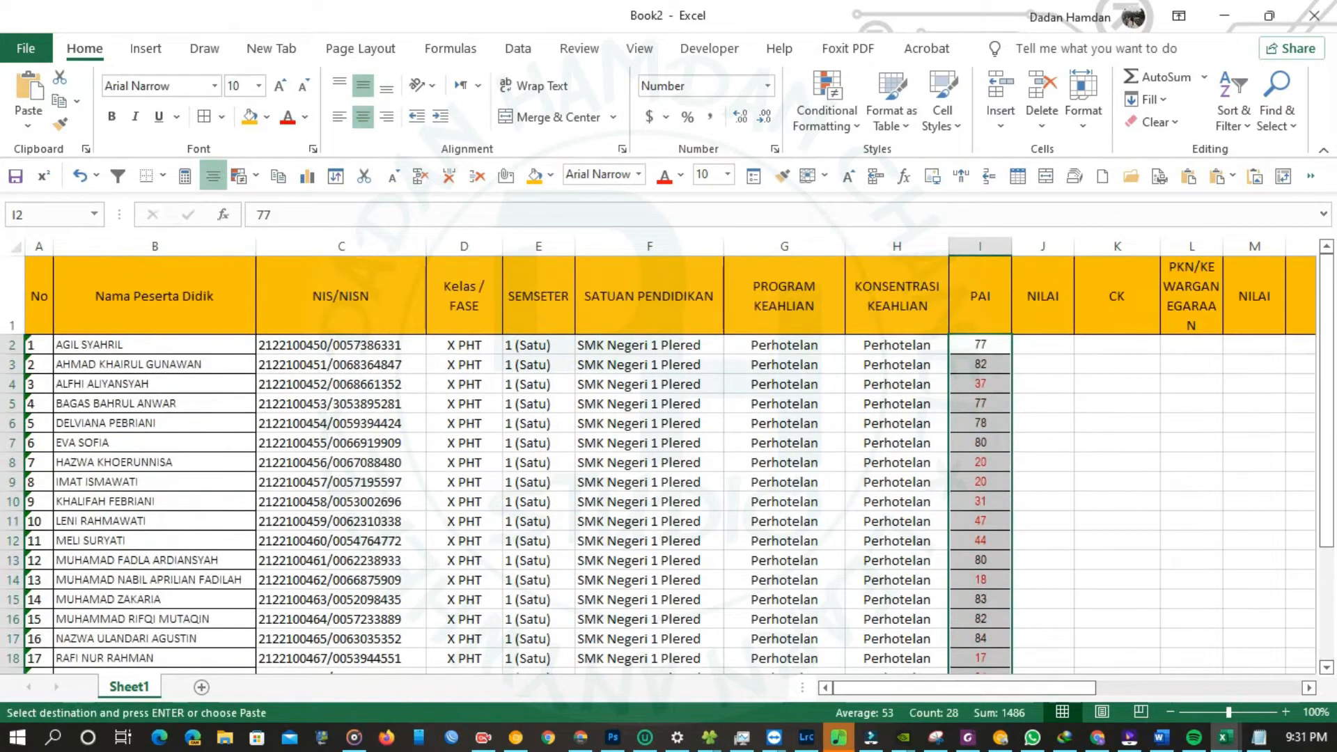
{"action": "key", "text": "alt+Tab"}
{"action": "key", "text": "alt+Tab"}
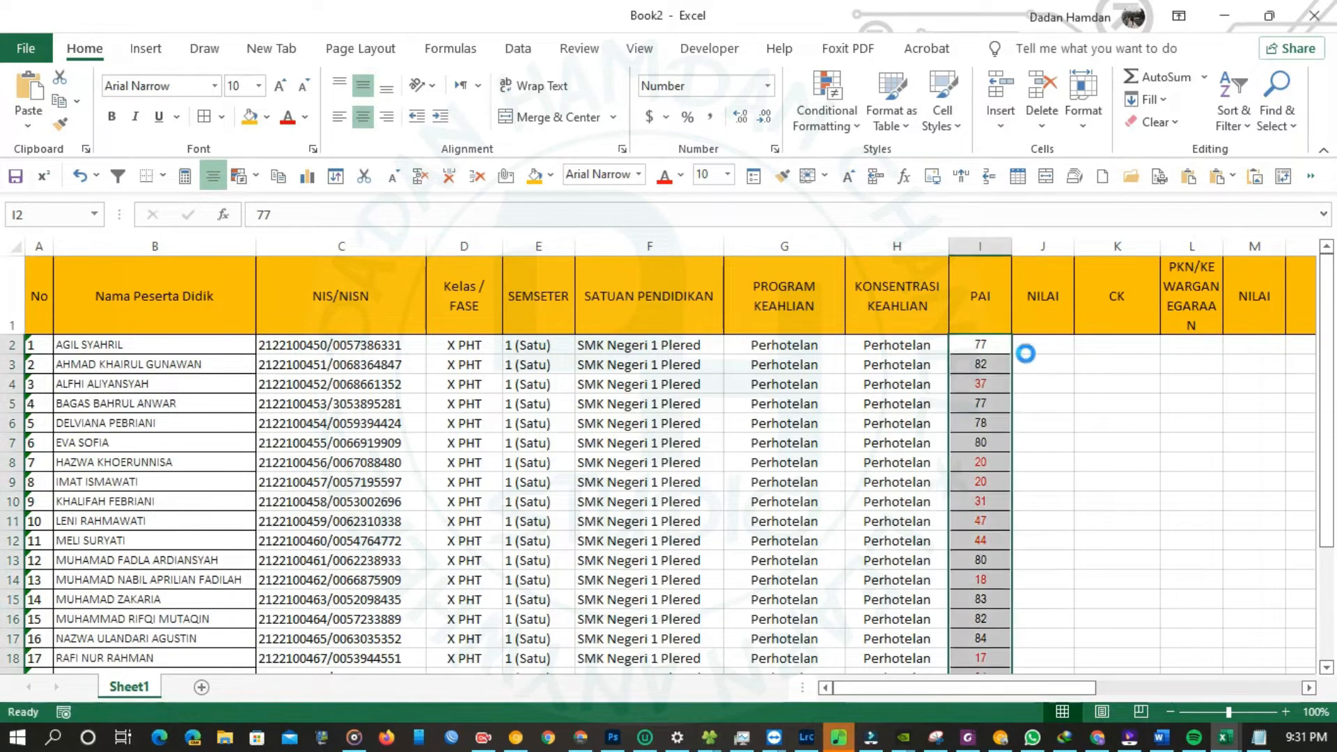
{"action": "key", "text": "ctrl+z"}
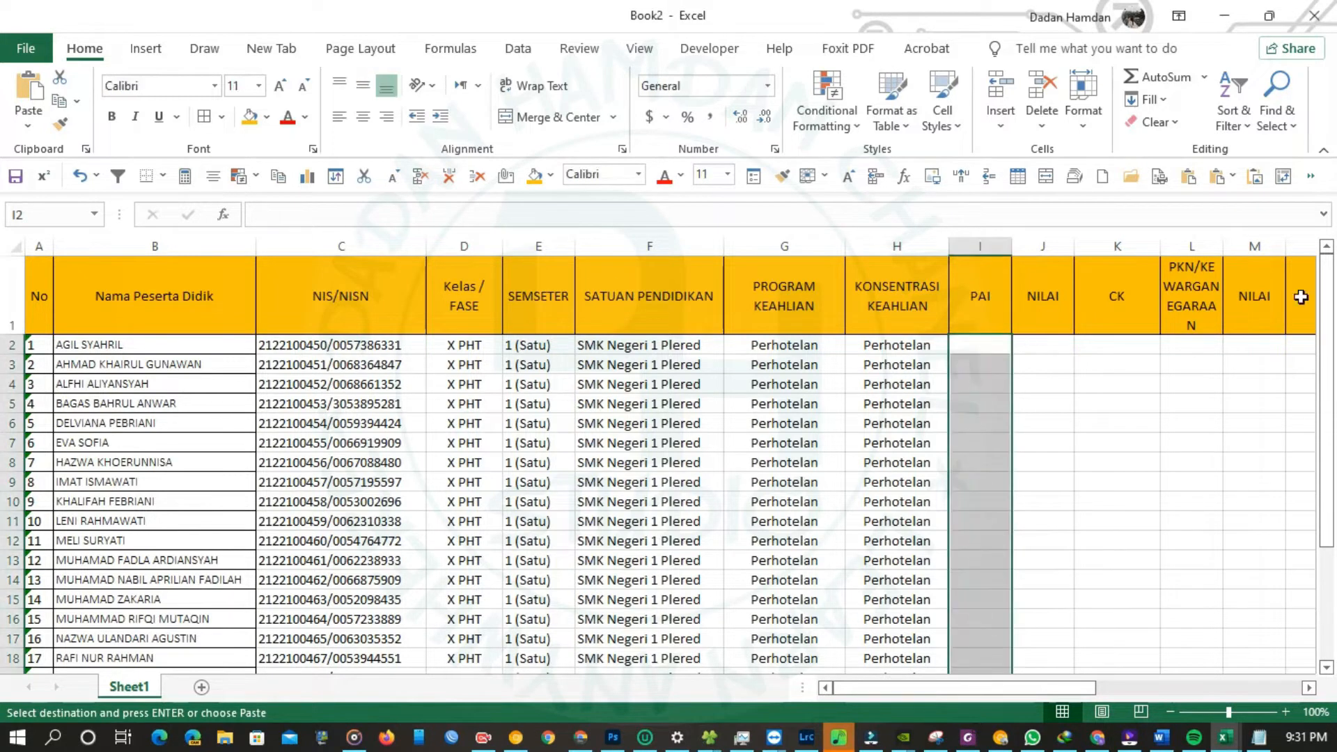
- Delete the NILAI column J beside the PAI column
{"action": "left_click", "coordinate": [1037, 296]}
{"action": "left_click", "coordinate": [1042, 244]}
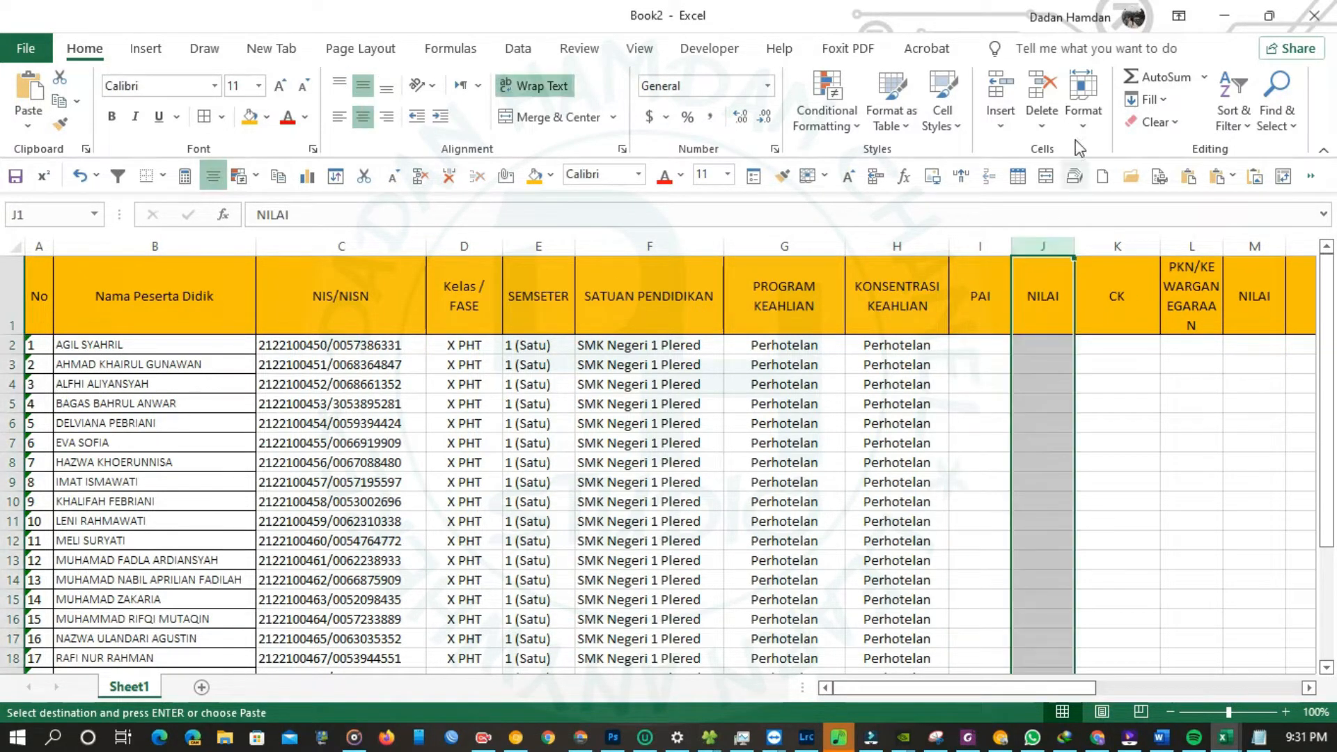
{"action": "left_click", "coordinate": [1041, 89]}
{"action": "left_click", "coordinate": [987, 357]}
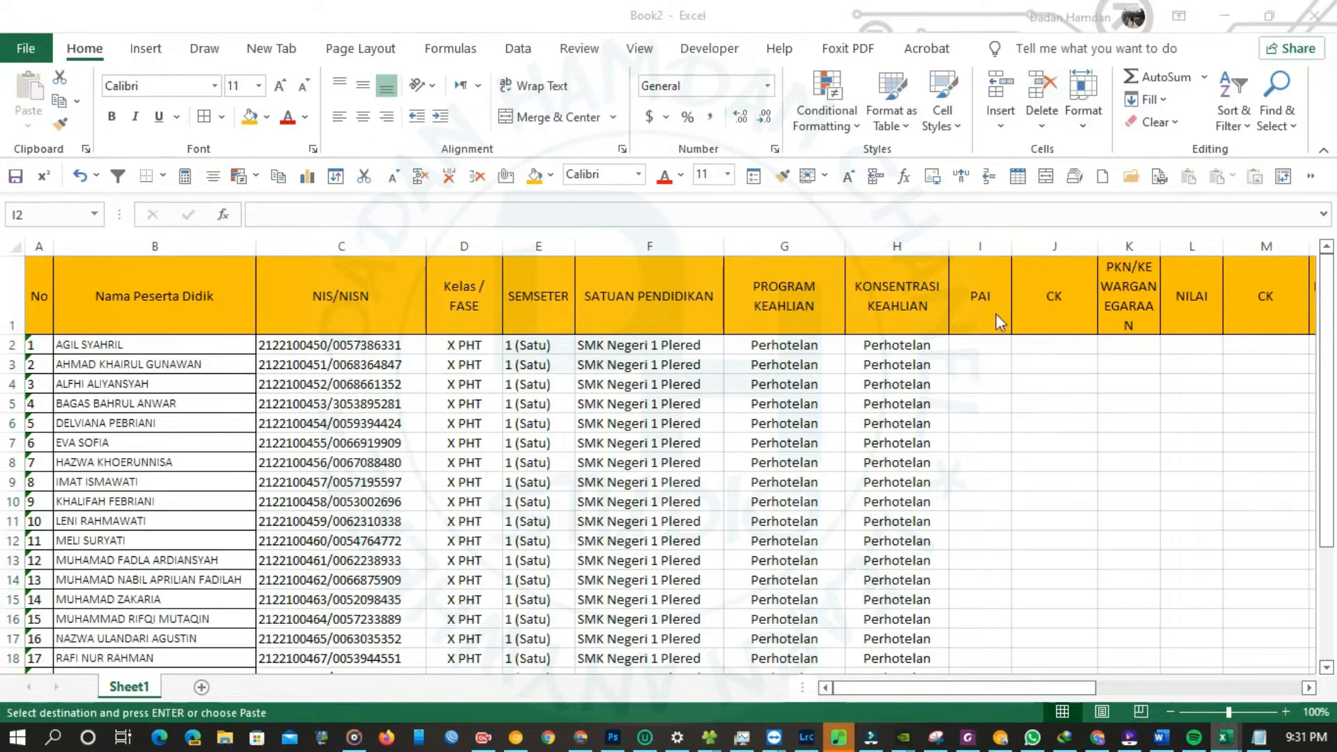
- Rename the header in I1 as NILAI PAI and paste the PAI grades from the source list starting at I2
{"action": "left_click", "coordinate": [975, 299]}
{"action": "double_click", "coordinate": [974, 299]}
{"action": "type", "text": "NILAI"}
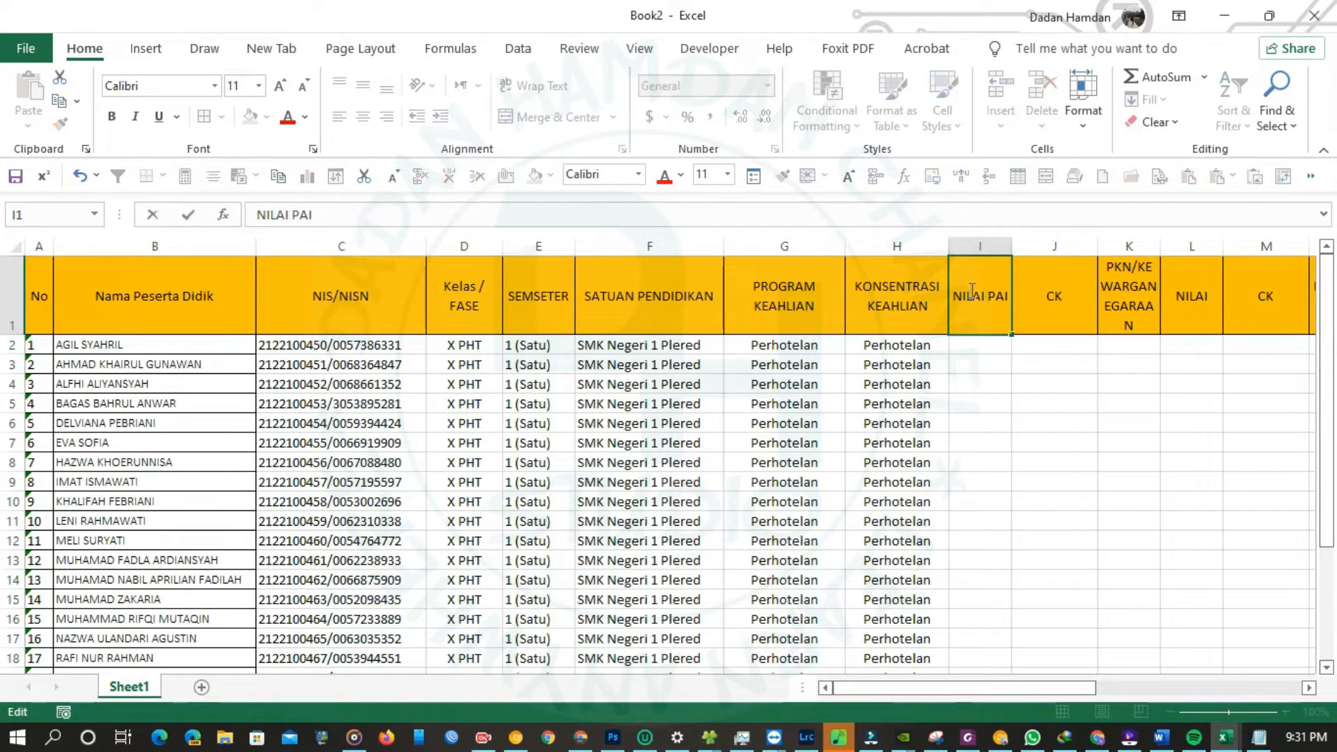
{"action": "left_click", "coordinate": [986, 341]}
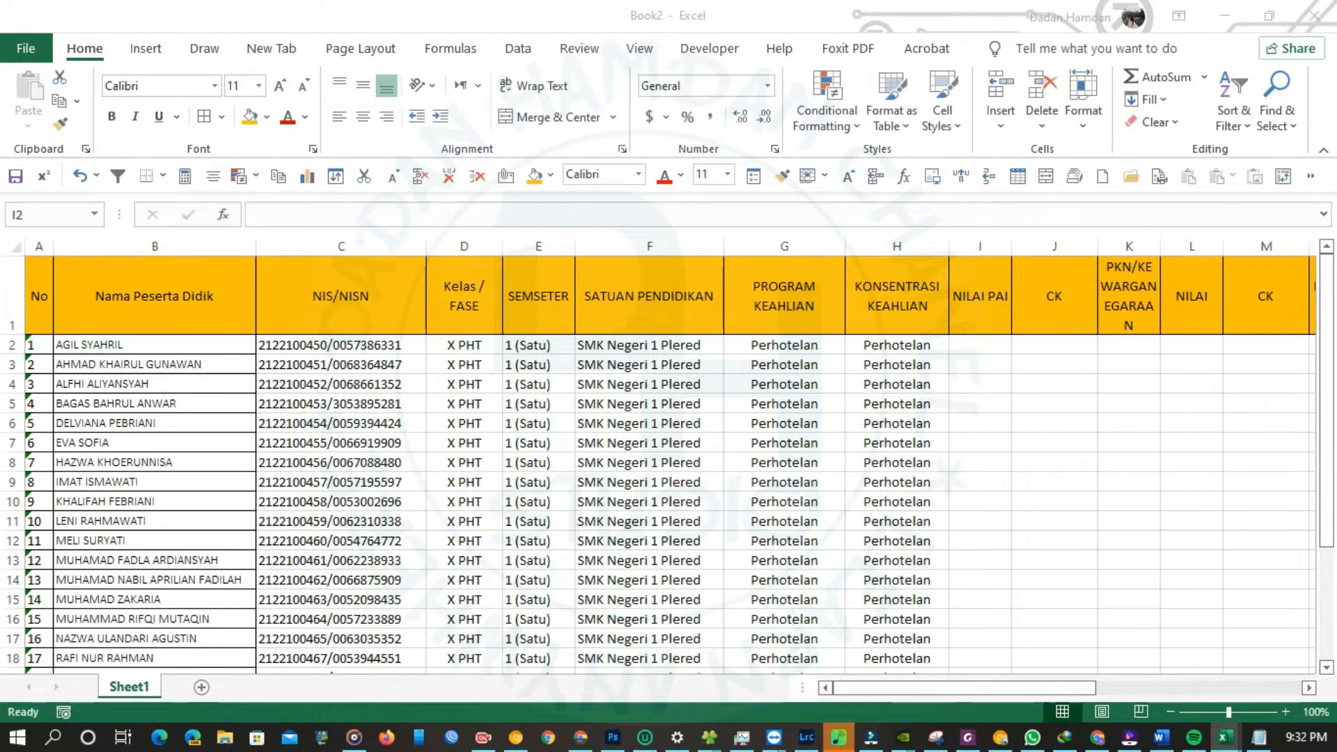
{"action": "left_click", "coordinate": [981, 345]}
{"action": "key", "text": "ctrl+v"}
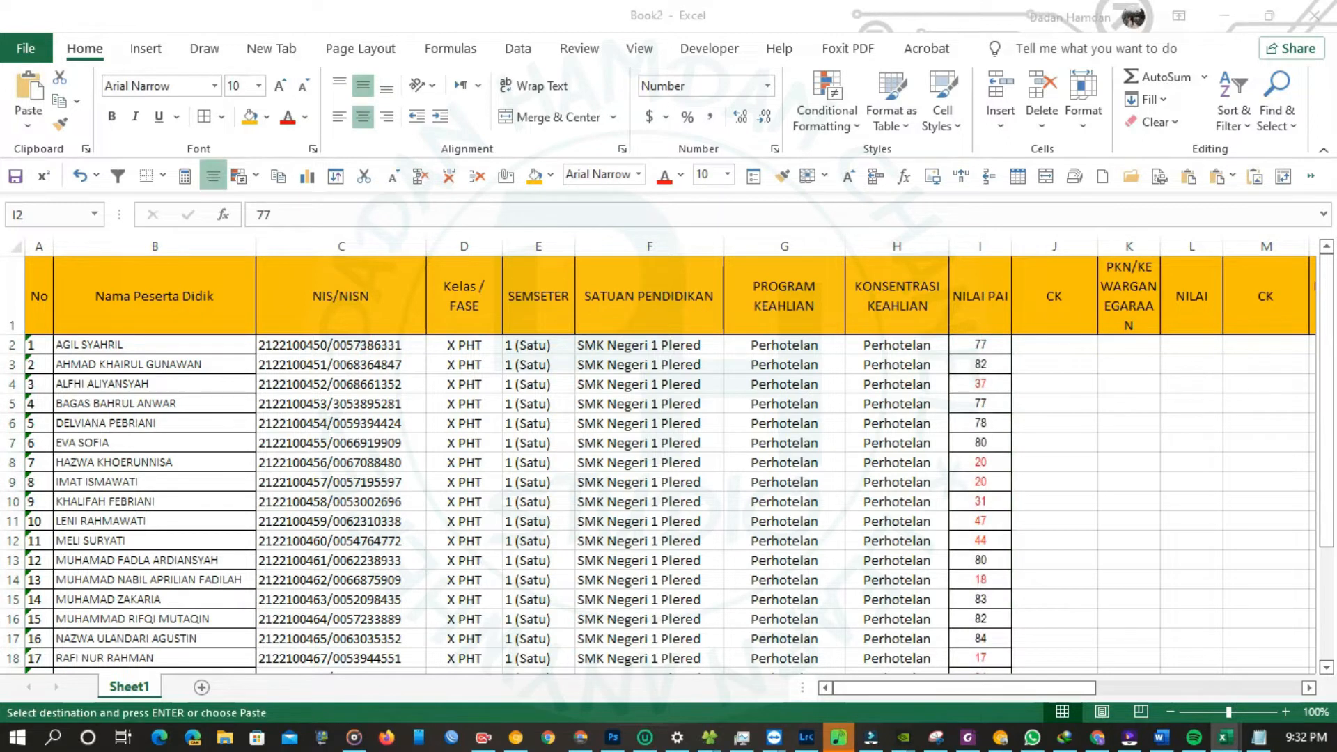
- Paste the PAI competency descriptions from the source list into the CK column starting at J2
{"action": "key", "text": "alt+Tab"}
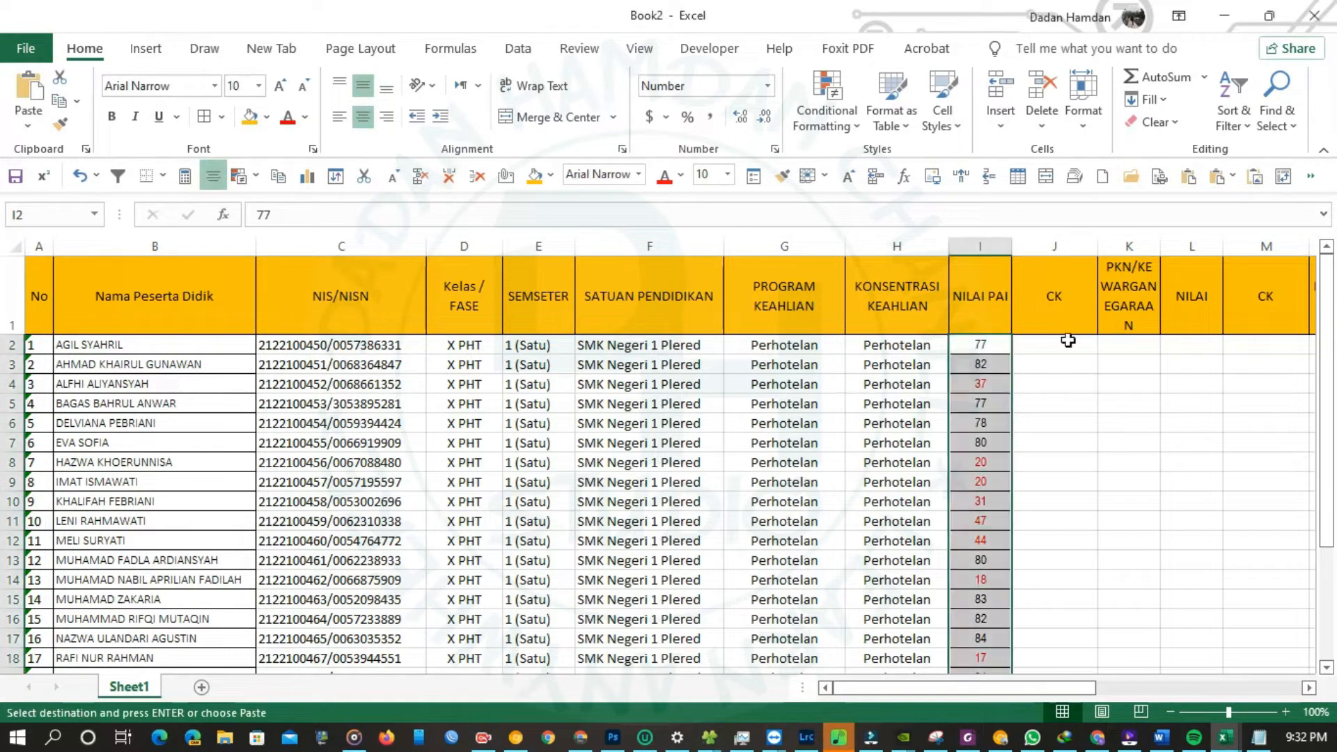
{"action": "left_click", "coordinate": [1064, 343]}
{"action": "key", "text": "ctrl+v"}
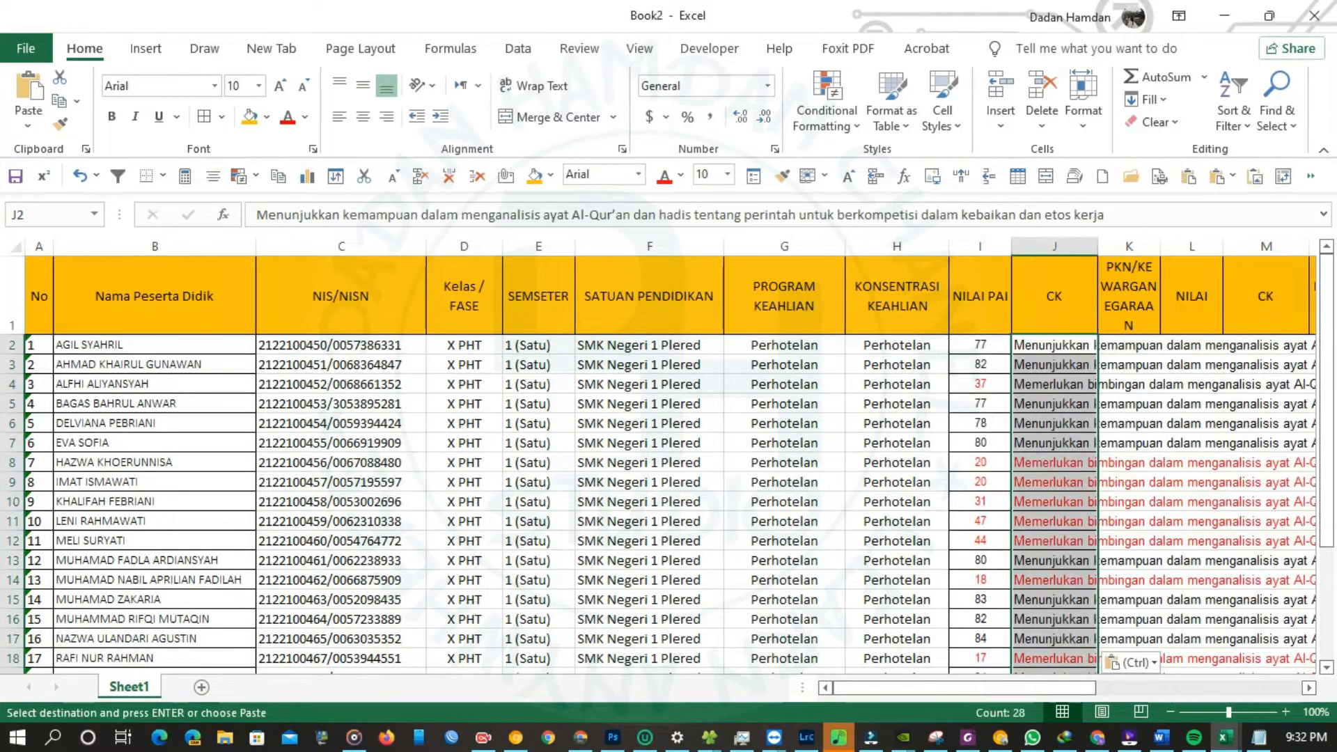
{"action": "key", "text": "alt+Tab"}
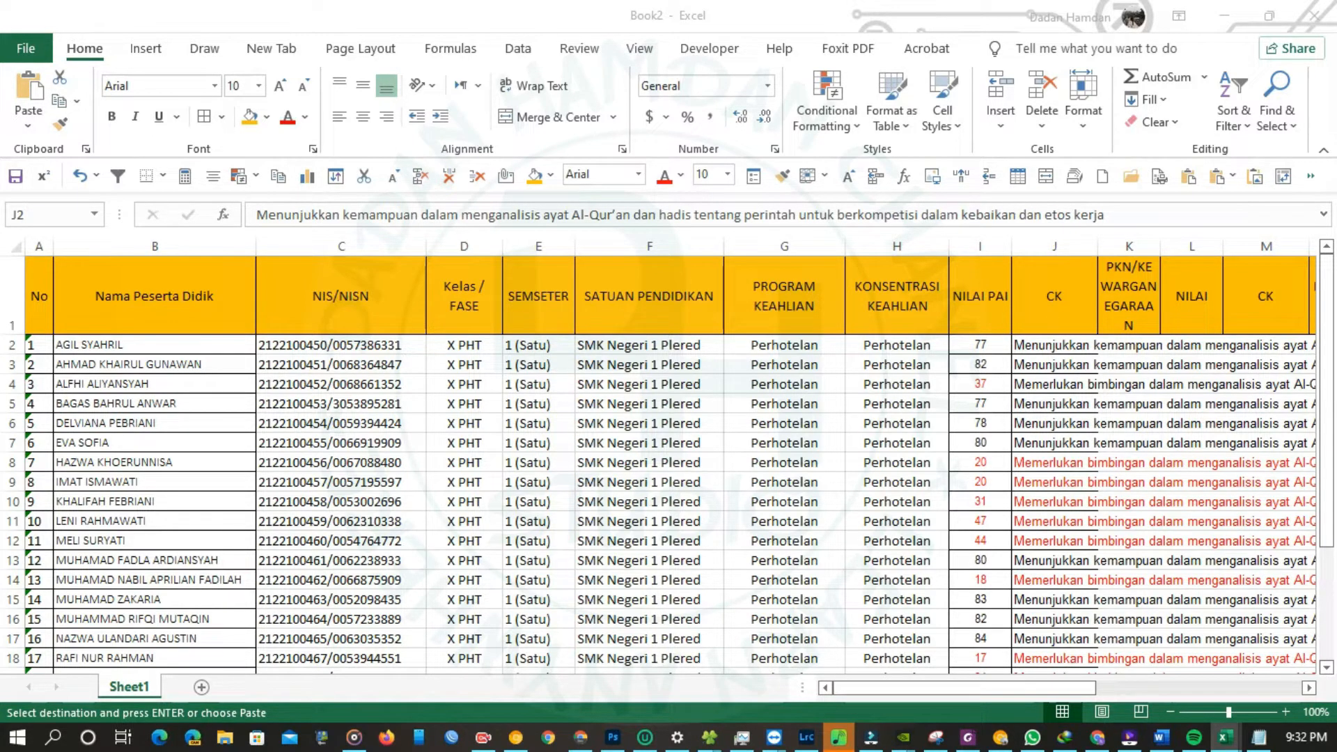
- Insert a column before PKN/KEWARGANEGARAAN and enter CK2 as its header in K1
{"action": "left_click", "coordinate": [1059, 294]}
{"action": "left_click", "coordinate": [1129, 247]}
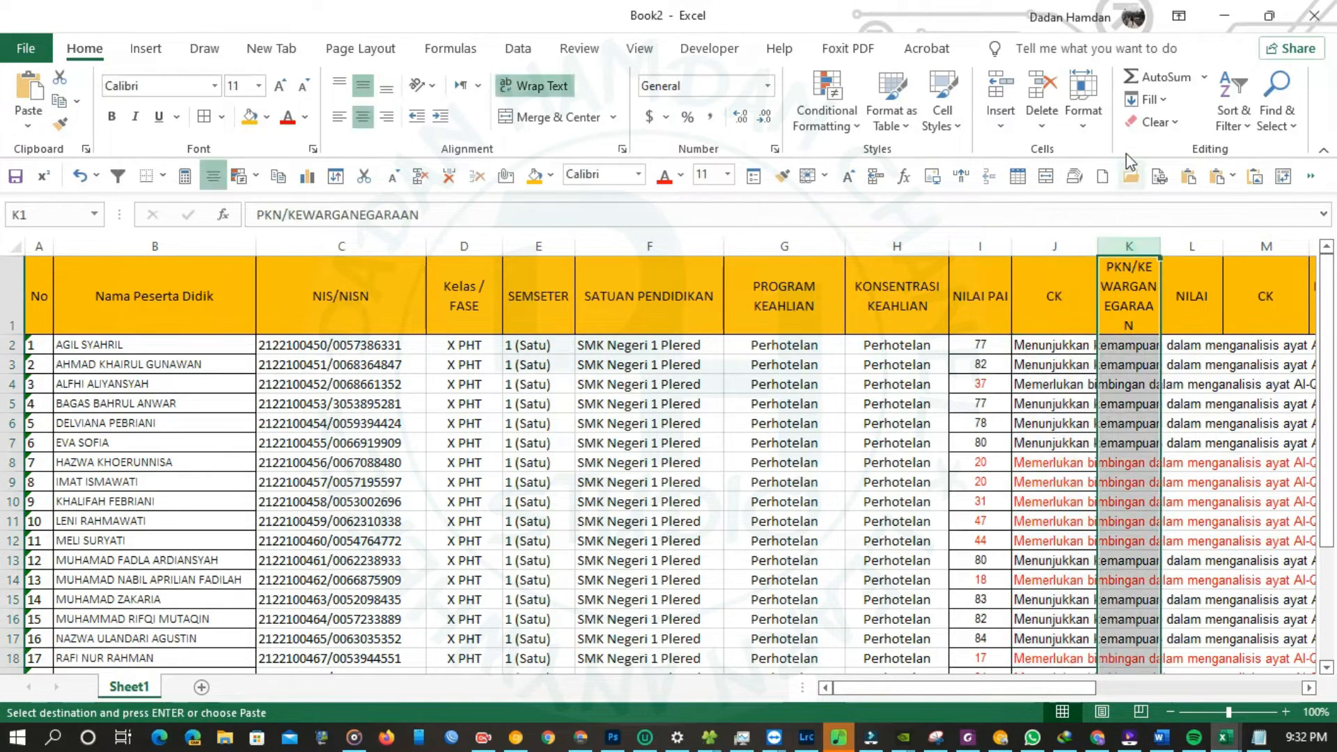
{"action": "left_click", "coordinate": [1001, 89]}
{"action": "double_click", "coordinate": [1142, 293]}
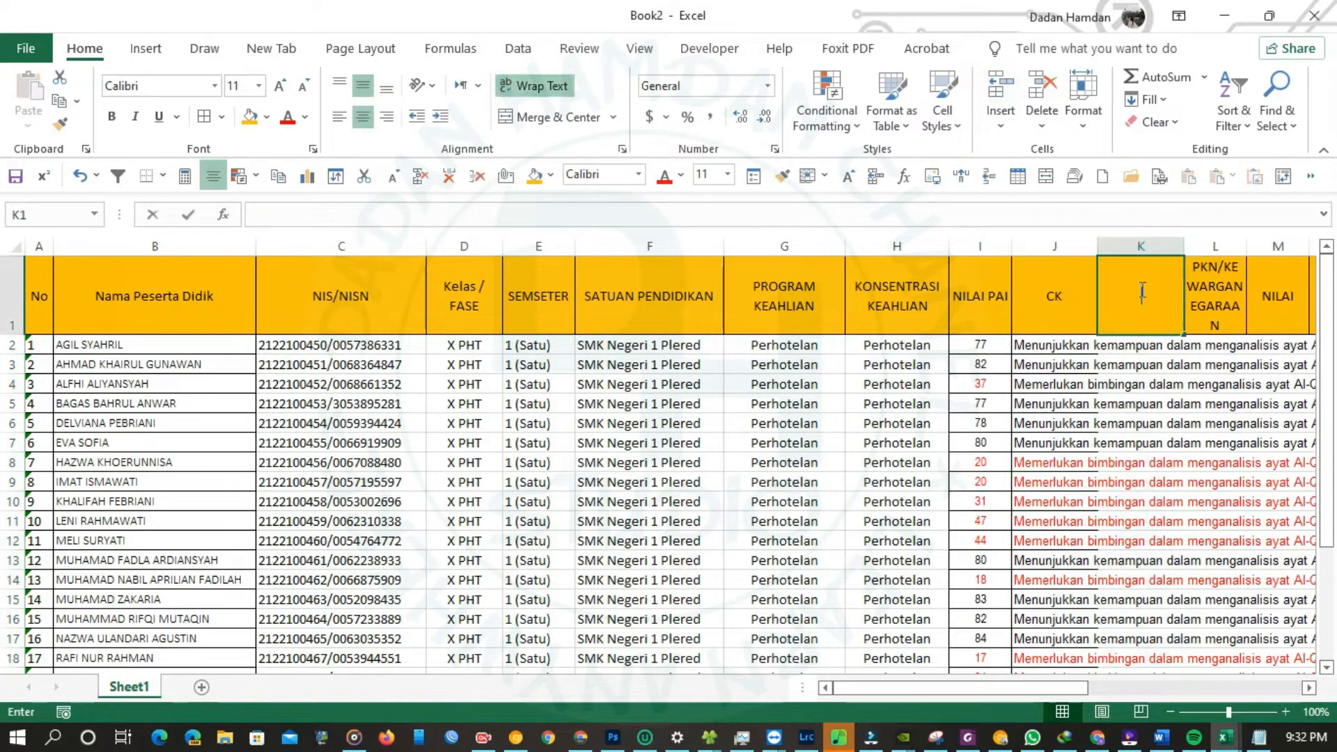
{"action": "type", "text": "CK2"}
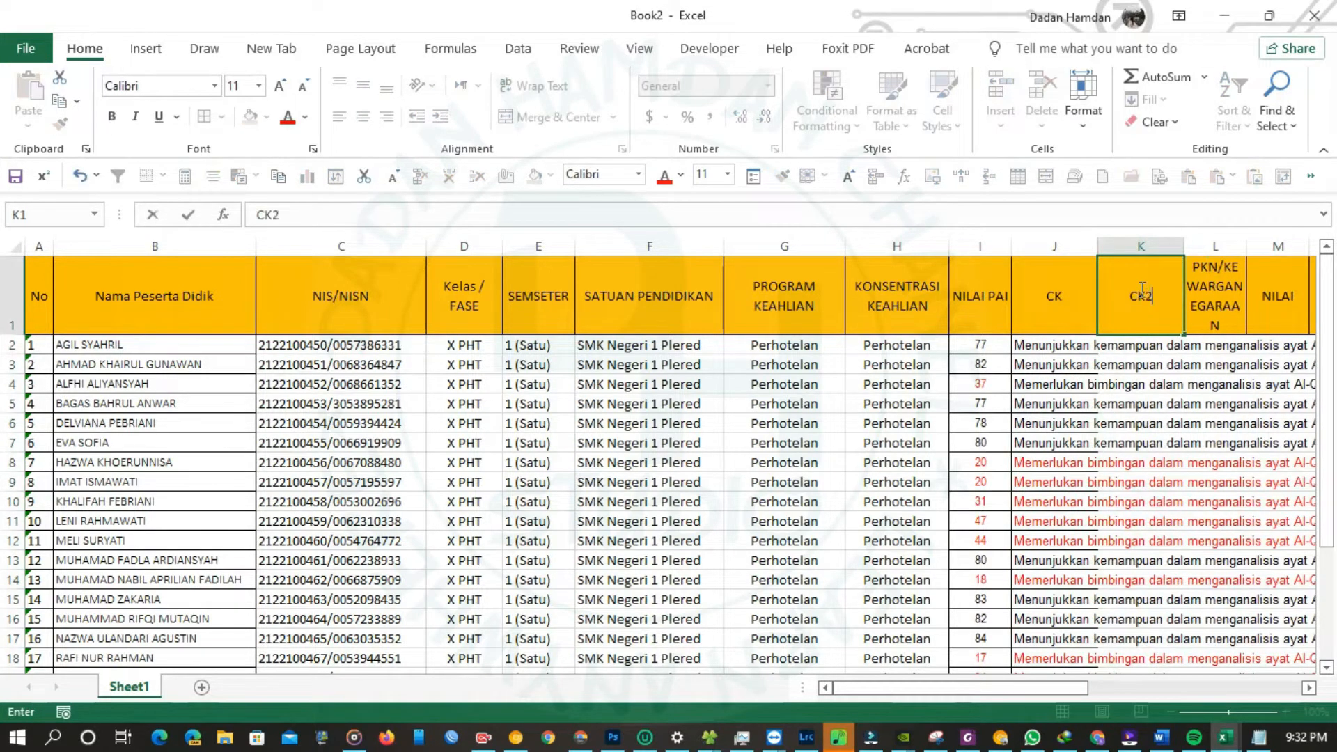
{"action": "left_click", "coordinate": [1153, 421]}
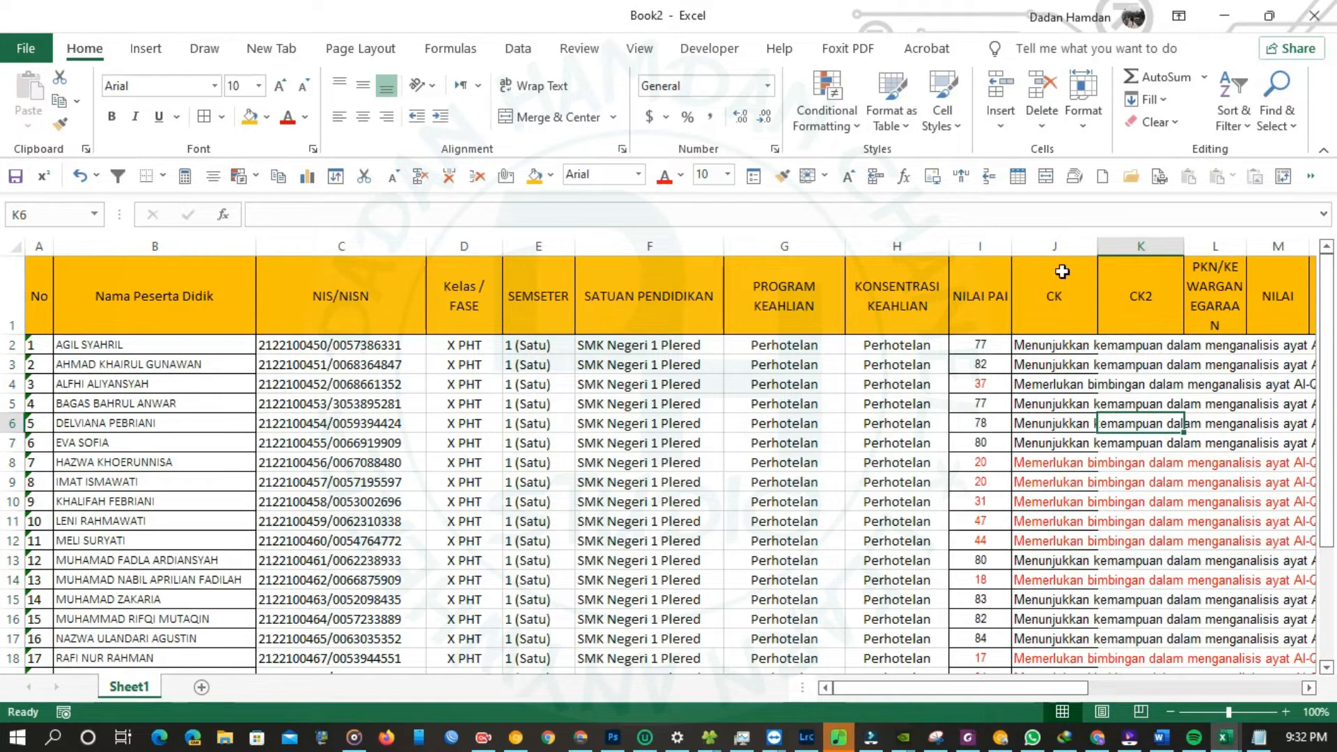
{"action": "left_click", "coordinate": [1055, 246]}
{"action": "left_click", "coordinate": [555, 97]}
{"action": "left_click", "coordinate": [555, 97]}
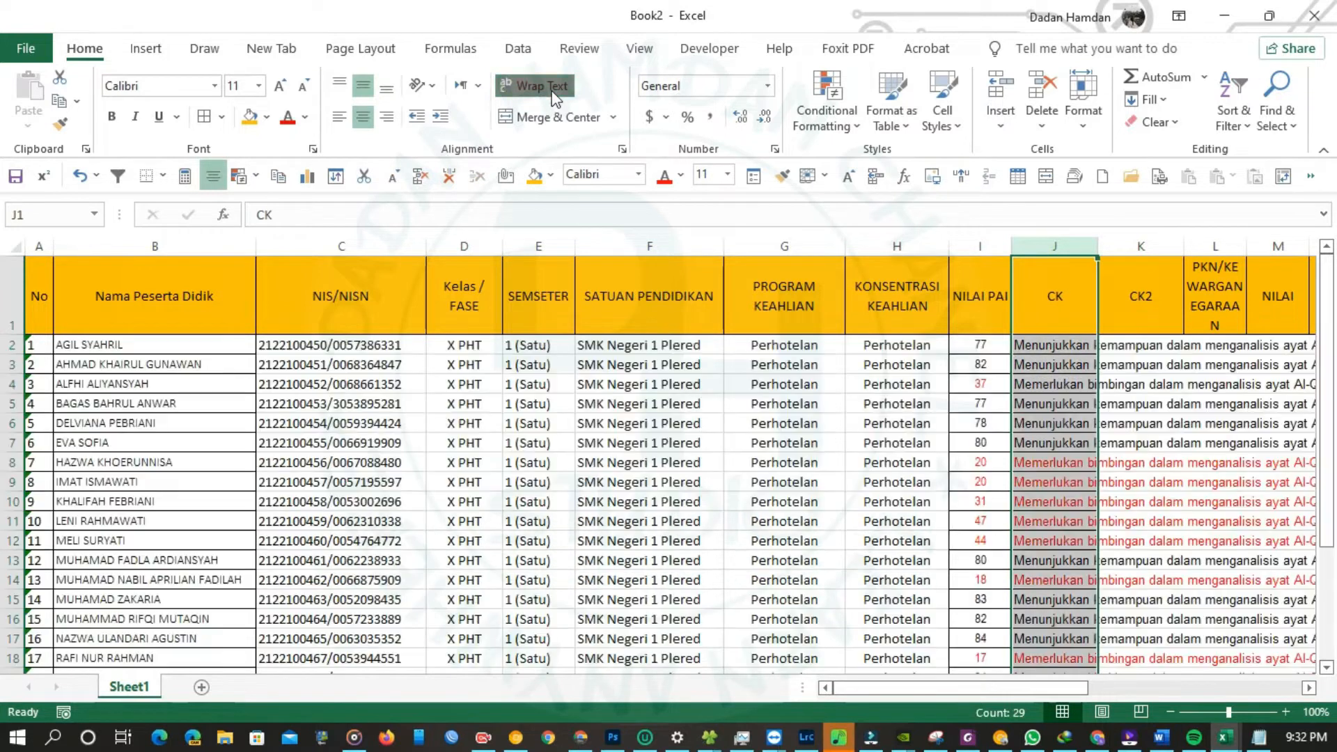
- Paste the PKN grades from the source list into the PKN/KEWARGANEGARAAN column starting at L2
{"action": "left_click", "coordinate": [1207, 345]}
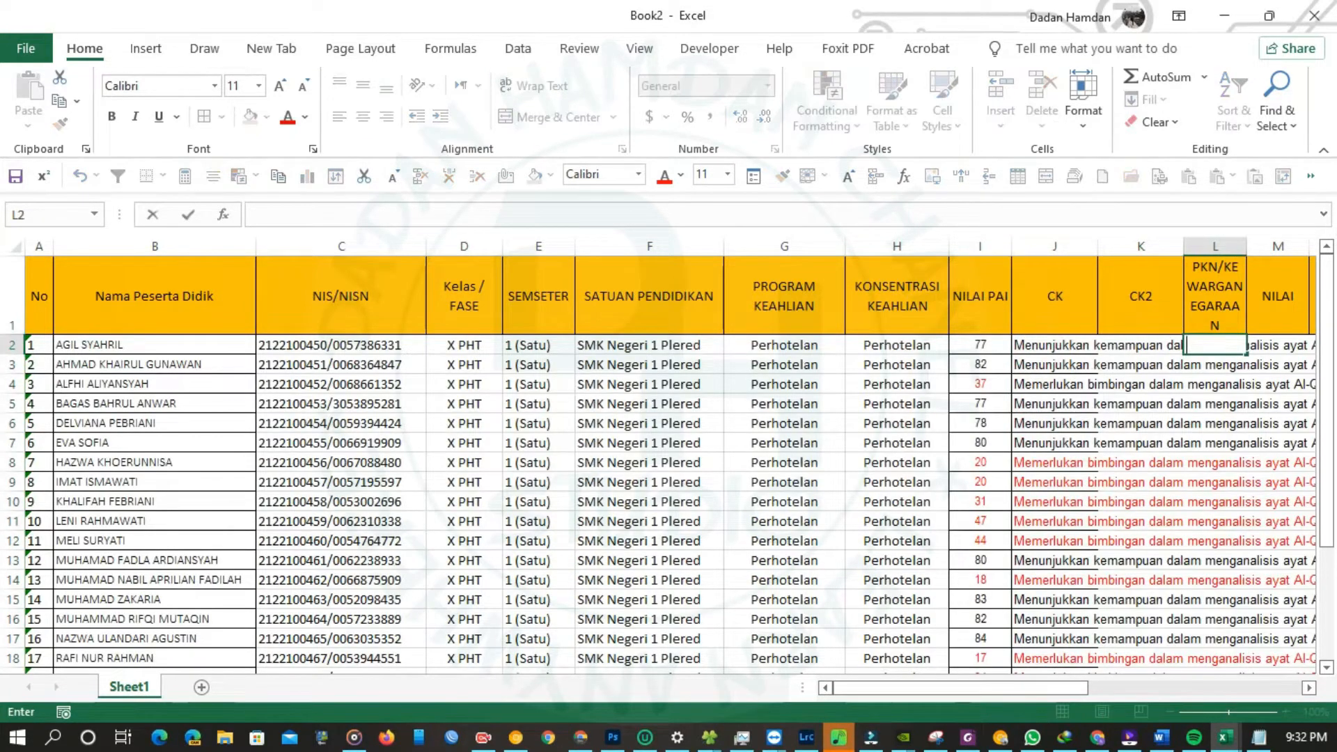
{"action": "key", "text": "Escape"}
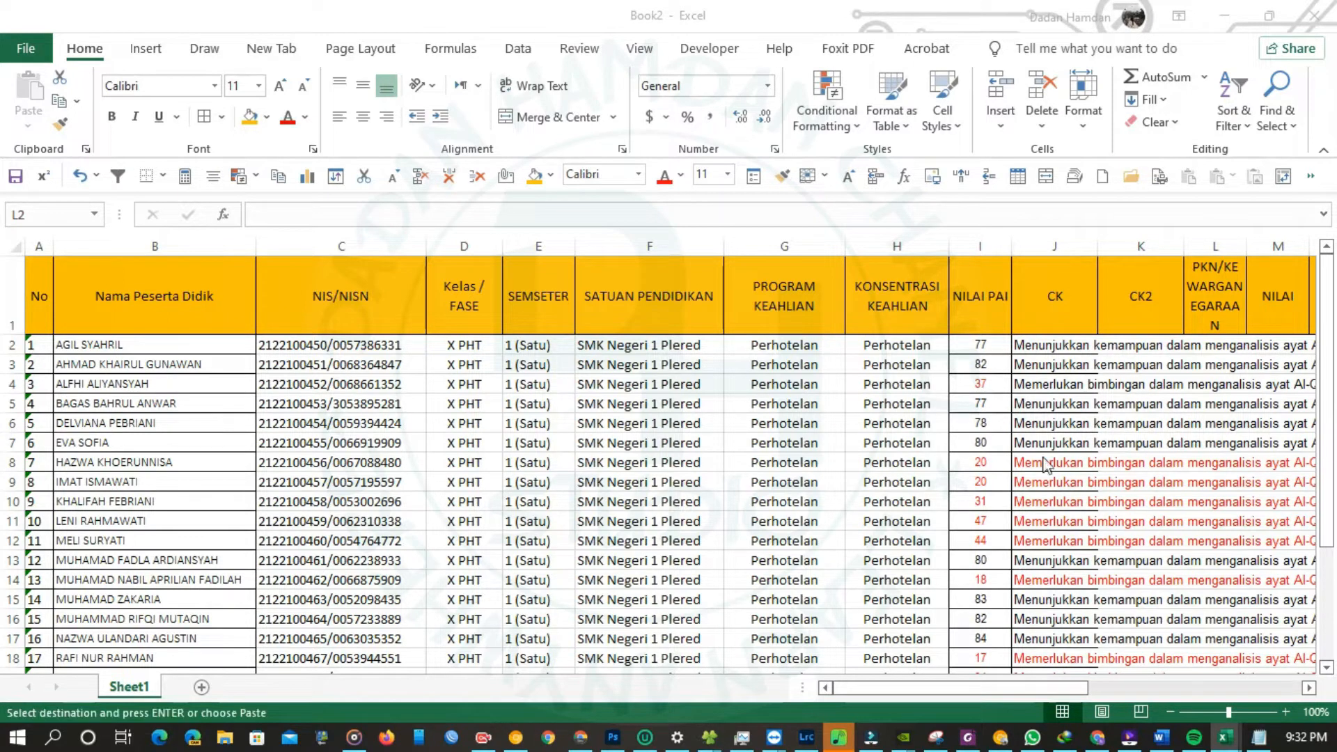
{"action": "left_click", "coordinate": [1214, 344]}
{"action": "key", "text": "ctrl+v"}
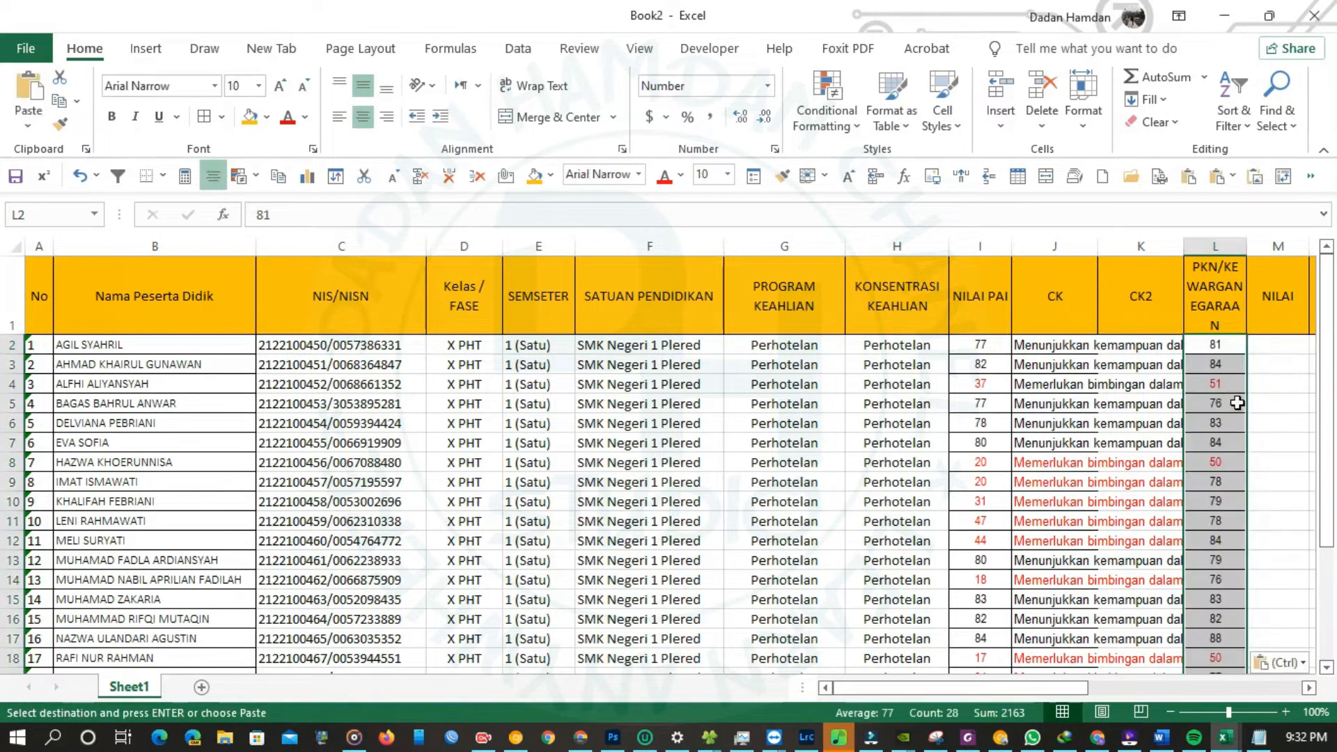
- Copy the CK2 column K and insert the copy before the B.INDONESIA column
{"action": "left_click_drag", "start_coordinate": [1081, 689], "coordinate": [1124, 689]}
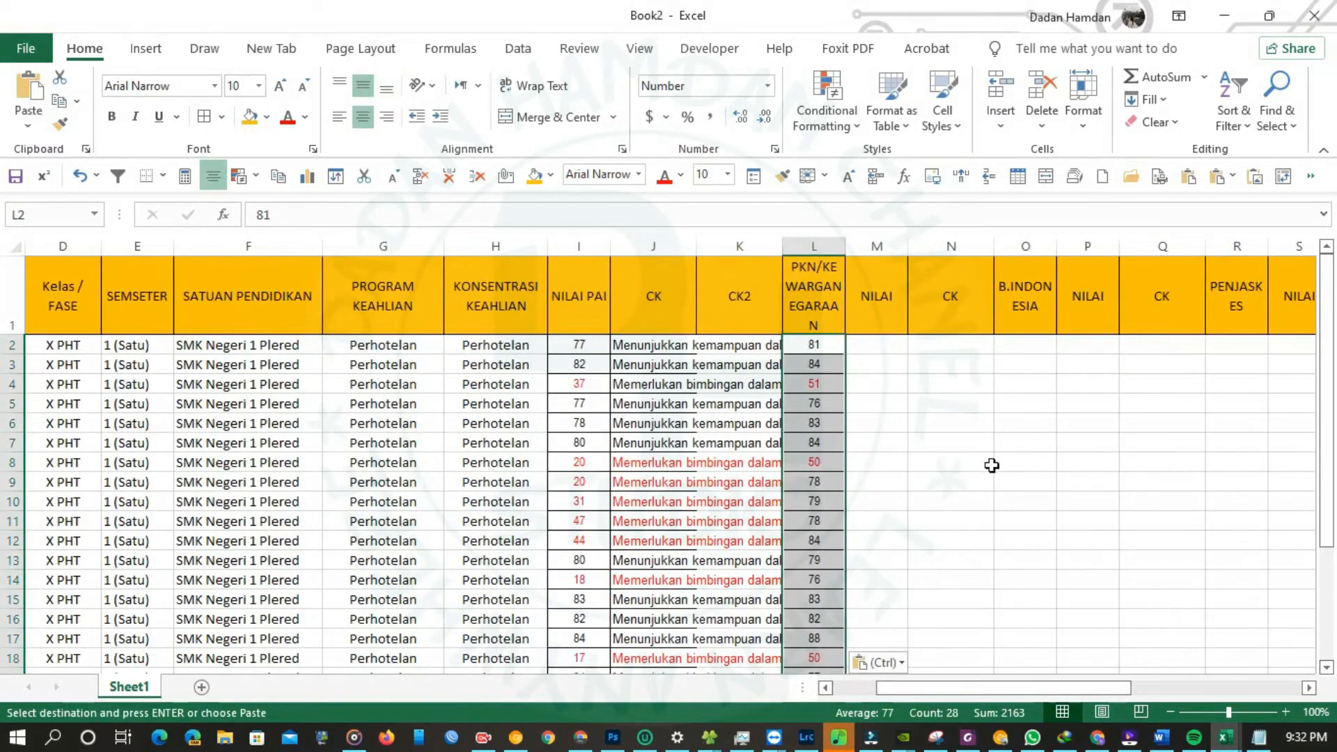
{"action": "left_click", "coordinate": [739, 246]}
{"action": "key", "text": "ctrl+c"}
{"action": "left_click", "coordinate": [1011, 244]}
{"action": "left_click", "coordinate": [1000, 87]}
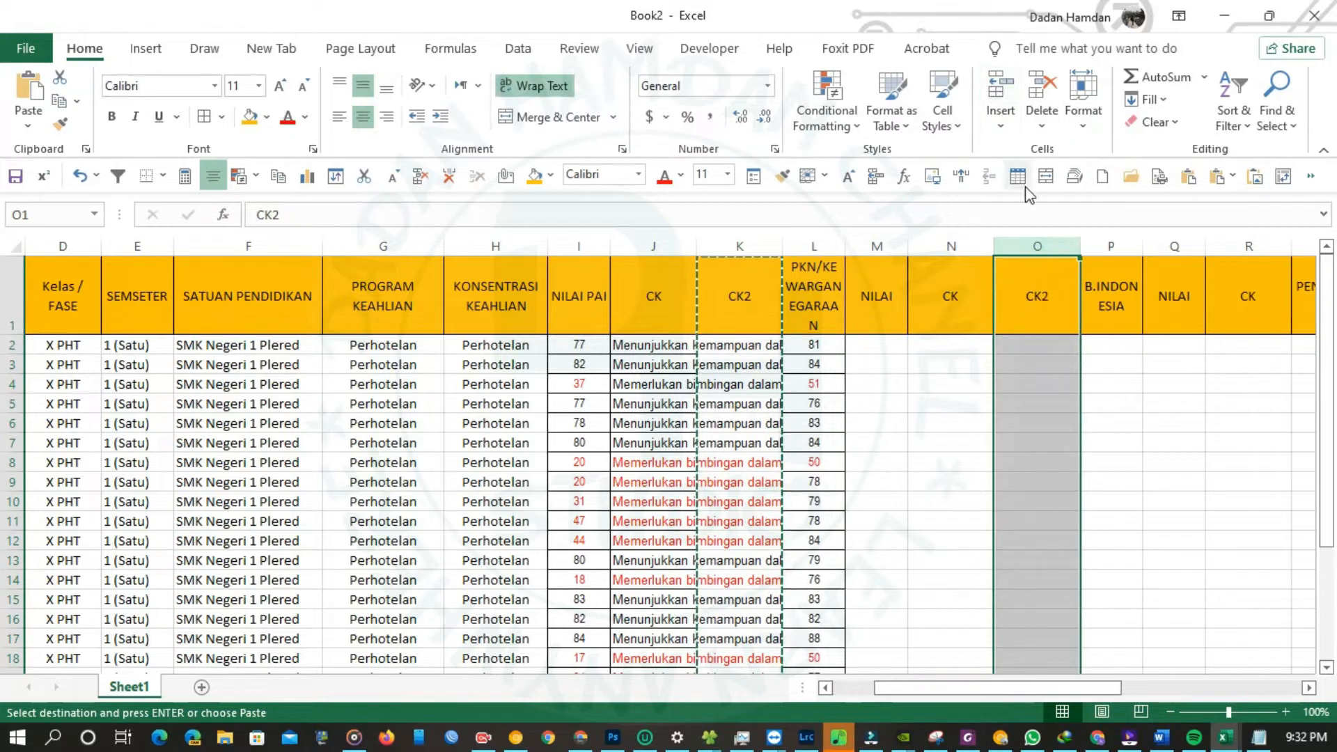
- Delete the NILAI column M beside the PKN/KEWARGANEGARAAN column
{"action": "left_click", "coordinate": [879, 342]}
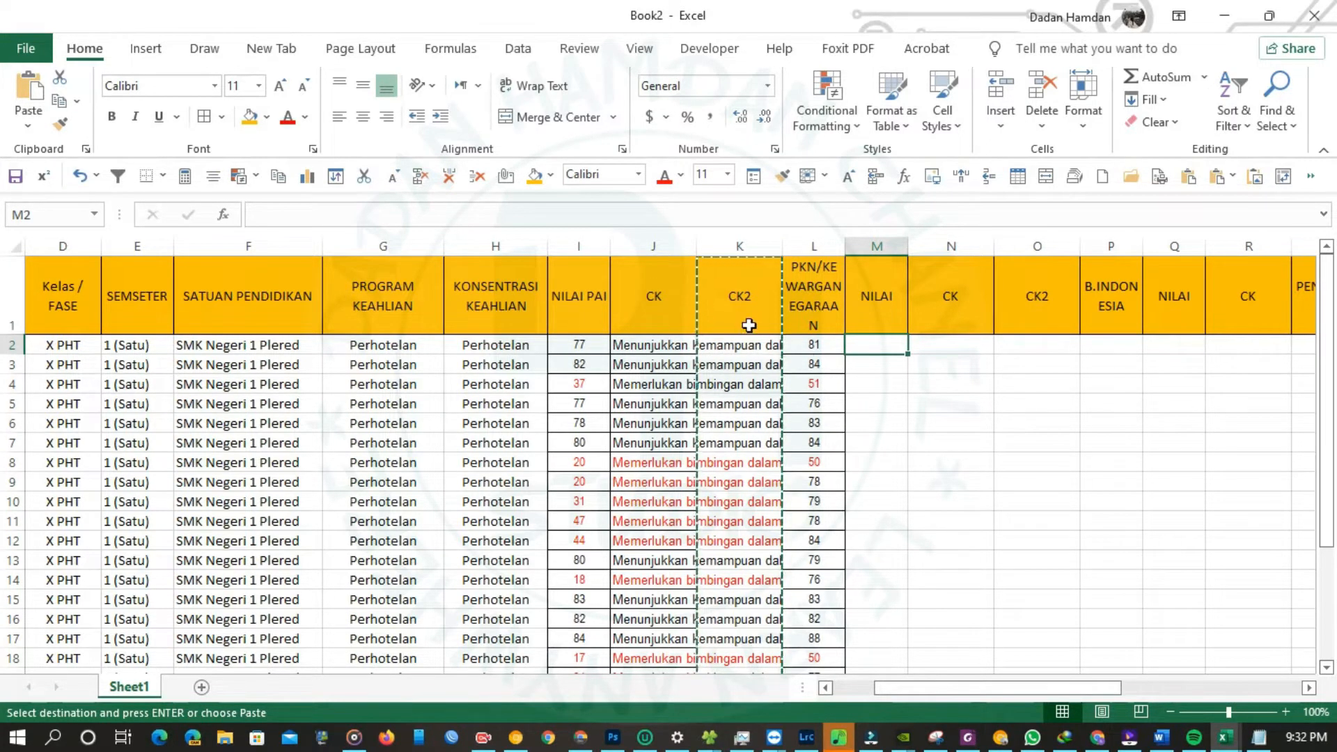
{"action": "key", "text": "alt+Tab"}
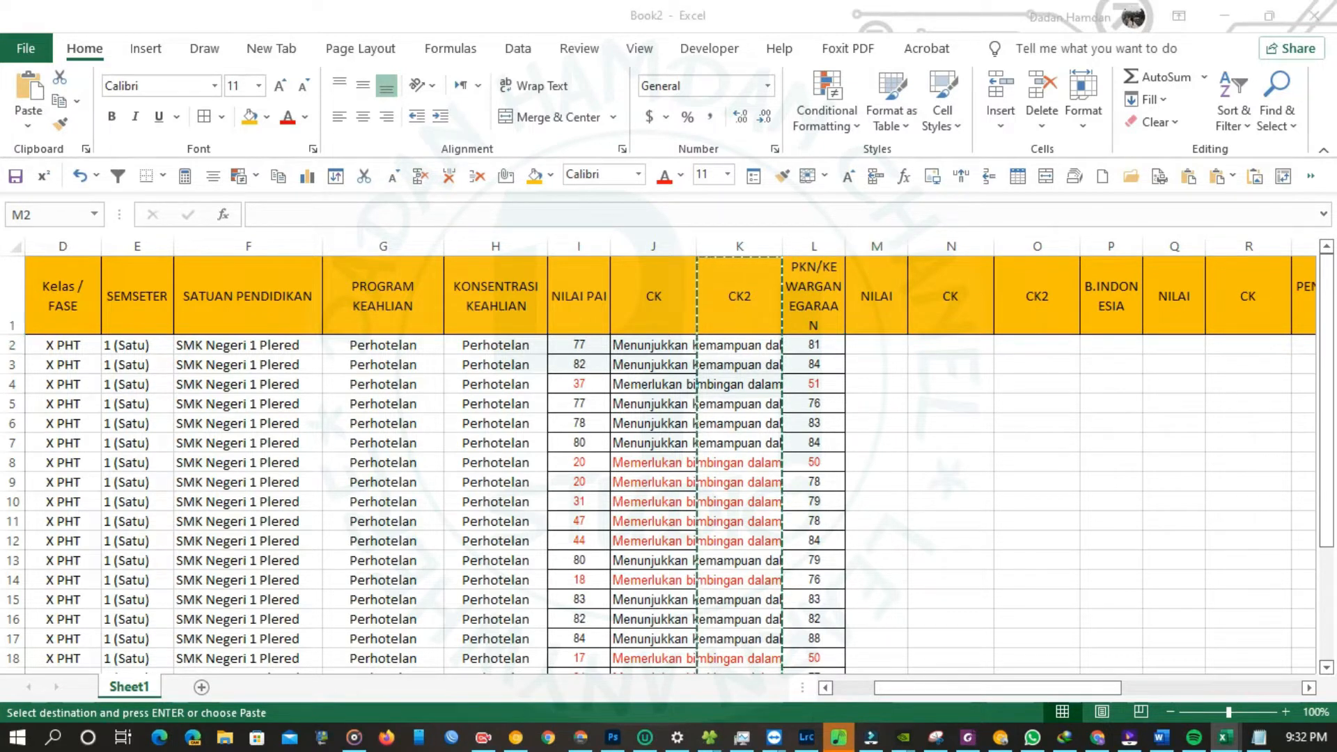
{"action": "left_click", "coordinate": [877, 246]}
{"action": "left_click", "coordinate": [1046, 88]}
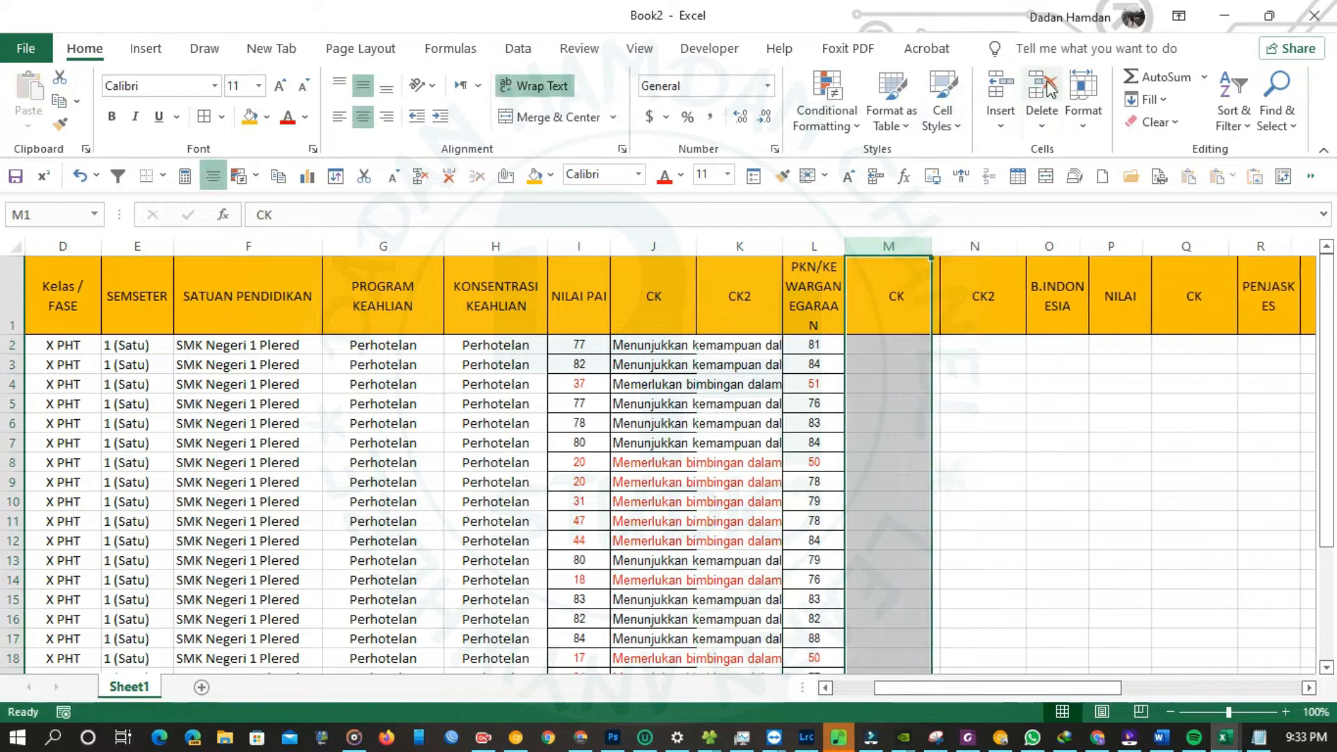
- Paste the PKN competency descriptions from the source list into the CK column starting at M2
{"action": "key", "text": "alt+Tab"}
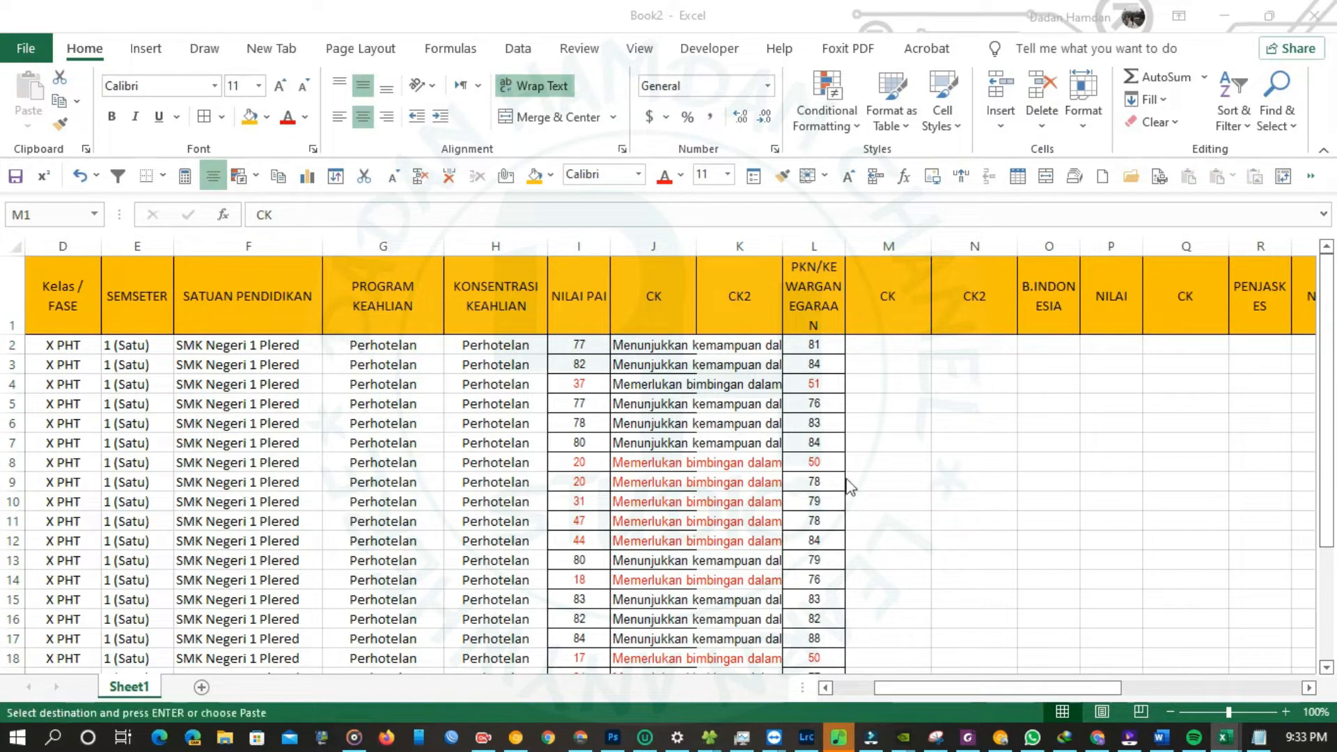
{"action": "key", "text": "alt+Tab"}
{"action": "left_click", "coordinate": [903, 341]}
{"action": "key", "text": "ctrl+v"}
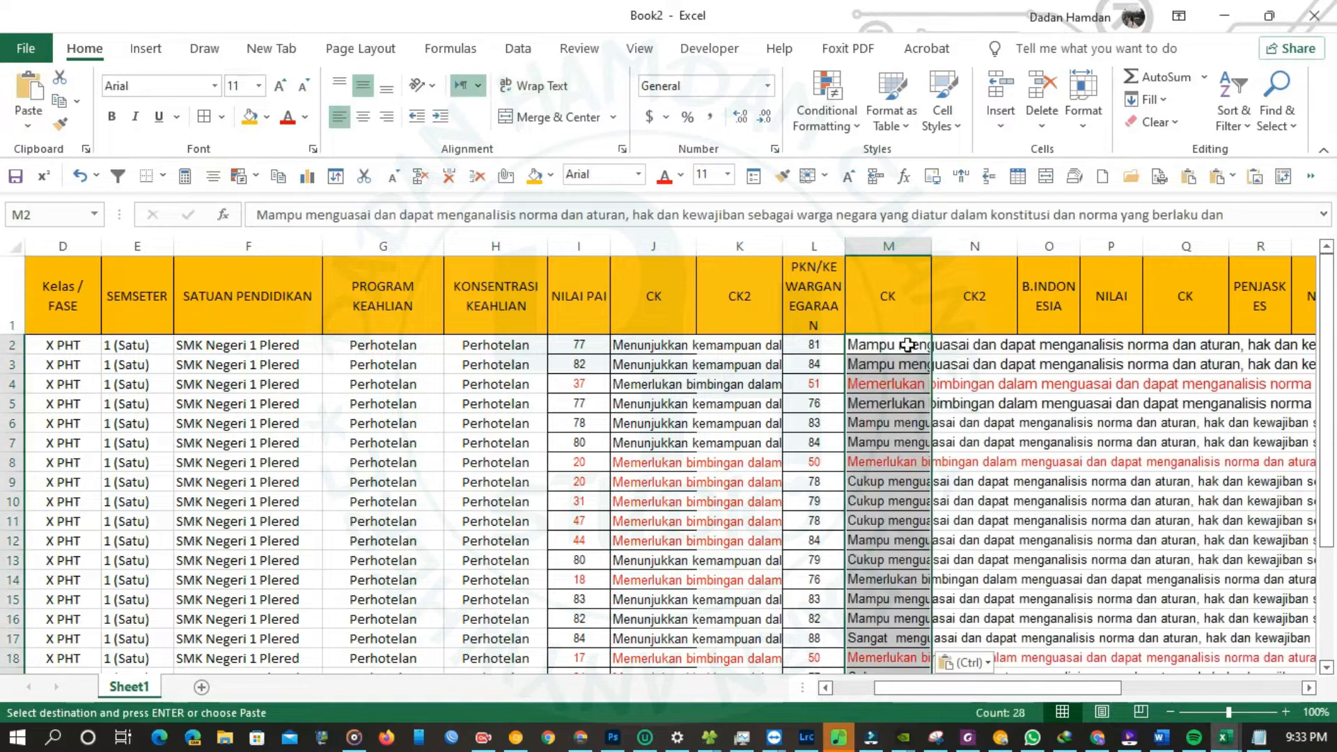
{"action": "key", "text": "alt+Tab"}
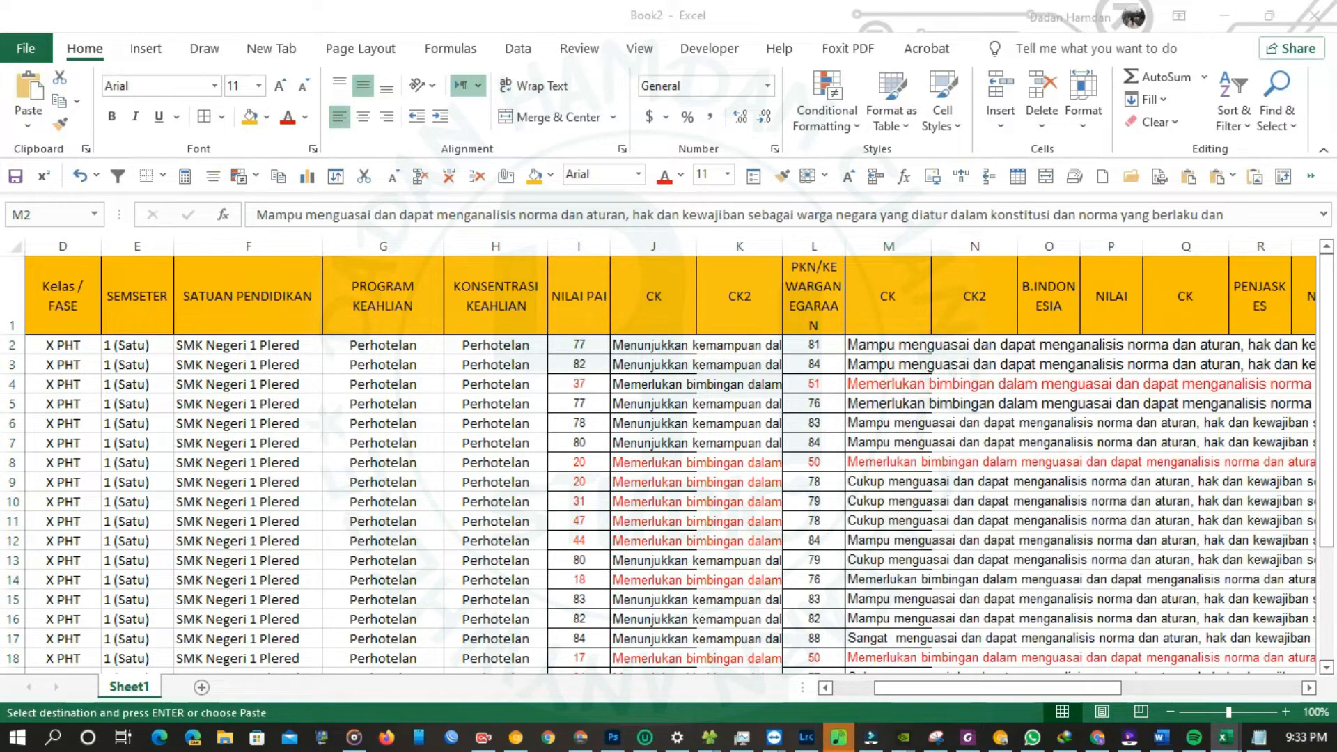
- Rename the two headers following B.INDONESIA as CK in P1 and CK2 in Q1
{"action": "left_click", "coordinate": [1108, 244]}
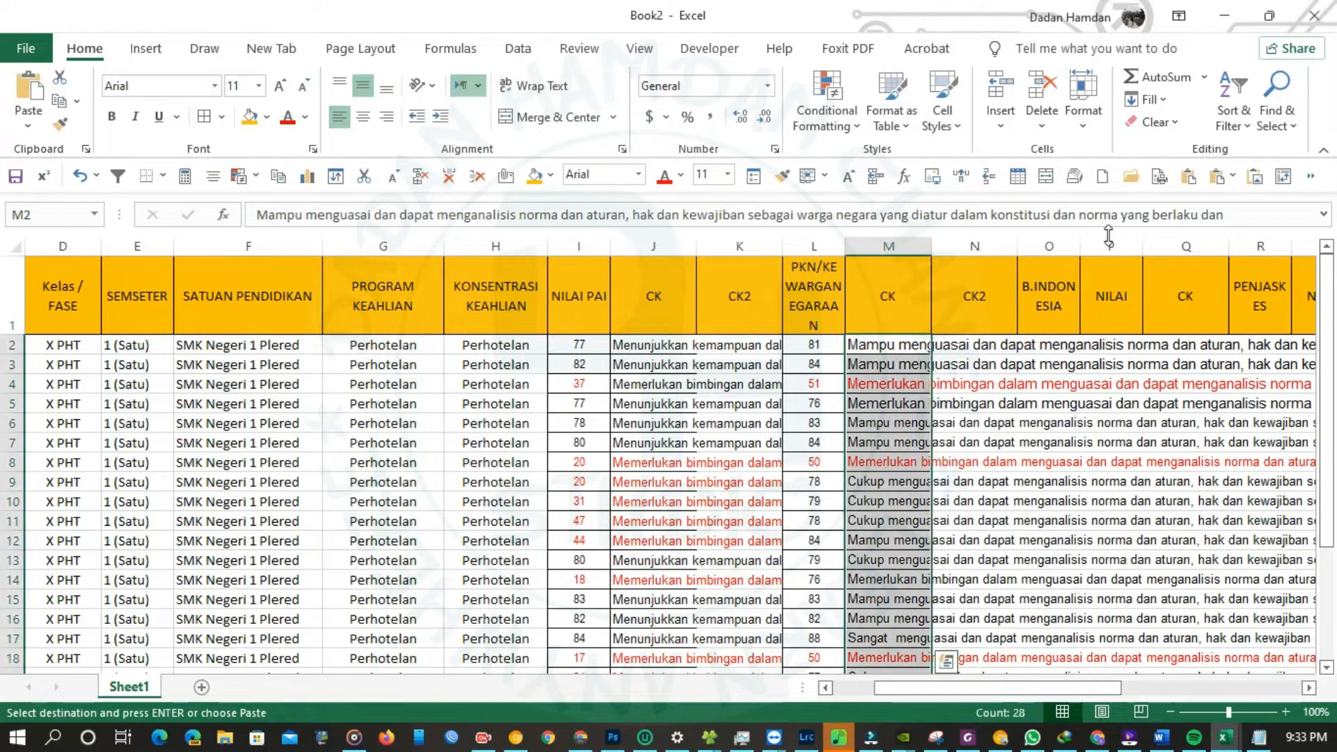
{"action": "left_click", "coordinate": [1116, 301]}
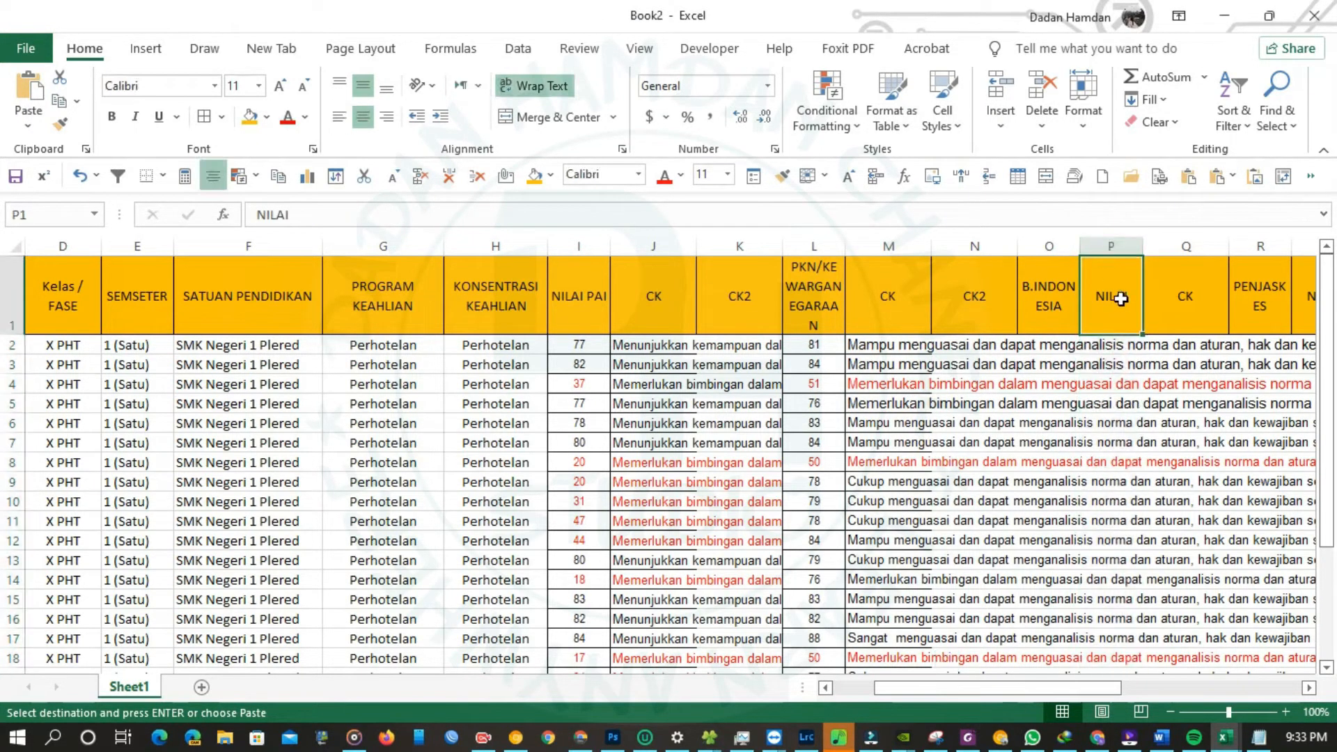
{"action": "type", "text": "CK1"}
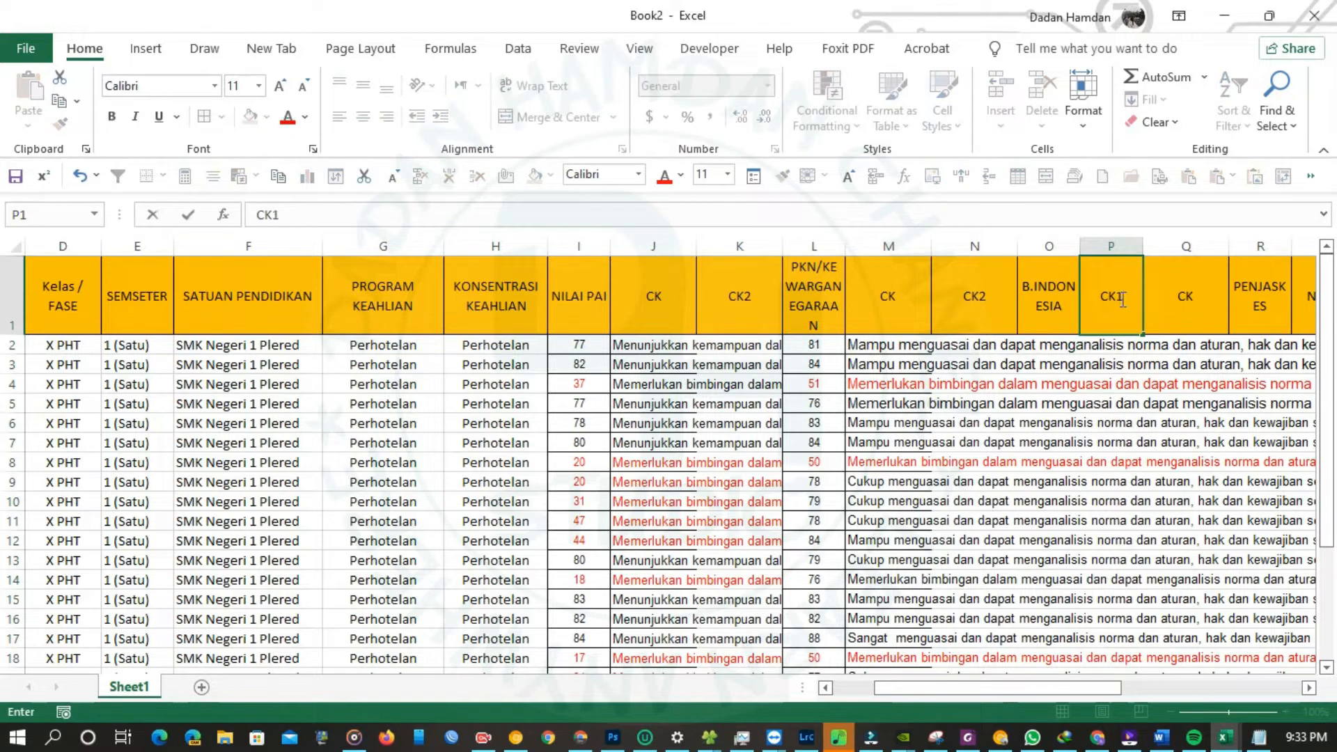
{"action": "key", "text": "Tab"}
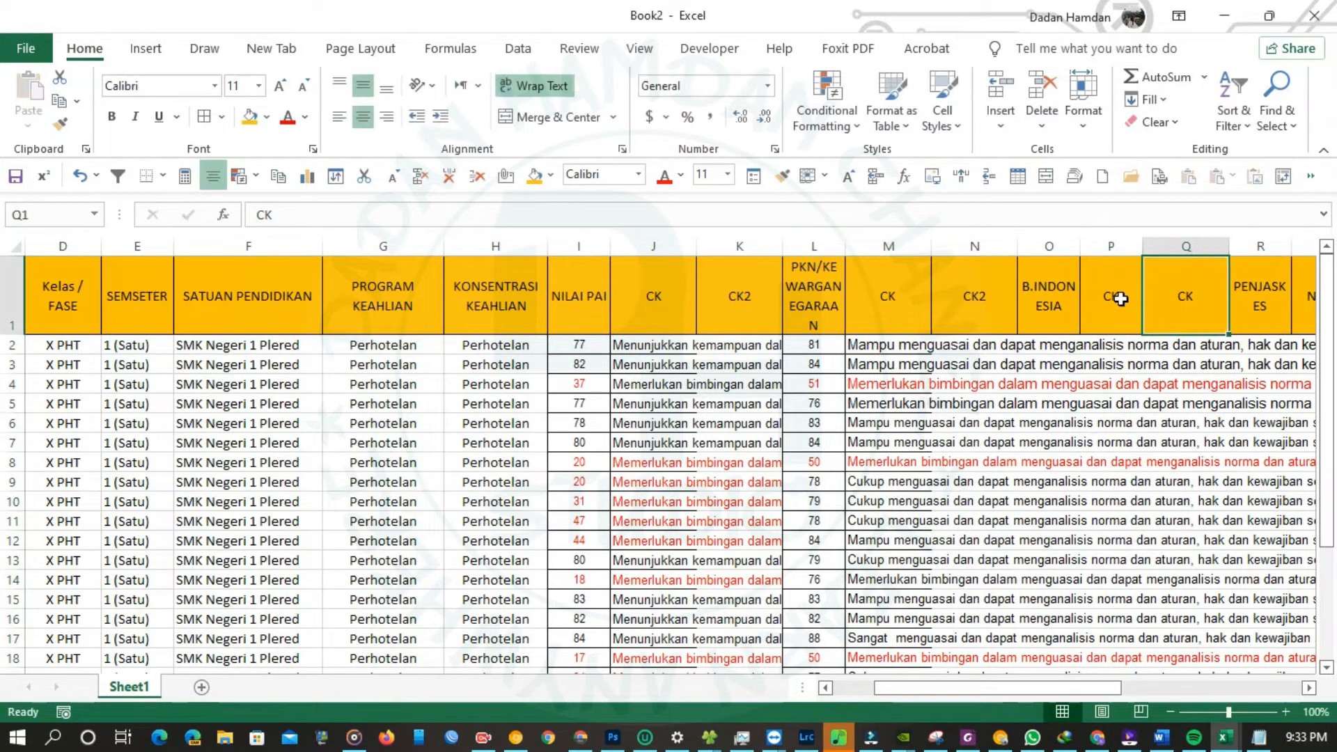
{"action": "type", "text": "CK2"}
{"action": "left_click", "coordinate": [1038, 353]}
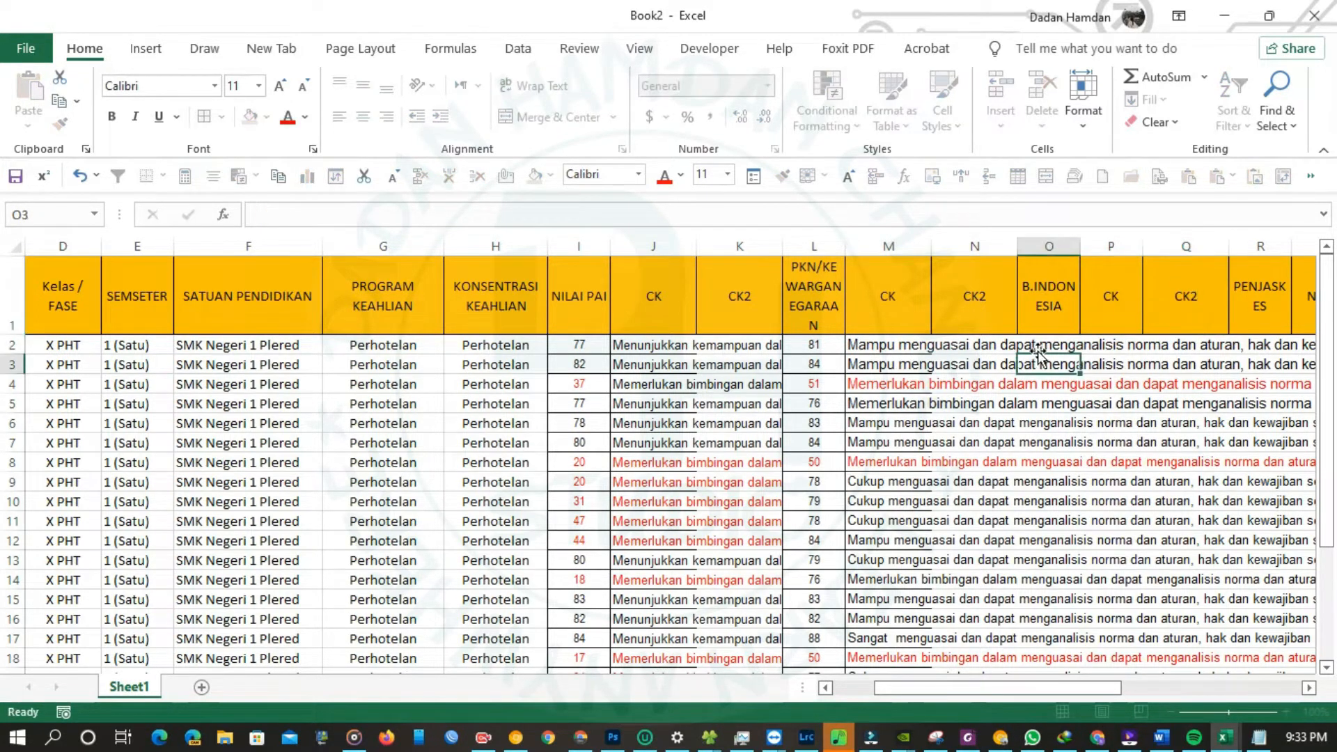
- Copy the B.INDONESIA grades and competency descriptions from the source list and paste them starting at O2
{"action": "left_click", "coordinate": [1039, 343]}
{"action": "key", "text": "alt+Tab"}
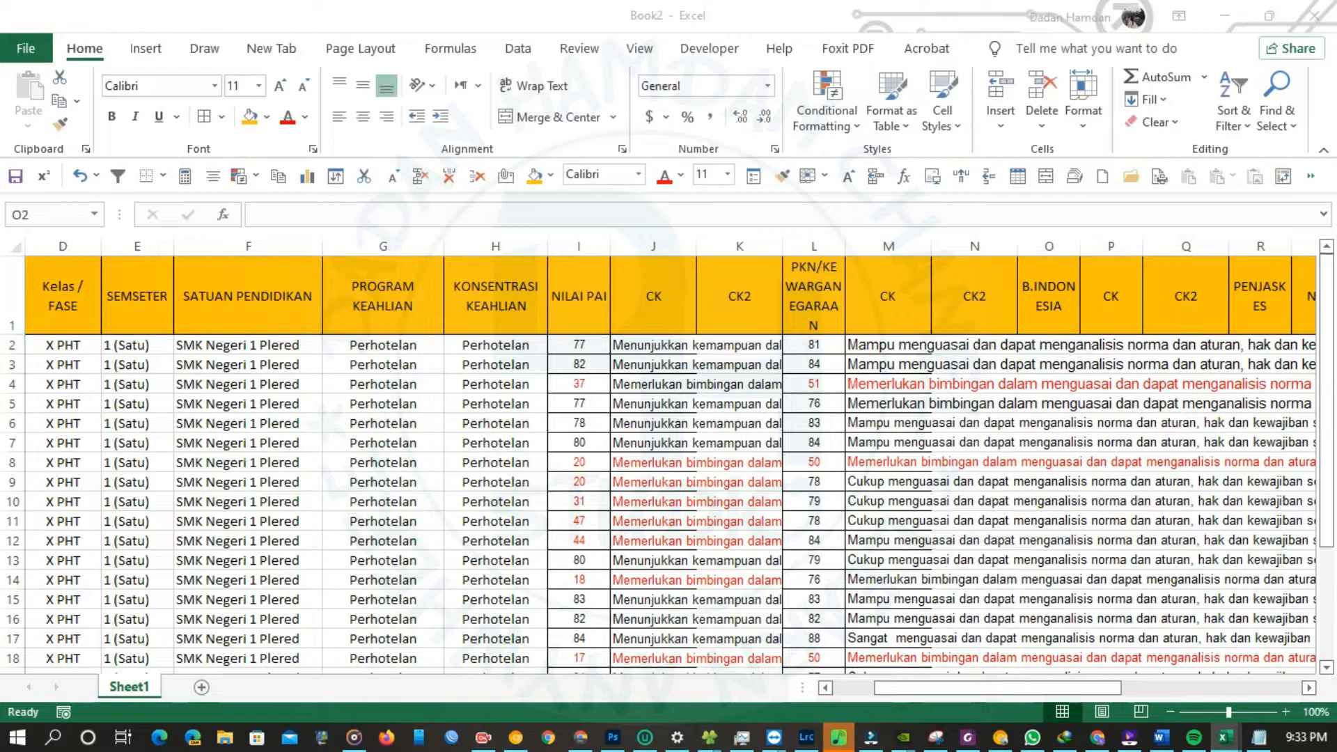
{"action": "key", "text": "ctrl+c"}
{"action": "left_click", "coordinate": [1051, 343]}
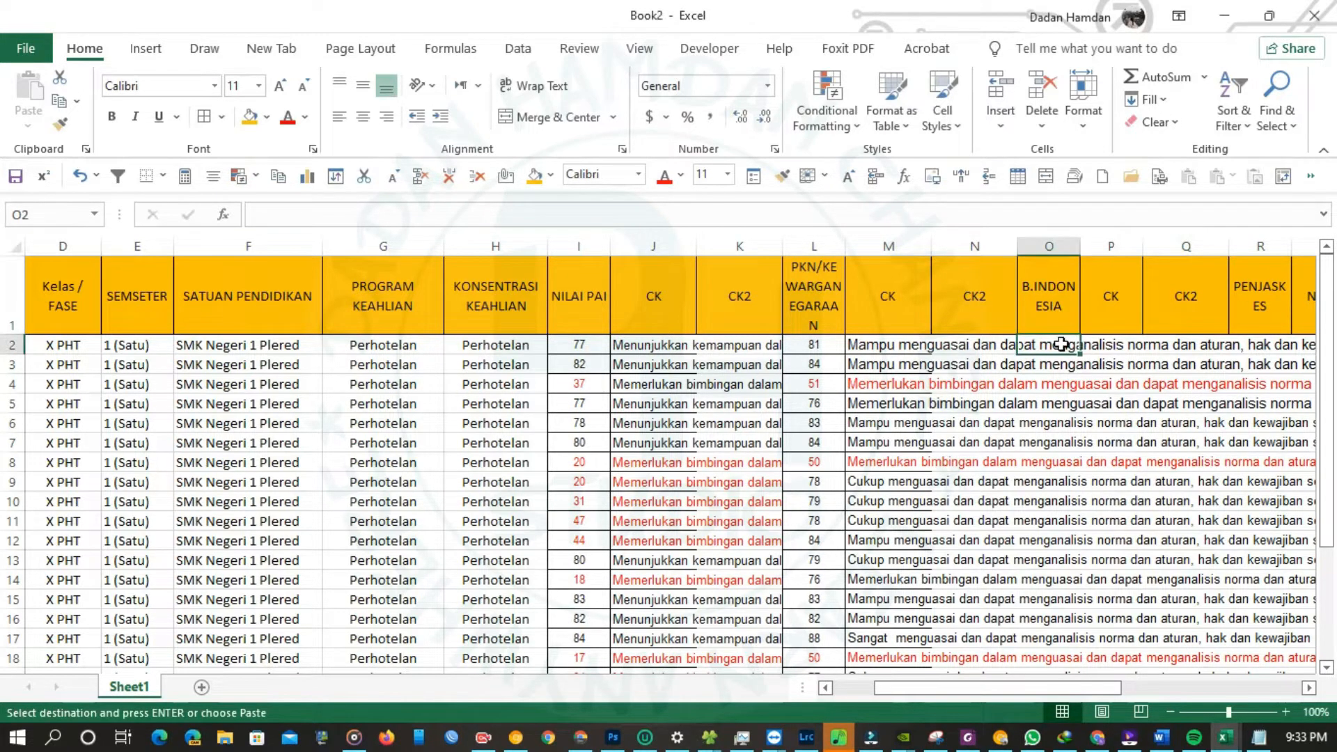
{"action": "key", "text": "ctrl+v"}
- Rename the two headers following PENJASKES as CK in S1 and CK2 in T1
{"action": "left_click_drag", "start_coordinate": [1047, 688], "coordinate": [1121, 688]}
{"action": "scroll", "coordinate": [695, 411], "scroll_direction": "down", "scroll_amount": 1}
{"action": "scroll", "coordinate": [695, 411], "scroll_direction": "up", "scroll_amount": 1}
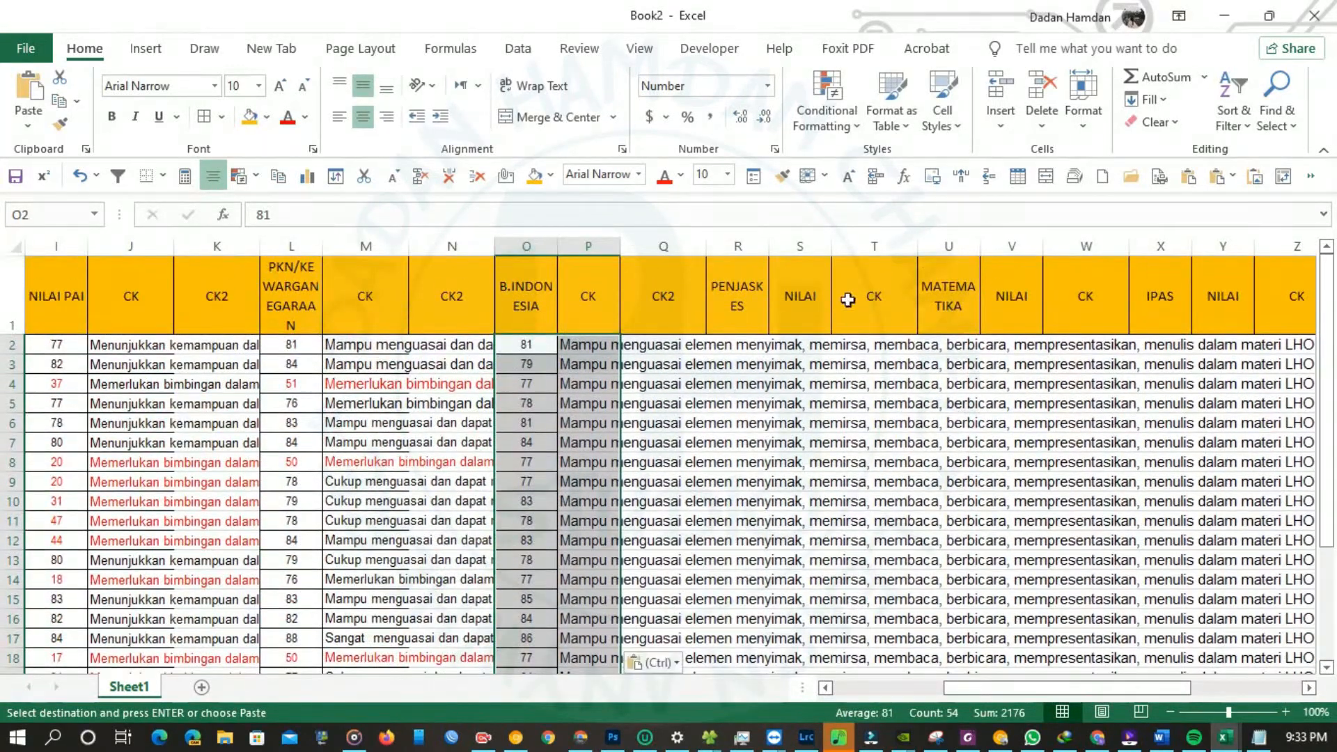
{"action": "left_click", "coordinate": [789, 293]}
{"action": "key", "text": "Return"}
{"action": "key", "text": "Right"}
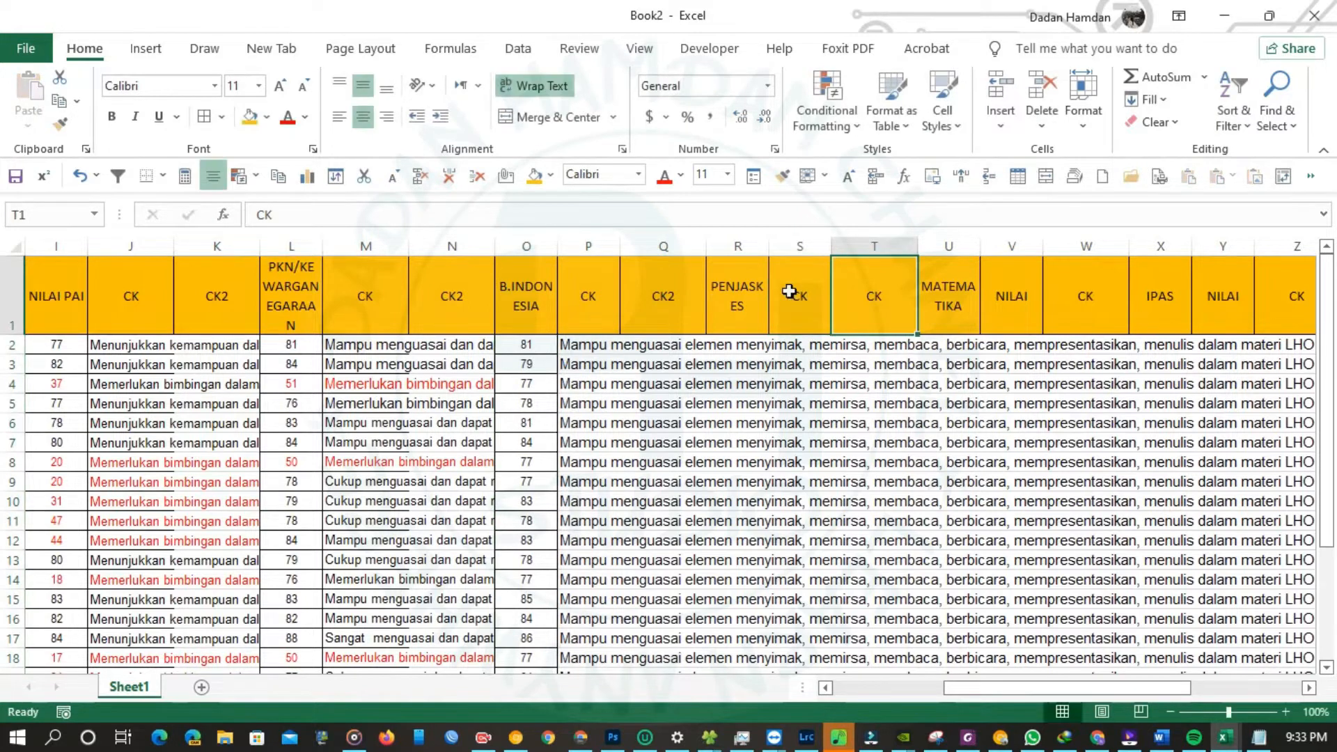
{"action": "type", "text": "C"}
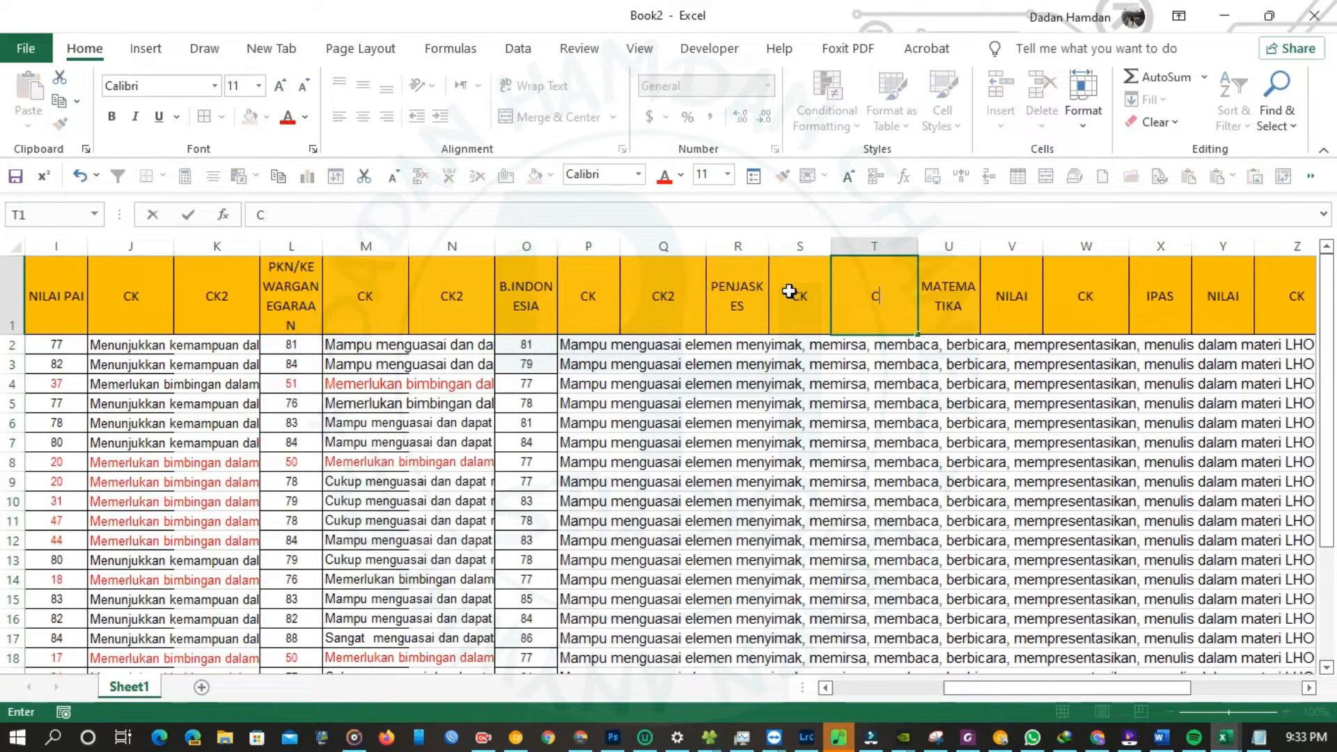
{"action": "type", "text": "JK2"}
{"action": "left_click", "coordinate": [790, 382]}
- Copy the PENJASKES grades and competency descriptions from the source list and paste them starting at S2
{"action": "left_click", "coordinate": [800, 346]}
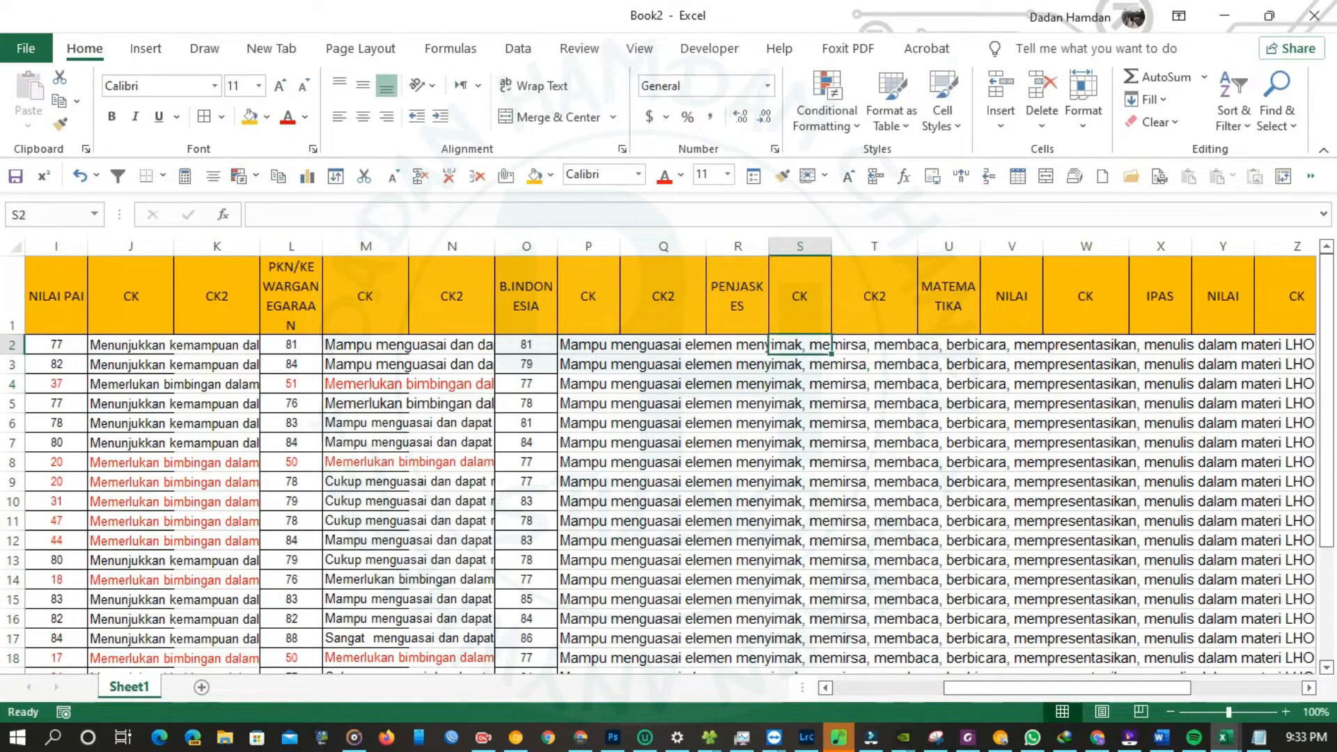
{"action": "key", "text": "alt+Tab"}
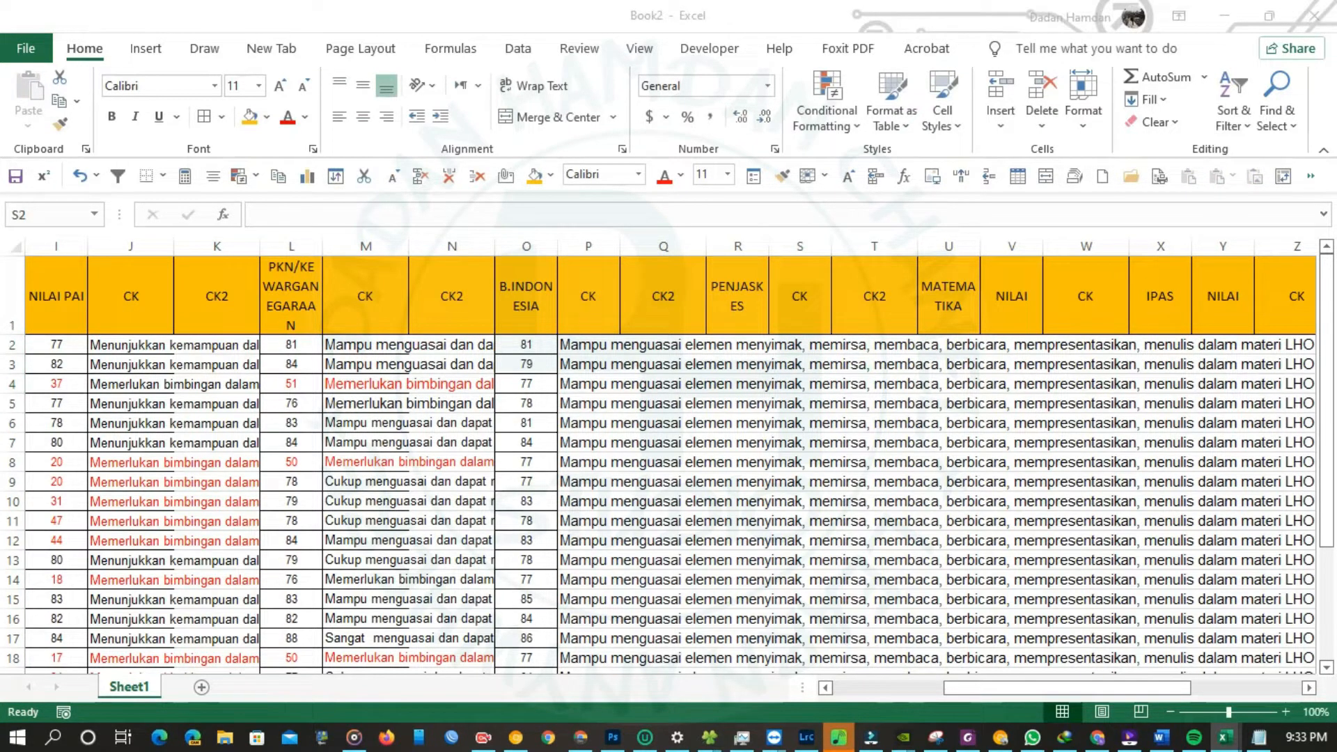
{"action": "key", "text": "alt+Tab"}
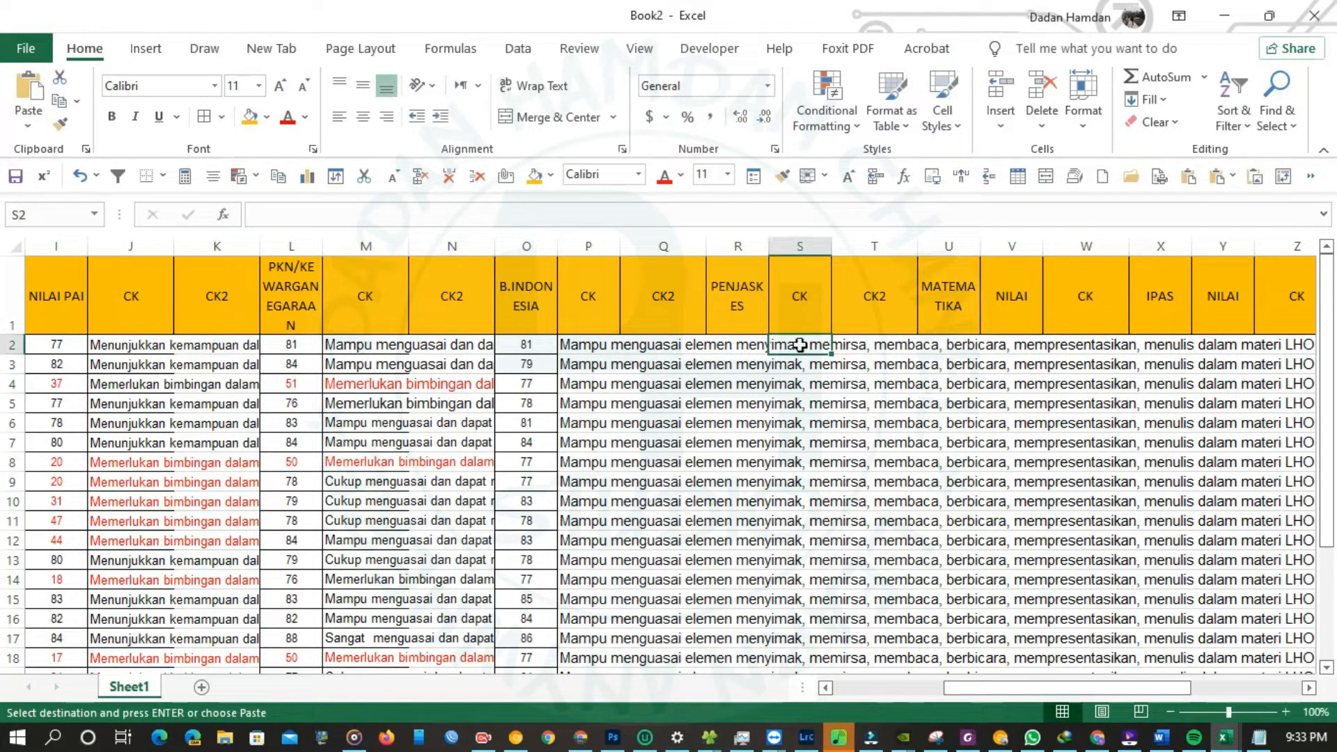
{"action": "key", "text": "ctrl+v"}
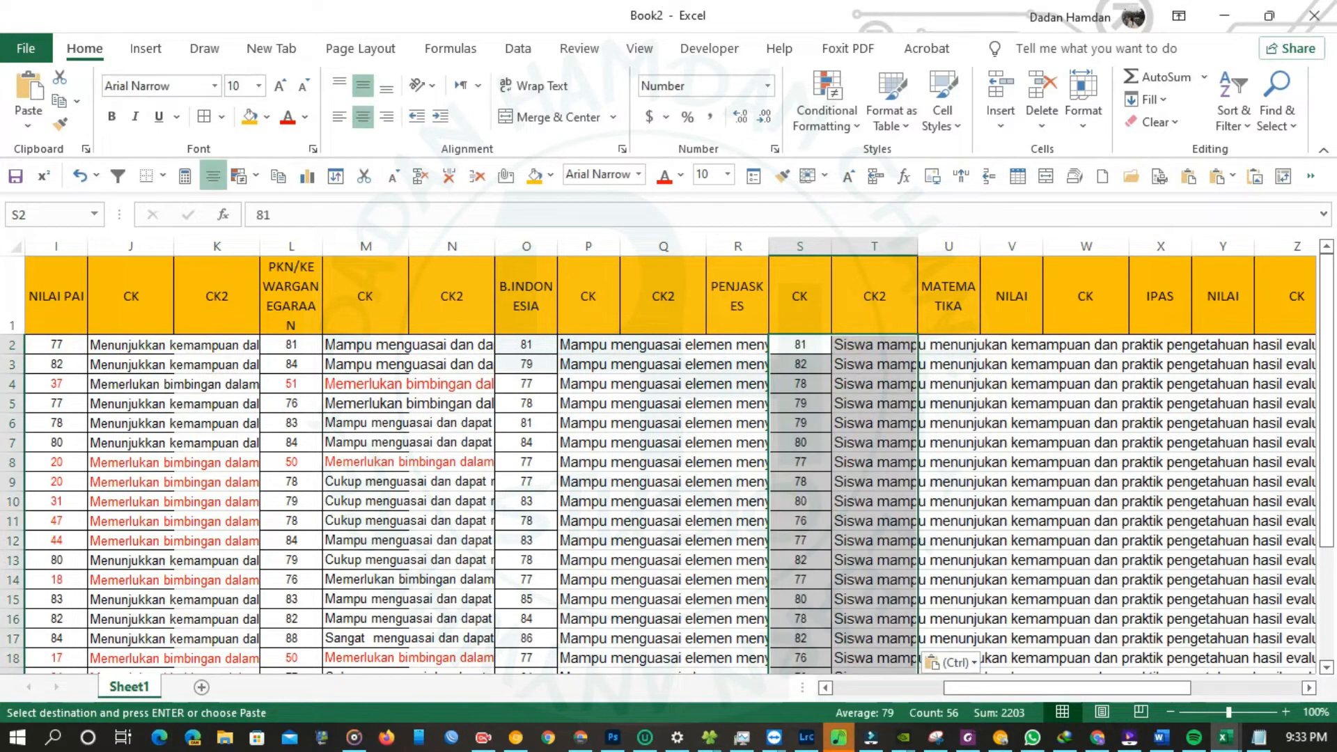
- Try pasting a multi-subject block of grades and descriptions from the source list starting at U2
{"action": "key", "text": "alt+Tab"}
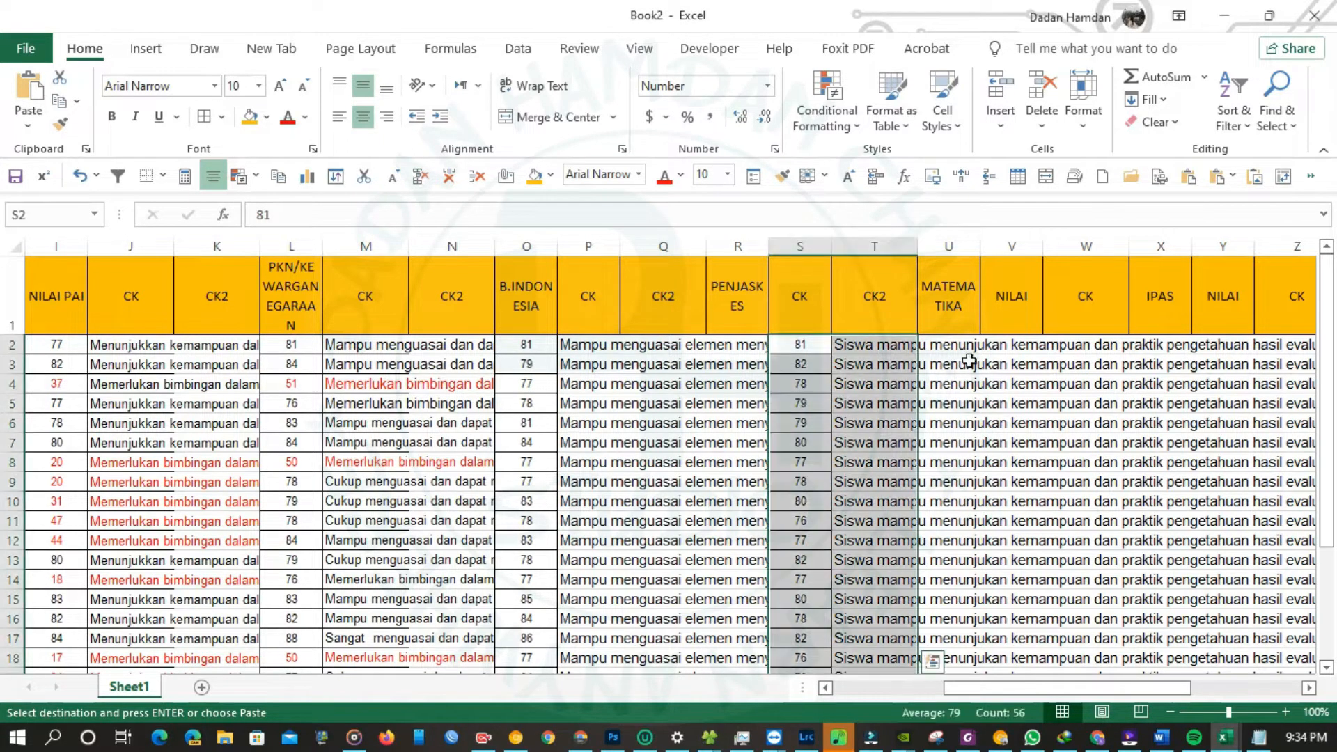
{"action": "left_click", "coordinate": [961, 344]}
{"action": "key", "text": "ctrl+v"}
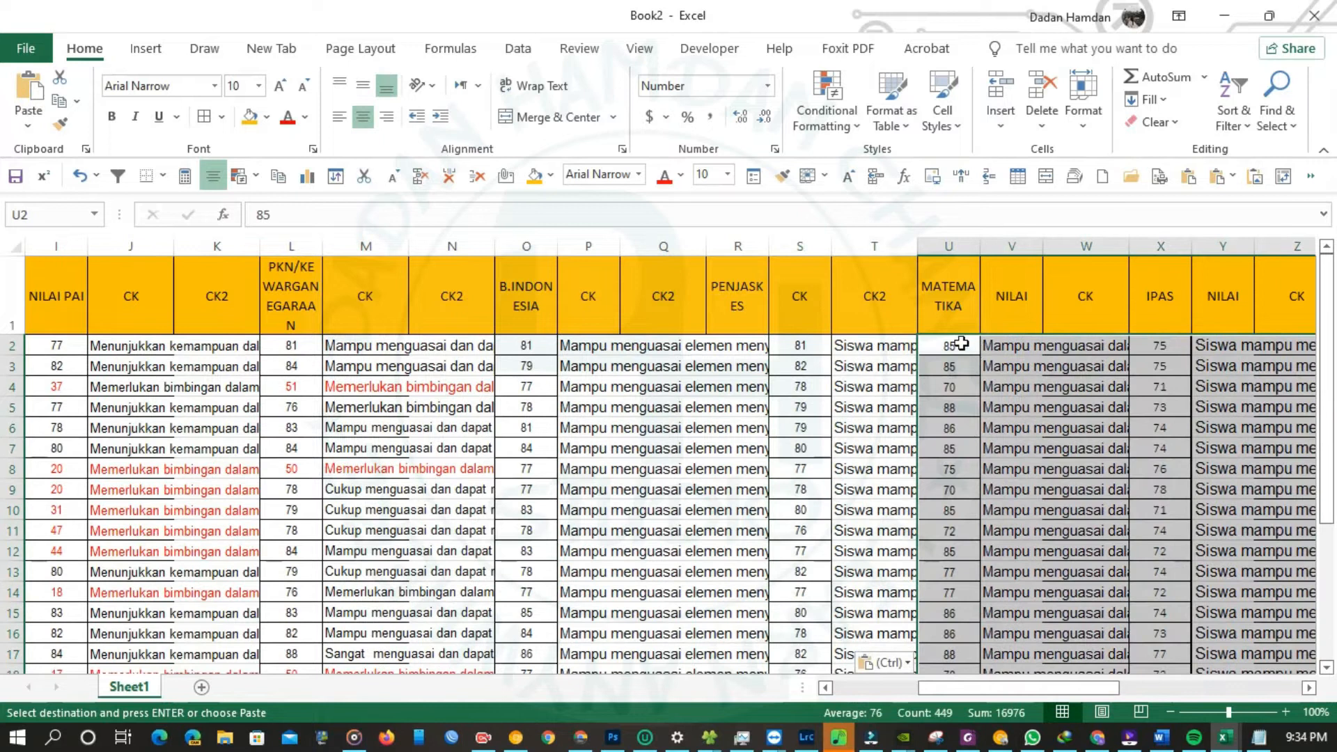
- Rename the two headers following MATEMATIKA as Ck in V1 and CK2 in W1
{"action": "double_click", "coordinate": [1016, 288]}
{"action": "type", "text": "Ck"}
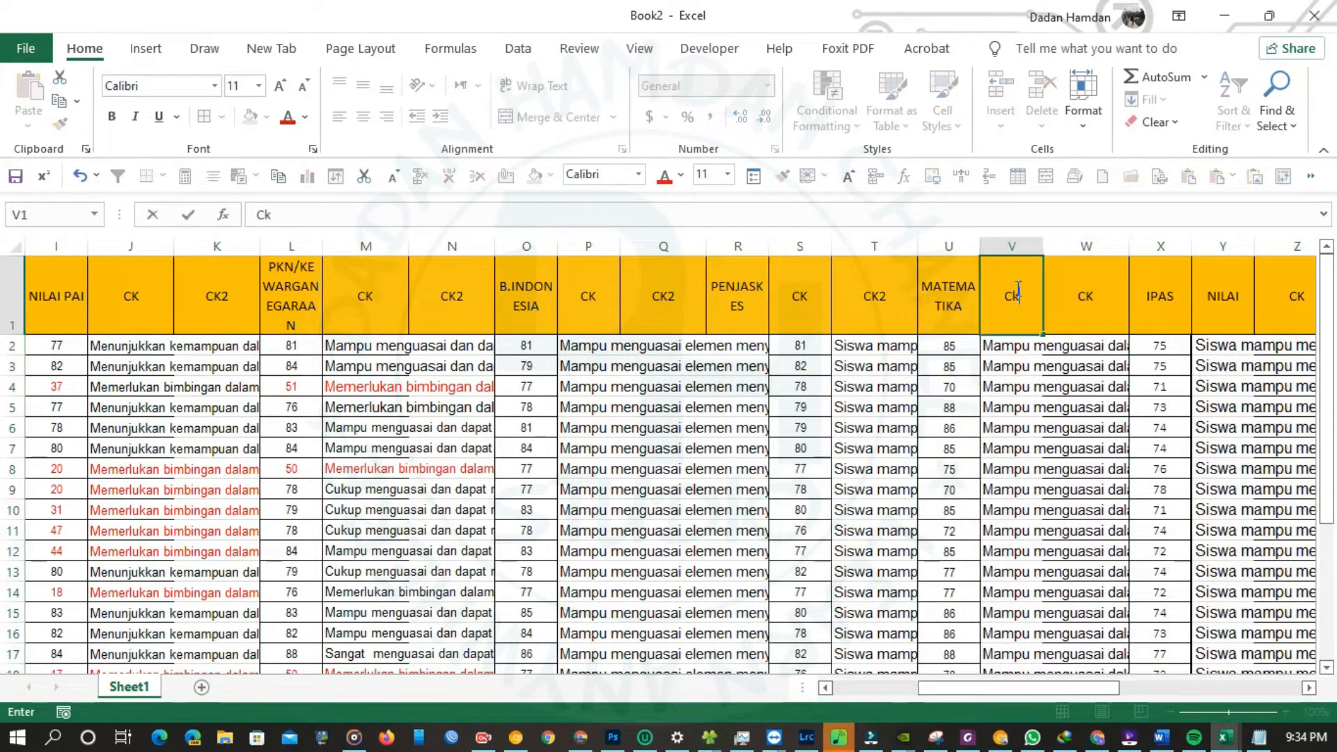
{"action": "key", "text": "Tab"}
{"action": "type", "text": "CK2"}
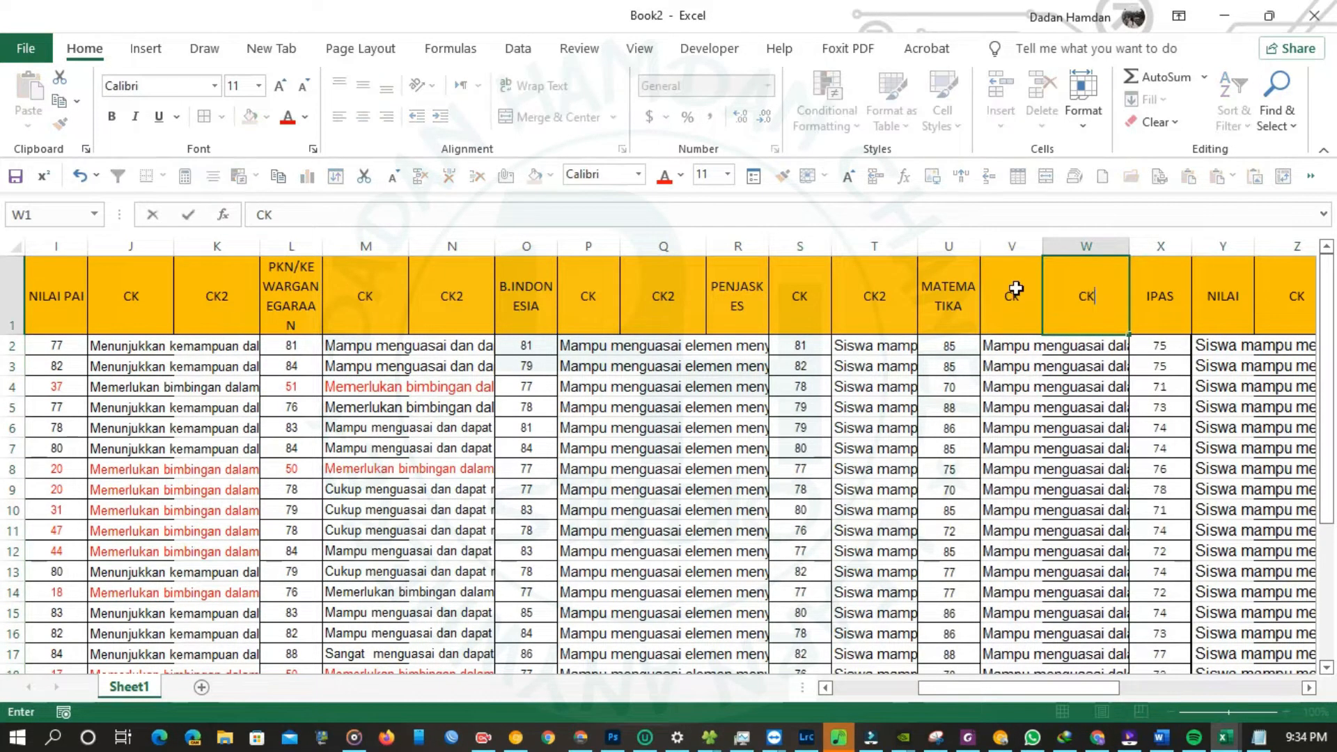
- Rename the two headers following IPAS as CK in Y1 and CK2 in Z1
{"action": "left_click", "coordinate": [1178, 312]}
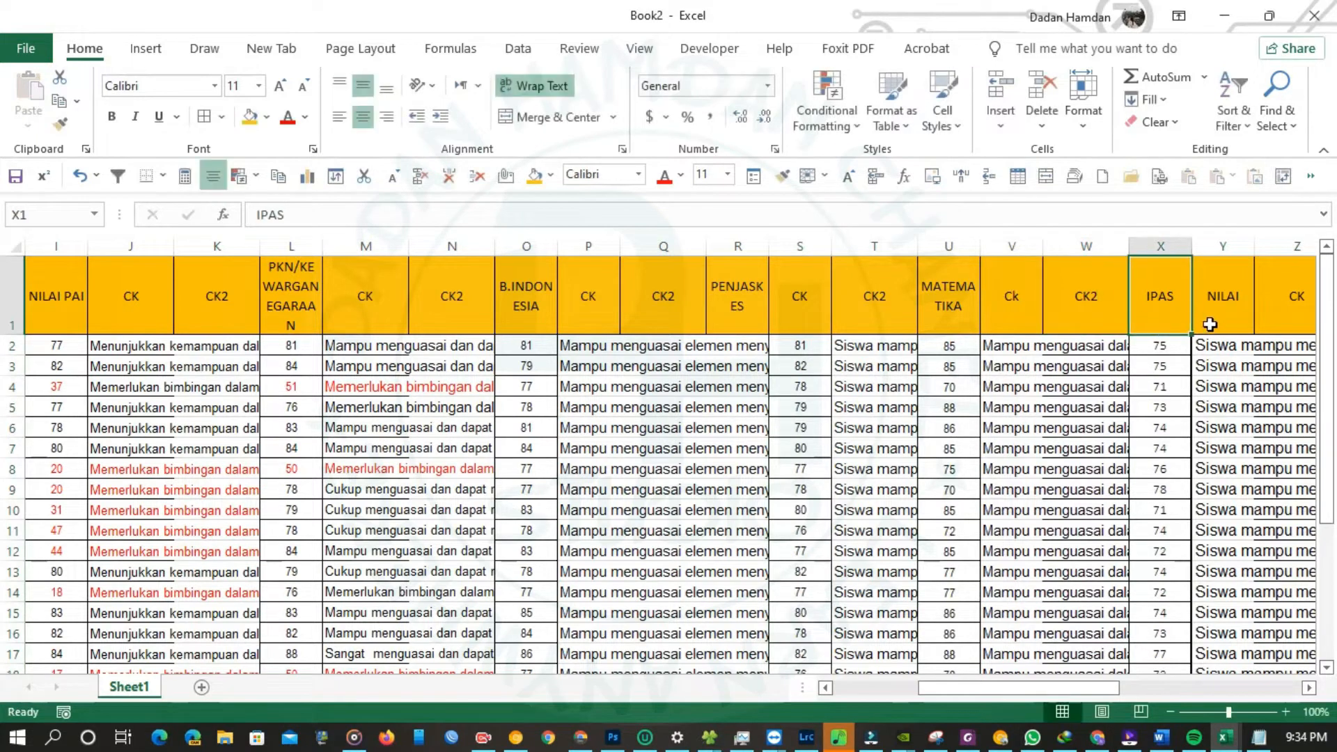
{"action": "left_click", "coordinate": [1241, 298]}
{"action": "type", "text": "CK"}
{"action": "key", "text": "Tab"}
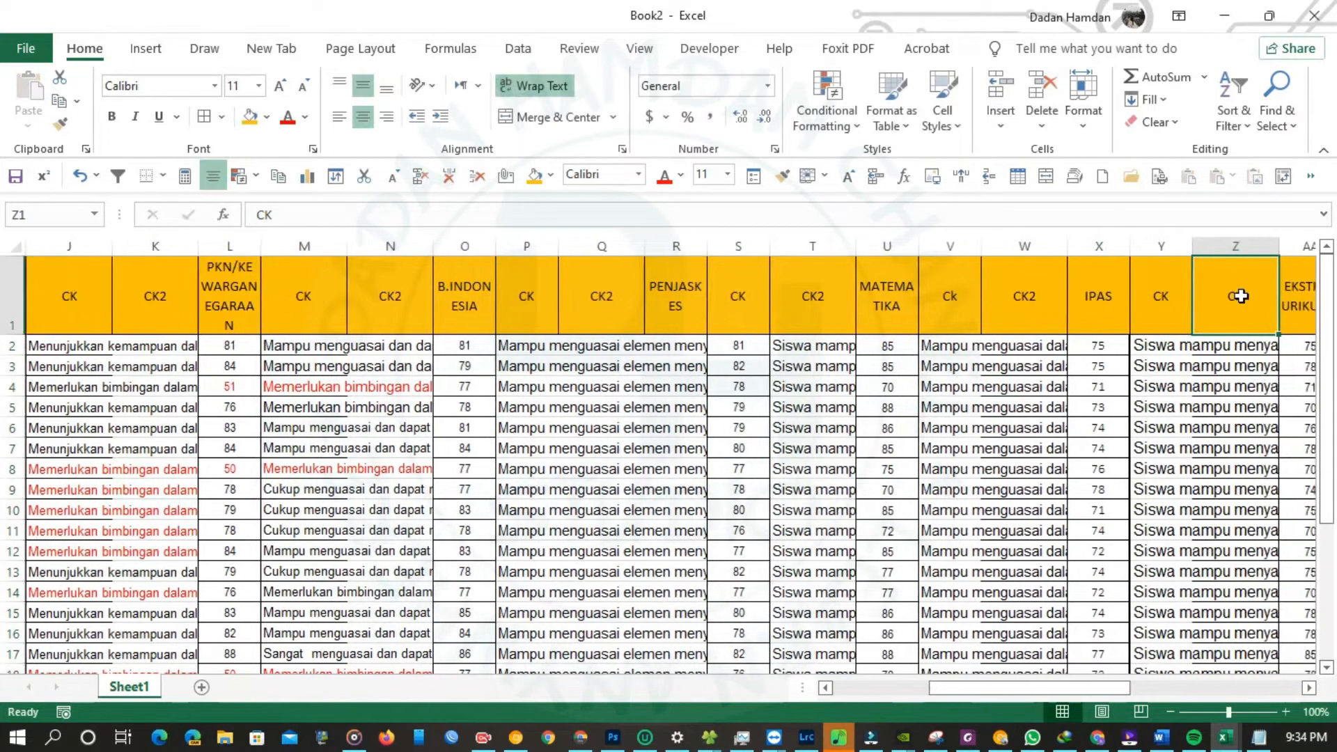
{"action": "type", "text": "CK2"}
{"action": "key", "text": "Tab"}
{"action": "key", "text": "Tab"}
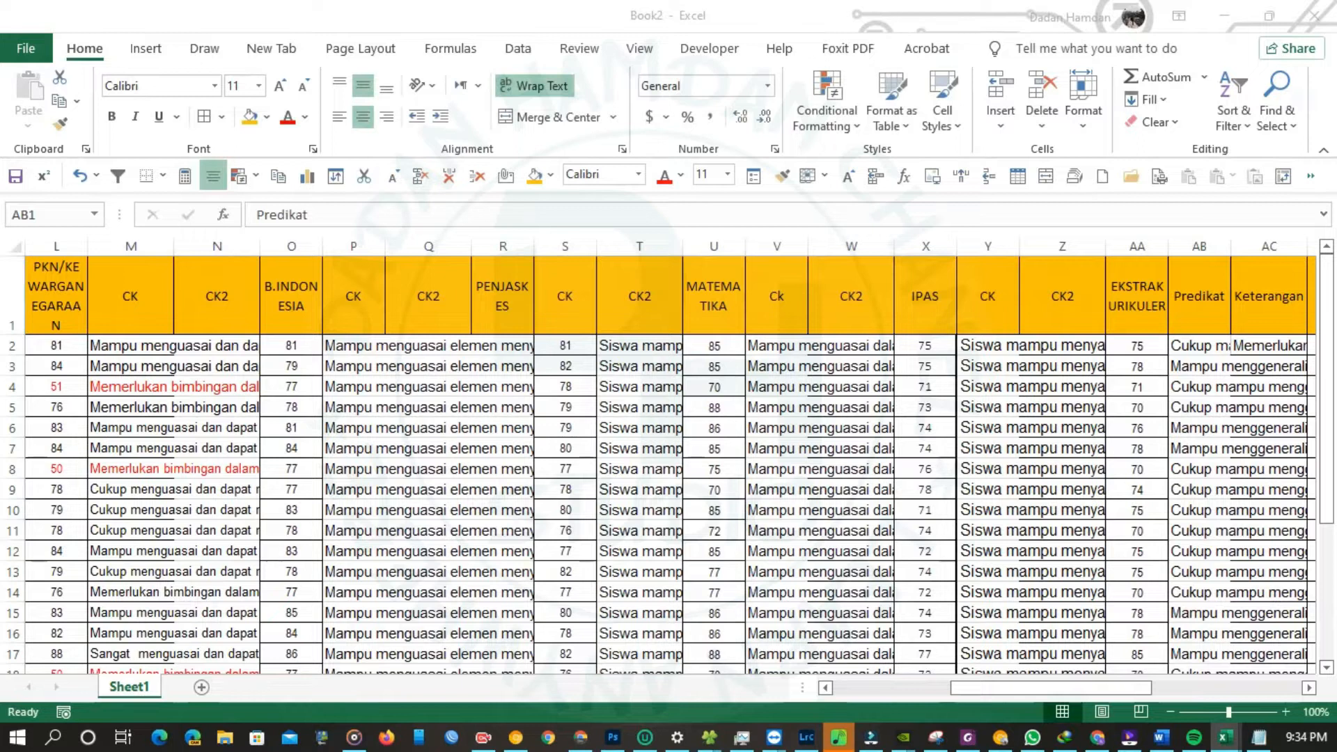
{"action": "key", "text": "ctrl+c"}
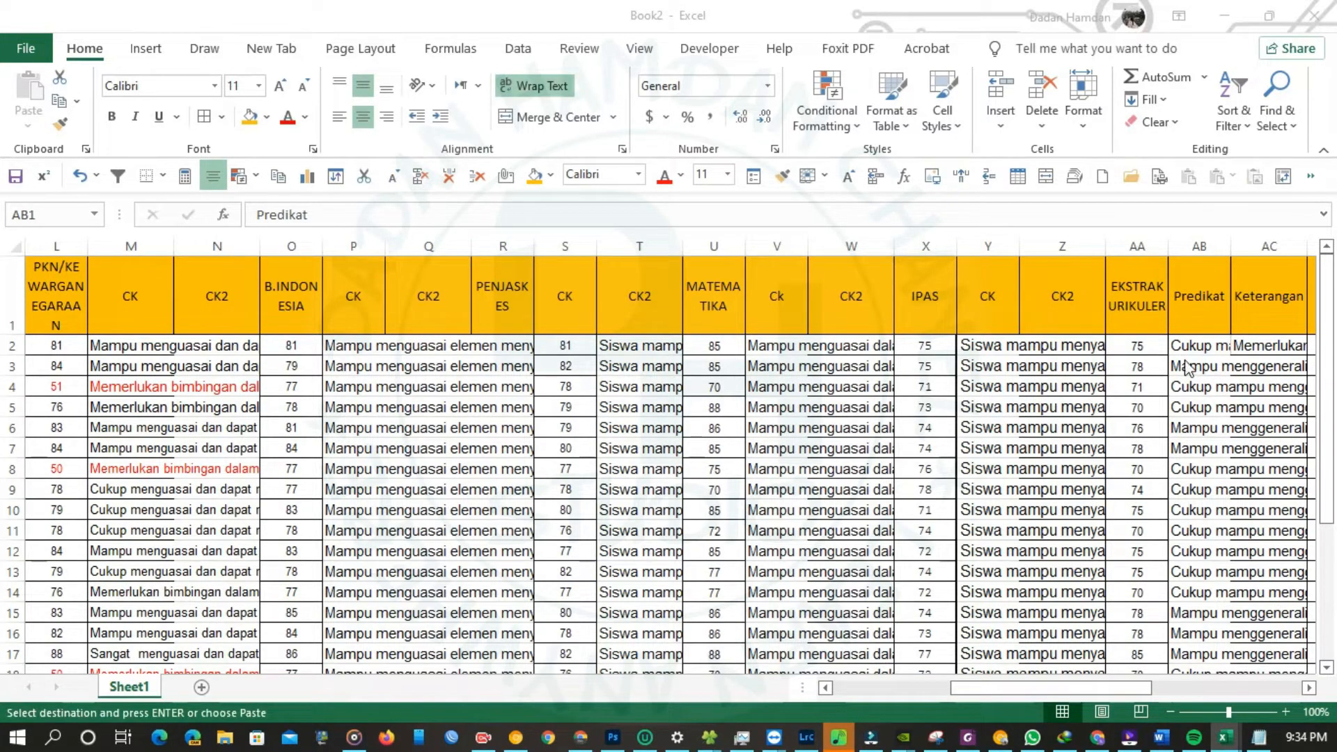
{"action": "left_click", "coordinate": [1197, 319]}
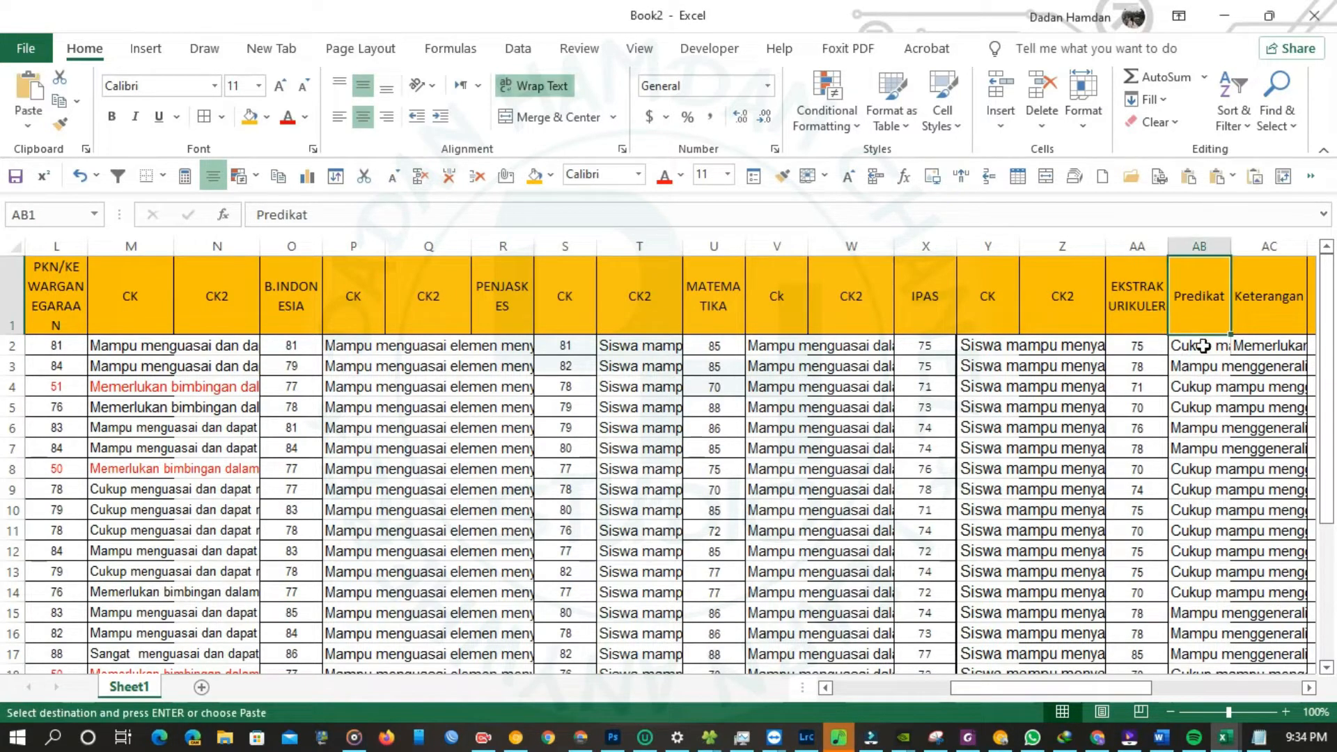
{"action": "left_click", "coordinate": [1148, 346]}
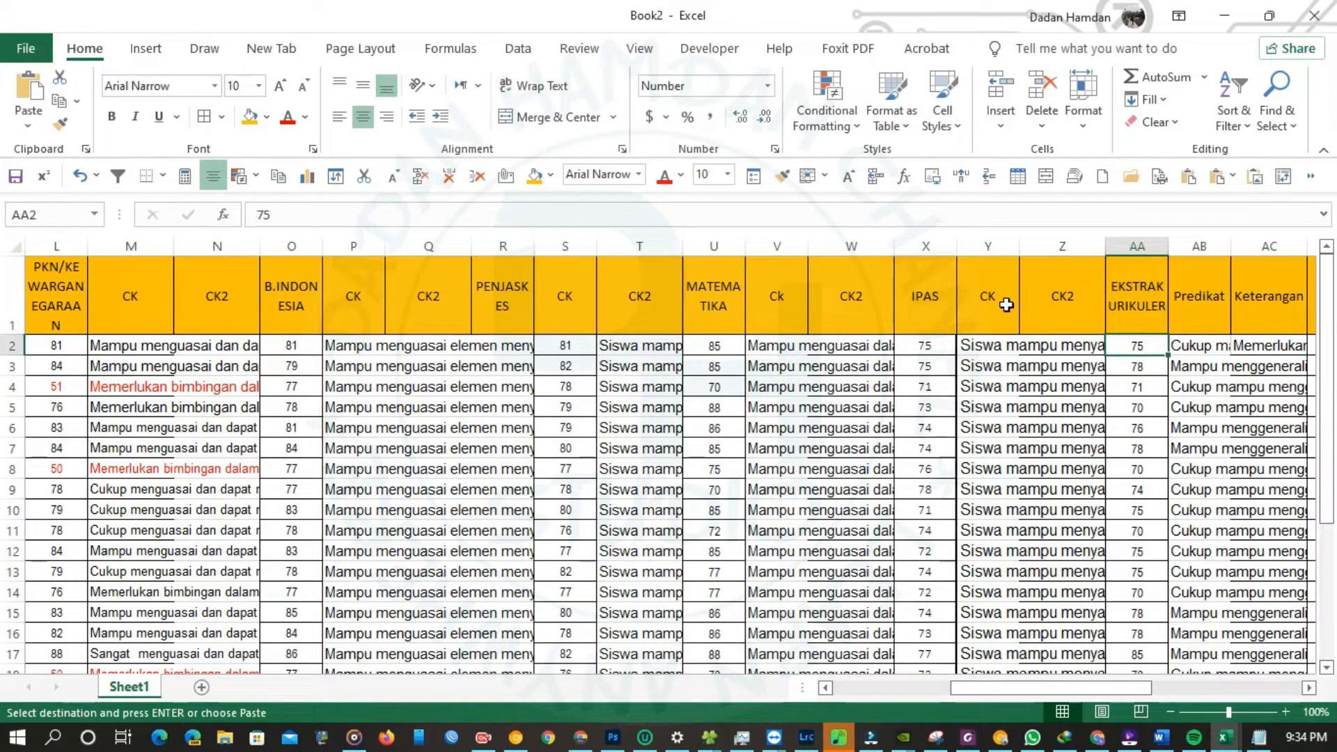
{"action": "left_click", "coordinate": [1136, 297]}
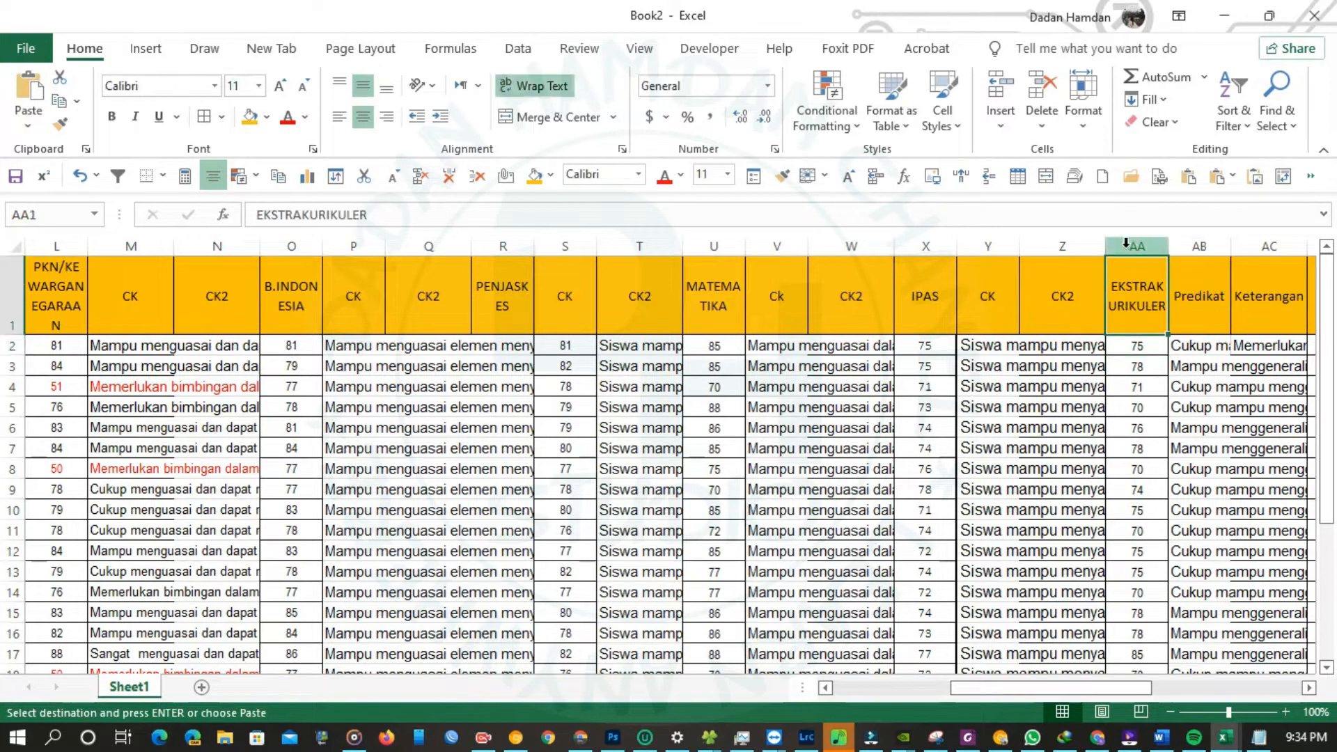
{"action": "key", "text": "ctrl+shift+Down"}
{"action": "left_click", "coordinate": [1132, 282]}
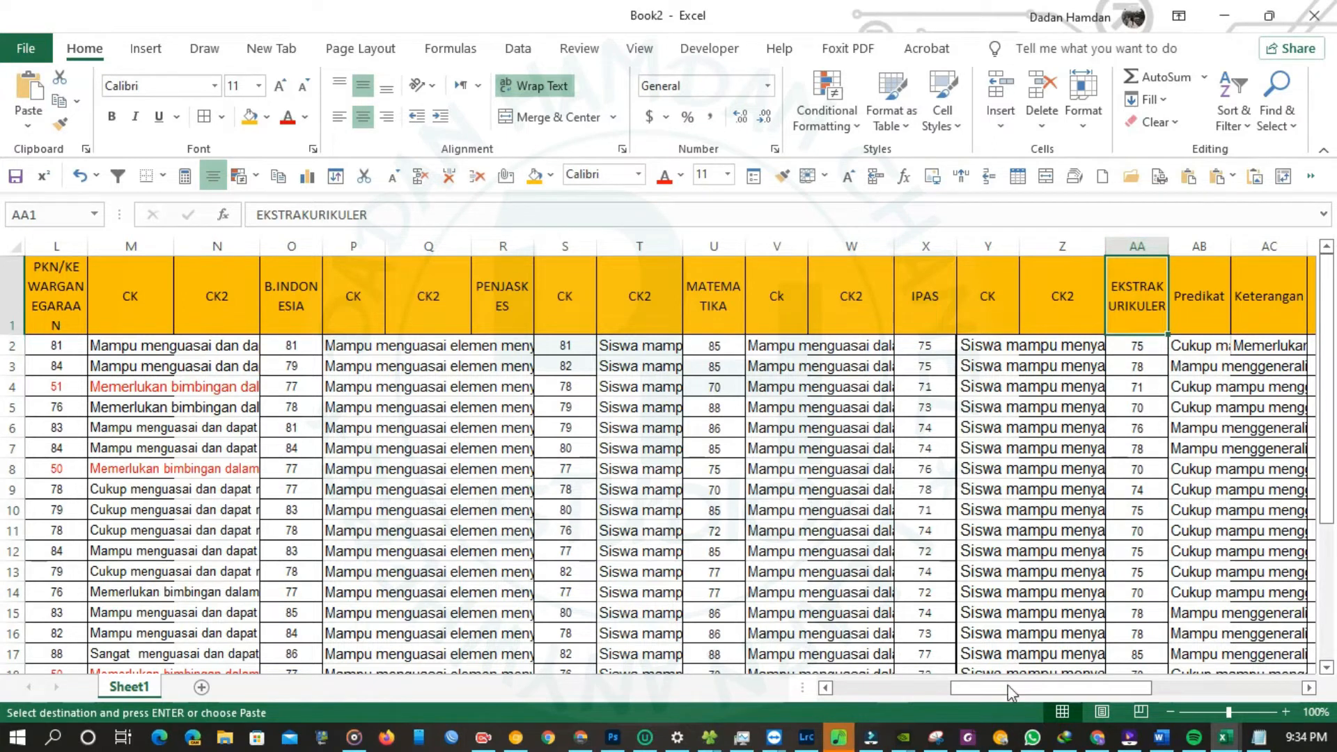
{"action": "left_click_drag", "start_coordinate": [1009, 686], "coordinate": [1095, 694]}
{"action": "left_click_drag", "start_coordinate": [988, 305], "coordinate": [631, 286]}
{"action": "left_click_drag", "start_coordinate": [1040, 245], "coordinate": [972, 239]}
- Undo the multi-subject paste and the header renames after MATEMATIKA and IPAS, and restore the PENJASKES data at S2
{"action": "key", "text": "ctrl+z"}
{"action": "left_click", "coordinate": [879, 408]}
{"action": "key", "text": "ctrl+z"}
{"action": "key", "text": "ctrl+z"}
{"action": "key", "text": "ctrl+z"}
{"action": "key", "text": "ctrl+z"}
{"action": "key", "text": "ctrl+z"}
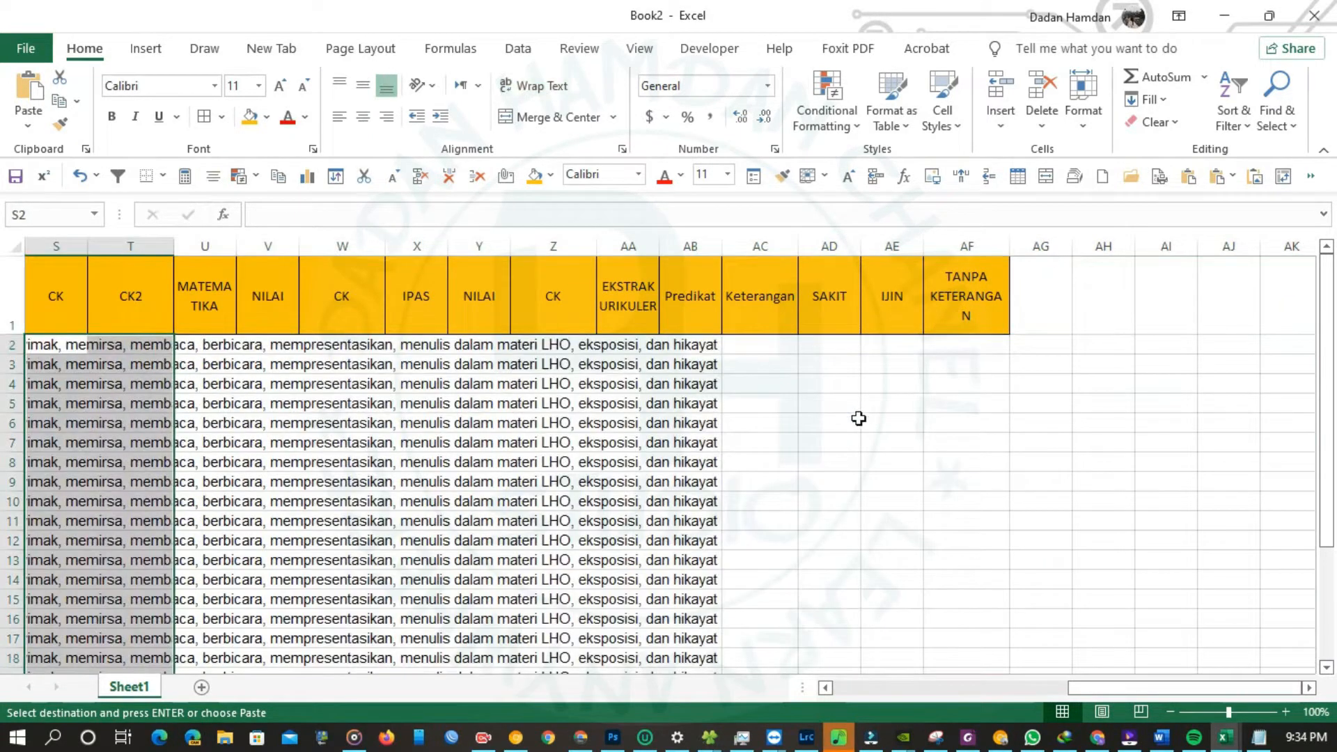
{"action": "key", "text": "ctrl+v"}
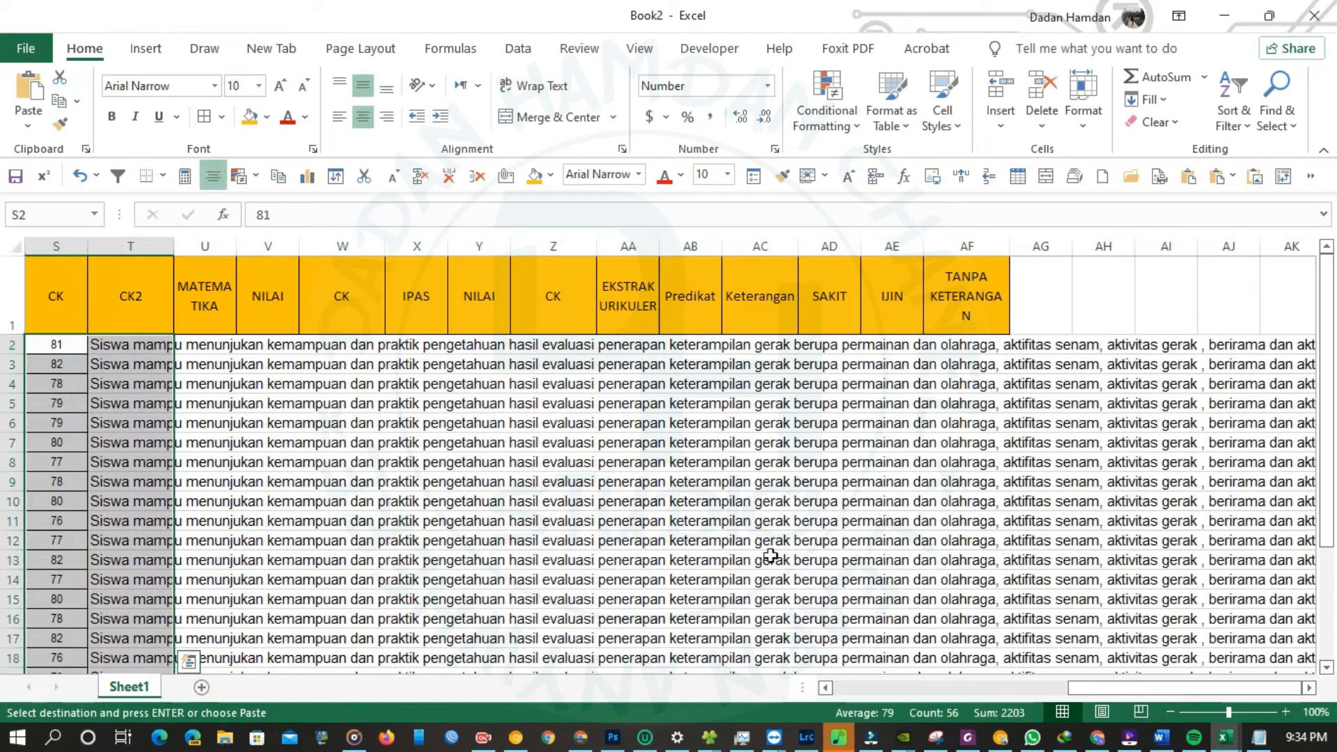
- Copy only the MATEMATIKA grades and competency descriptions from the source list and paste them starting at U2
{"action": "key", "text": "alt+Tab"}
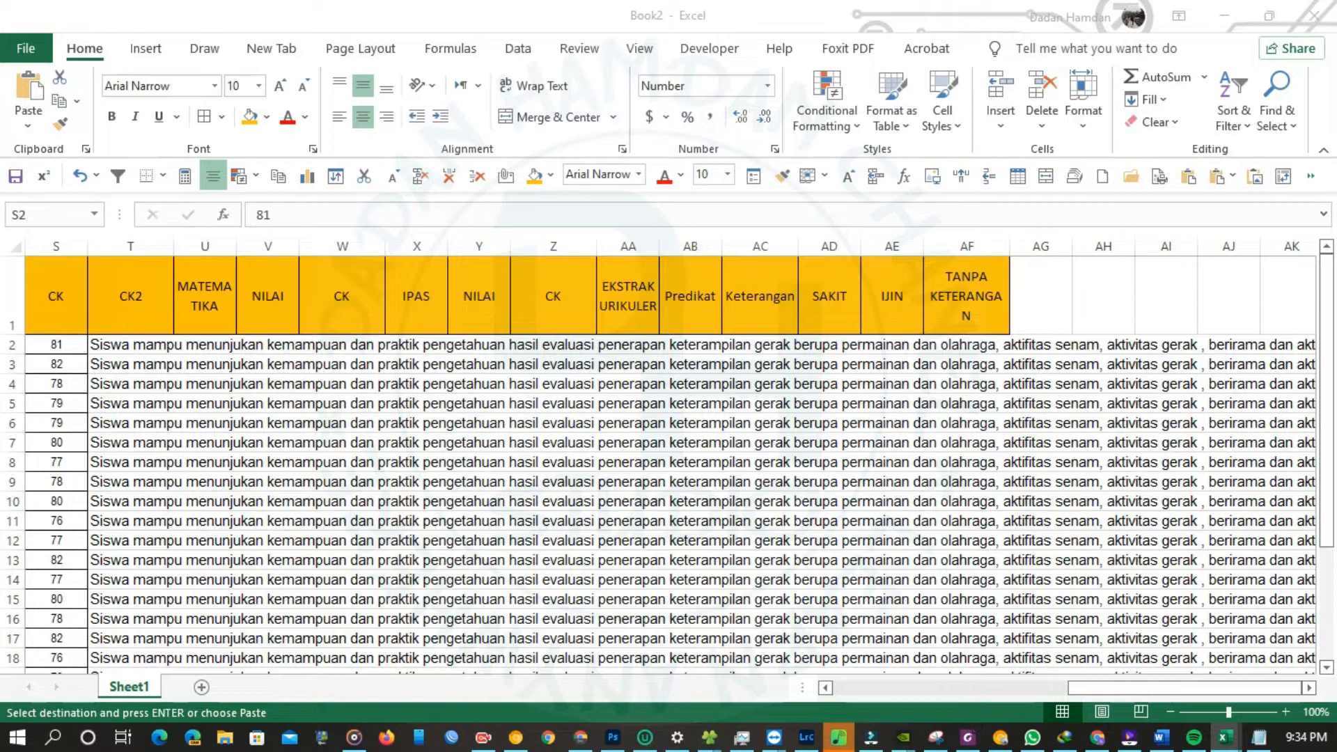
{"action": "left_click", "coordinate": [220, 341]}
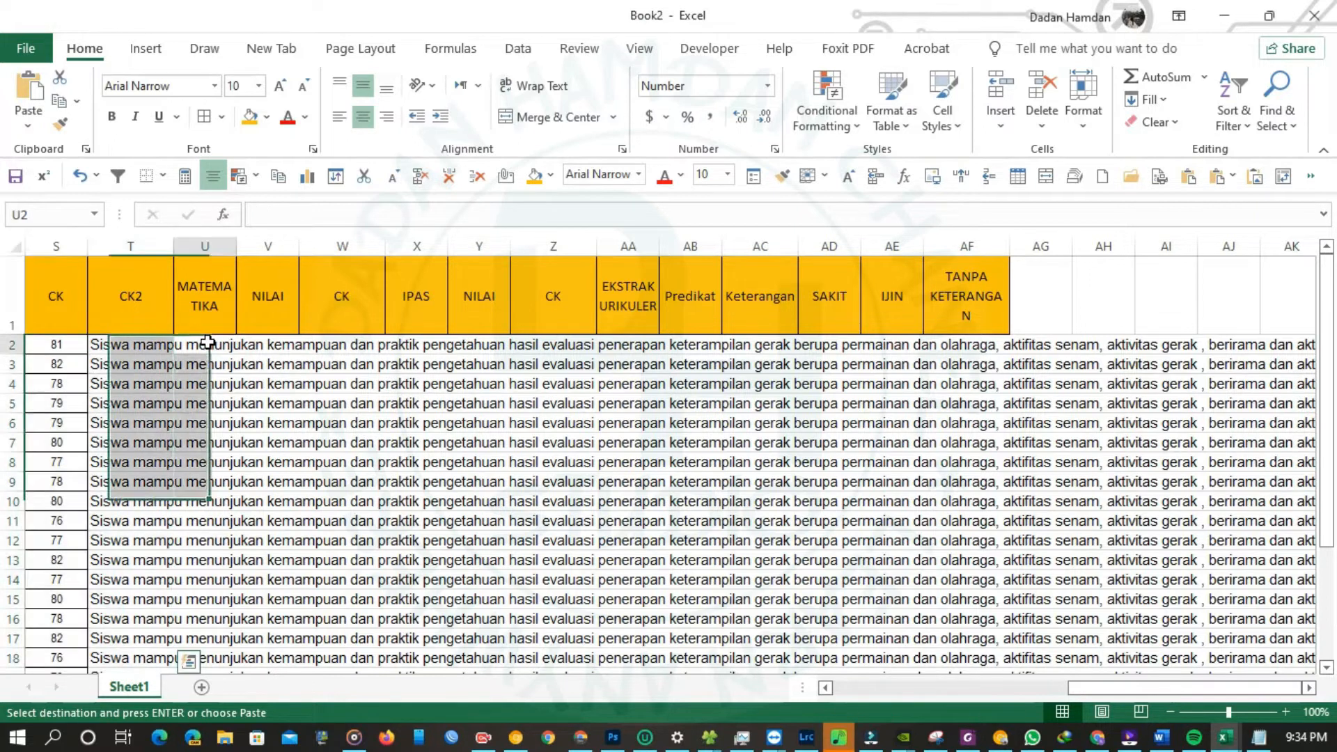
{"action": "key", "text": "ctrl+v"}
- Rename the two headers following MATEMATIKA as CK in V1 and CK2 in W1
{"action": "left_click", "coordinate": [268, 299]}
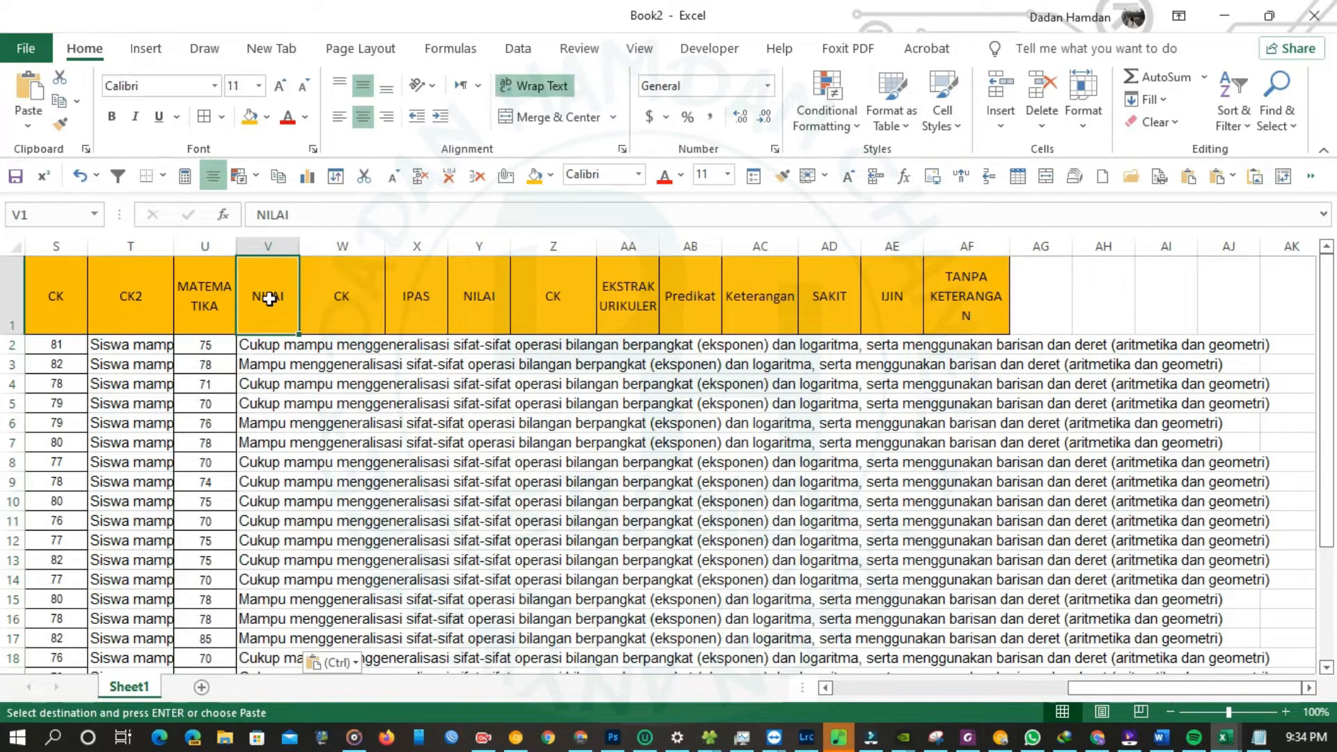
{"action": "type", "text": "CK"}
{"action": "key", "text": "Tab"}
{"action": "type", "text": "CK"}
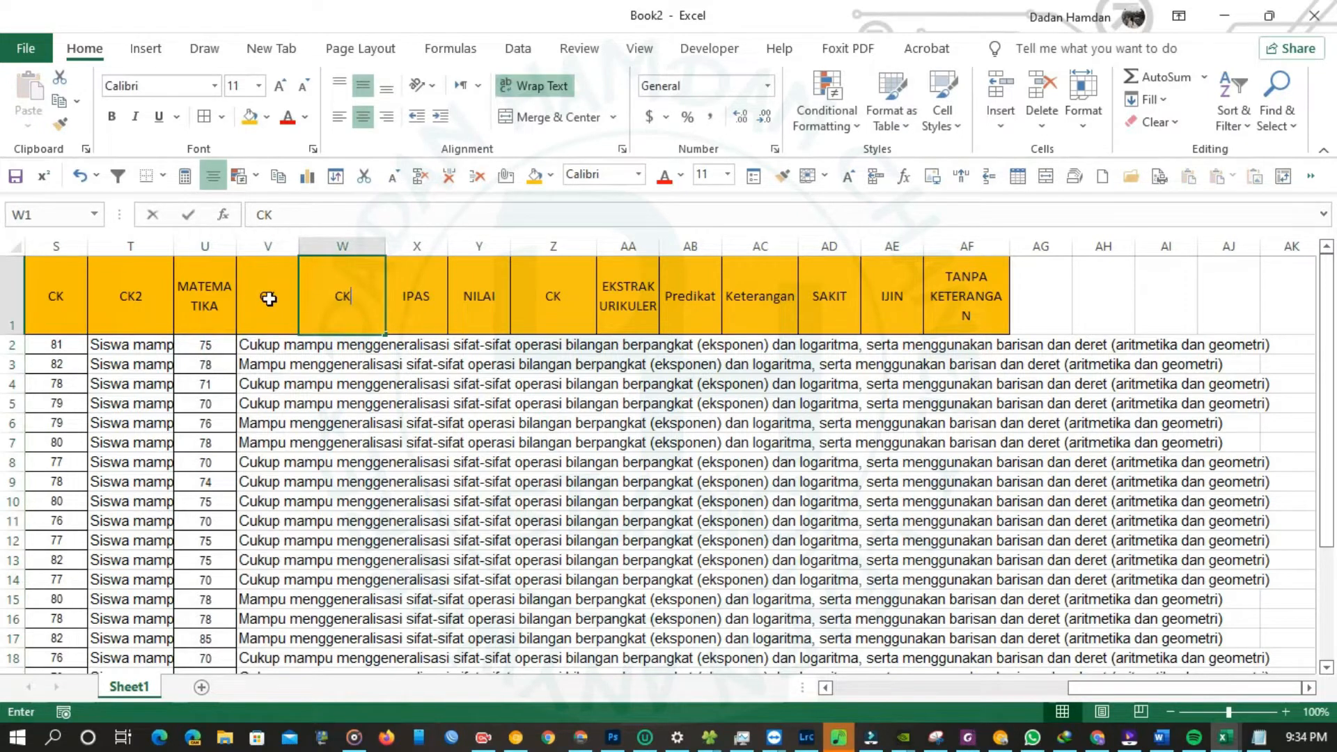
{"action": "type", "text": "2"}
{"action": "key", "text": "Tab"}
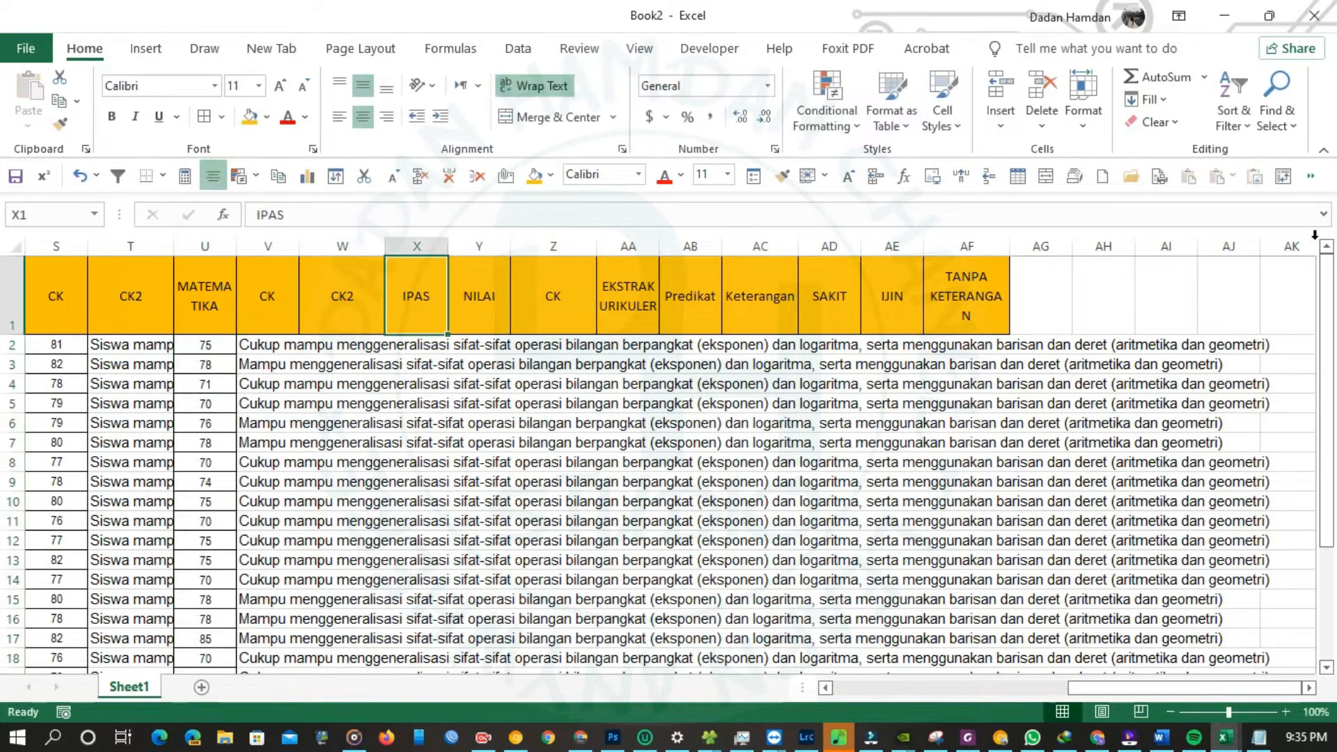
- Copy the MATEMATIKA, CK and CK2 columns U to W and insert the copies before the IPAS column
{"action": "key", "text": "alt+Tab"}
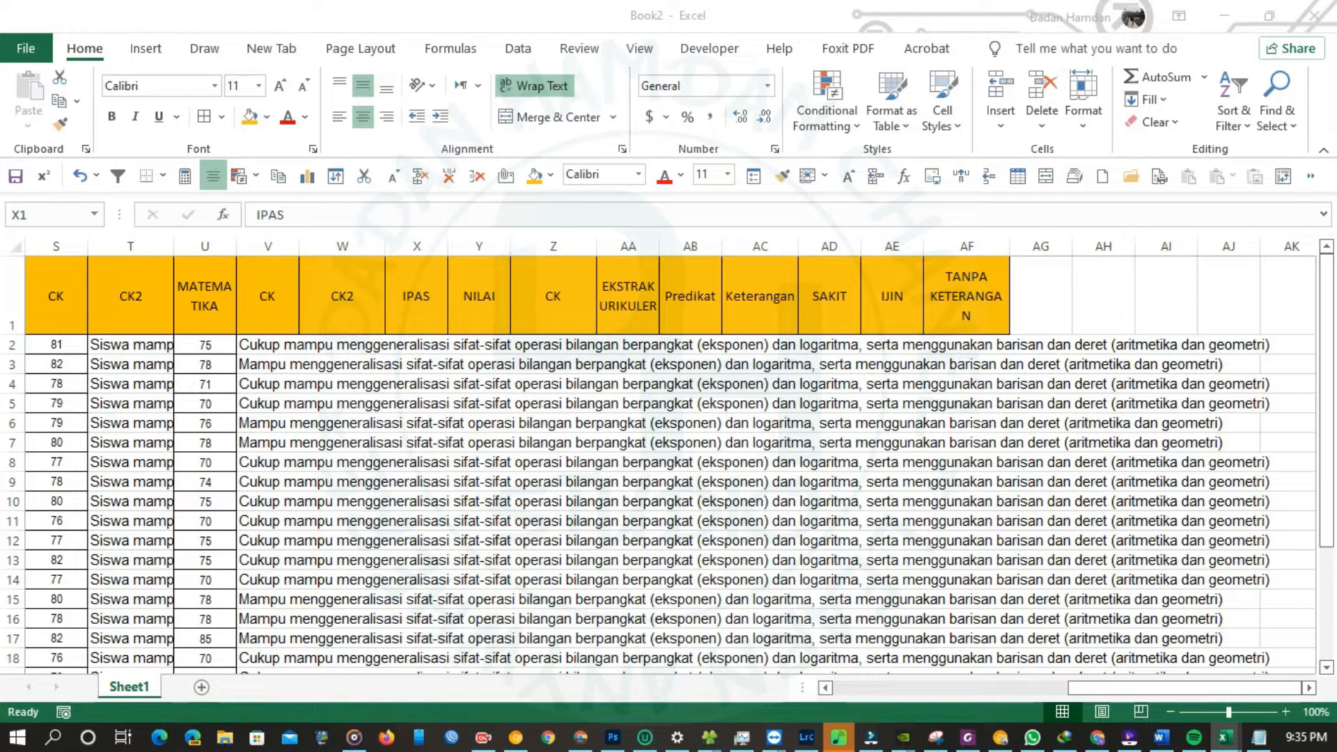
{"action": "left_click", "coordinate": [225, 246]}
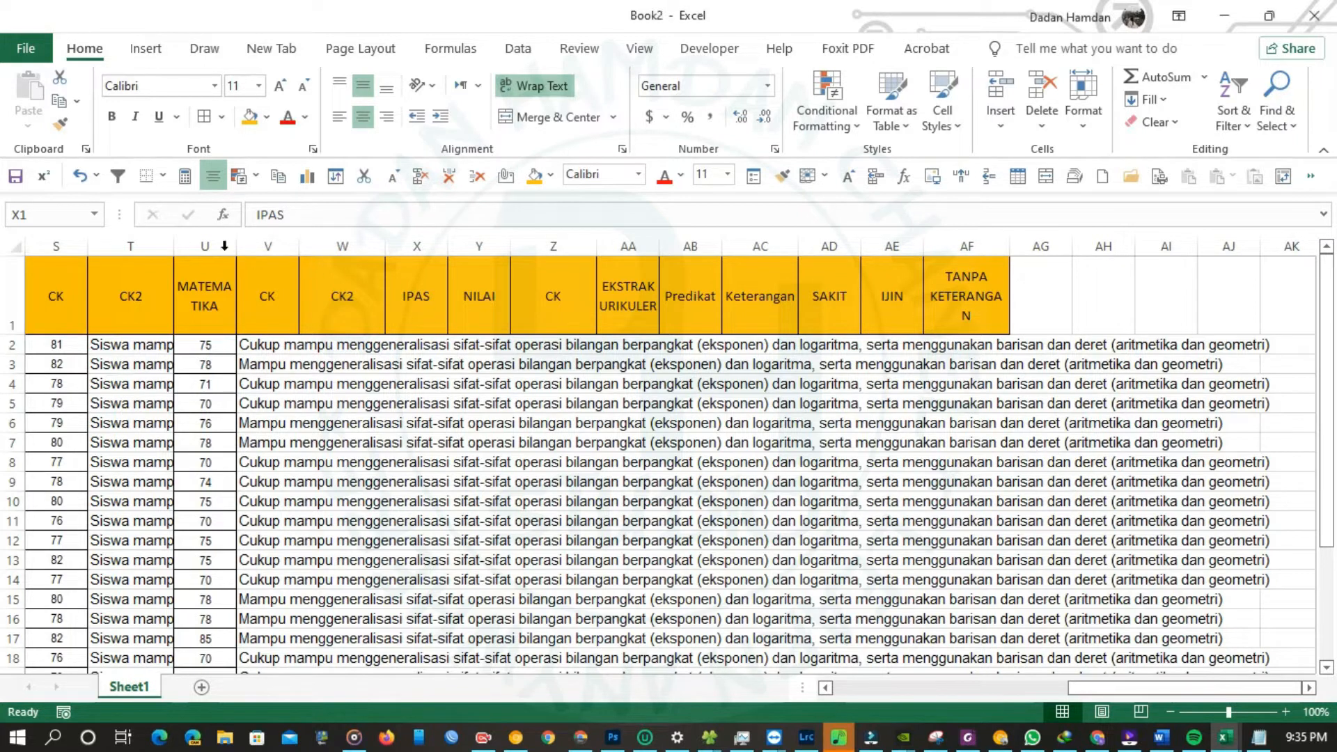
{"action": "left_click", "coordinate": [417, 243]}
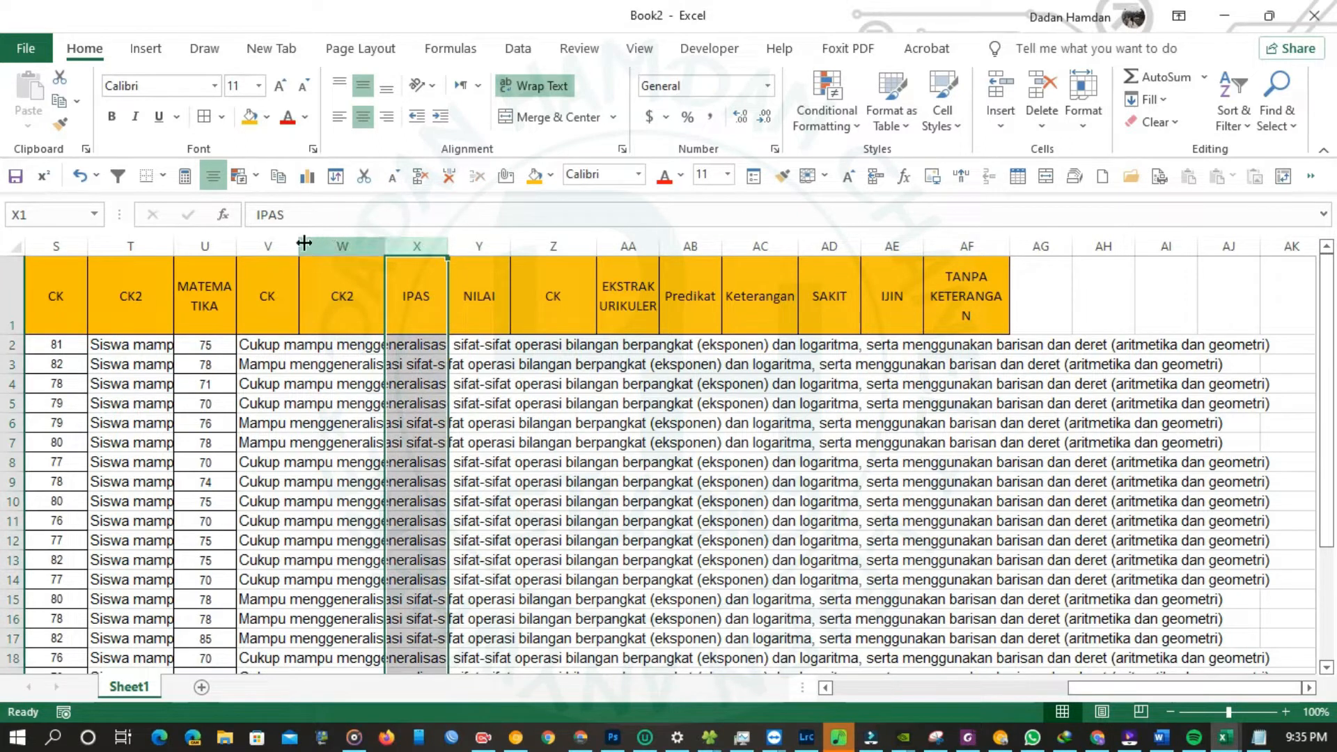
{"action": "left_click_drag", "start_coordinate": [205, 245], "coordinate": [328, 238]}
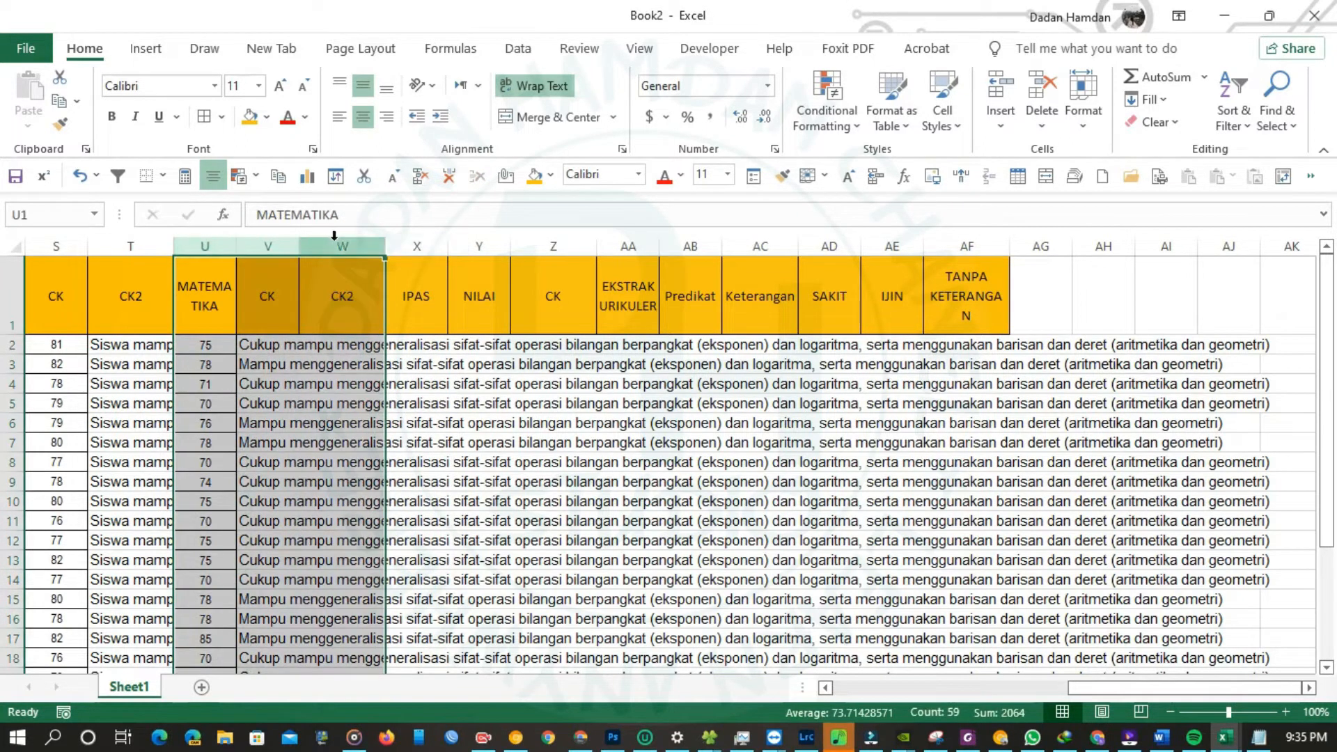
{"action": "key", "text": "ctrl+c"}
{"action": "left_click", "coordinate": [417, 245]}
{"action": "left_click", "coordinate": [997, 87]}
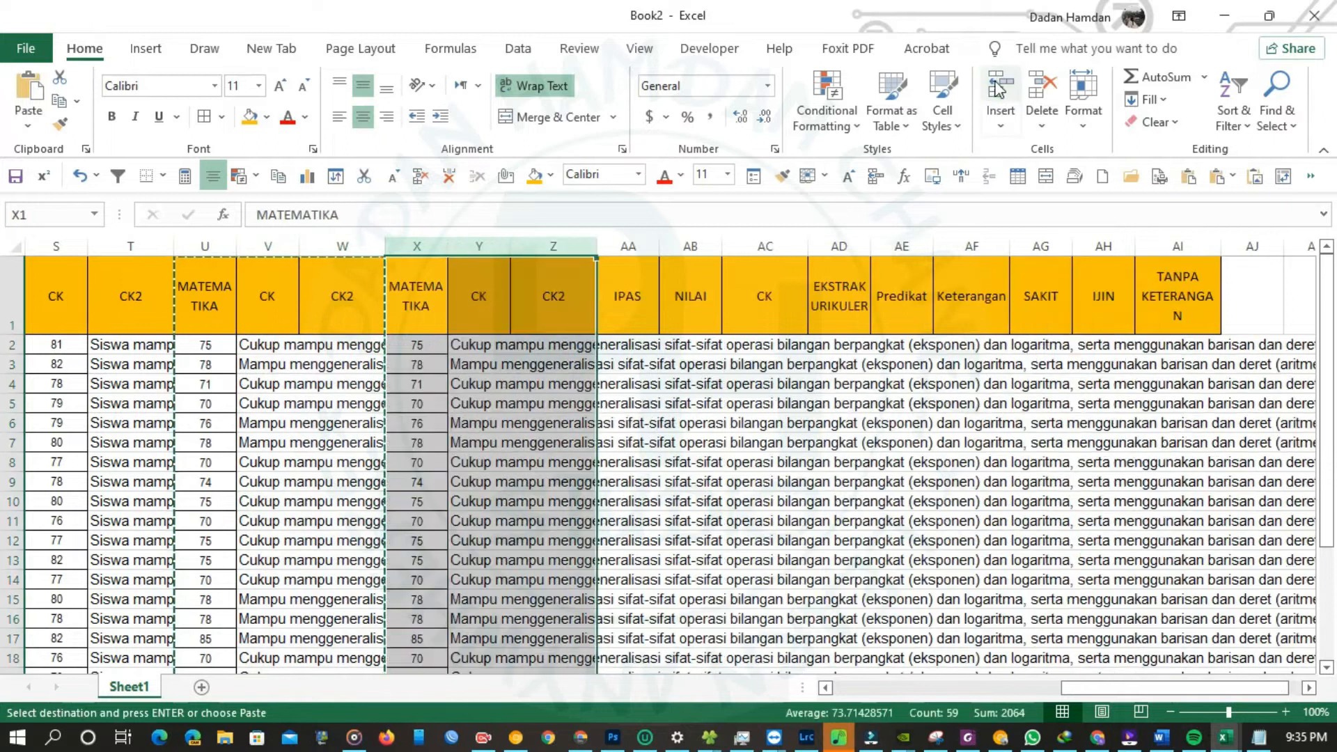
- Rename the duplicated MATEMATIKA header in X1 as Inggris
{"action": "left_click", "coordinate": [420, 295]}
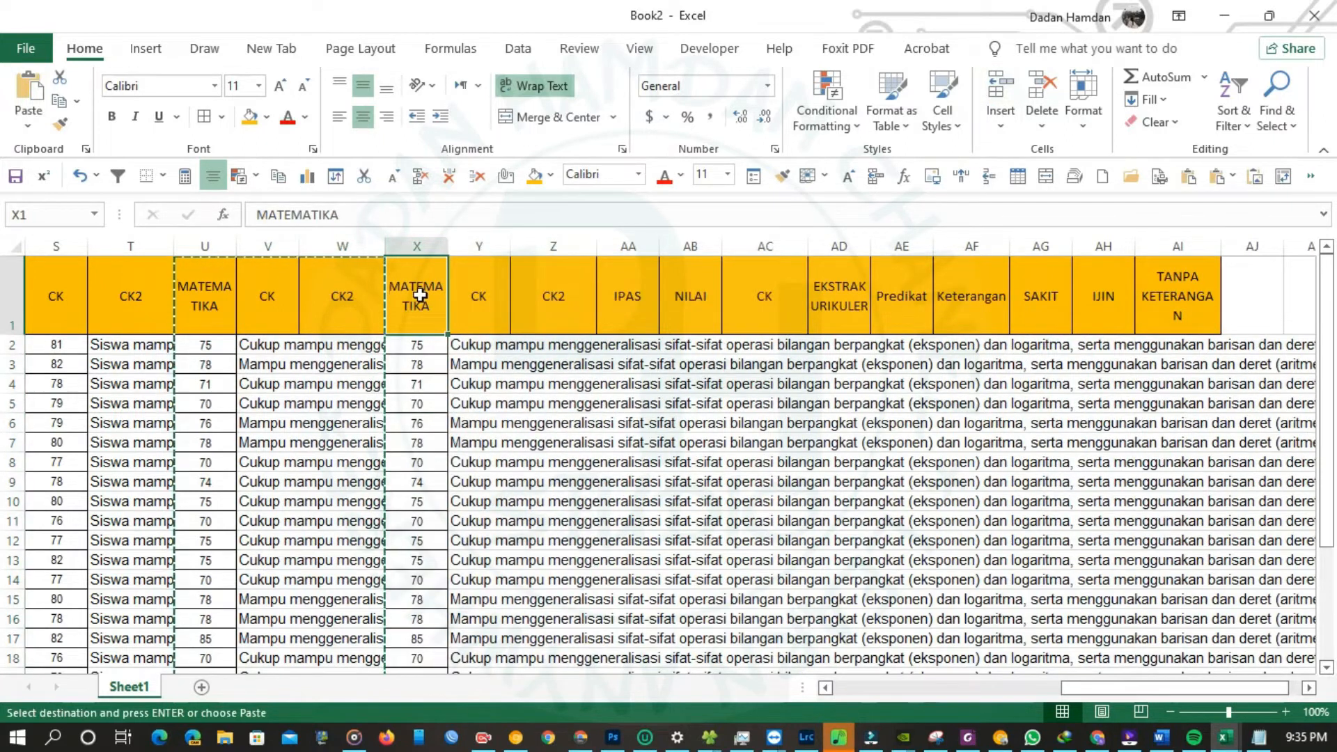
{"action": "type", "text": "Inggris"}
{"action": "key", "text": "Left"}
{"action": "key", "text": "Left"}
{"action": "key", "text": "Left"}
{"action": "key", "text": "Right"}
{"action": "key", "text": "Right"}
{"action": "key", "text": "Right"}
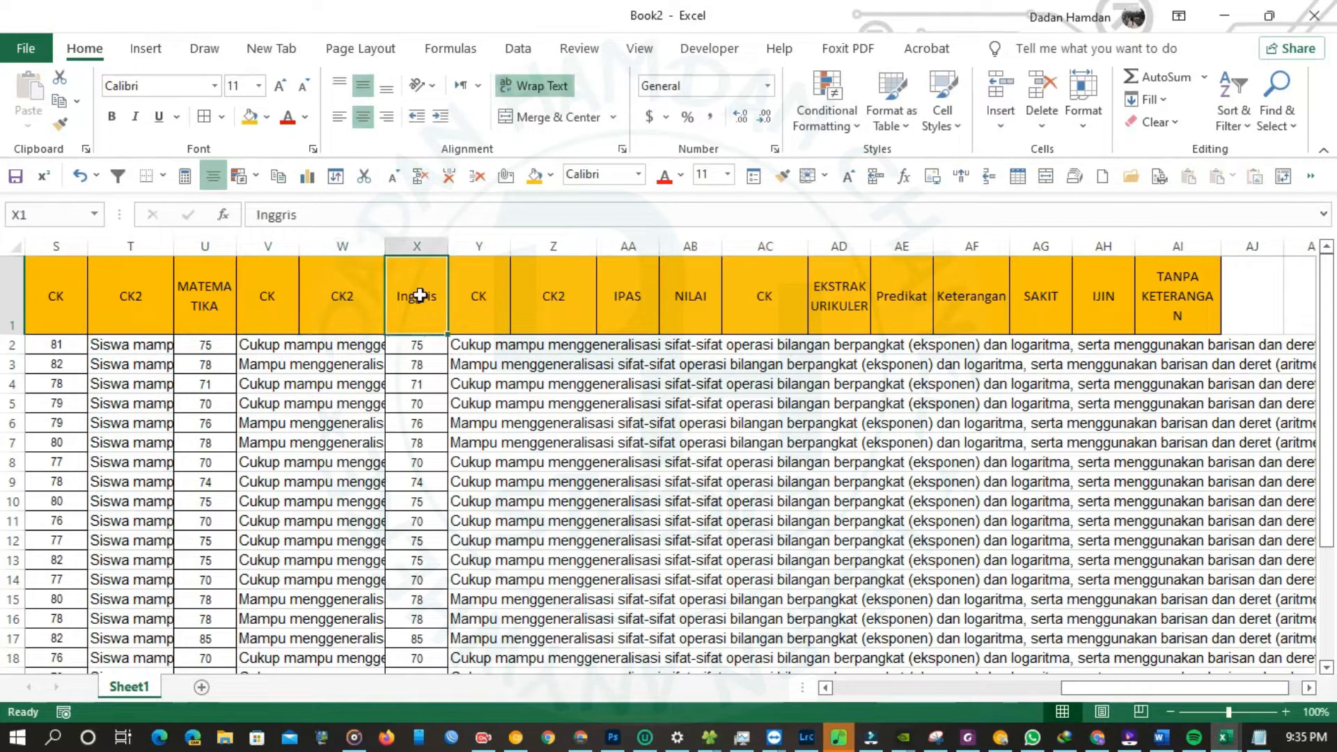
- Copy the English grades and competency descriptions from the source list and paste them starting at X2
{"action": "key", "text": "alt+Tab"}
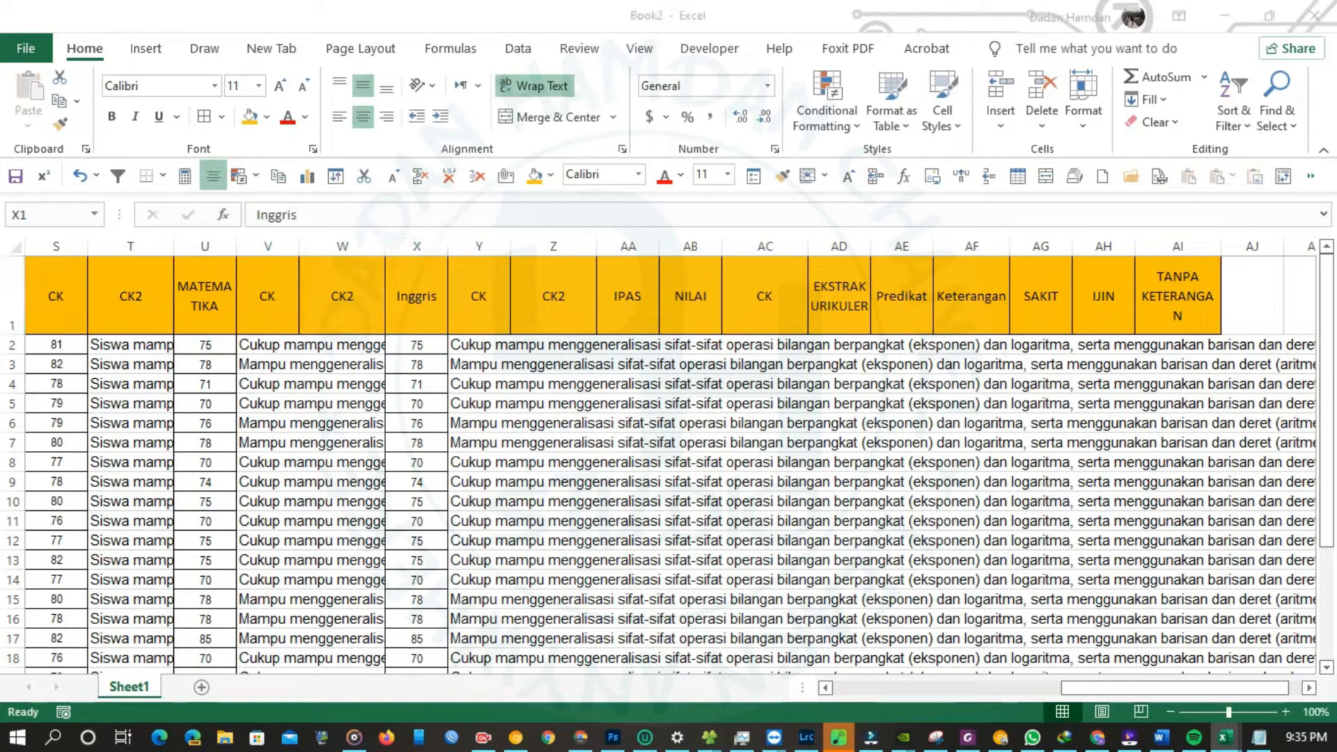
{"action": "key", "text": "ctrl+c"}
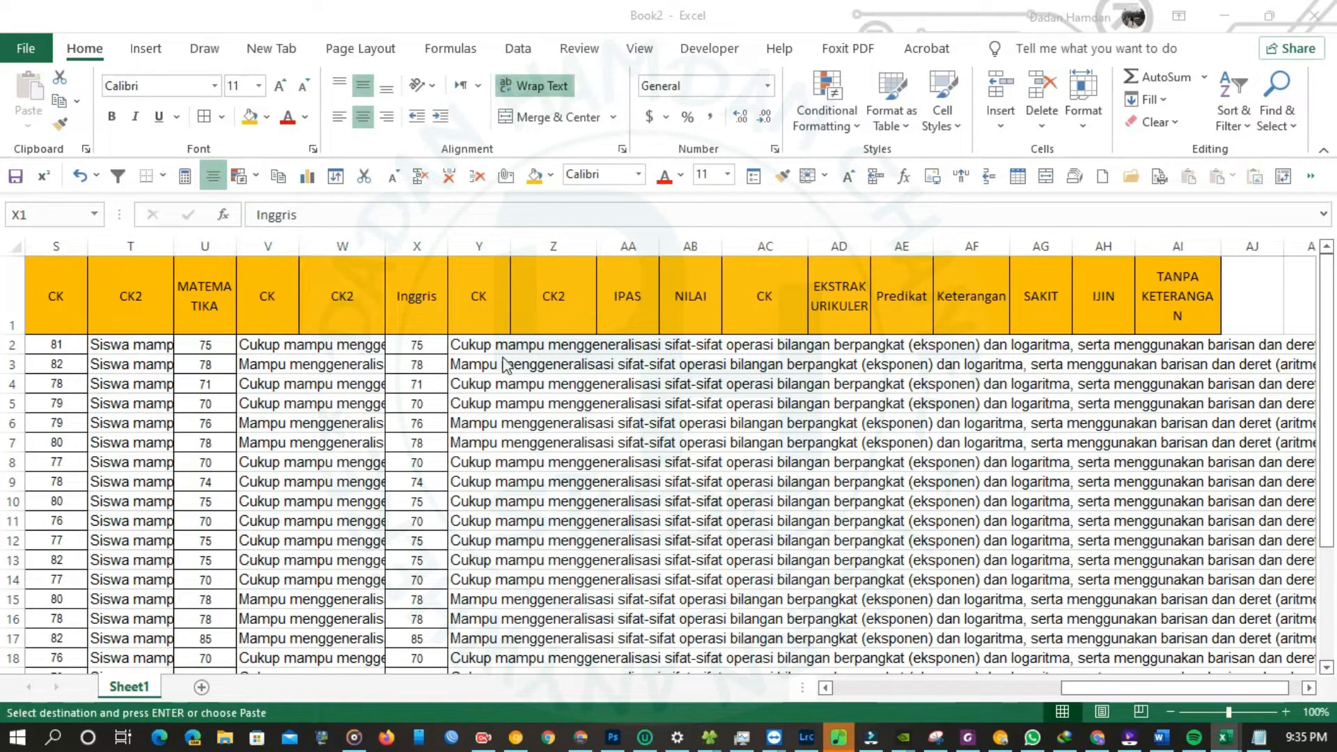
{"action": "left_click", "coordinate": [426, 344]}
{"action": "left_click", "coordinate": [426, 344]}
{"action": "key", "text": "ctrl+v"}
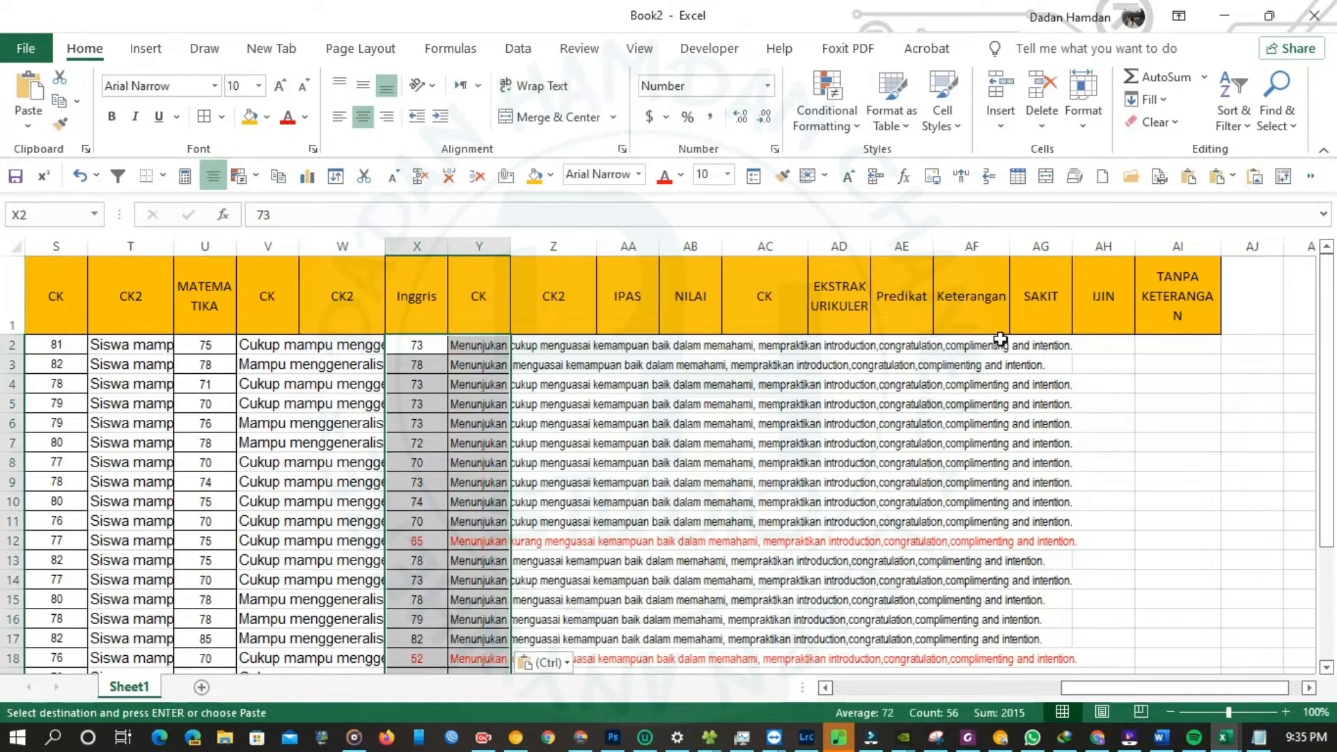
{"action": "key", "text": "alt+Tab"}
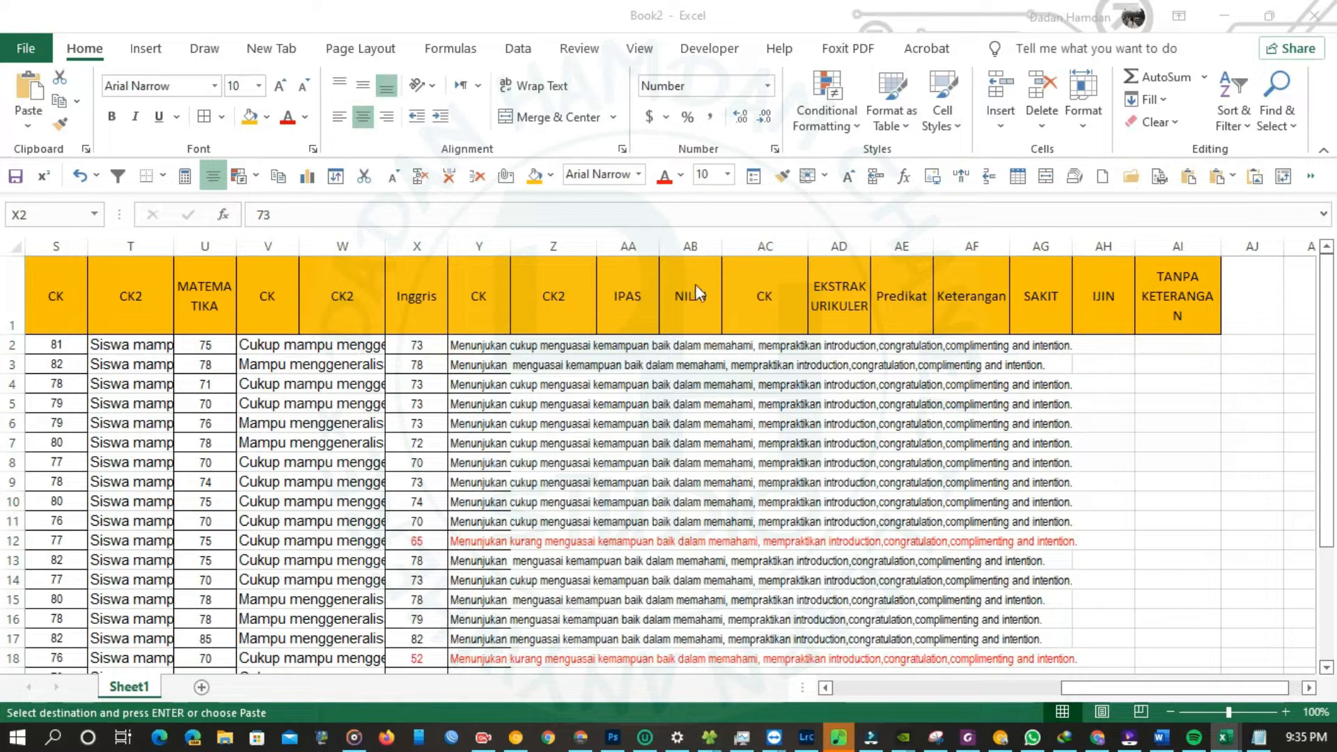
{"action": "left_click", "coordinate": [1126, 690]}
{"action": "left_click_drag", "start_coordinate": [1136, 690], "coordinate": [905, 691]}
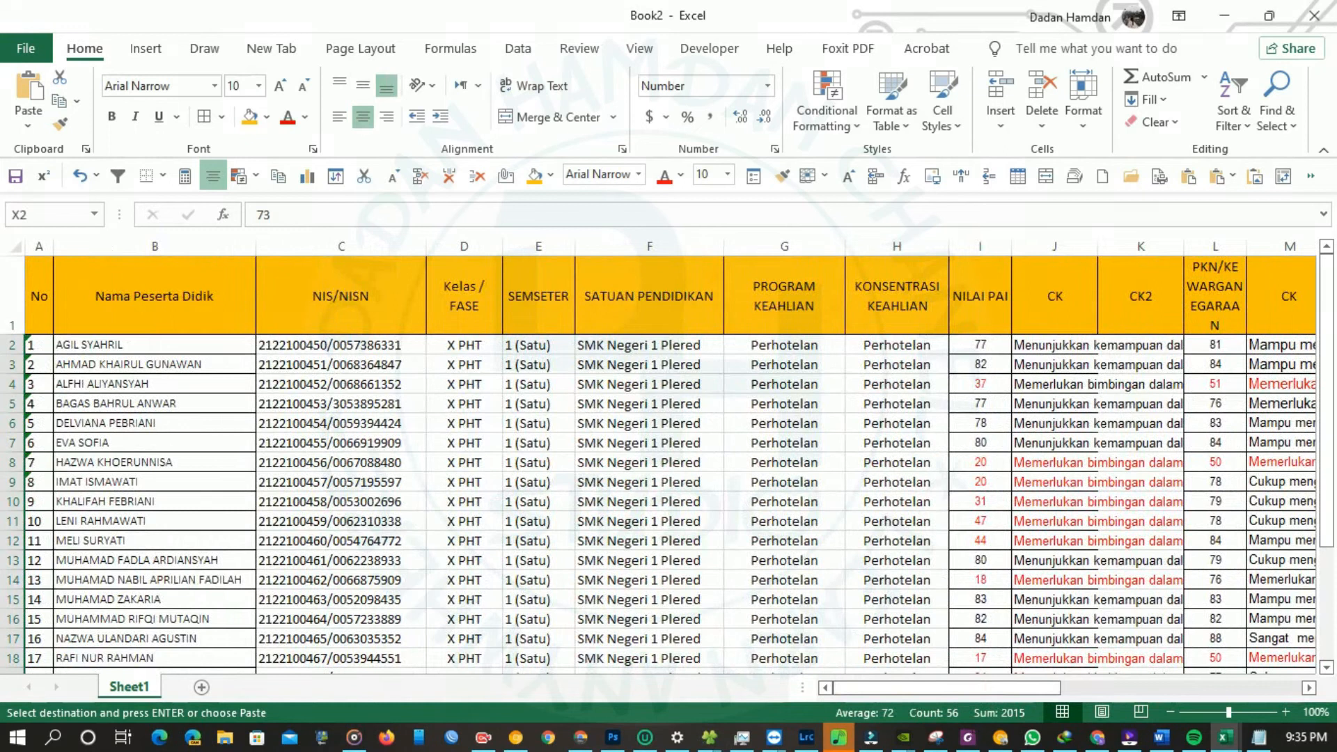
- Move the B.INDONESIA, CK and CK2 columns O to Q to directly before the MATEMATIKA column
{"action": "key", "text": "alt+Tab"}
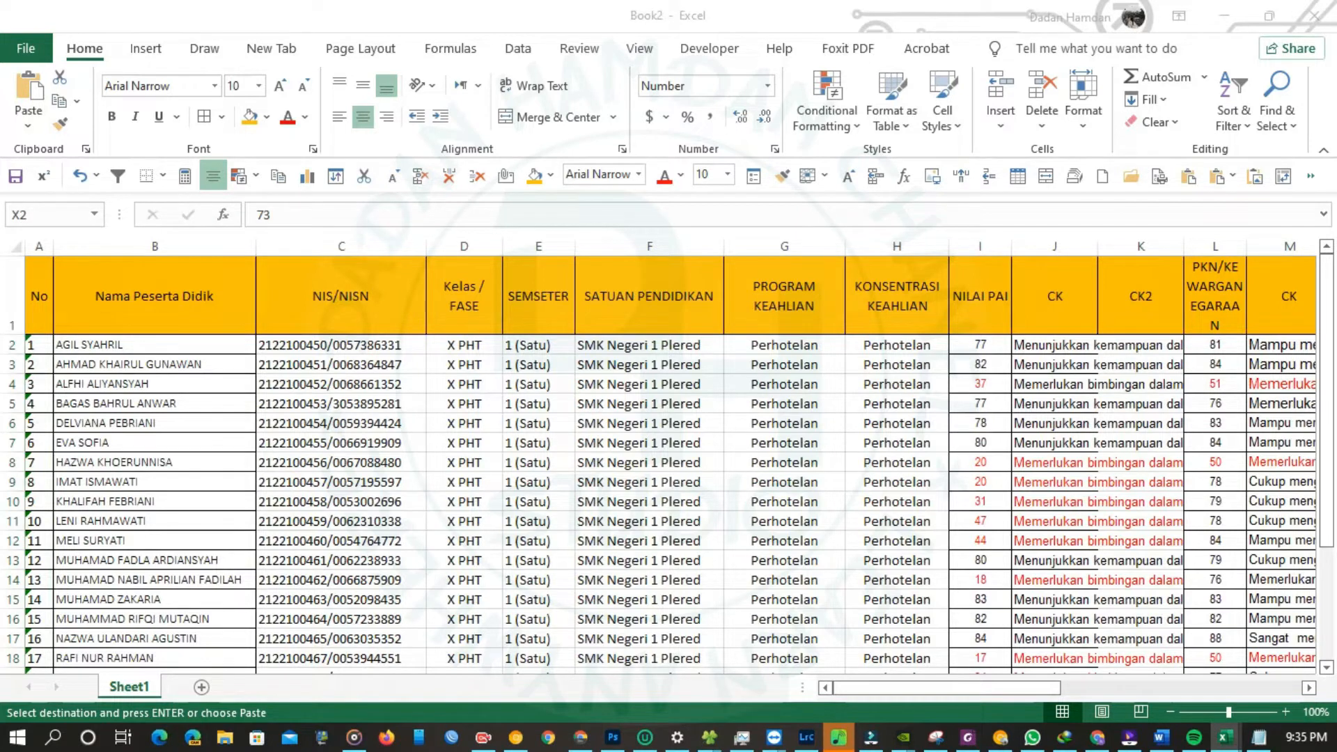
{"action": "left_click", "coordinate": [1012, 687]}
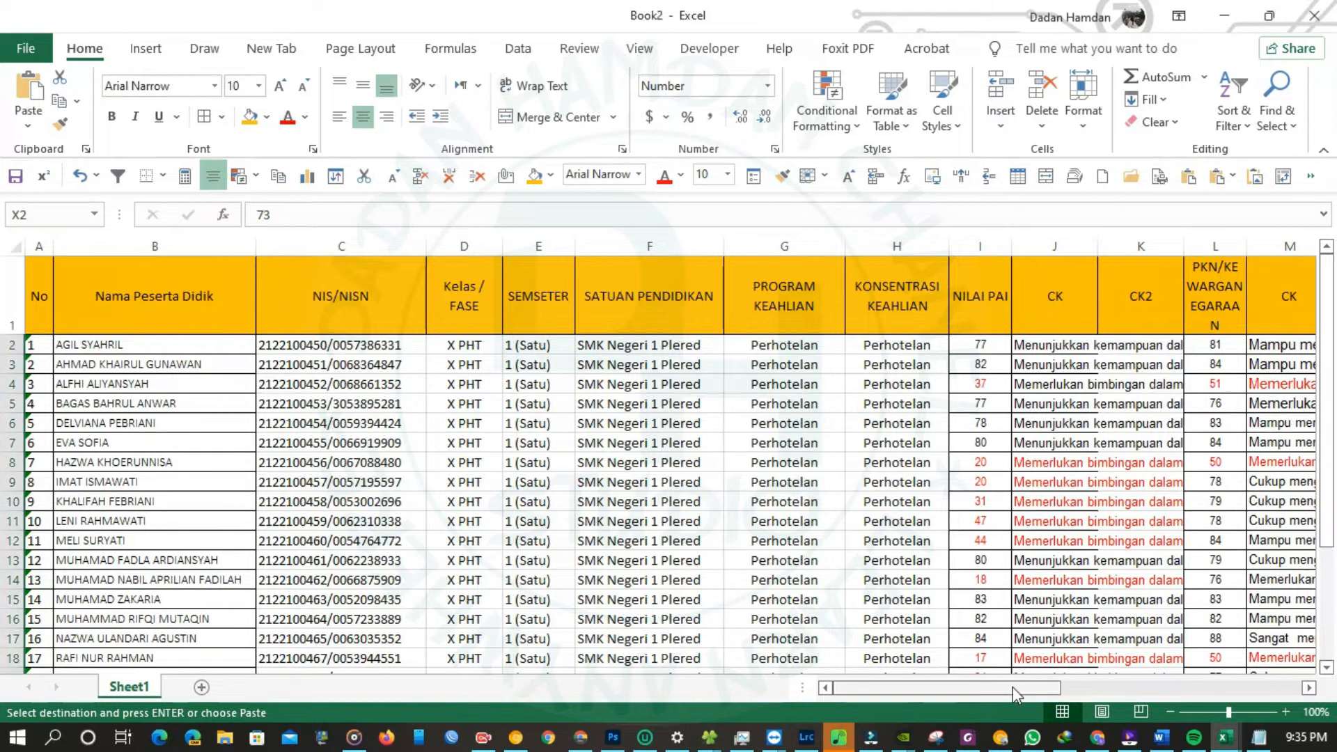
{"action": "left_click_drag", "start_coordinate": [1008, 691], "coordinate": [1071, 692]}
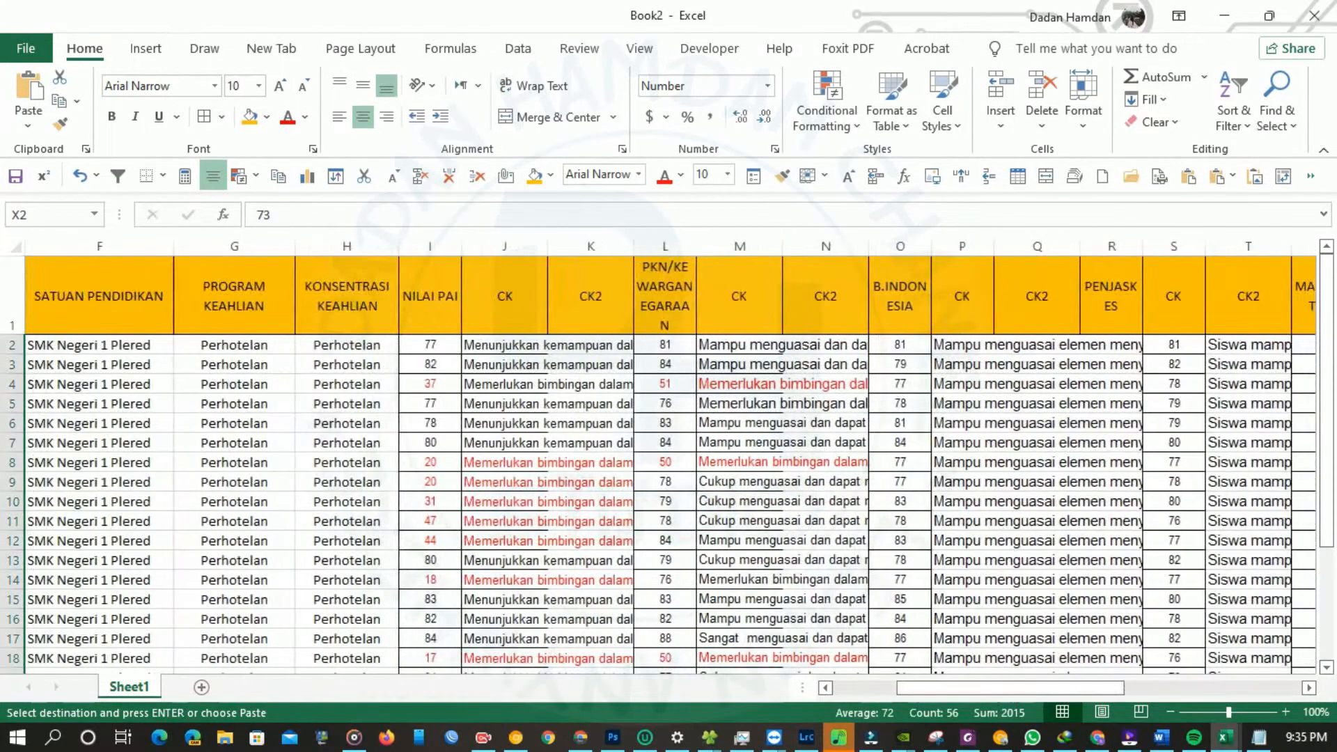
{"action": "key", "text": "alt+Tab"}
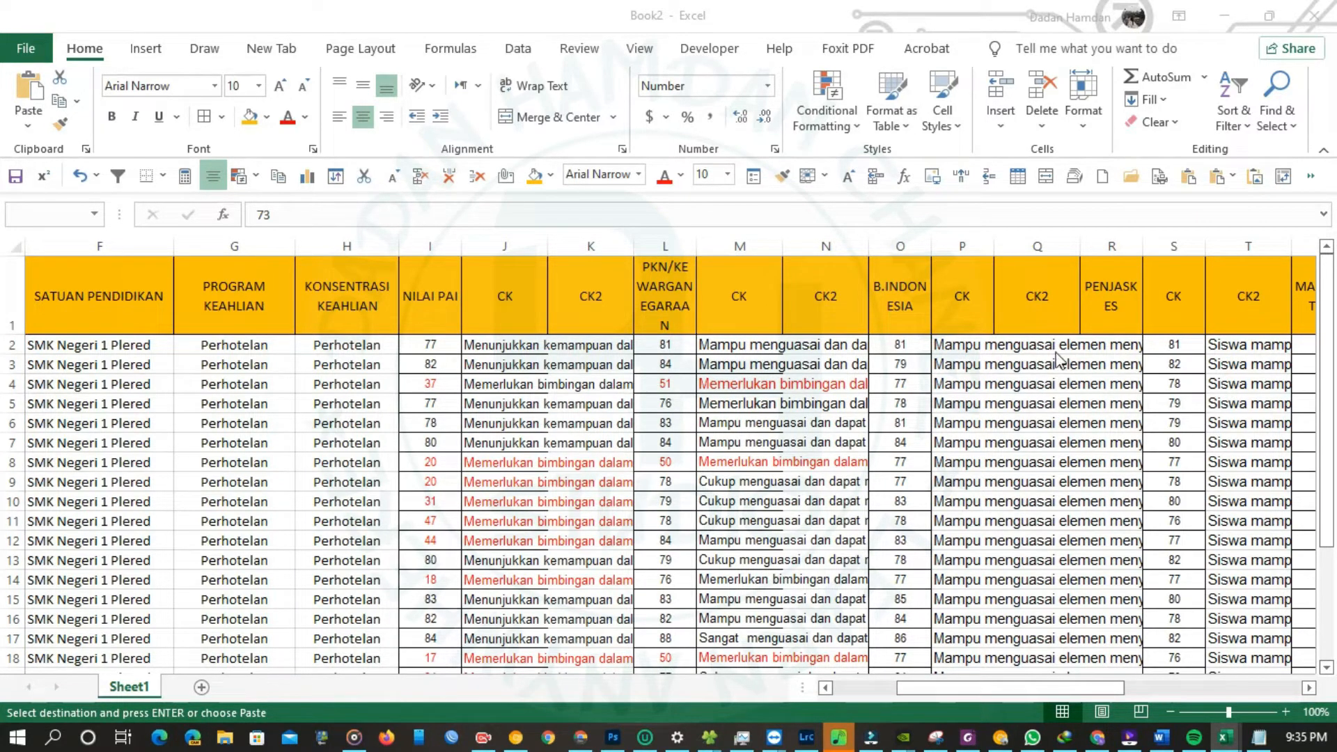
{"action": "left_click", "coordinate": [915, 235]}
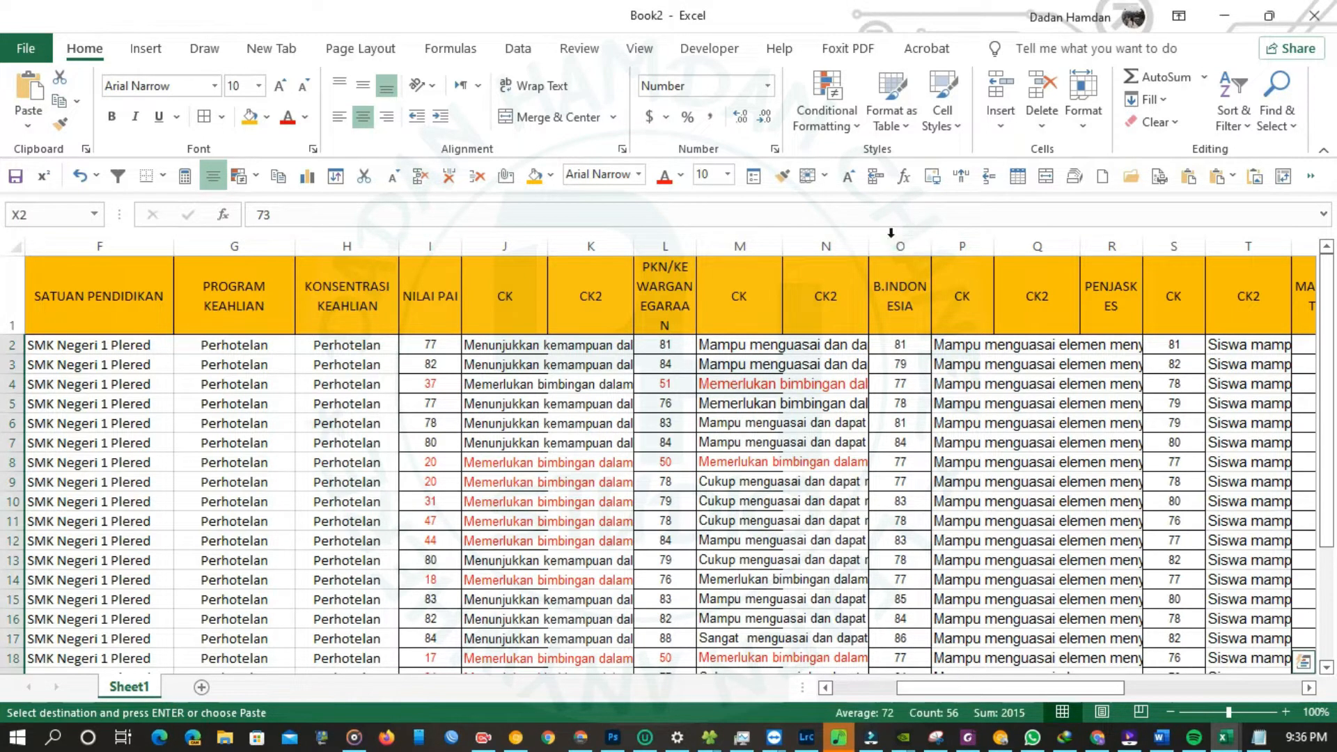
{"action": "left_click_drag", "start_coordinate": [895, 244], "coordinate": [1008, 248]}
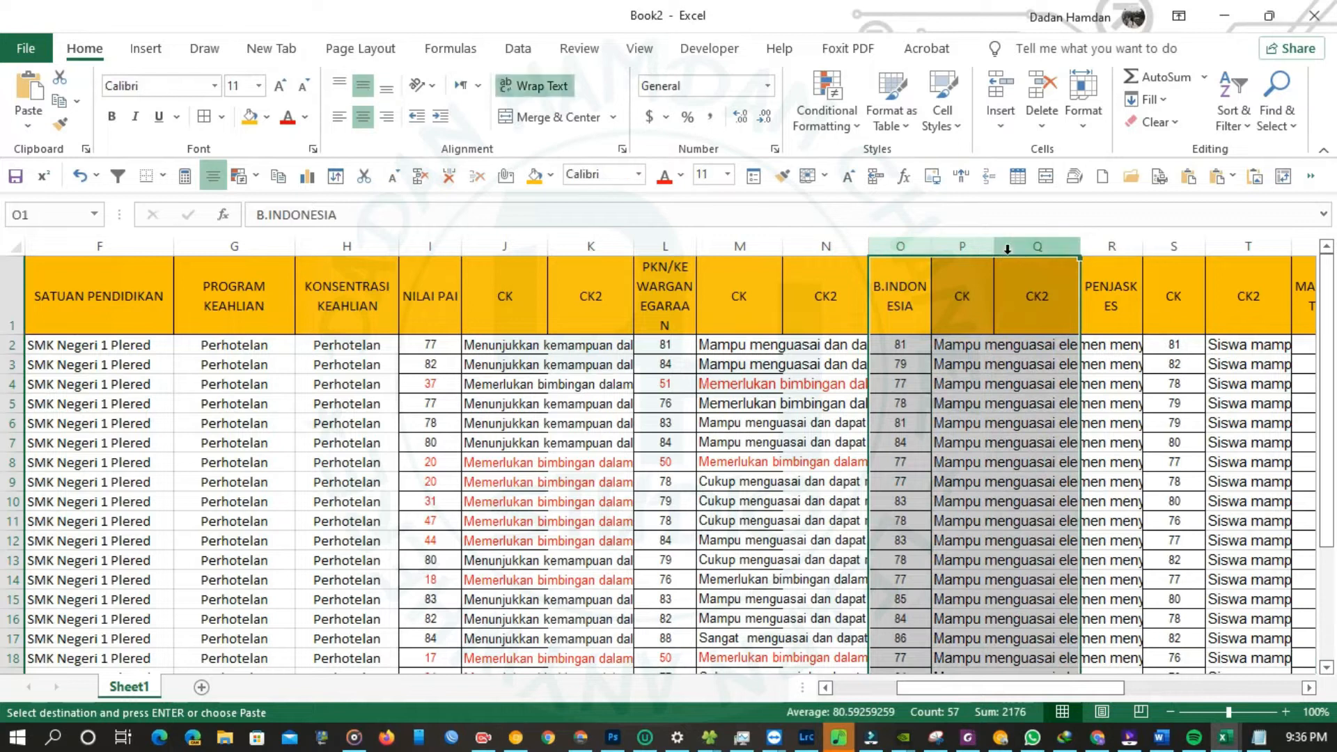
{"action": "key", "text": "ctrl+c"}
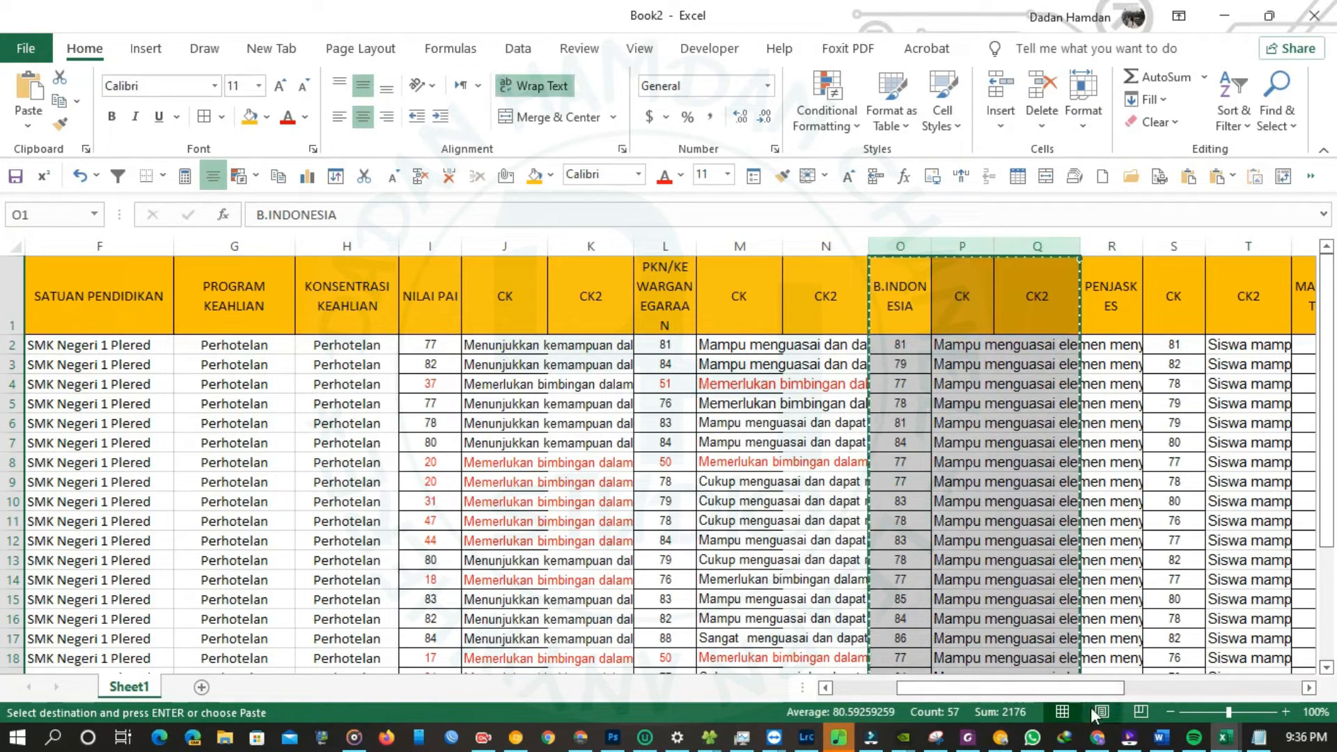
{"action": "left_click_drag", "start_coordinate": [1083, 687], "coordinate": [1099, 690]}
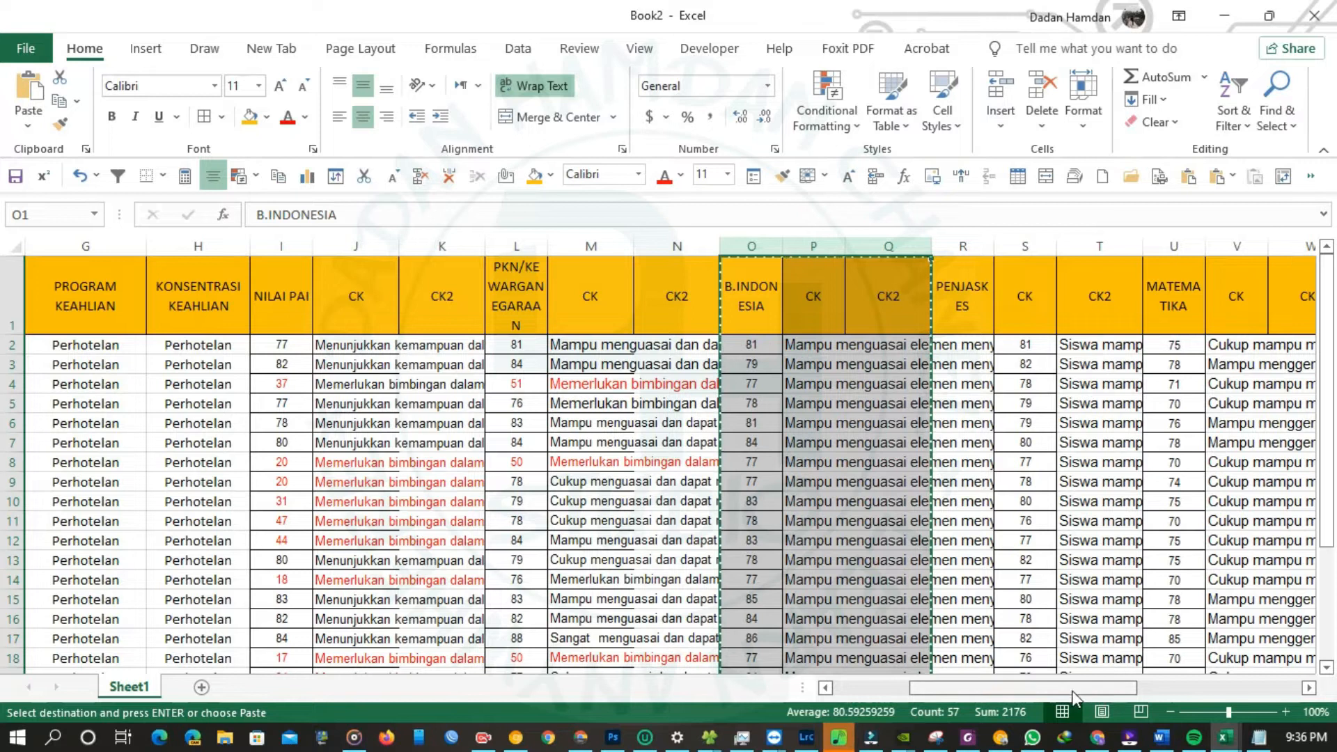
{"action": "left_click", "coordinate": [1157, 244]}
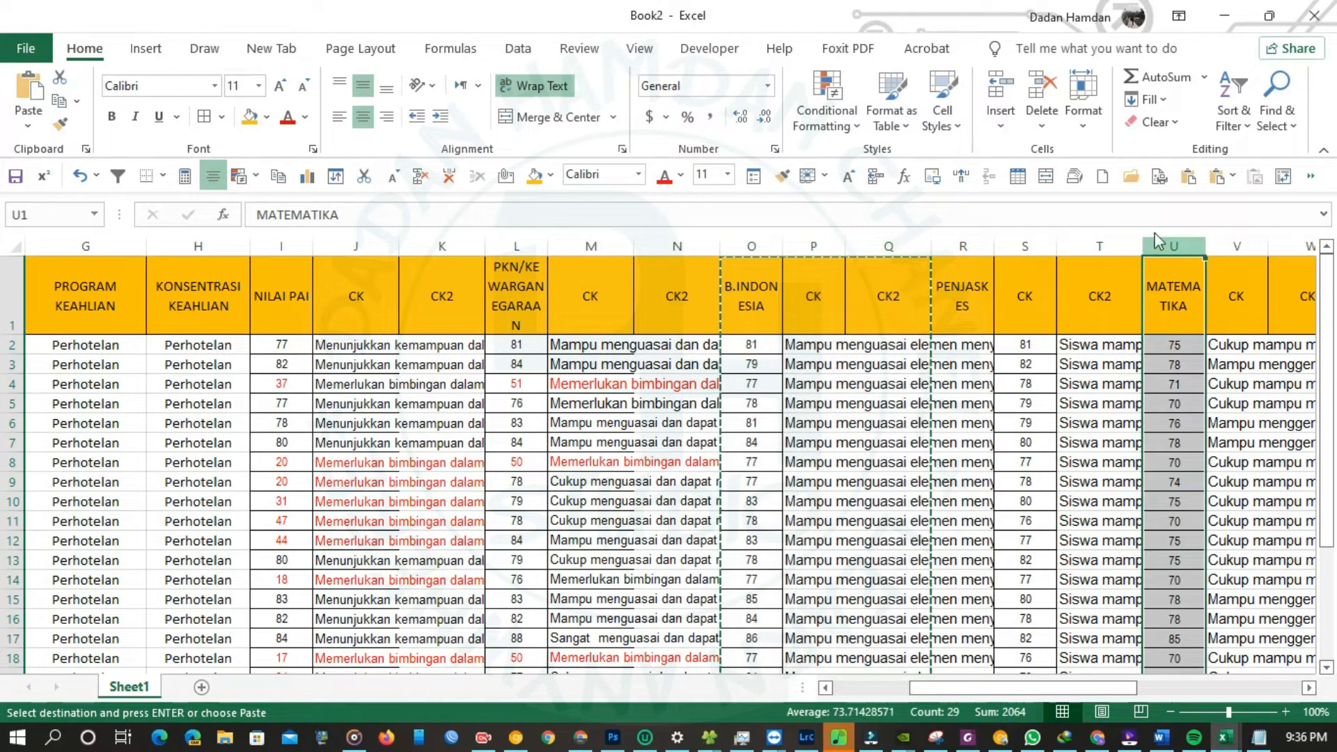
{"action": "left_click", "coordinate": [1000, 83]}
- Rename the B.INDONESIA header in R1 as SENI and paste the art grades and descriptions from the source list starting at R2
{"action": "double_click", "coordinate": [961, 301]}
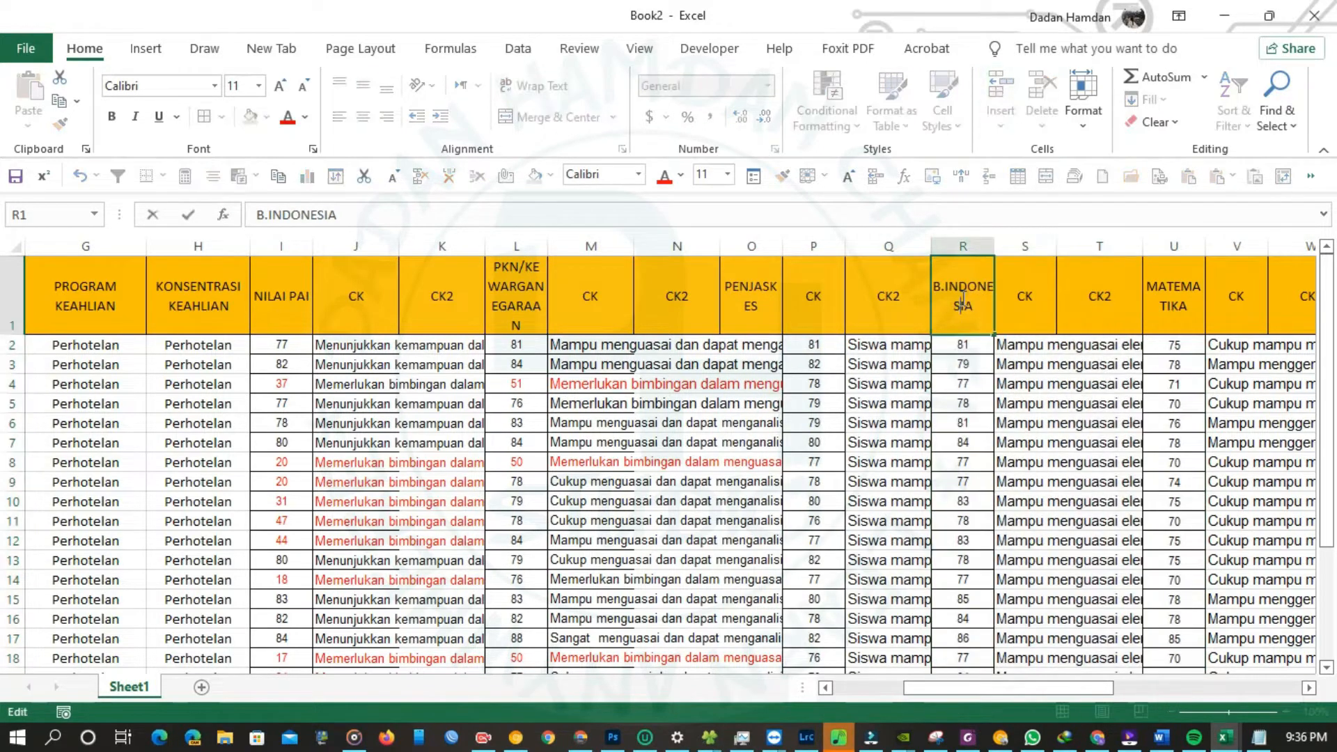
{"action": "type", "text": "SENI"}
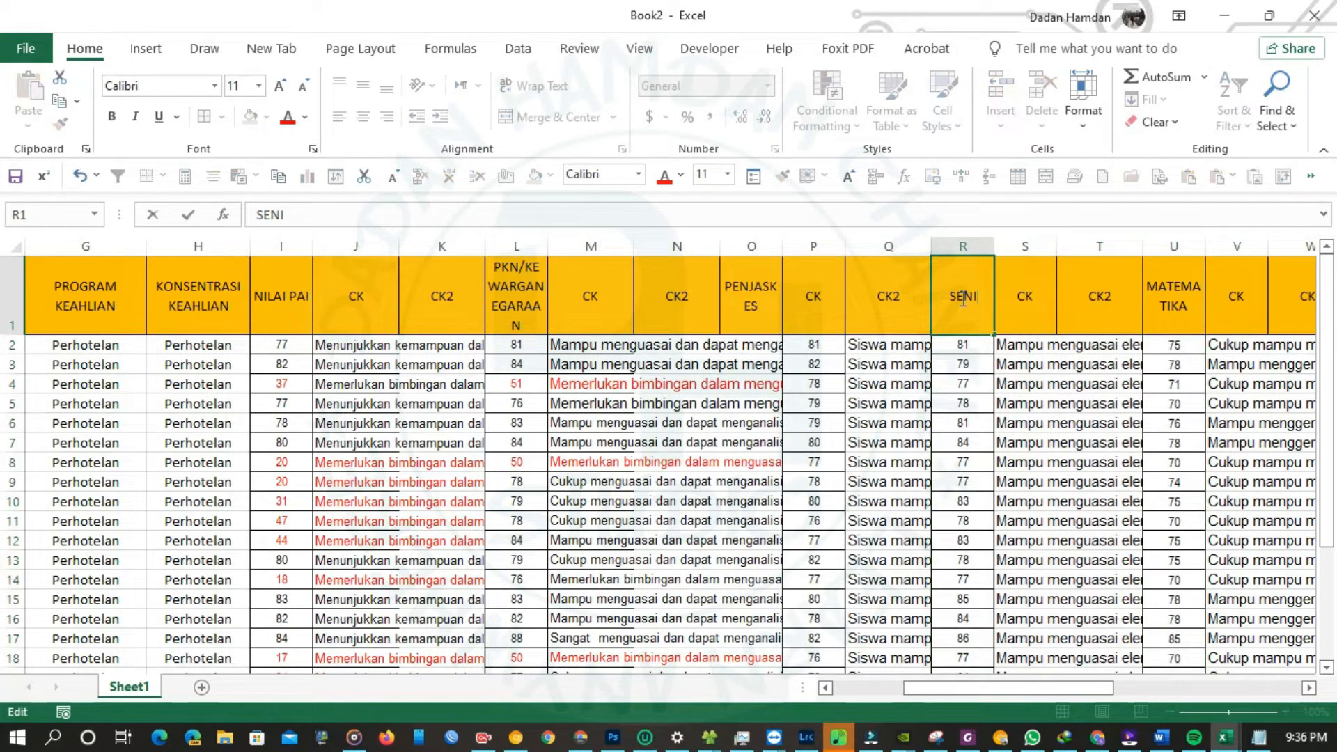
{"action": "key", "text": "Tab"}
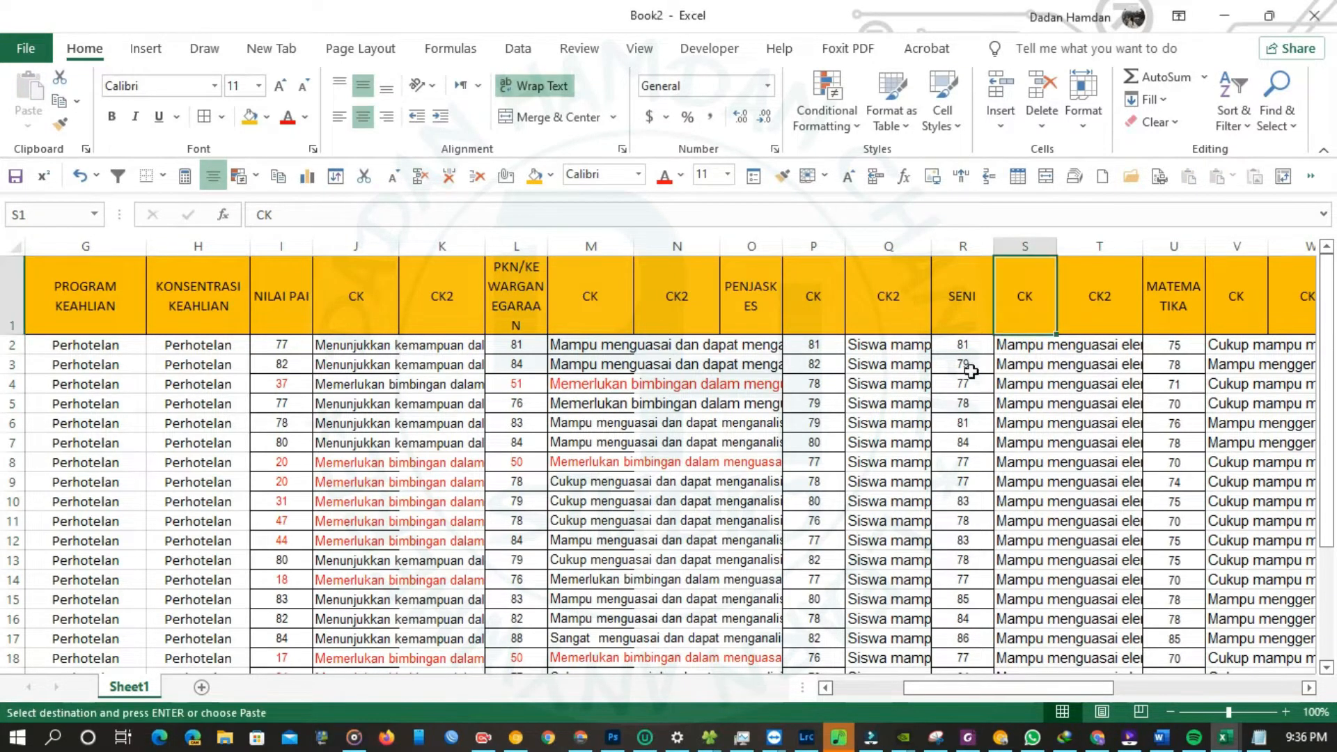
{"action": "left_click", "coordinate": [970, 346]}
{"action": "key", "text": "ctrl+v"}
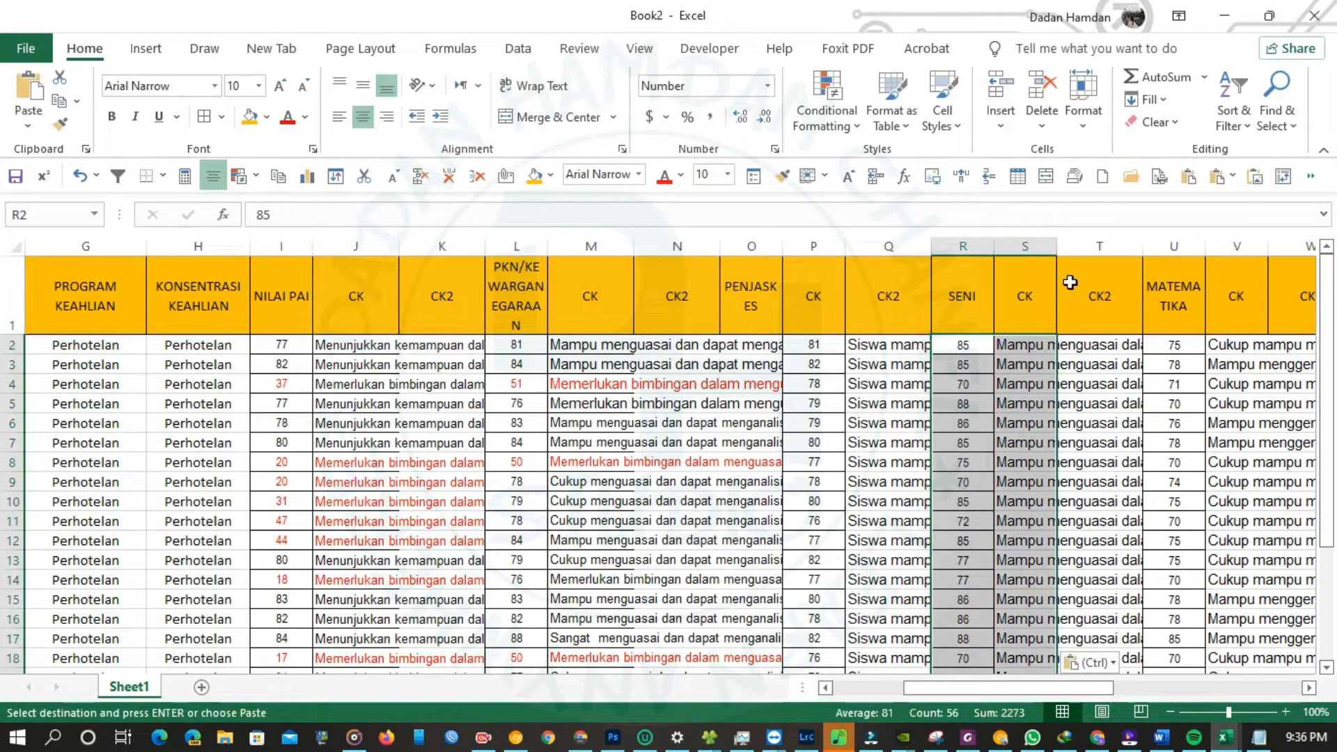
- Copy the SENI, CK and CK2 columns R to T and insert the copies before the MATEMATIKA column
{"action": "left_click", "coordinate": [1108, 243]}
{"action": "left_click_drag", "start_coordinate": [1107, 243], "coordinate": [963, 246]}
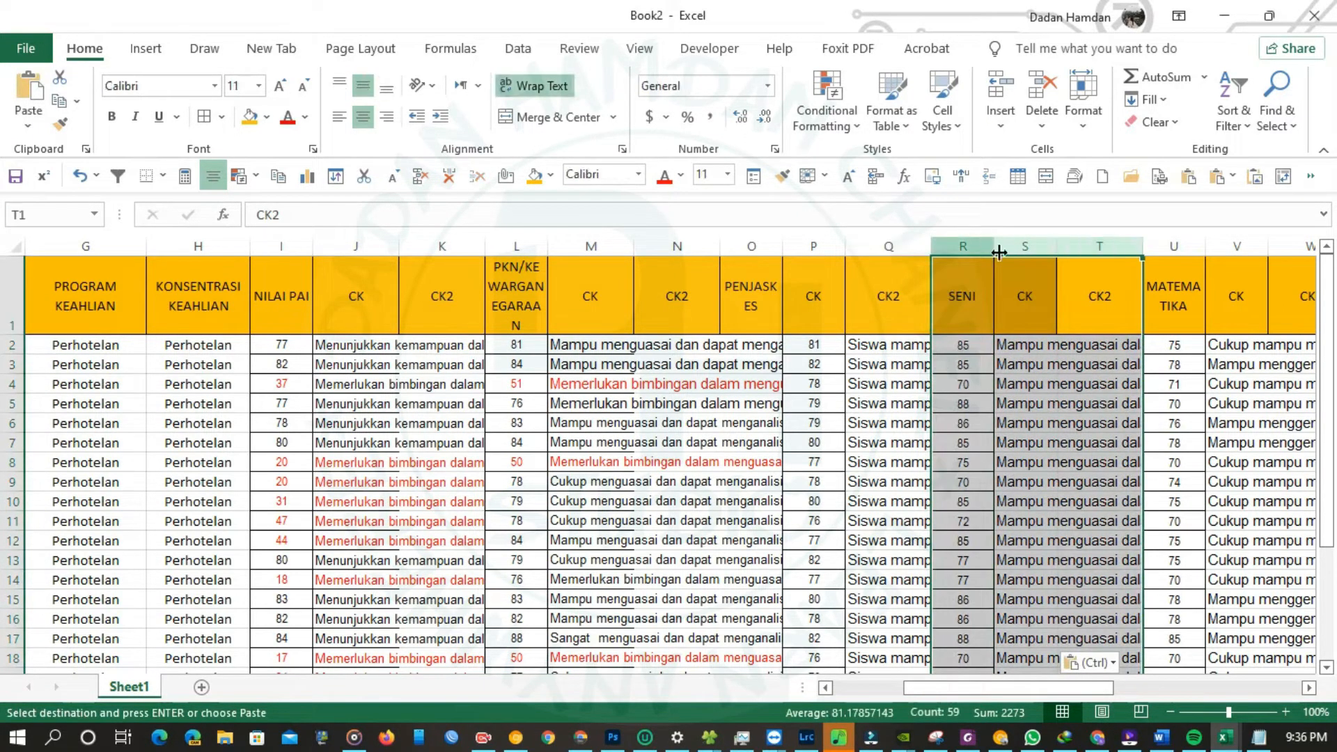
{"action": "key", "text": "ctrl+c"}
{"action": "left_click", "coordinate": [1153, 248]}
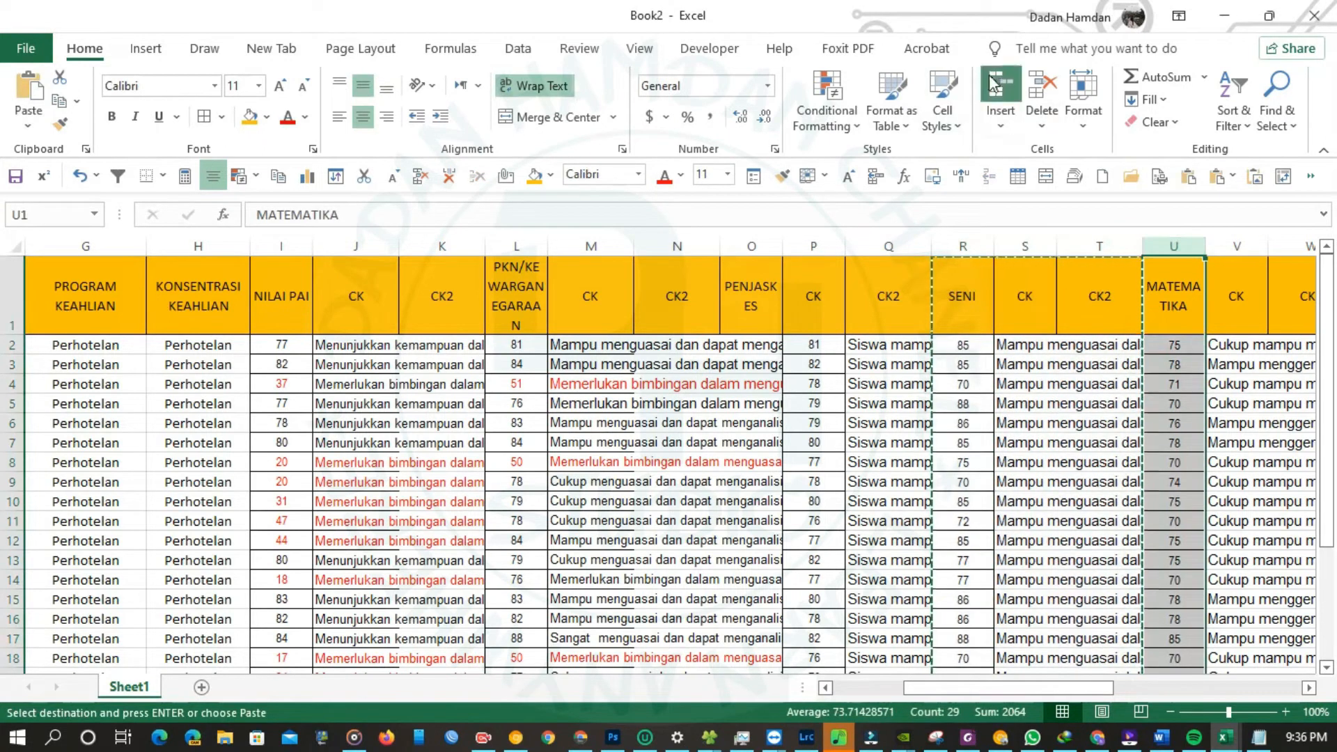
{"action": "key", "text": "ctrl+v"}
- Rename the duplicated header in U1 as Sejarah and paste the history grades and descriptions from the source list starting at U2
{"action": "left_click", "coordinate": [1169, 295]}
{"action": "type", "text": "Sejarah"}
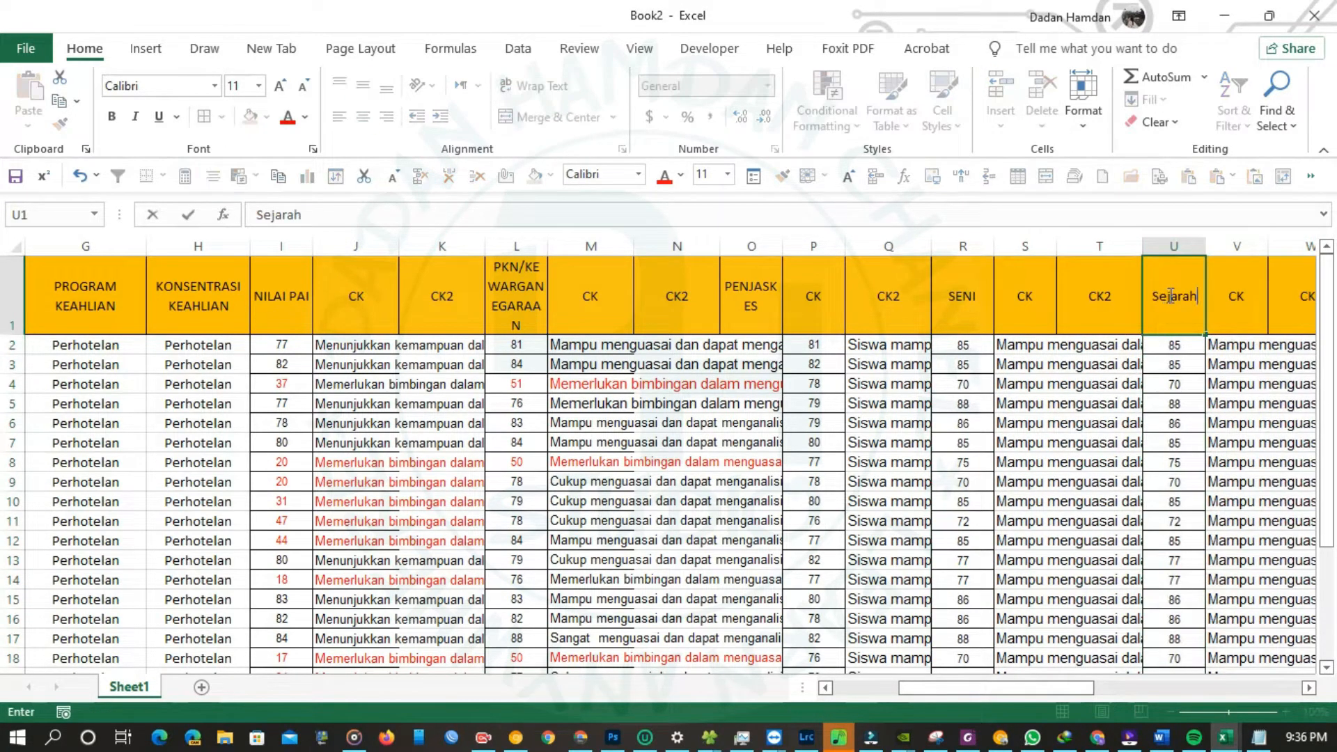
{"action": "key", "text": "Tab"}
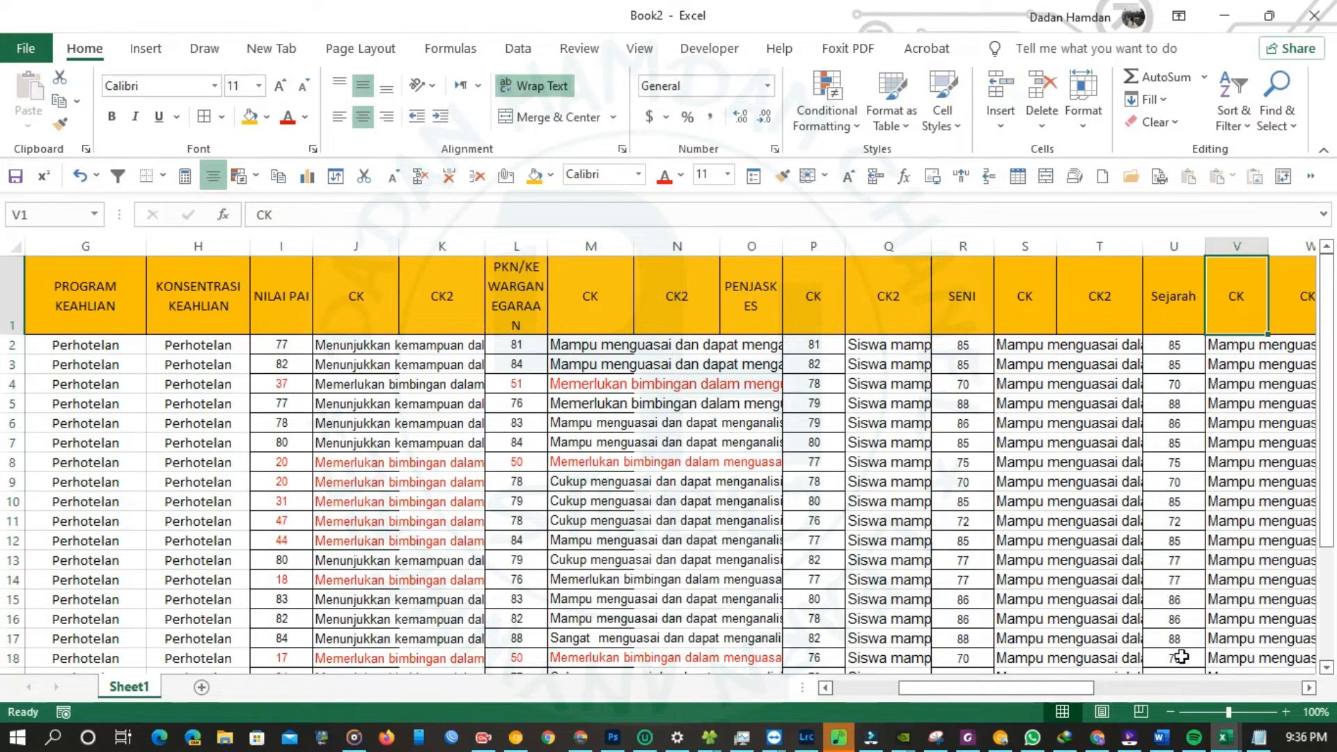
{"action": "left_click_drag", "start_coordinate": [1079, 688], "coordinate": [1122, 689]}
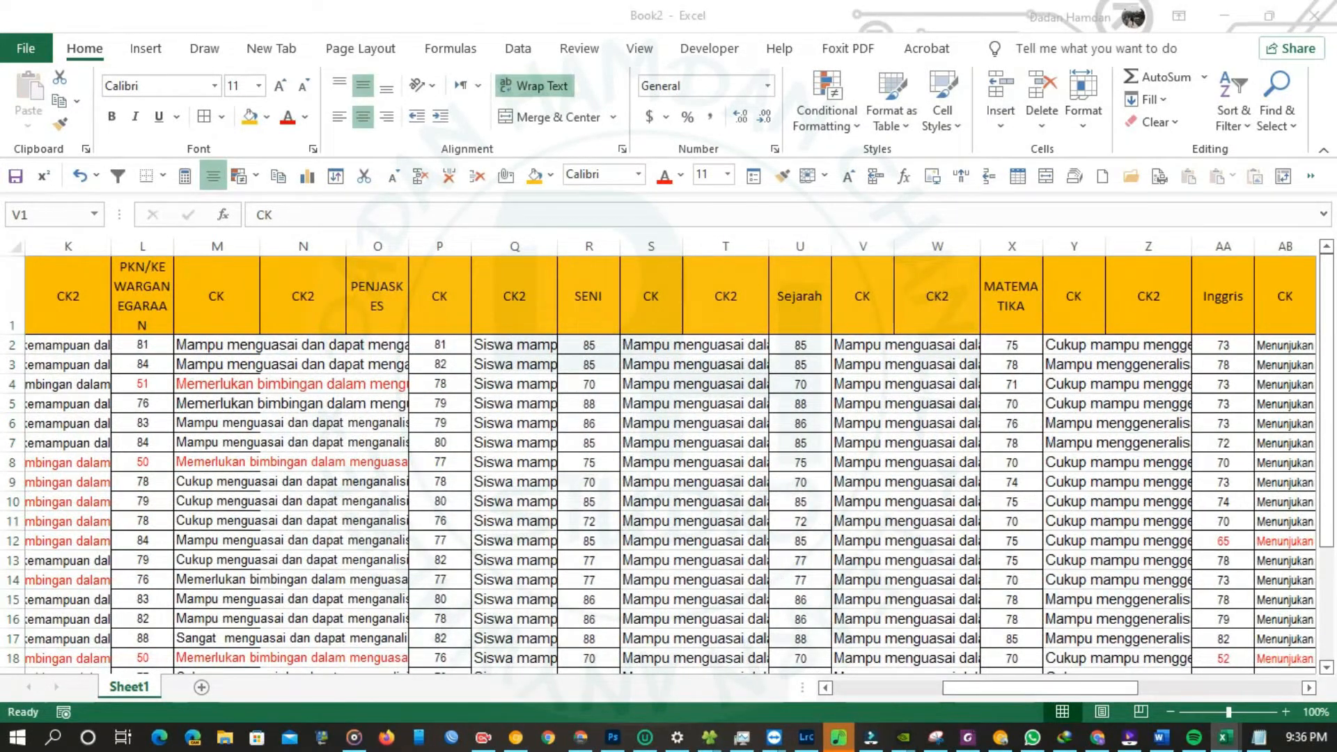
{"action": "left_click", "coordinate": [800, 345]}
{"action": "key", "text": "ctrl+v"}
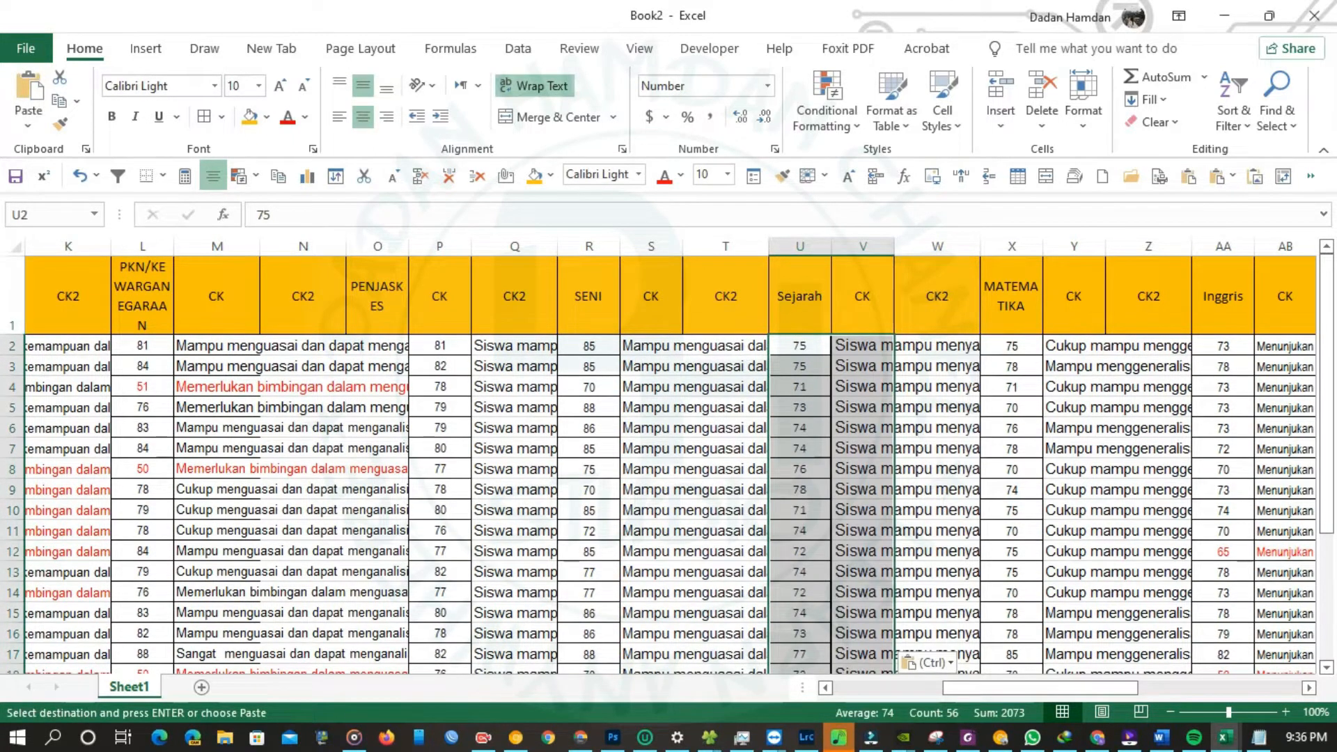
- Copy the mathematics grades and descriptions from the source list and paste them starting at X2
{"action": "key", "text": "alt+Tab"}
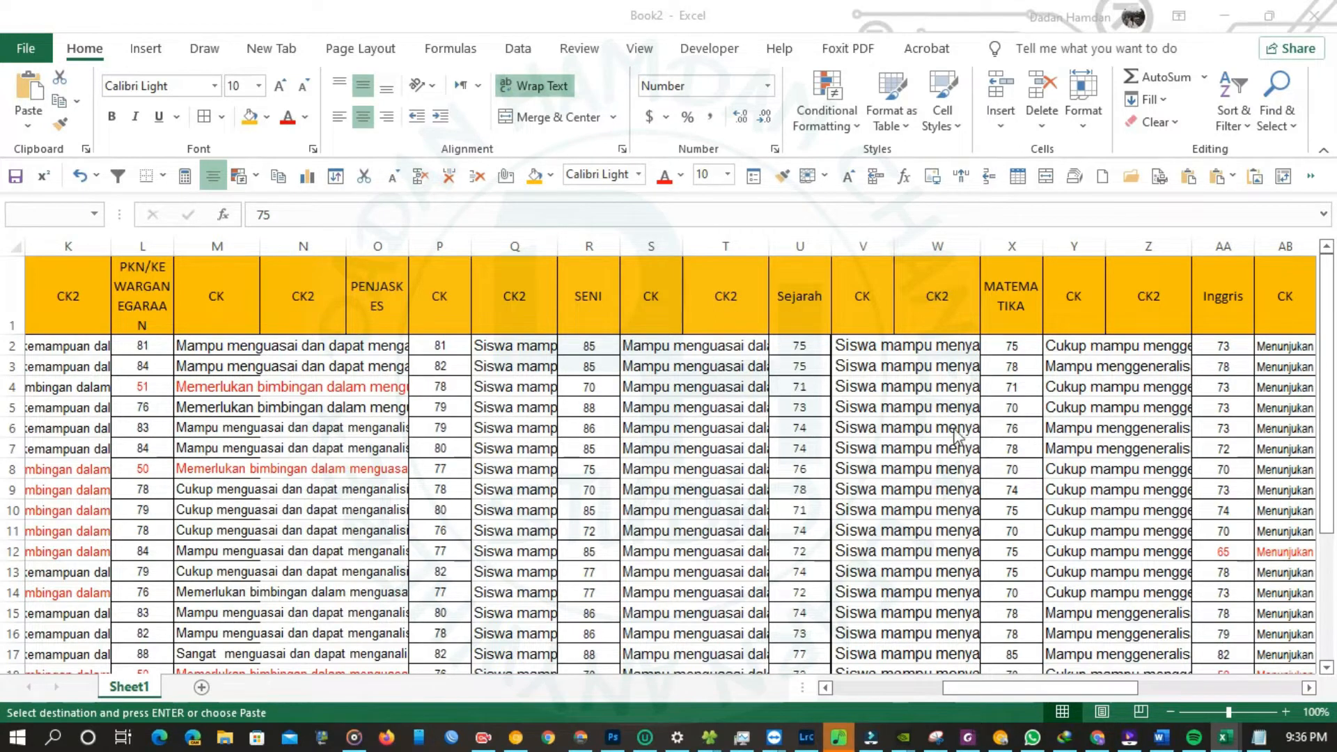
{"action": "key", "text": "alt+Tab"}
{"action": "left_click", "coordinate": [1017, 343]}
{"action": "key", "text": "ctrl+v"}
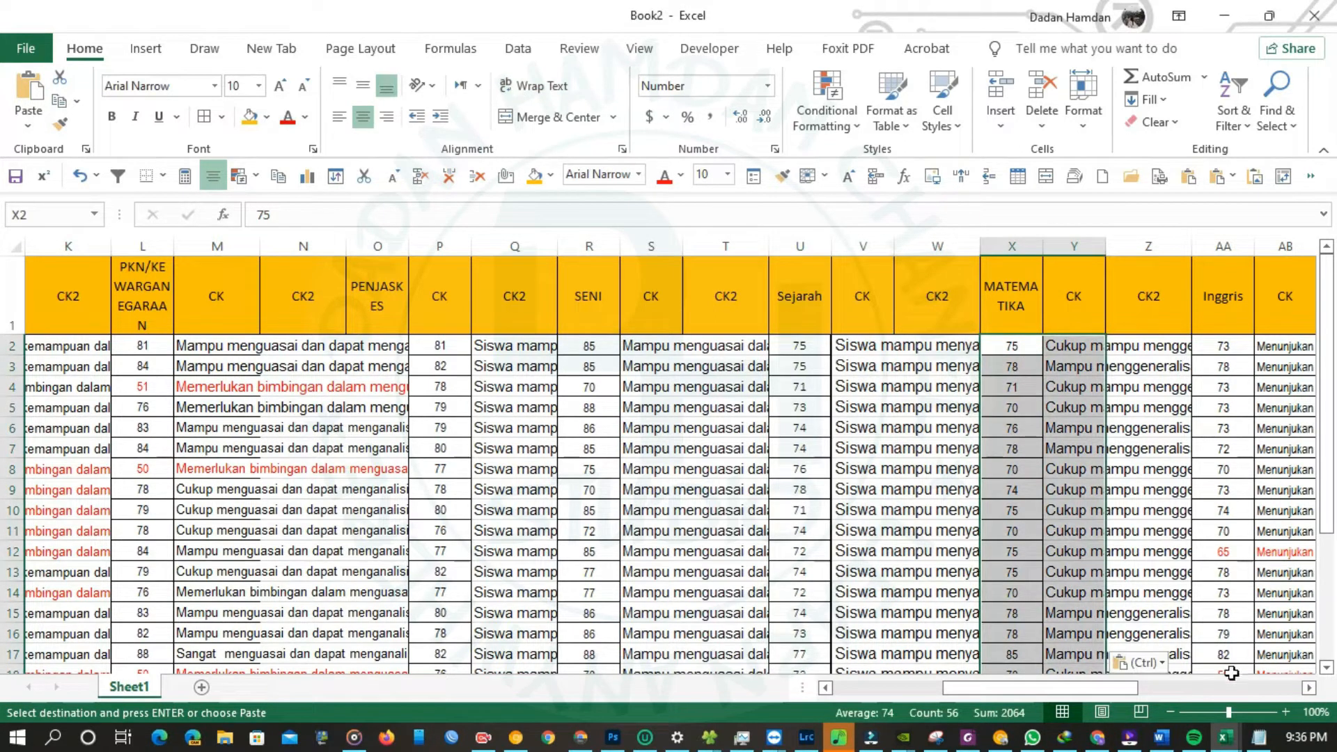
- Copy the English grades and descriptions from the source list and paste them under the Inggris header starting at AA2
{"action": "key", "text": "alt+Tab"}
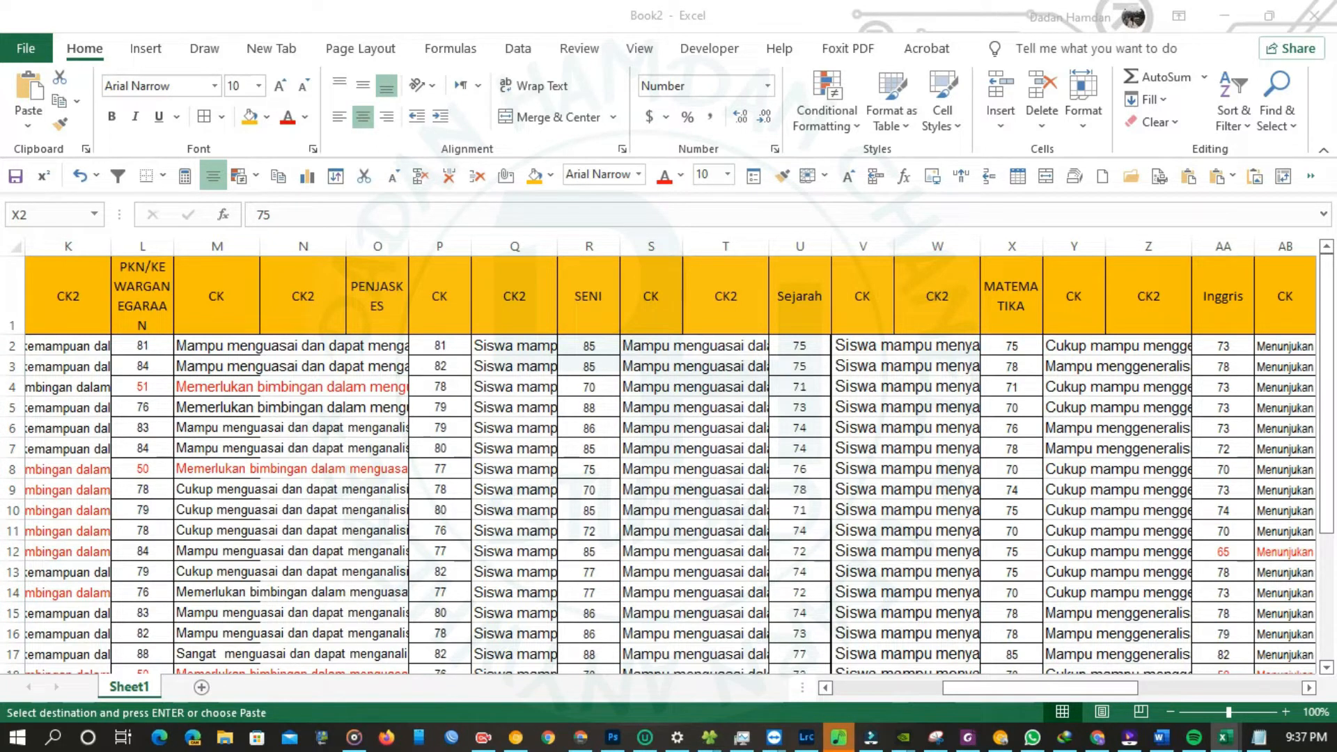
{"action": "key", "text": "ctrl+v"}
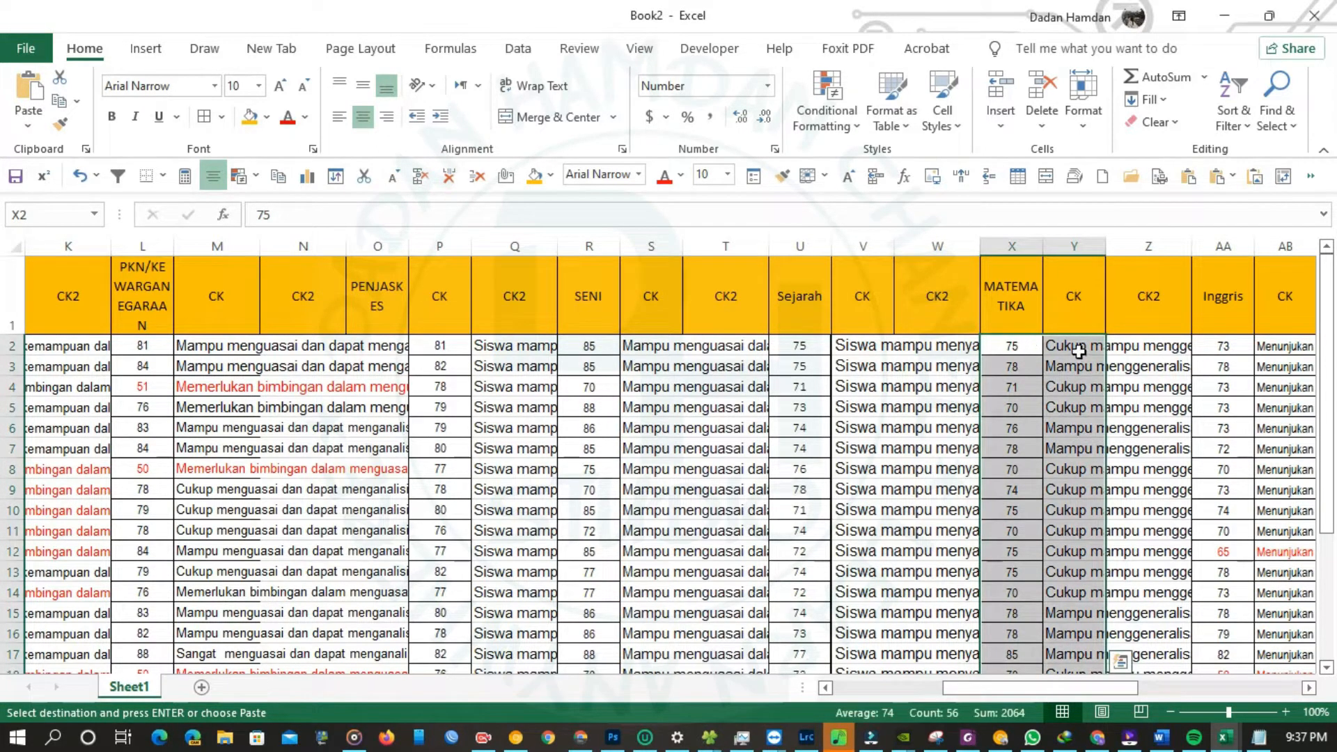
{"action": "left_click", "coordinate": [1218, 347]}
{"action": "key", "text": "ctrl+v"}
- Copy the Inggris, CK and CK2 columns AA to AC and insert the copies before the IPAS column
{"action": "left_click_drag", "start_coordinate": [1100, 688], "coordinate": [1198, 688]}
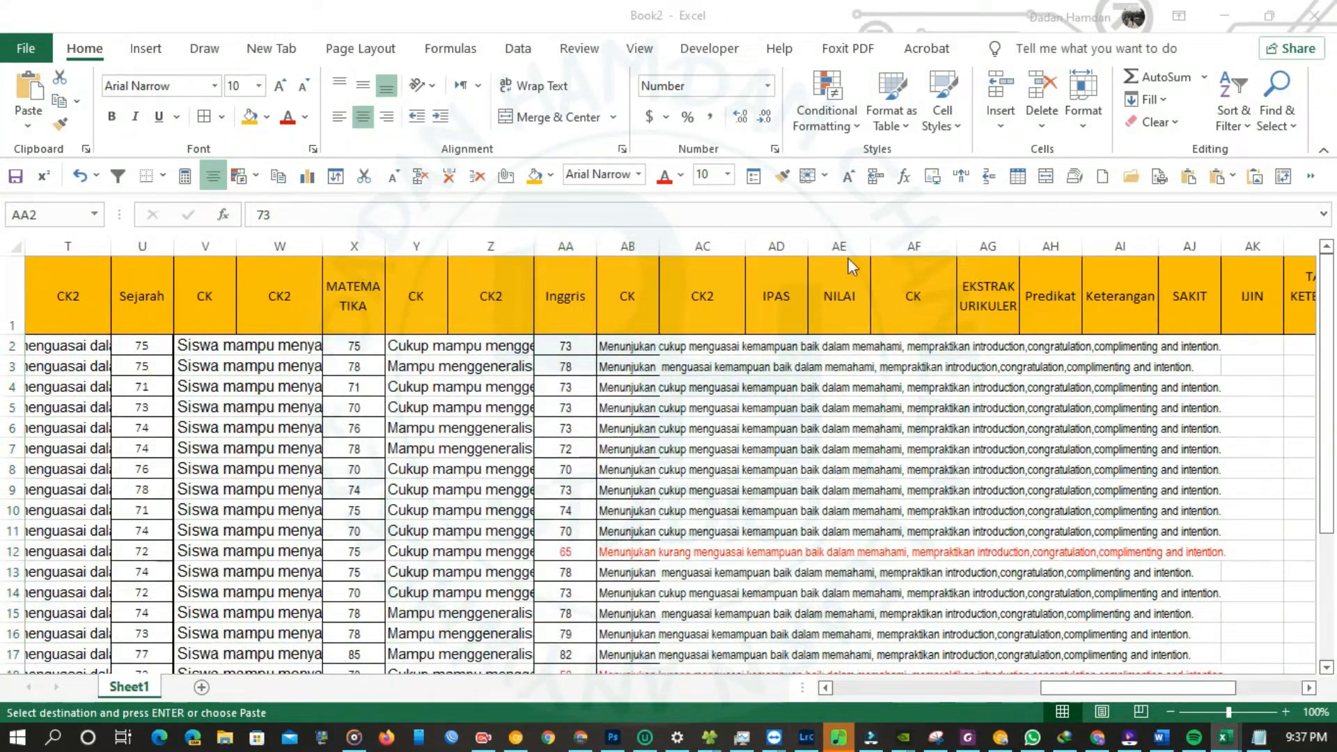
{"action": "left_click_drag", "start_coordinate": [776, 240], "coordinate": [690, 251]}
{"action": "key", "text": "ctrl+c"}
{"action": "left_click", "coordinate": [770, 246]}
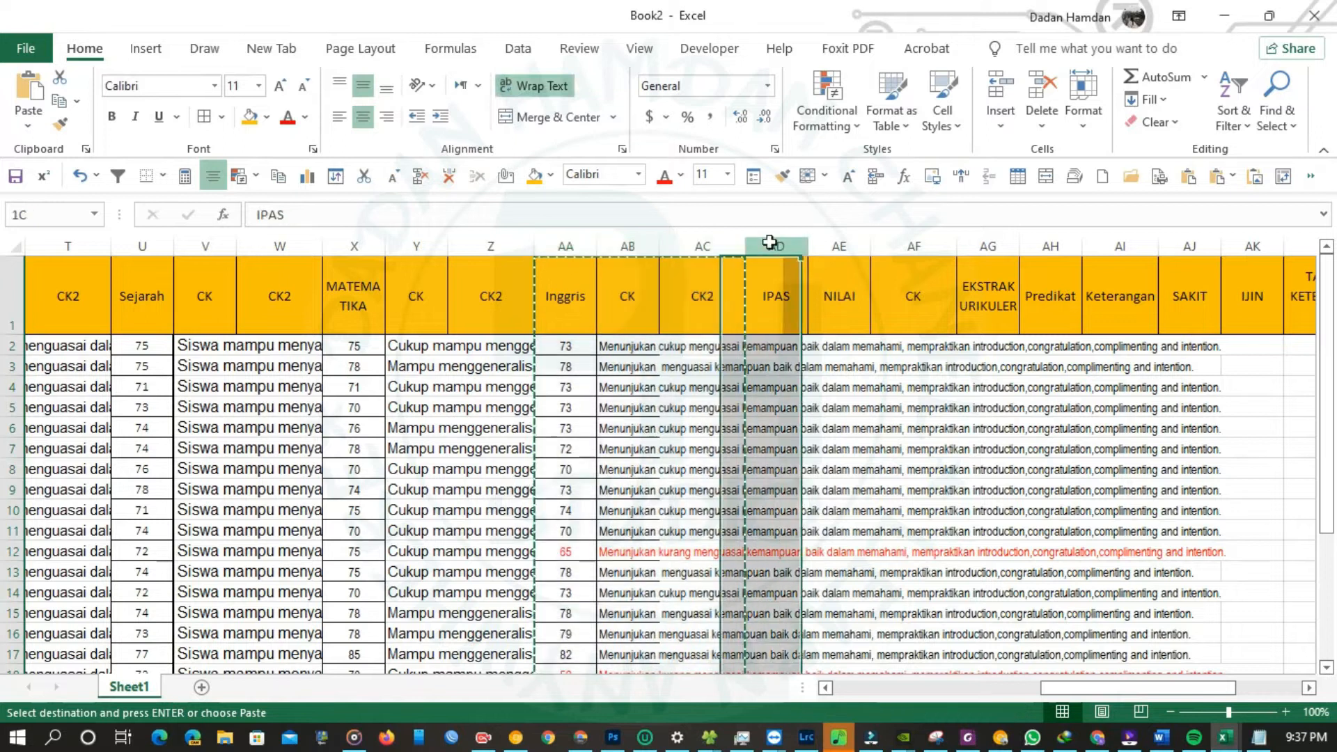
{"action": "left_click", "coordinate": [1001, 87]}
- Rename the duplicated header in AD1 as INFORMATIKA and paste the informatics grades and descriptions from the source list starting at AD2
{"action": "left_click", "coordinate": [773, 303]}
{"action": "double_click", "coordinate": [773, 303]}
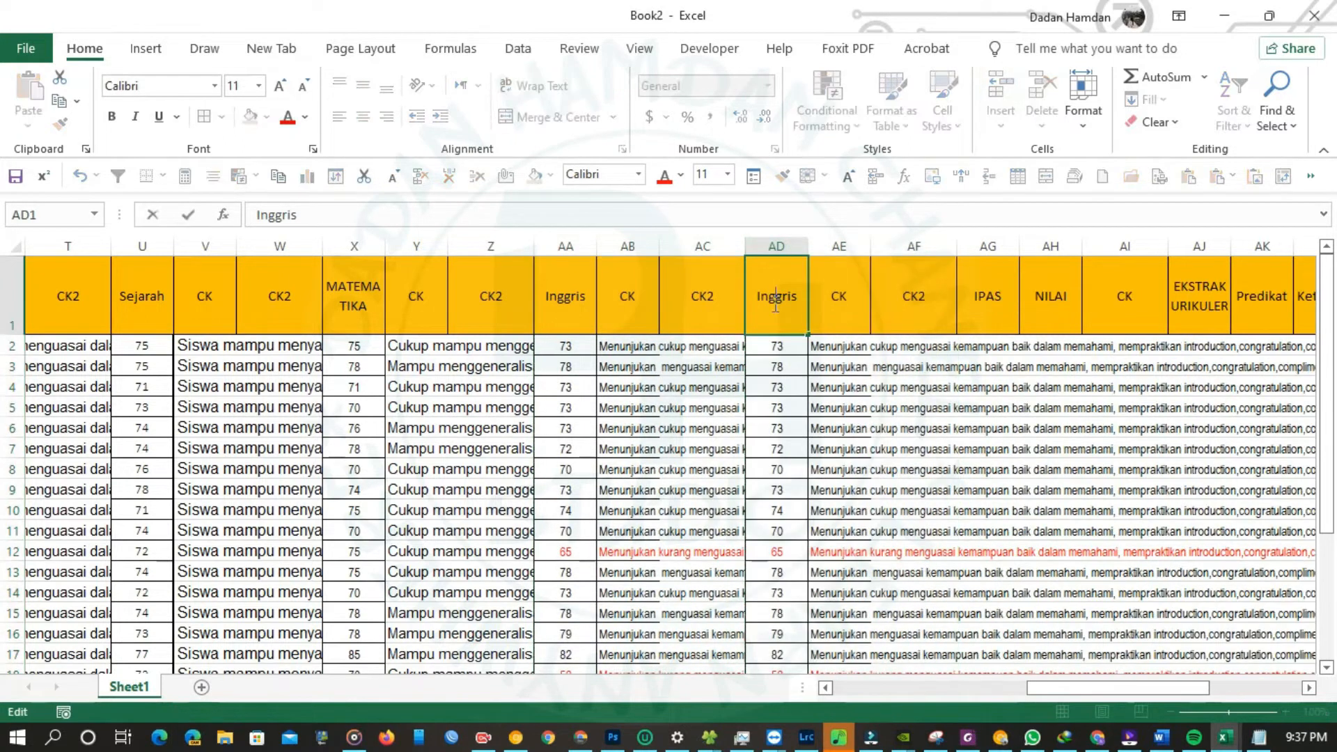
{"action": "type", "text": "INFORMATIKA"}
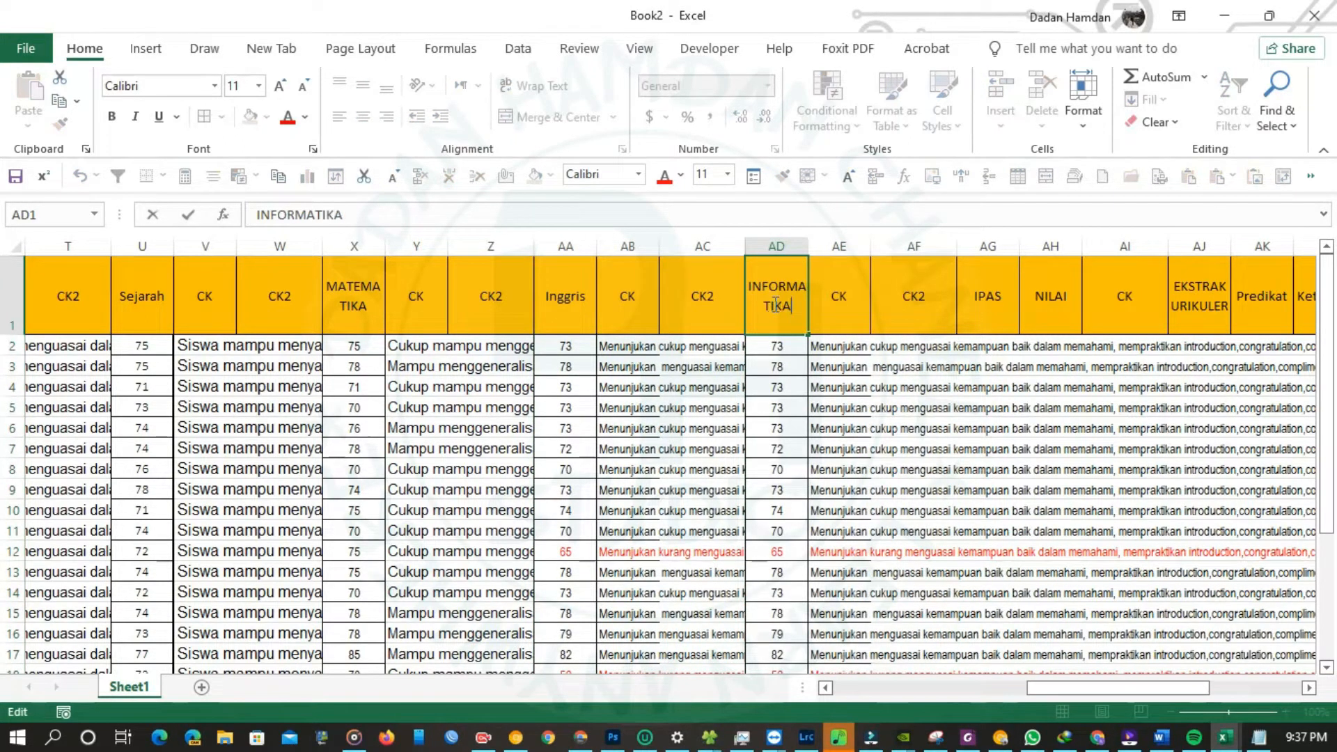
{"action": "key", "text": "Return"}
{"action": "key", "text": "alt+Tab"}
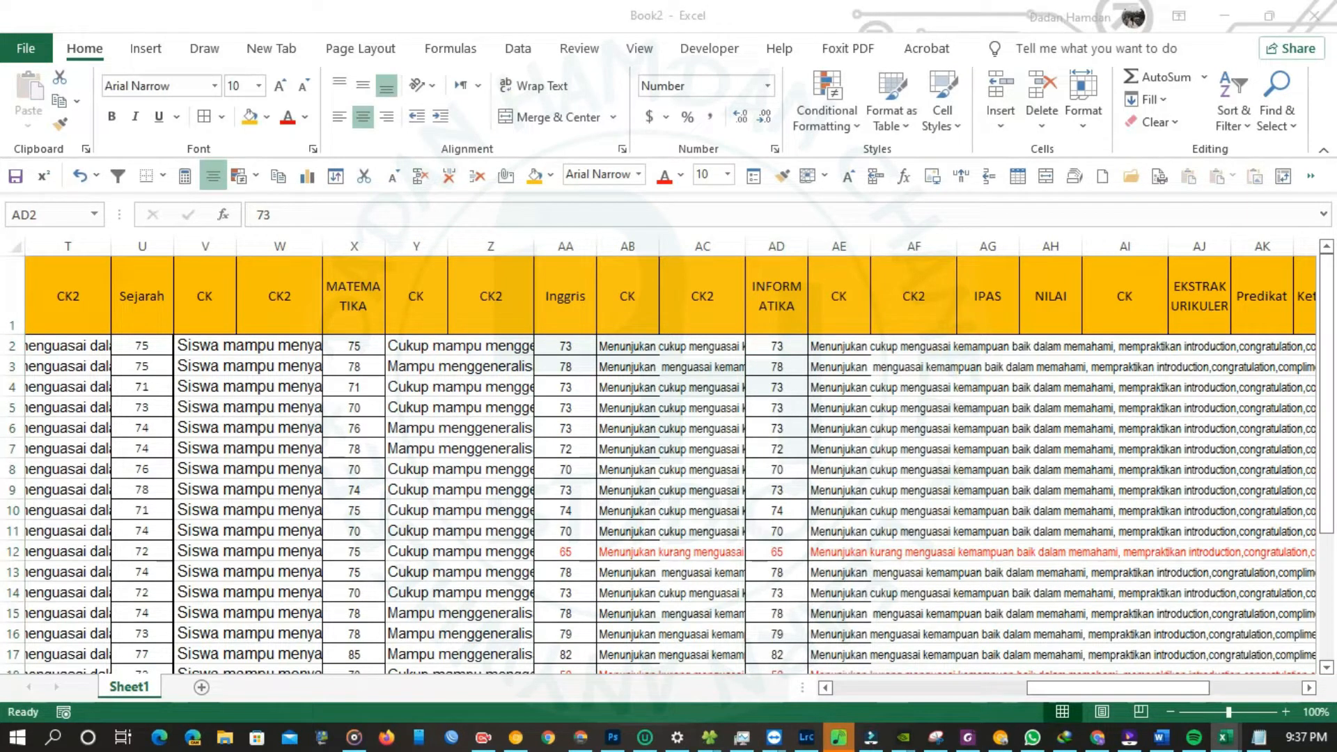
{"action": "key", "text": "alt+Tab"}
{"action": "key", "text": "ctrl+v"}
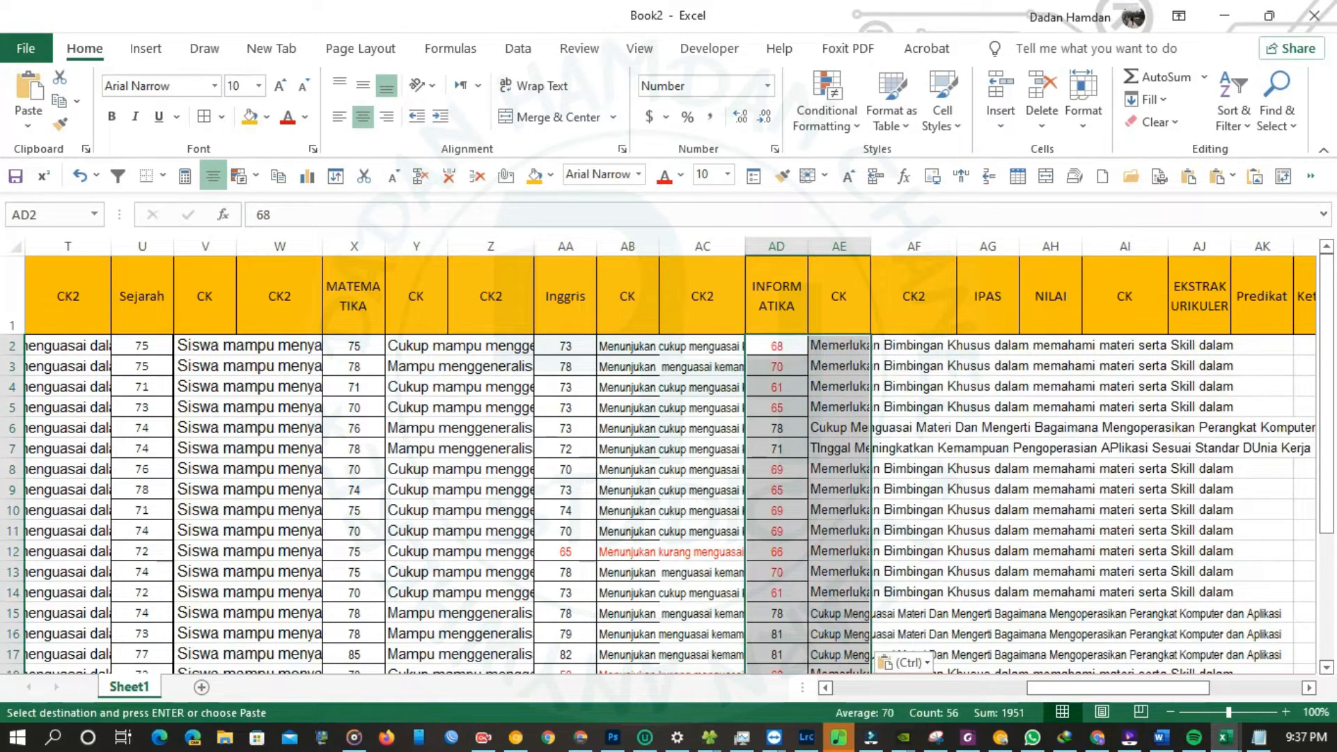
- Copy the IPAS grades and descriptions from the source list and paste them starting at AG2
{"action": "key", "text": "alt+Tab"}
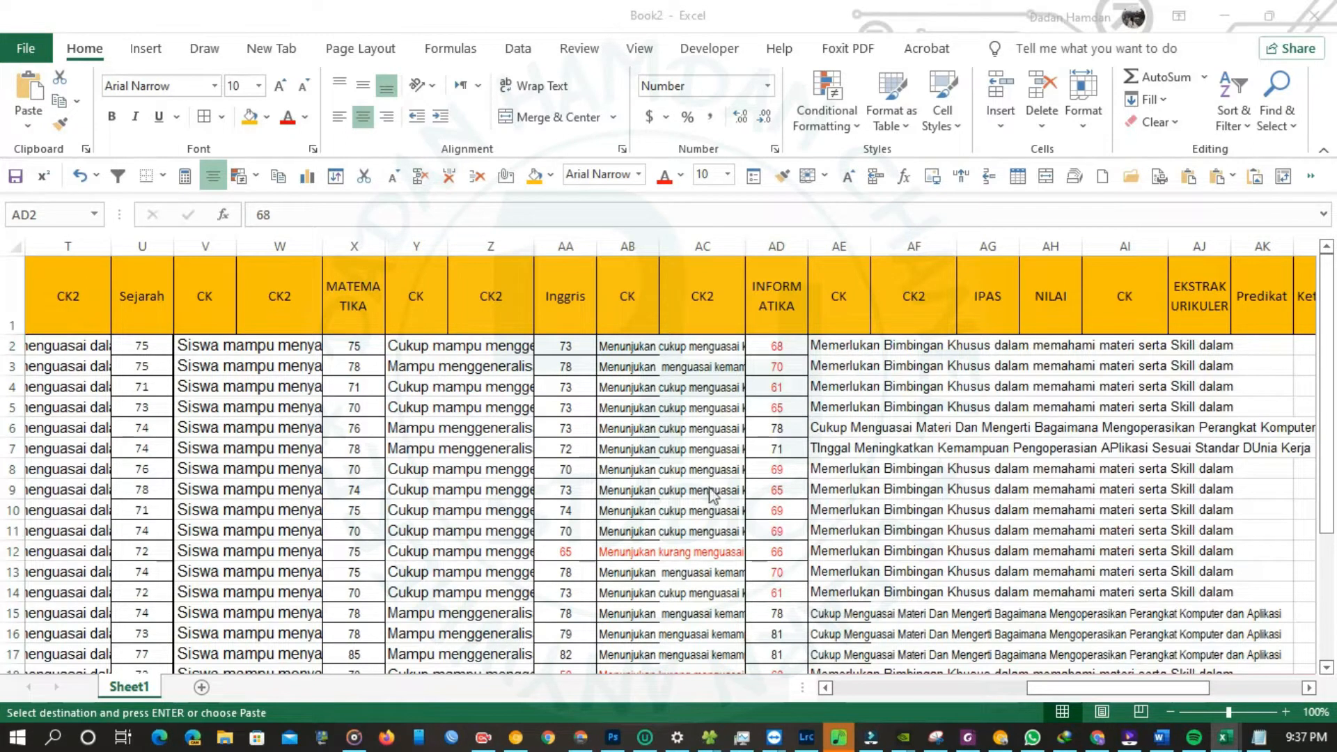
{"action": "key", "text": "alt+Tab"}
{"action": "left_click", "coordinate": [988, 343]}
{"action": "key", "text": "ctrl+v"}
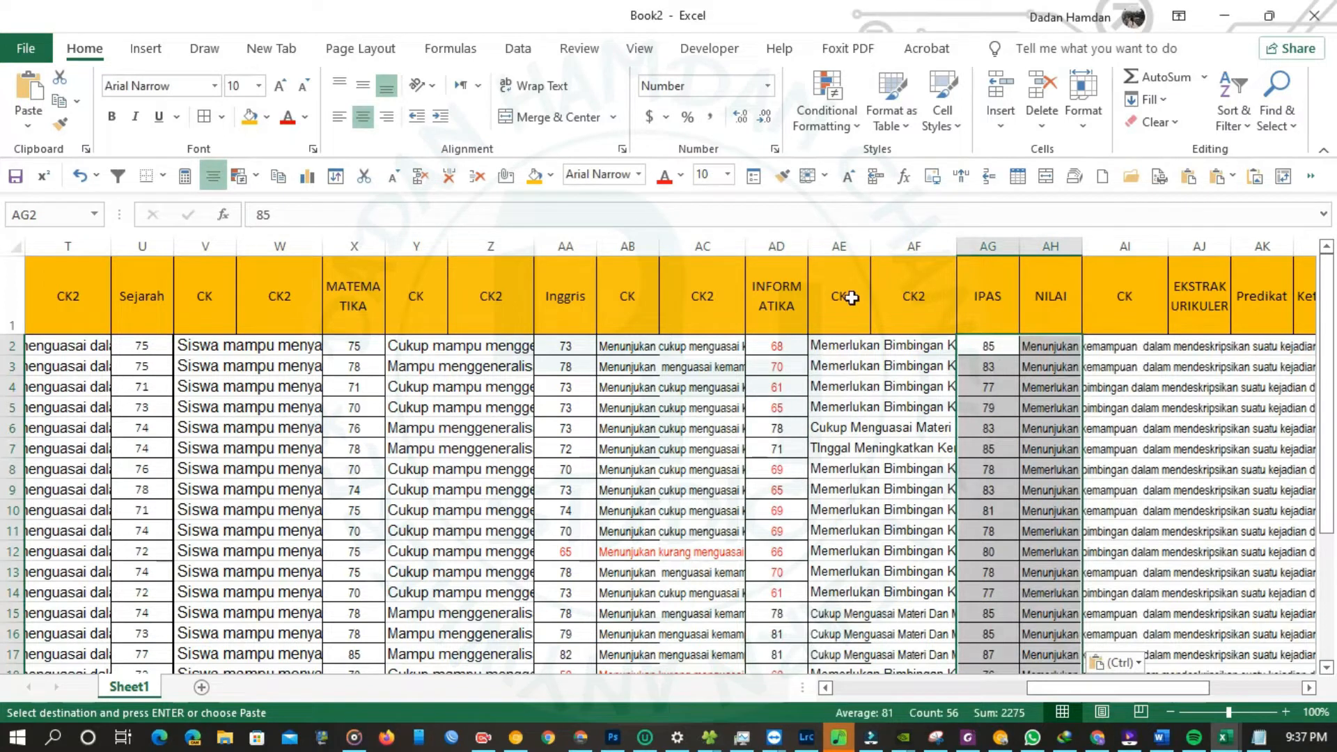
- Copy the CK and CK2 headers from AE1:AF1 over the two headers following IPAS, starting at AH1
{"action": "left_click_drag", "start_coordinate": [850, 298], "coordinate": [889, 300]}
{"action": "key", "text": "ctrl+c"}
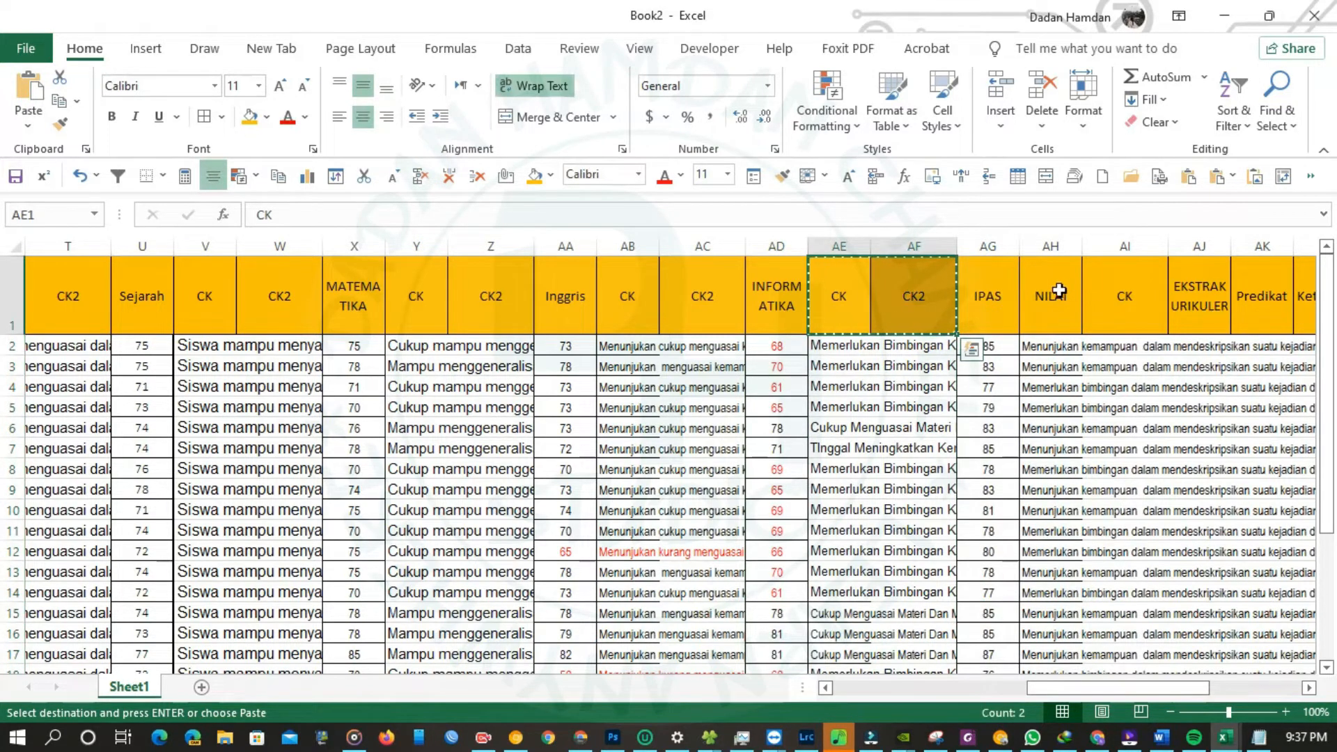
{"action": "left_click", "coordinate": [1058, 291]}
{"action": "key", "text": "ctrl+v"}
- Insert copies of the IPAS, CK and CK2 columns before EKSTRAKURIKULER and paste the next subject's grades and descriptions from the source list at AJ2
{"action": "left_click_drag", "start_coordinate": [1142, 693], "coordinate": [1197, 689]}
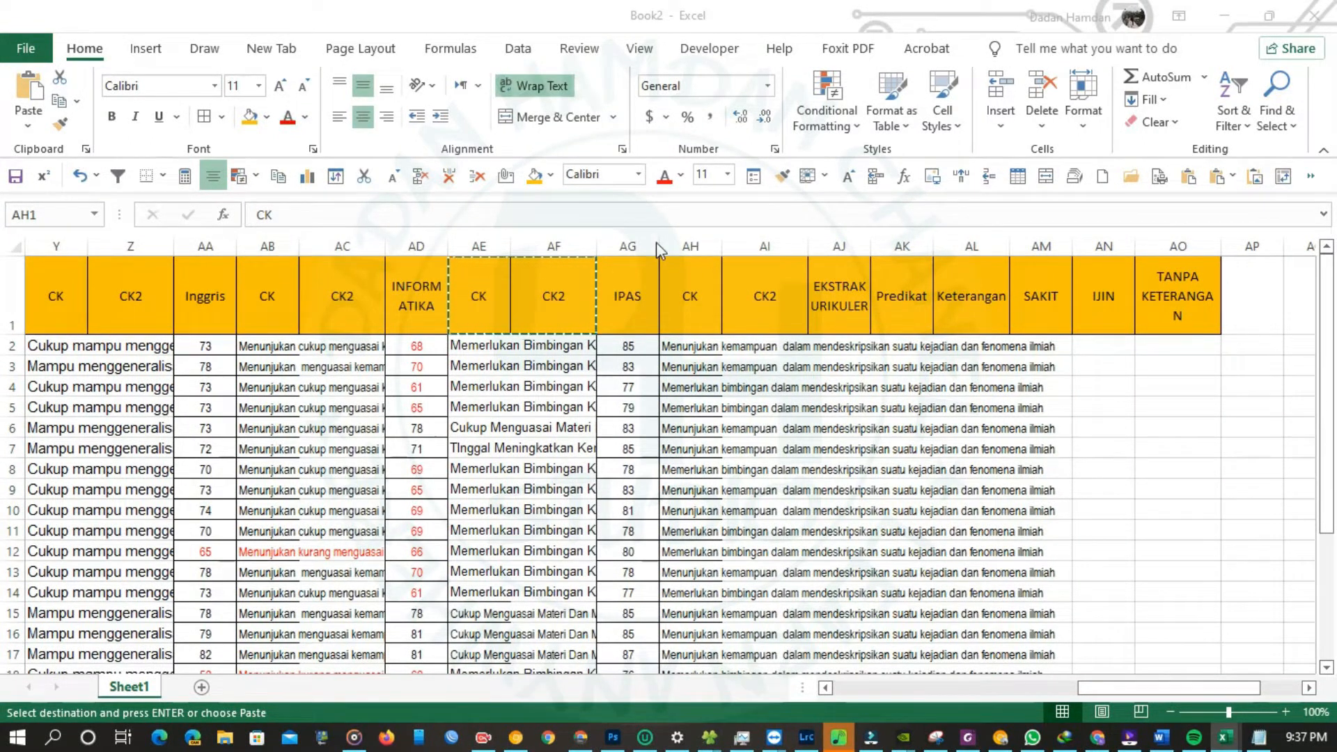
{"action": "left_click_drag", "start_coordinate": [765, 245], "coordinate": [658, 244]}
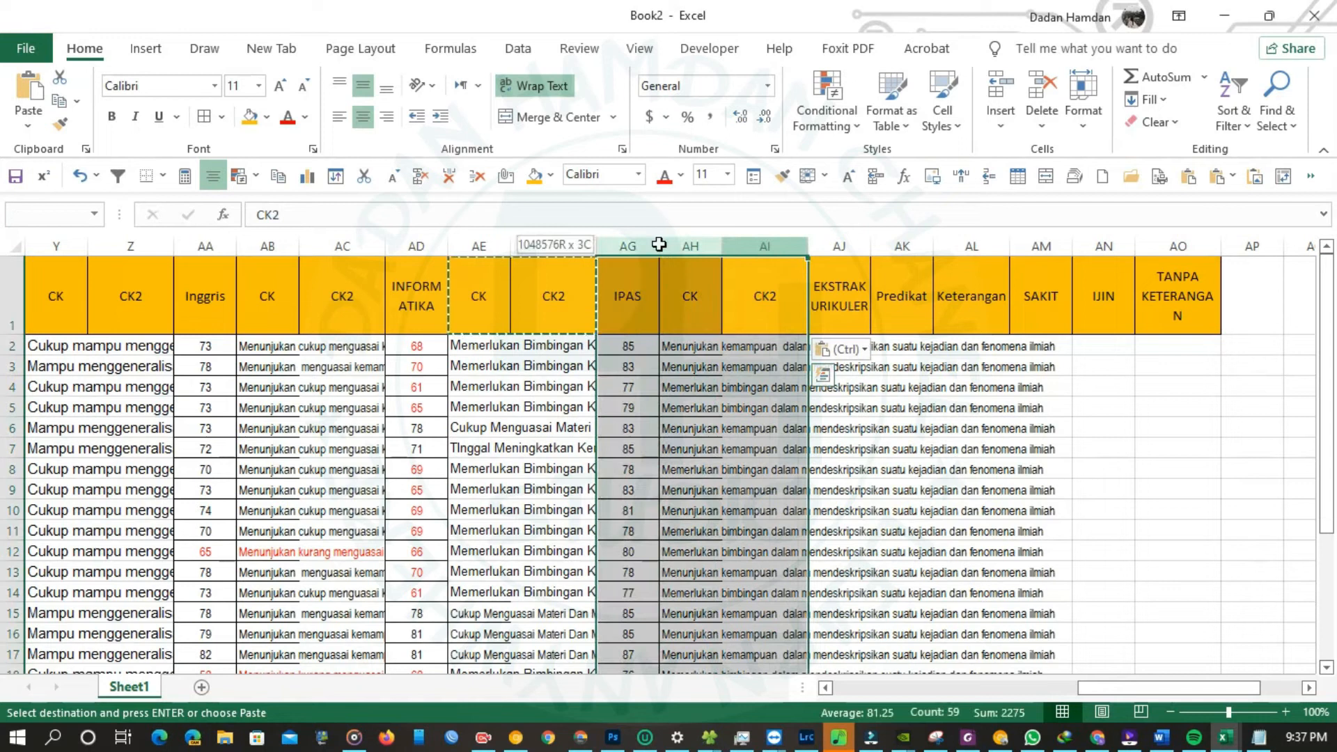
{"action": "key", "text": "ctrl+c"}
{"action": "left_click", "coordinate": [839, 246]}
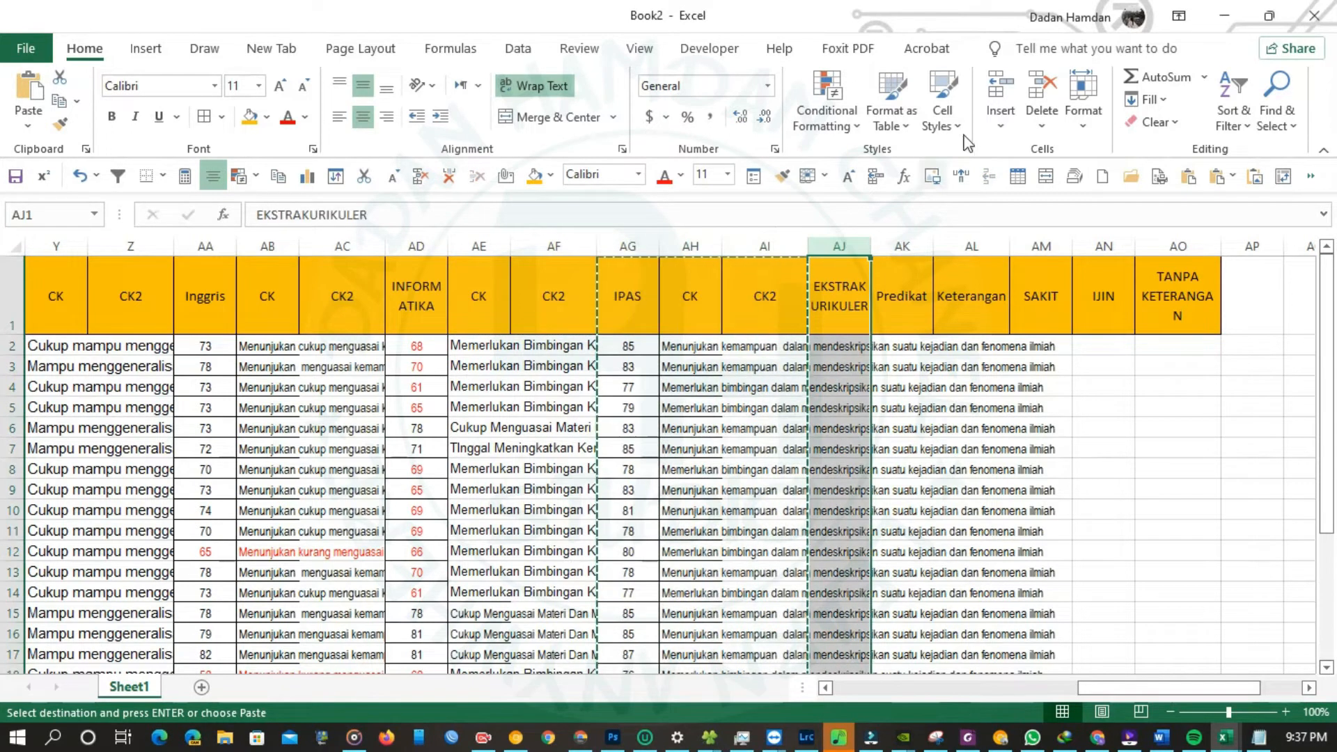
{"action": "left_click", "coordinate": [1010, 92]}
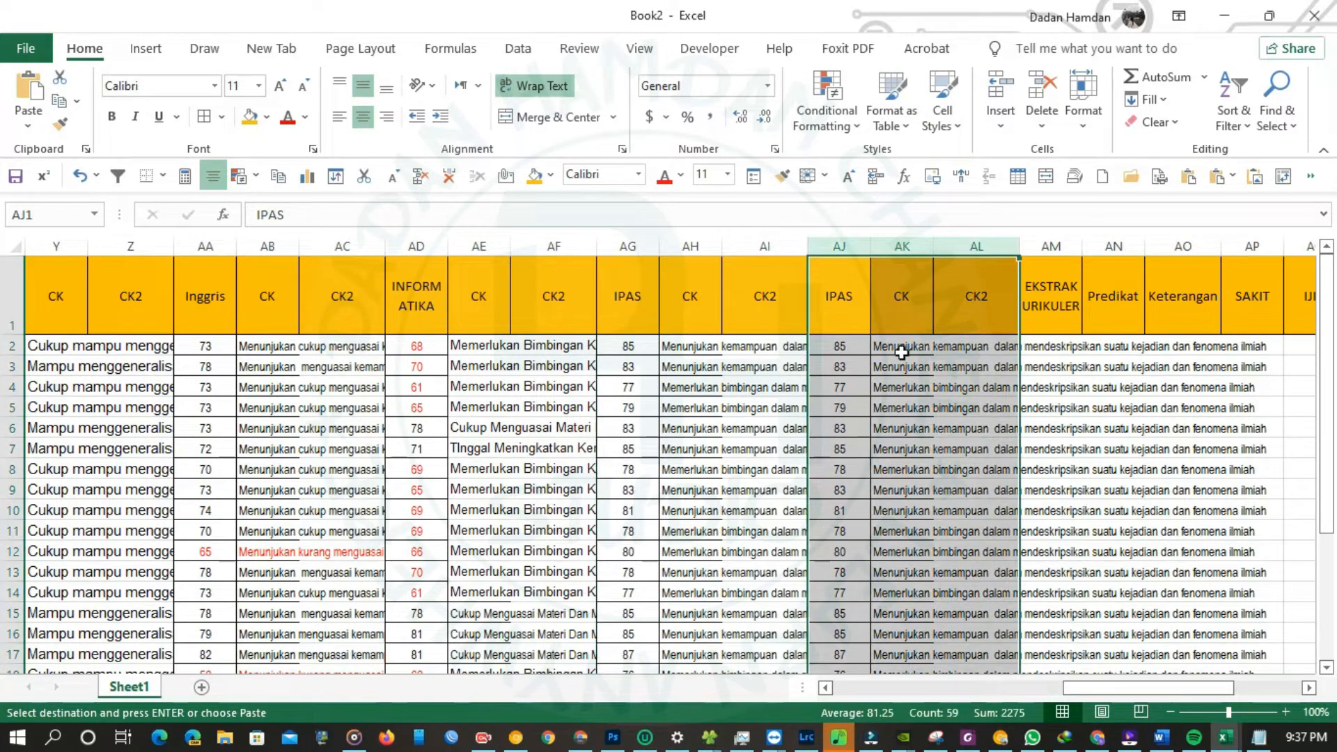
{"action": "left_click", "coordinate": [851, 345]}
{"action": "key", "text": "ctrl+v"}
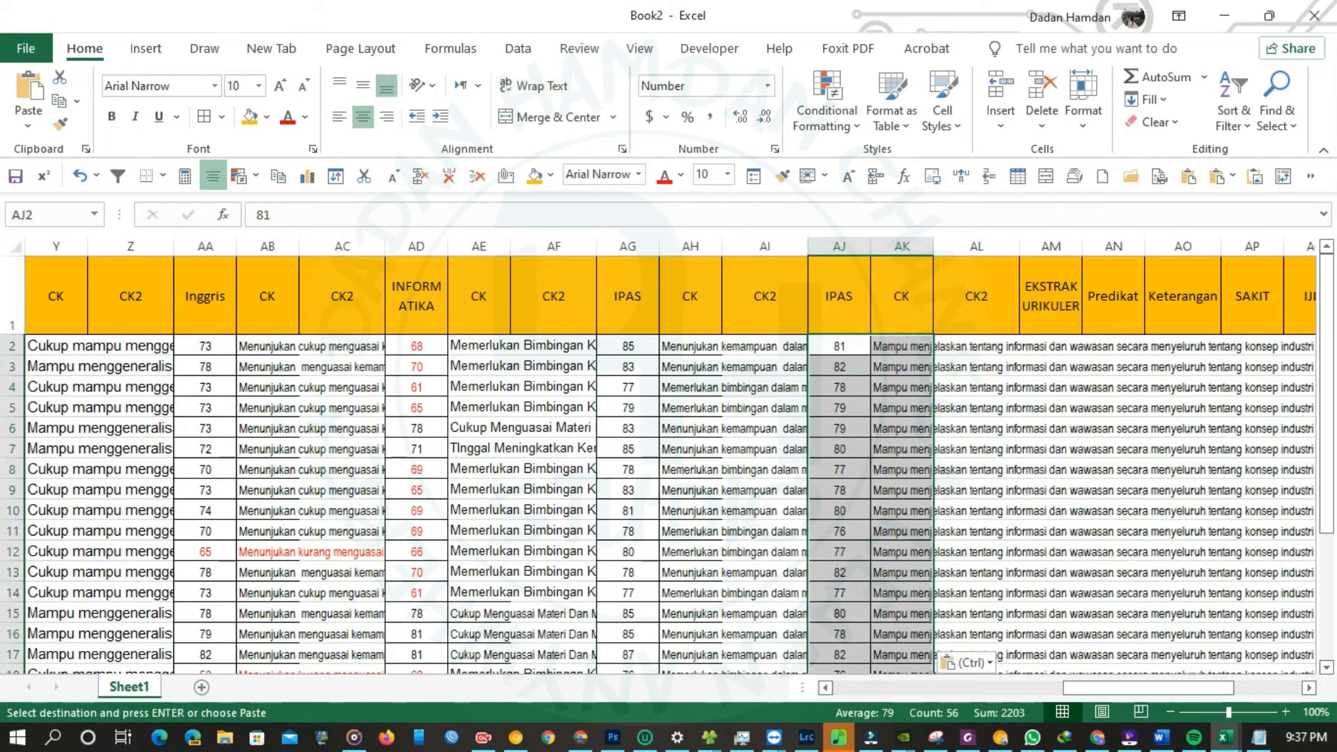
{"action": "key", "text": "alt+Tab"}
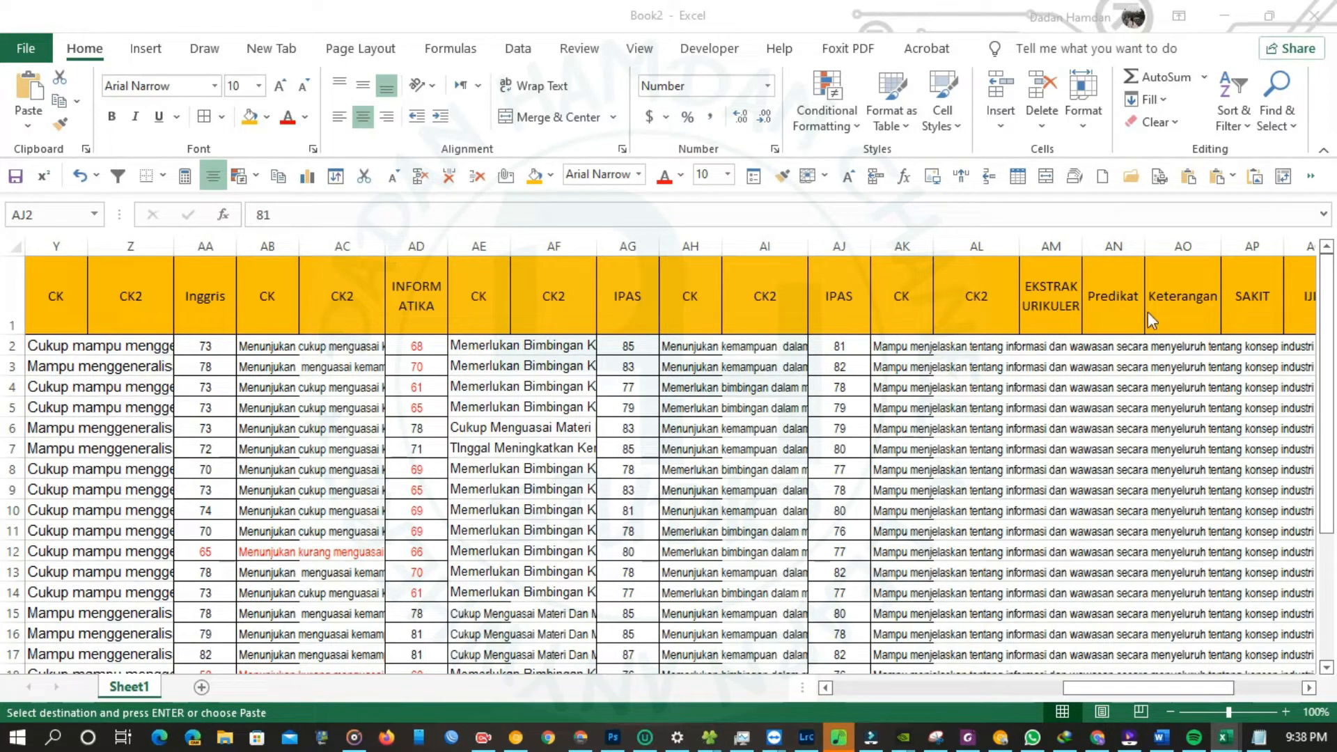
- Insert copies of columns AJ to AL before EKSTRAKURIKULER and paste the Sundanese grades and descriptions from the source list at AM2
{"action": "key", "text": "alt+Tab"}
{"action": "left_click_drag", "start_coordinate": [840, 247], "coordinate": [961, 260]}
{"action": "key", "text": "ctrl+x"}
{"action": "left_click", "coordinate": [1051, 247]}
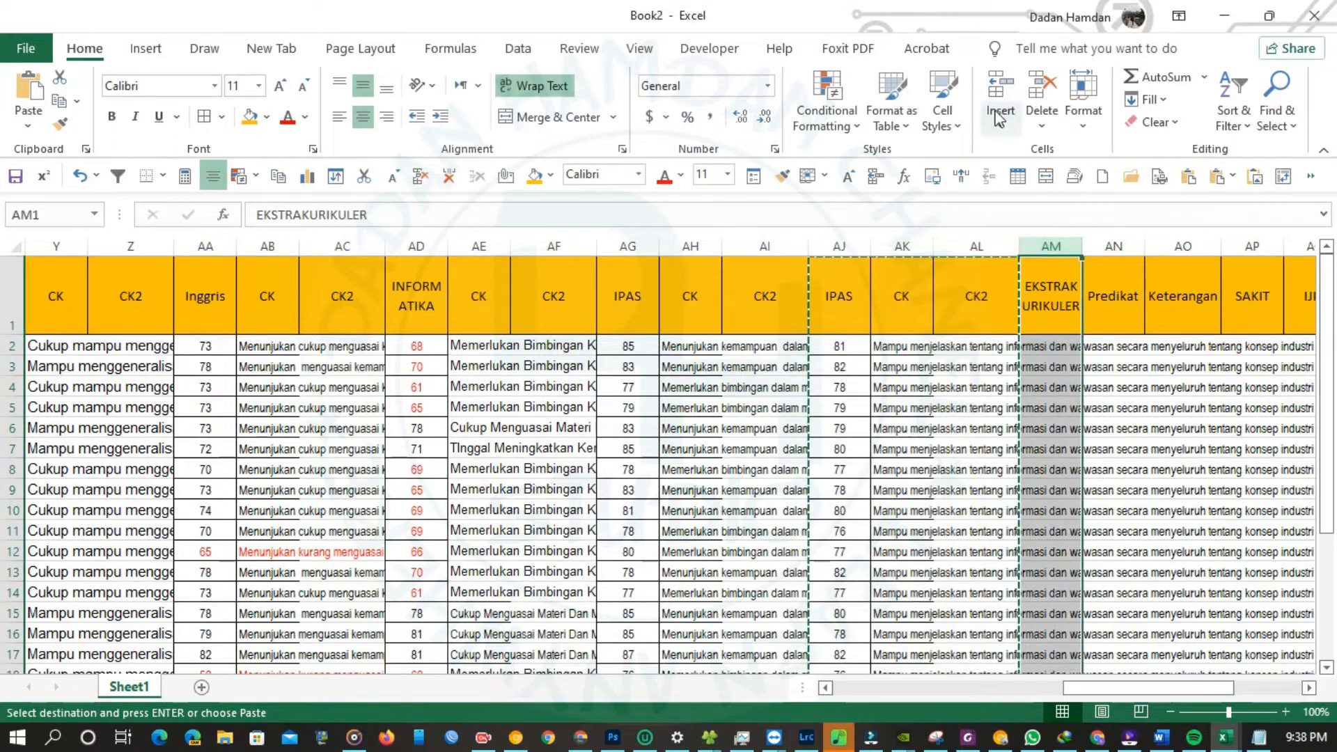
{"action": "left_click", "coordinate": [998, 111]}
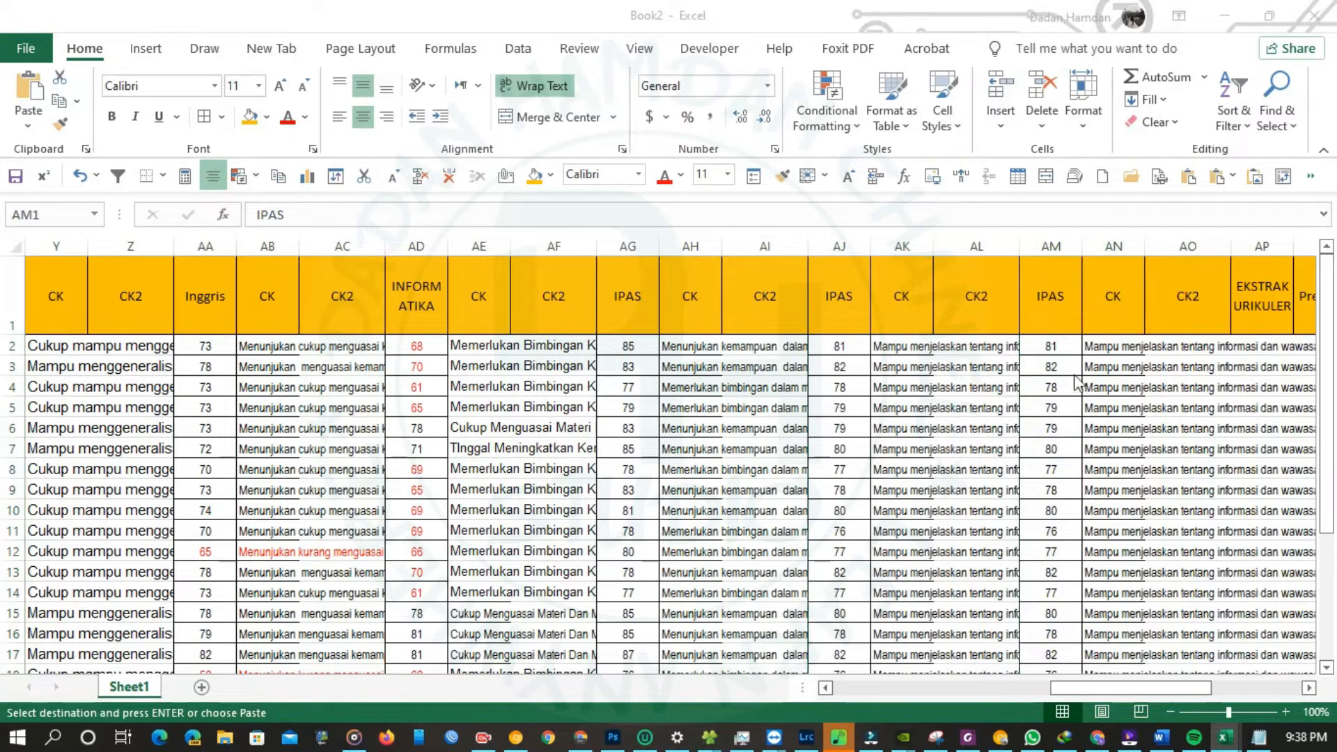
{"action": "left_click", "coordinate": [1051, 347]}
{"action": "key", "text": "ctrl+v"}
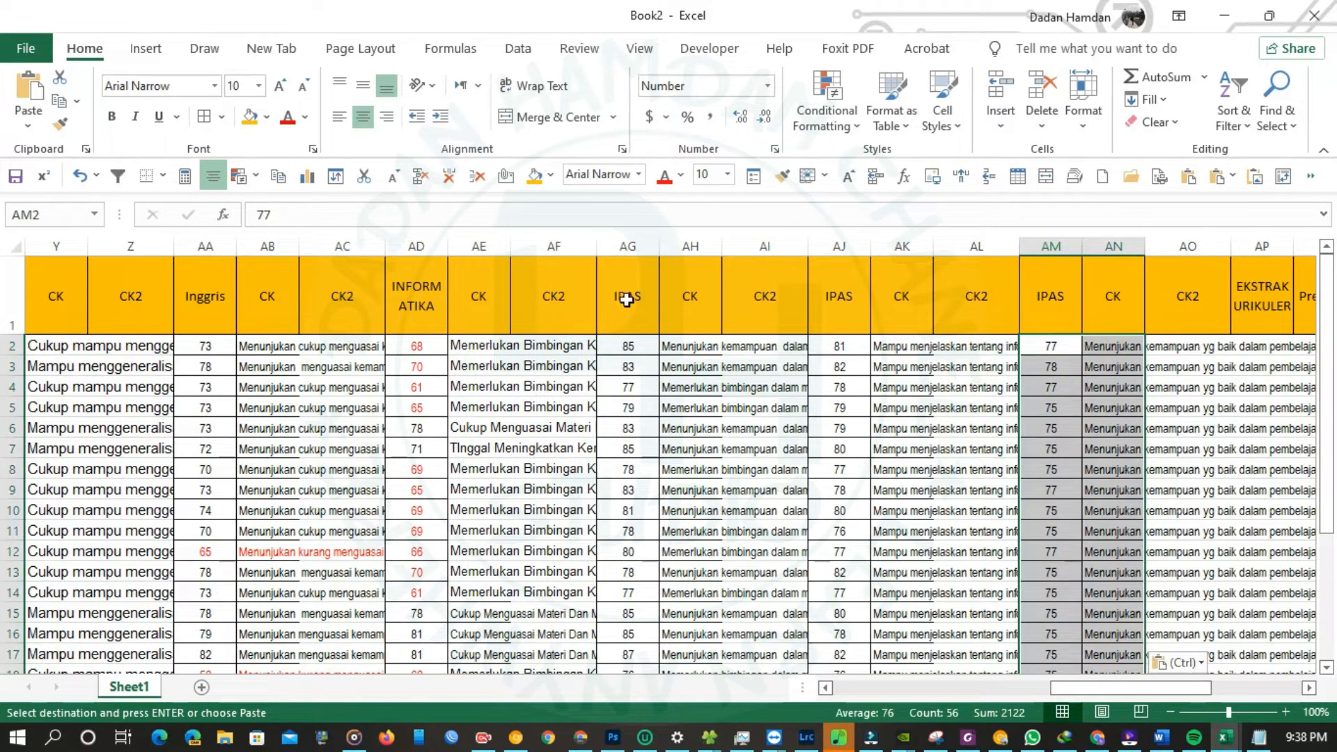
- Rename the duplicated IPAS headers as DDP in AJ1 and B.SUNDA in AM1
{"action": "left_click", "coordinate": [843, 295]}
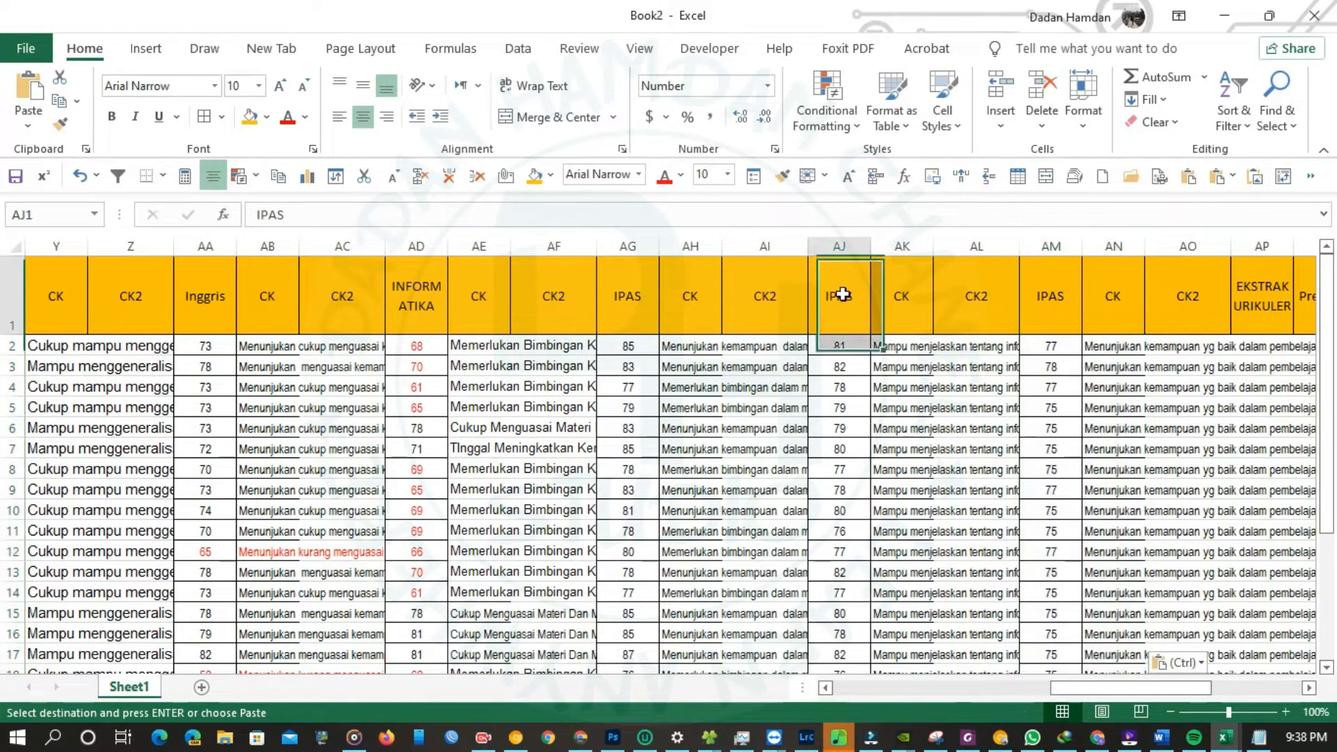
{"action": "type", "text": "DDP"}
{"action": "key", "text": "Right"}
{"action": "key", "text": "Right"}
{"action": "key", "text": "Right"}
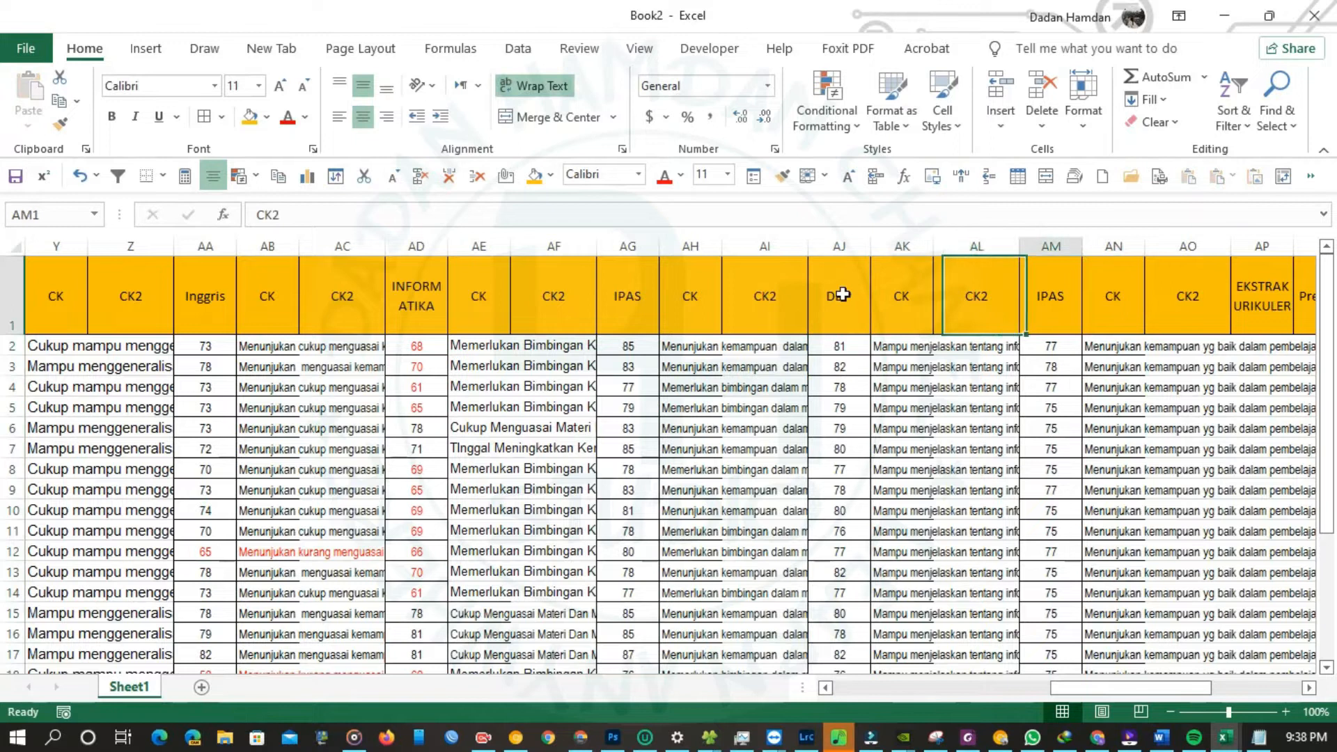
{"action": "type", "text": "B.SUNDA"}
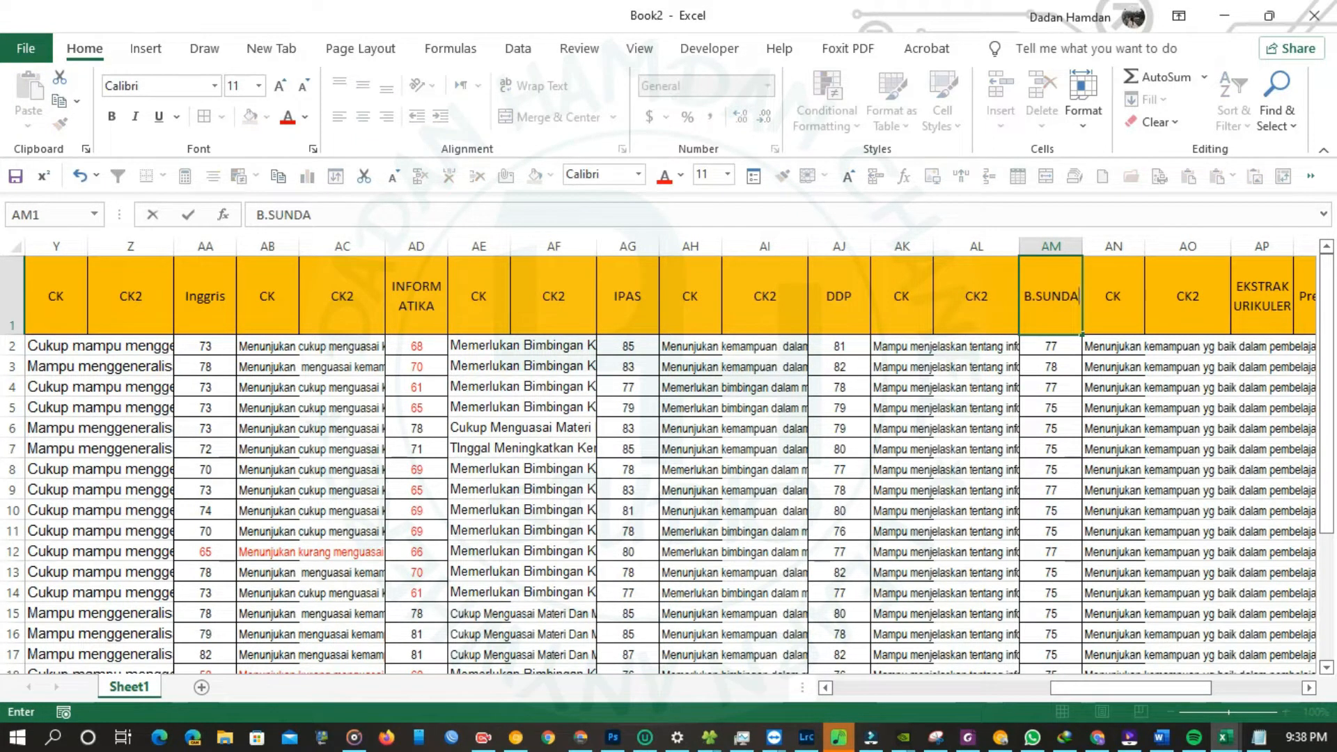
{"action": "left_click", "coordinate": [268, 296]}
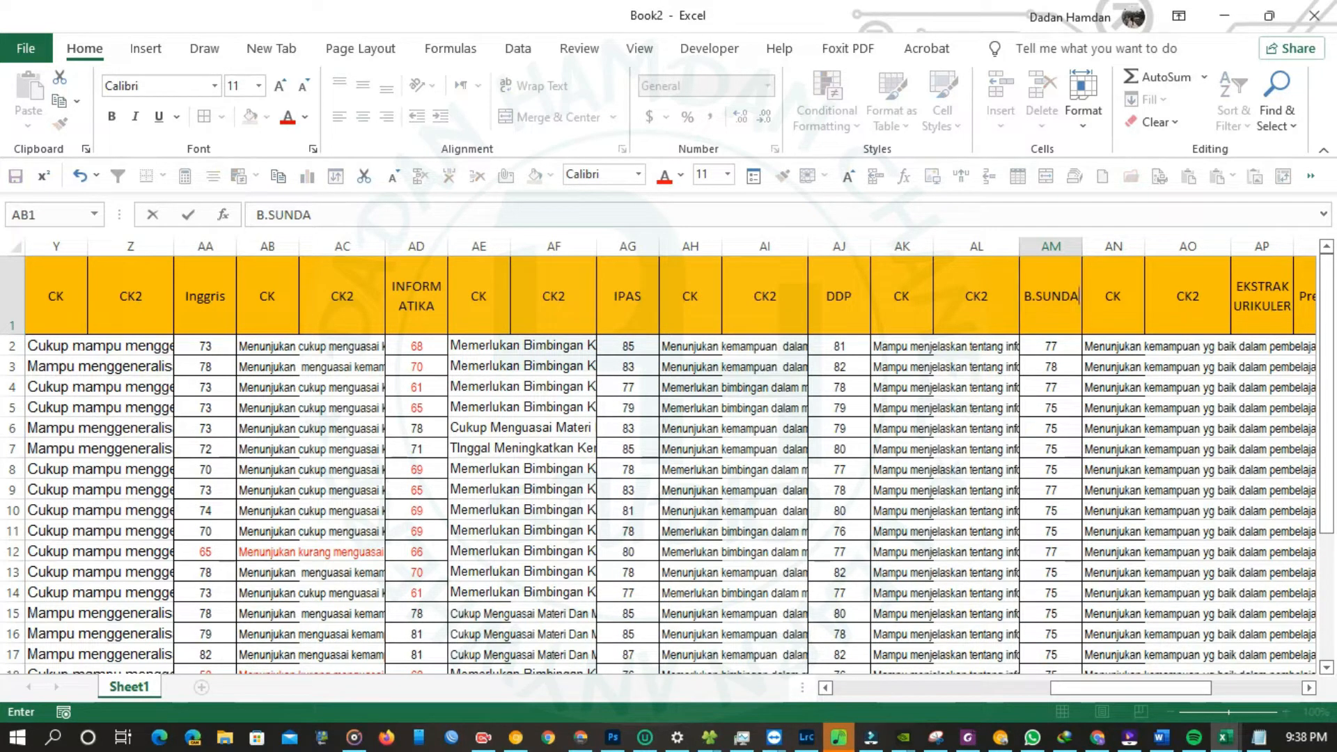
{"action": "key", "text": "ctrl+s"}
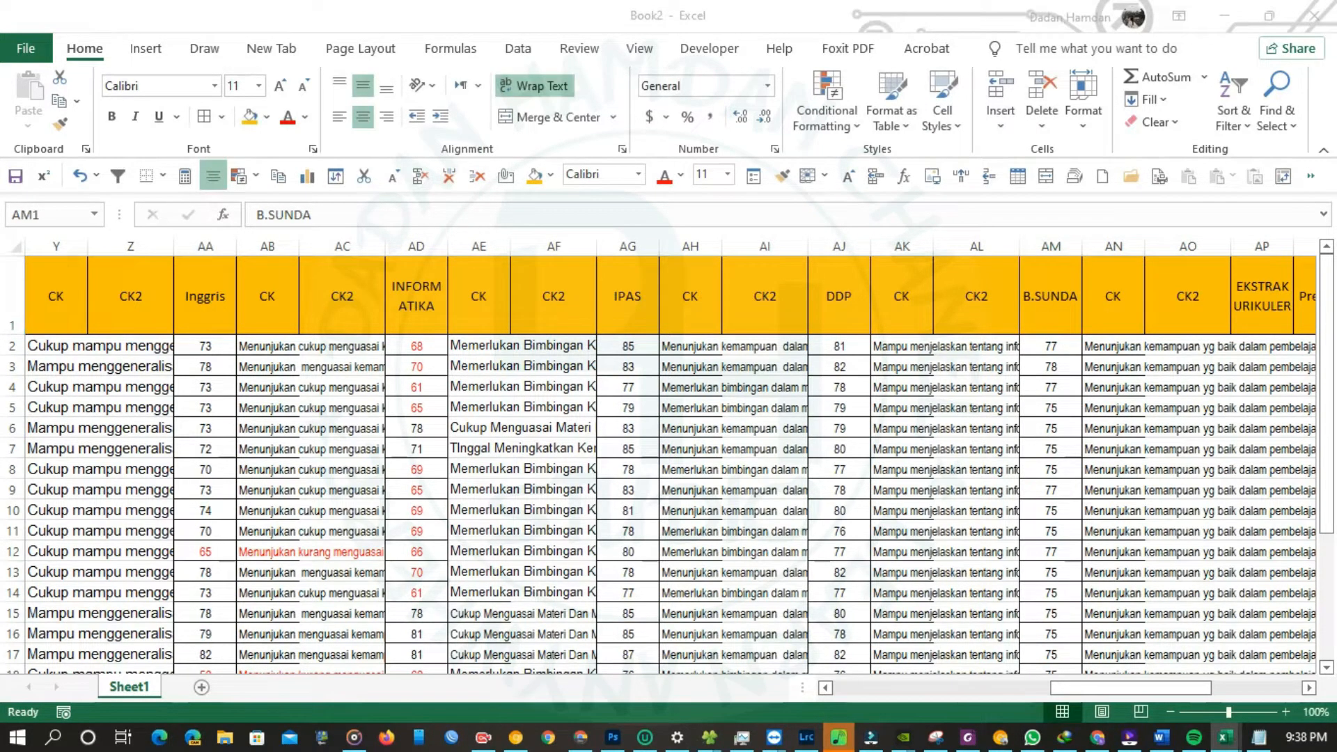
- Copy the extracurricular activity entries from the source list and paste them into the EKSTRAKURIKULER column starting at AP2
{"action": "key", "text": "ctrl+c"}
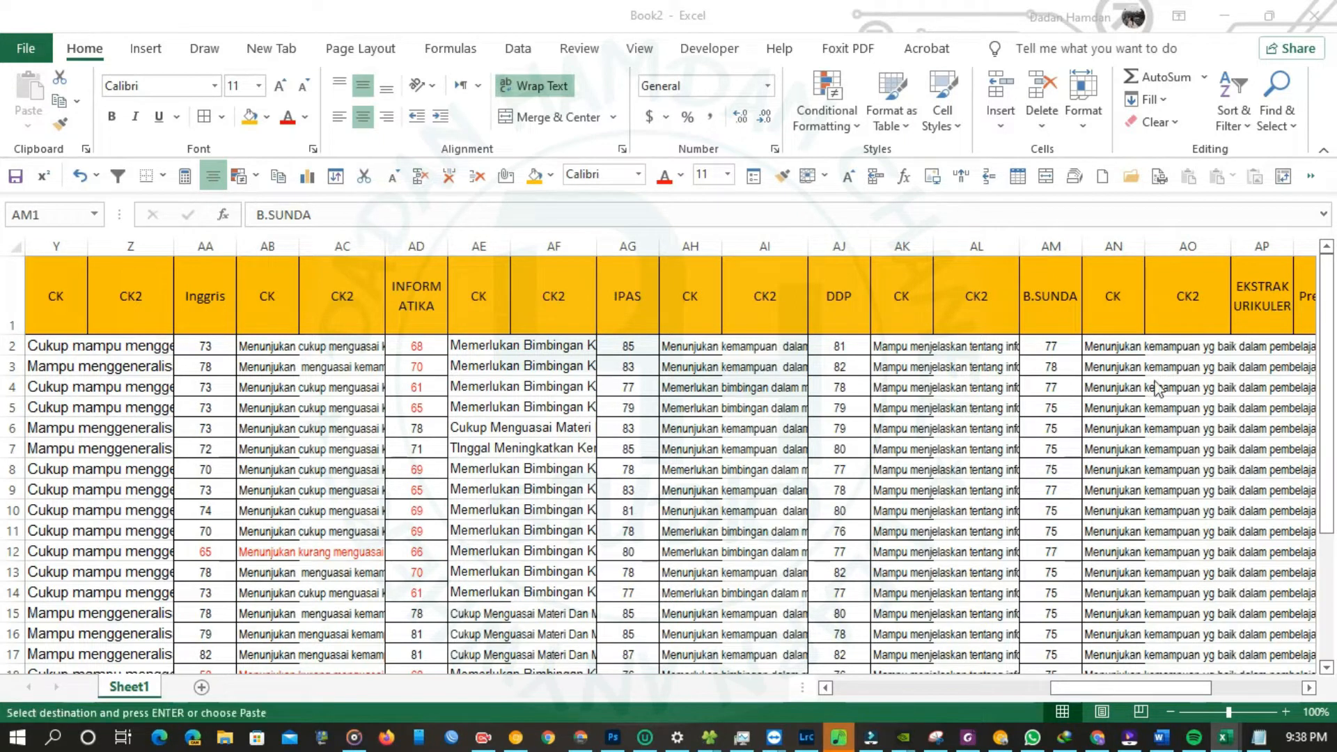
{"action": "left_click", "coordinate": [1264, 343]}
{"action": "key", "text": "ctrl+v"}
{"action": "left_click_drag", "start_coordinate": [1177, 690], "coordinate": [1246, 689]}
{"action": "scroll", "coordinate": [1018, 500], "scroll_direction": "down", "scroll_amount": 4}
{"action": "scroll", "coordinate": [1018, 500], "scroll_direction": "up", "scroll_amount": 4}
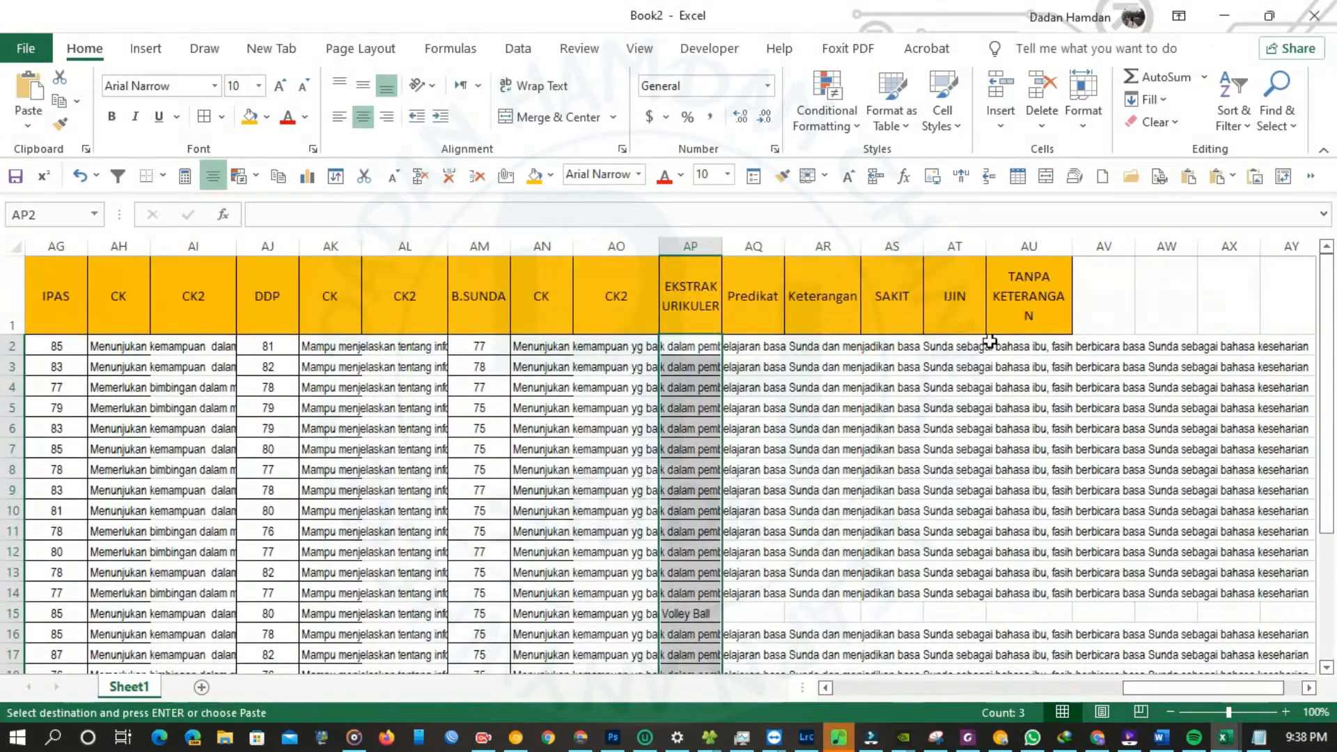
- Copy the extracurricular predicates from the source list and paste them into the Predikat column starting at AQ2
{"action": "key", "text": "alt+Tab"}
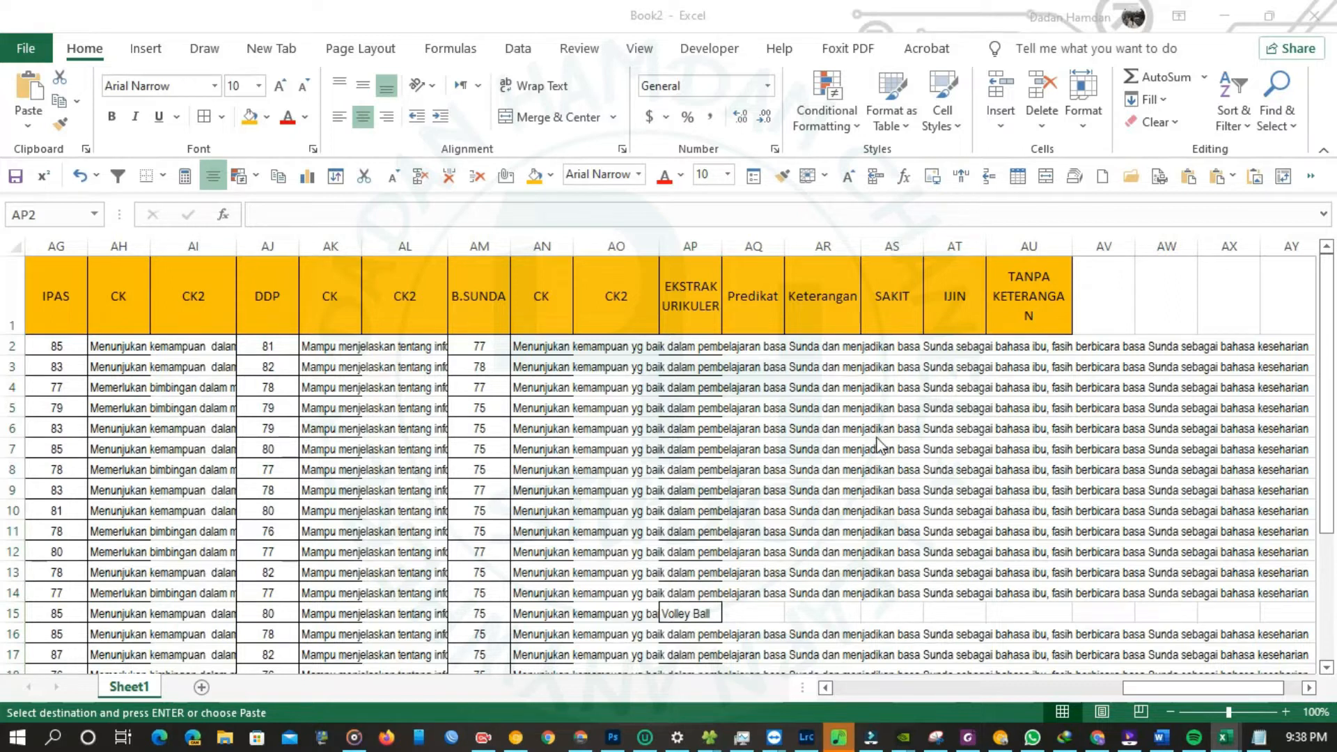
{"action": "key", "text": "alt+Tab"}
{"action": "left_click", "coordinate": [761, 343]}
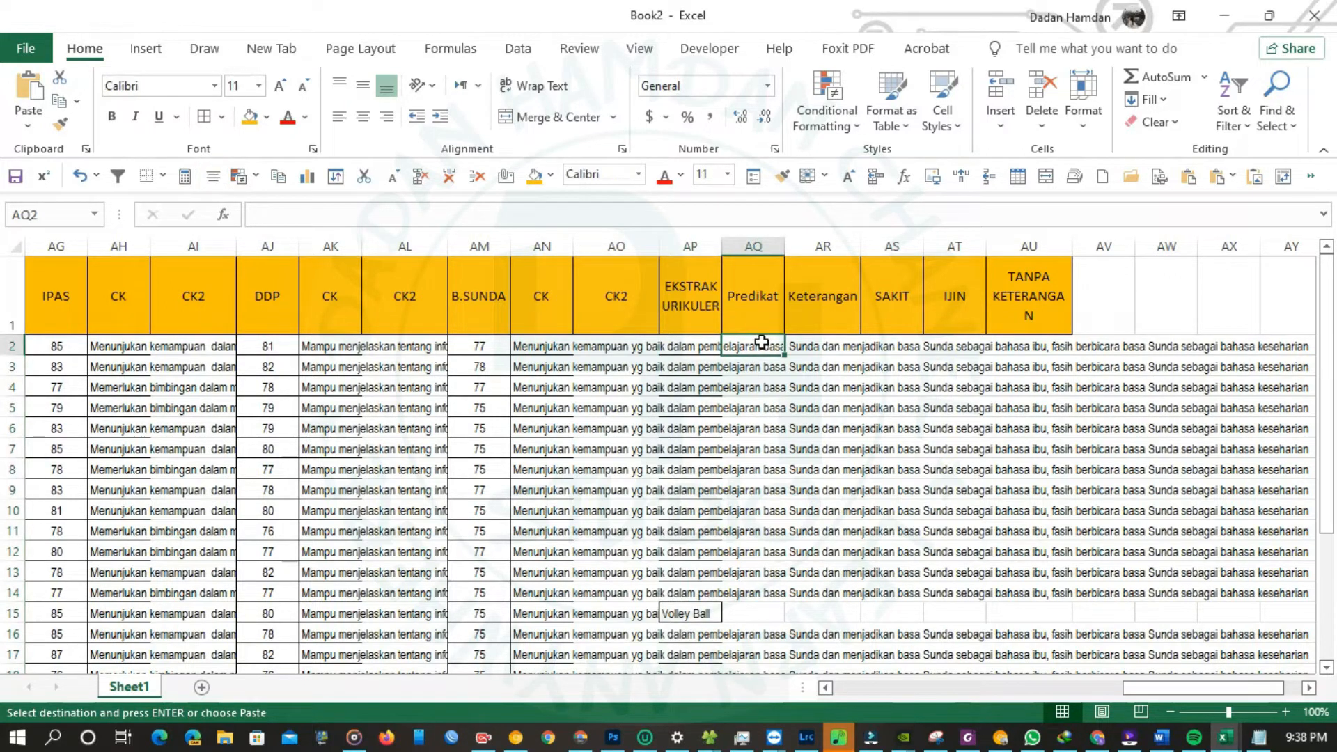
{"action": "key", "text": "ctrl+v"}
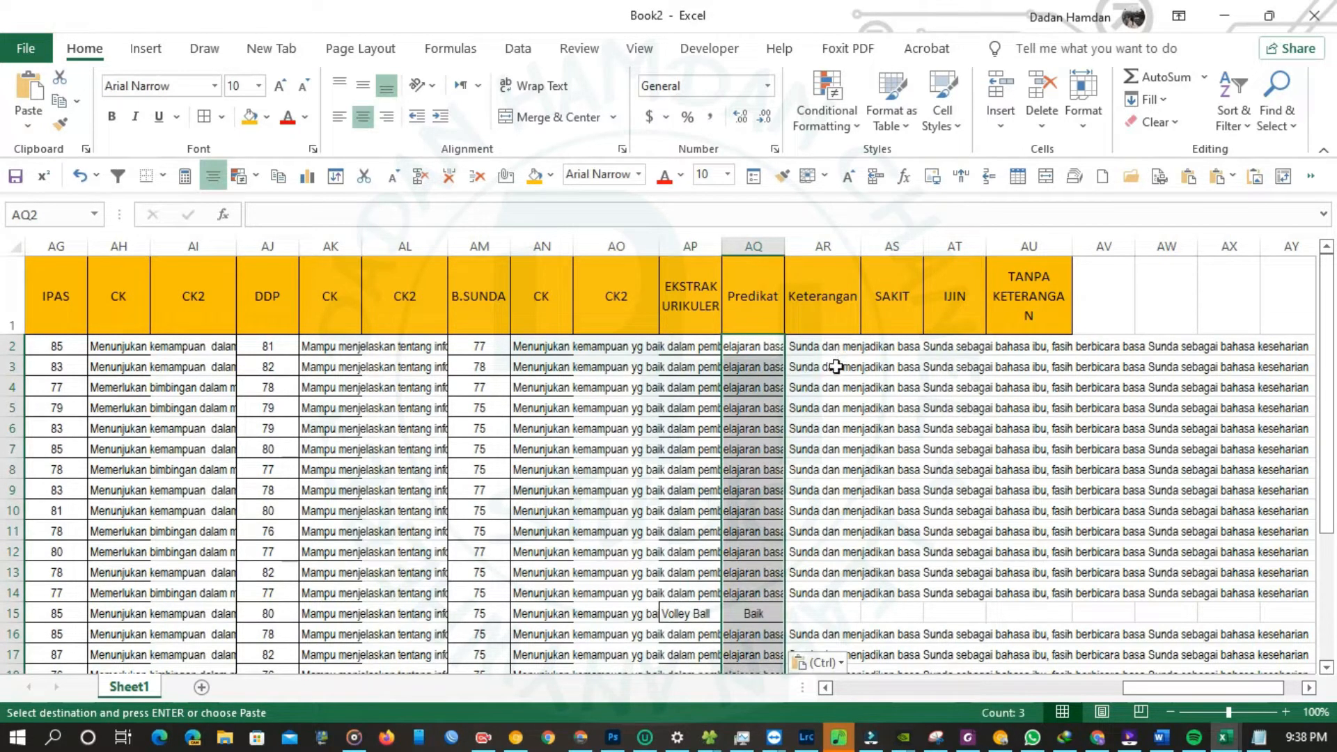
- Insert a blank column before Predikat and rename the extracurricular header in AP1 as EKSTRAKURIKULER 1
{"action": "left_click", "coordinate": [740, 248]}
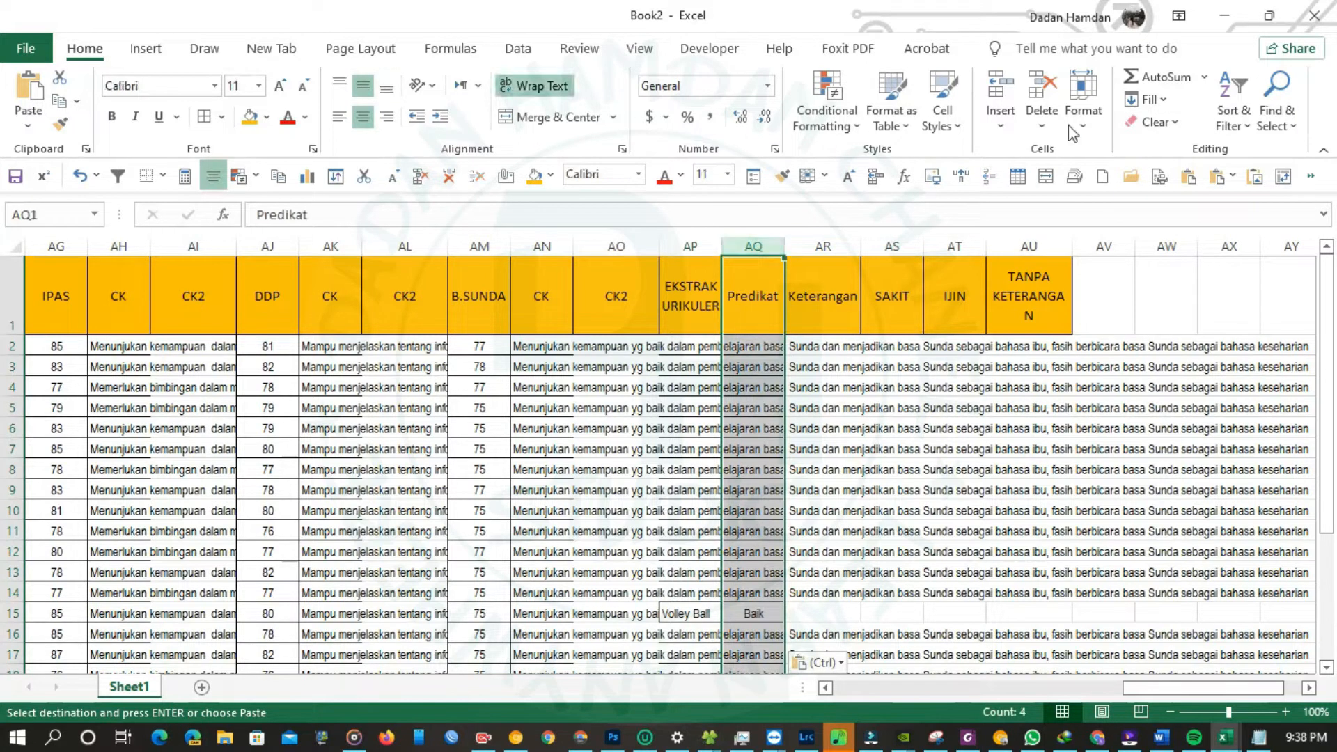
{"action": "left_click", "coordinate": [1001, 96]}
{"action": "left_click", "coordinate": [690, 296]}
{"action": "key", "text": "ctrl+c"}
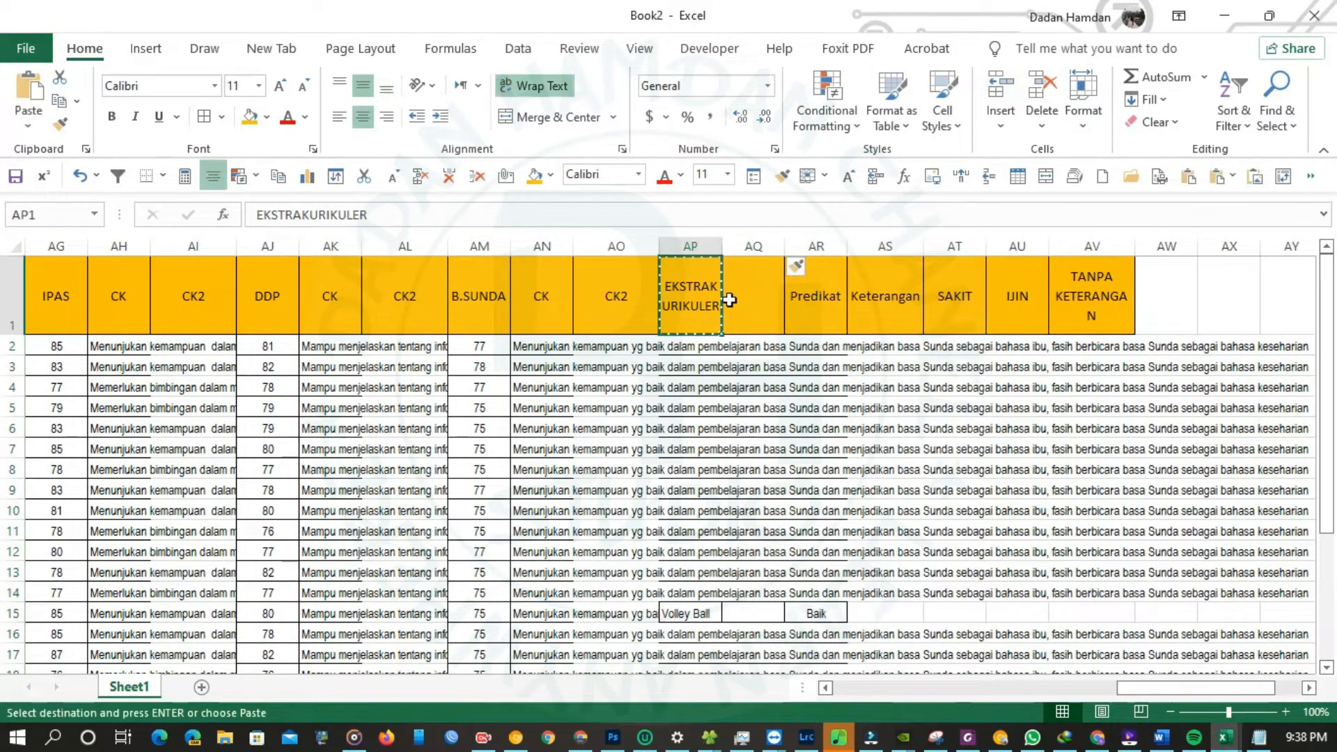
{"action": "double_click", "coordinate": [707, 317]}
{"action": "type", "text": "1"}
{"action": "key", "text": "Tab"}
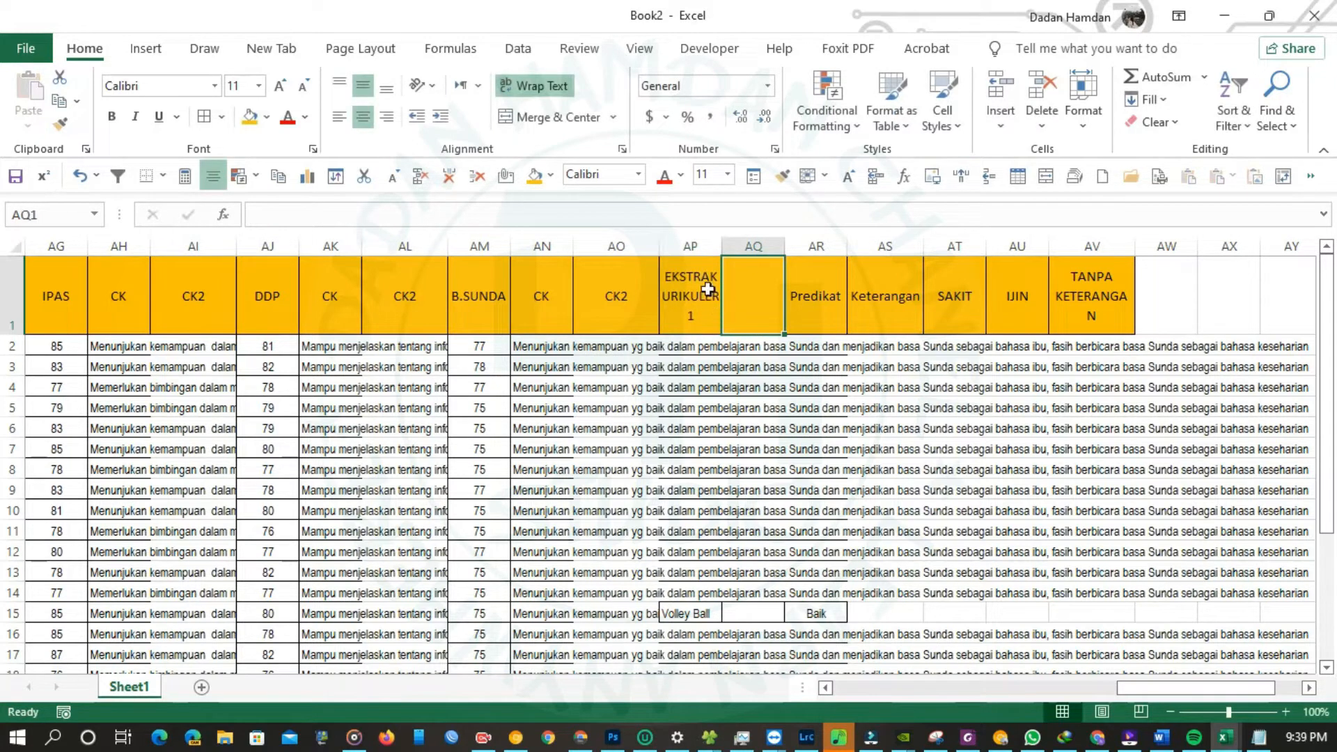
- Copy the AP1 header into the blank header cell AQ1 and change it to EKSTRAKURIKULER 2
{"action": "left_click", "coordinate": [708, 296]}
{"action": "key", "text": "ctrl+c"}
{"action": "left_click", "coordinate": [768, 302]}
{"action": "key", "text": "ctrl+v"}
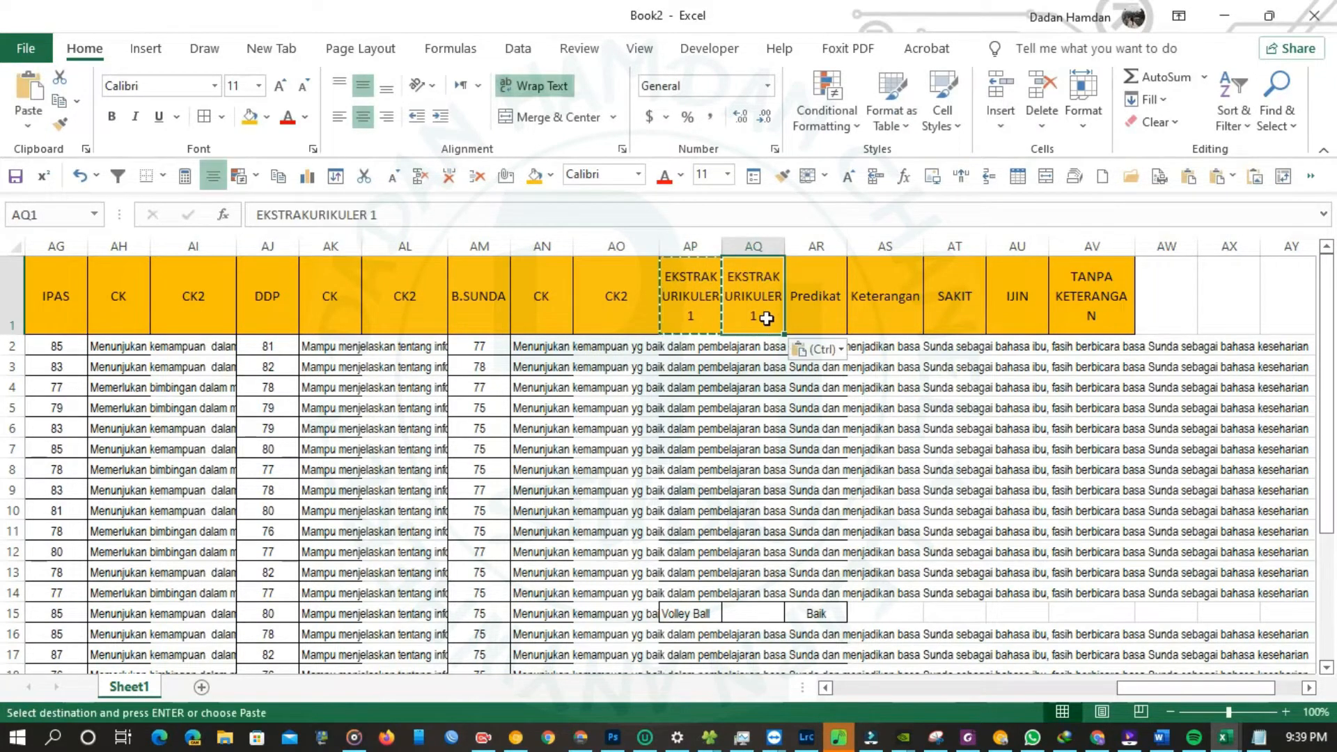
{"action": "double_click", "coordinate": [768, 313]}
{"action": "key", "text": "Delete"}
{"action": "type", "text": "2"}
{"action": "left_click", "coordinate": [785, 395]}
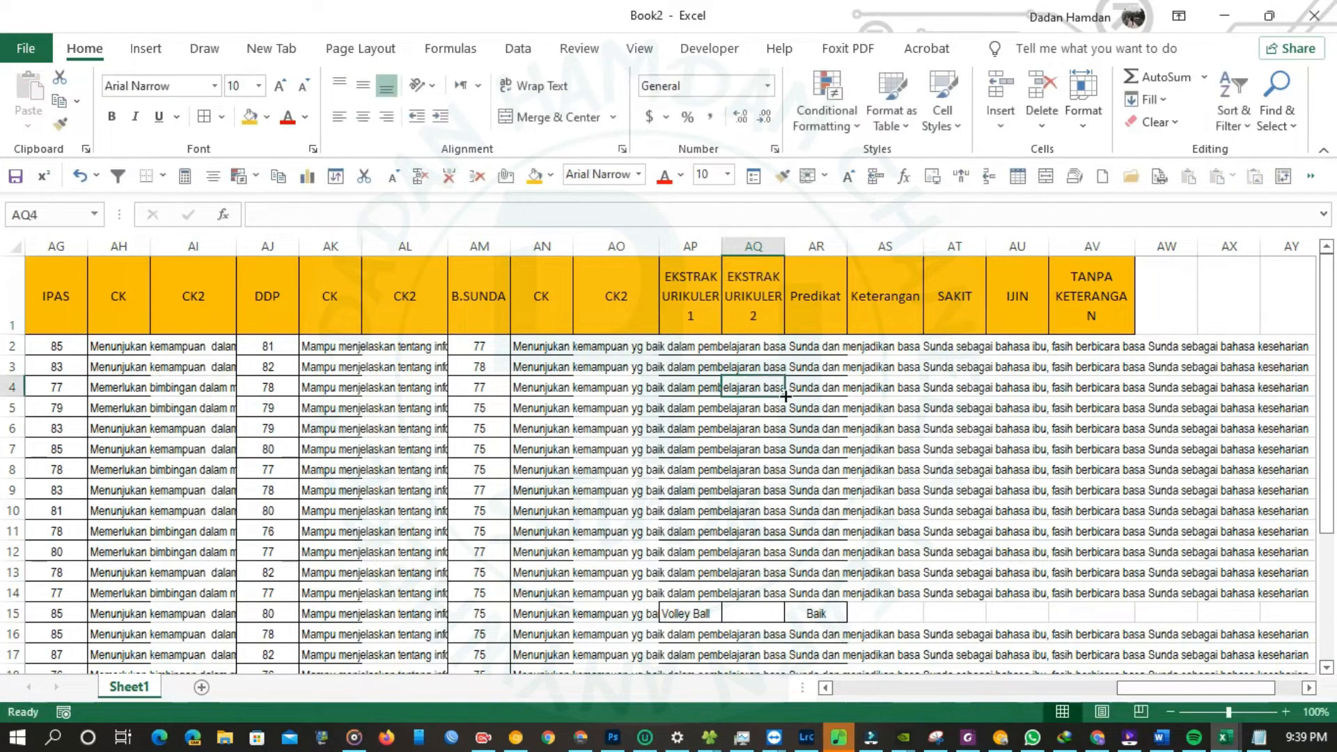
- Rename the Predikat header in AR1 as Predikat 1
{"action": "key", "text": "alt+Tab"}
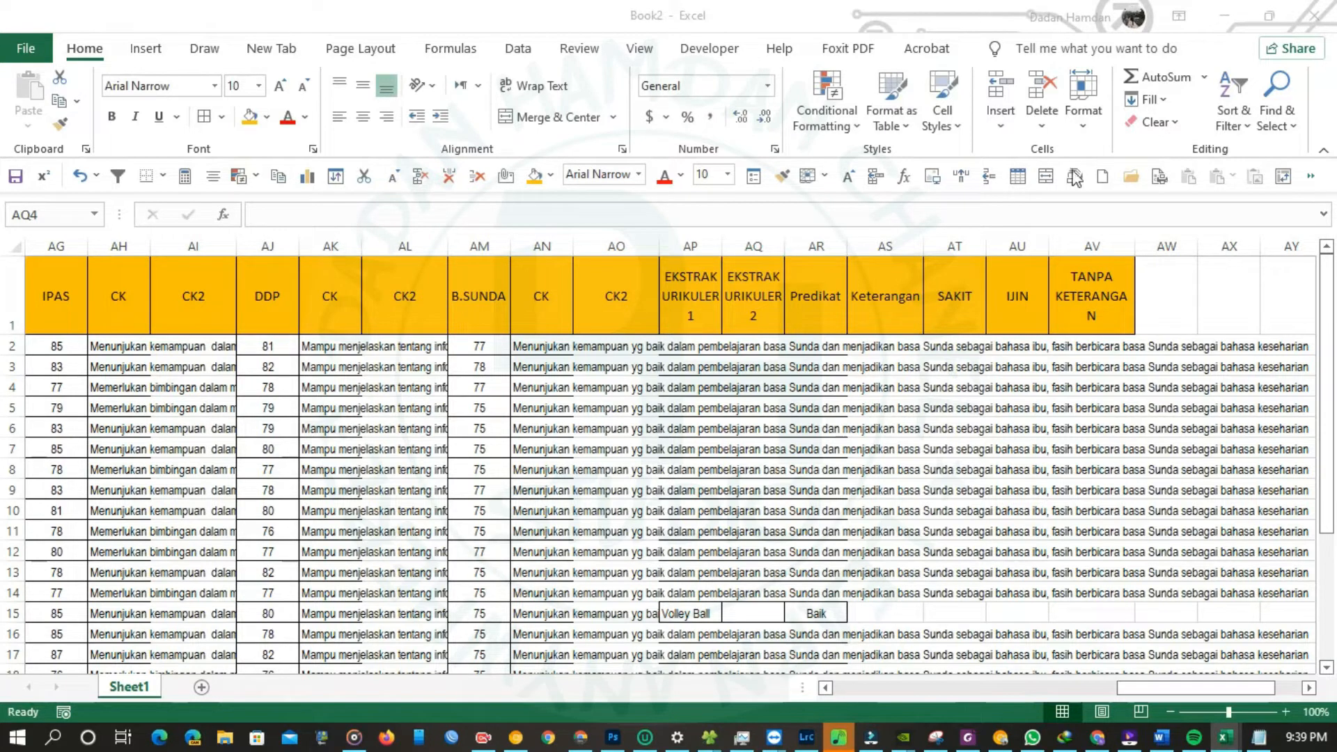
{"action": "key", "text": "alt+Tab"}
{"action": "left_click", "coordinate": [909, 293]}
{"action": "left_click", "coordinate": [900, 247]}
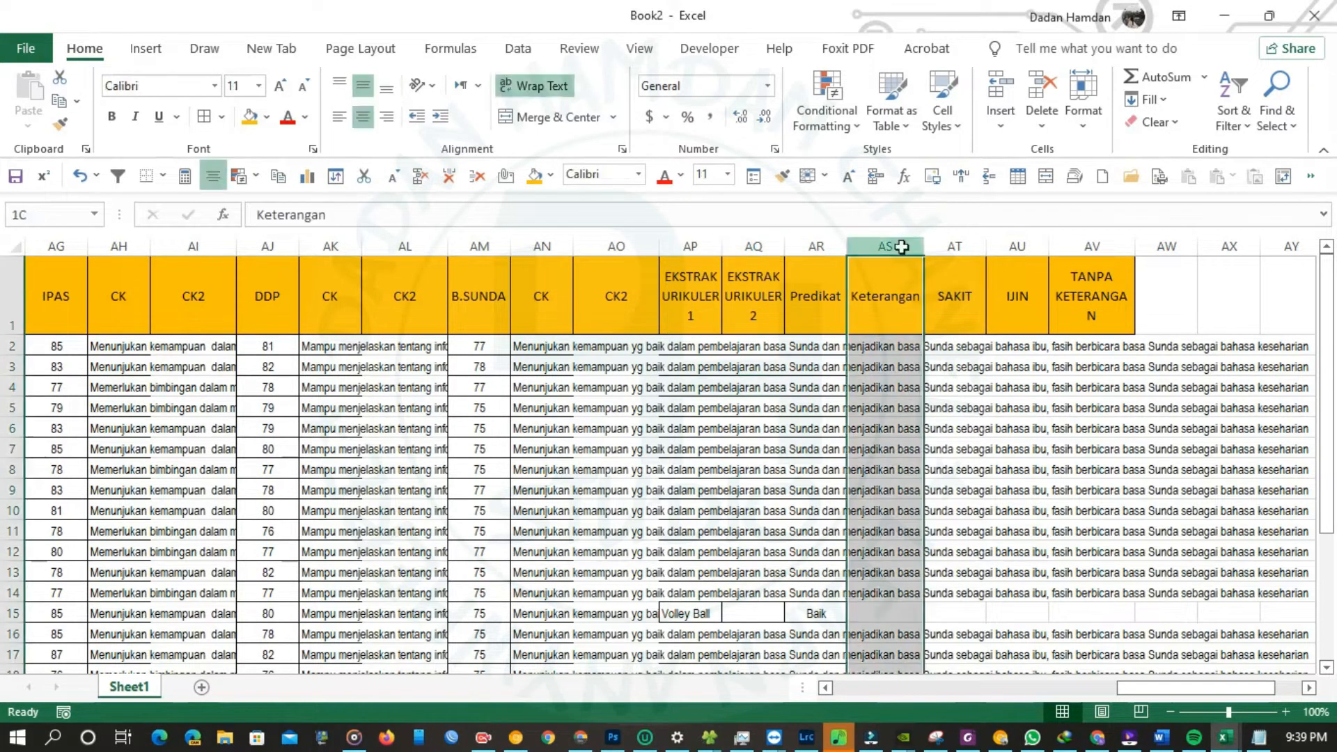
{"action": "key", "text": "ctrl+c"}
{"action": "left_click_drag", "start_coordinate": [816, 247], "coordinate": [889, 244]}
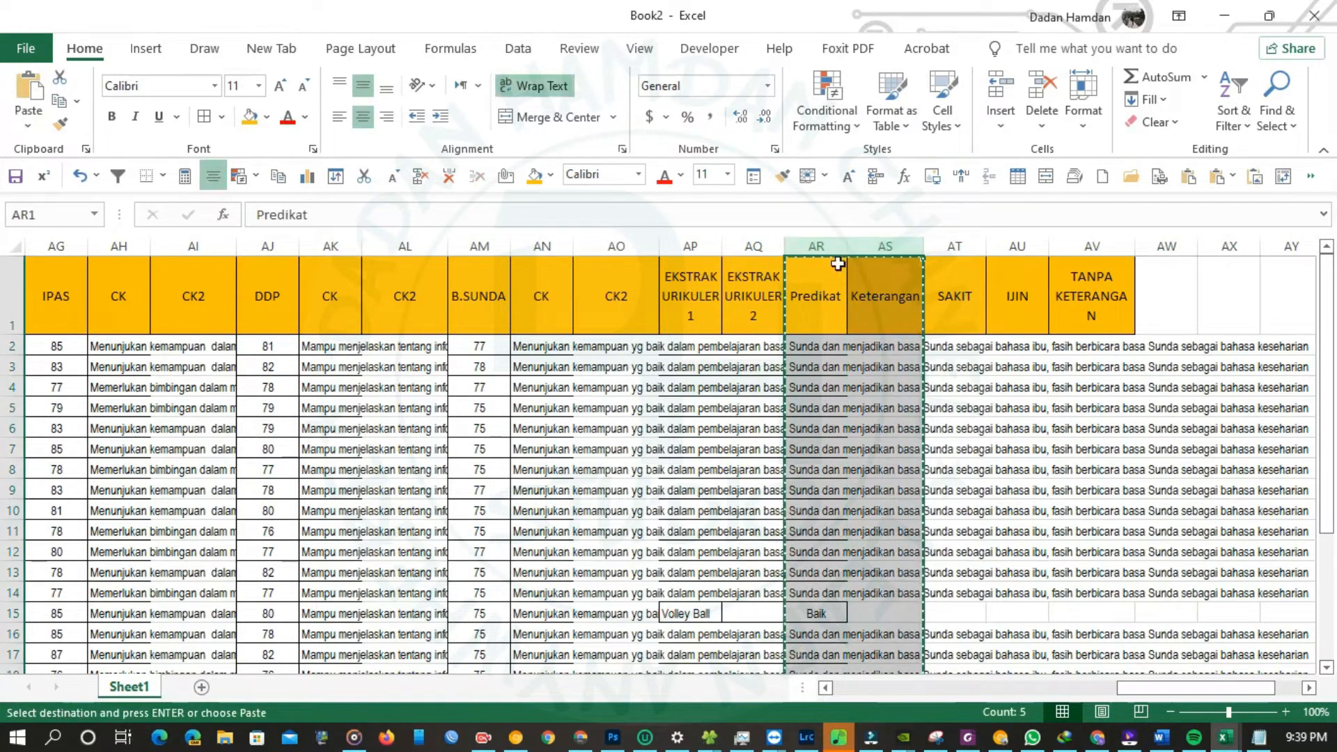
{"action": "left_click", "coordinate": [830, 244]}
{"action": "double_click", "coordinate": [843, 291]}
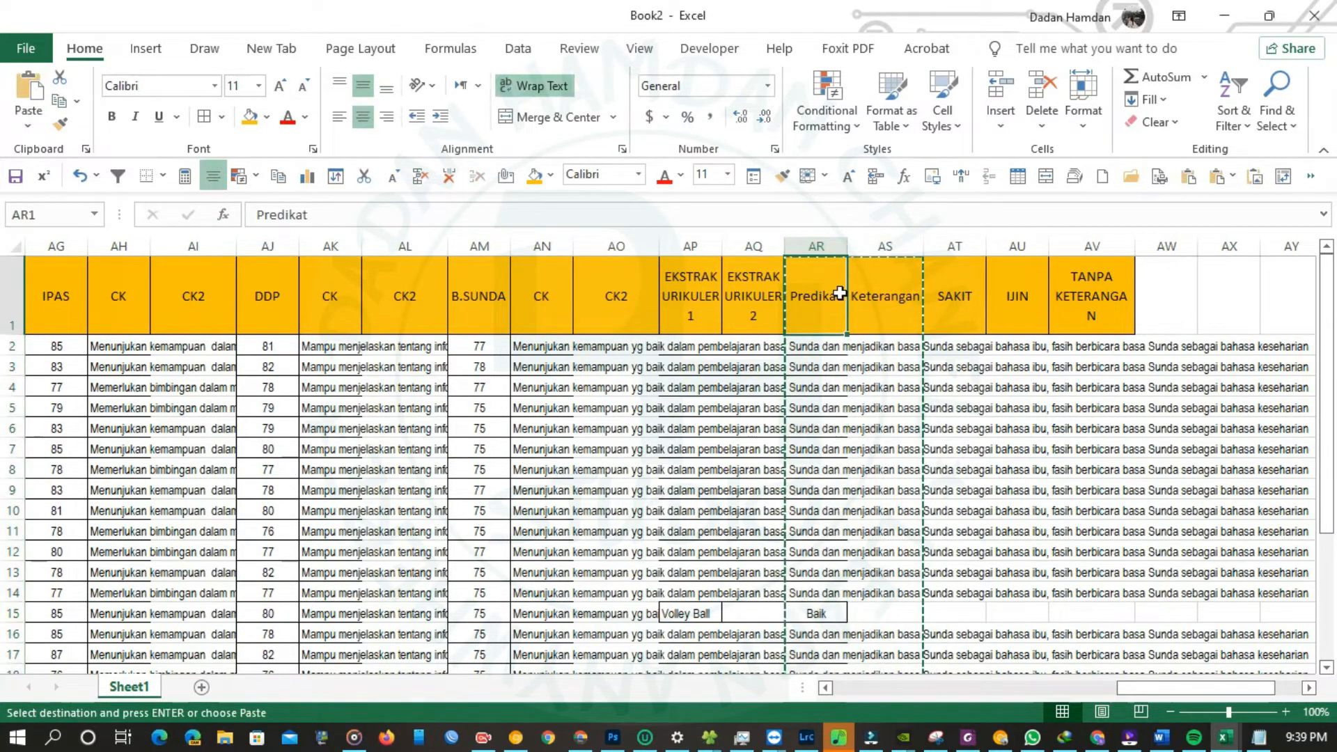
{"action": "type", "text": "1"}
{"action": "key", "text": "Return"}
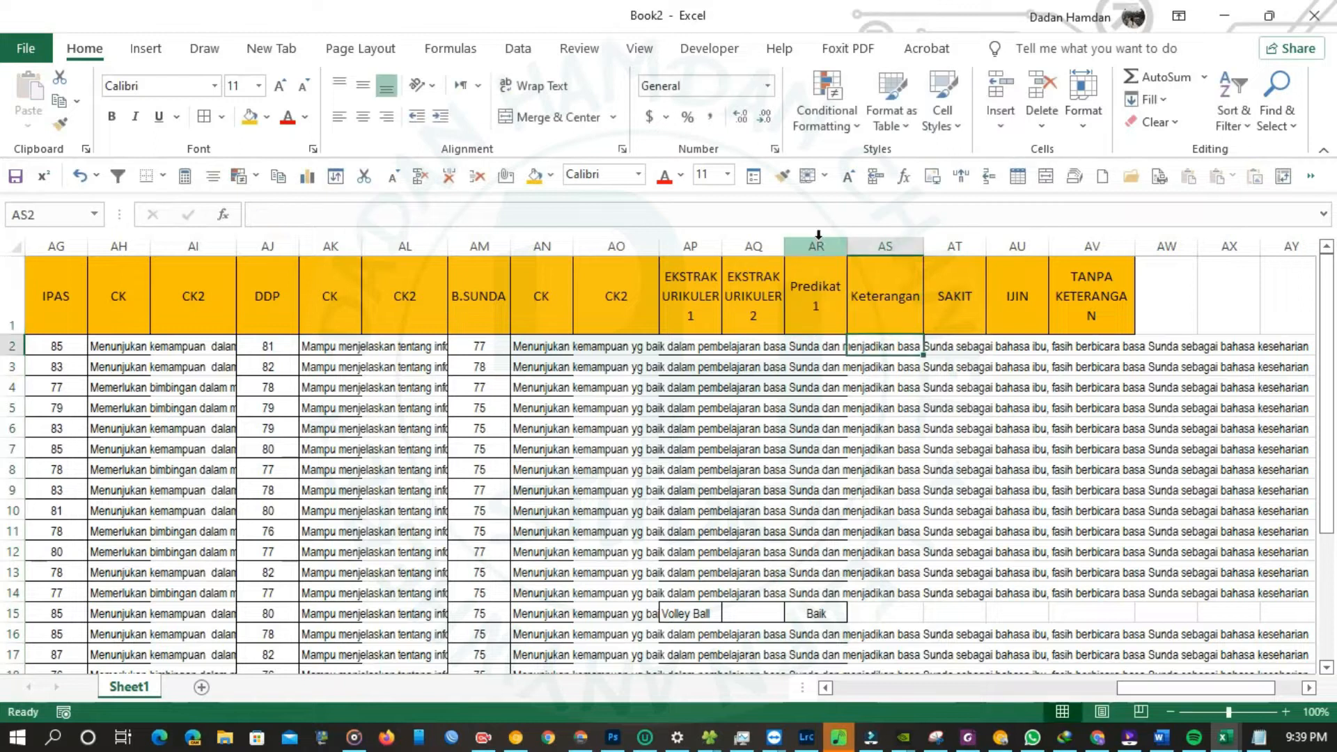
- Insert a copy of the Predikat 1 column before Keterangan and rename its header in AS1 as Predikat 2
{"action": "left_click", "coordinate": [825, 245]}
{"action": "key", "text": "ctrl+c"}
{"action": "left_click", "coordinate": [883, 245]}
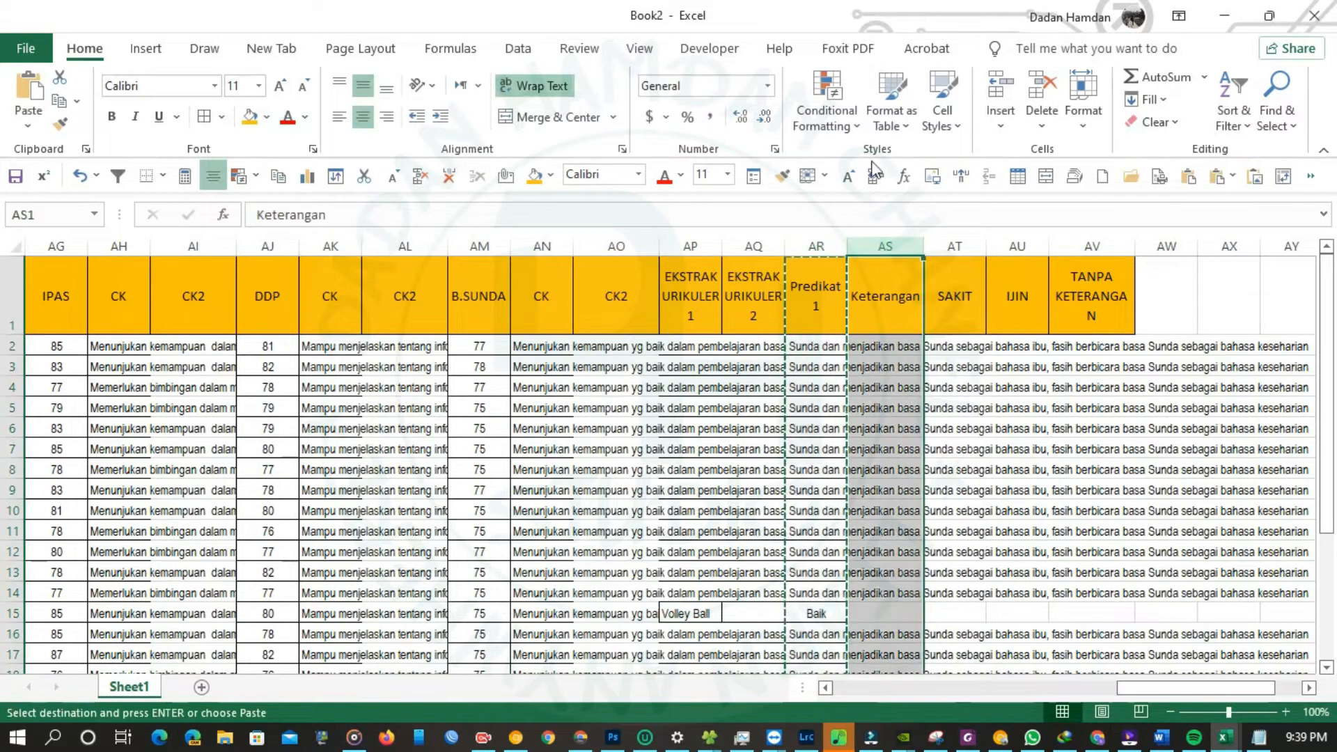
{"action": "left_click", "coordinate": [1000, 87]}
{"action": "double_click", "coordinate": [880, 298]}
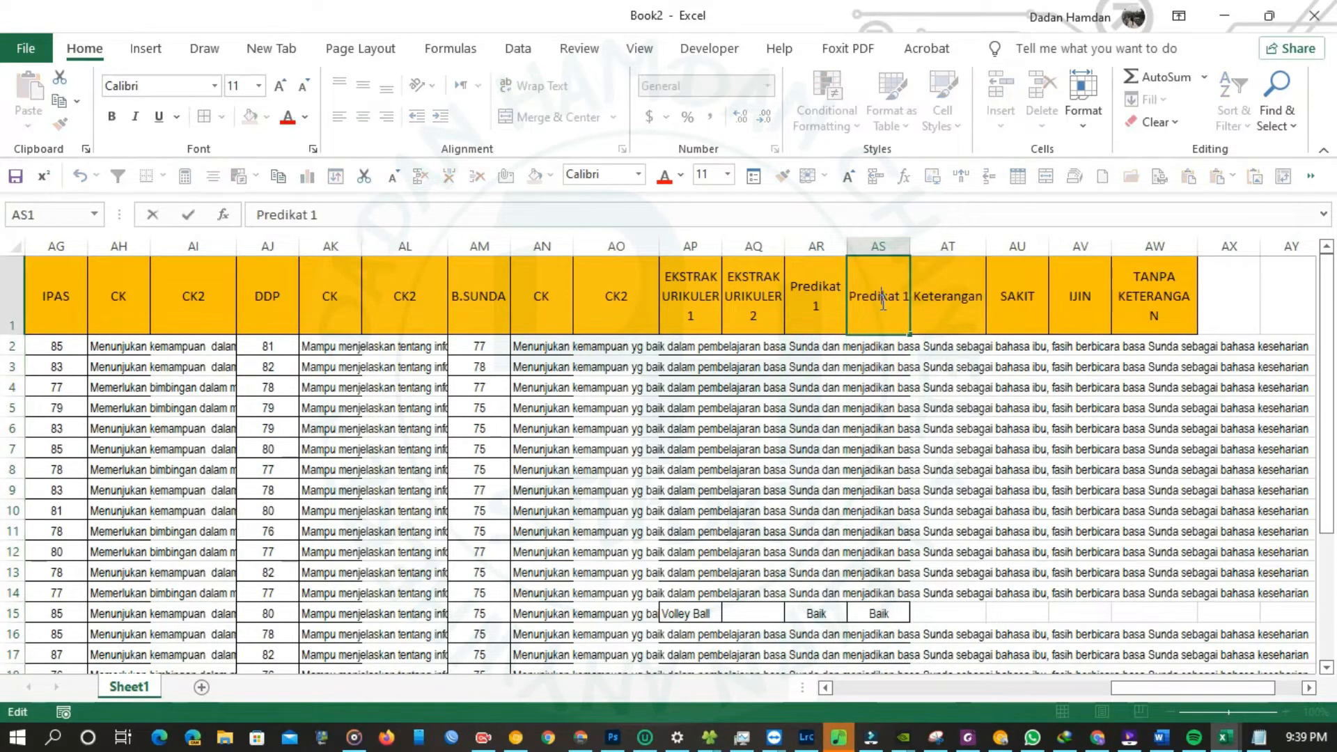
{"action": "key", "text": "BackSpace"}
{"action": "type", "text": "2"}
{"action": "left_click", "coordinate": [940, 333]}
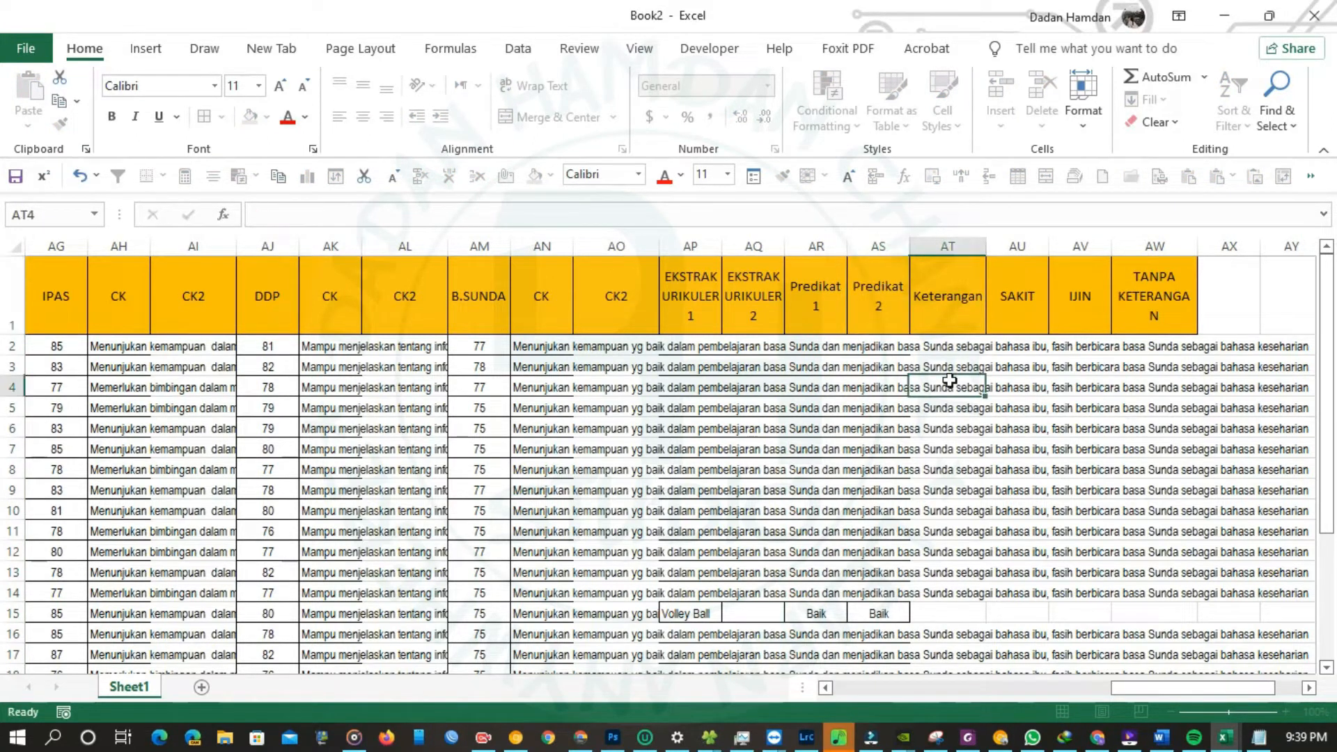
- Duplicate the Keterangan column by inserting its copy at column AT
{"action": "left_click", "coordinate": [947, 245]}
{"action": "key", "text": "ctrl+c"}
{"action": "left_click", "coordinate": [1001, 89]}
{"action": "double_click", "coordinate": [963, 300]}
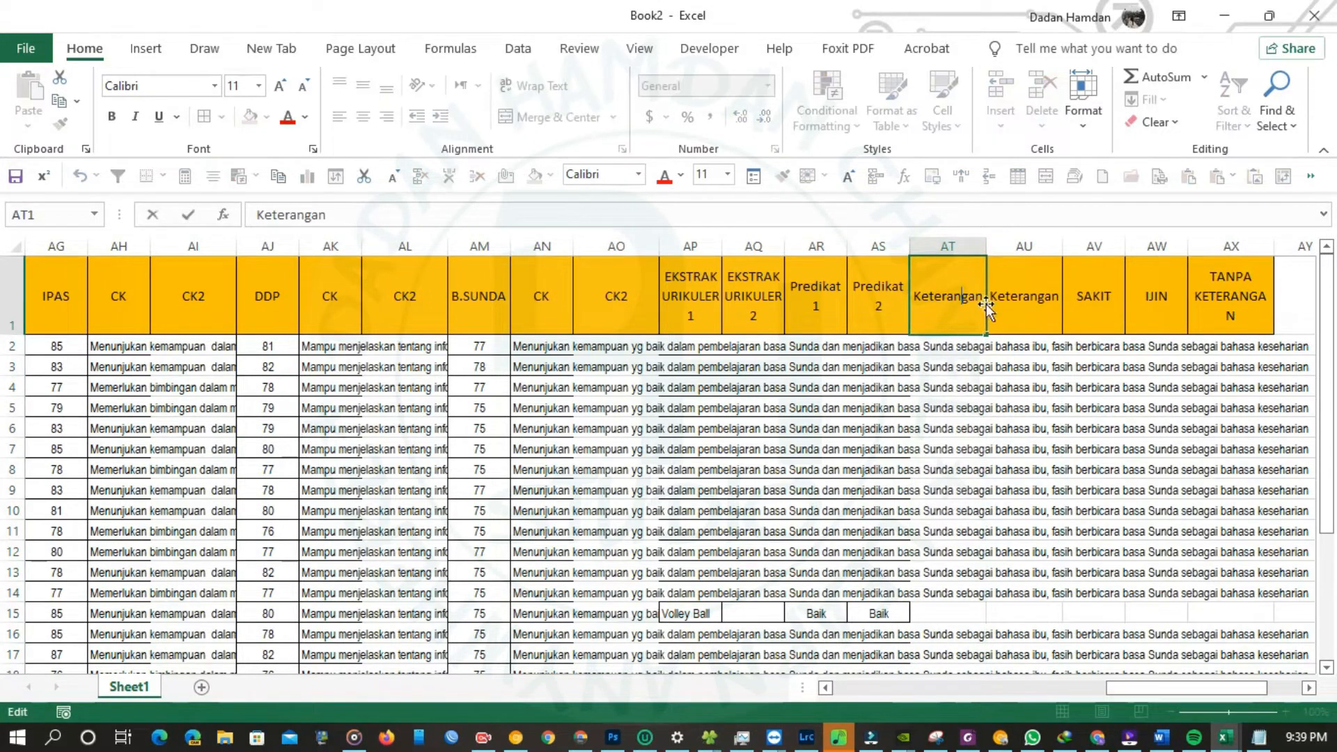
{"action": "key", "text": "Return"}
{"action": "type", "text": "1"}
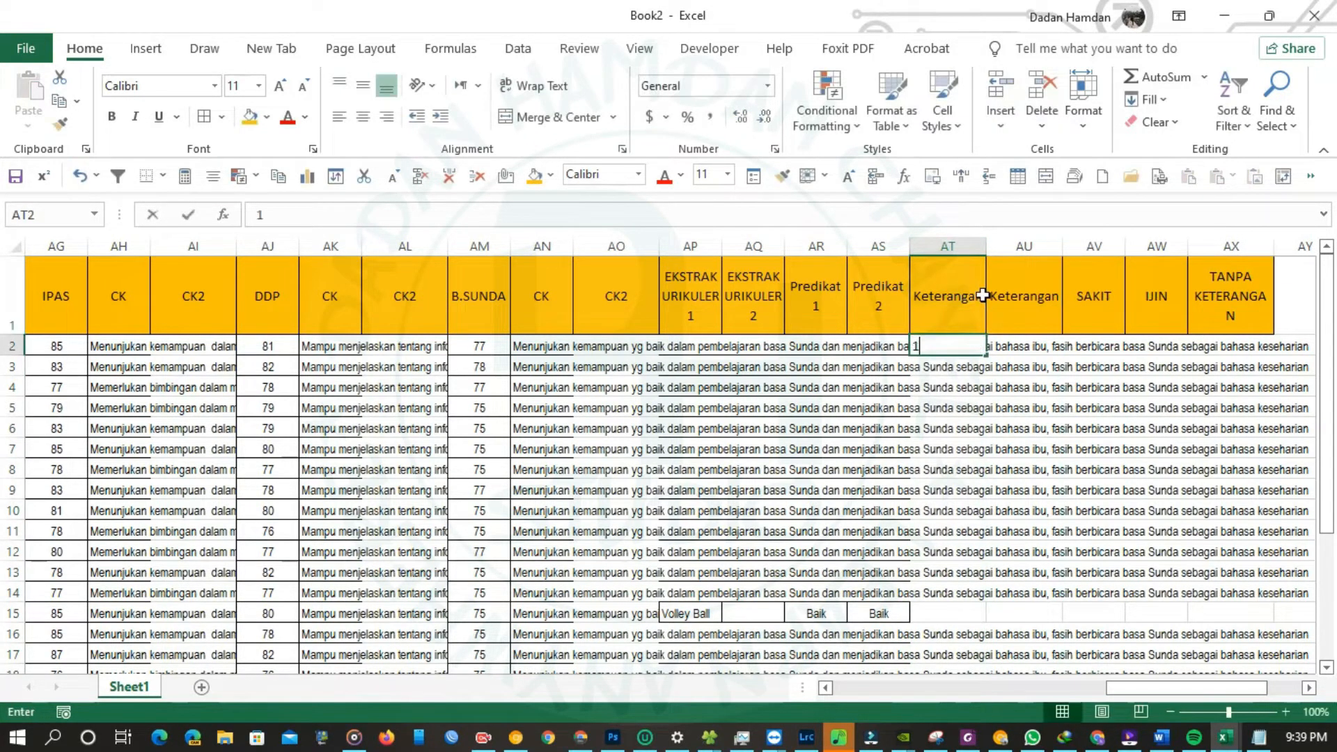
{"action": "key", "text": "Tab"}
{"action": "key", "text": "ctrl+z"}
- Rename the header in AT1 as Keterangan 1 and the one in AU1 as Keteranga 2, then slightly narrow column AU
{"action": "double_click", "coordinate": [973, 304]}
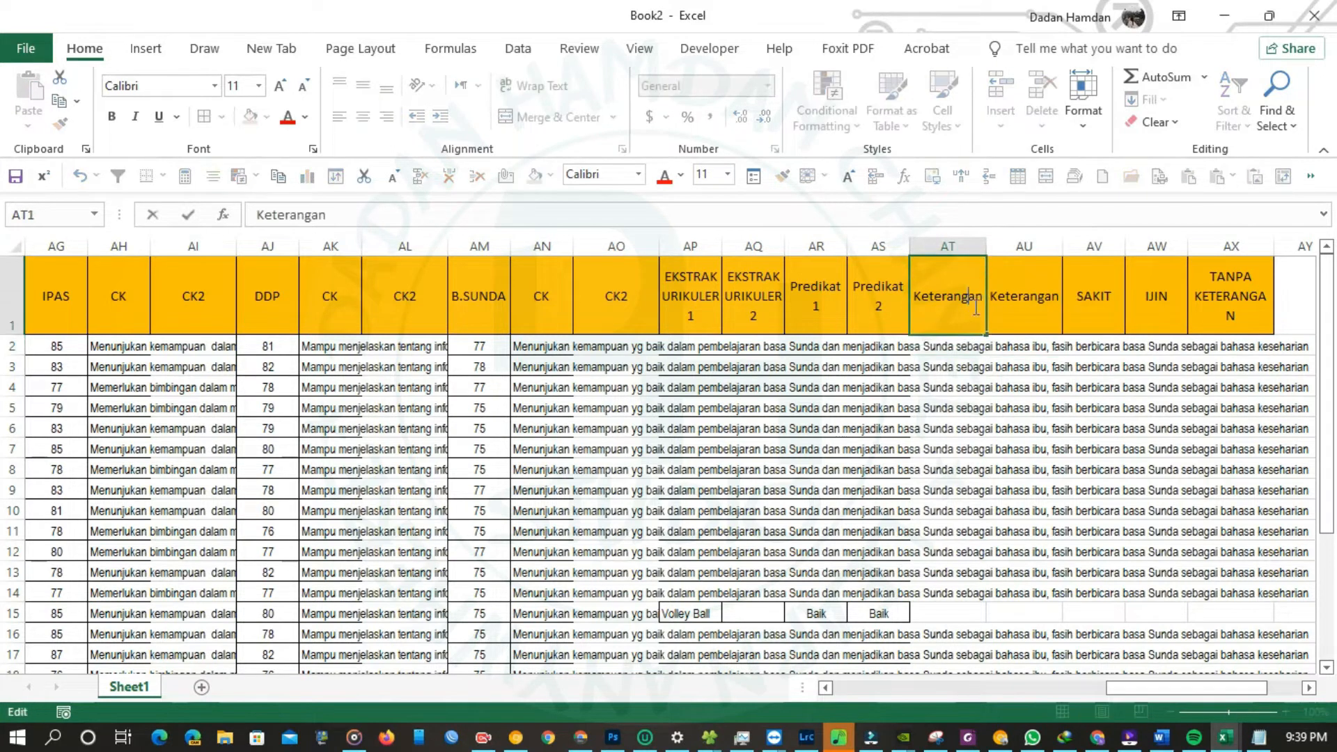
{"action": "type", "text": "1"}
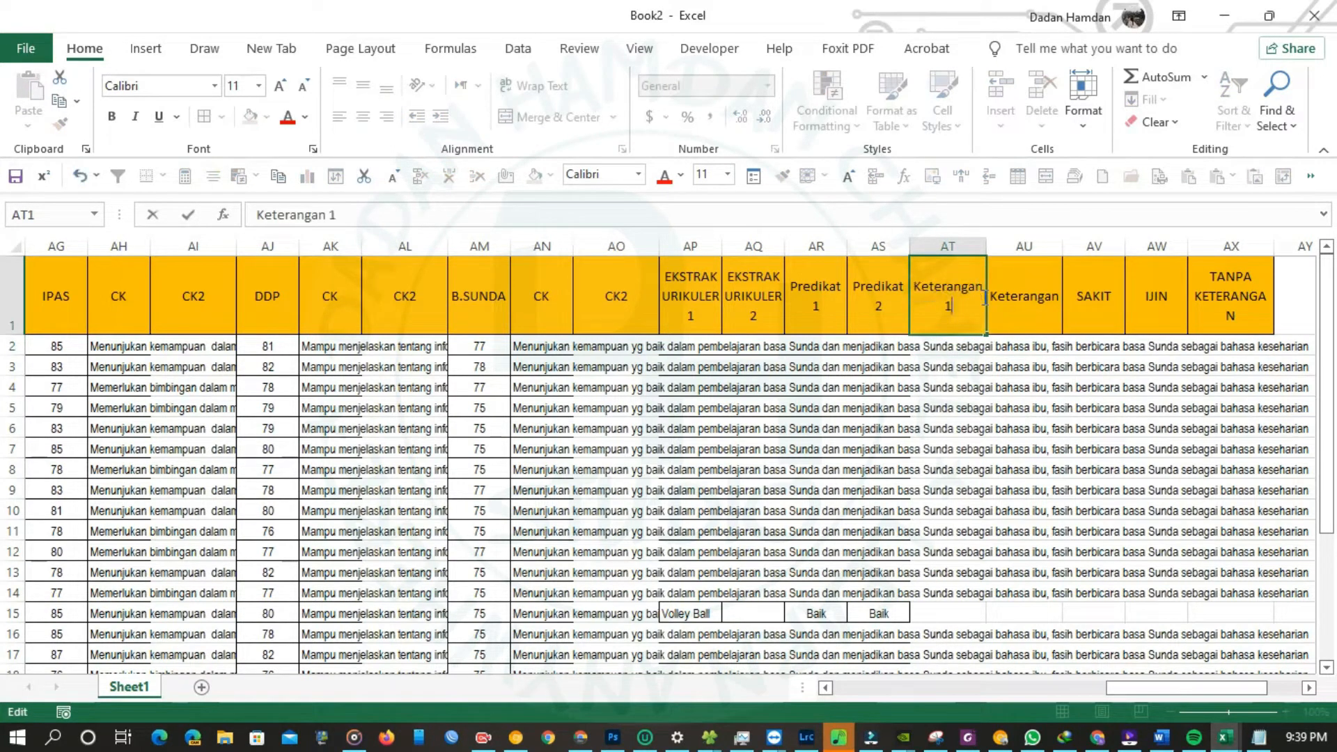
{"action": "double_click", "coordinate": [1036, 287]}
{"action": "left_click_drag", "start_coordinate": [1052, 297], "coordinate": [1058, 297]}
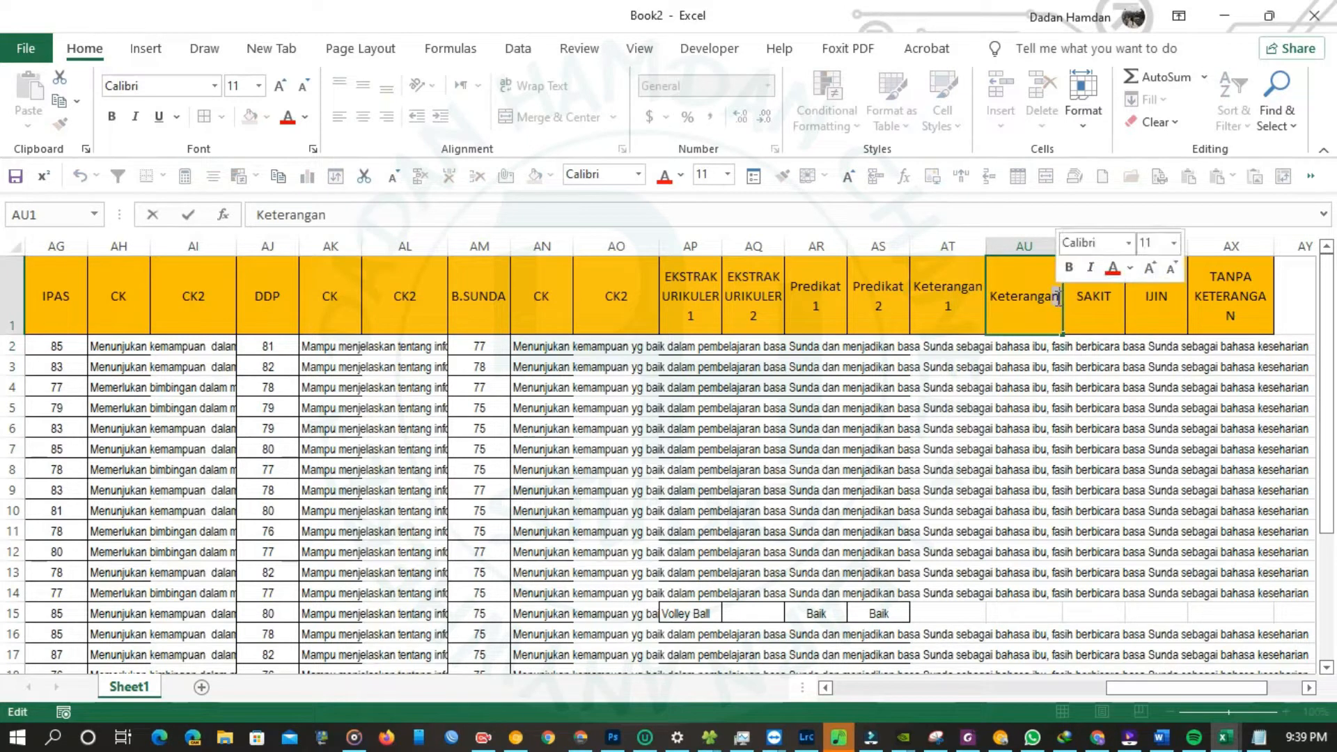
{"action": "type", "text": "2"}
{"action": "left_click", "coordinate": [1090, 366]}
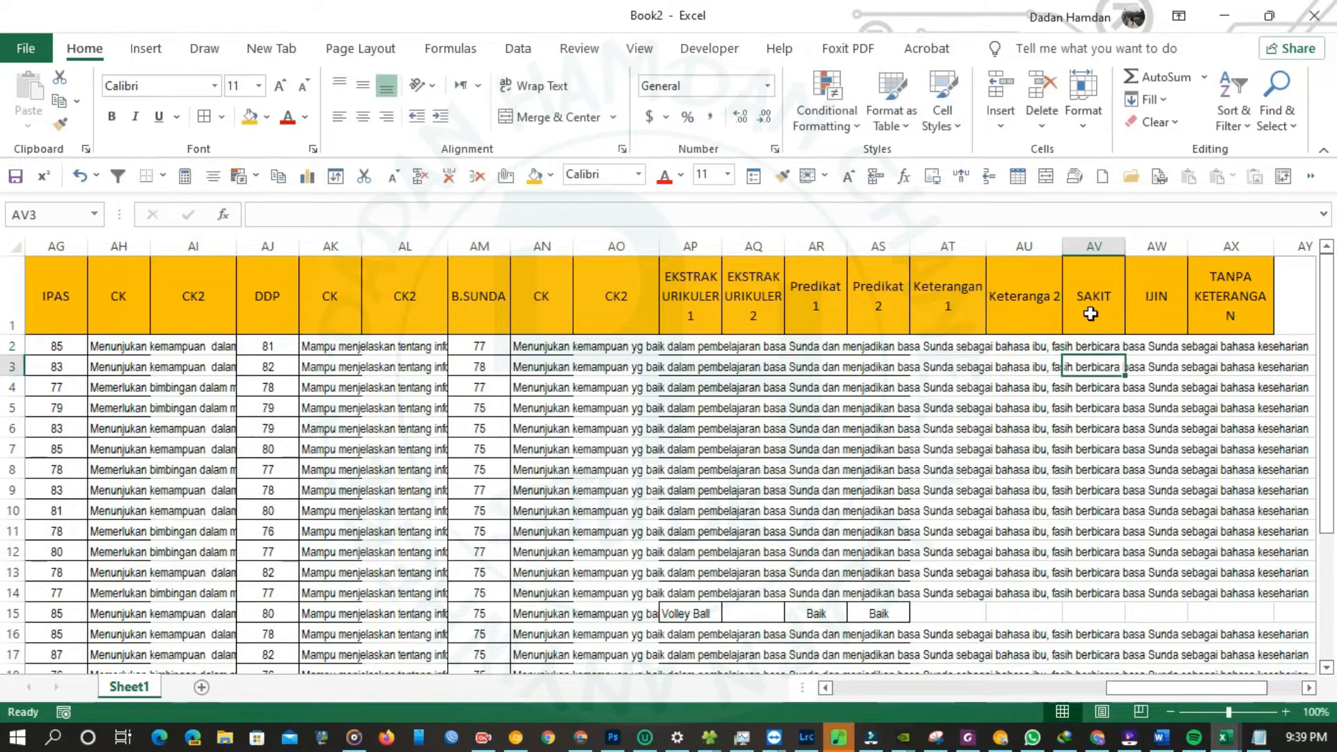
{"action": "left_click", "coordinate": [1050, 296]}
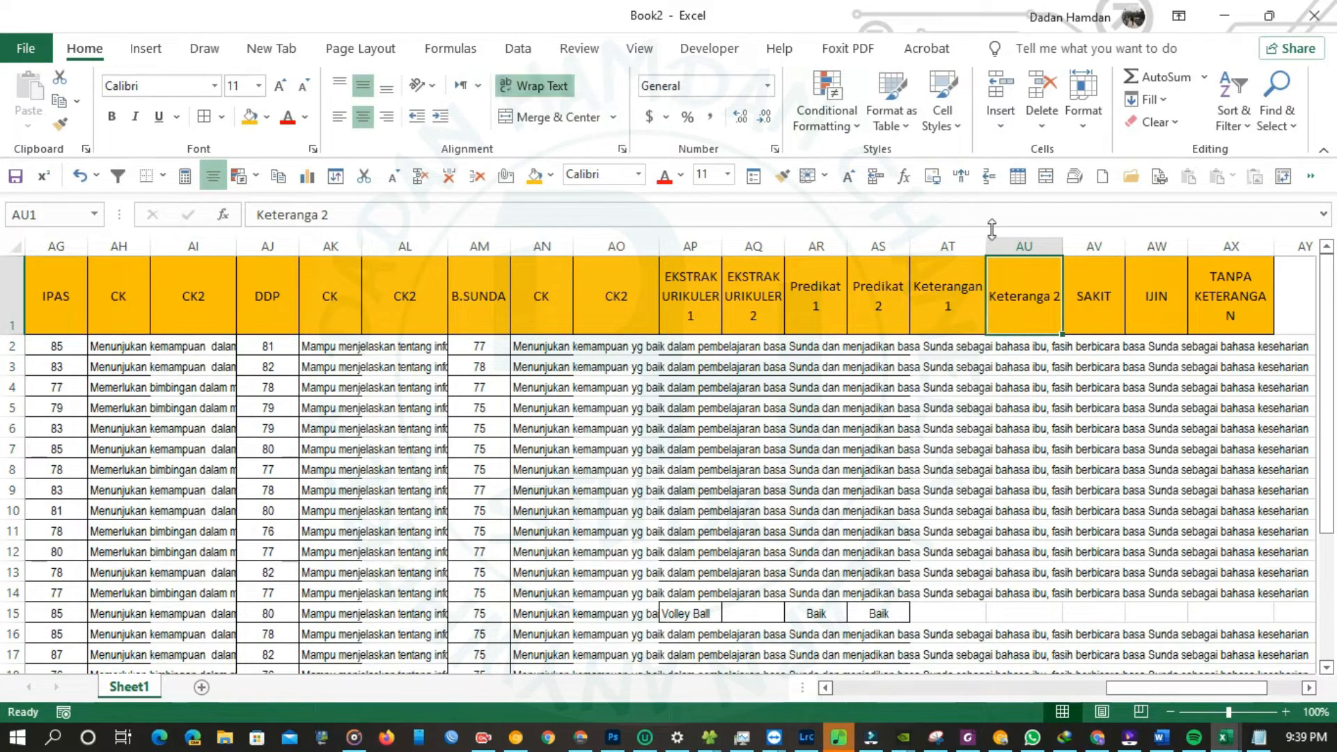
{"action": "left_click_drag", "start_coordinate": [1064, 238], "coordinate": [1053, 239]}
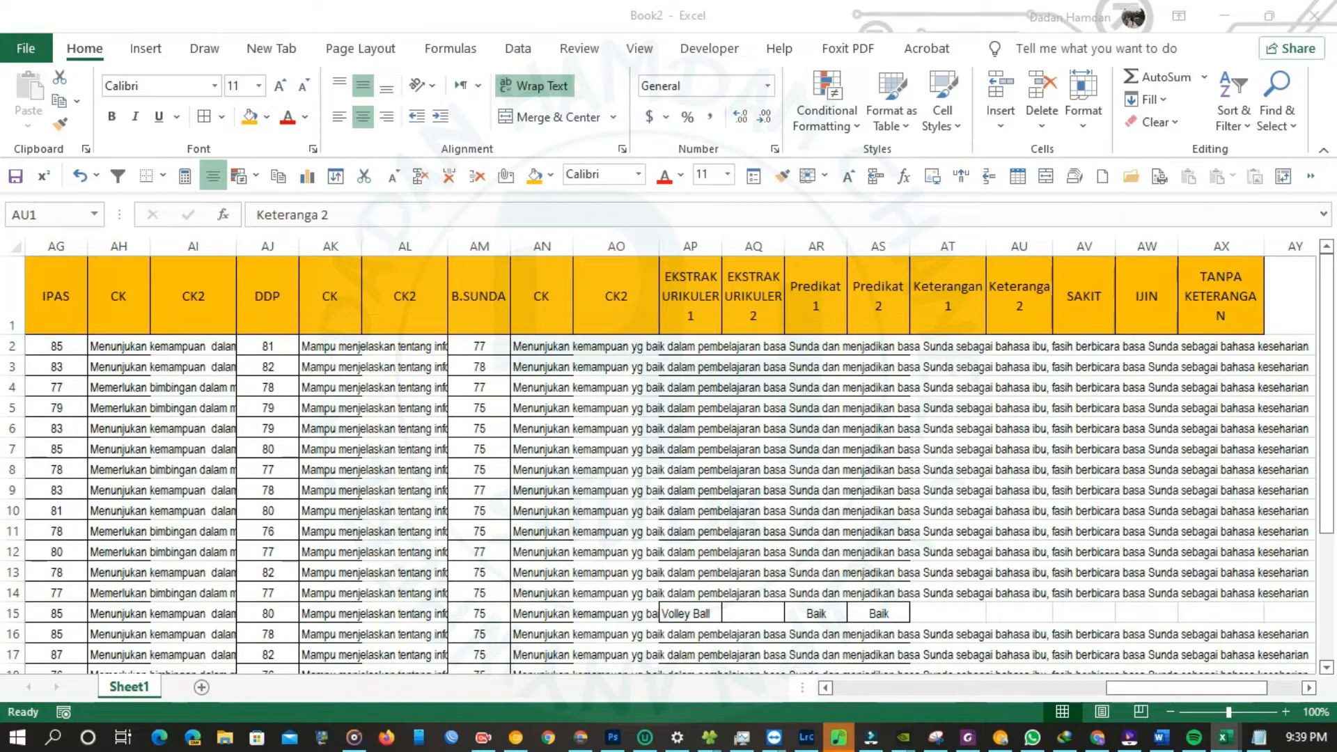
- Paste the copied attendance data under the SAKIT, IJIN and TANPA KETERANGAN headers, starting at cell AV2
{"action": "key", "text": "ctrl+c"}
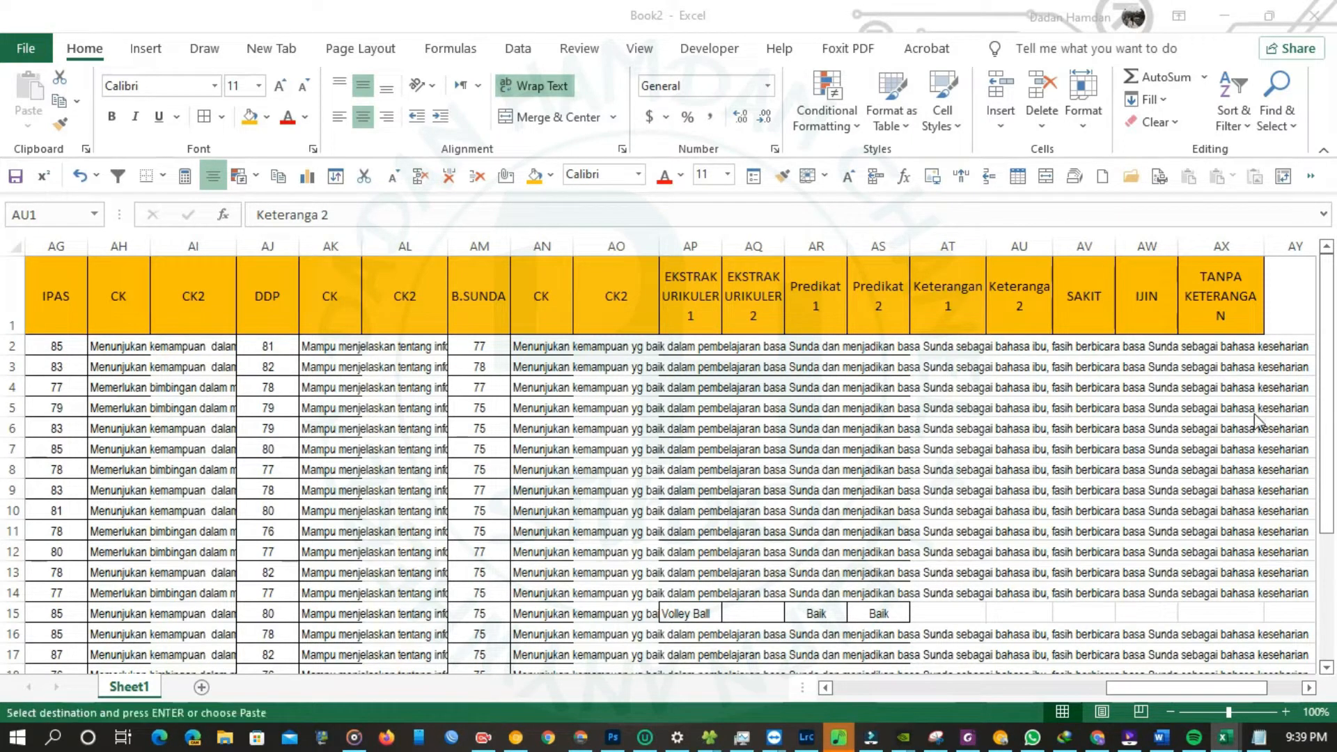
{"action": "left_click", "coordinate": [1066, 341]}
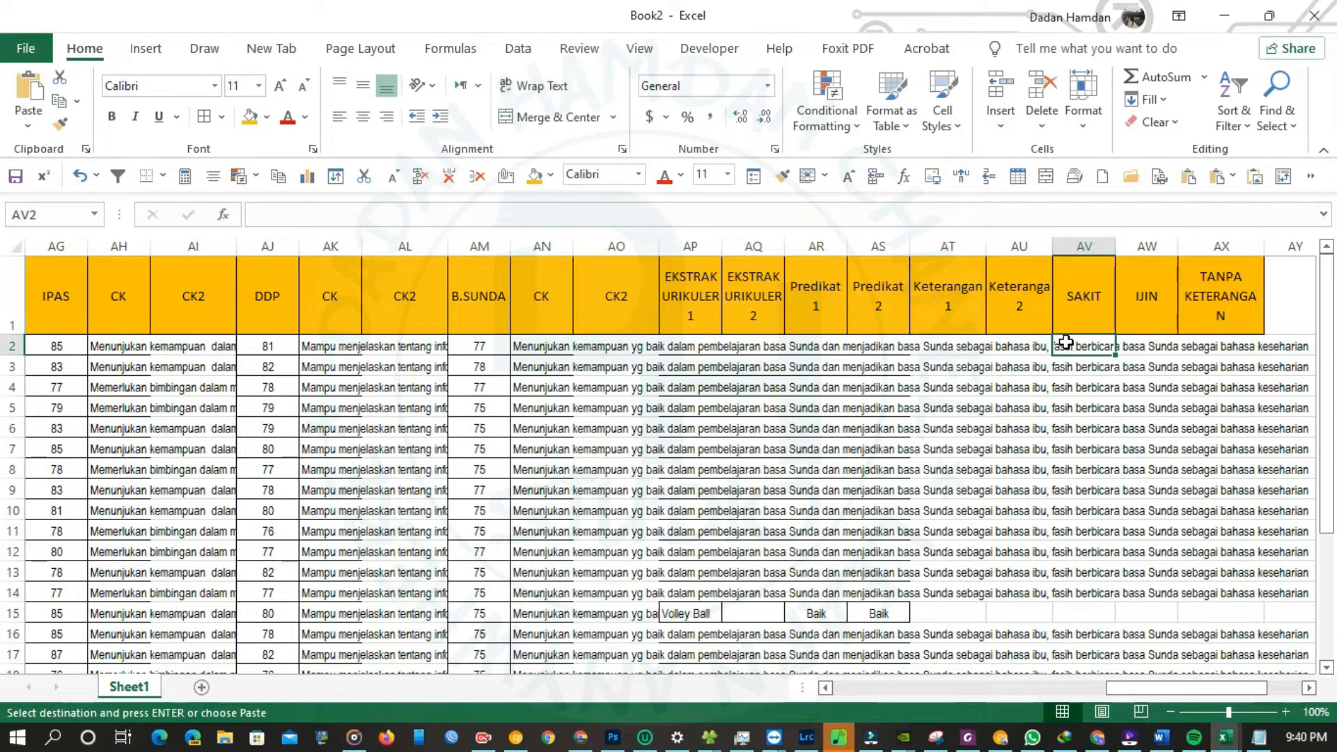
{"action": "key", "text": "ctrl+v"}
{"action": "scroll", "coordinate": [1128, 362], "scroll_direction": "down", "scroll_amount": 6}
{"action": "scroll", "coordinate": [1142, 368], "scroll_direction": "up", "scroll_amount": 3}
{"action": "left_click", "coordinate": [885, 405]}
{"action": "scroll", "coordinate": [880, 404], "scroll_direction": "up", "scroll_amount": 3}
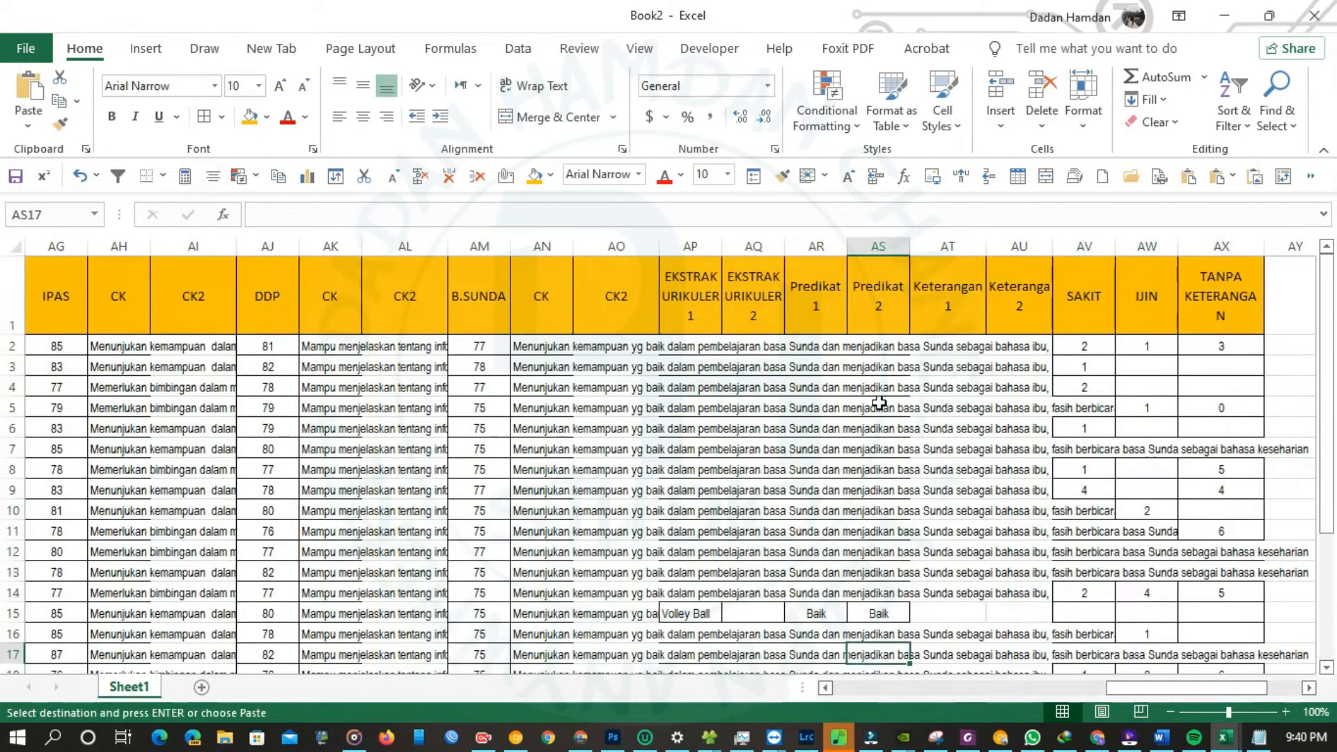
{"action": "left_click", "coordinate": [642, 367]}
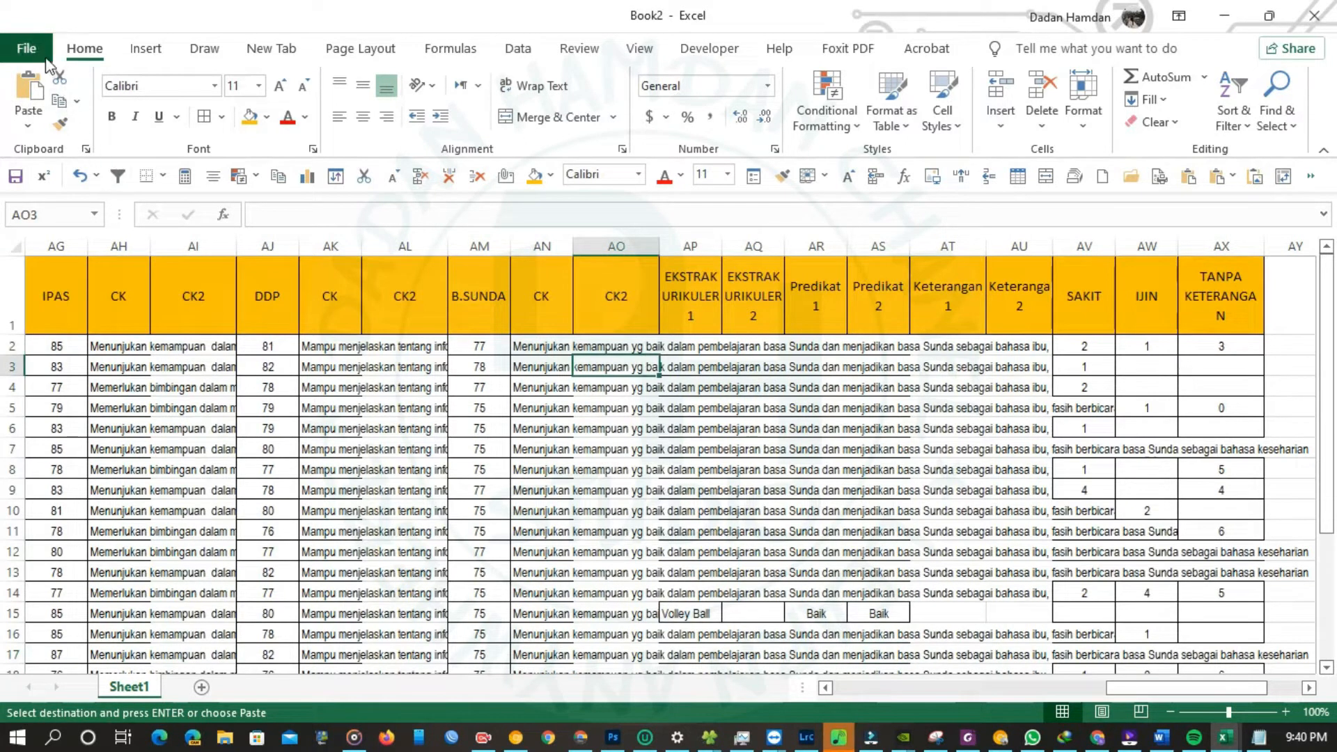
- Start saving the new workbook and open the dialog for choosing its folder and file name
{"action": "left_click", "coordinate": [47, 61]}
{"action": "left_click", "coordinate": [76, 273]}
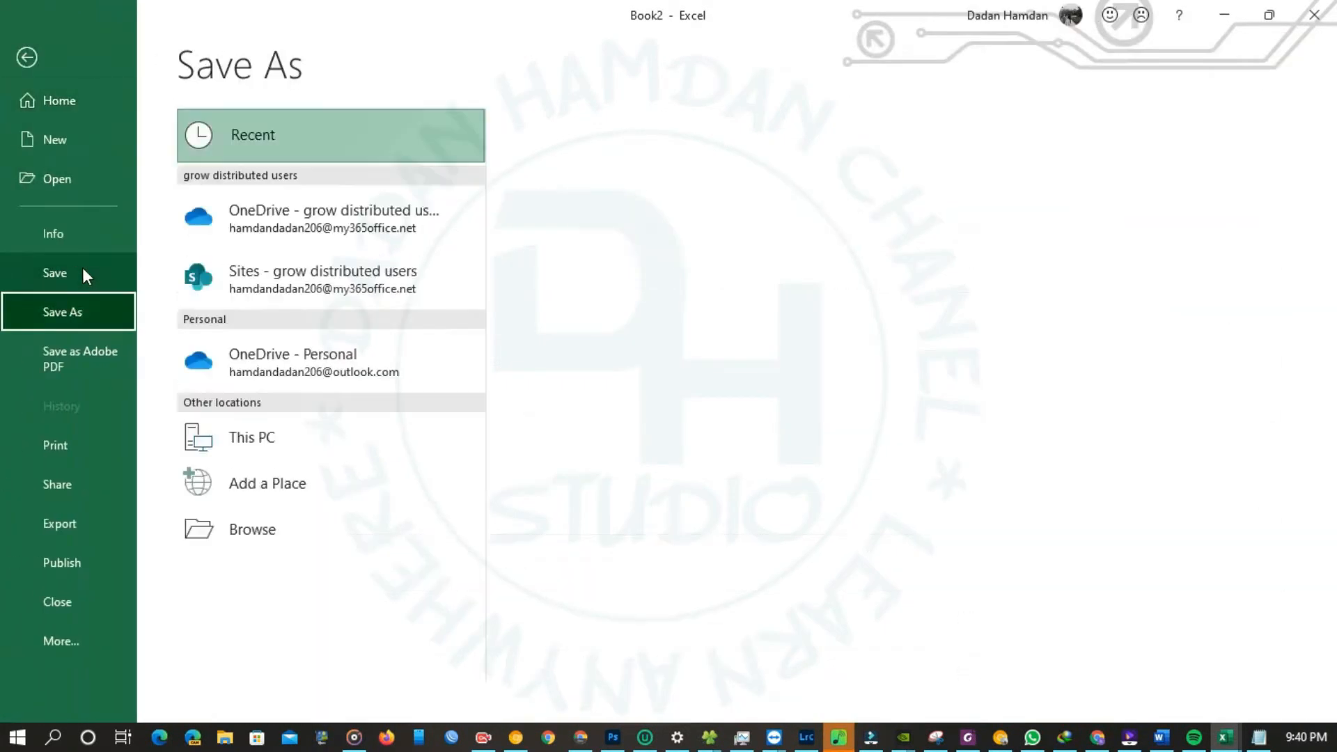
{"action": "left_click", "coordinate": [263, 532]}
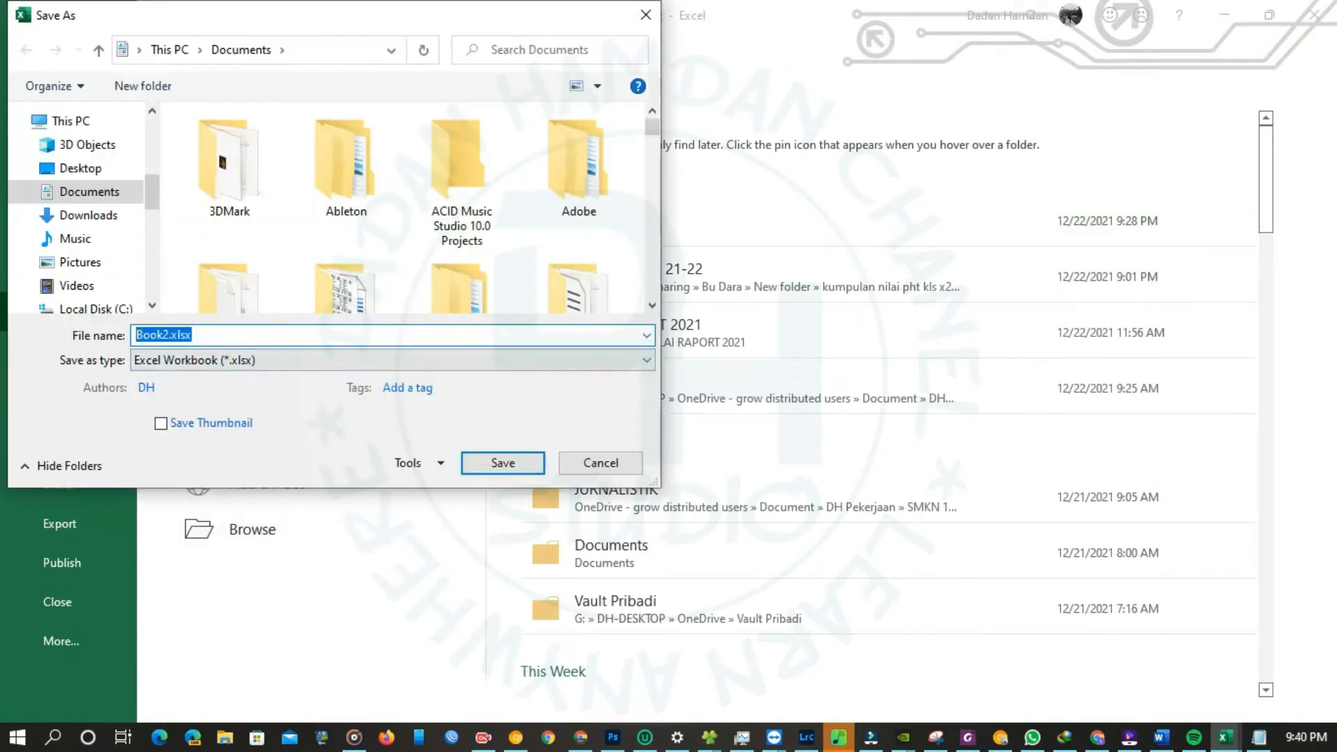
- Point the save dialog to the Raport folder in Documents using its copied path
{"action": "key", "text": "Escape"}
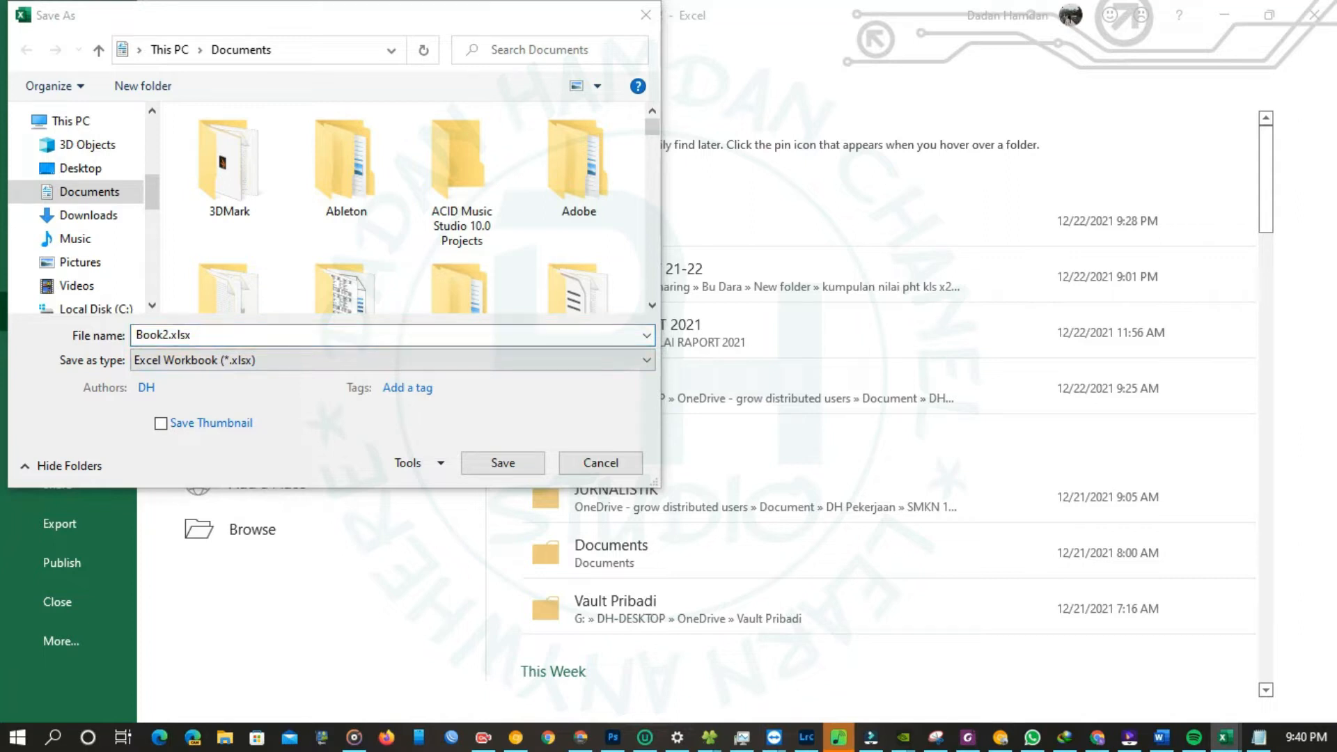
{"action": "left_click", "coordinate": [708, 737]}
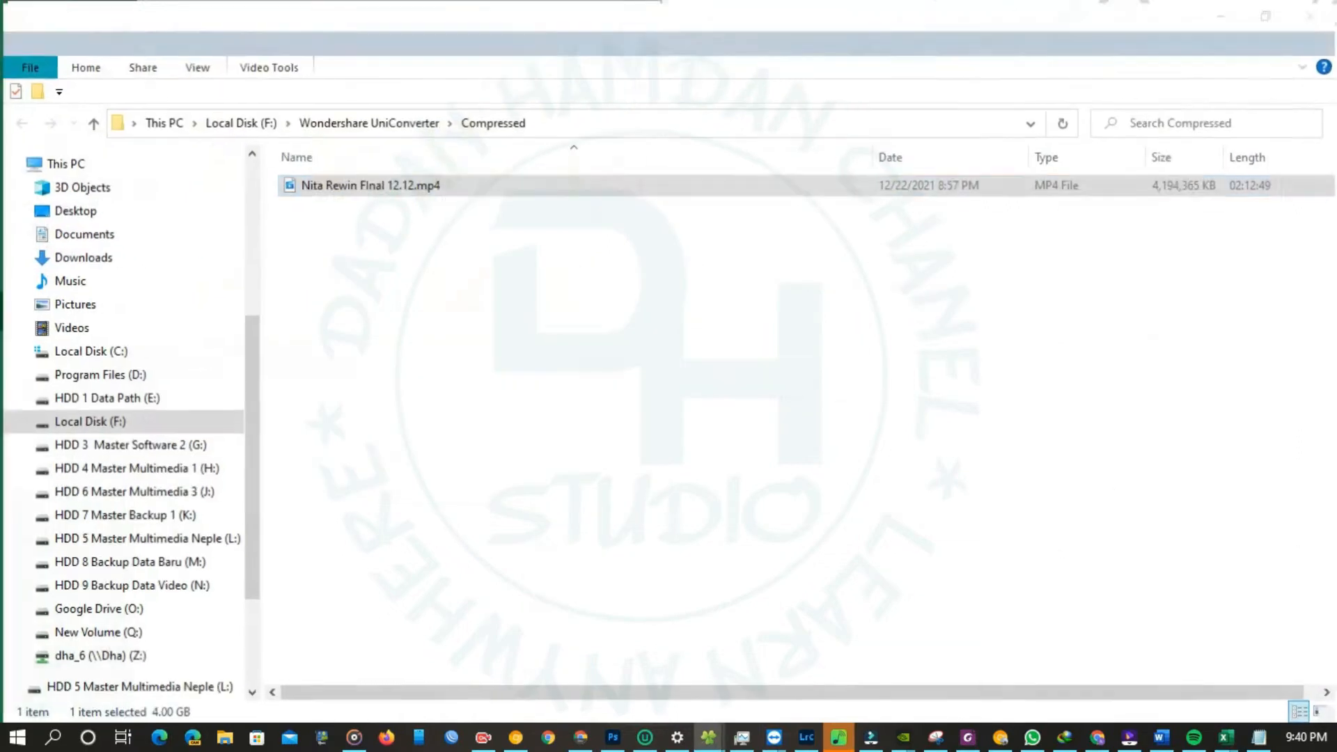
{"action": "left_click_drag", "start_coordinate": [543, 14], "coordinate": [1336, 379]}
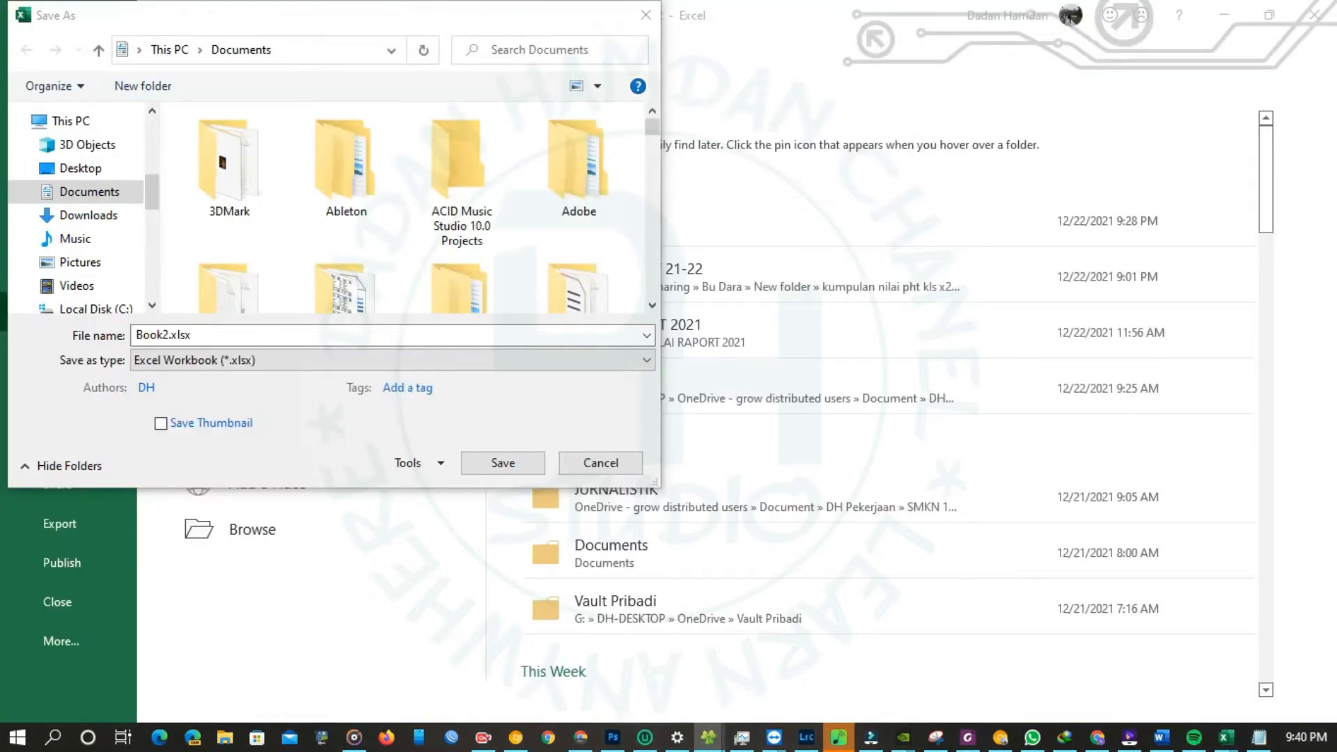
{"action": "left_click", "coordinate": [358, 52]}
{"action": "key", "text": "ctrl+v"}
{"action": "key", "text": "Return"}
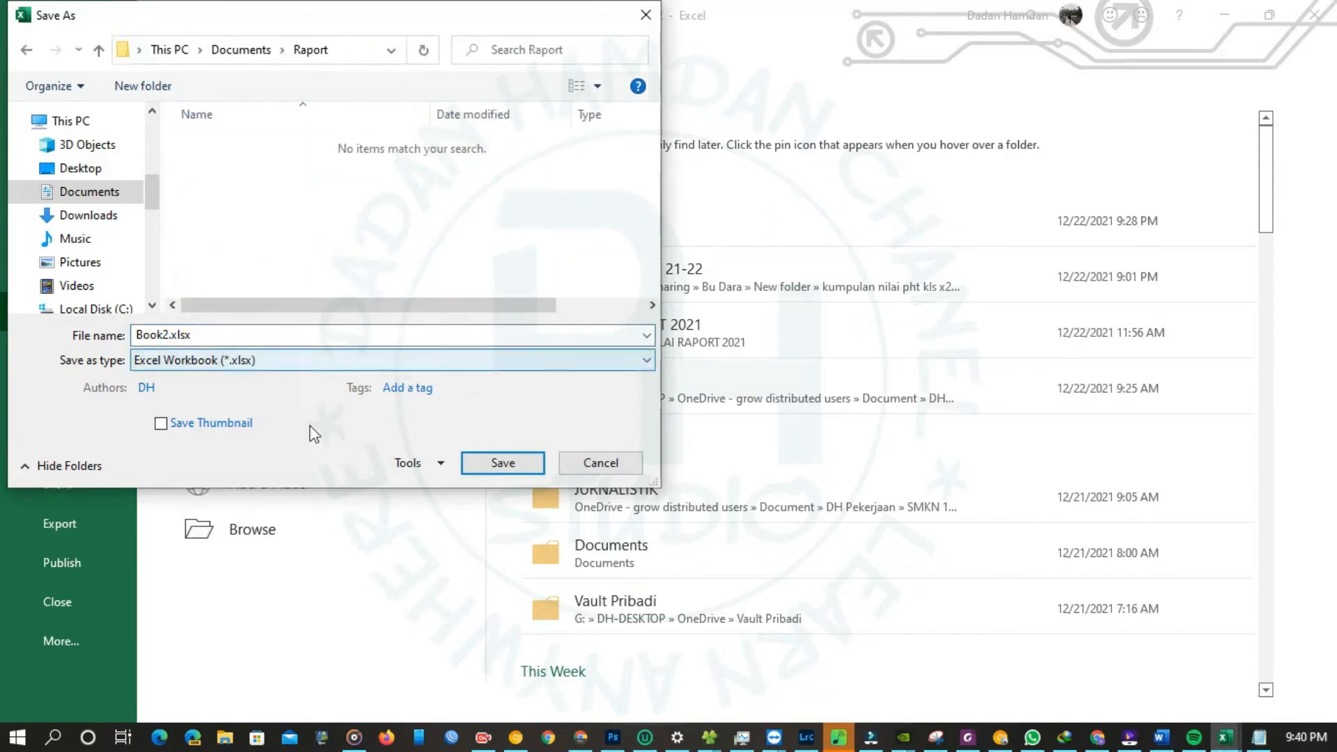
- Save the workbook as SUmber Nilai in the Raport folder under Documents and close it
{"action": "left_click", "coordinate": [118, 197]}
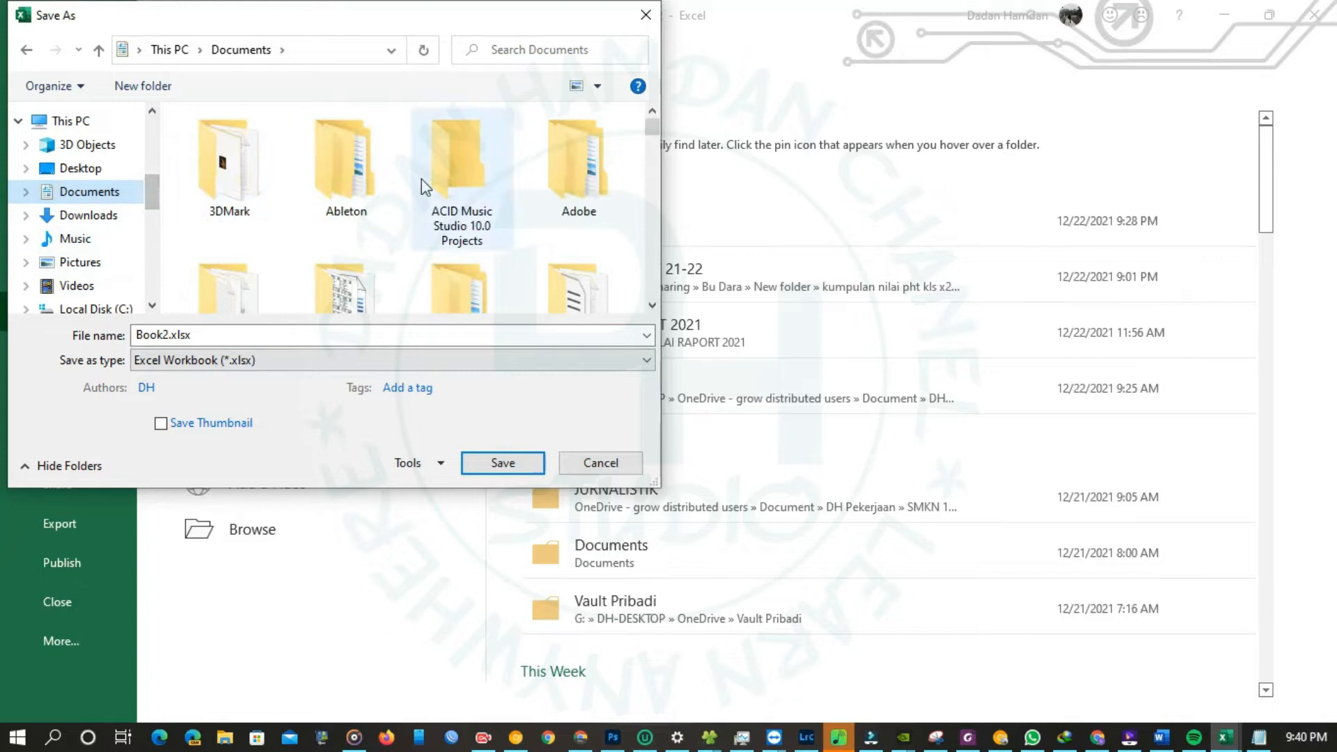
{"action": "scroll", "coordinate": [421, 180], "scroll_direction": "down", "scroll_amount": 10}
{"action": "scroll", "coordinate": [421, 179], "scroll_direction": "down", "scroll_amount": 3}
{"action": "scroll", "coordinate": [419, 182], "scroll_direction": "up", "scroll_amount": 5}
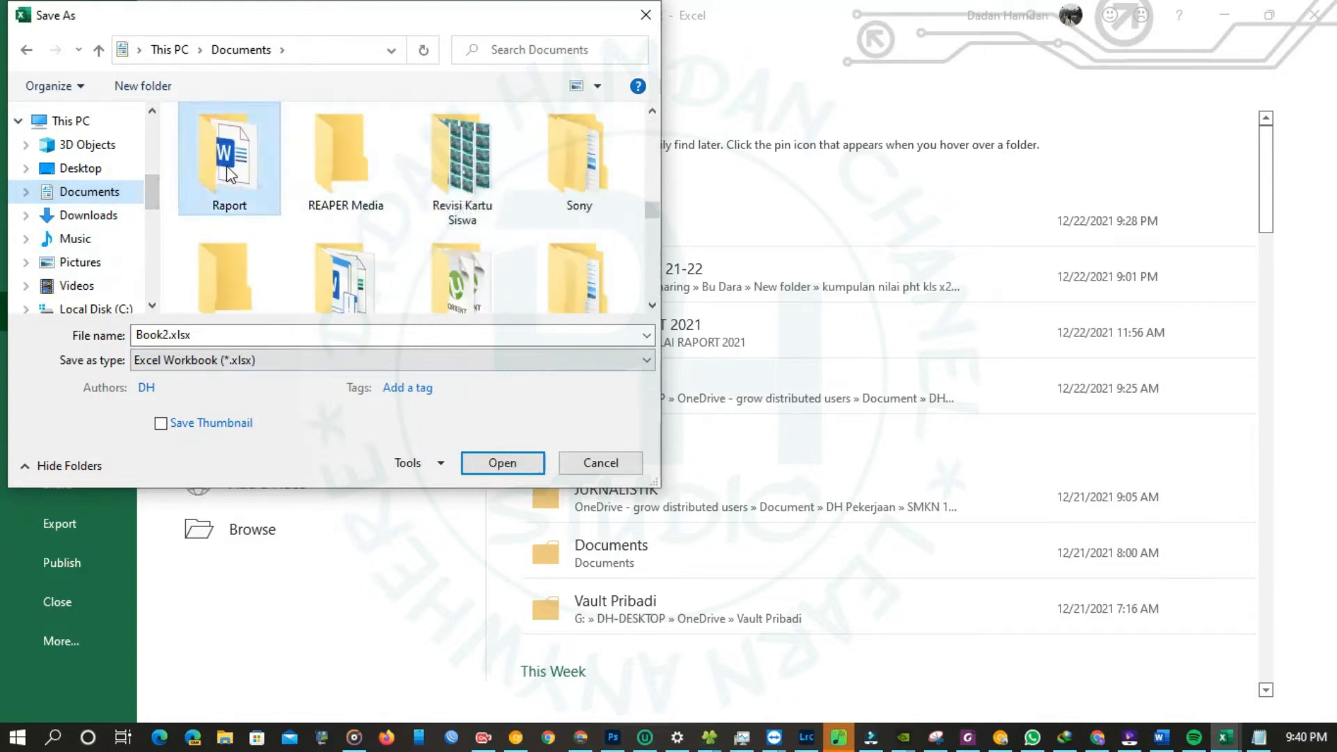
{"action": "double_click", "coordinate": [226, 167]}
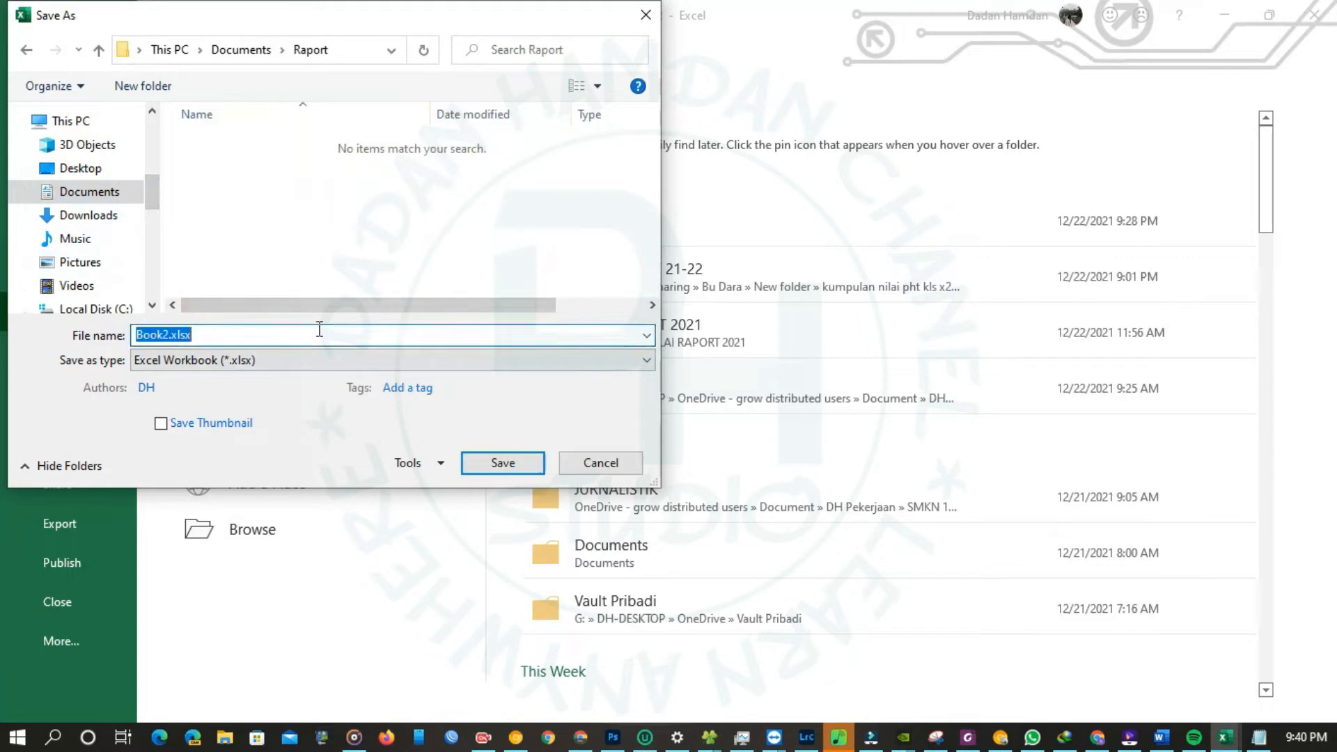
{"action": "type", "text": "SUmber Nilai"}
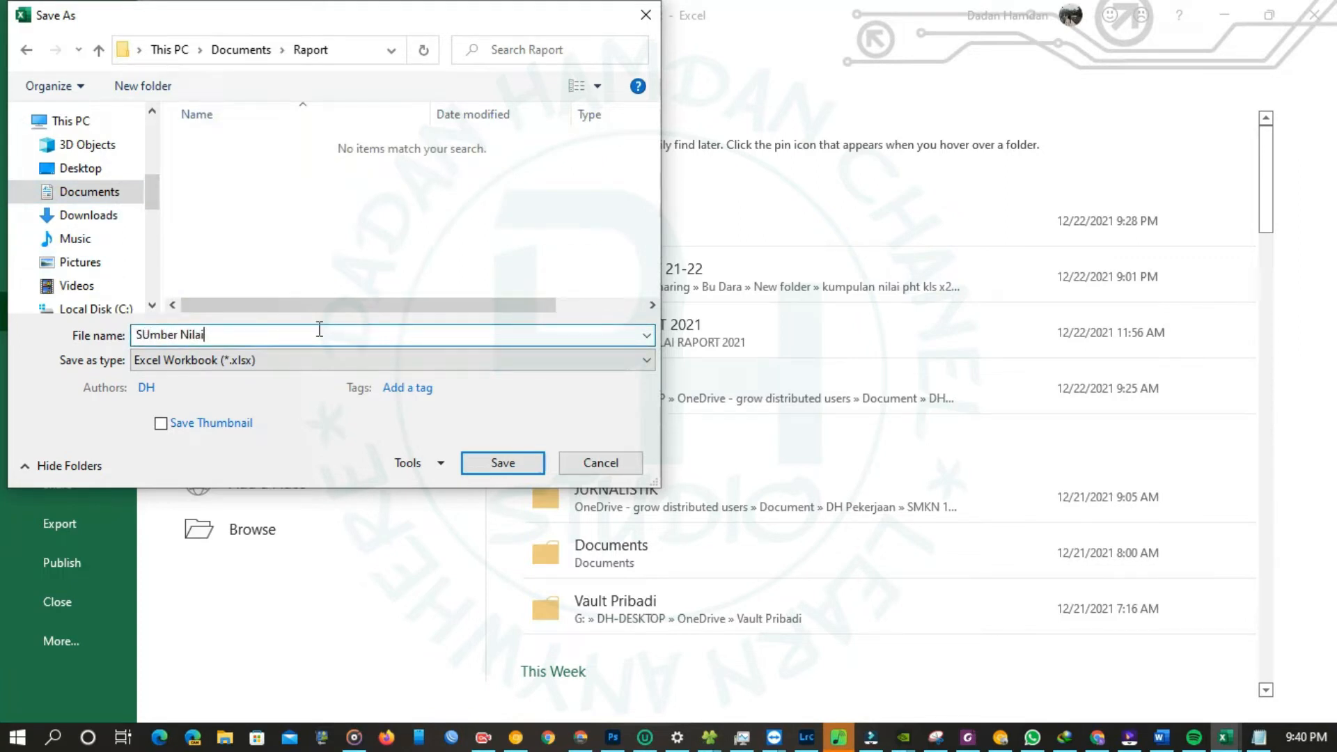
{"action": "left_click", "coordinate": [473, 456]}
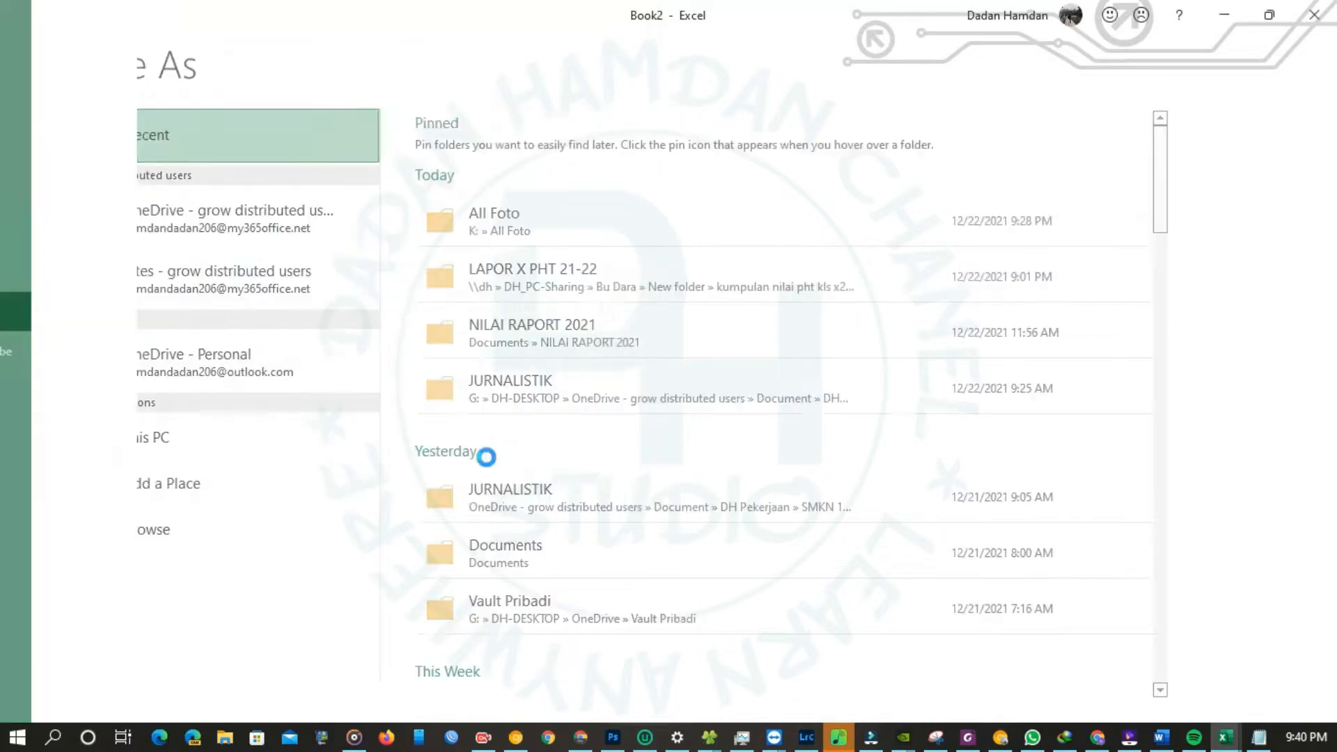
{"action": "left_click", "coordinate": [1307, 23]}
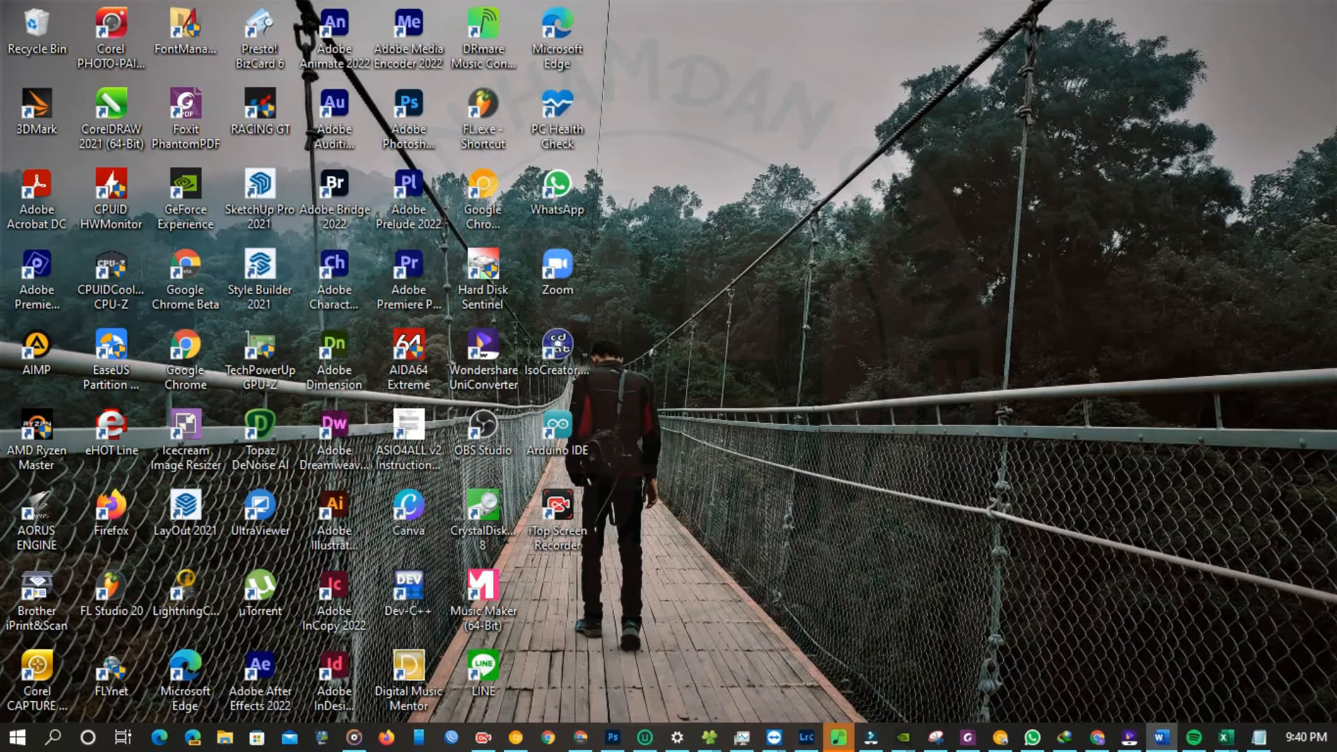
- Switch to the Word report card and start the Mail Merge Wizard for letters, using the current document, up to recipient selection
{"action": "left_click", "coordinate": [1160, 737]}
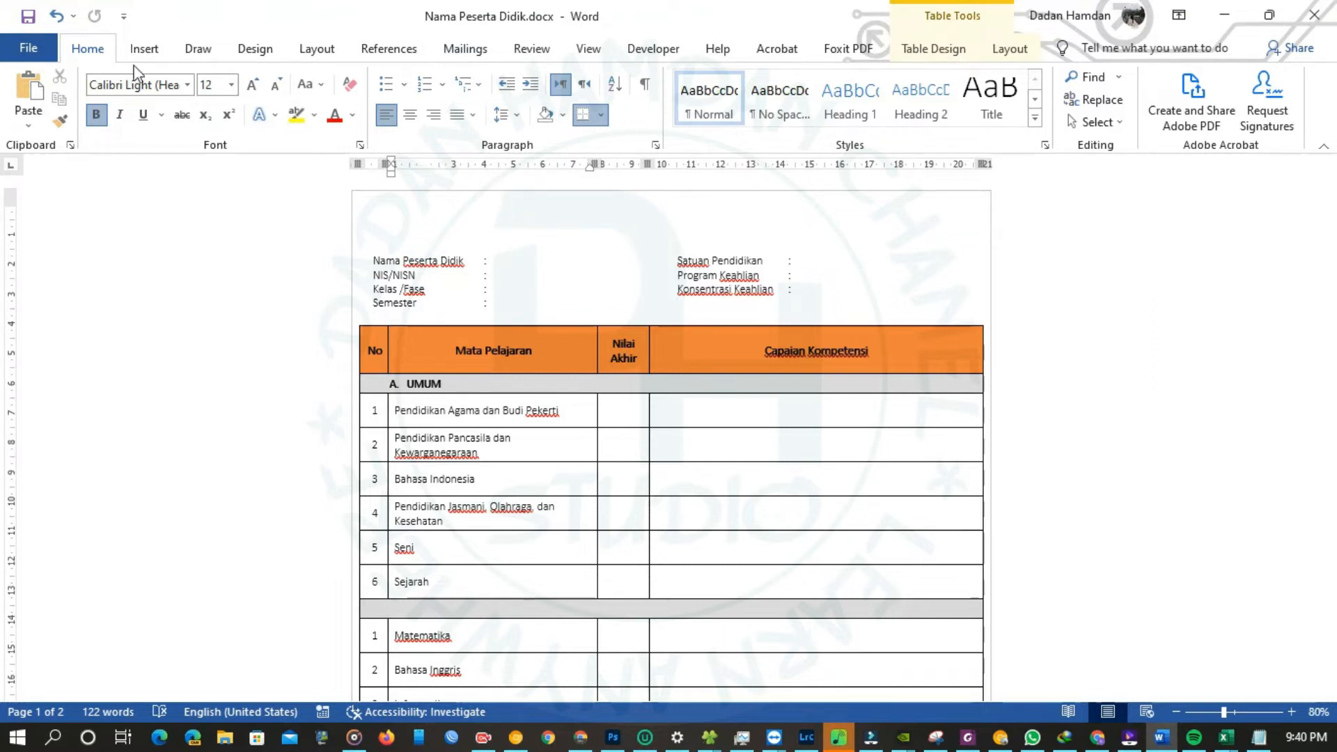
{"action": "left_click", "coordinate": [466, 50]}
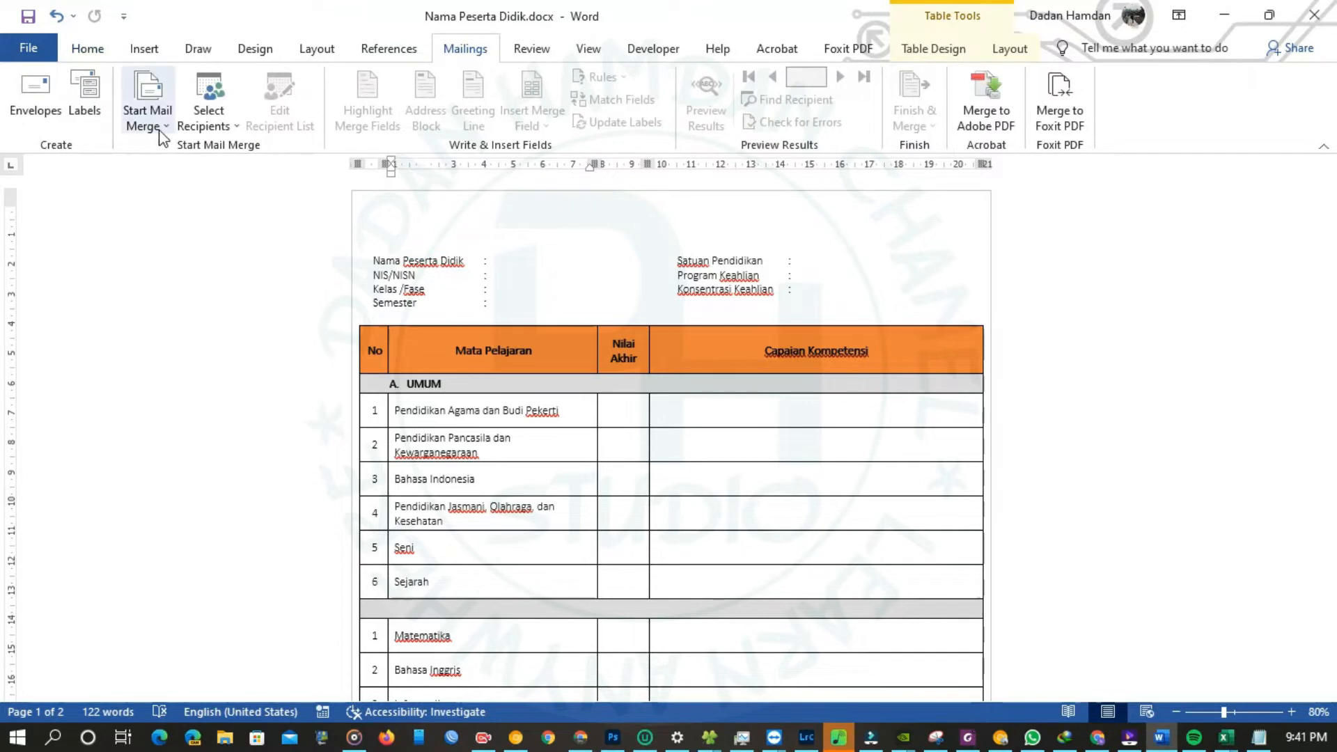
{"action": "left_click", "coordinate": [164, 137]}
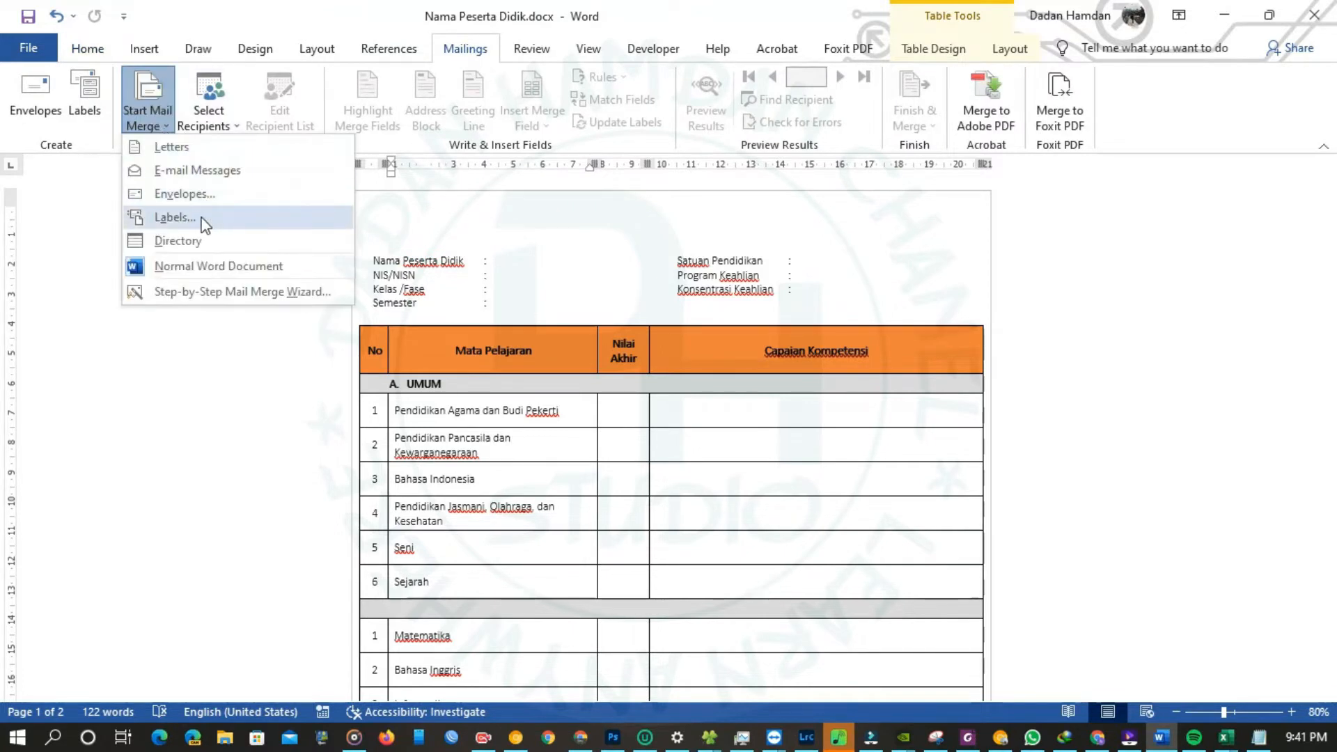
{"action": "left_click", "coordinate": [229, 292]}
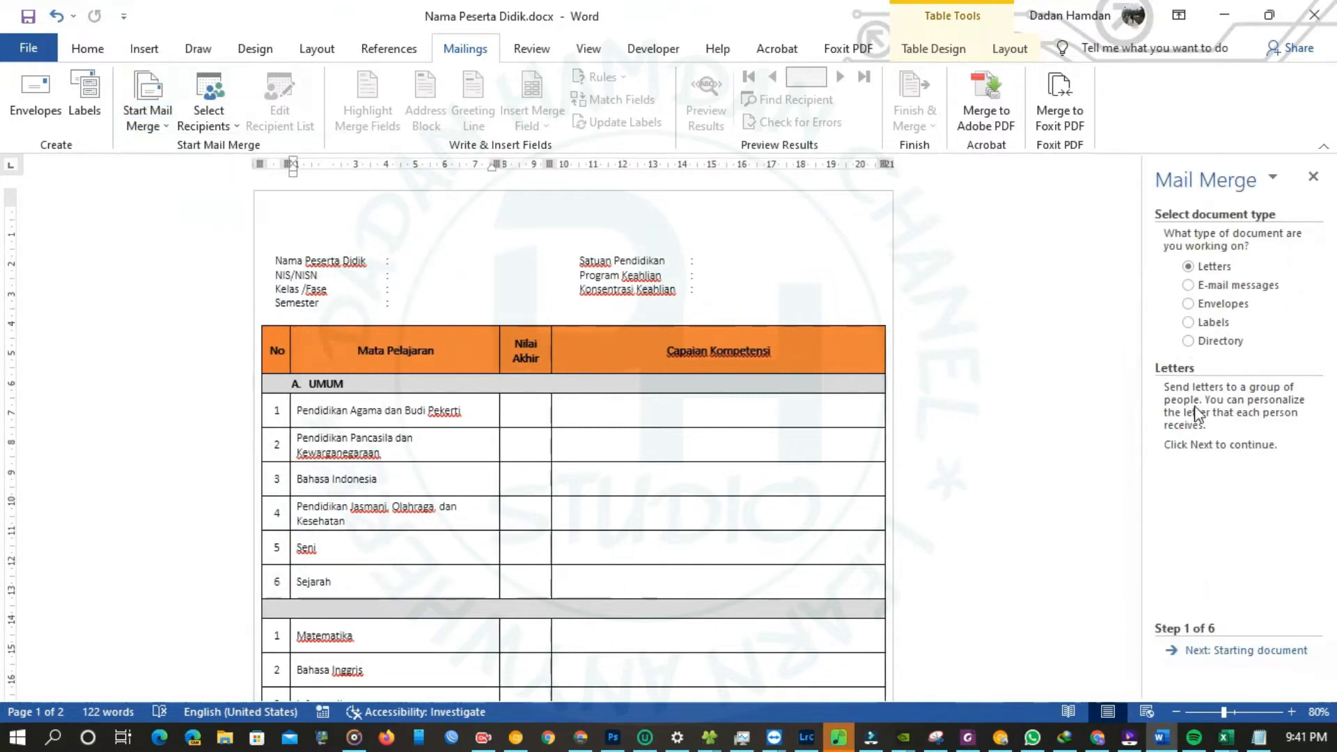
{"action": "left_click", "coordinate": [1213, 651]}
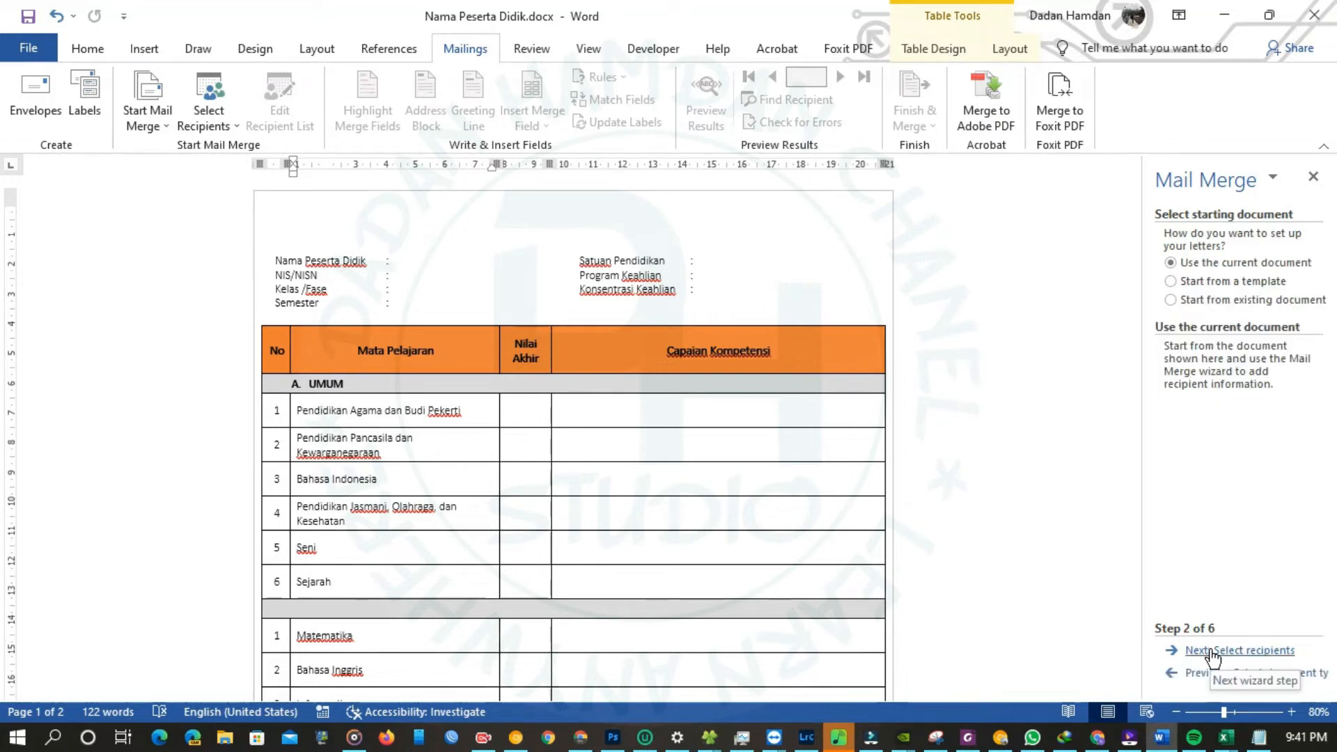
{"action": "left_click", "coordinate": [1212, 651]}
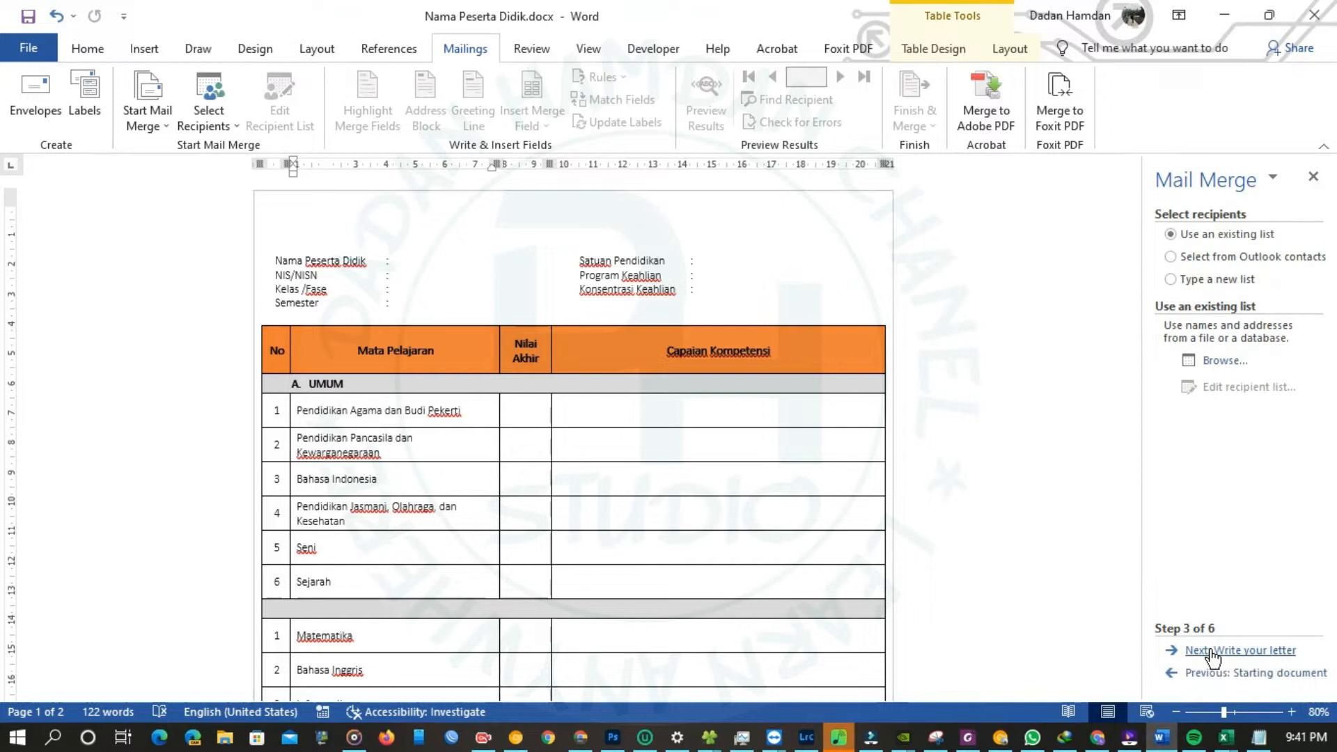
- Load Sheet1$ of SUmber Nilai from the Raport folder in Documents as the existing recipient list, keeping all recipients included
{"action": "left_click", "coordinate": [1210, 362]}
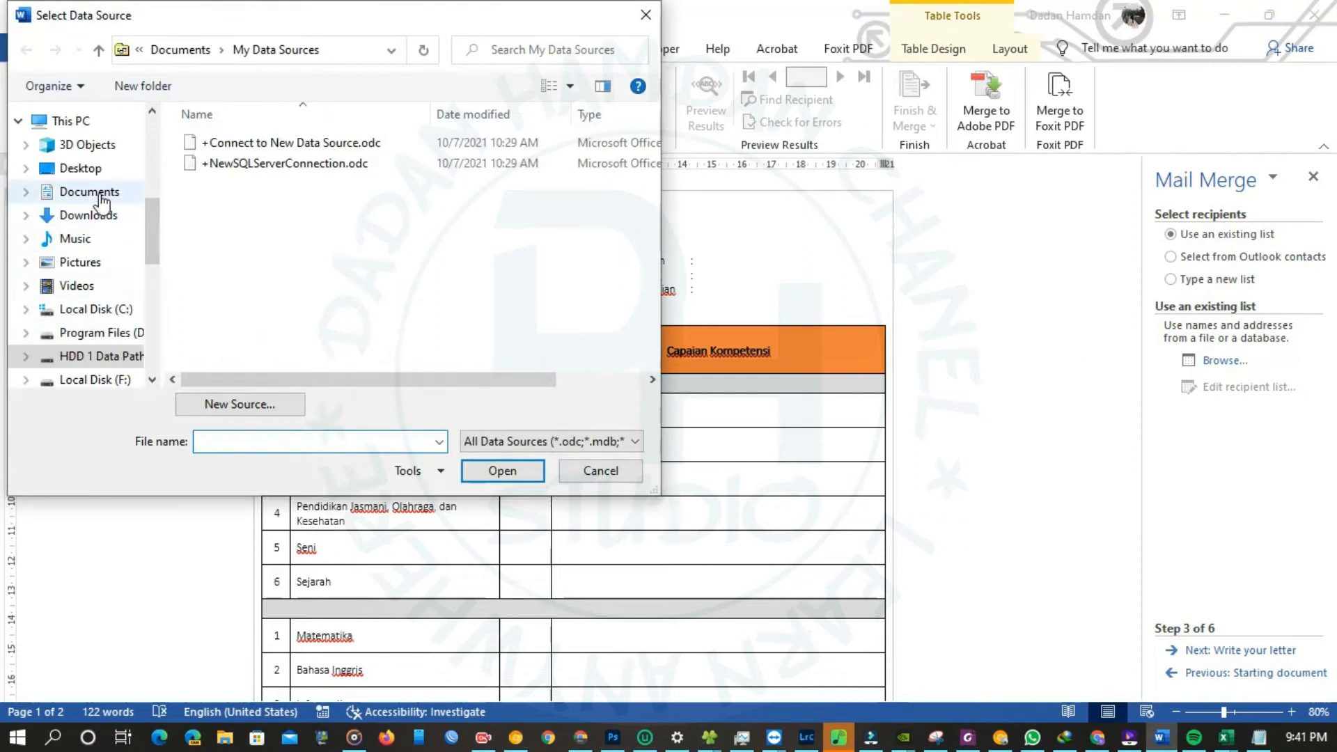
{"action": "left_click", "coordinate": [101, 199]}
{"action": "scroll", "coordinate": [427, 282], "scroll_direction": "down", "scroll_amount": 5}
{"action": "scroll", "coordinate": [424, 270], "scroll_direction": "down", "scroll_amount": 6}
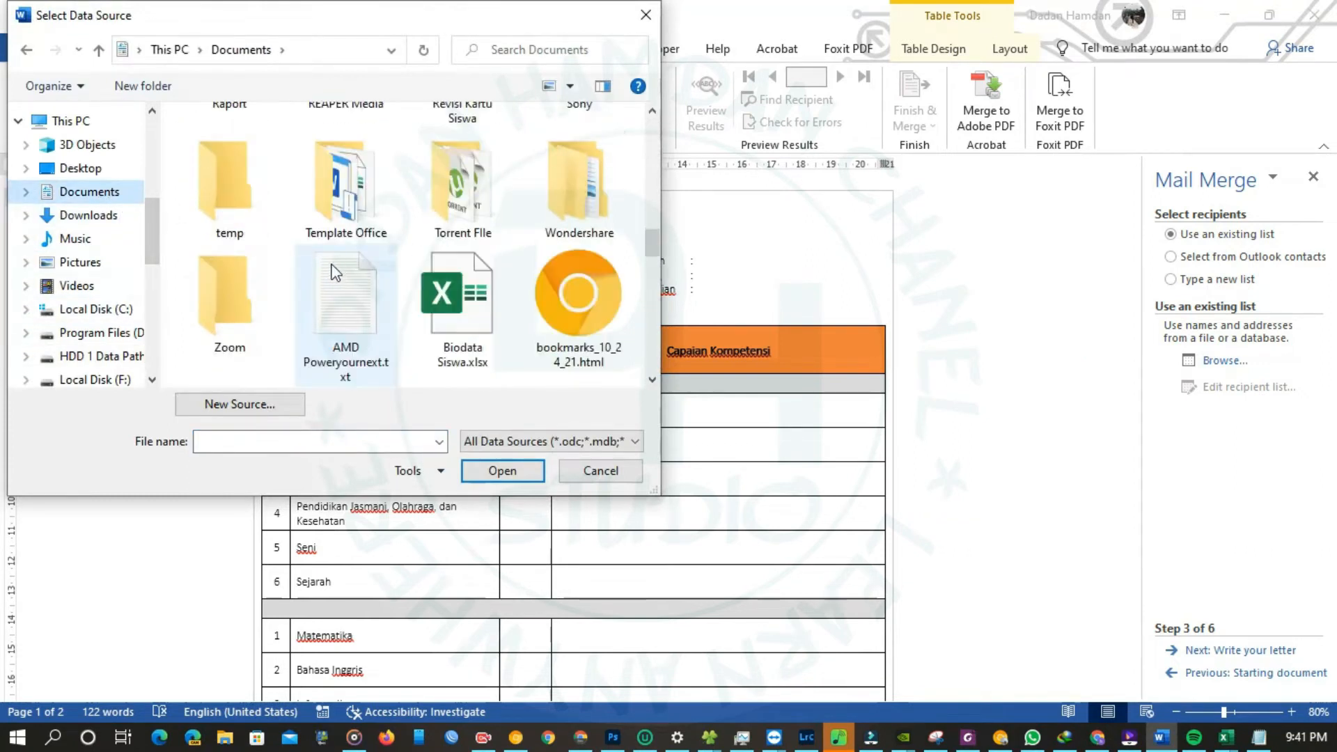
{"action": "scroll", "coordinate": [409, 257], "scroll_direction": "up", "scroll_amount": 2}
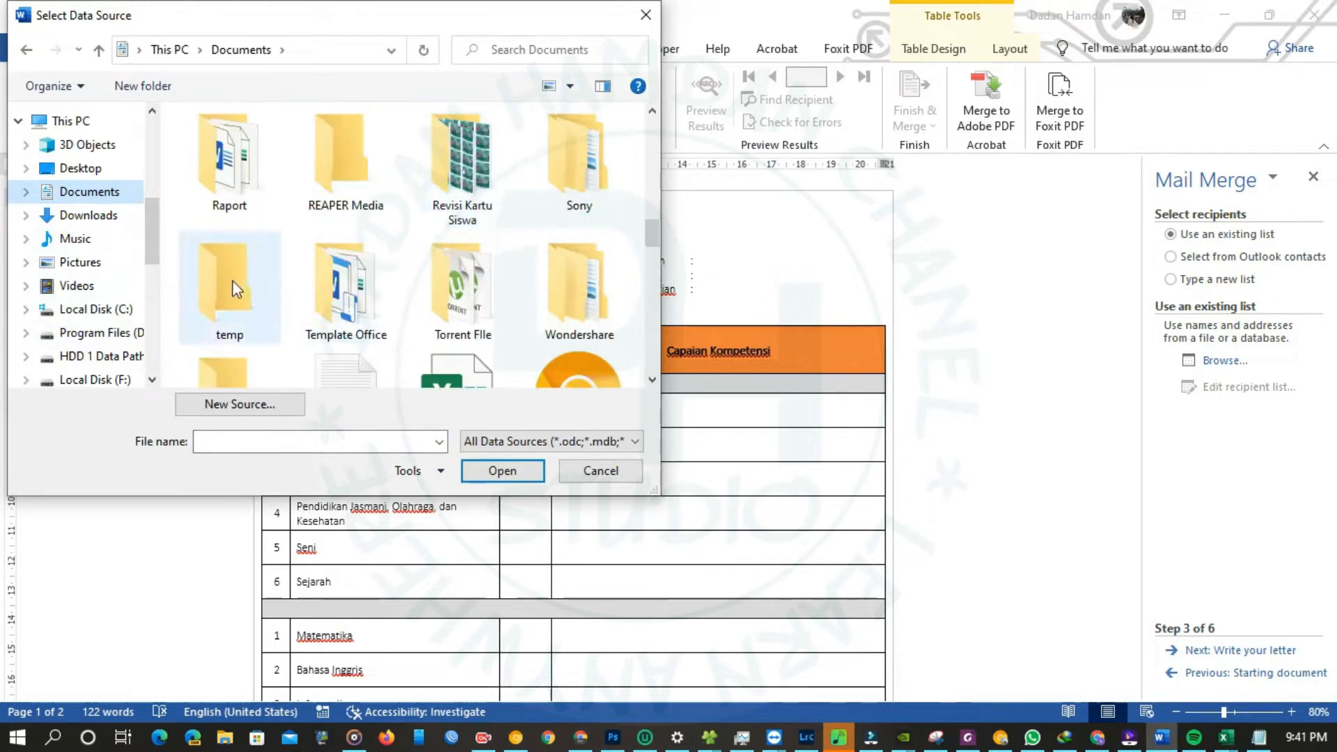
{"action": "double_click", "coordinate": [233, 174]}
{"action": "double_click", "coordinate": [279, 167]}
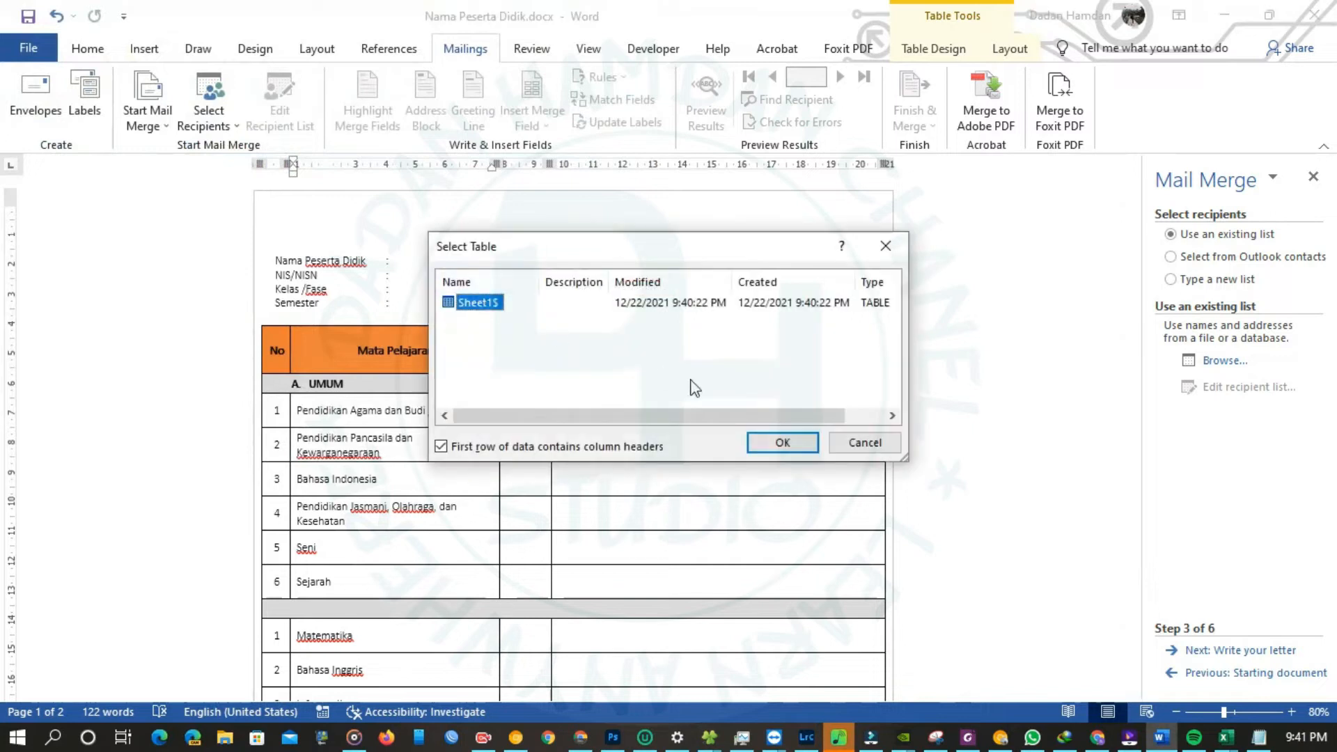
{"action": "left_click", "coordinate": [783, 442]}
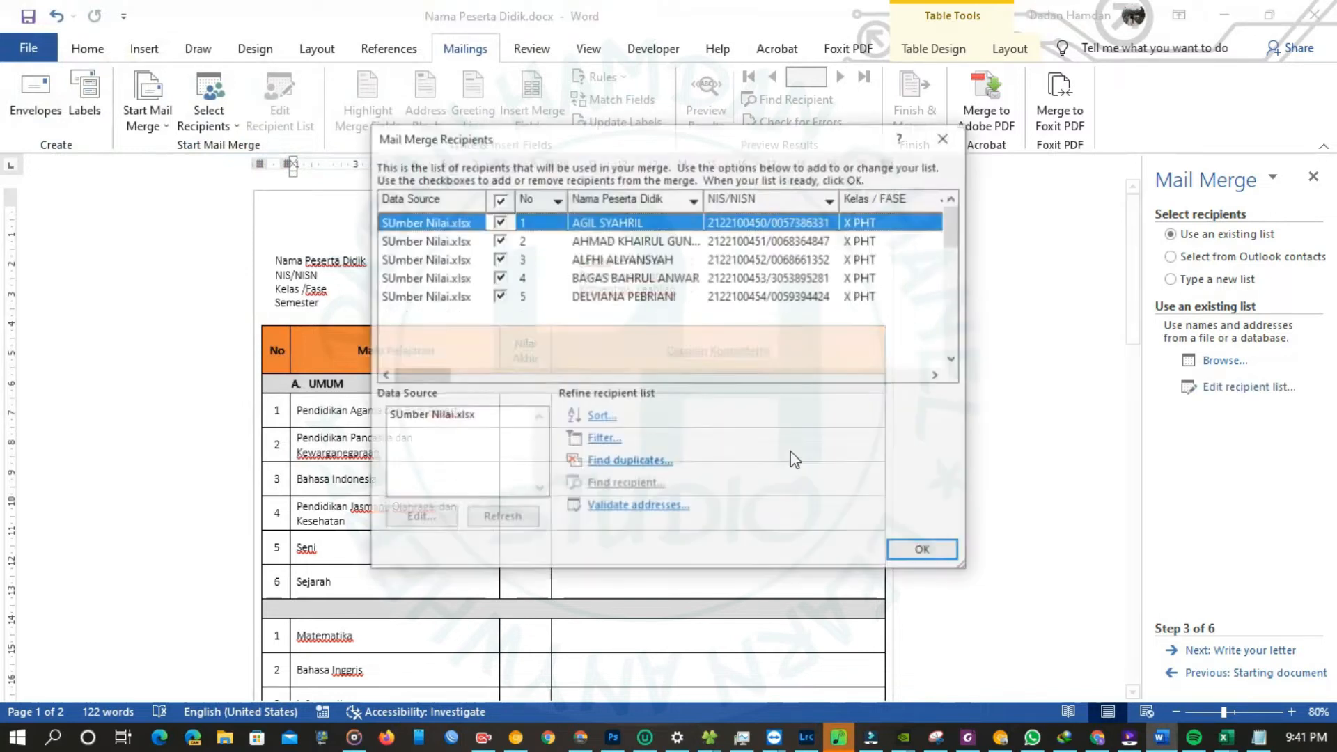
{"action": "scroll", "coordinate": [785, 306], "scroll_direction": "down", "scroll_amount": 4}
{"action": "scroll", "coordinate": [783, 302], "scroll_direction": "down", "scroll_amount": 3}
{"action": "scroll", "coordinate": [783, 302], "scroll_direction": "up", "scroll_amount": 7}
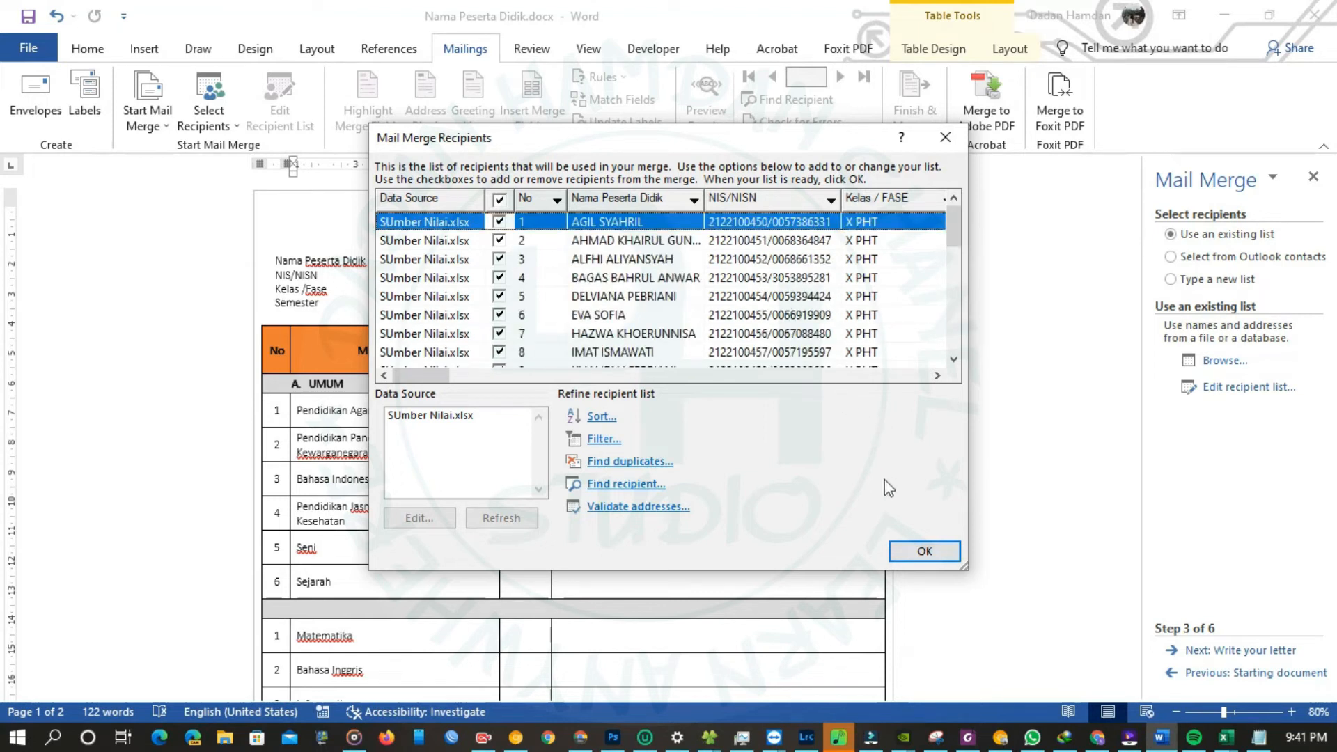
{"action": "left_click", "coordinate": [922, 552]}
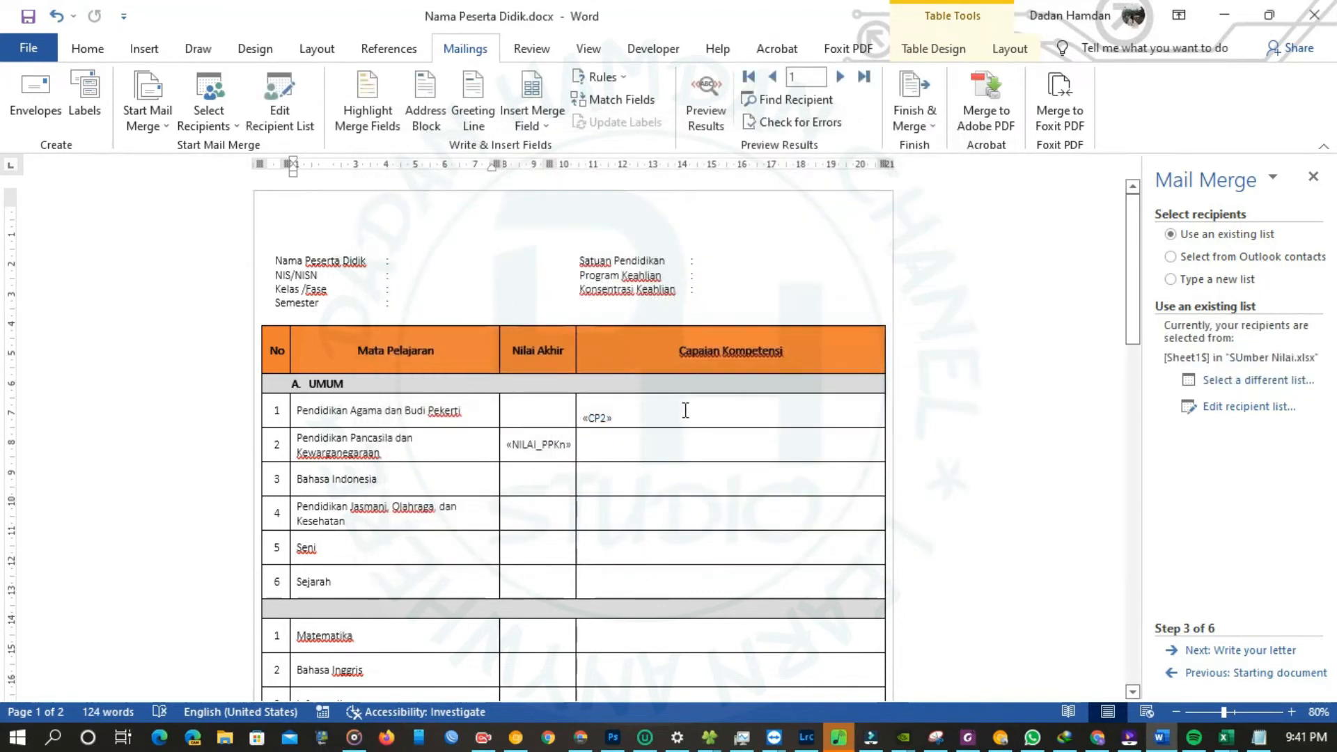
- Place the insertion point in the empty cell after the Nama Peserta Didik label
{"action": "left_click", "coordinate": [403, 260]}
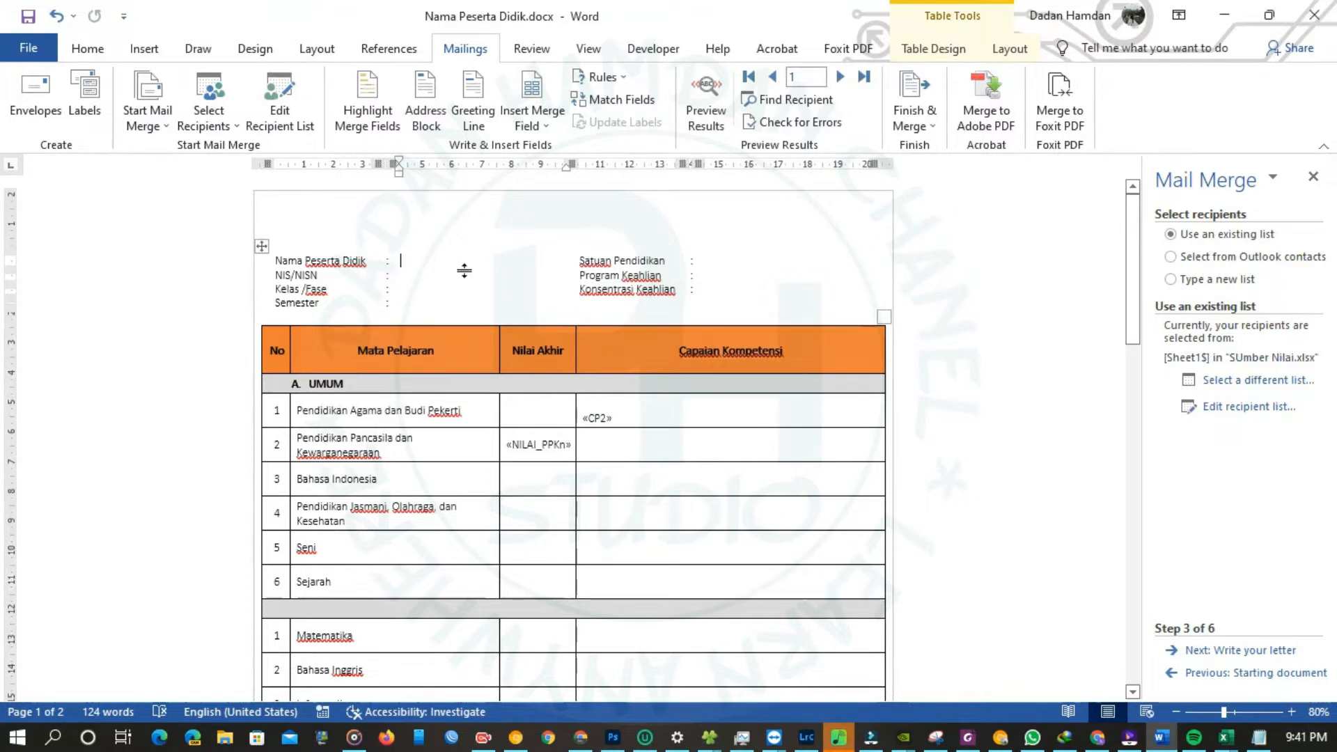
{"action": "left_click", "coordinate": [397, 262]}
{"action": "left_click", "coordinate": [411, 263]}
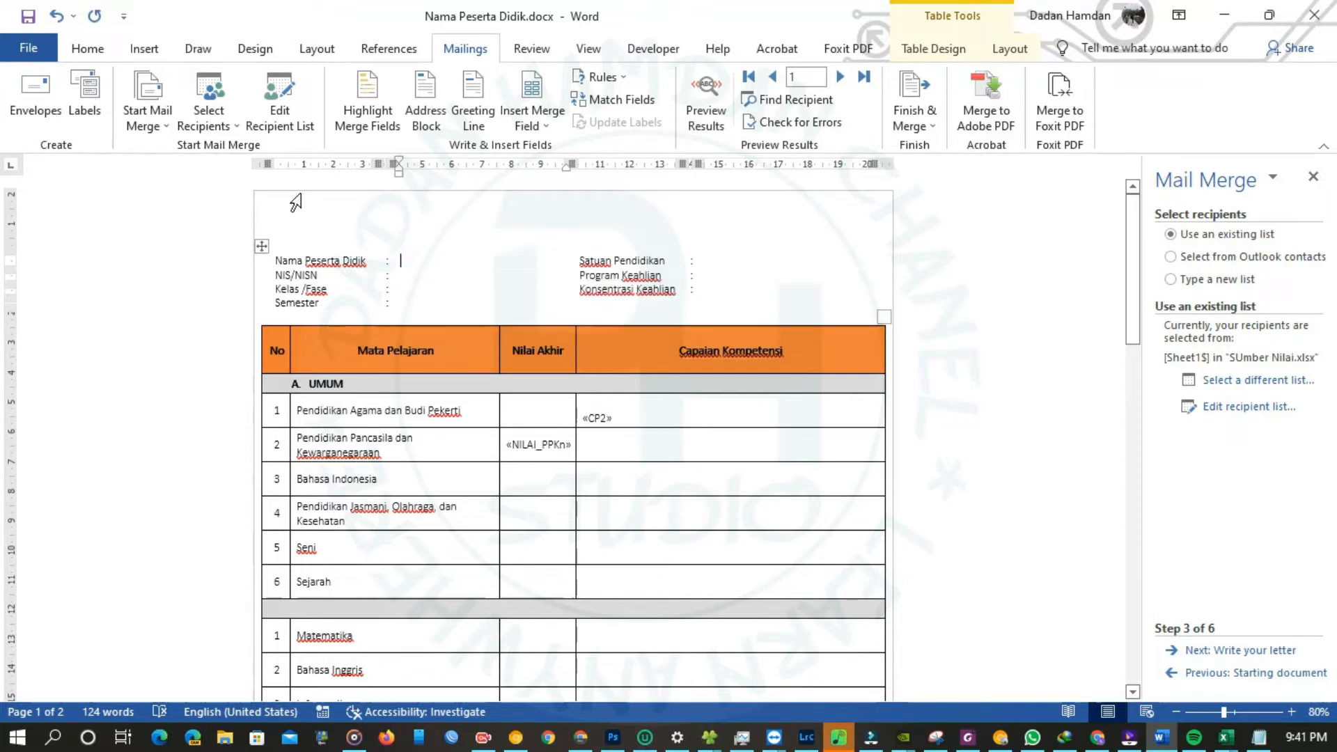
- Insert the Nama_Peserta_Didik and NISNISN merge fields after the Nama Peserta Didik and NIS/NISN labels in the report header
{"action": "left_click", "coordinate": [540, 131]}
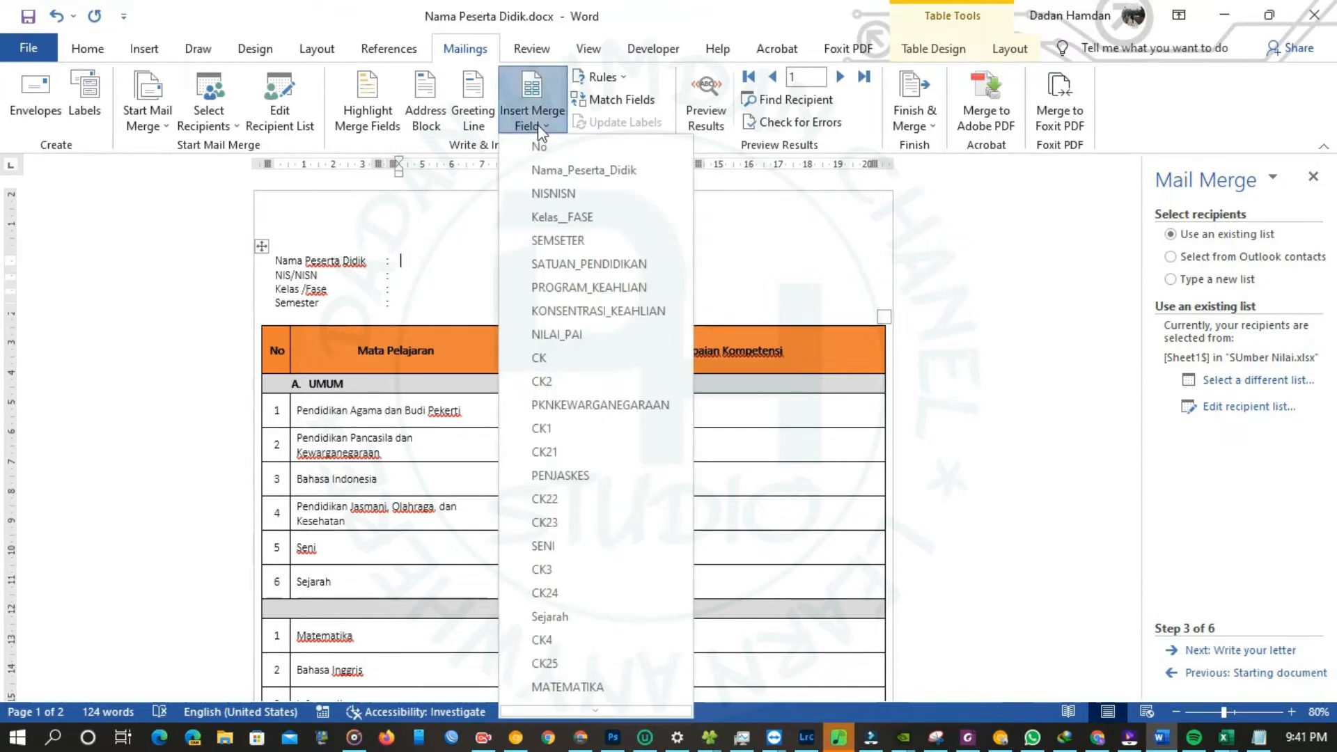
{"action": "left_click", "coordinate": [591, 176]}
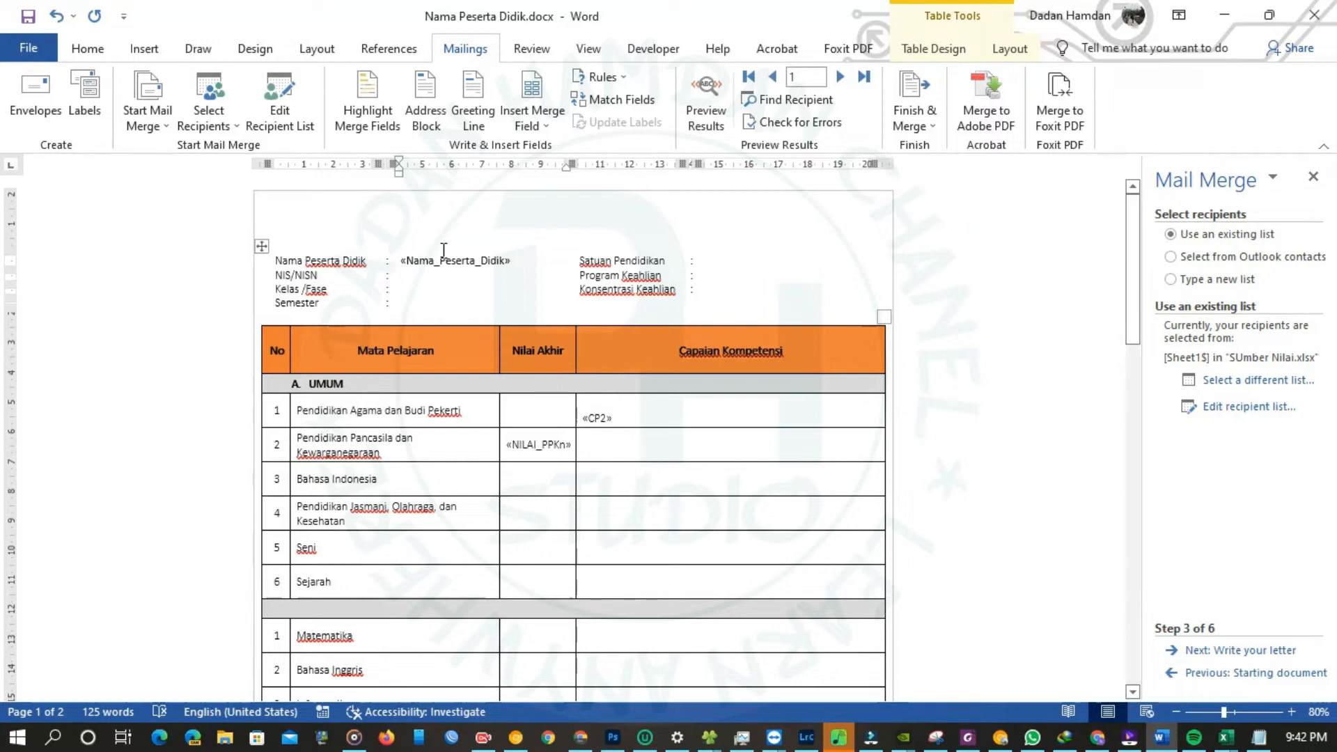
{"action": "left_click", "coordinate": [532, 122]}
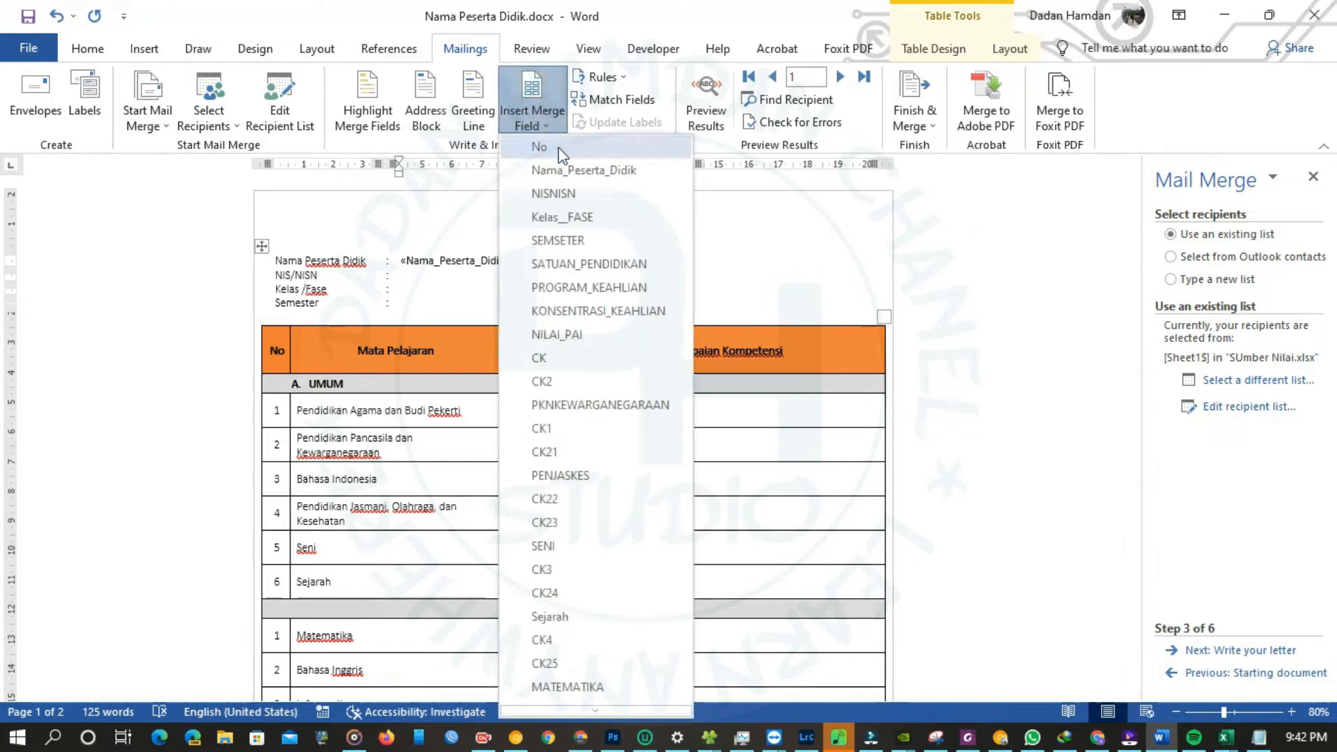
{"action": "left_click", "coordinate": [571, 193]}
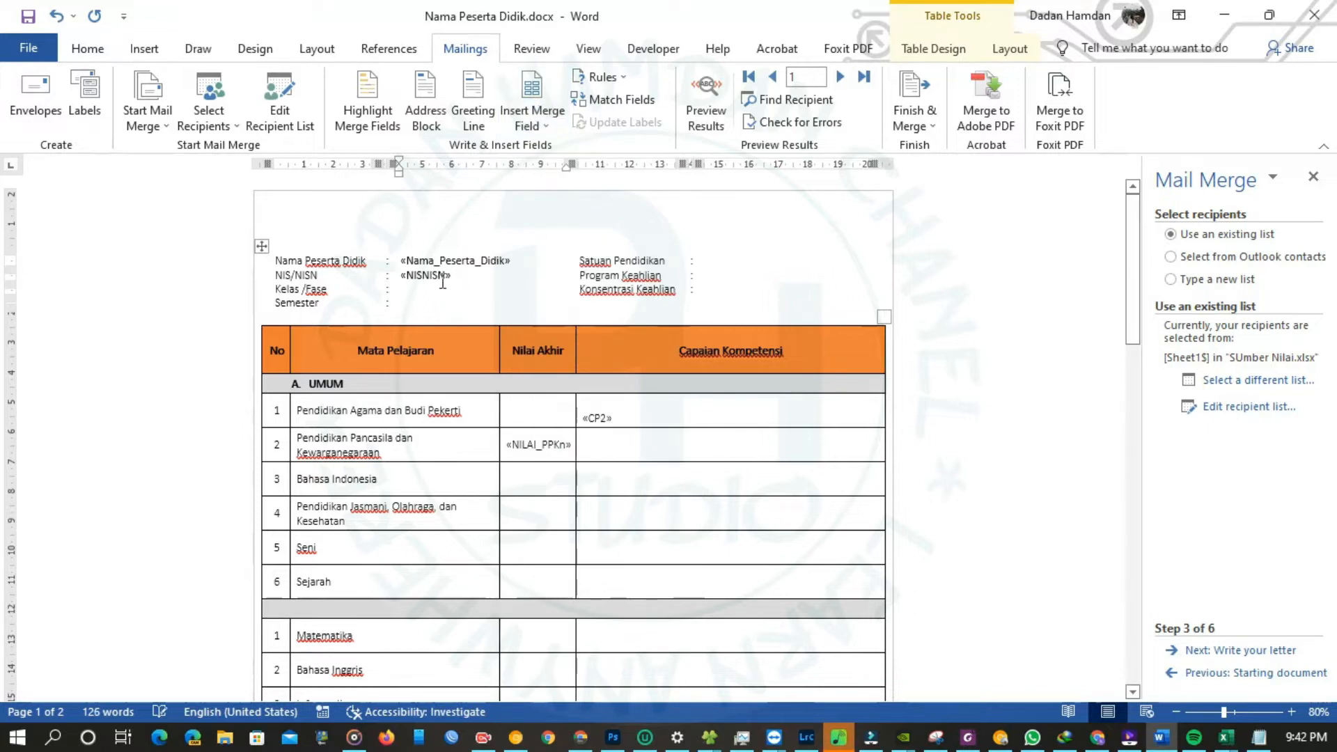
- Insert the Kelas__FASE and SEMSETER merge fields after the Kelas/Fase and Semester labels in the report header
{"action": "left_click", "coordinate": [407, 293]}
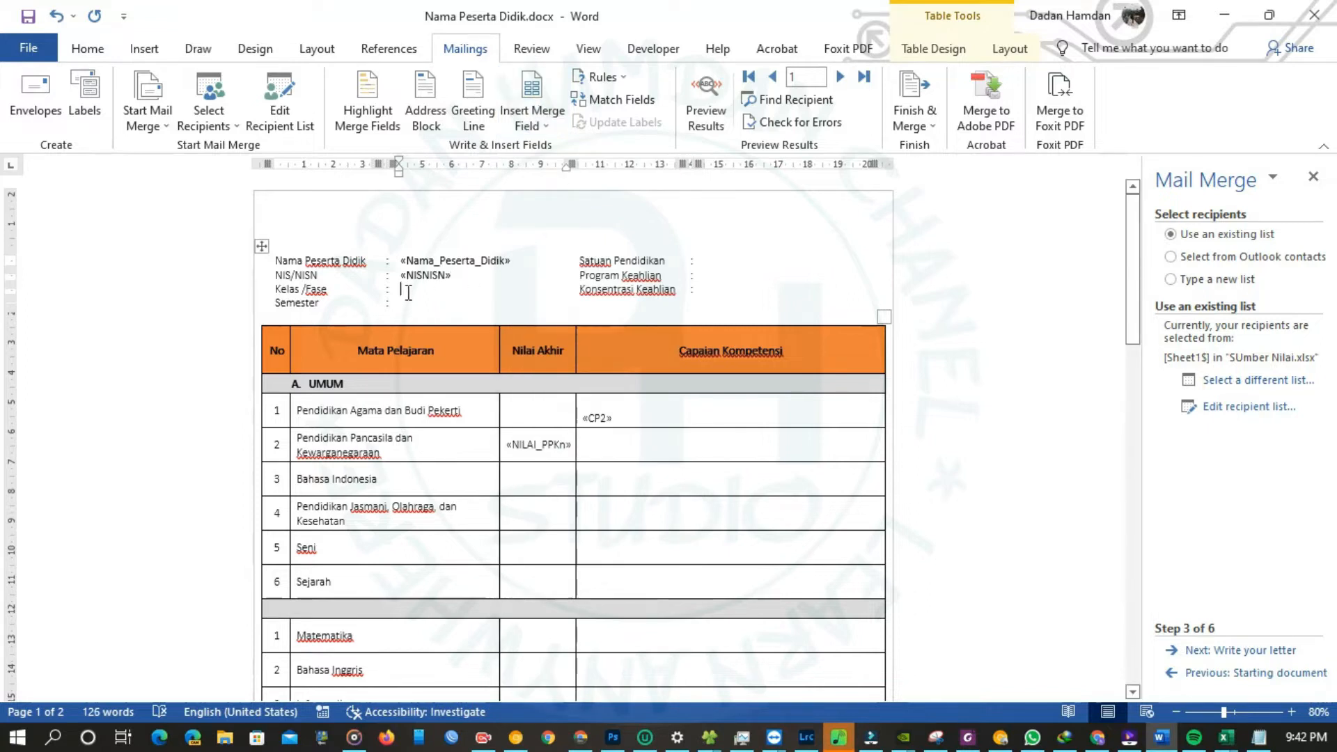
{"action": "left_click", "coordinate": [532, 120]}
{"action": "left_click", "coordinate": [576, 219]}
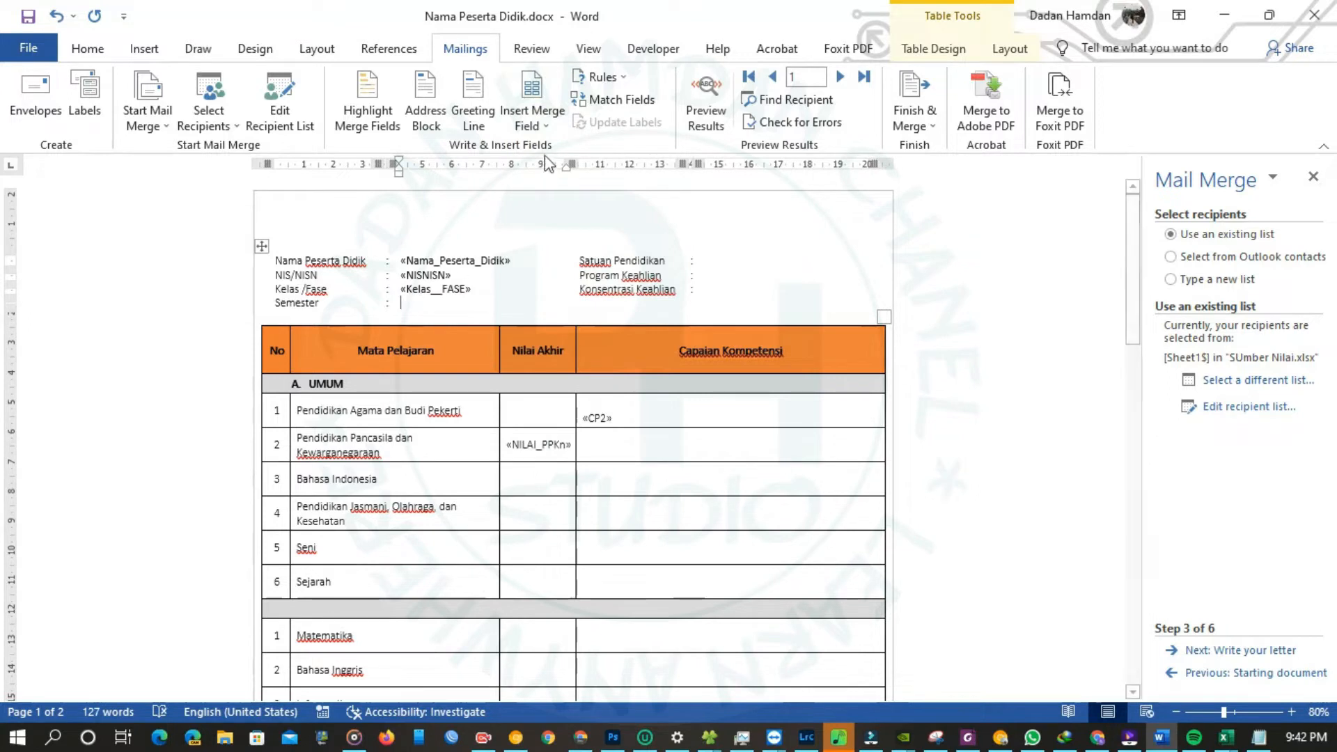
{"action": "left_click", "coordinate": [532, 120]}
{"action": "left_click", "coordinate": [576, 241]}
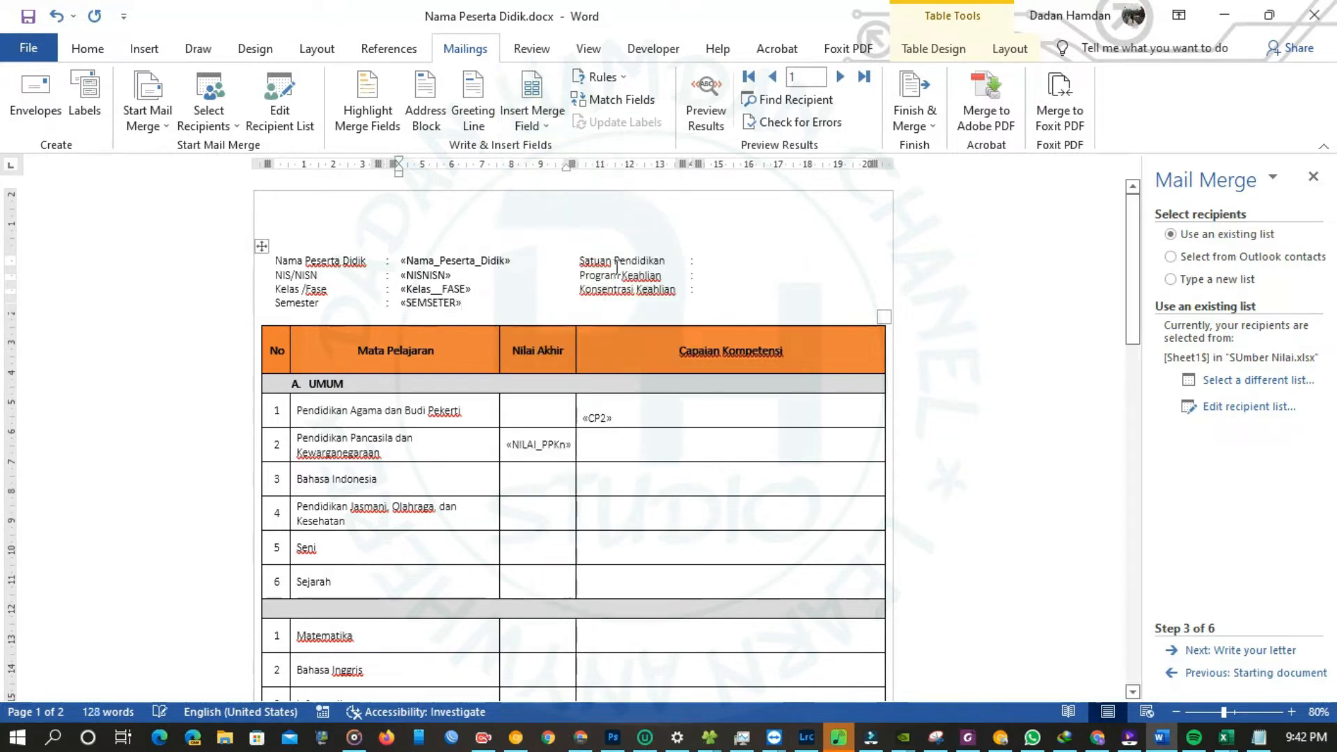
- Fill the header's Satuan Pendidikan, Program Keahlian and Konsentrasi Keahlian entries with the SATUAN_PENDIDIKAN, PROGRAM_KEAHLIAN and KONSENTRASI_KEAHLIAN merge fields
{"action": "left_click", "coordinate": [699, 260]}
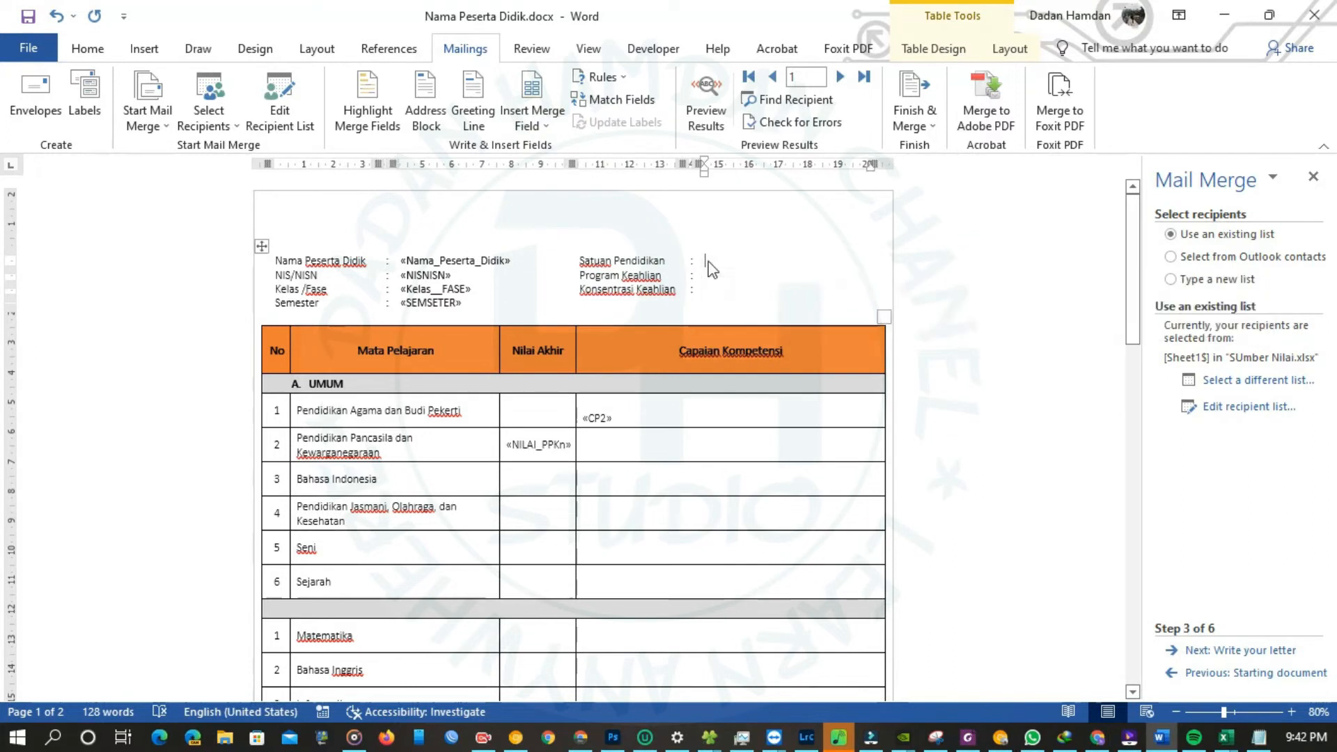
{"action": "left_click", "coordinate": [533, 120]}
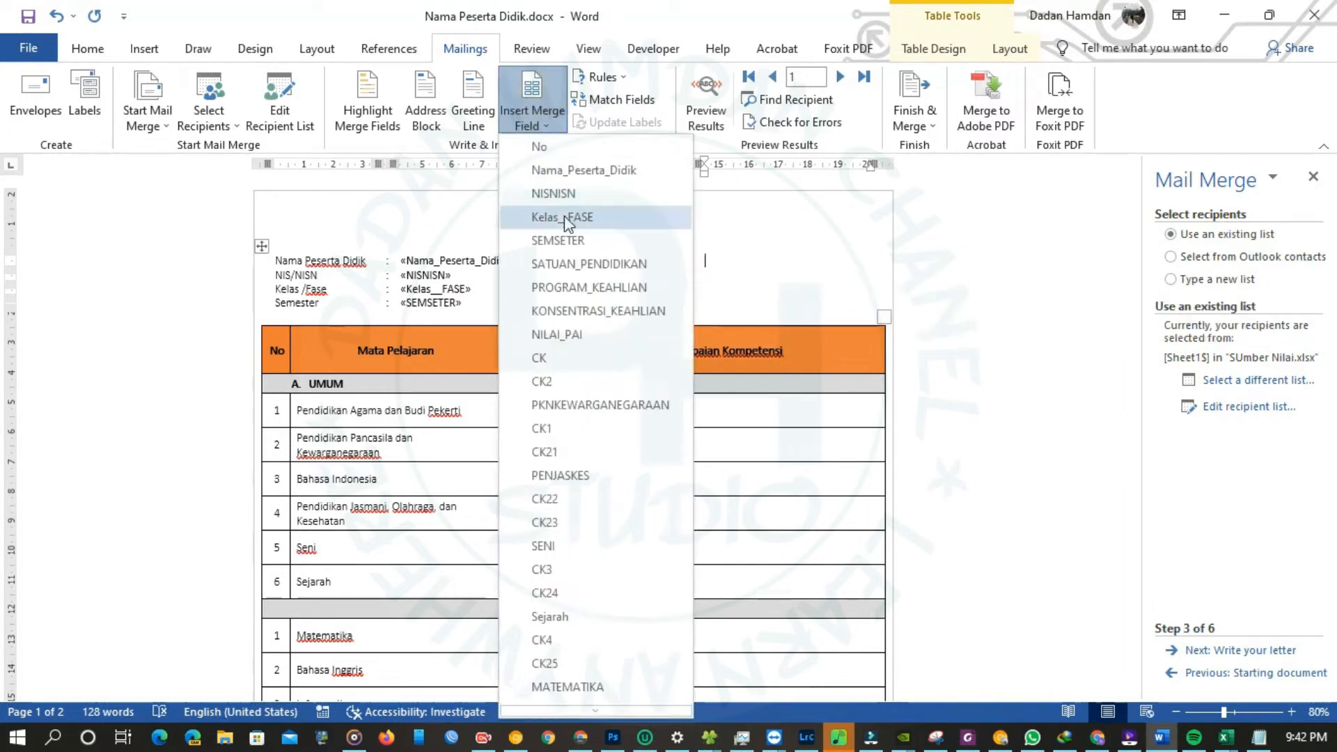
{"action": "left_click", "coordinate": [581, 257]}
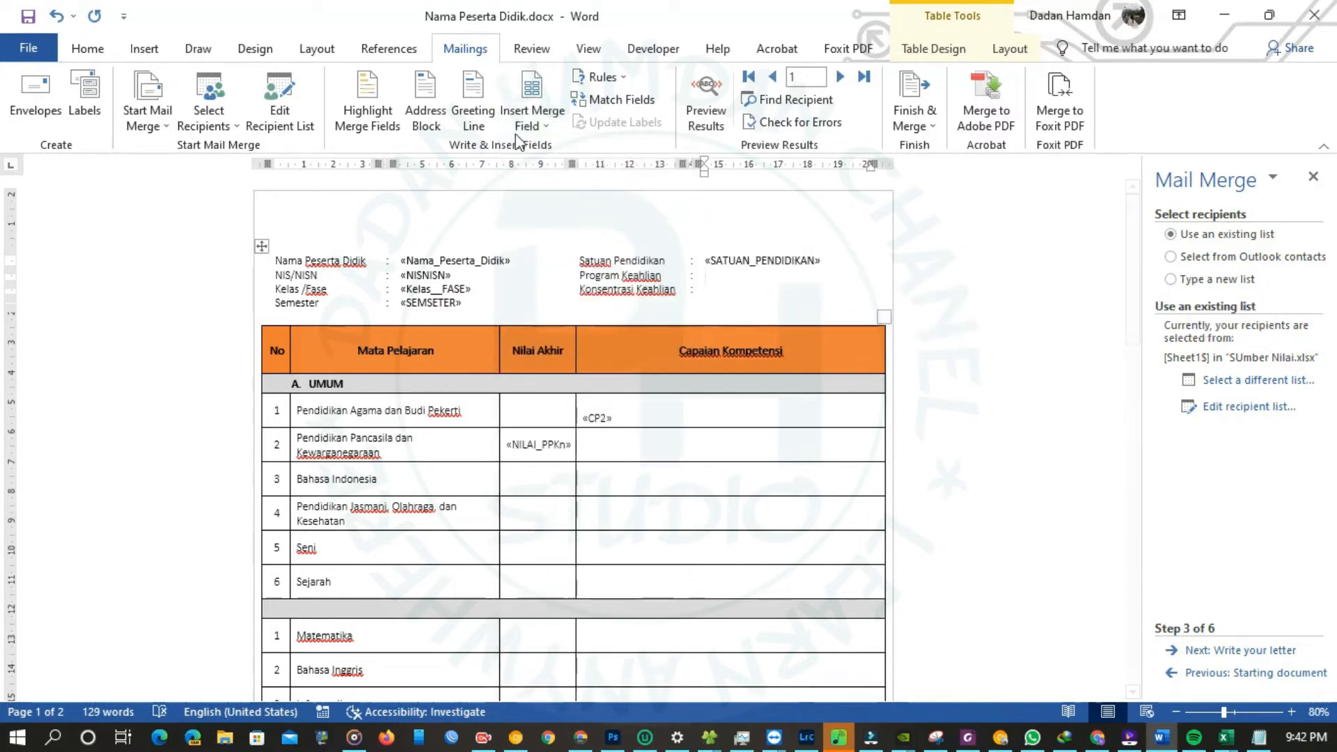
{"action": "left_click", "coordinate": [532, 118]}
{"action": "left_click", "coordinate": [593, 288]}
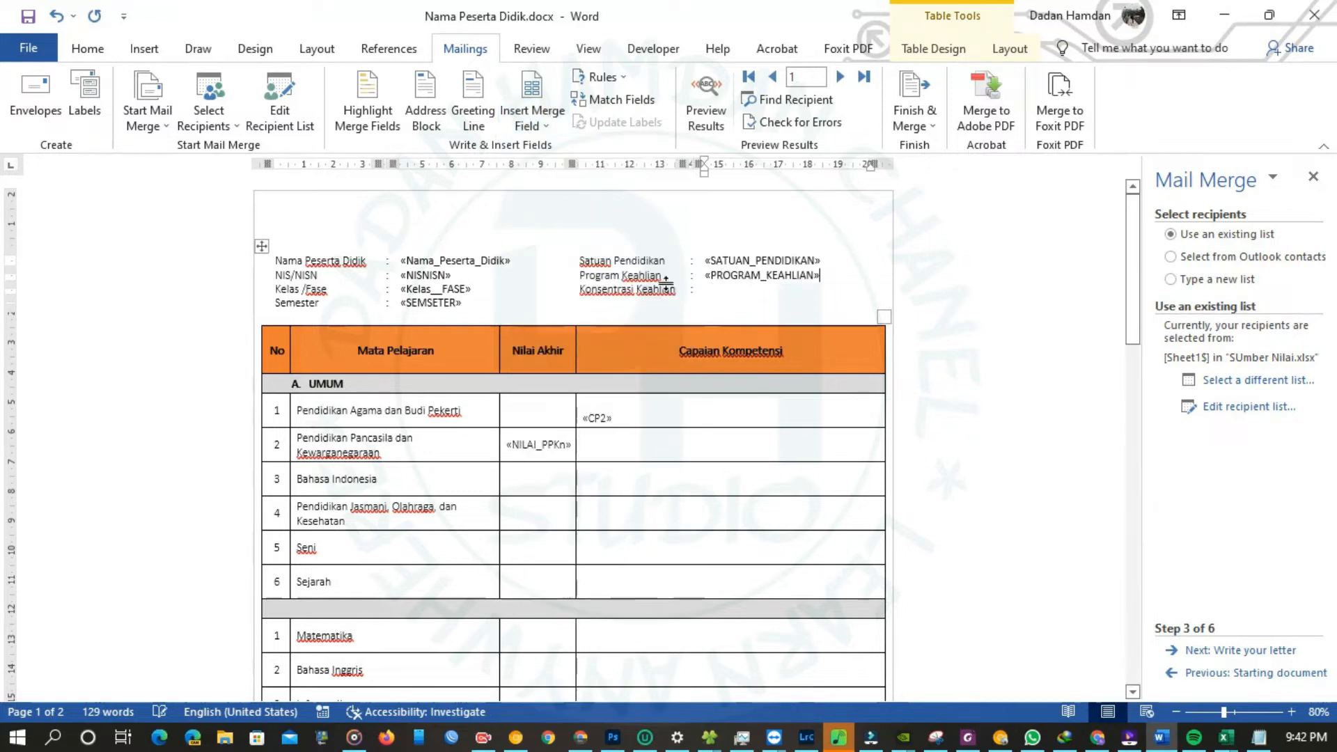
{"action": "left_click", "coordinate": [532, 115]}
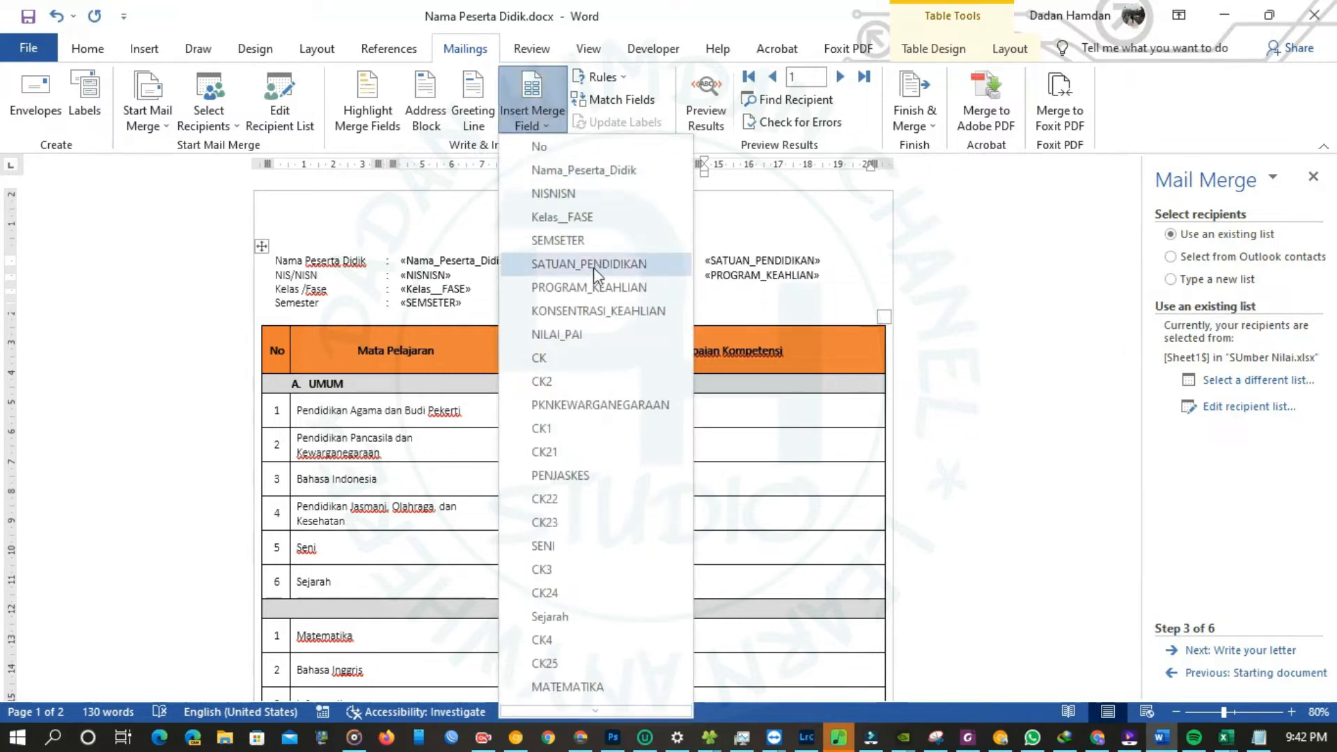
{"action": "left_click", "coordinate": [607, 313]}
- Delete the leftover CP2 and NILAI_PPKn merge fields from the first two subject rows of the grades table
{"action": "scroll", "coordinate": [617, 305], "scroll_direction": "down", "scroll_amount": 3}
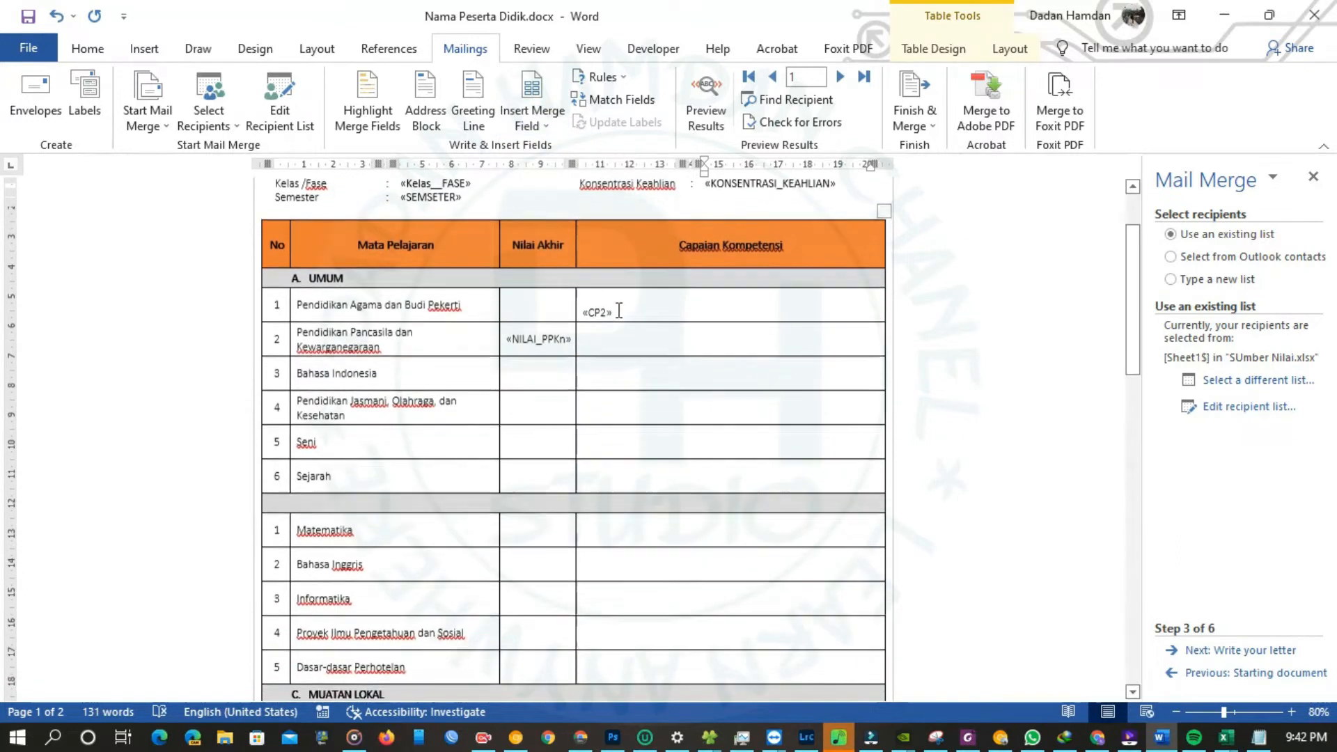
{"action": "left_click", "coordinate": [594, 313]}
{"action": "double_click", "coordinate": [595, 313]}
{"action": "key", "text": "Delete"}
{"action": "mouse_move", "coordinate": [574, 343]}
{"action": "left_mouse_down"}
{"action": "mouse_move", "coordinate": [499, 341]}
{"action": "mouse_move", "coordinate": [549, 340]}
{"action": "left_mouse_up"}
{"action": "left_click", "coordinate": [500, 340]}
{"action": "key", "text": "Delete"}
- Insert NILAI_PAI under Nilai Akhir and CK under Capaian Kompetensi in the Pendidikan Agama dan Budi Pekerti row
{"action": "left_click", "coordinate": [531, 303]}
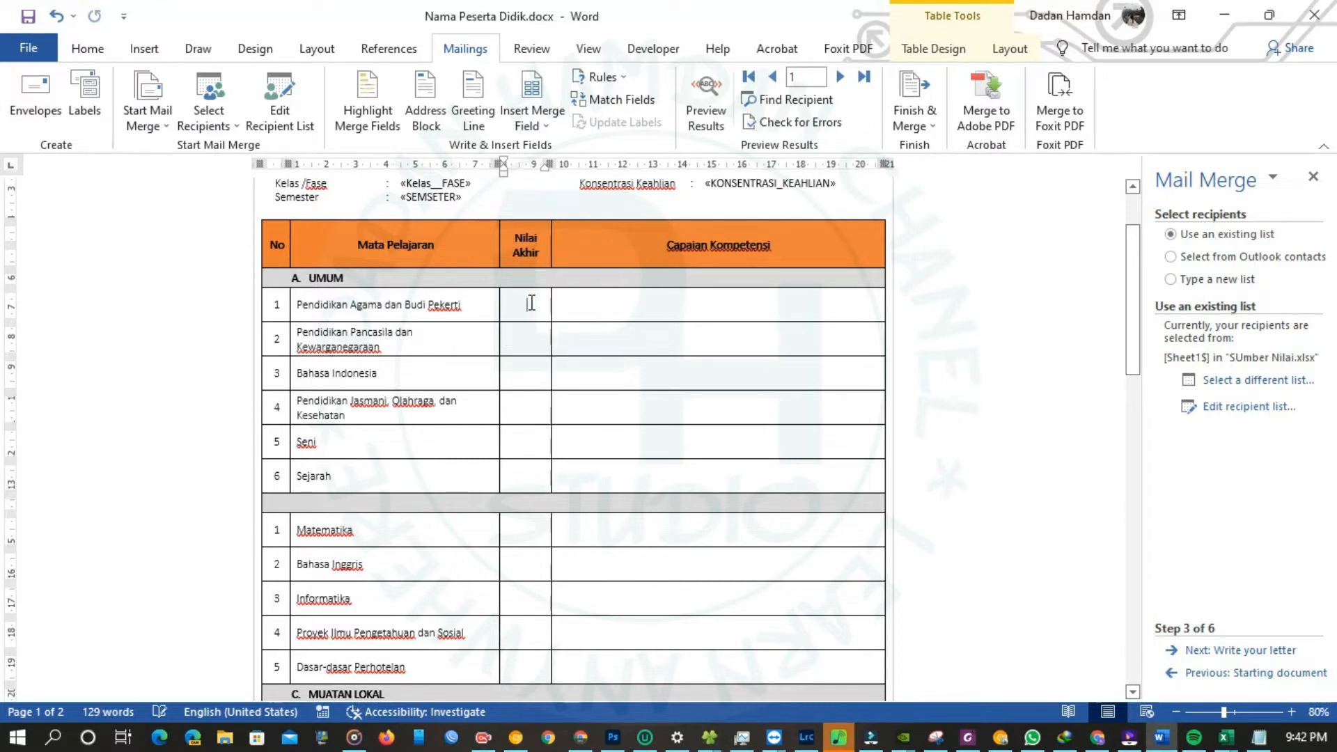
{"action": "left_click", "coordinate": [533, 124]}
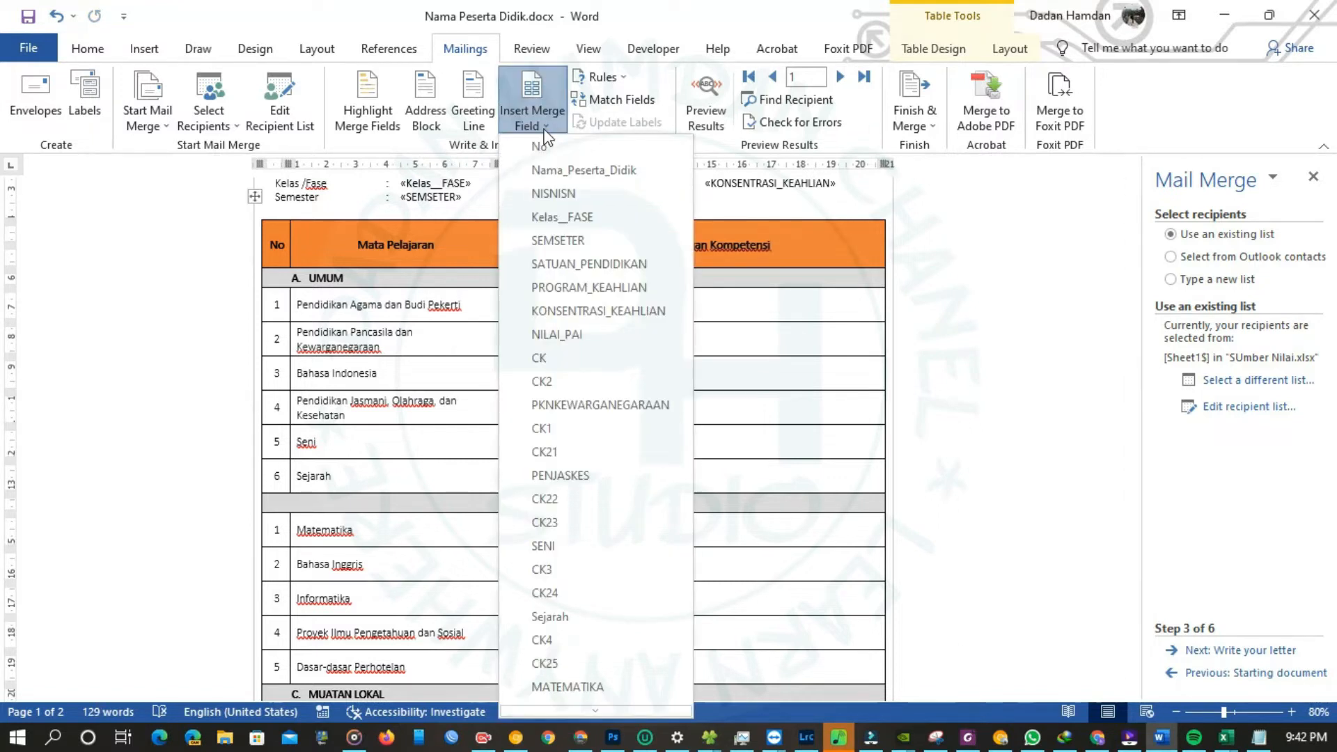
{"action": "left_click", "coordinate": [575, 336]}
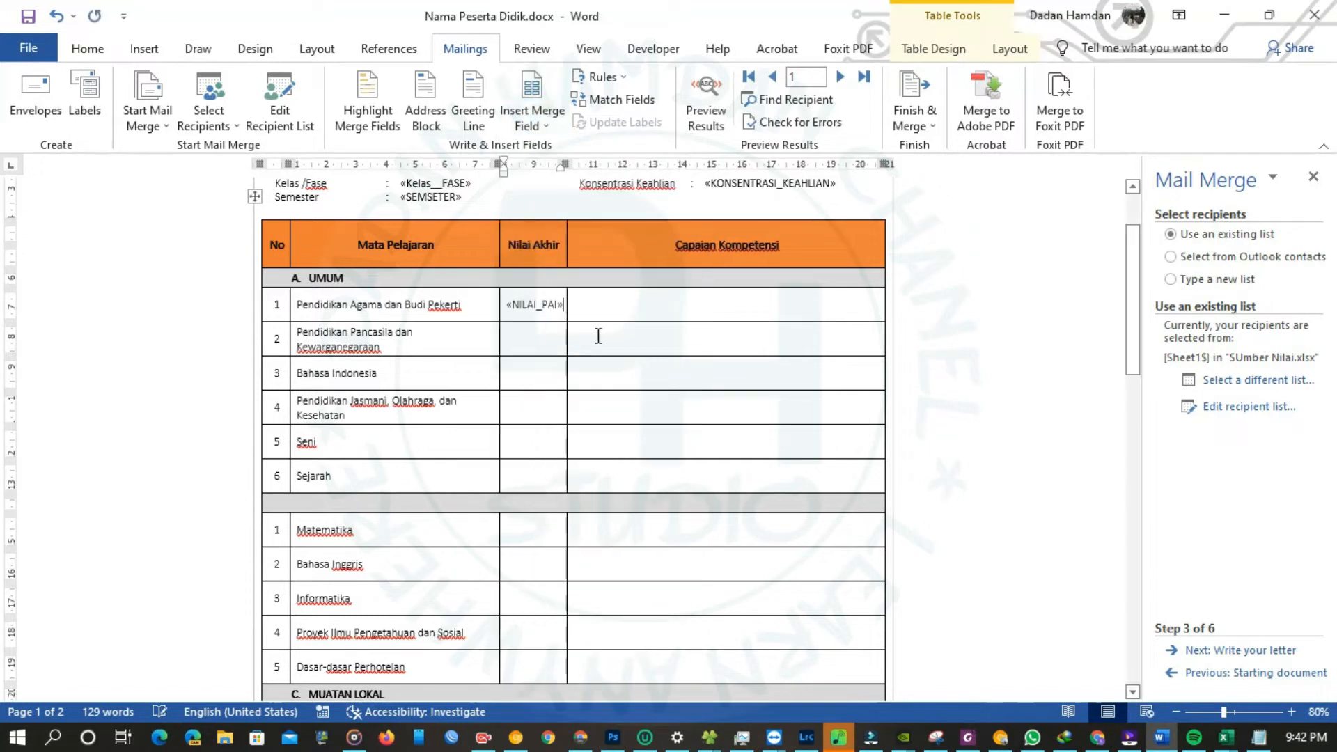
{"action": "left_click", "coordinate": [626, 306]}
{"action": "left_click", "coordinate": [537, 124]}
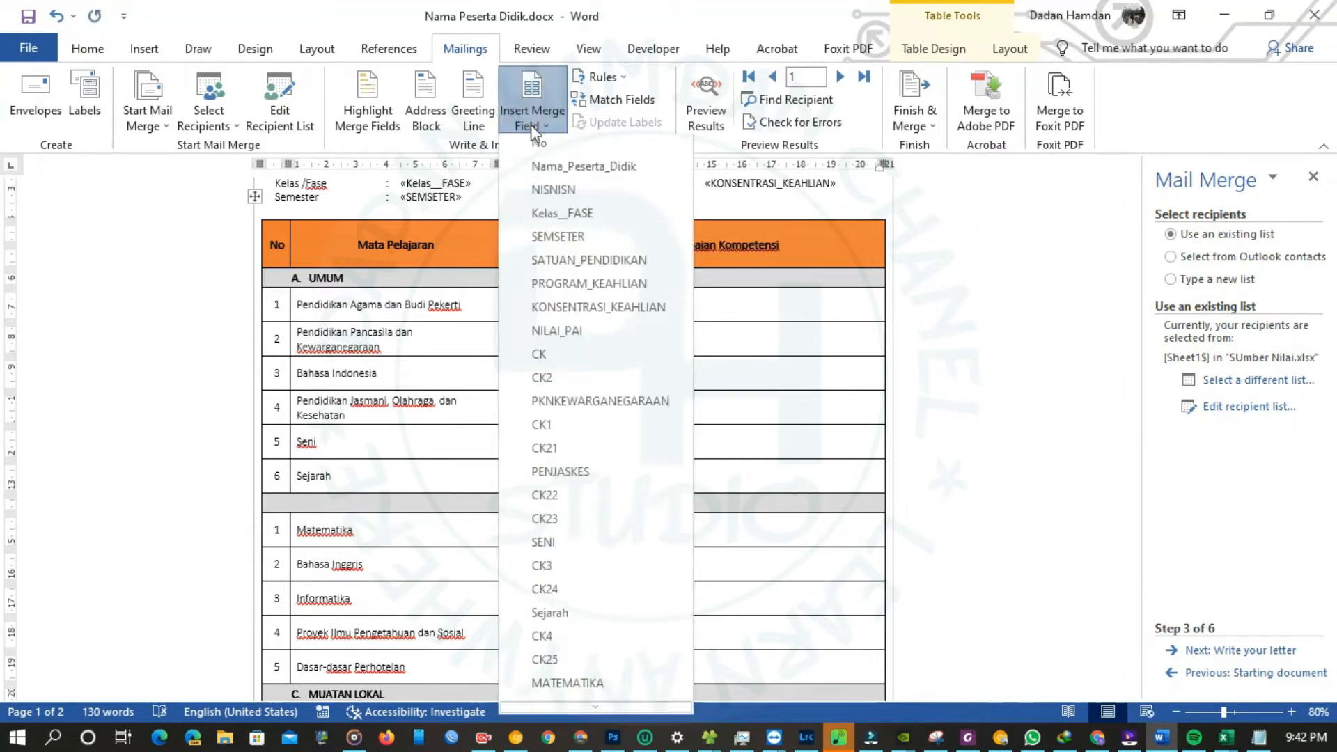
{"action": "left_click", "coordinate": [561, 365]}
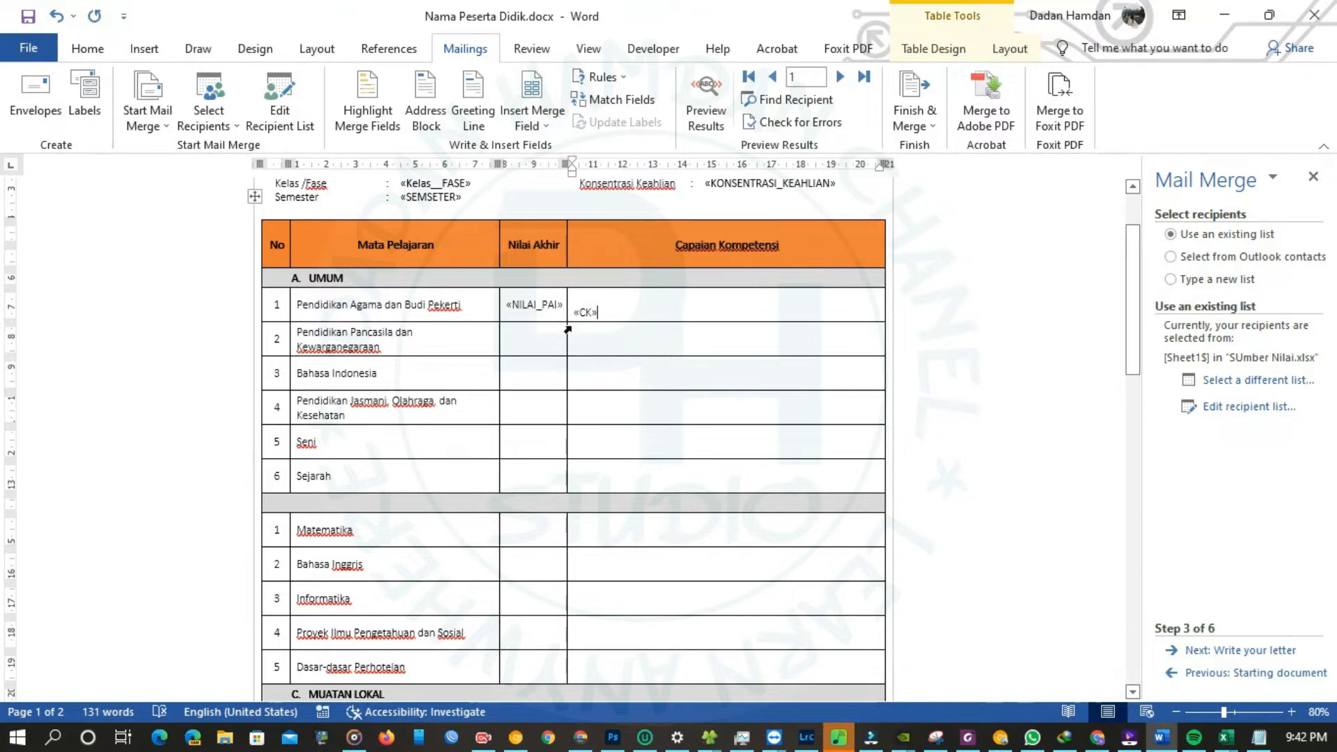
- Insert PKNKEWARGANEGARAAN under Nilai Akhir and CK1 under Capaian Kompetensi in the Pendidikan Pancasila dan Kewarganegaraan row
{"action": "left_click", "coordinate": [535, 122]}
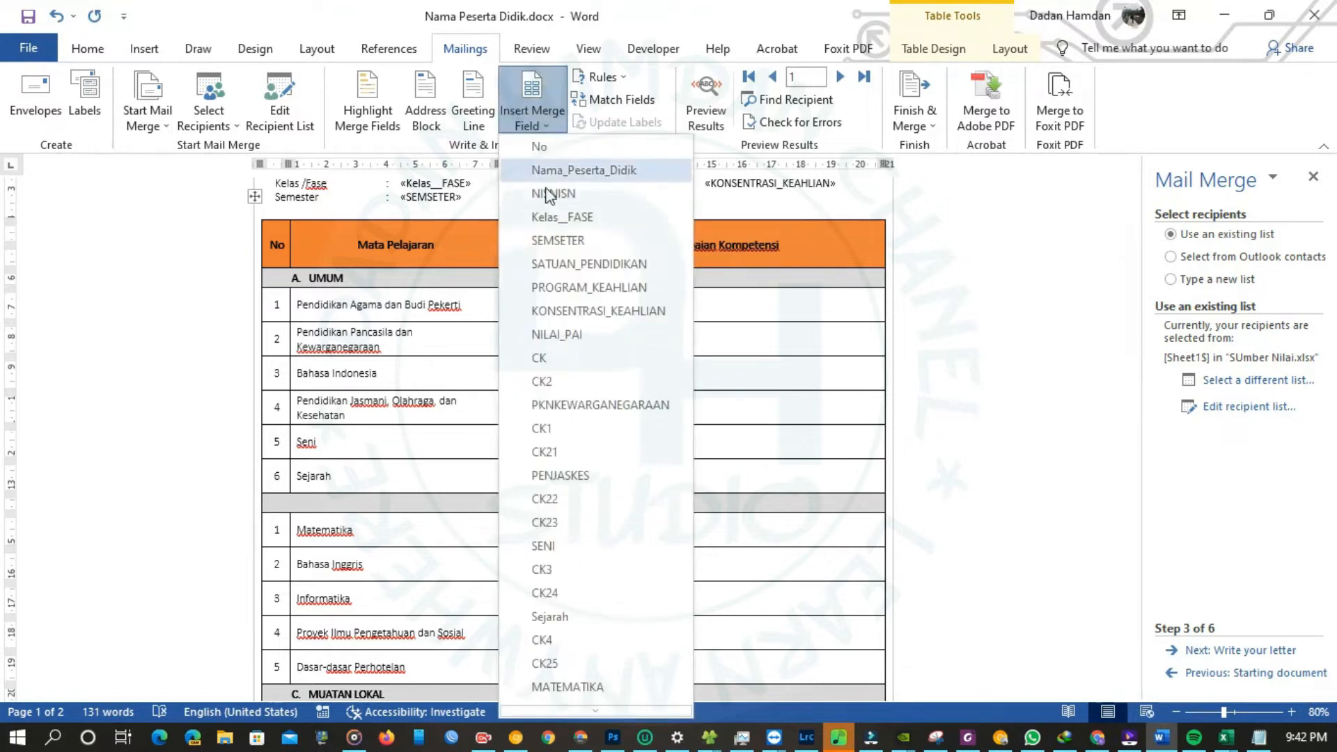
{"action": "left_click", "coordinate": [566, 404]}
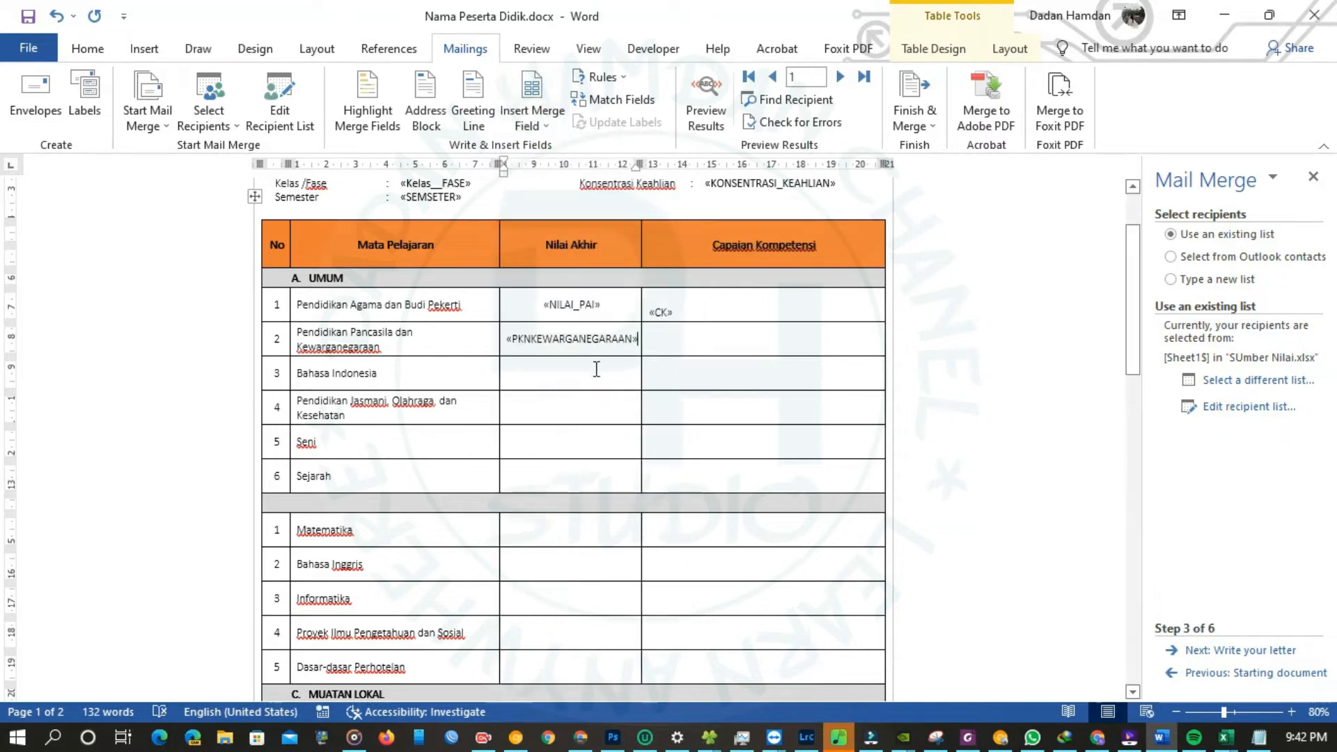
{"action": "left_click", "coordinate": [534, 117]}
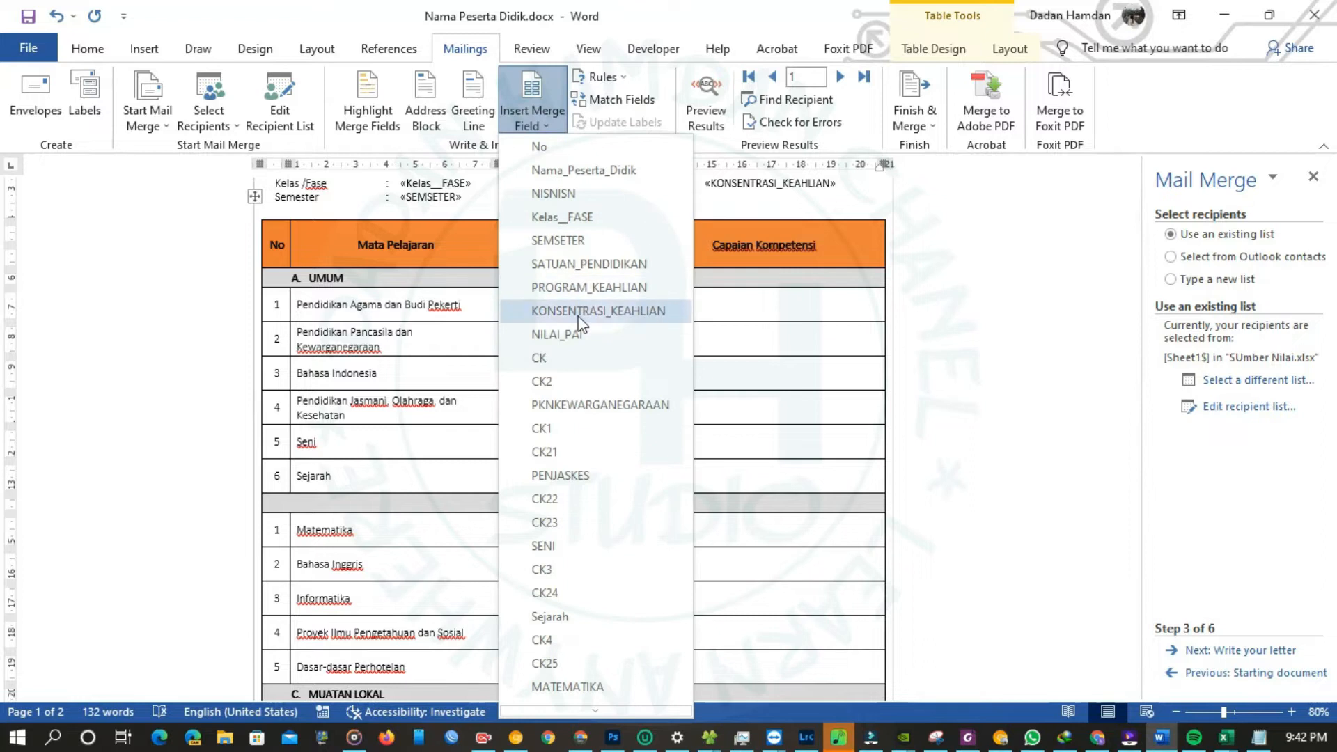
{"action": "left_click", "coordinate": [558, 427]}
{"action": "left_click", "coordinate": [532, 117]}
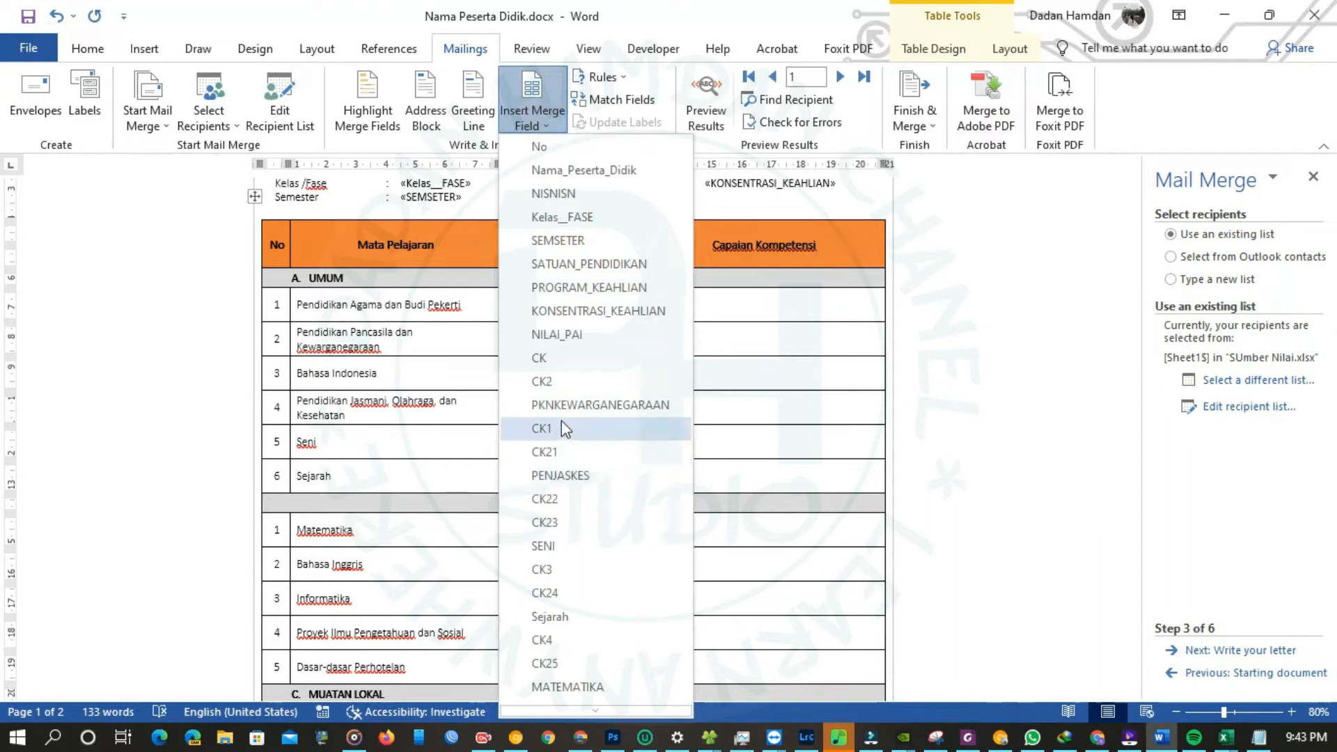
{"action": "scroll", "coordinate": [558, 391], "scroll_direction": "down", "scroll_amount": 3}
{"action": "scroll", "coordinate": [577, 439], "scroll_direction": "up", "scroll_amount": 2}
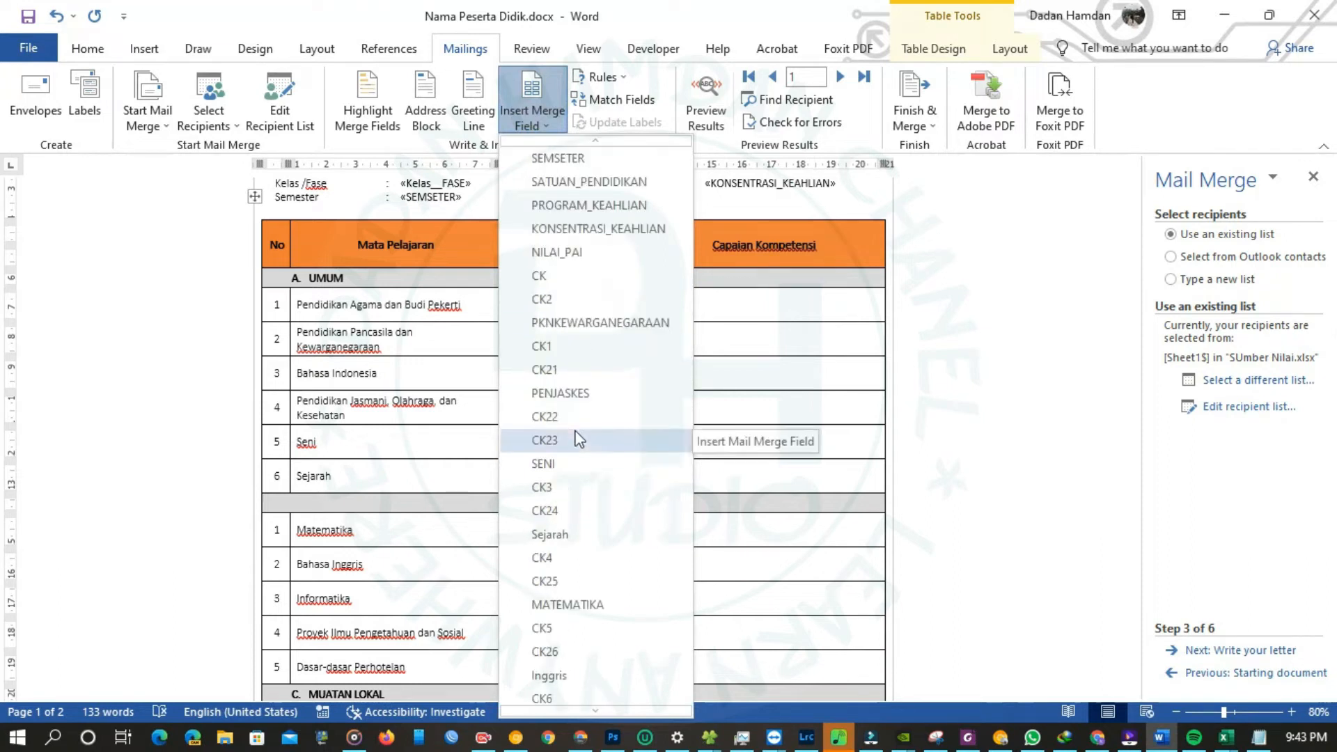
{"action": "left_click", "coordinate": [743, 320]}
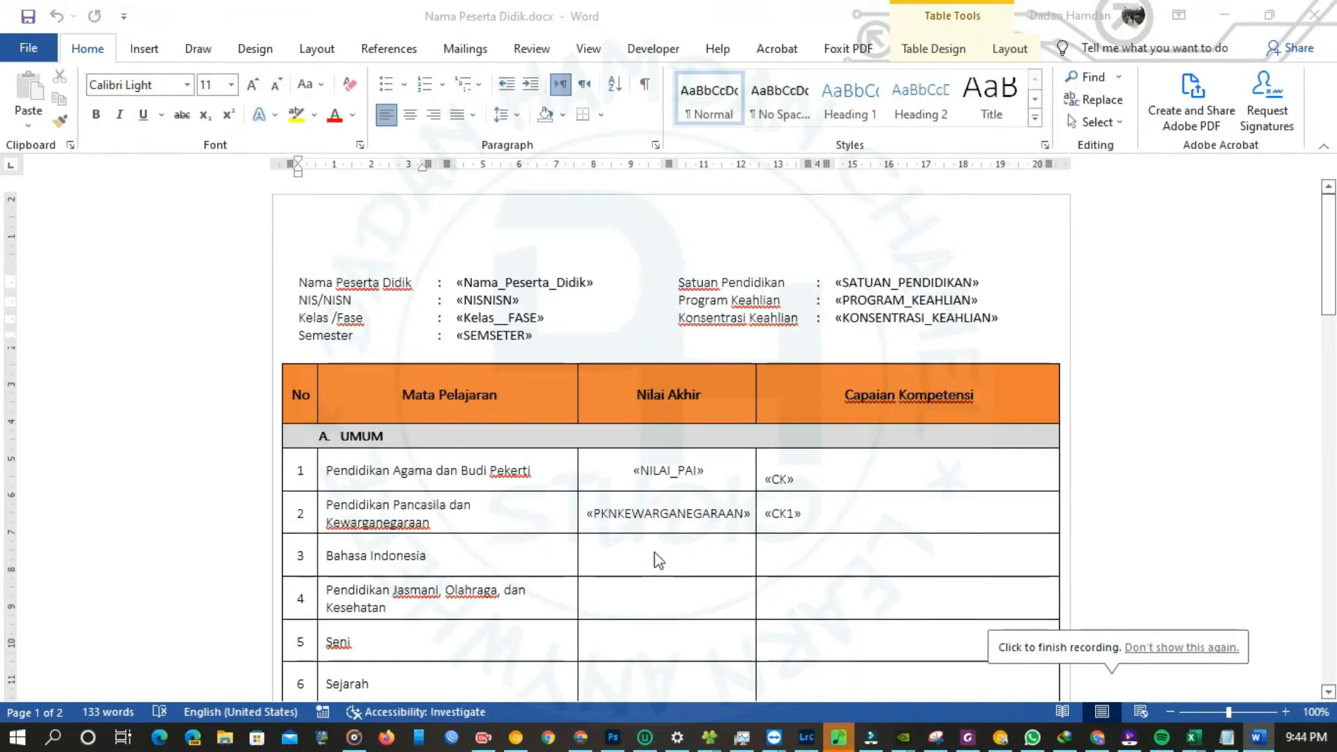
- Connect the mail merge to the existing recipient list SUmber Nilai.xlsx in Documents > Raport, using the Sheet1$ table
{"action": "left_click", "coordinate": [658, 560]}
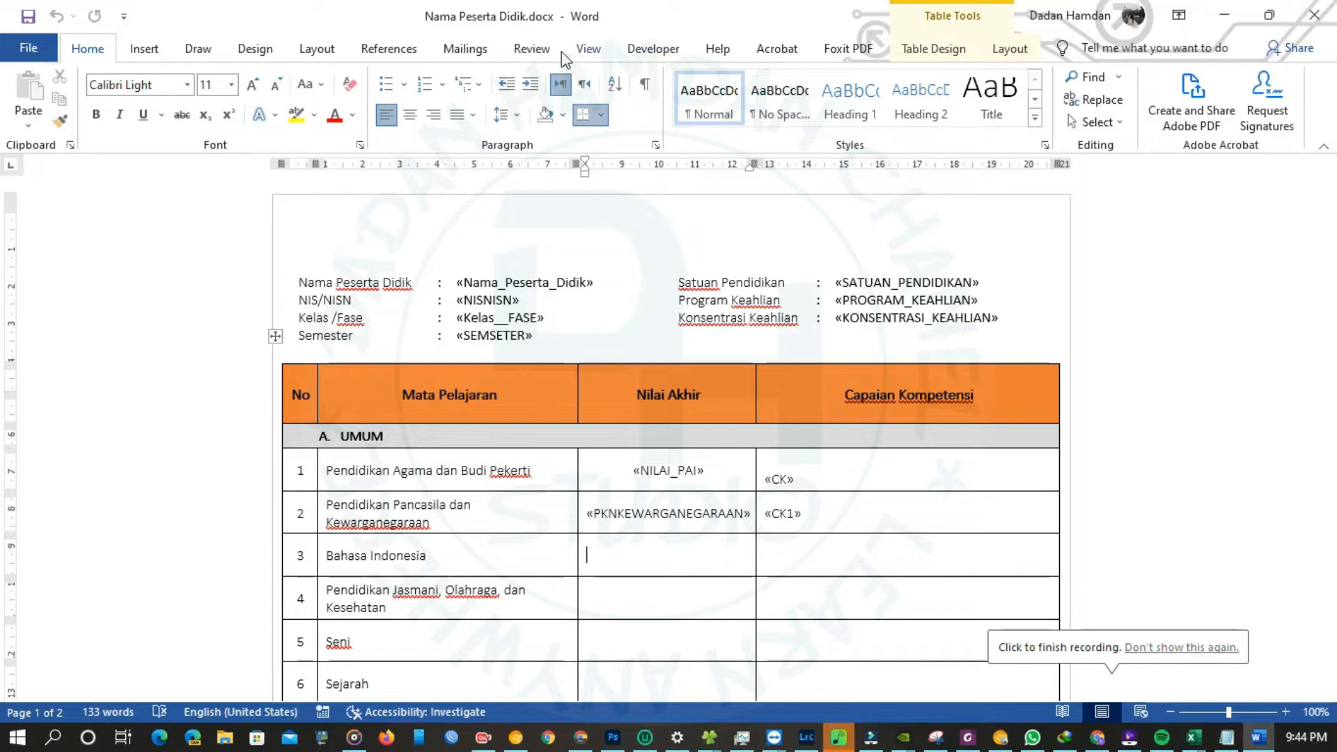
{"action": "left_click", "coordinate": [465, 48]}
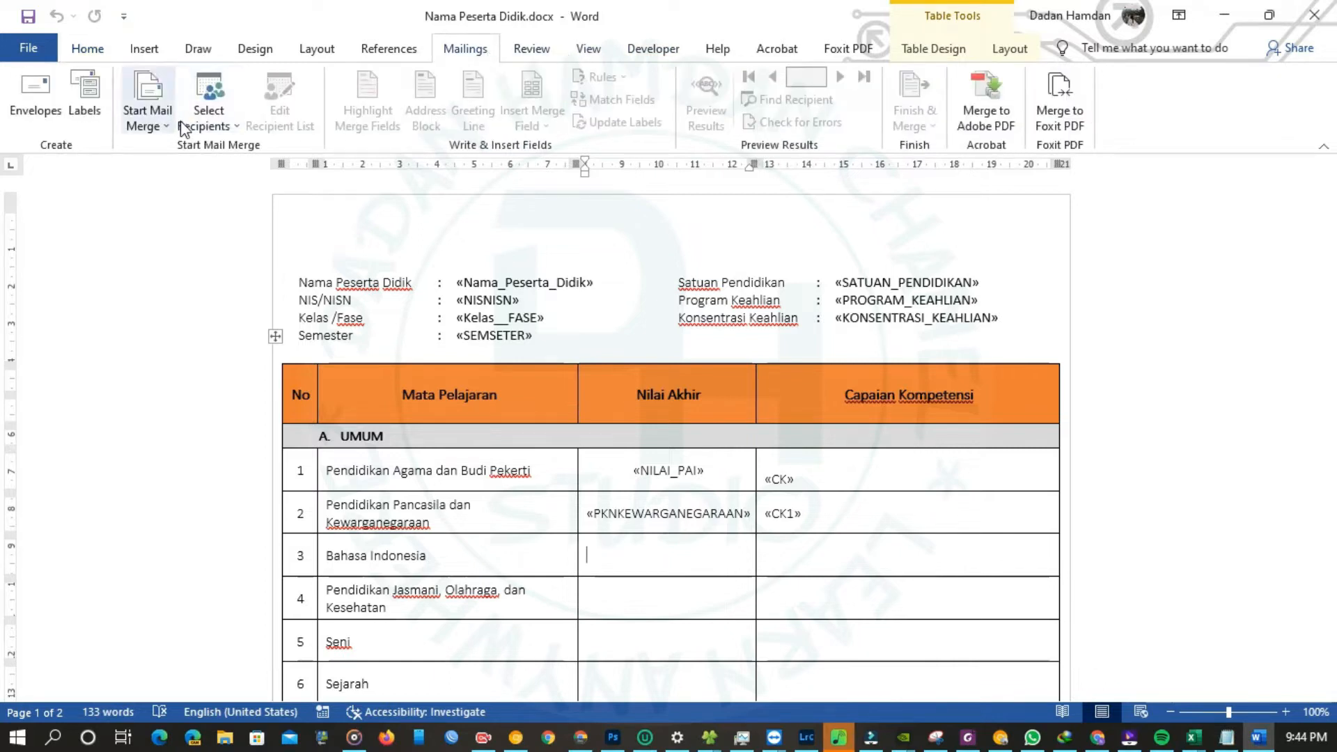
{"action": "left_click", "coordinate": [204, 120]}
{"action": "left_click", "coordinate": [236, 174]}
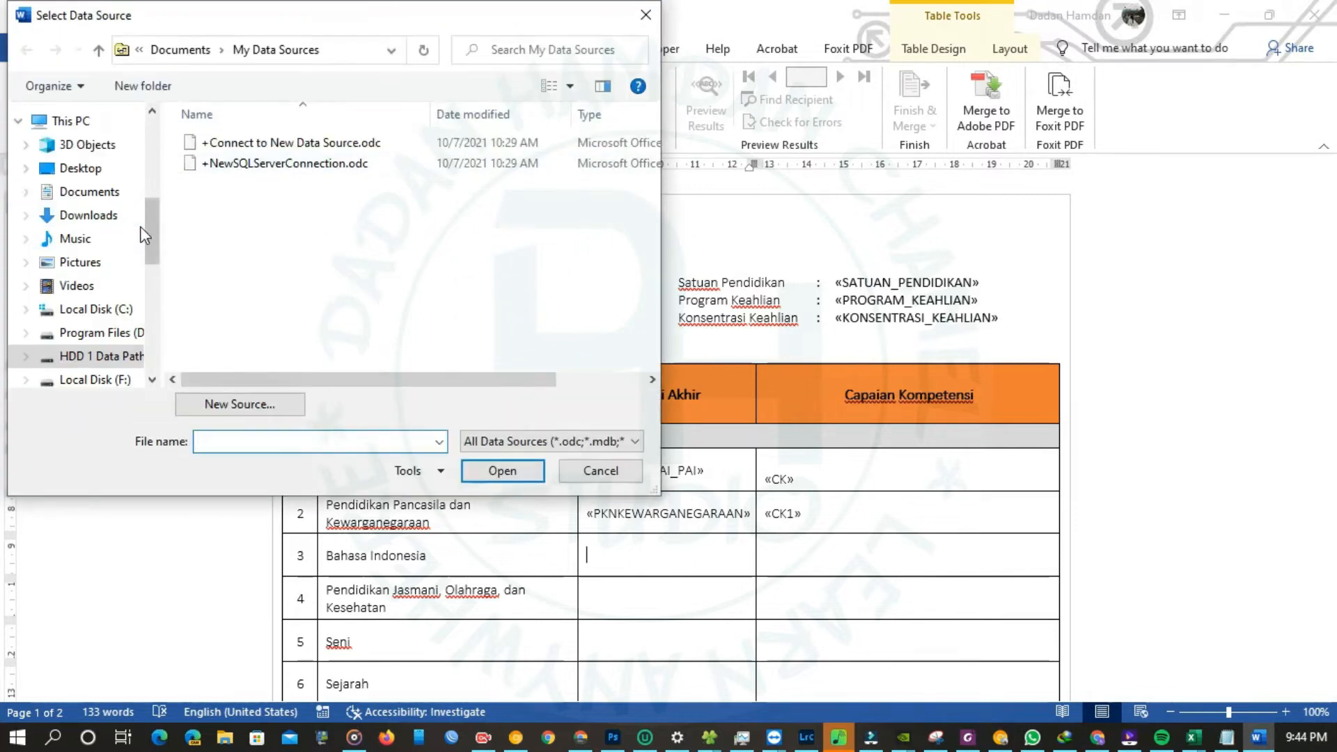
{"action": "left_click", "coordinate": [112, 199]}
{"action": "scroll", "coordinate": [388, 245], "scroll_direction": "down", "scroll_amount": 10}
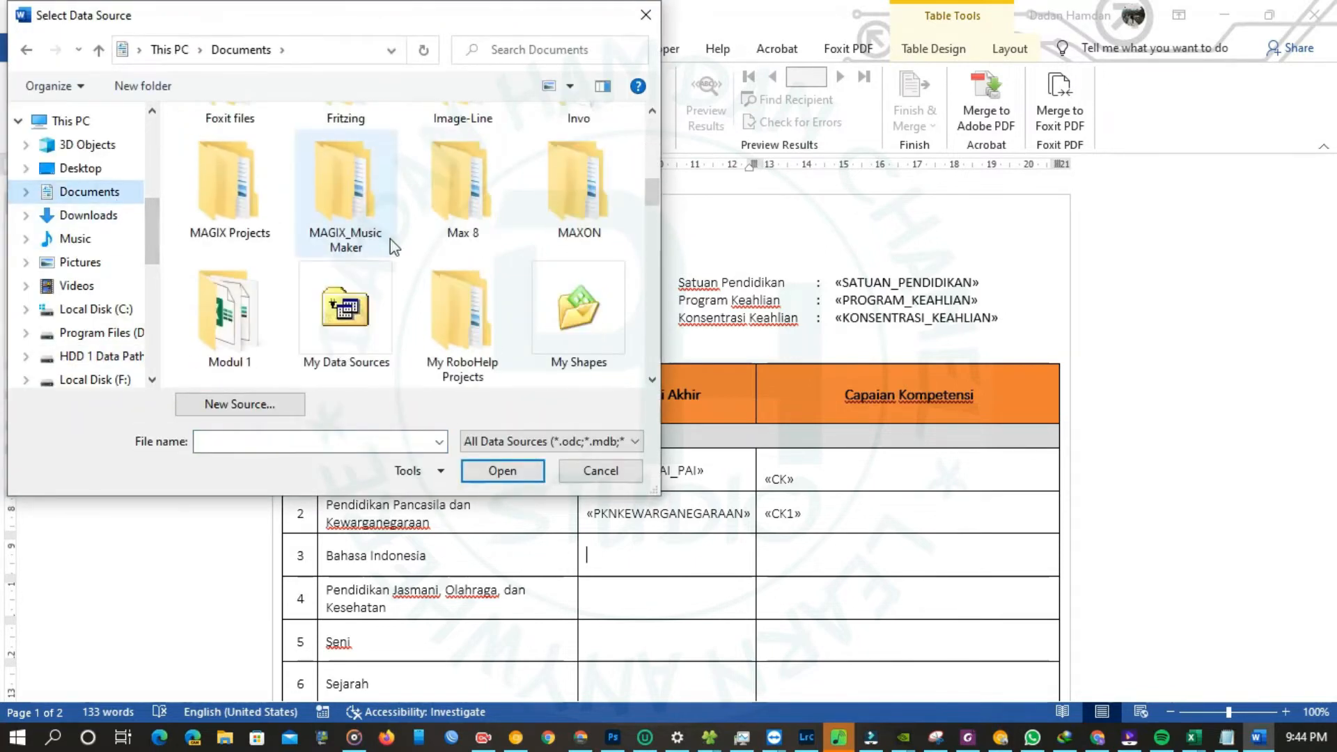
{"action": "scroll", "coordinate": [394, 245], "scroll_direction": "down", "scroll_amount": 3}
{"action": "double_click", "coordinate": [255, 219]}
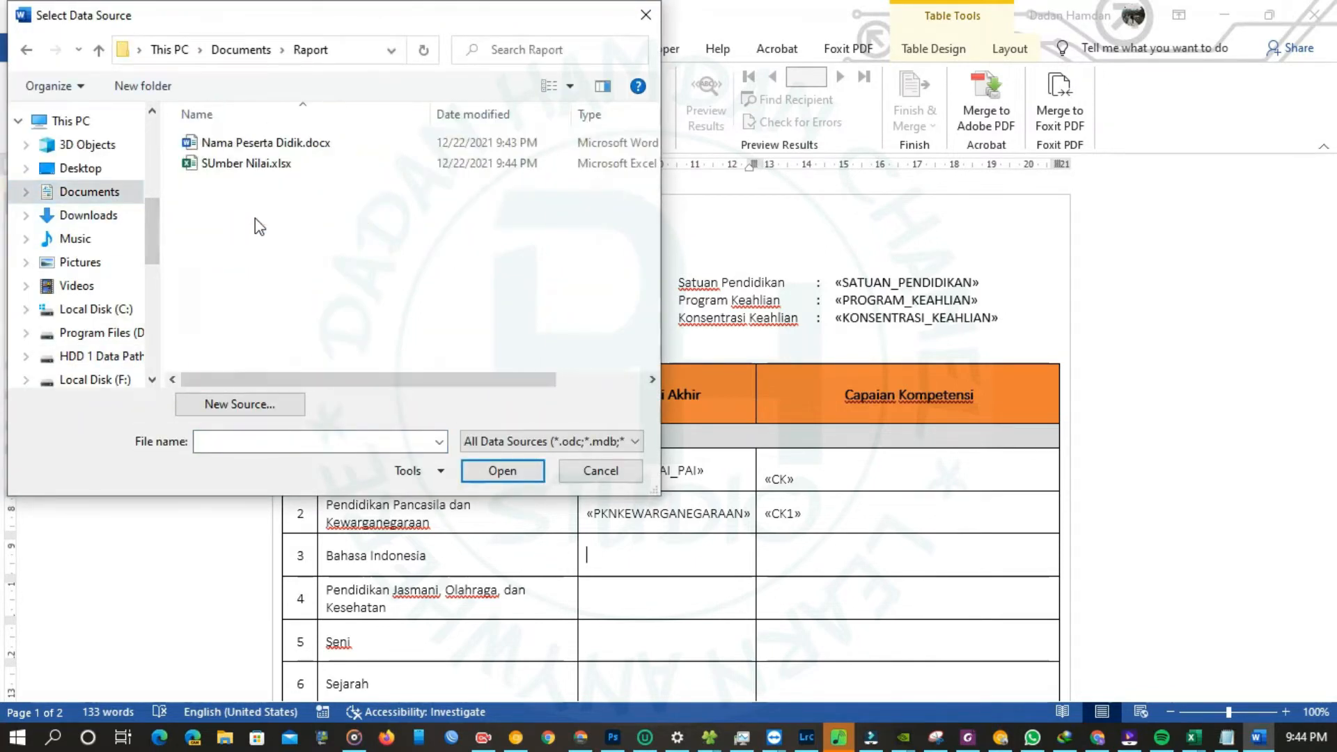
{"action": "double_click", "coordinate": [276, 173]}
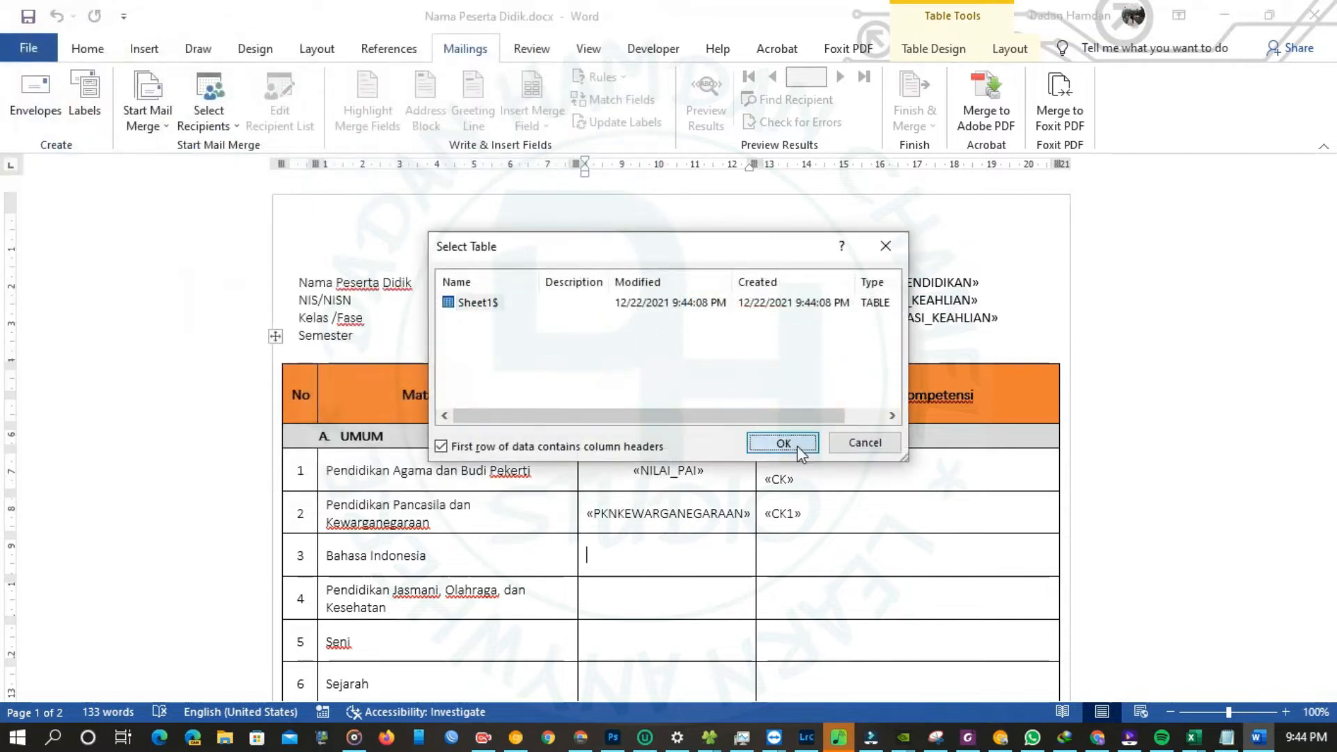
{"action": "left_click", "coordinate": [783, 444]}
- Add the CK21 merge field after CK1 in the Pendidikan Pancasila dan Kewarganegaraan row
{"action": "left_click", "coordinate": [820, 510]}
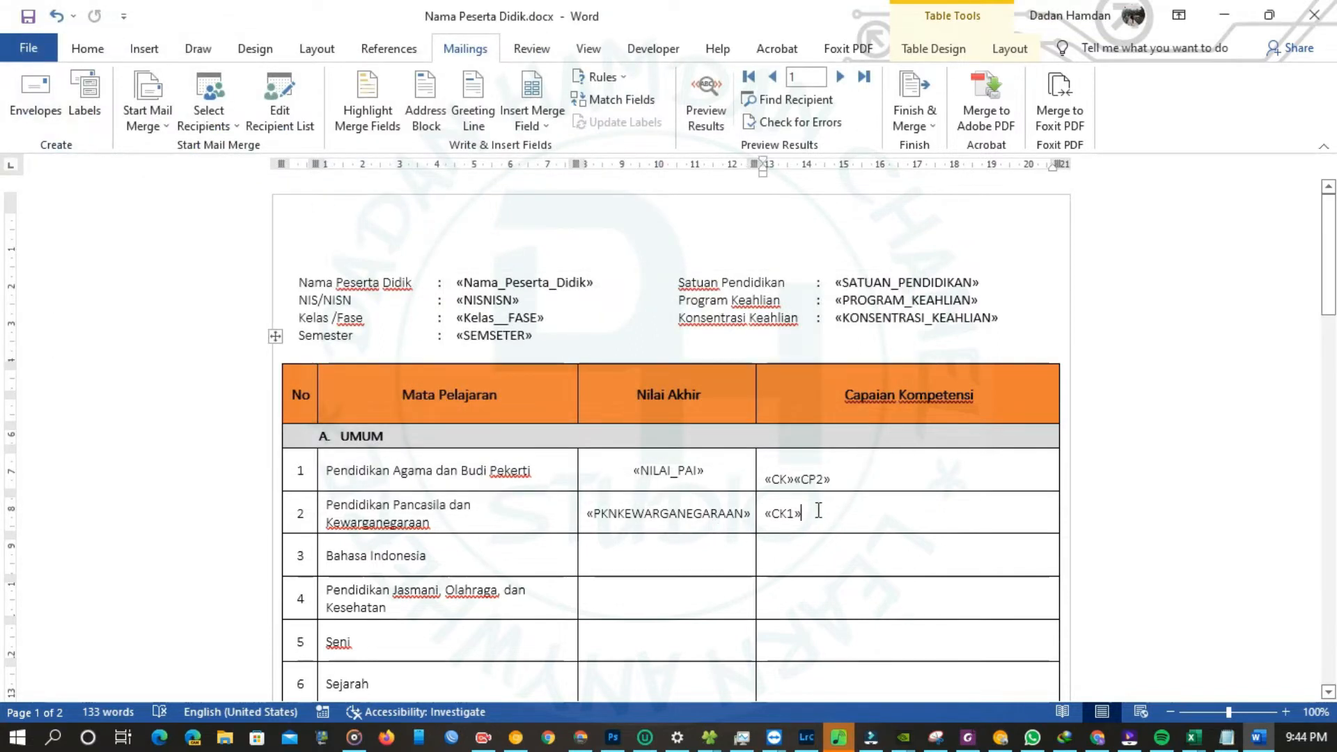
{"action": "left_click", "coordinate": [532, 124]}
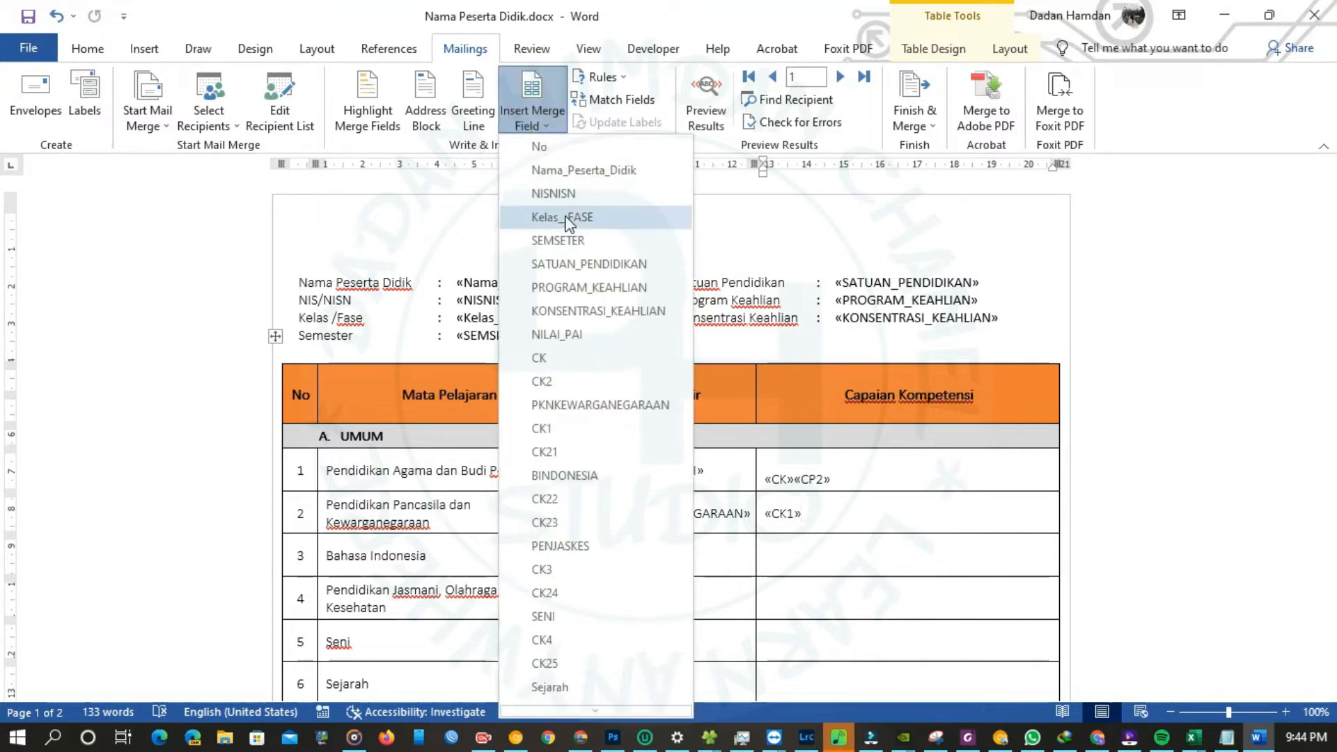
{"action": "left_click", "coordinate": [590, 452]}
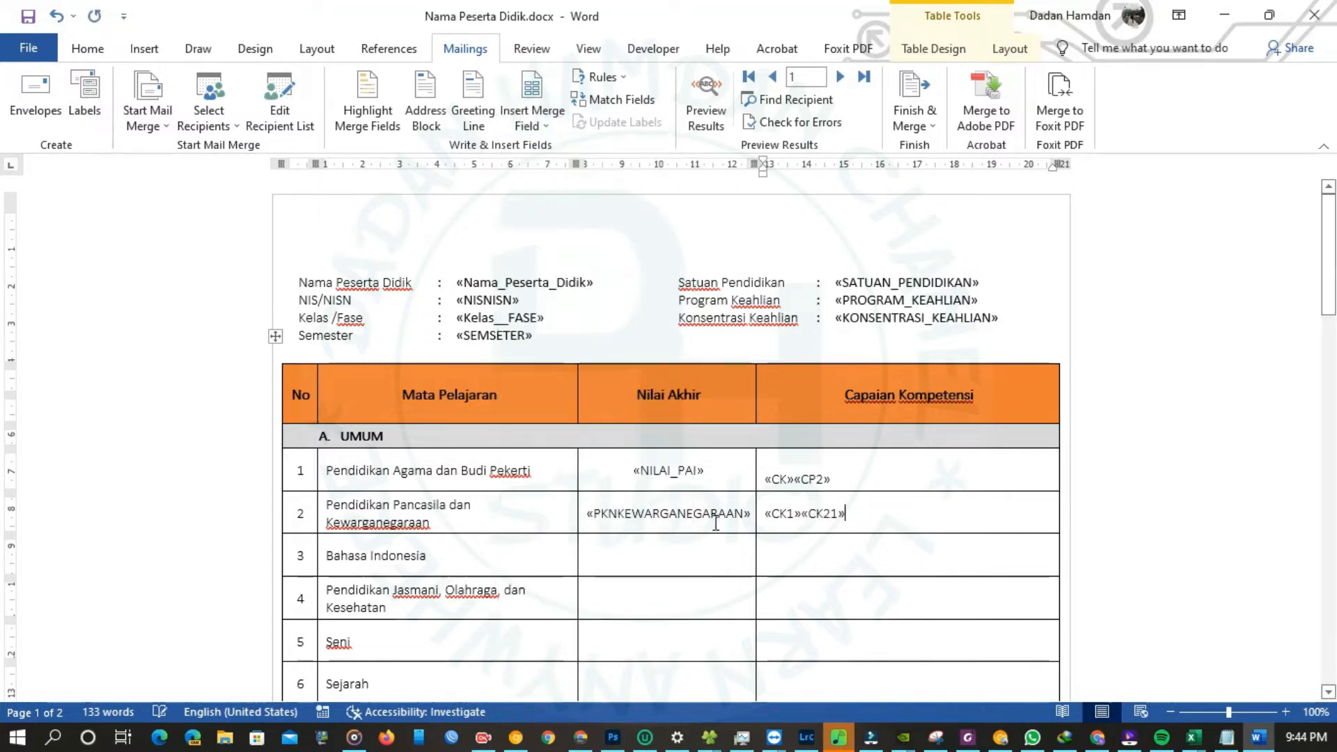
- Insert the BINDONESIA merge field as the Nilai Akhir of the Bahasa Indonesia row
{"action": "left_click", "coordinate": [645, 554]}
{"action": "left_click", "coordinate": [535, 118]}
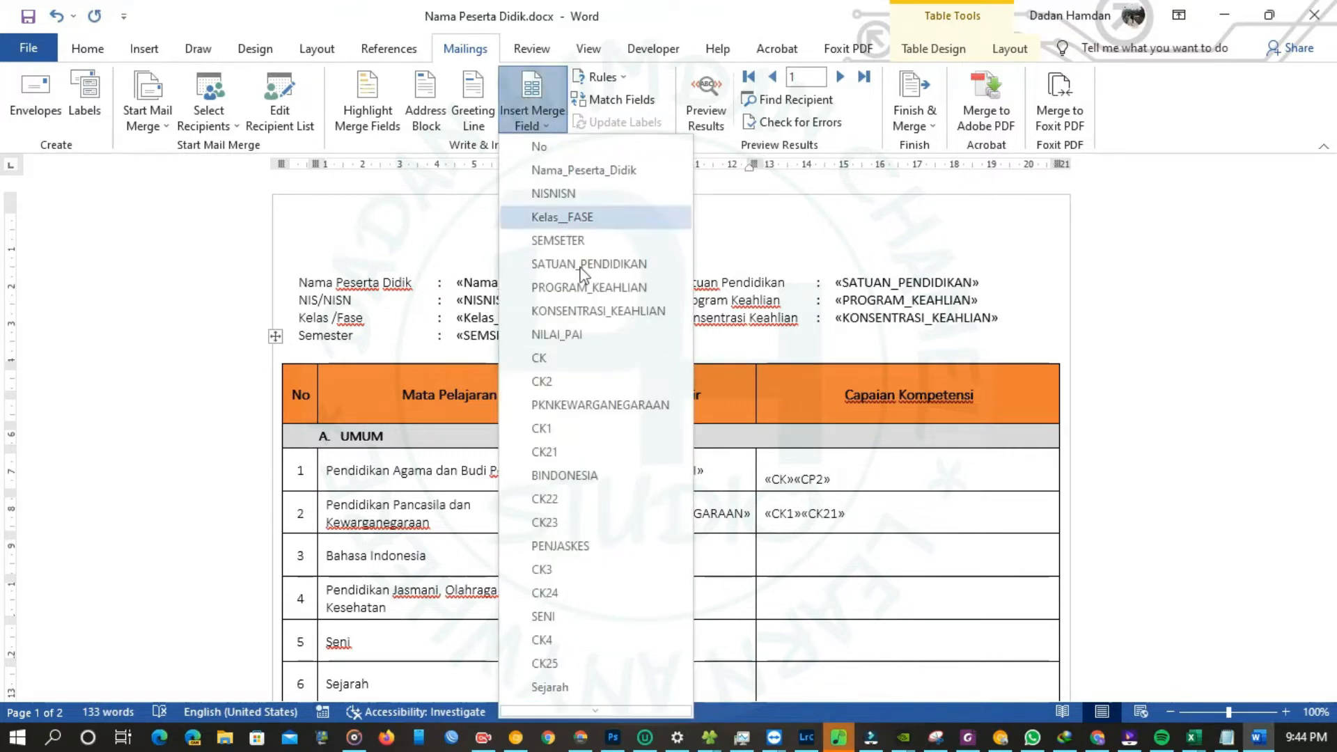
{"action": "left_click", "coordinate": [591, 476]}
- Insert the CK22 and CK23 merge fields under Capaian Kompetensi in the Bahasa Indonesia row
{"action": "left_click", "coordinate": [819, 563]}
{"action": "left_click", "coordinate": [548, 125]}
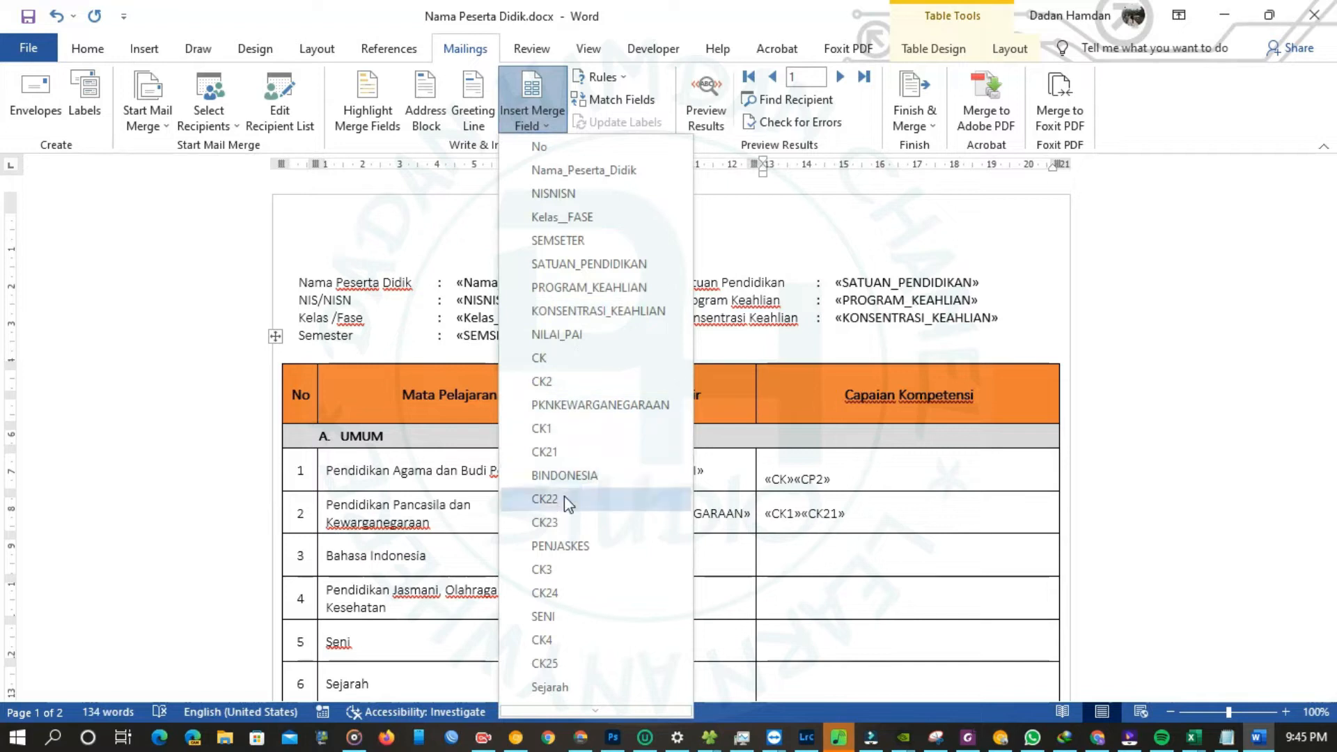
{"action": "left_click", "coordinate": [564, 497]}
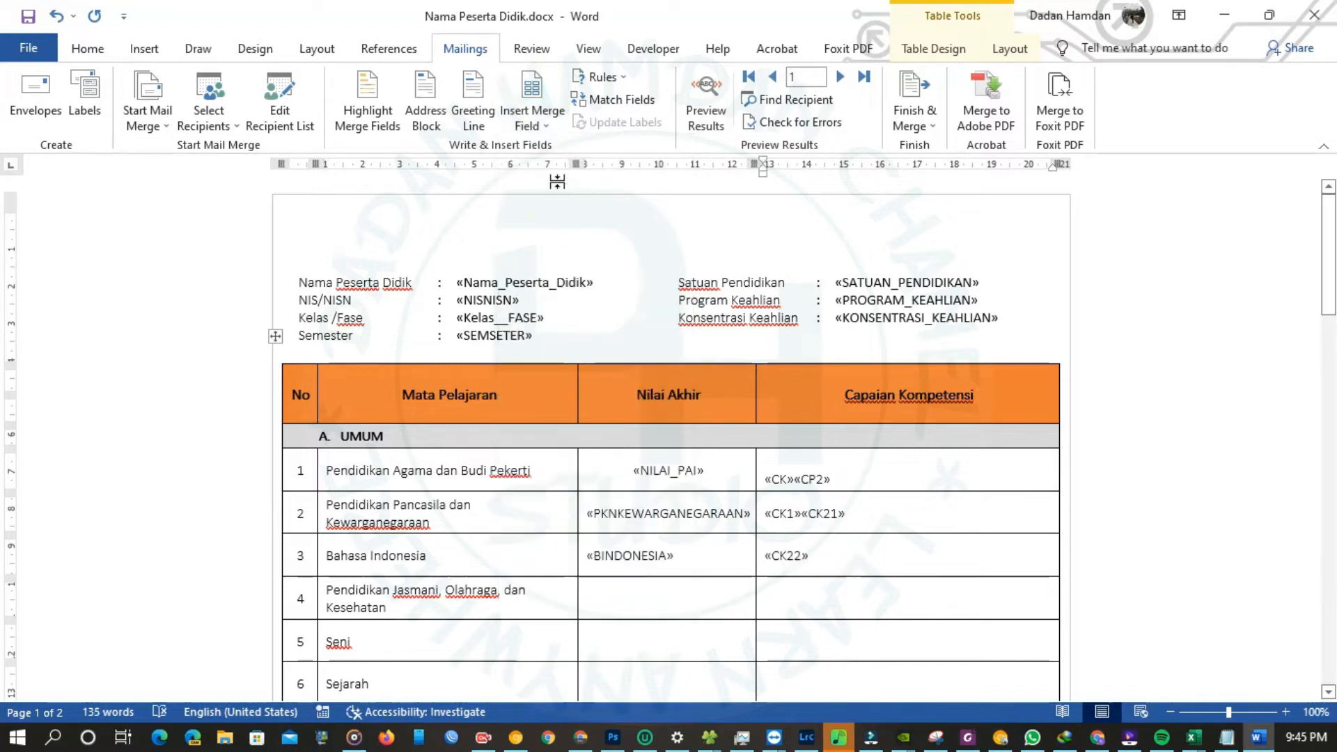
{"action": "left_click", "coordinate": [532, 119]}
{"action": "left_click", "coordinate": [556, 522]}
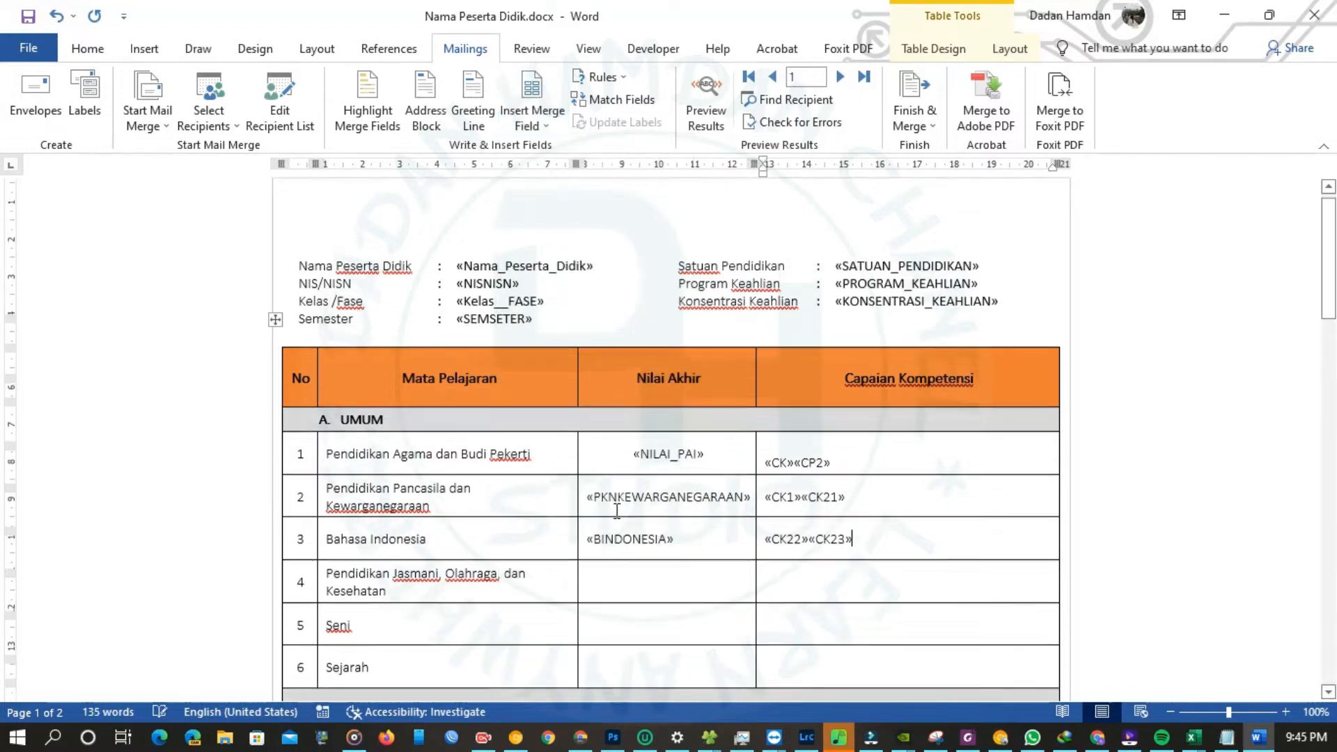
- Insert the PENJASKES merge field as the Nilai Akhir of the Pendidikan Jasmani, Olahraga, dan Kesehatan row
{"action": "scroll", "coordinate": [644, 422], "scroll_direction": "down", "scroll_amount": 3}
{"action": "left_click", "coordinate": [532, 119]}
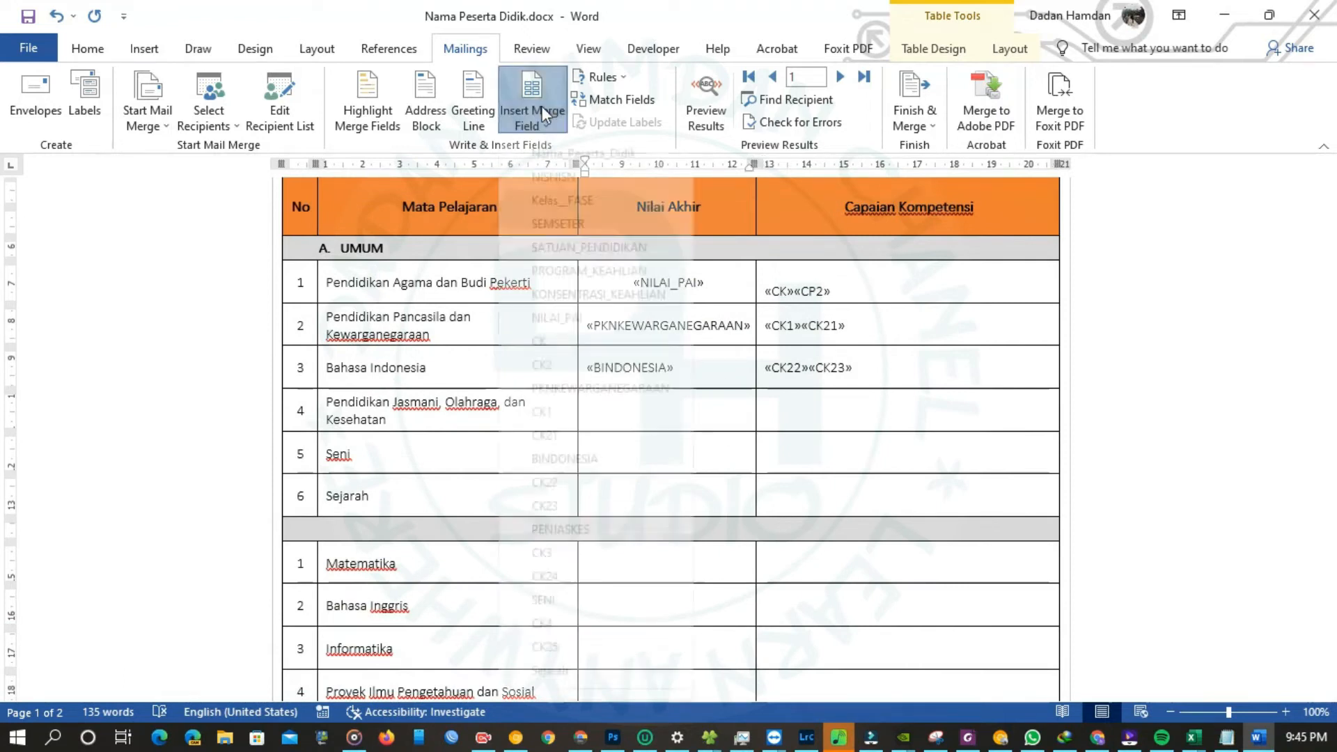
{"action": "left_click", "coordinate": [561, 546]}
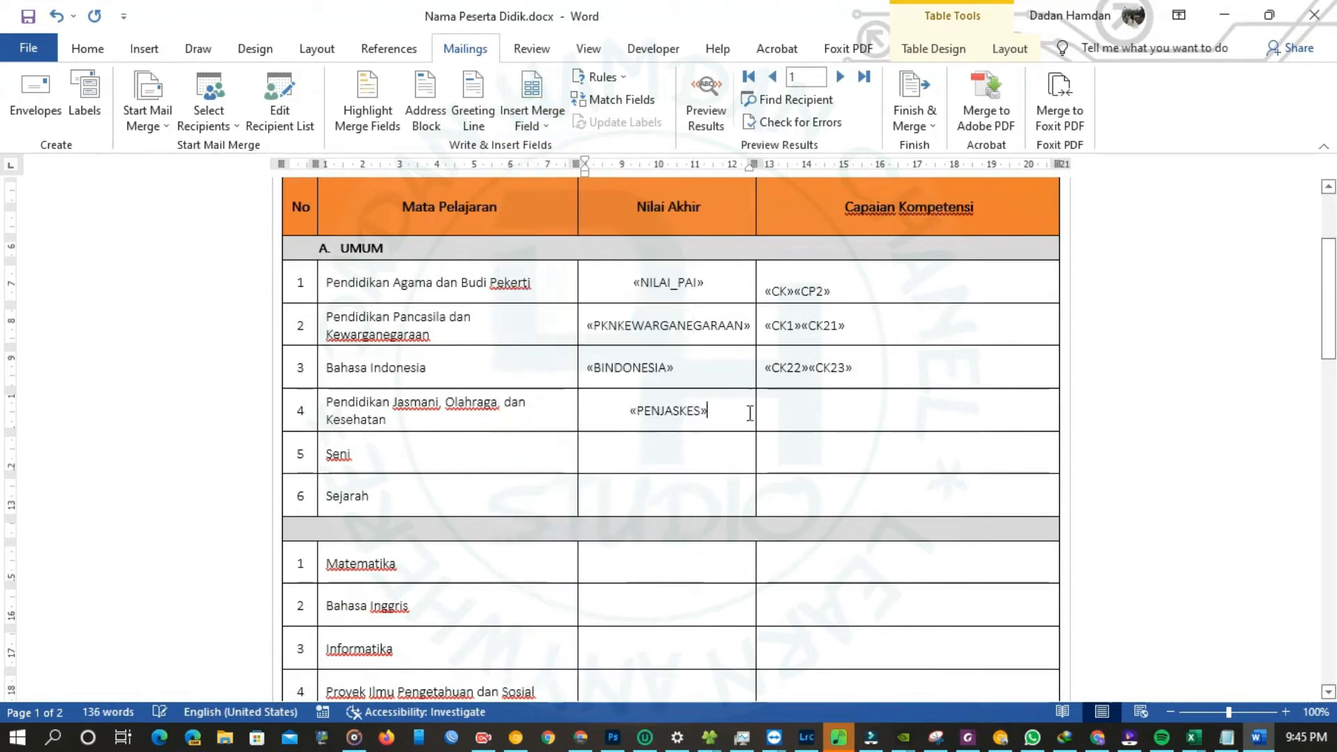
- Centre the Nilai Akhir merge fields horizontally in the first four rows of the UMUM section
{"action": "left_click_drag", "start_coordinate": [704, 414], "coordinate": [669, 282]}
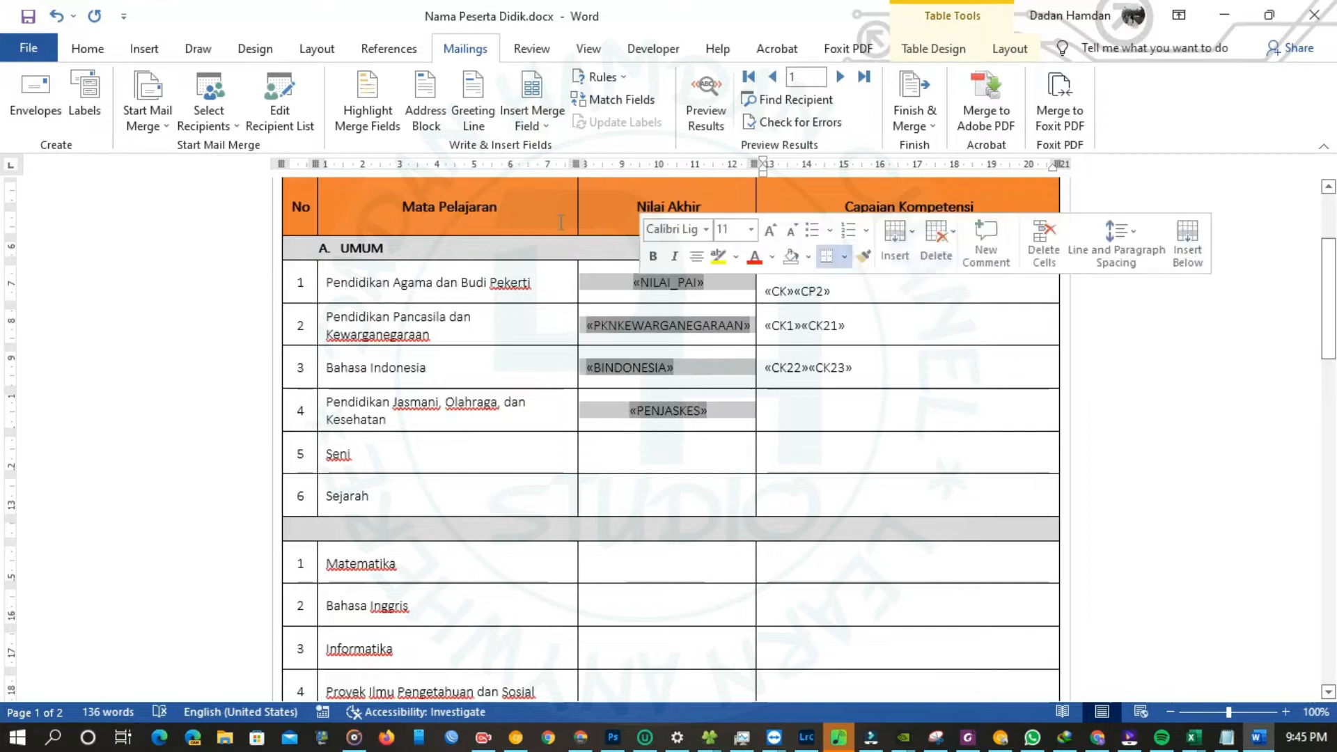
{"action": "left_click", "coordinate": [87, 48]}
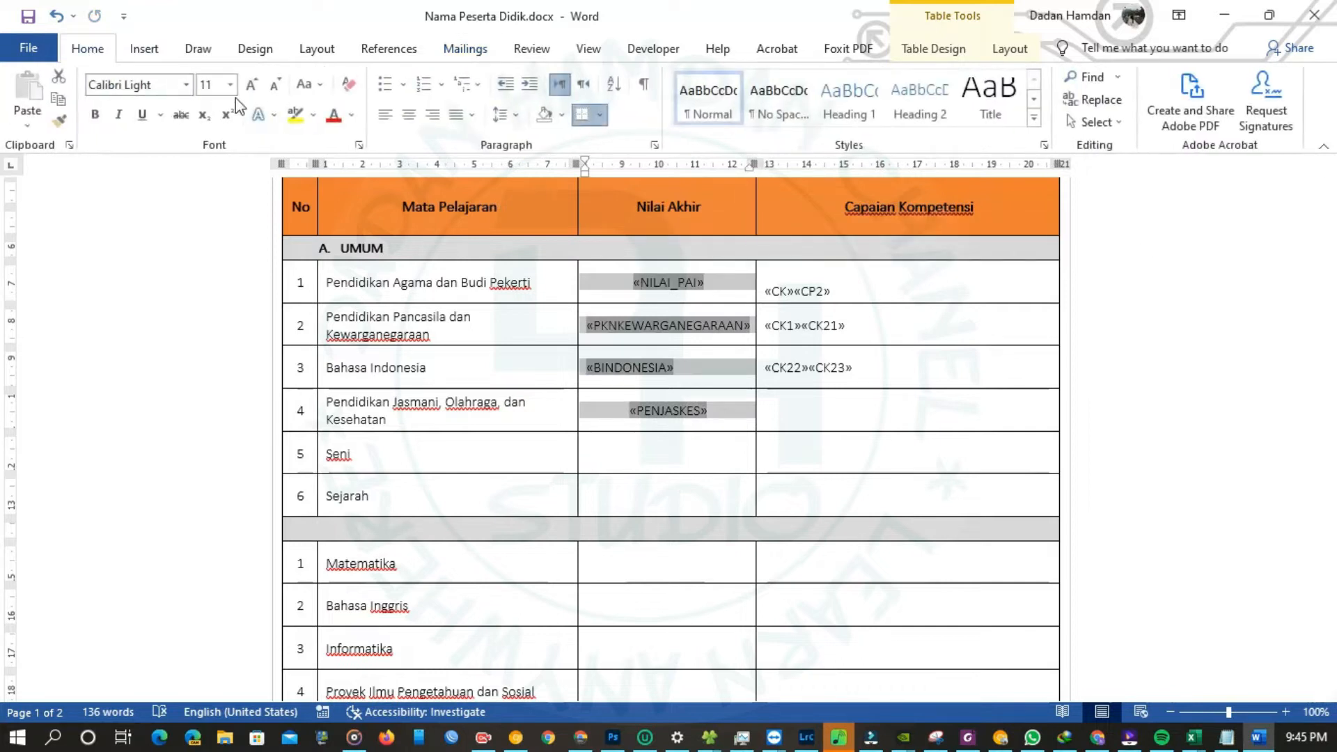
{"action": "left_click", "coordinate": [410, 116]}
- Insert the CK3 and CK24 merge fields under Capaian Kompetensi in the Pendidikan Jasmani, Olahraga, dan Kesehatan row
{"action": "left_click", "coordinate": [822, 431]}
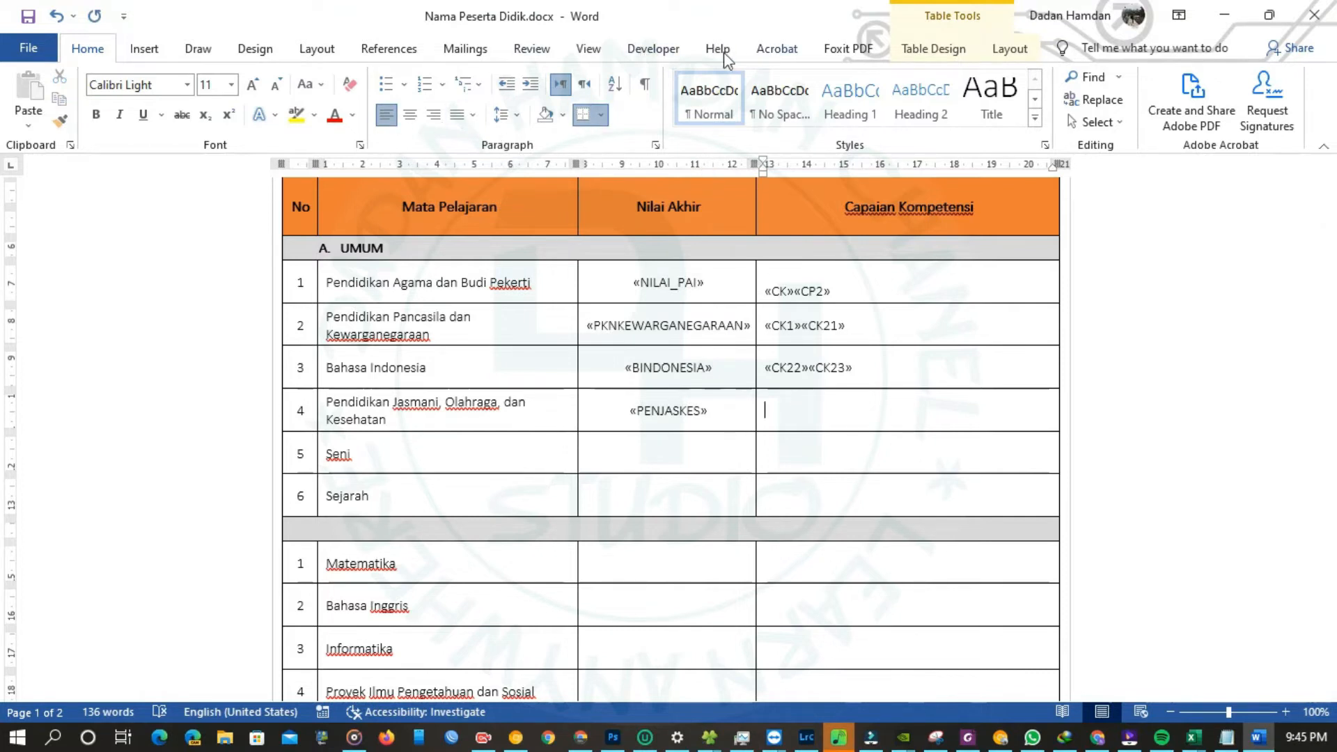
{"action": "left_click", "coordinate": [464, 50]}
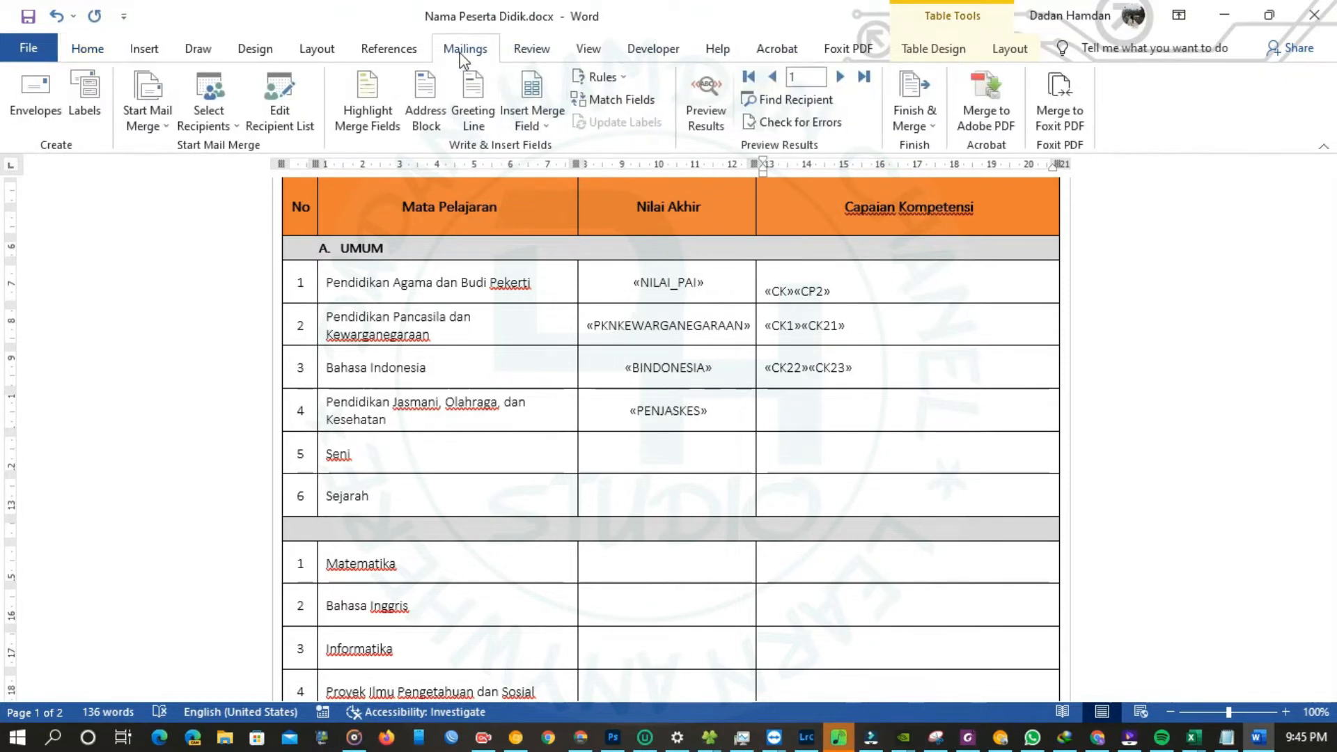
{"action": "left_click", "coordinate": [529, 125]}
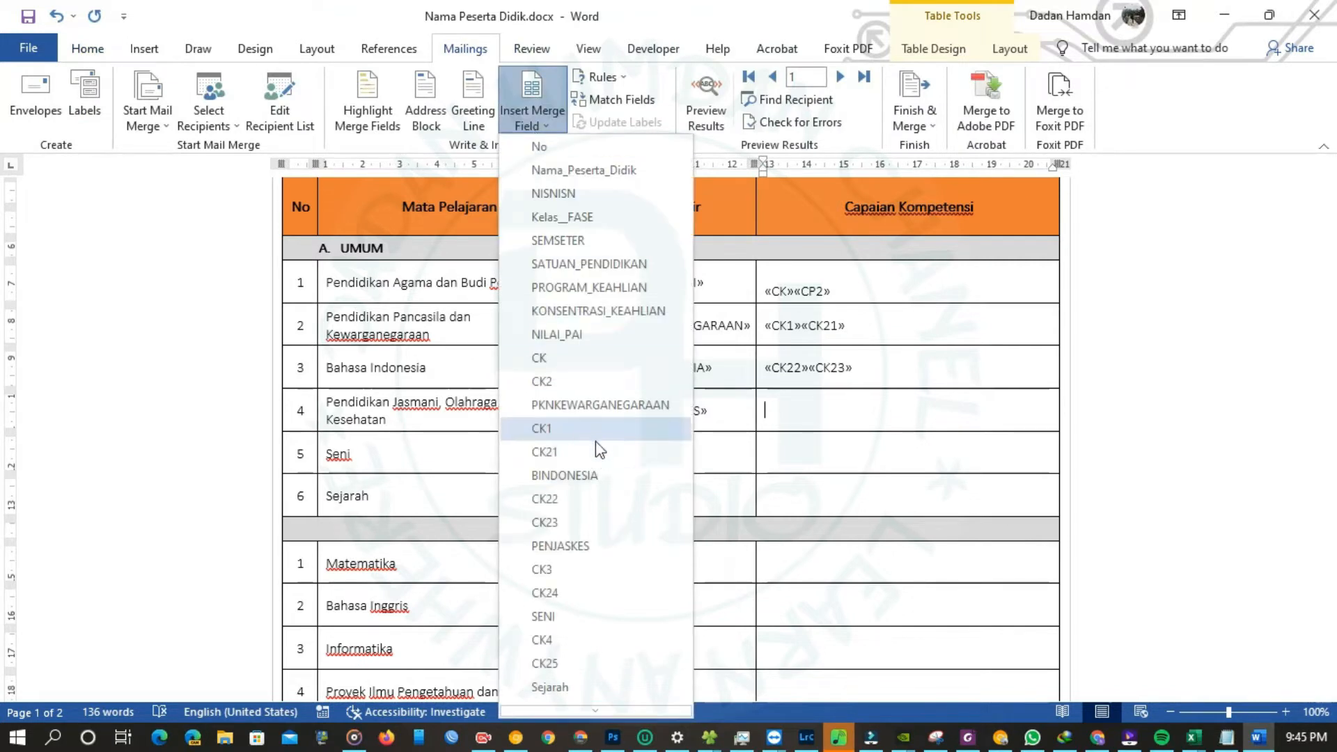
{"action": "left_click", "coordinate": [571, 569]}
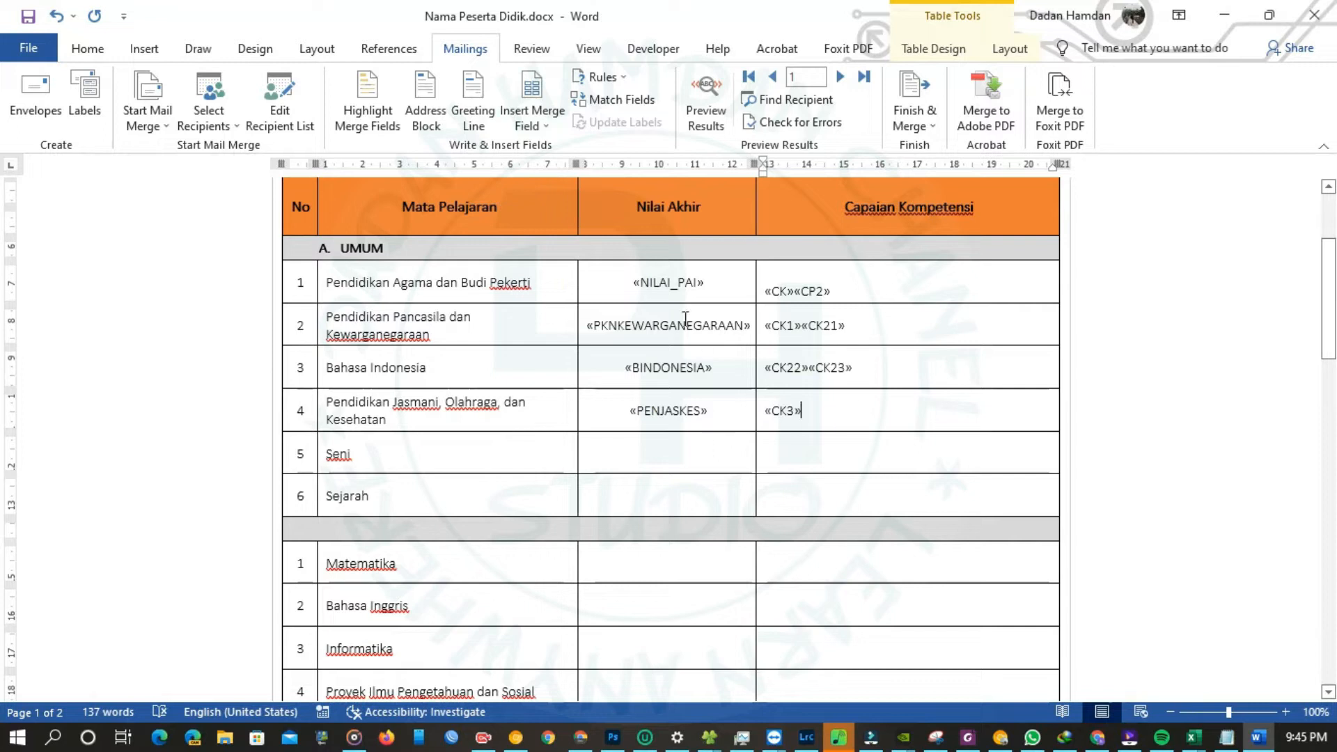
{"action": "left_click", "coordinate": [544, 129]}
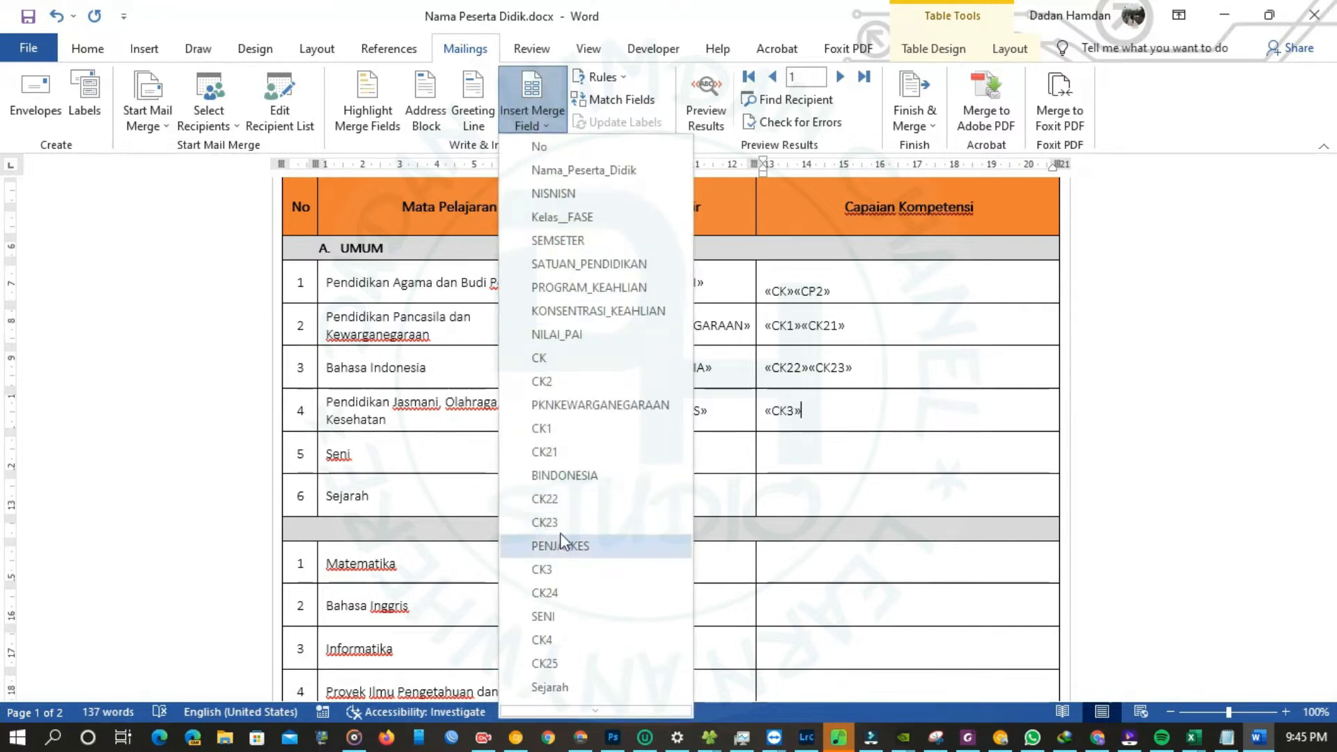
{"action": "left_click", "coordinate": [561, 592]}
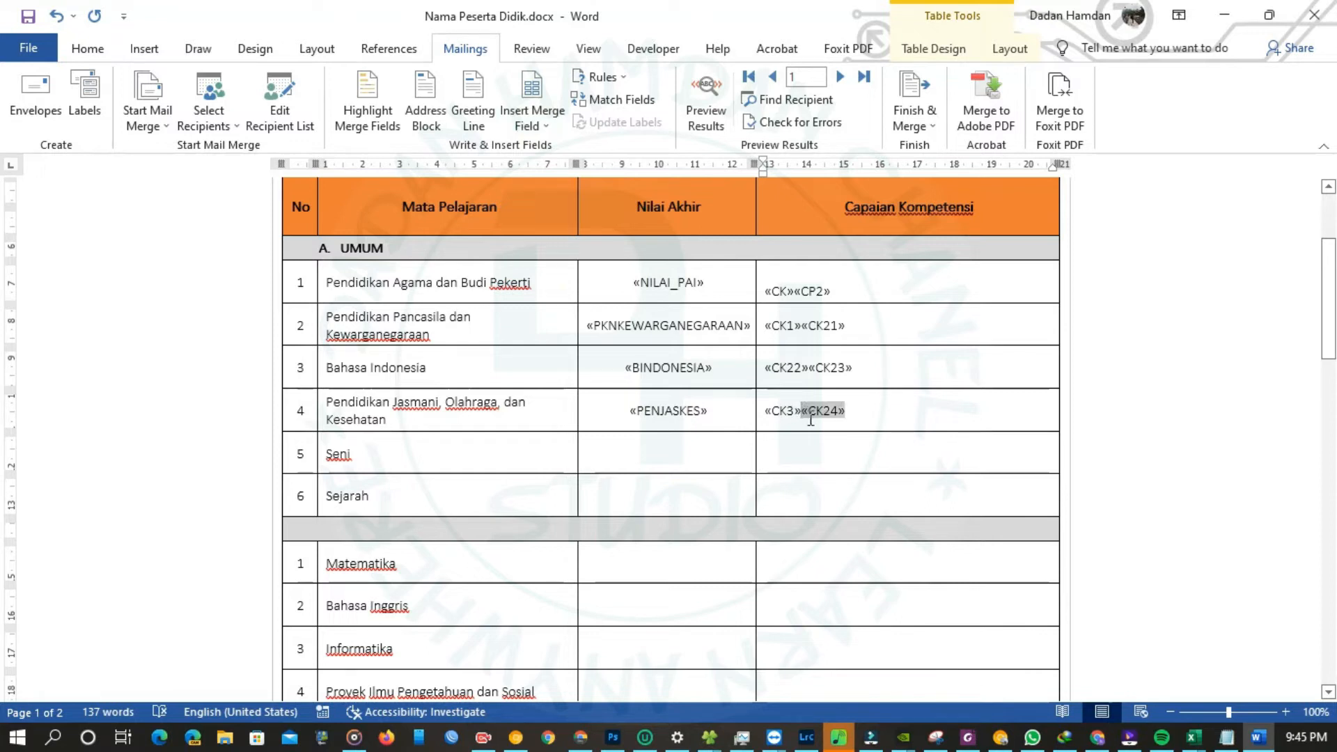
- Move the second merge field onto its own line in the Capaian Kompetensi cells of UMUM rows 1 to 4
{"action": "left_click", "coordinate": [802, 411]}
{"action": "key", "text": "Return"}
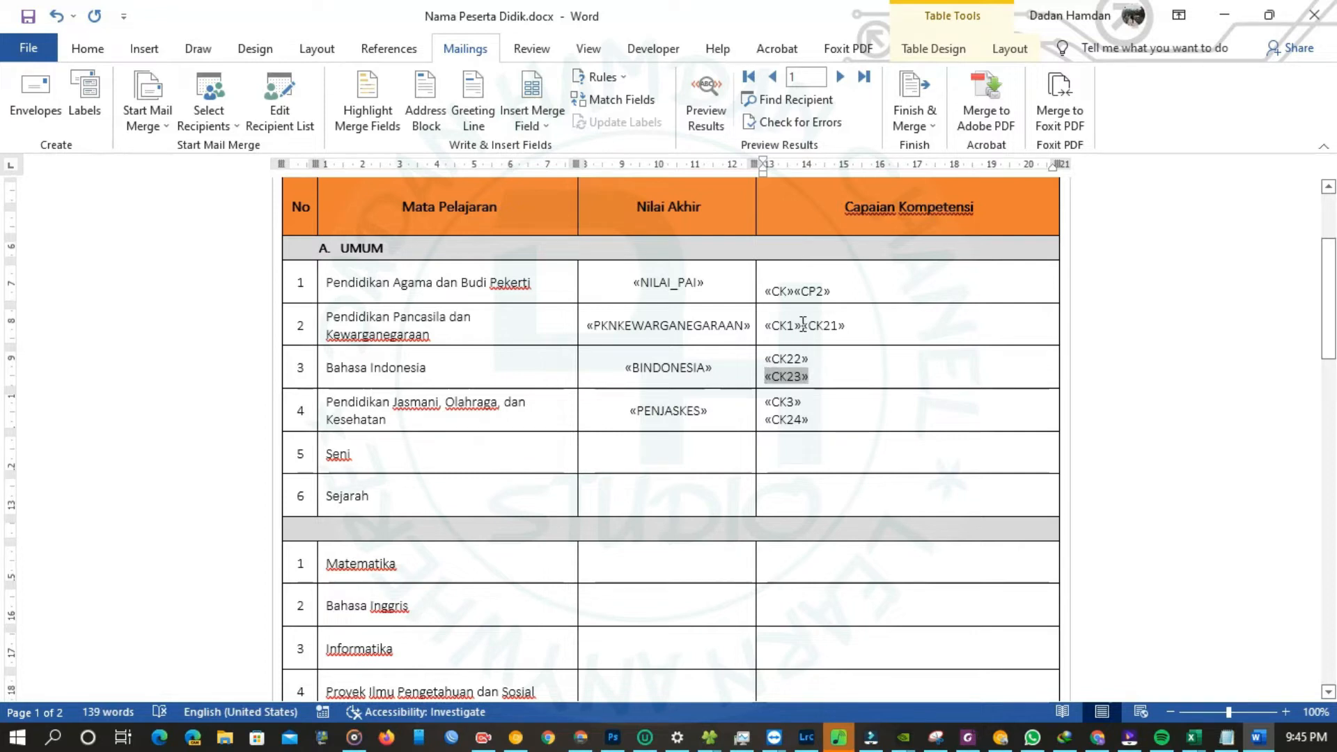
{"action": "left_click", "coordinate": [797, 290]}
{"action": "key", "text": "Return"}
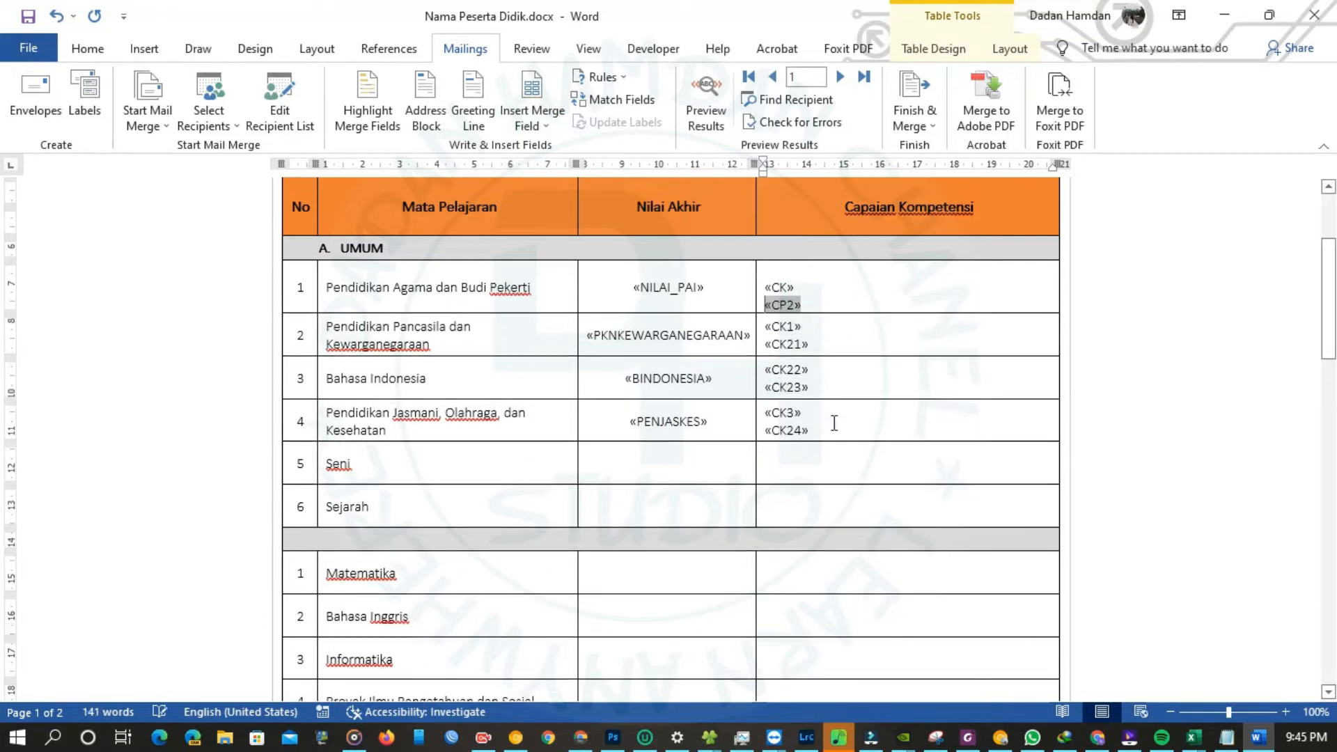
- Insert the SENI and Sejarah merge fields as the Nilai Akhir of the Seni and Sejarah rows
{"action": "left_click", "coordinate": [533, 126]}
{"action": "scroll", "coordinate": [578, 537], "scroll_direction": "down", "scroll_amount": 1}
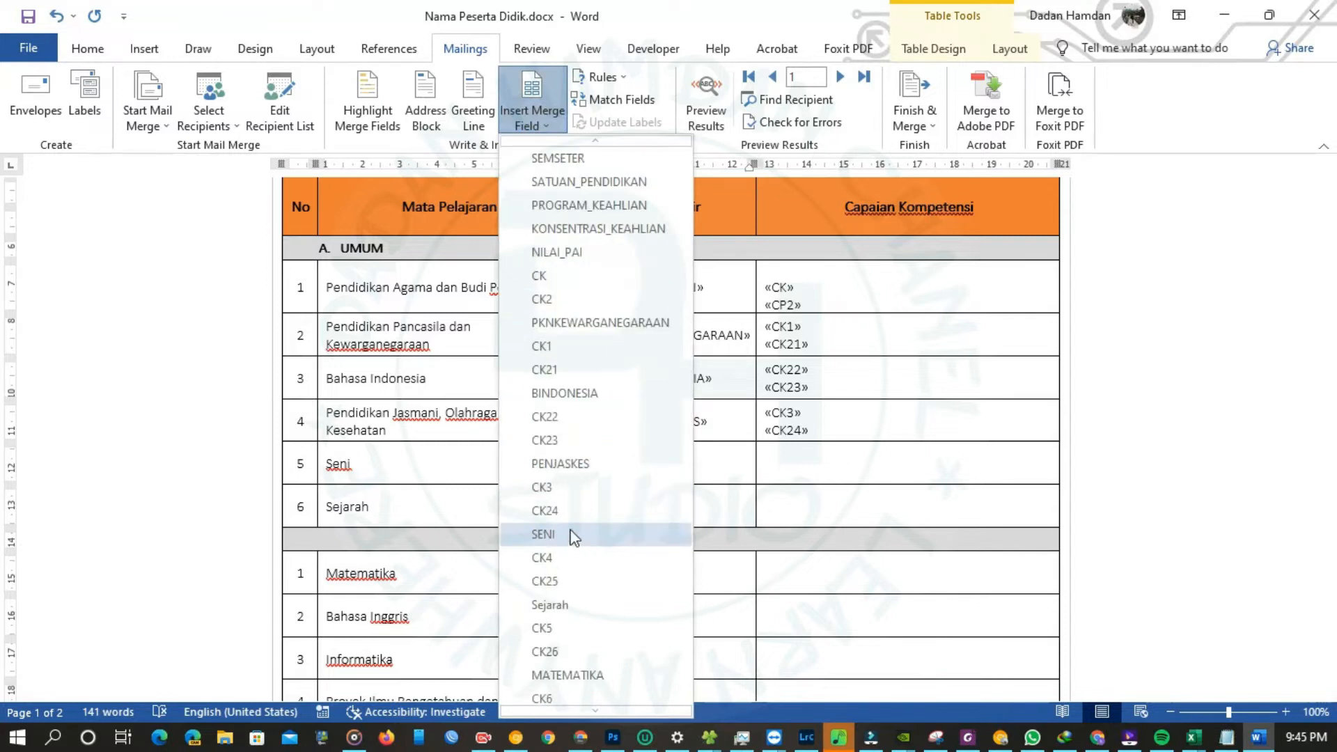
{"action": "left_click", "coordinate": [544, 534]}
{"action": "left_click", "coordinate": [533, 118]}
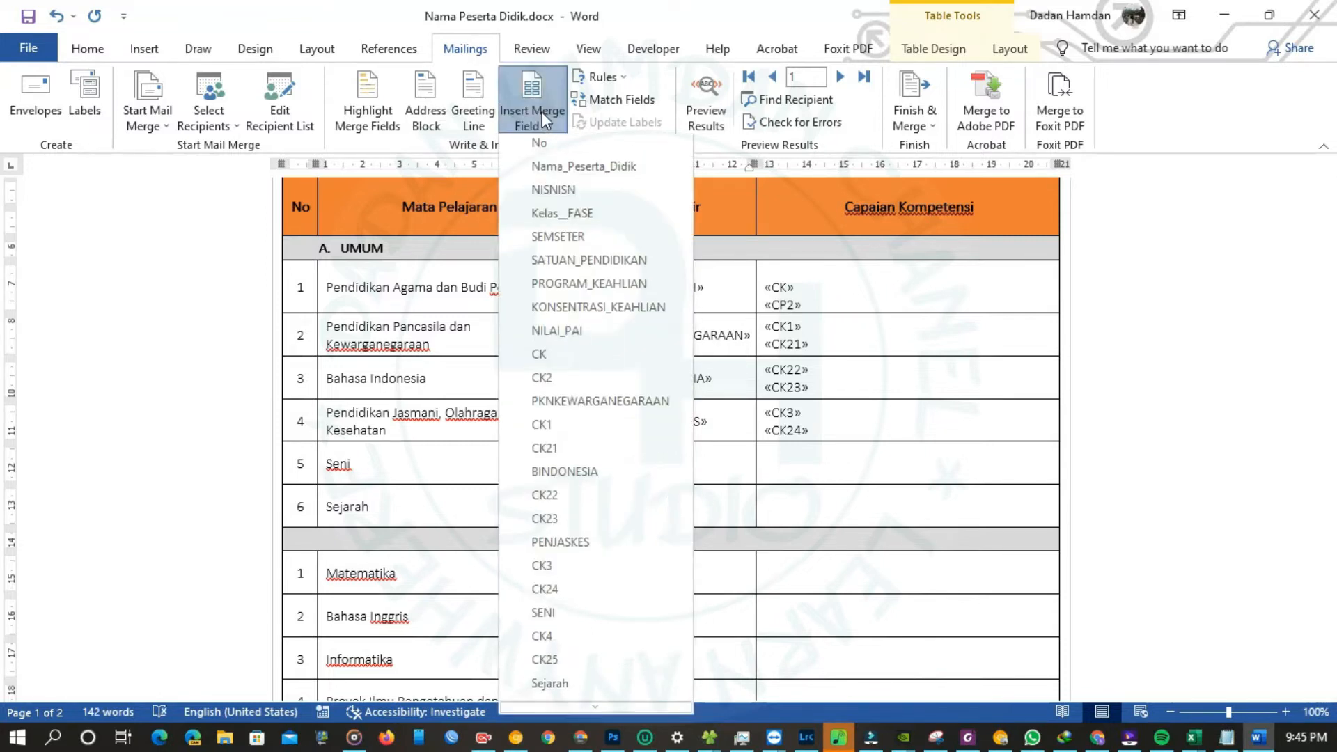
{"action": "scroll", "coordinate": [571, 515], "scroll_direction": "down", "scroll_amount": 2}
{"action": "scroll", "coordinate": [571, 519], "scroll_direction": "down", "scroll_amount": 2}
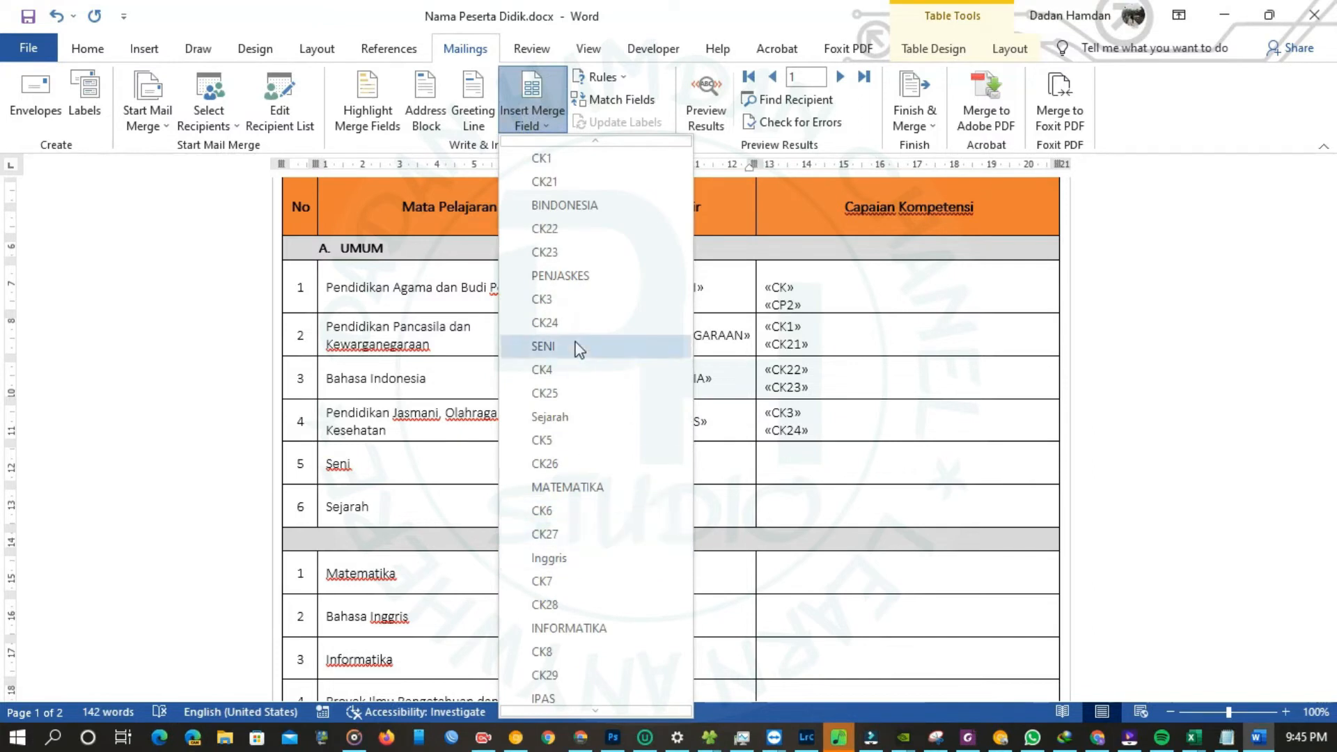
{"action": "left_click", "coordinate": [572, 416]}
- Insert the MATEMATIKA and Inggris merge fields as the Nilai Akhir of the Matematika and Bahasa Inggris rows
{"action": "scroll", "coordinate": [654, 453], "scroll_direction": "down", "scroll_amount": 3}
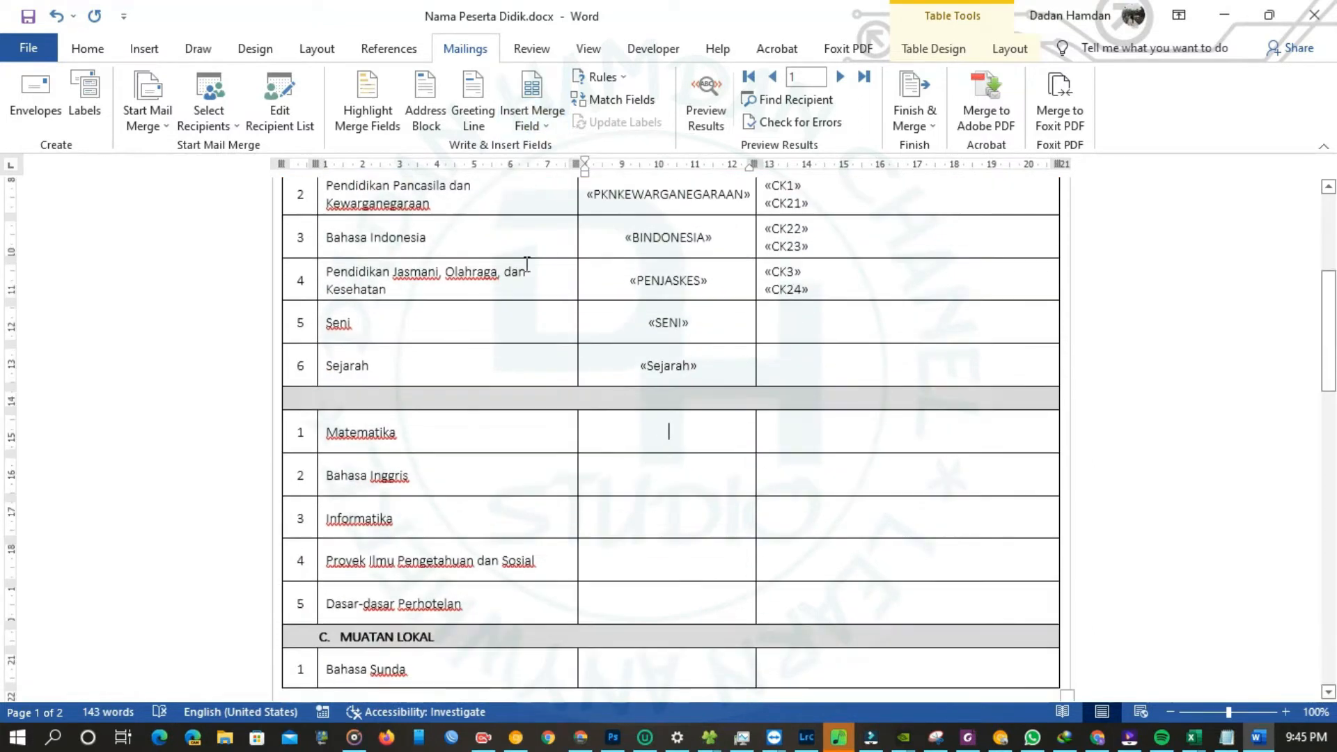
{"action": "left_click", "coordinate": [532, 117]}
{"action": "scroll", "coordinate": [568, 480], "scroll_direction": "down", "scroll_amount": 3}
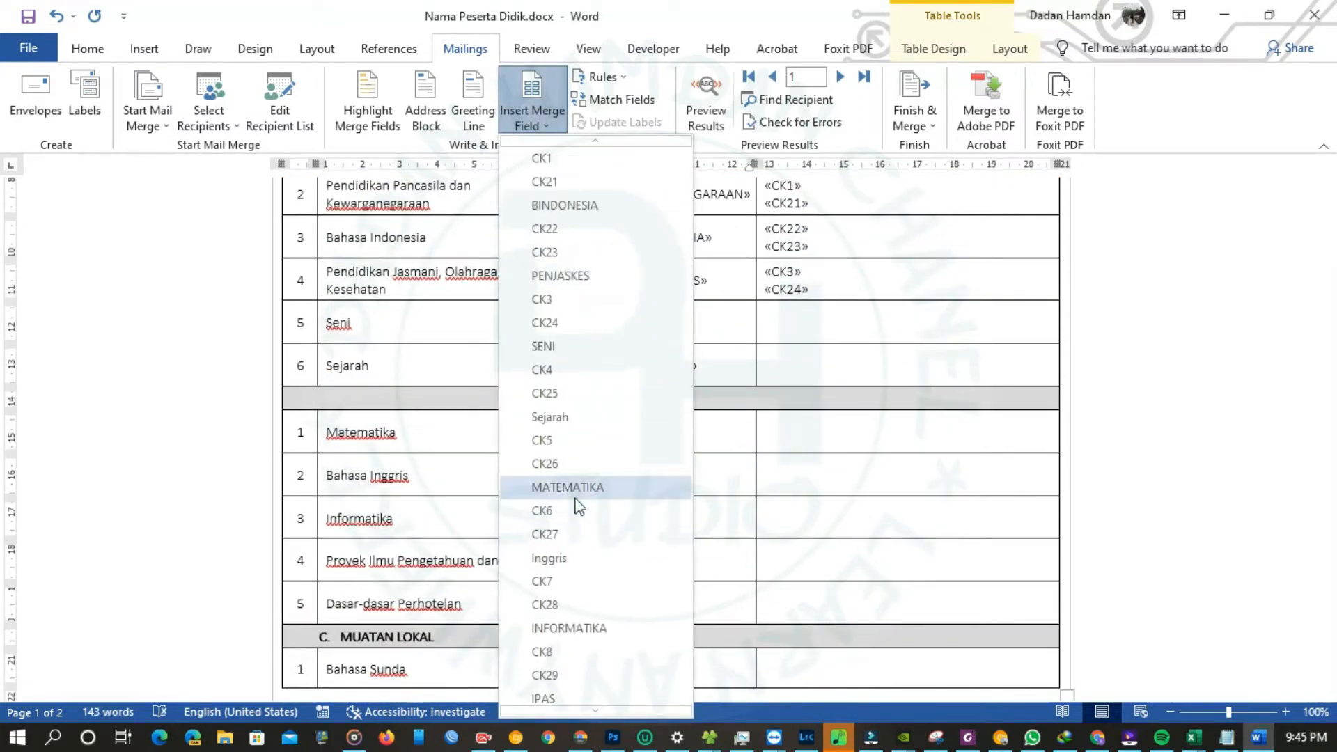
{"action": "left_click", "coordinate": [575, 497]}
{"action": "scroll", "coordinate": [626, 446], "scroll_direction": "down", "scroll_amount": 2}
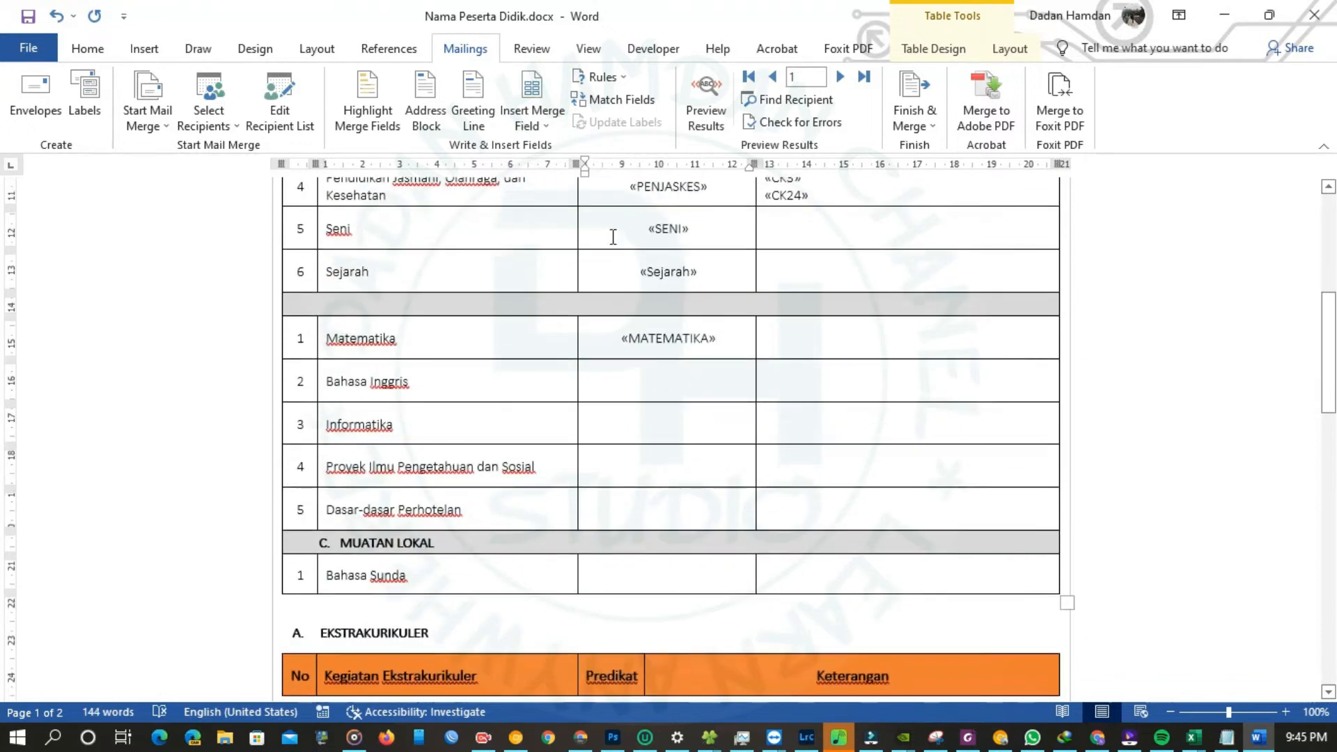
{"action": "left_click", "coordinate": [547, 118]}
{"action": "scroll", "coordinate": [590, 490], "scroll_direction": "down", "scroll_amount": 4}
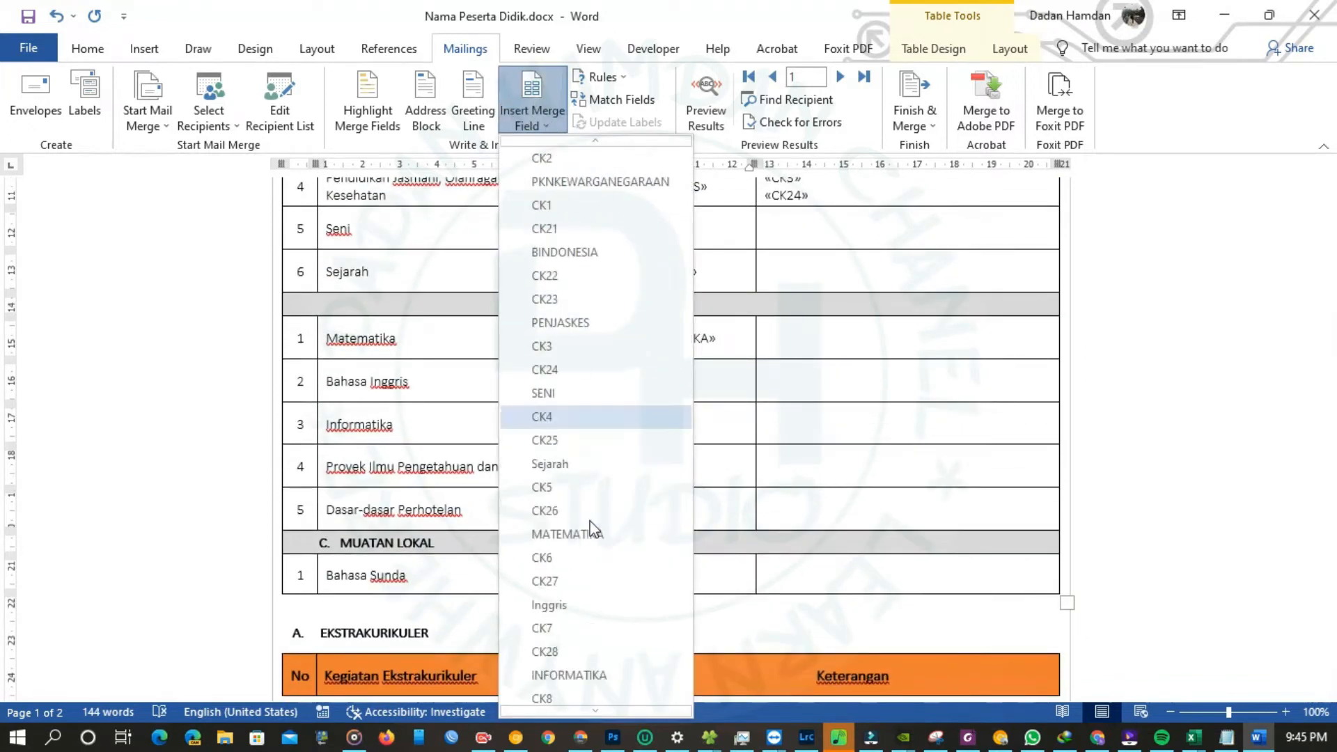
{"action": "scroll", "coordinate": [588, 536], "scroll_direction": "down", "scroll_amount": 2}
{"action": "left_click", "coordinate": [578, 465]}
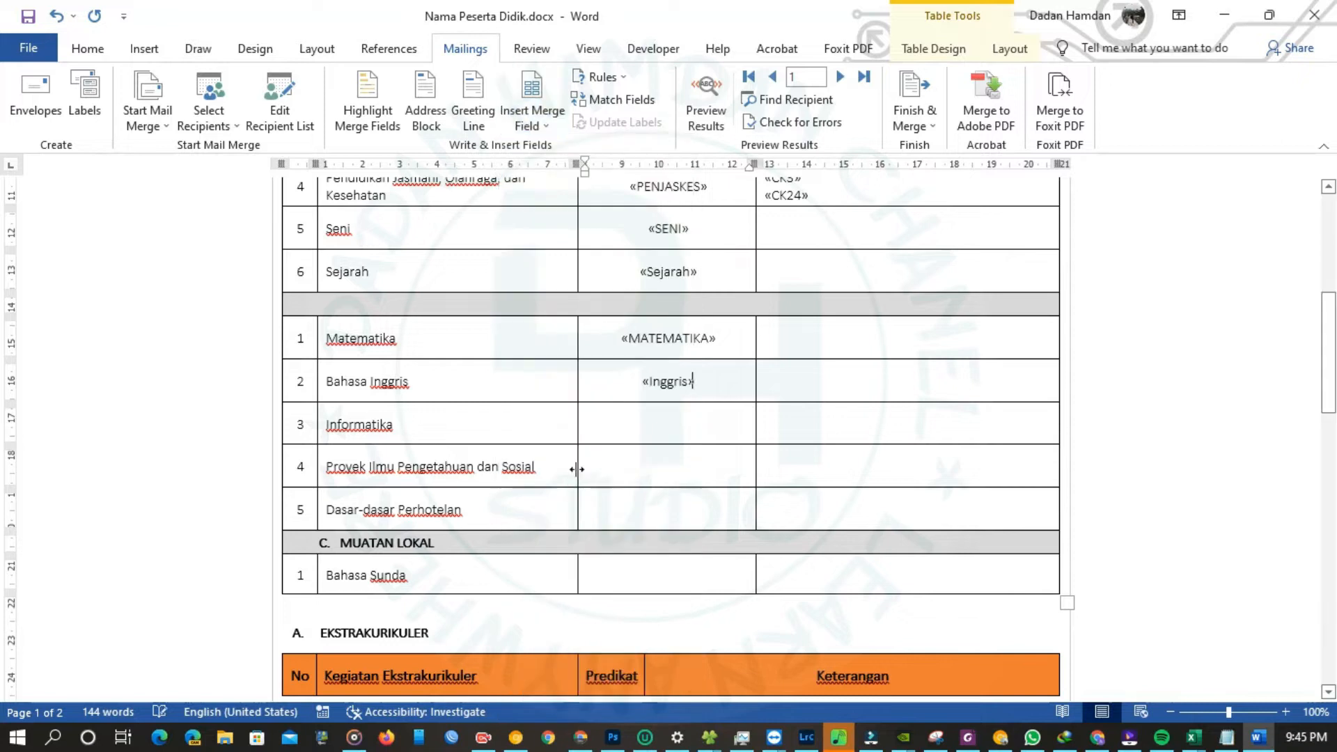
- Insert INFORMATIKA and IPAS as the Nilai Akhir of the Informatika and Proyek Ilmu Pengetahuan dan Sosial rows
{"action": "left_click", "coordinate": [537, 121]}
{"action": "scroll", "coordinate": [651, 448], "scroll_direction": "down", "scroll_amount": 4}
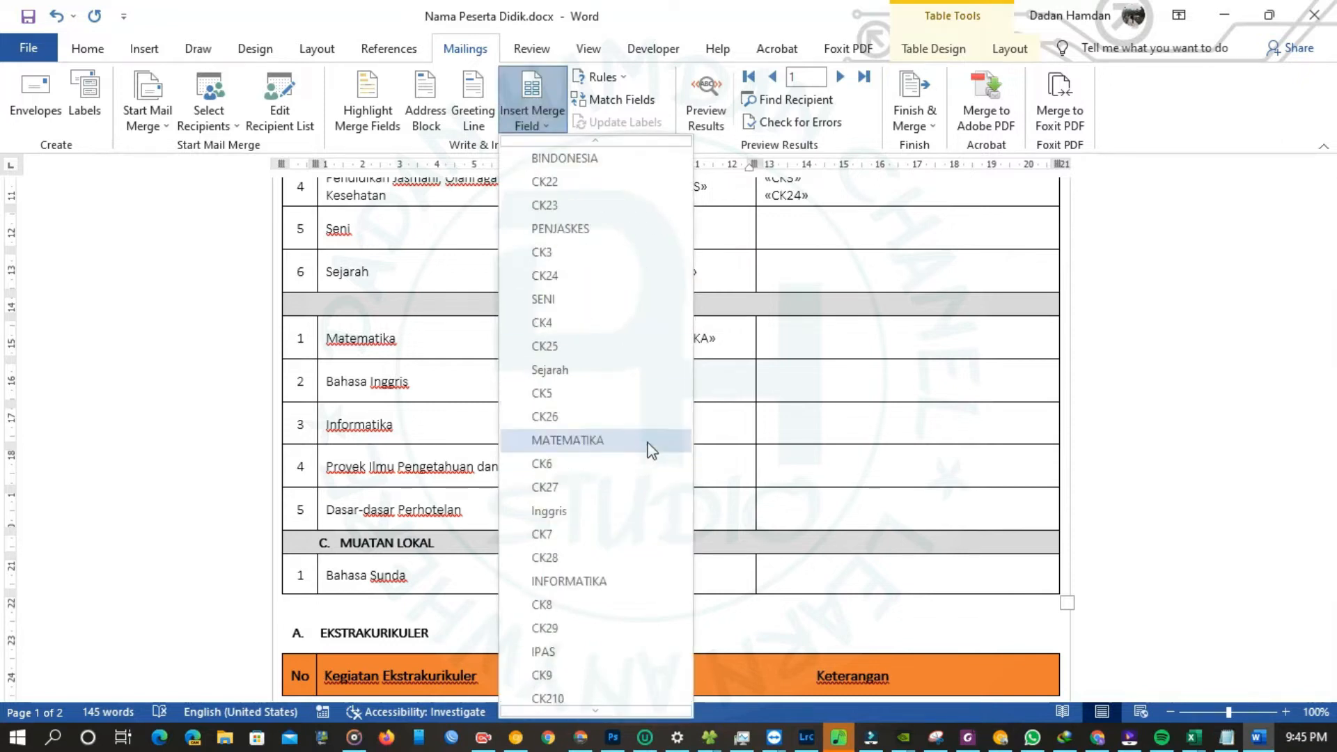
{"action": "left_click", "coordinate": [593, 575]}
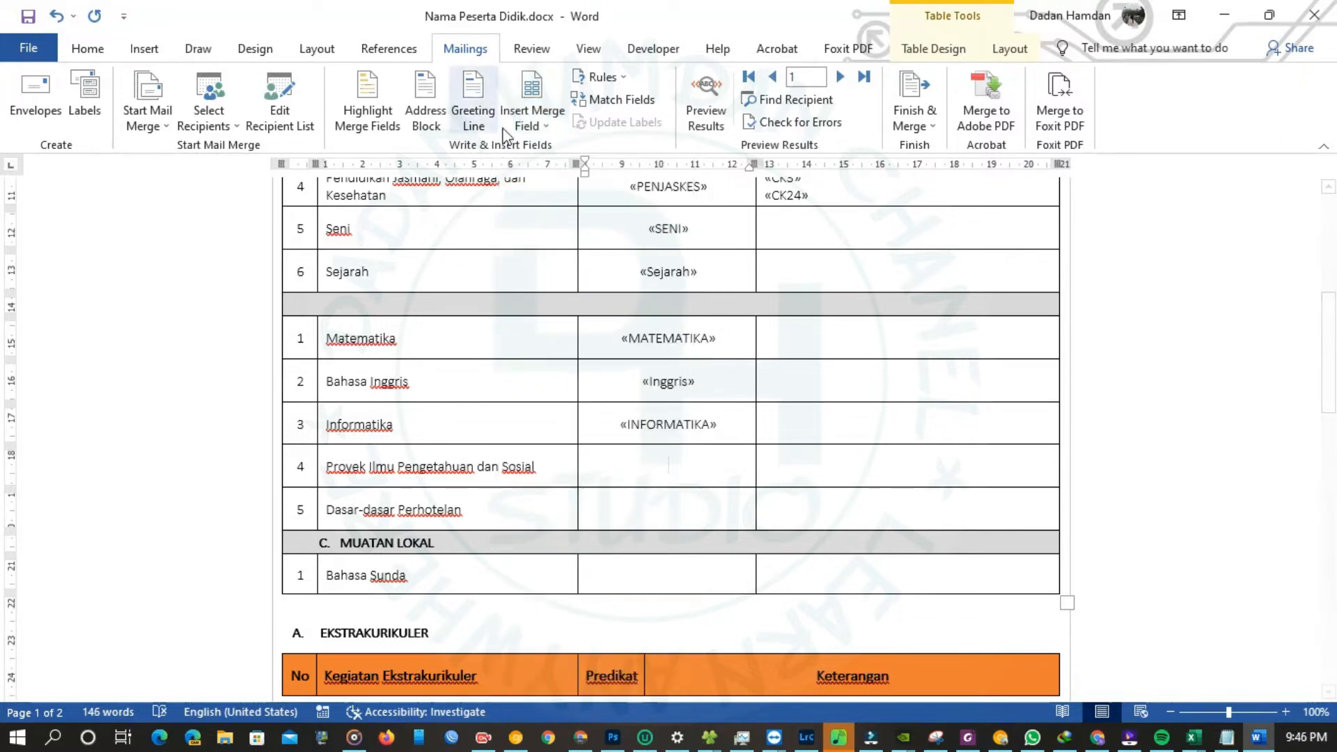
{"action": "left_click", "coordinate": [532, 117]}
{"action": "scroll", "coordinate": [619, 515], "scroll_direction": "down", "scroll_amount": 3}
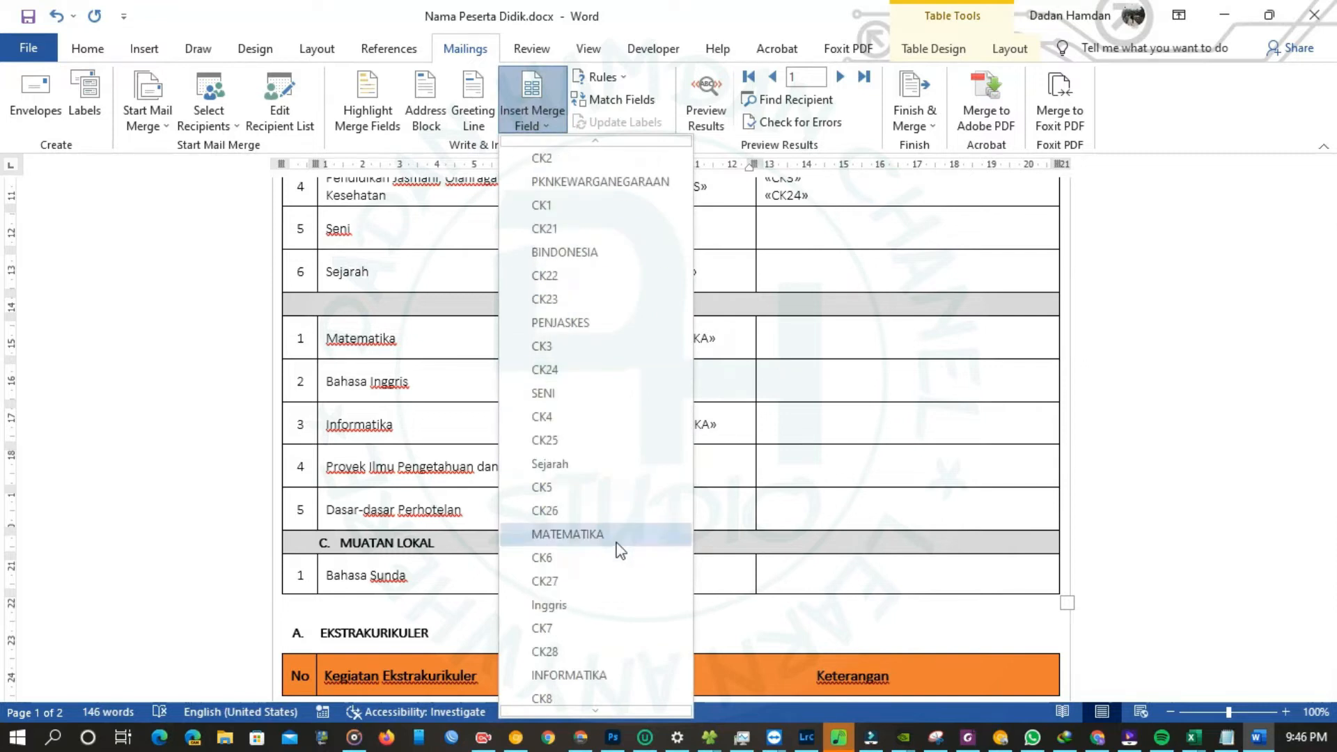
{"action": "scroll", "coordinate": [616, 551], "scroll_direction": "down", "scroll_amount": 5}
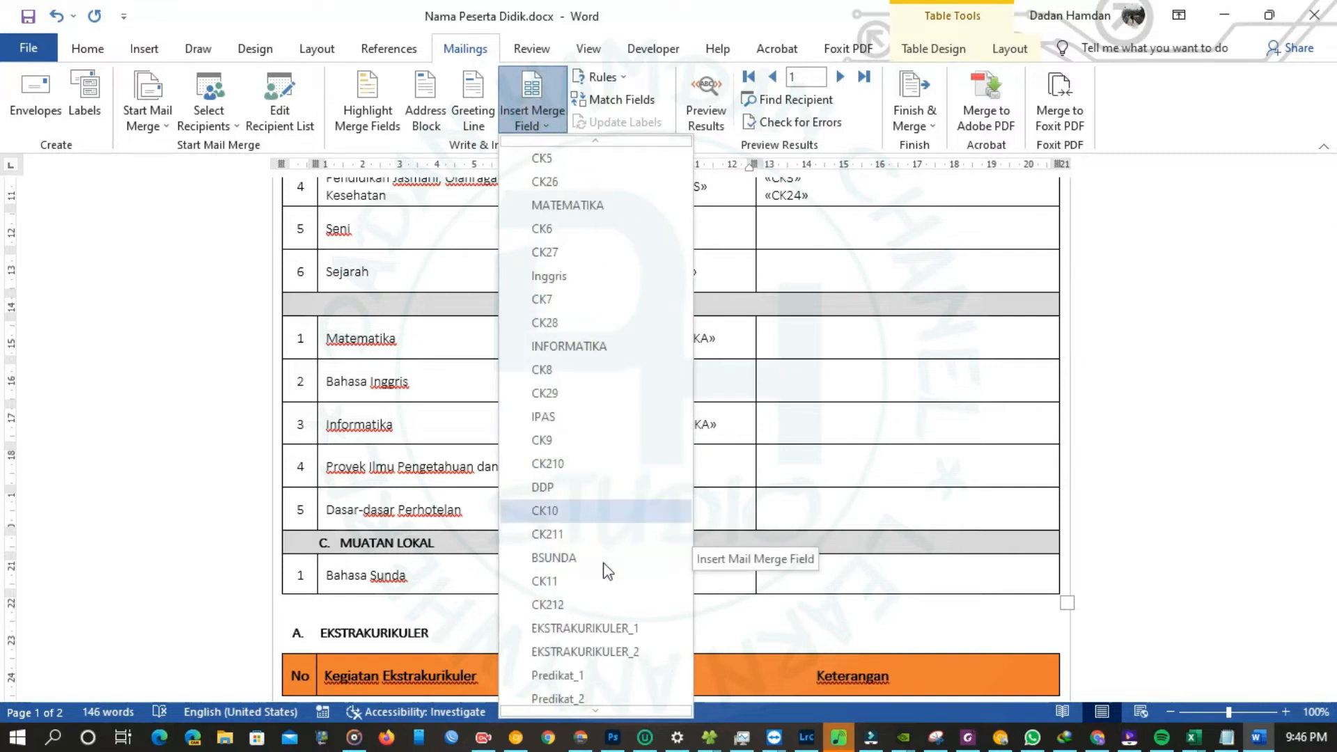
{"action": "left_click", "coordinate": [555, 418]}
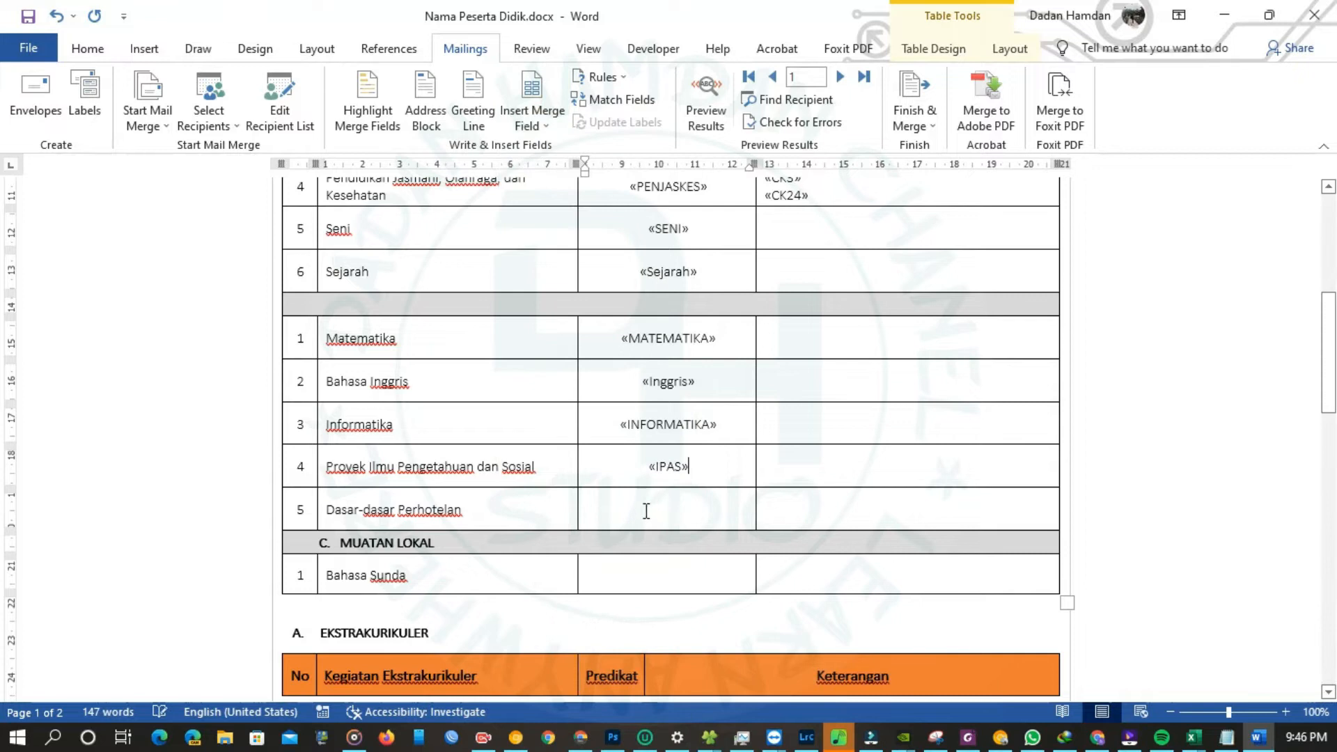
- Insert the DDP and BSUNDA merge fields as the Nilai Akhir of the Dasar-dasar Perhotelan and Bahasa Sunda rows
{"action": "left_click", "coordinate": [532, 105]}
{"action": "scroll", "coordinate": [613, 487], "scroll_direction": "down", "scroll_amount": 10}
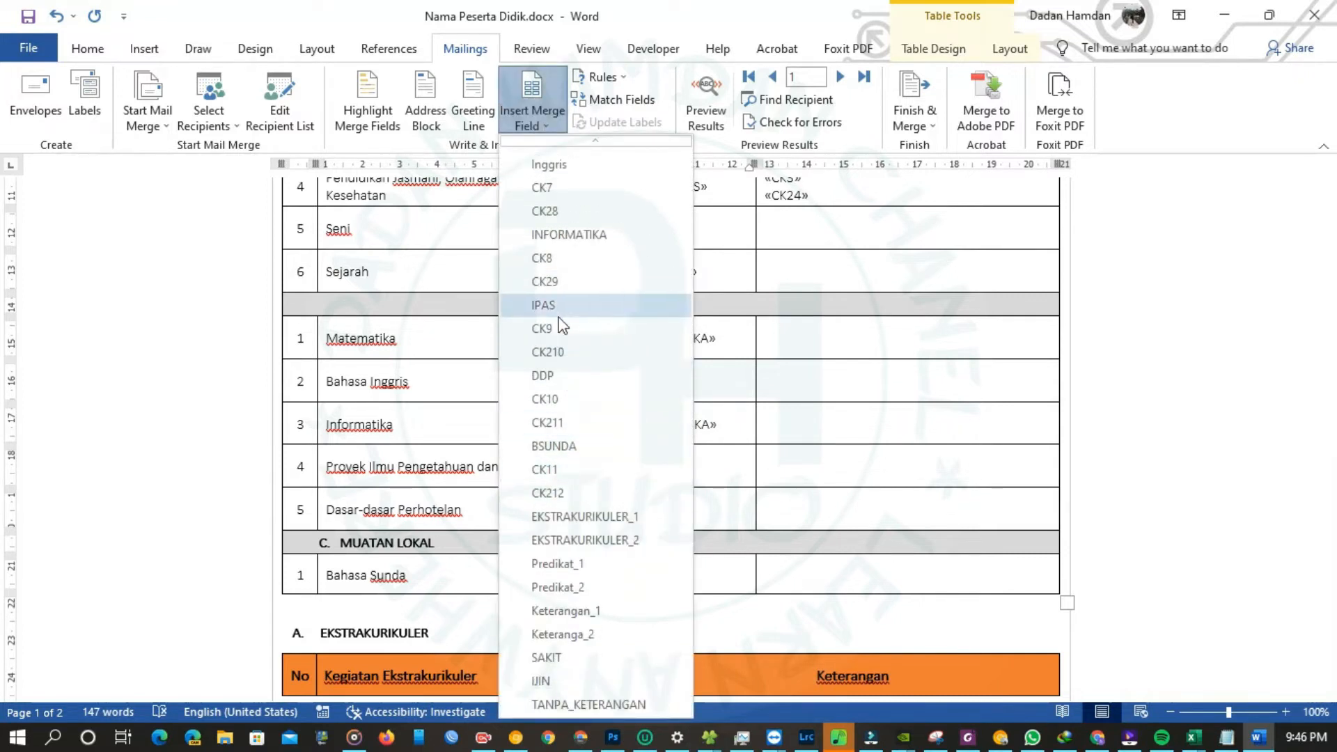
{"action": "left_click", "coordinate": [567, 378]}
{"action": "scroll", "coordinate": [660, 403], "scroll_direction": "down", "scroll_amount": 3}
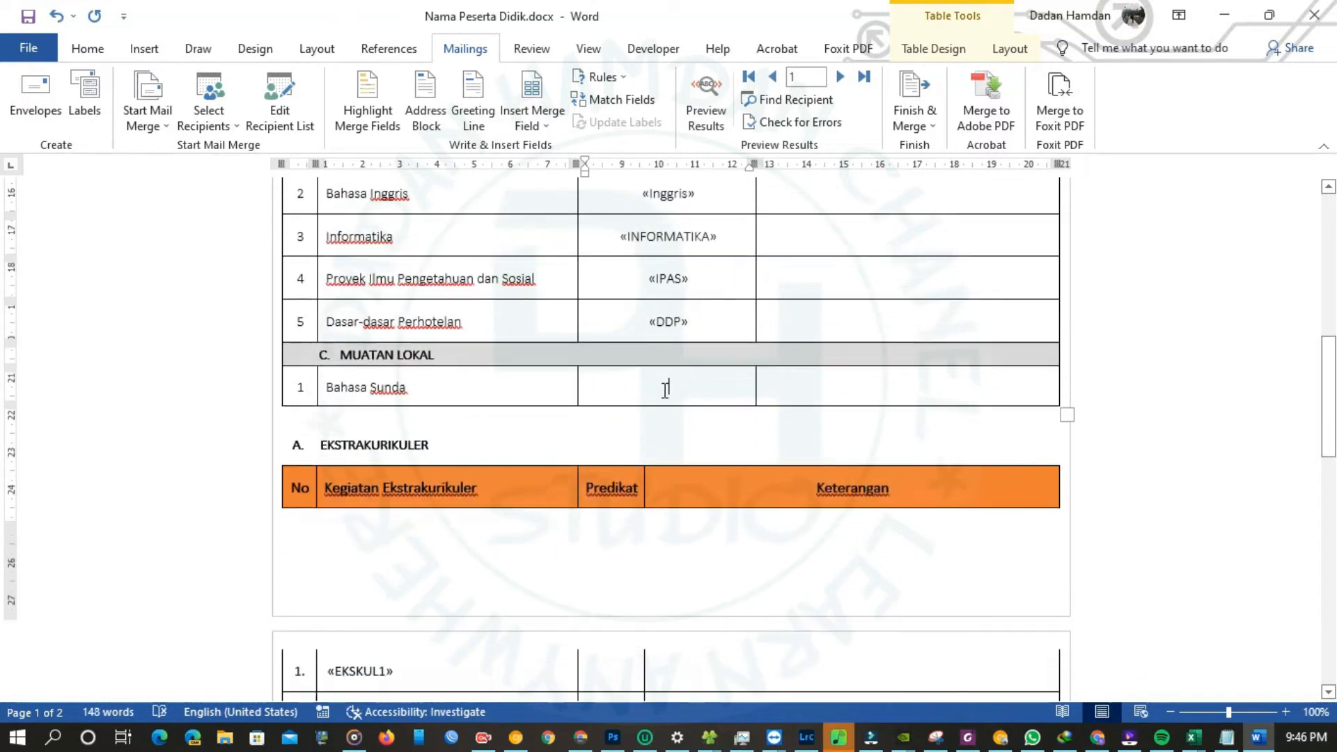
{"action": "left_click", "coordinate": [532, 110]}
{"action": "scroll", "coordinate": [588, 442], "scroll_direction": "down", "scroll_amount": 8}
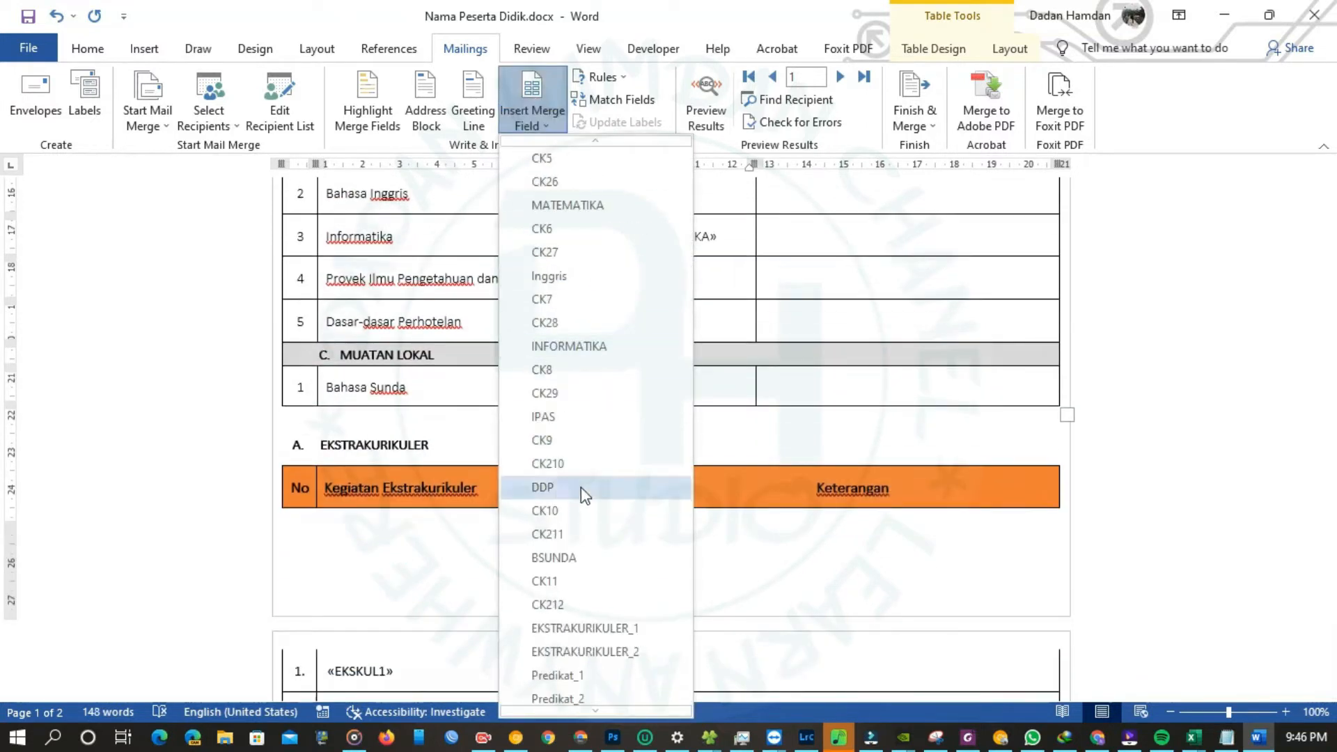
{"action": "left_click", "coordinate": [571, 557]}
- Insert the CK4 and CK25 merge fields on separate lines as the Capaian Kompetensi of the Seni row
{"action": "scroll", "coordinate": [878, 388], "scroll_direction": "up", "scroll_amount": 7}
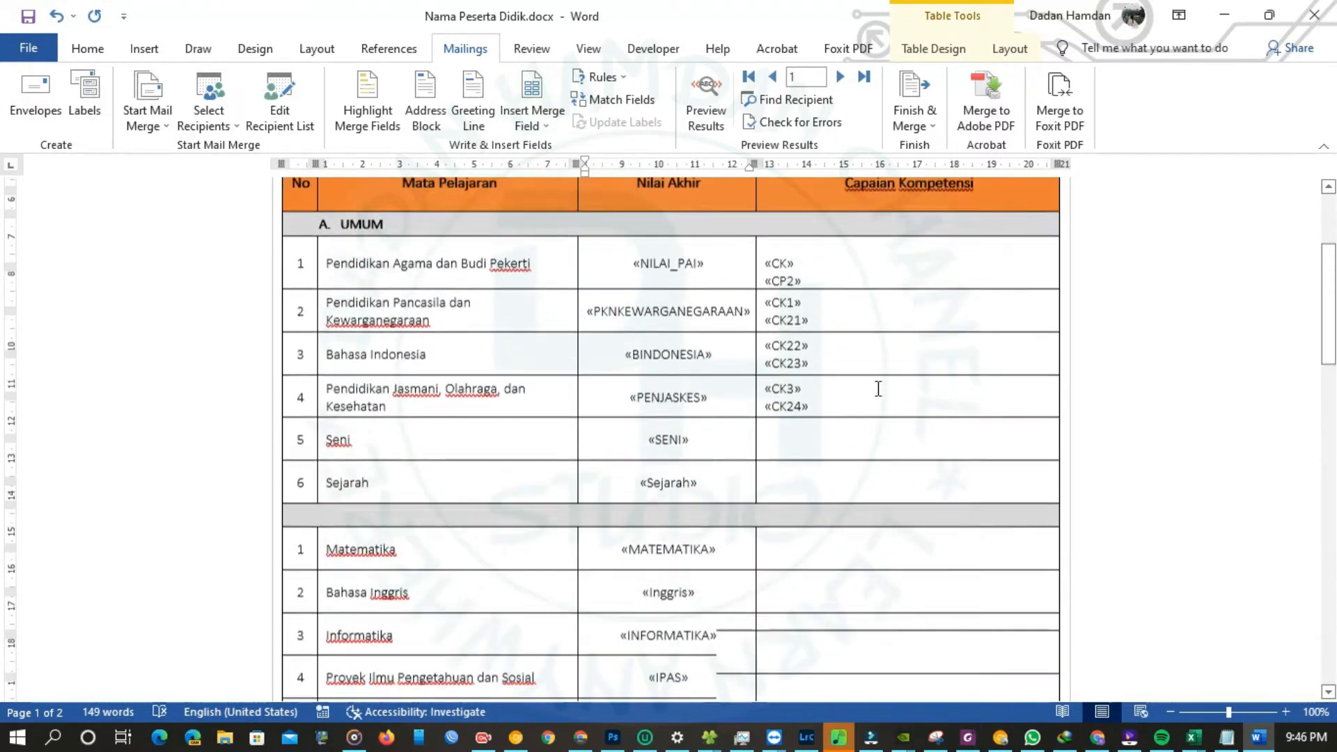
{"action": "scroll", "coordinate": [878, 388], "scroll_direction": "down", "scroll_amount": 2}
{"action": "scroll", "coordinate": [811, 369], "scroll_direction": "up", "scroll_amount": 3}
{"action": "scroll", "coordinate": [812, 369], "scroll_direction": "down", "scroll_amount": 2}
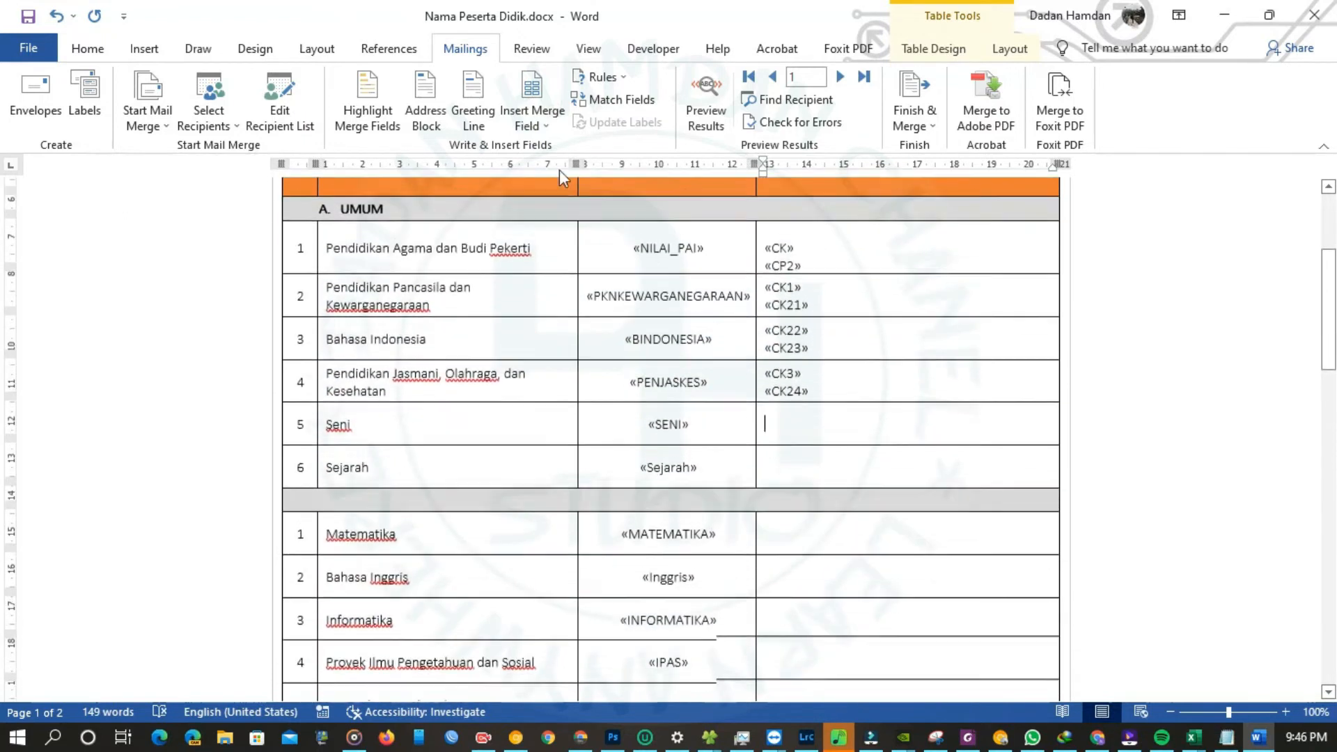
{"action": "left_click", "coordinate": [532, 108]}
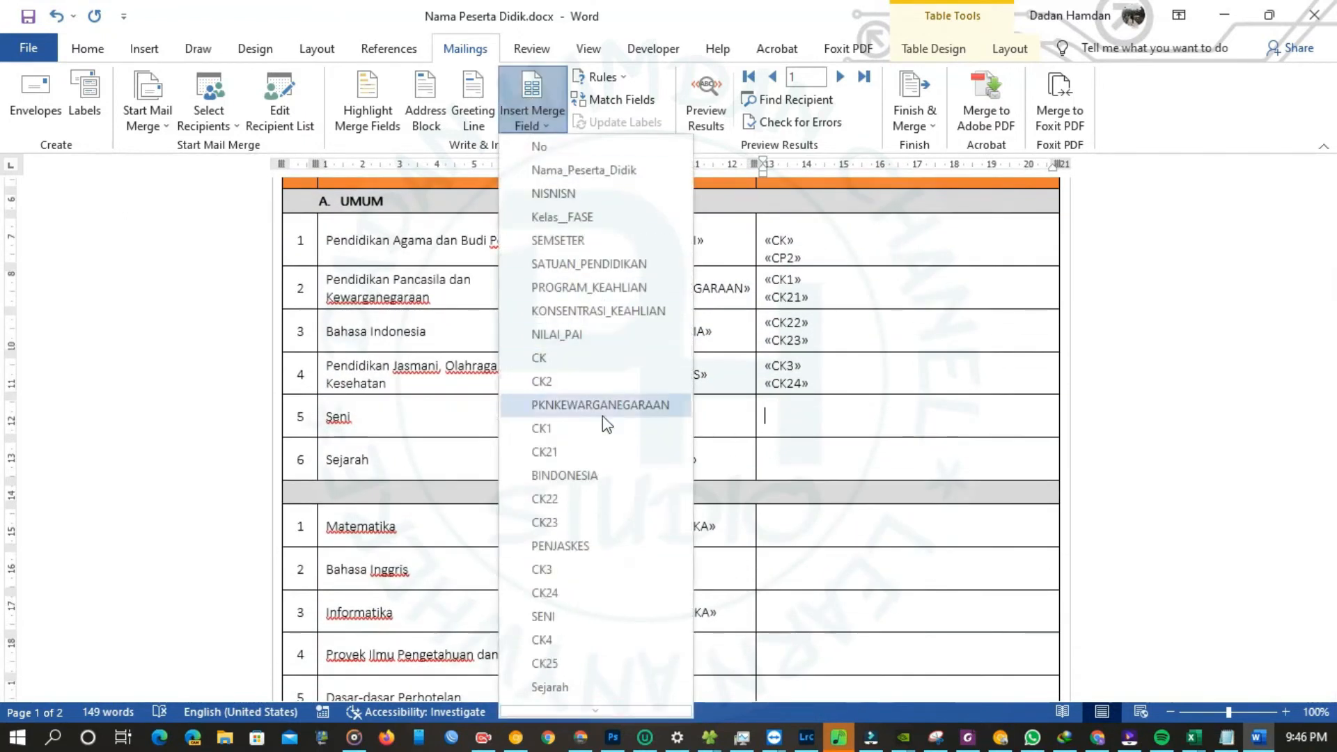
{"action": "scroll", "coordinate": [606, 466], "scroll_direction": "down", "scroll_amount": 3}
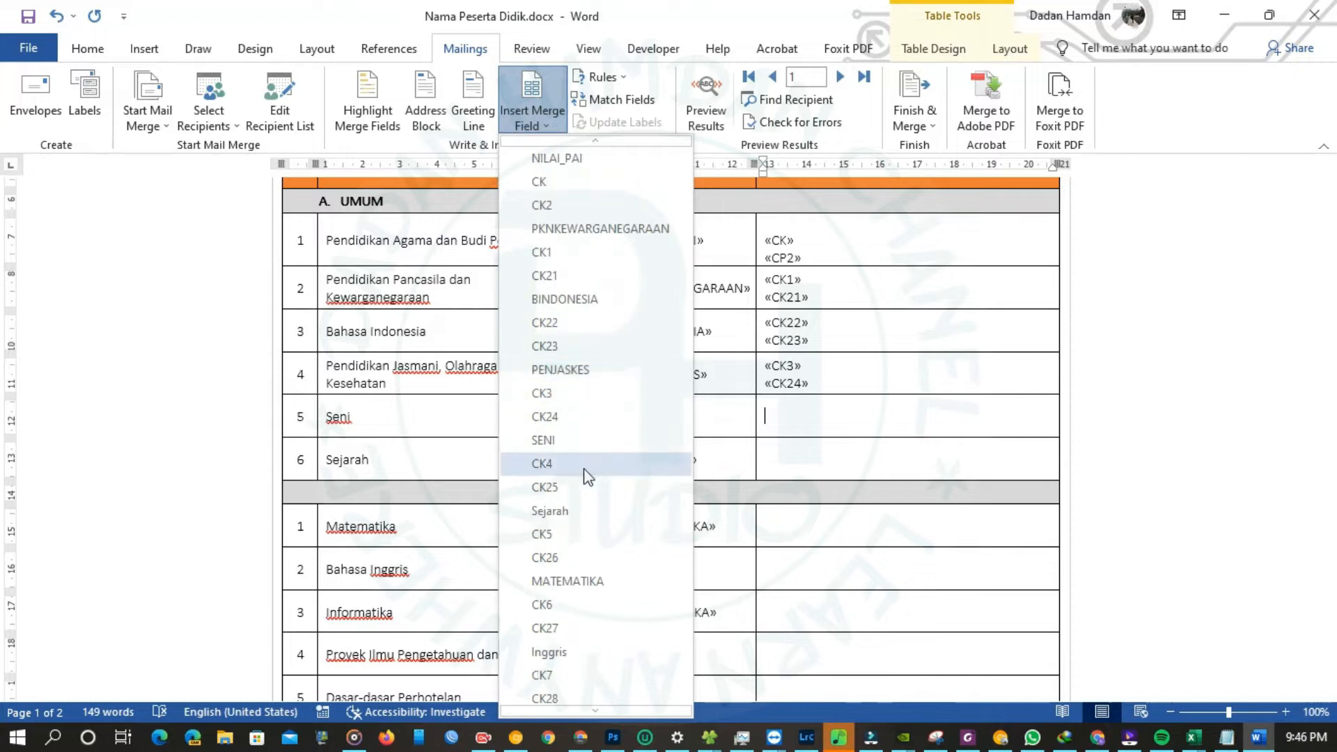
{"action": "left_click", "coordinate": [564, 468]}
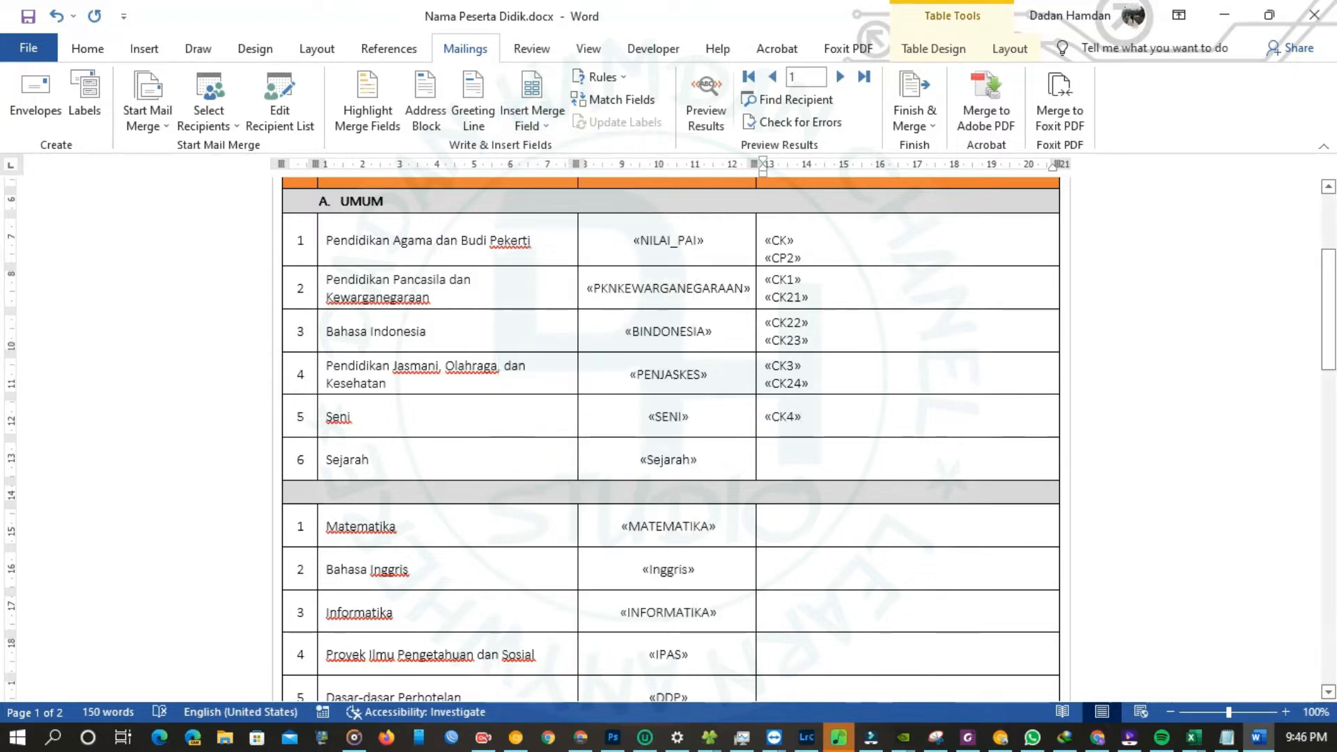
{"action": "key", "text": "Return"}
{"action": "left_click", "coordinate": [536, 117]}
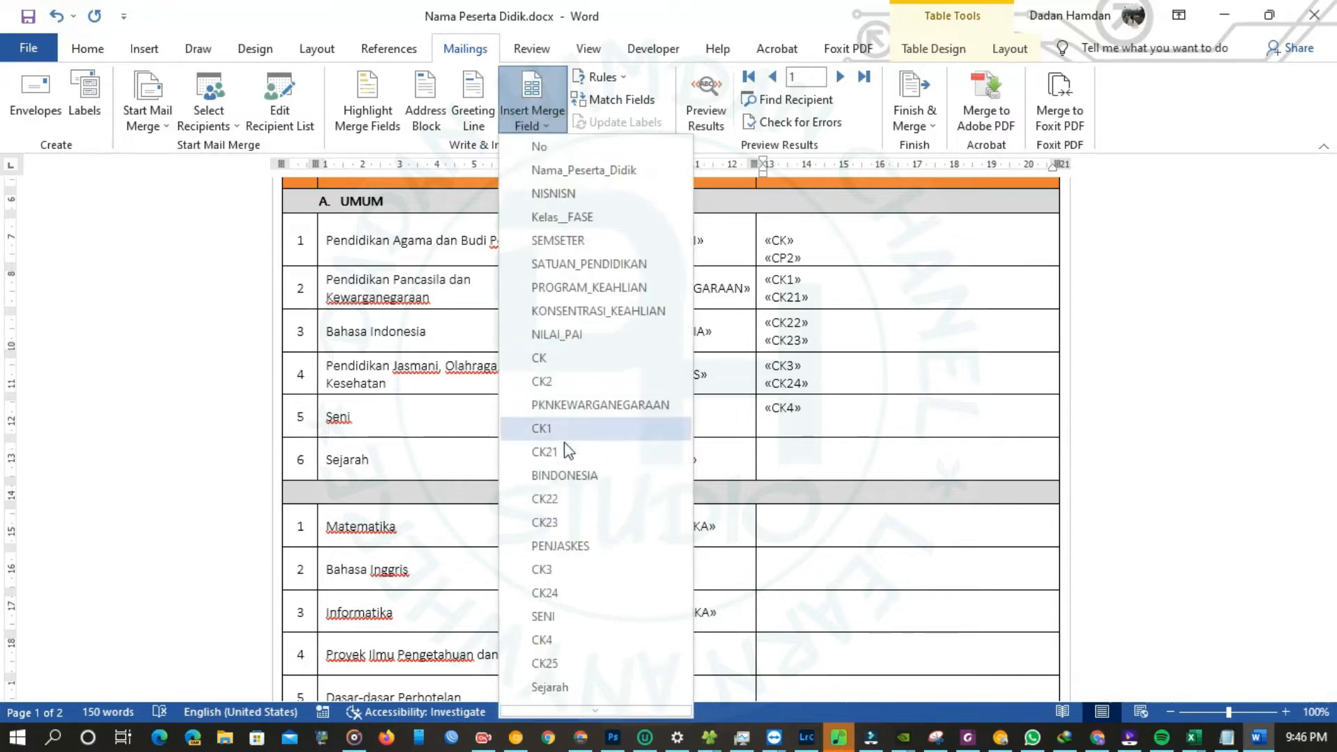
{"action": "scroll", "coordinate": [576, 537], "scroll_direction": "down", "scroll_amount": 1}
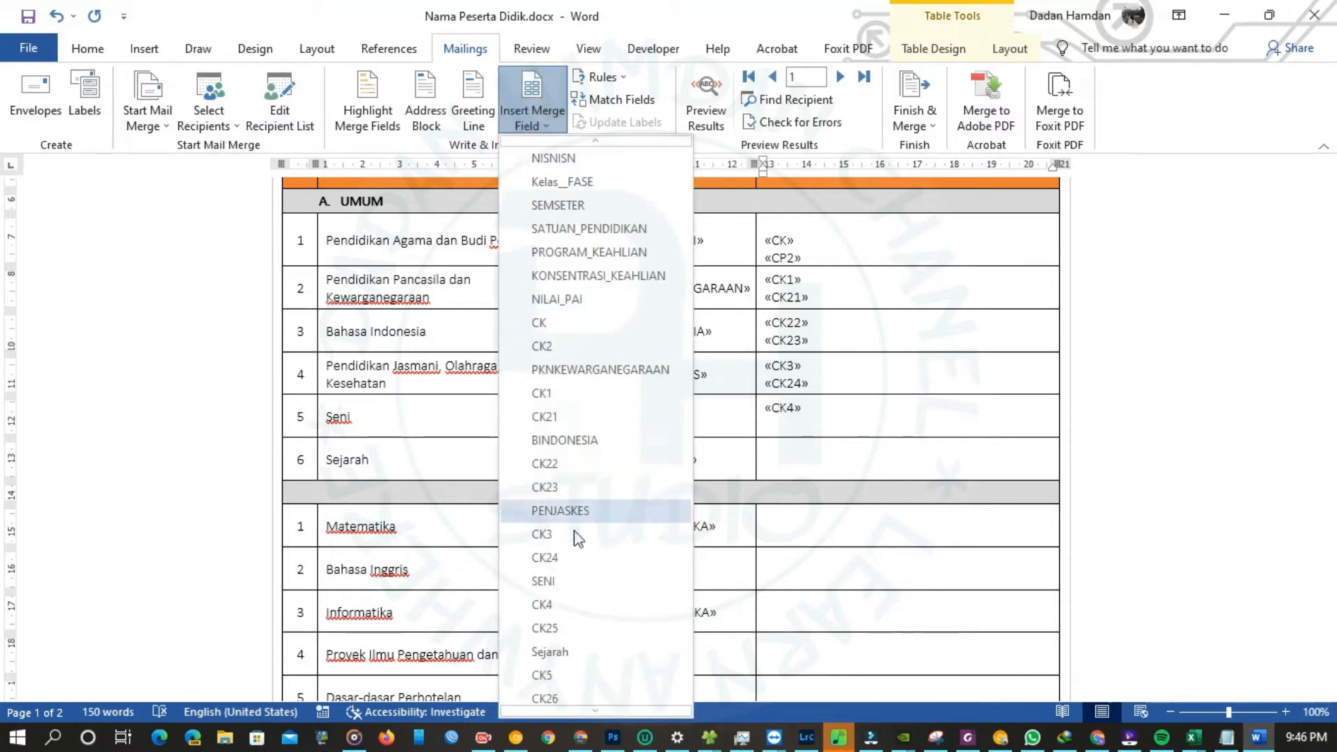
{"action": "left_click", "coordinate": [558, 629]}
- Insert the CK5 and CK26 merge fields on separate lines as the Capaian Kompetensi of the Sejarah row
{"action": "left_click", "coordinate": [532, 111]}
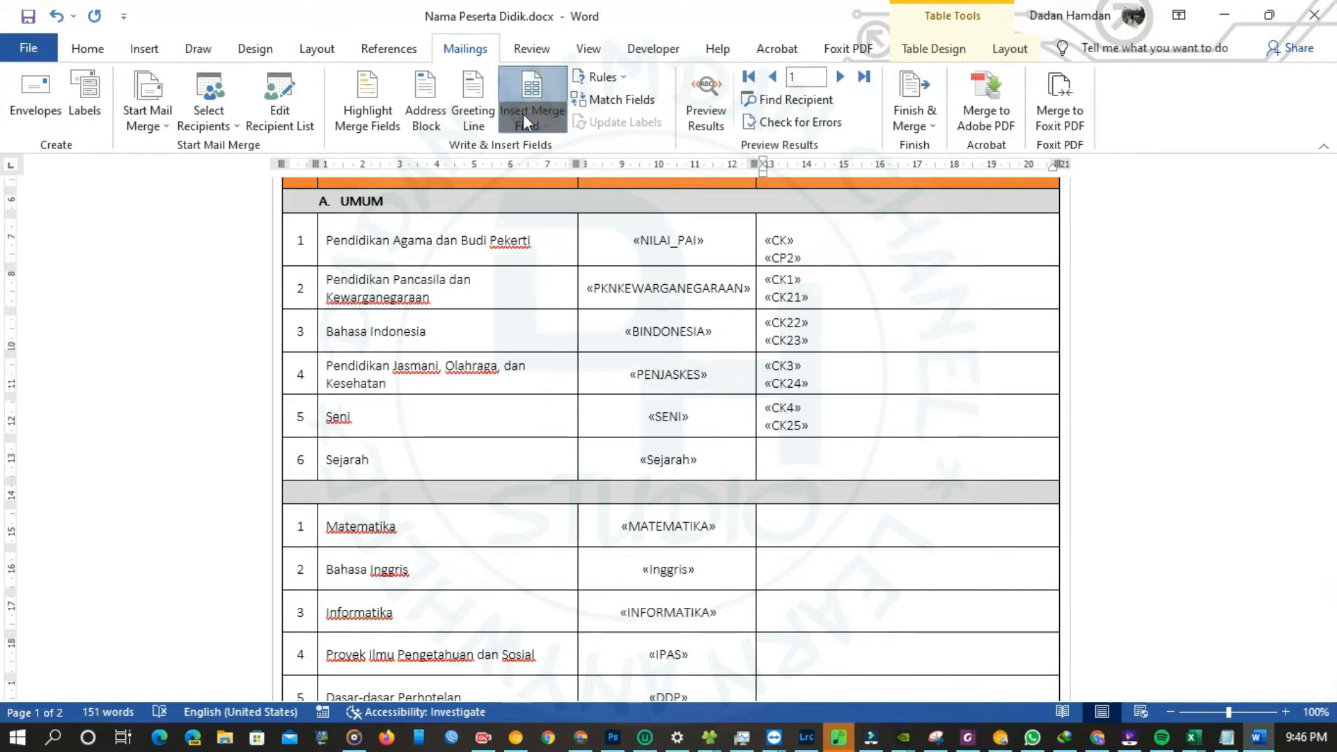
{"action": "left_click", "coordinate": [573, 536]}
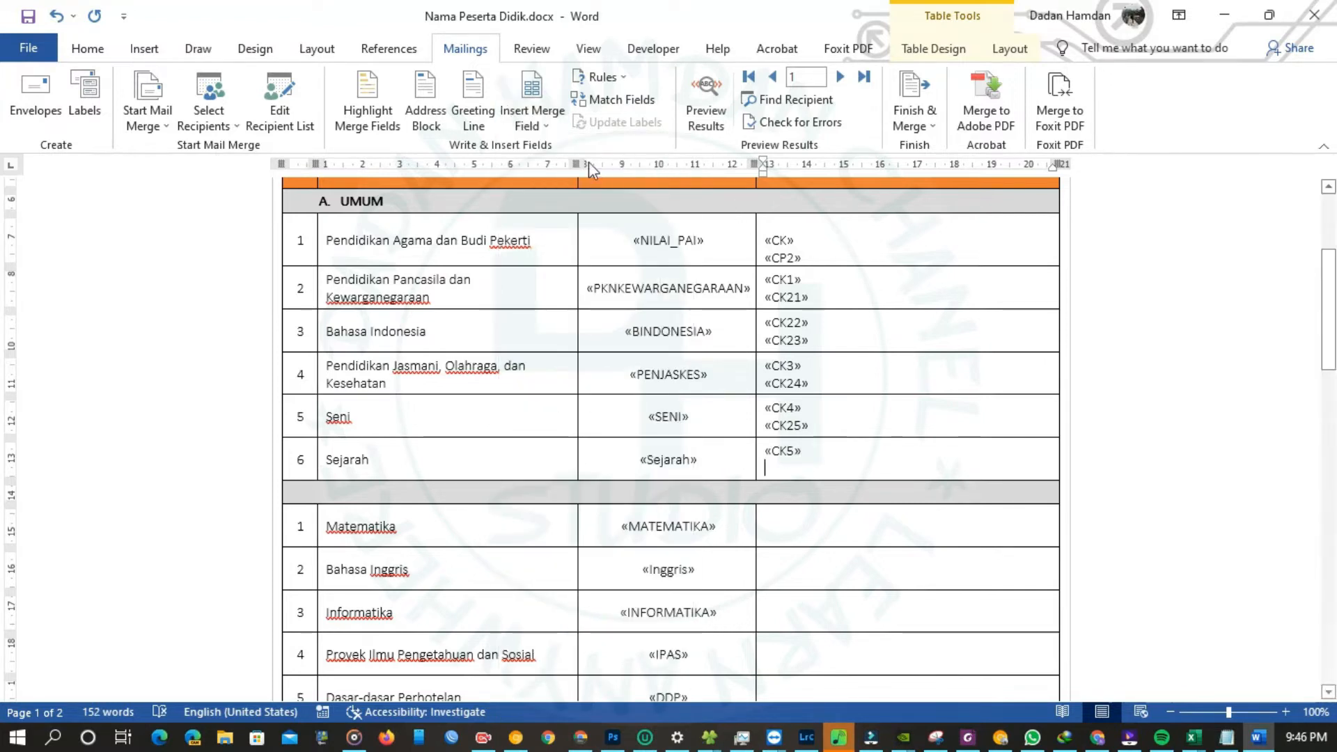
{"action": "left_click", "coordinate": [532, 112]}
{"action": "scroll", "coordinate": [562, 613], "scroll_direction": "down", "scroll_amount": 1}
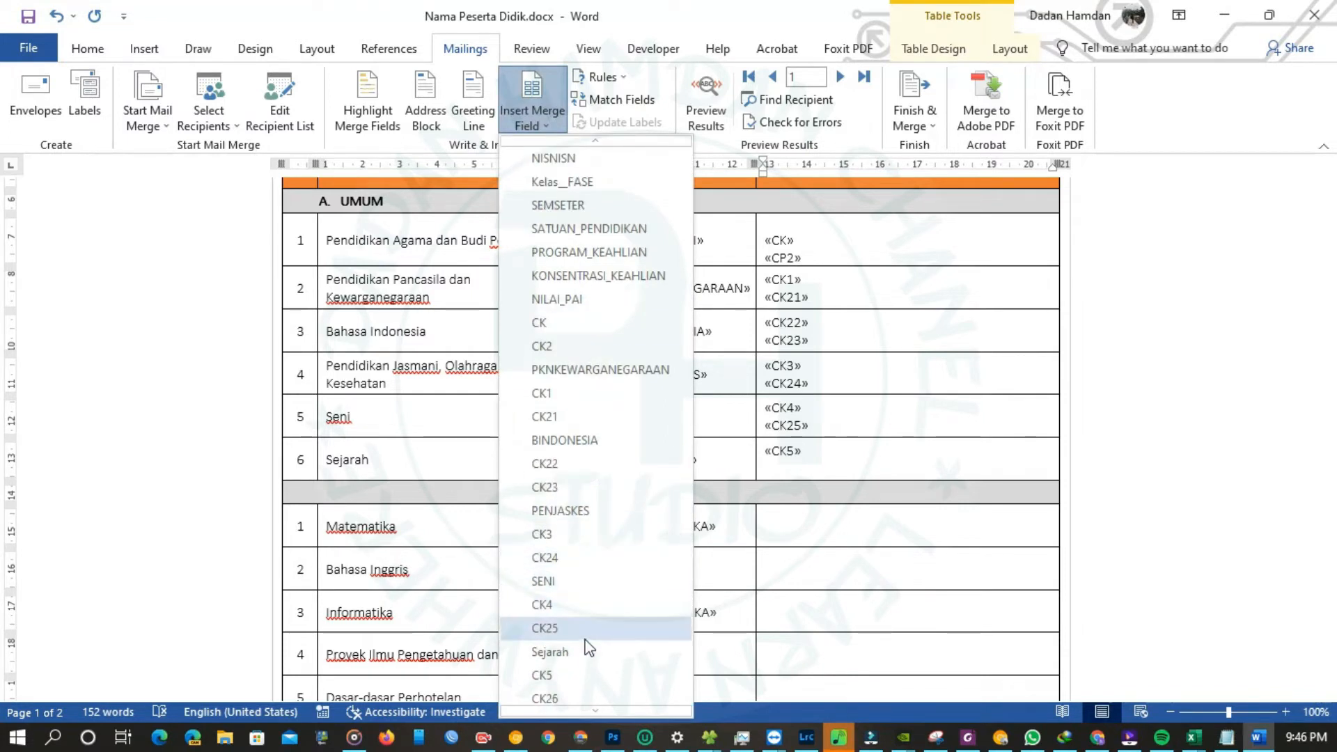
{"action": "scroll", "coordinate": [577, 640], "scroll_direction": "down", "scroll_amount": 2}
{"action": "left_click", "coordinate": [575, 613]}
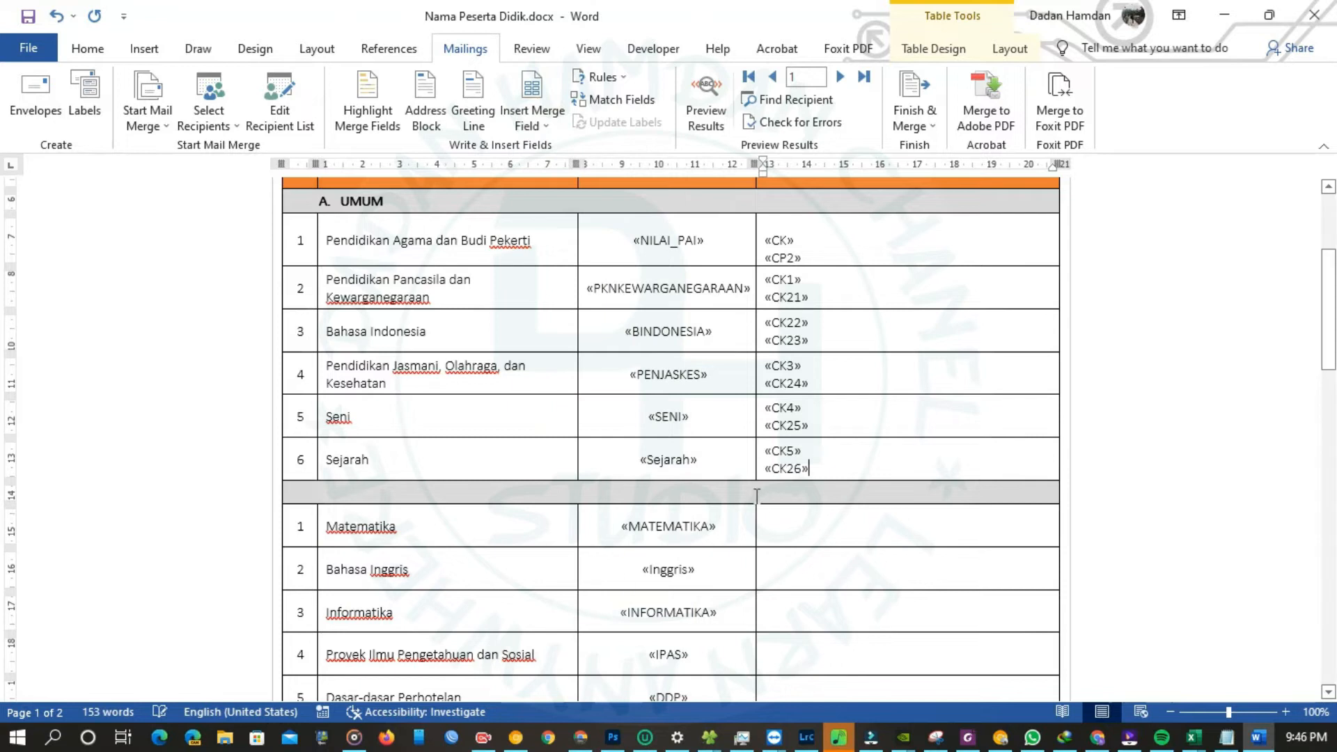
- Insert the CK6 and CK27 merge fields on separate lines as the Capaian Kompetensi of the Matematika row
{"action": "scroll", "coordinate": [779, 408], "scroll_direction": "down", "scroll_amount": 3}
{"action": "left_click", "coordinate": [525, 126]}
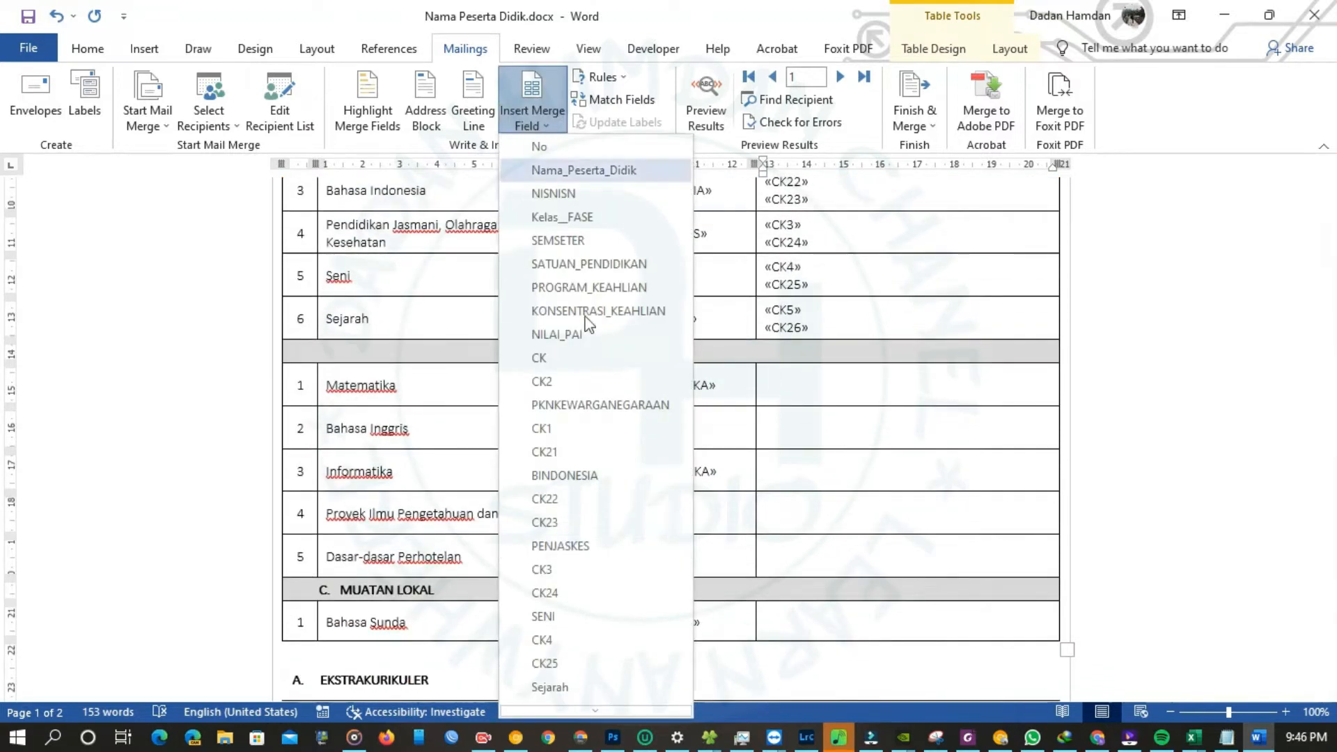
{"action": "scroll", "coordinate": [619, 594], "scroll_direction": "down", "scroll_amount": 3}
{"action": "left_click", "coordinate": [589, 604]}
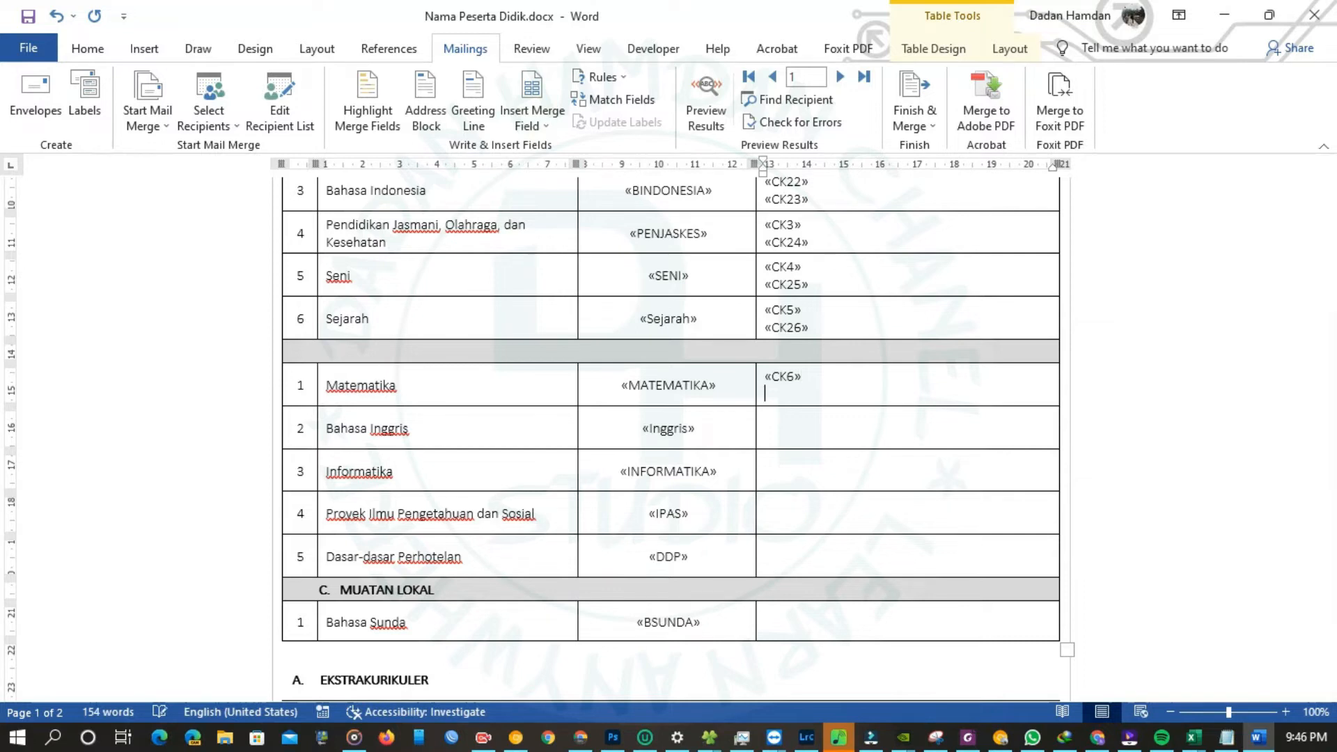
{"action": "left_click", "coordinate": [532, 111]}
{"action": "scroll", "coordinate": [604, 501], "scroll_direction": "down", "scroll_amount": 3}
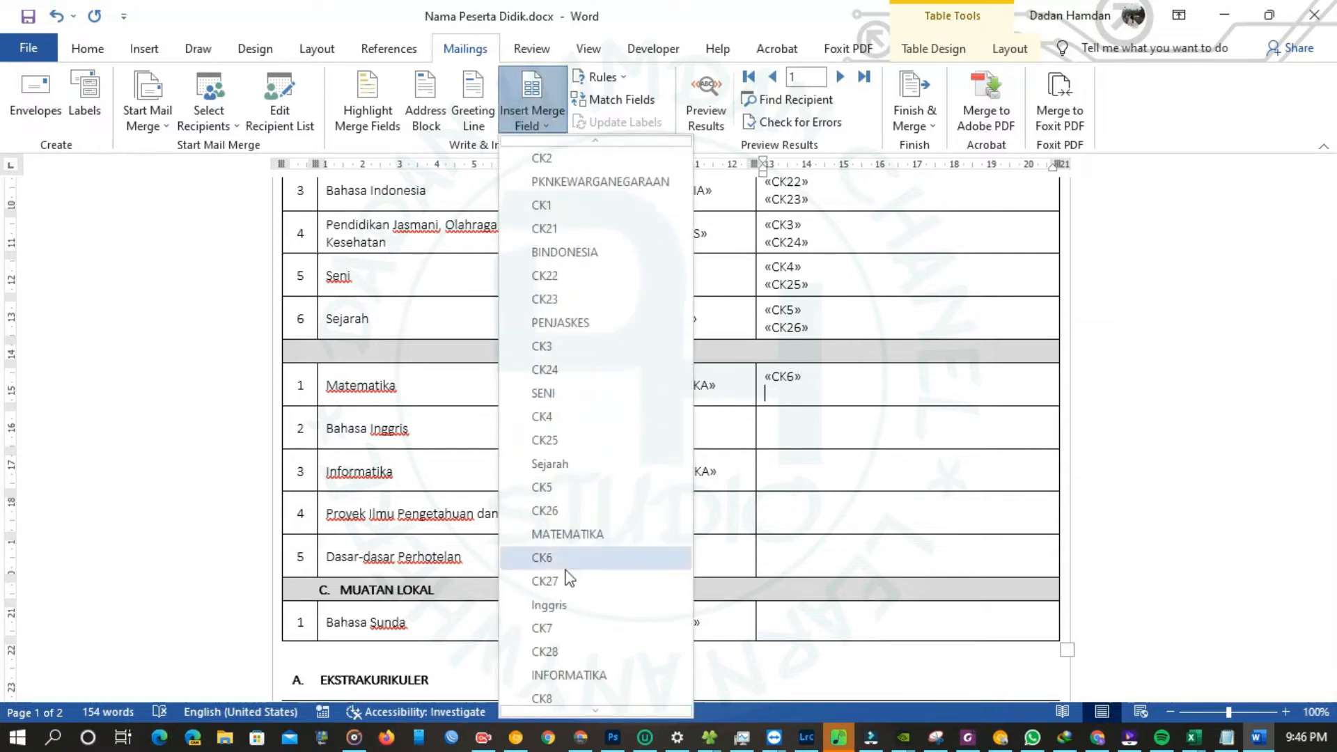
{"action": "left_click", "coordinate": [605, 581]}
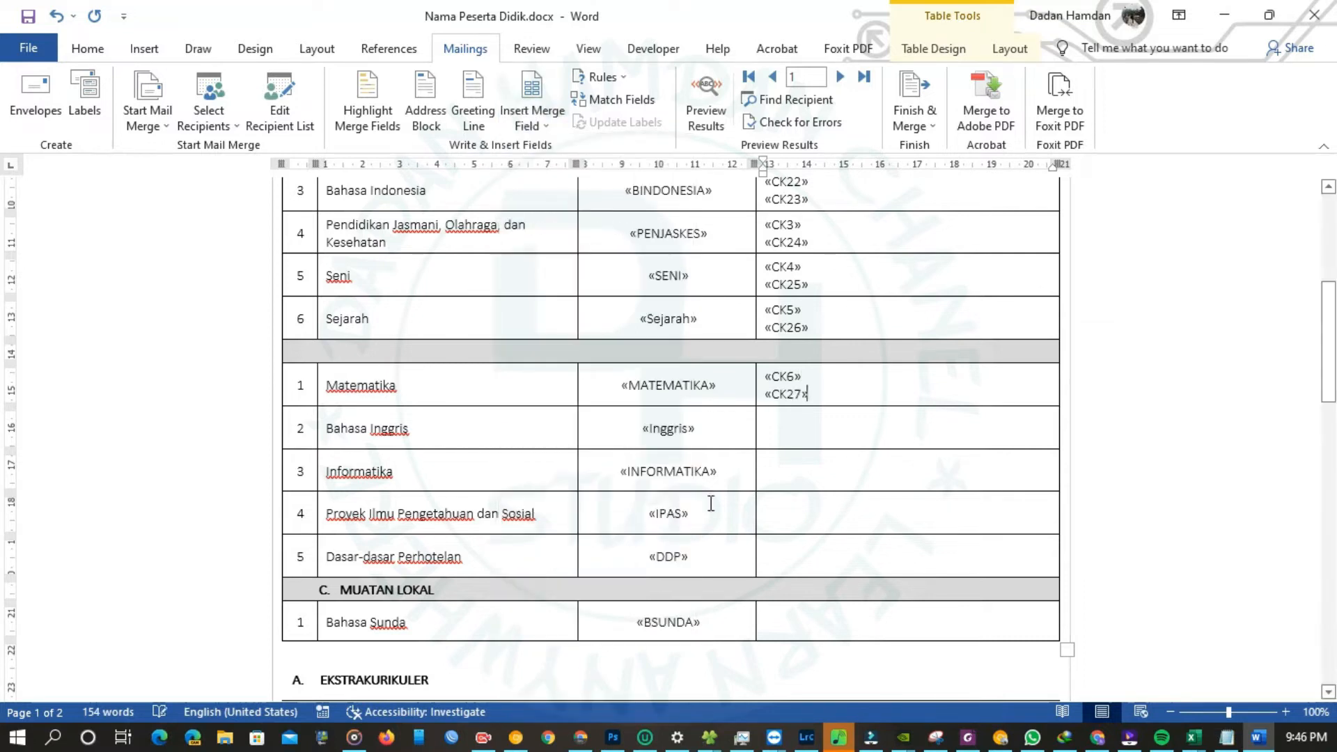
- Insert the CK7 and CK28 merge fields on separate lines as the Capaian Kompetensi of the Bahasa Inggris row
{"action": "left_click", "coordinate": [561, 128]}
{"action": "scroll", "coordinate": [627, 498], "scroll_direction": "down", "scroll_amount": 6}
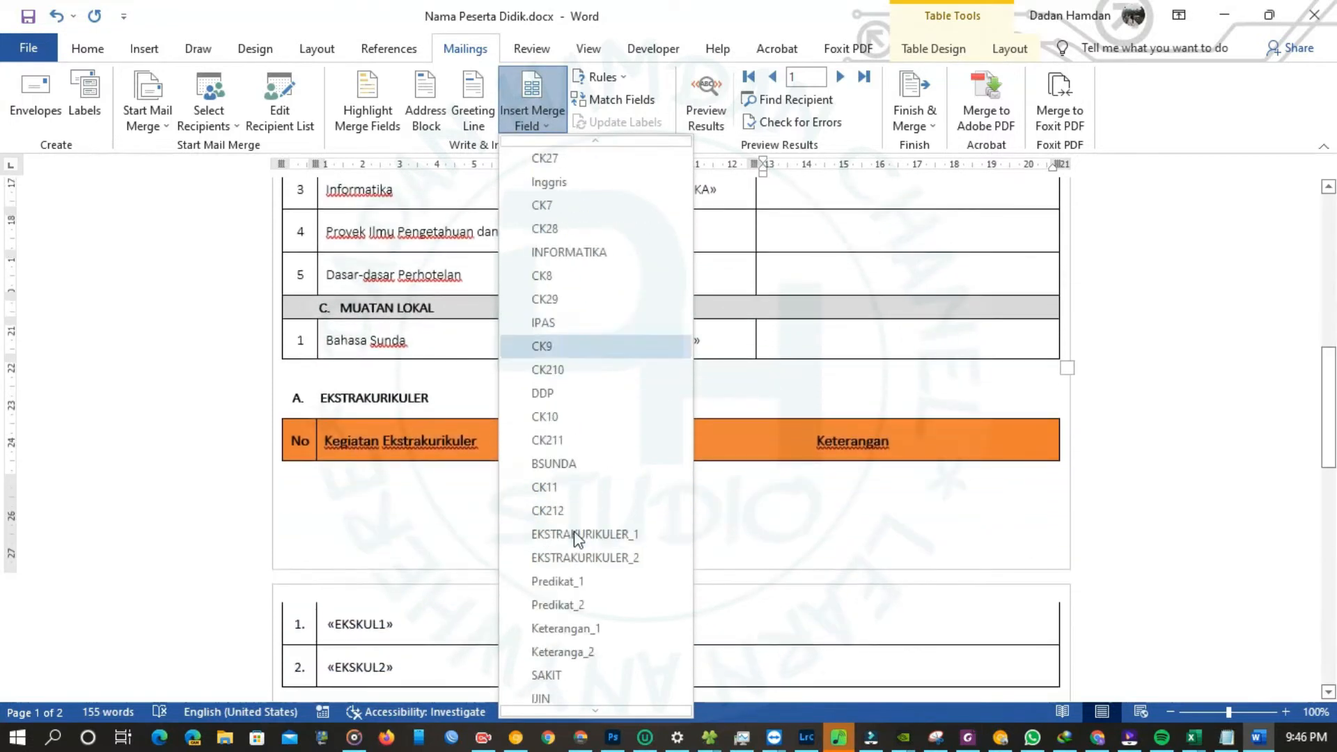
{"action": "scroll", "coordinate": [571, 320], "scroll_direction": "up", "scroll_amount": 1}
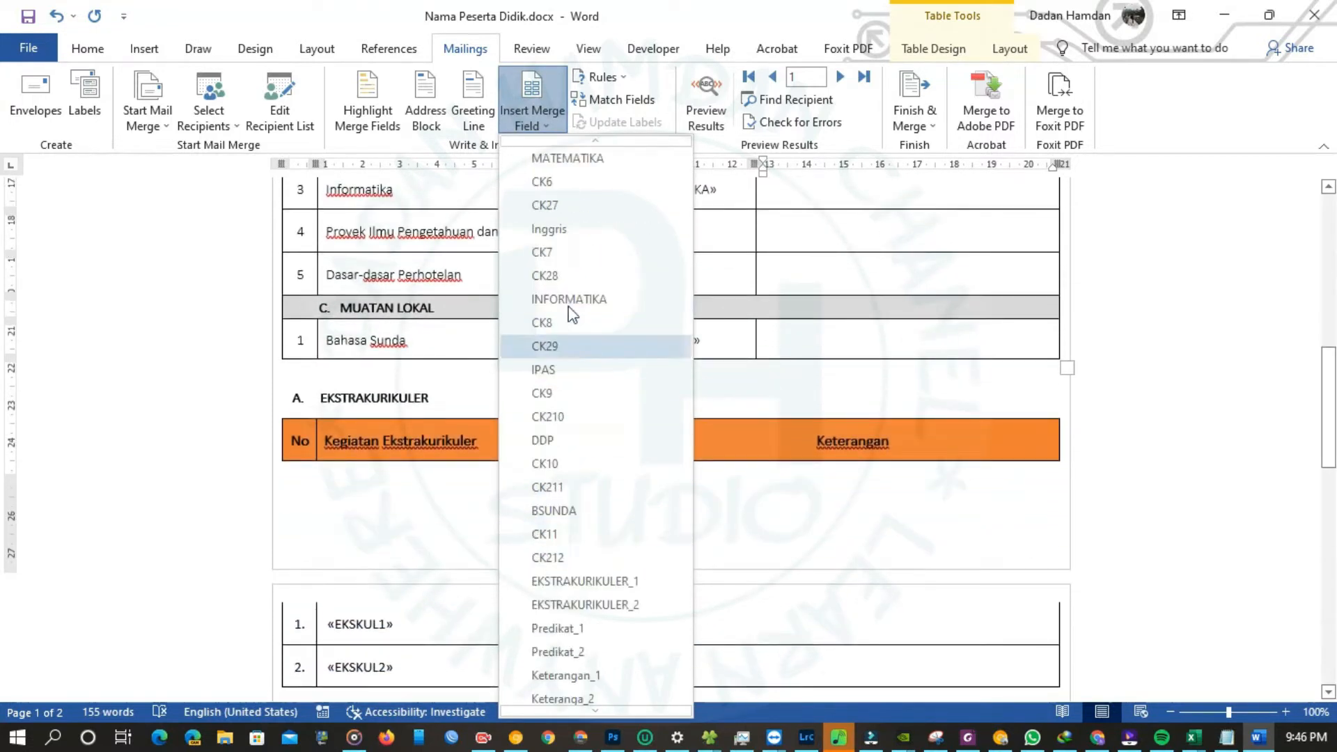
{"action": "left_click", "coordinate": [566, 252]}
{"action": "scroll", "coordinate": [773, 292], "scroll_direction": "up", "scroll_amount": 2}
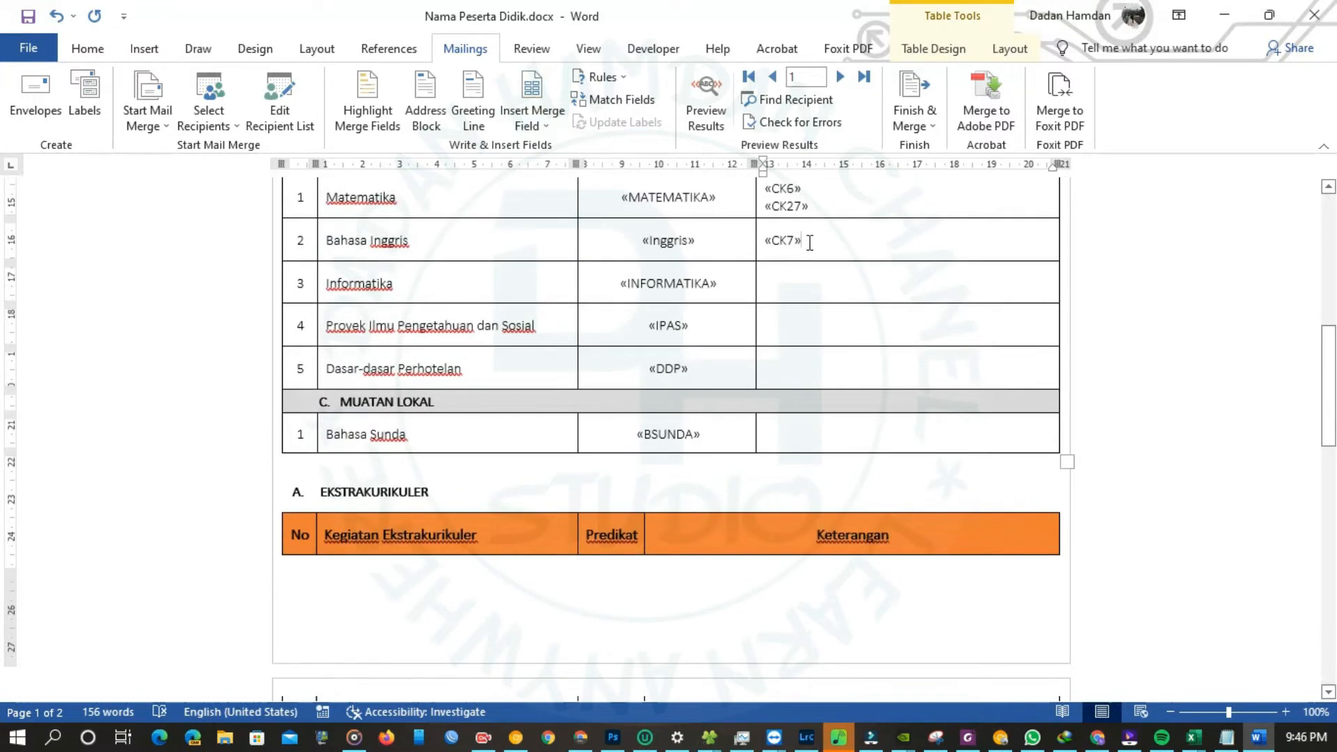
{"action": "left_click", "coordinate": [550, 122]}
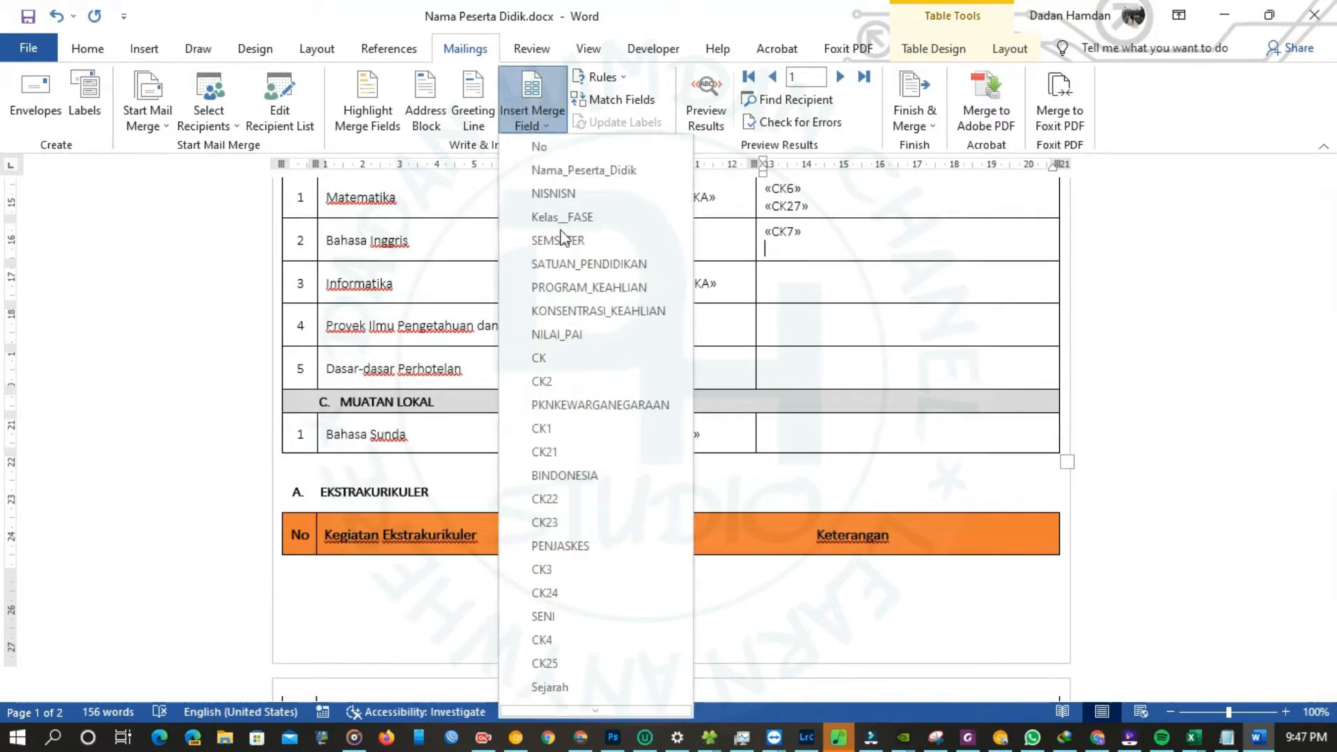
{"action": "scroll", "coordinate": [576, 480], "scroll_direction": "down", "scroll_amount": 5}
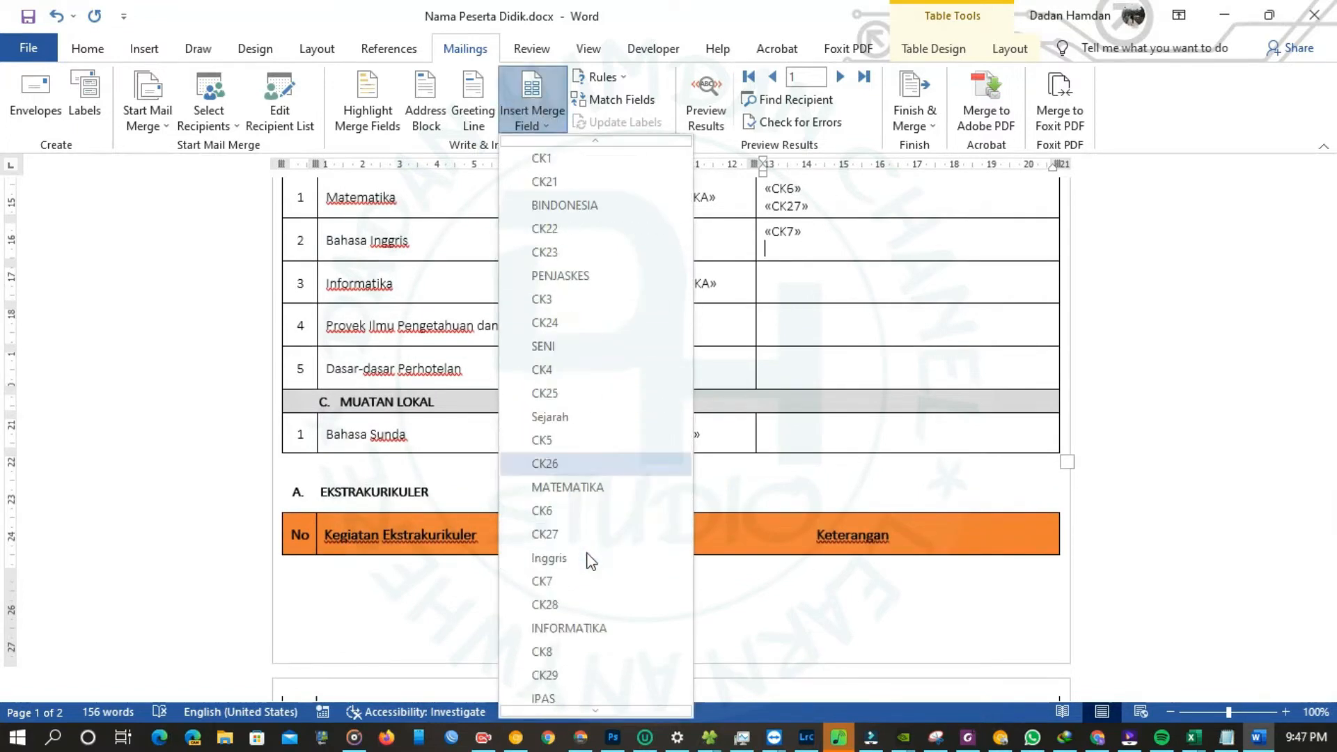
{"action": "left_click", "coordinate": [576, 559]}
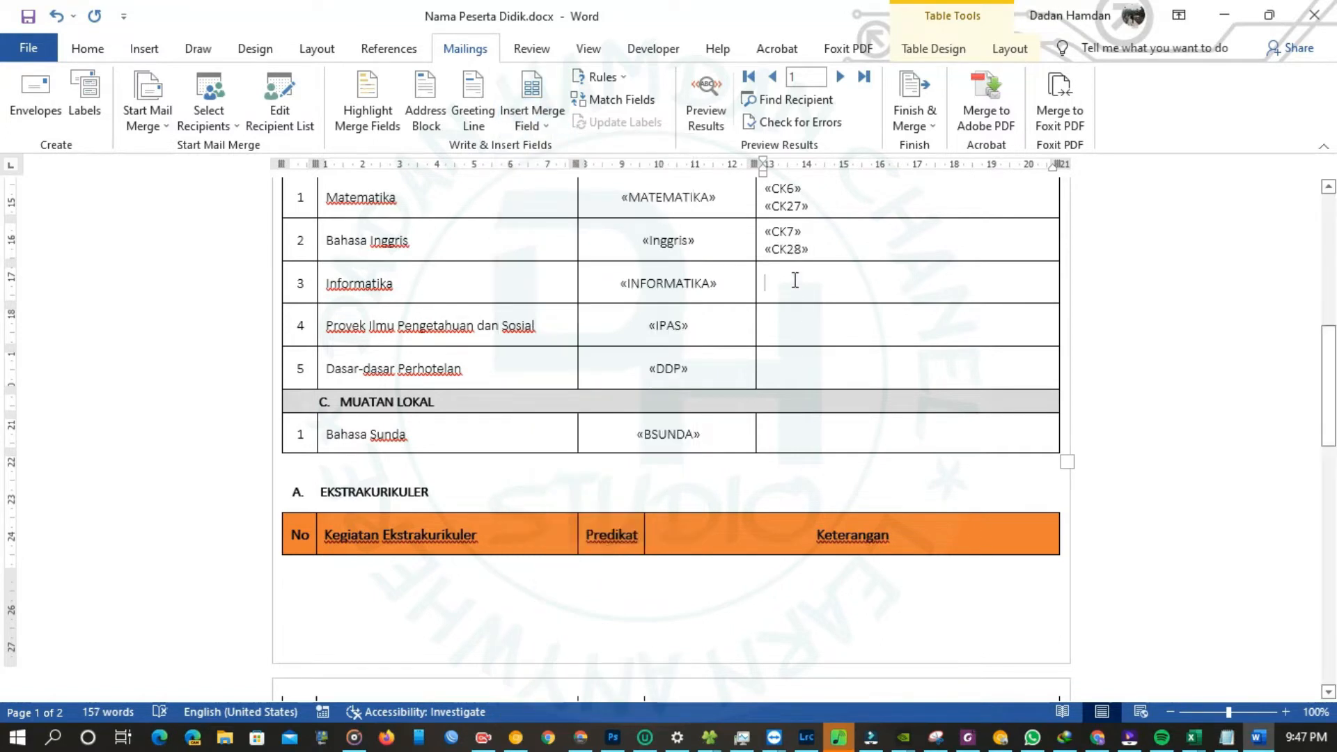
- Insert the CK8 and CK29 merge fields on separate lines as the Capaian Kompetensi of the Informatika row
{"action": "left_click", "coordinate": [560, 127]}
{"action": "scroll", "coordinate": [612, 525], "scroll_direction": "down", "scroll_amount": 3}
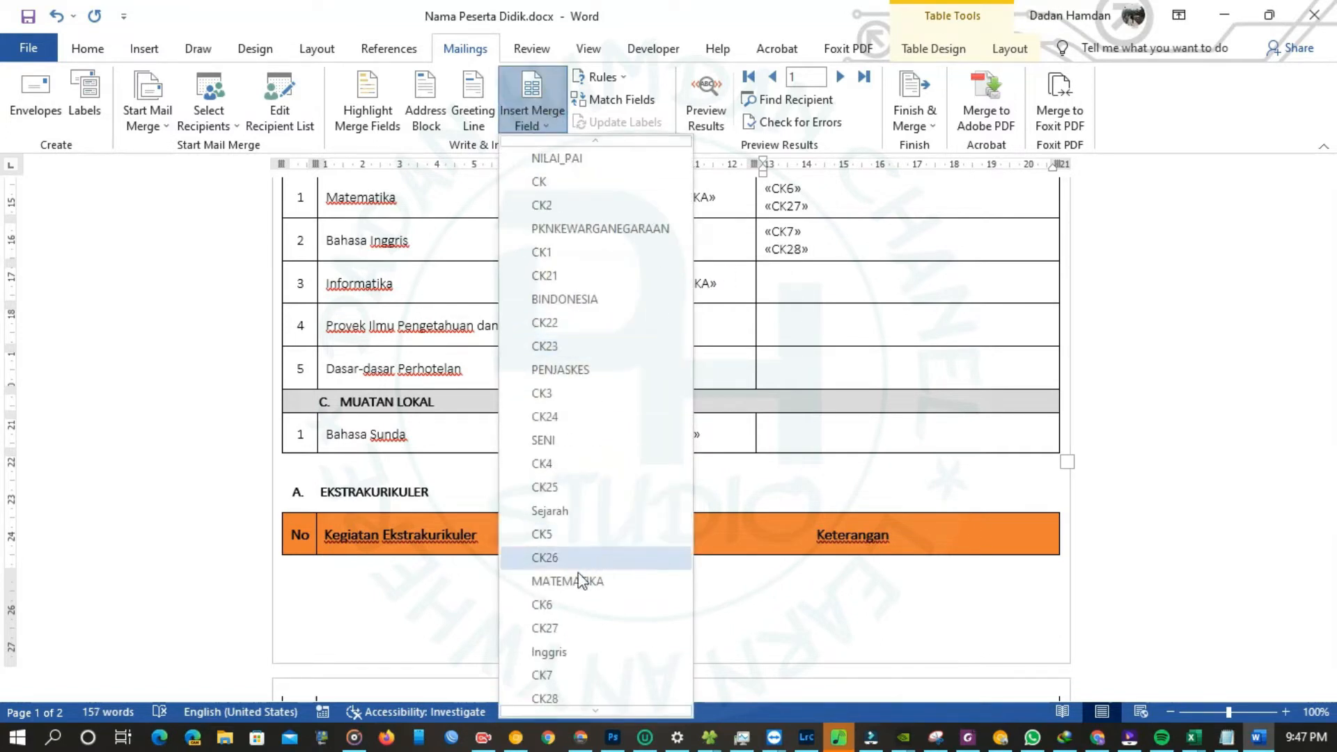
{"action": "scroll", "coordinate": [577, 524], "scroll_direction": "down", "scroll_amount": 3}
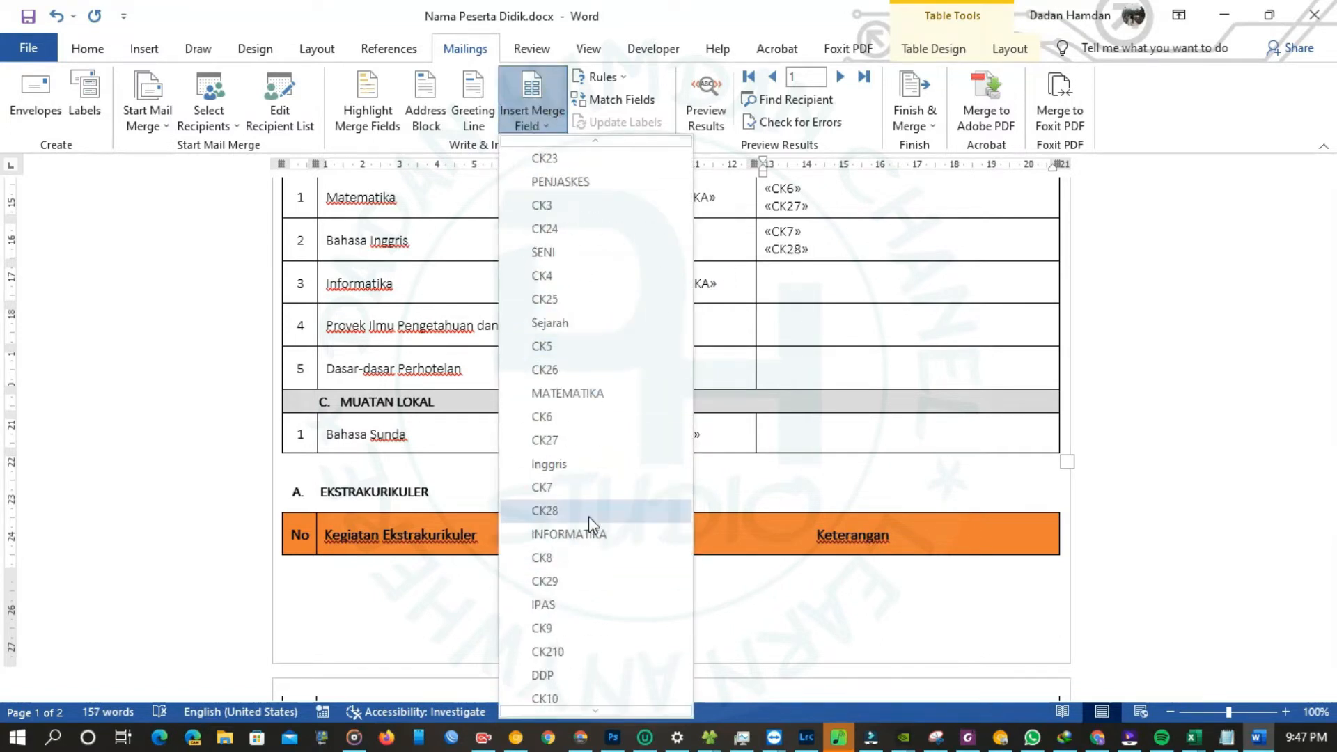
{"action": "left_click", "coordinate": [568, 557]}
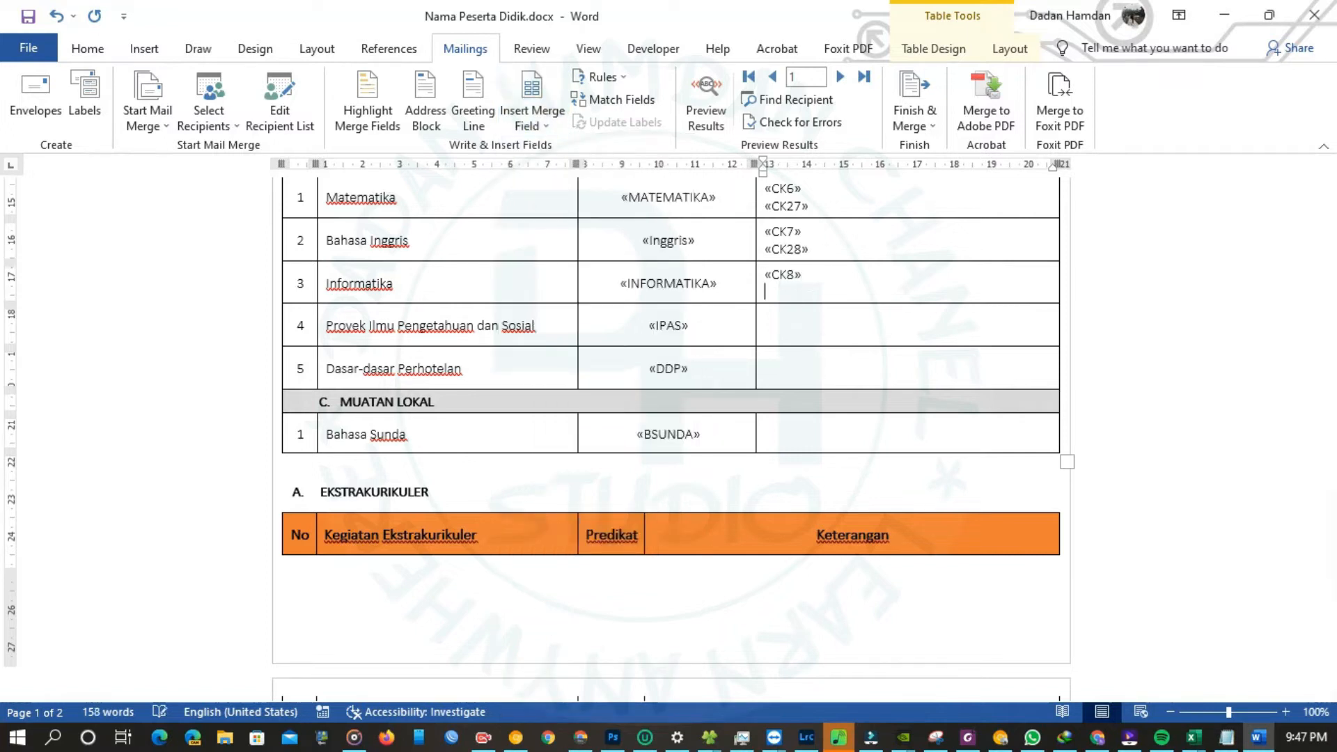
{"action": "left_click", "coordinate": [532, 115]}
{"action": "scroll", "coordinate": [588, 479], "scroll_direction": "down", "scroll_amount": 5}
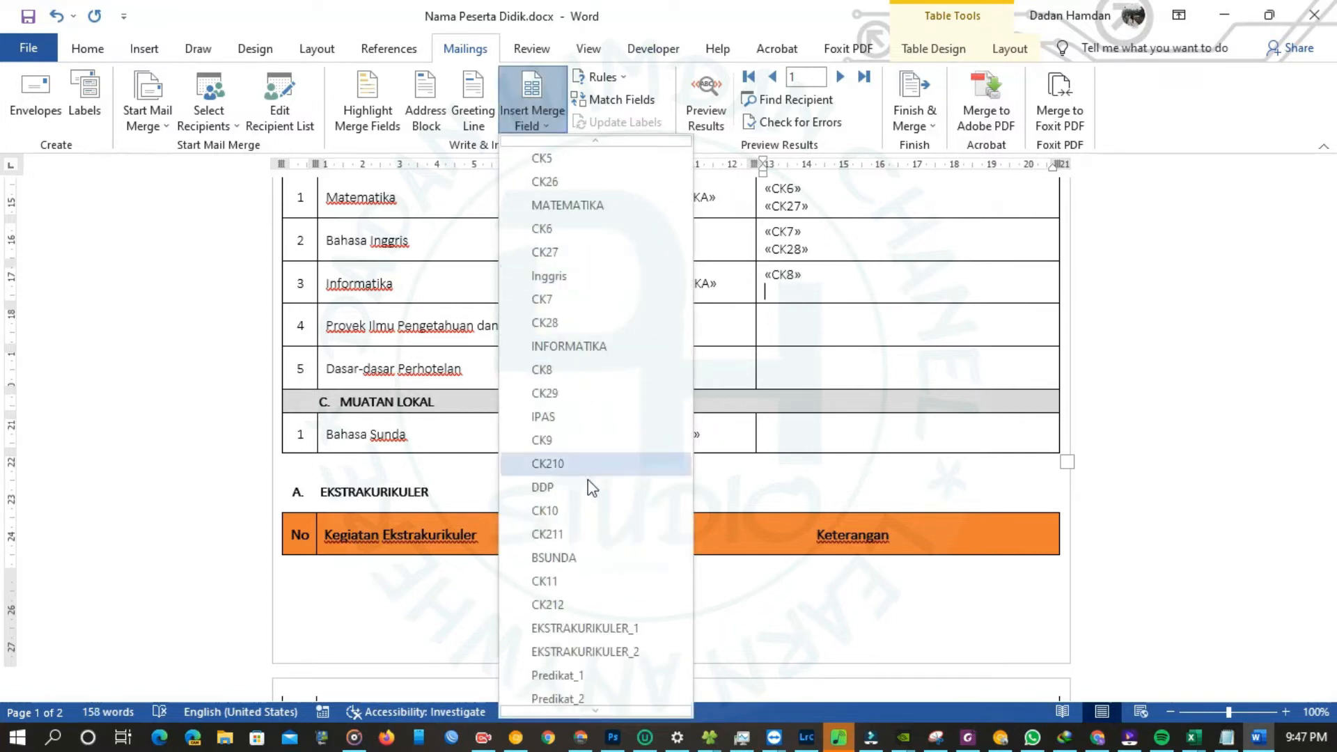
{"action": "left_click", "coordinate": [547, 394]}
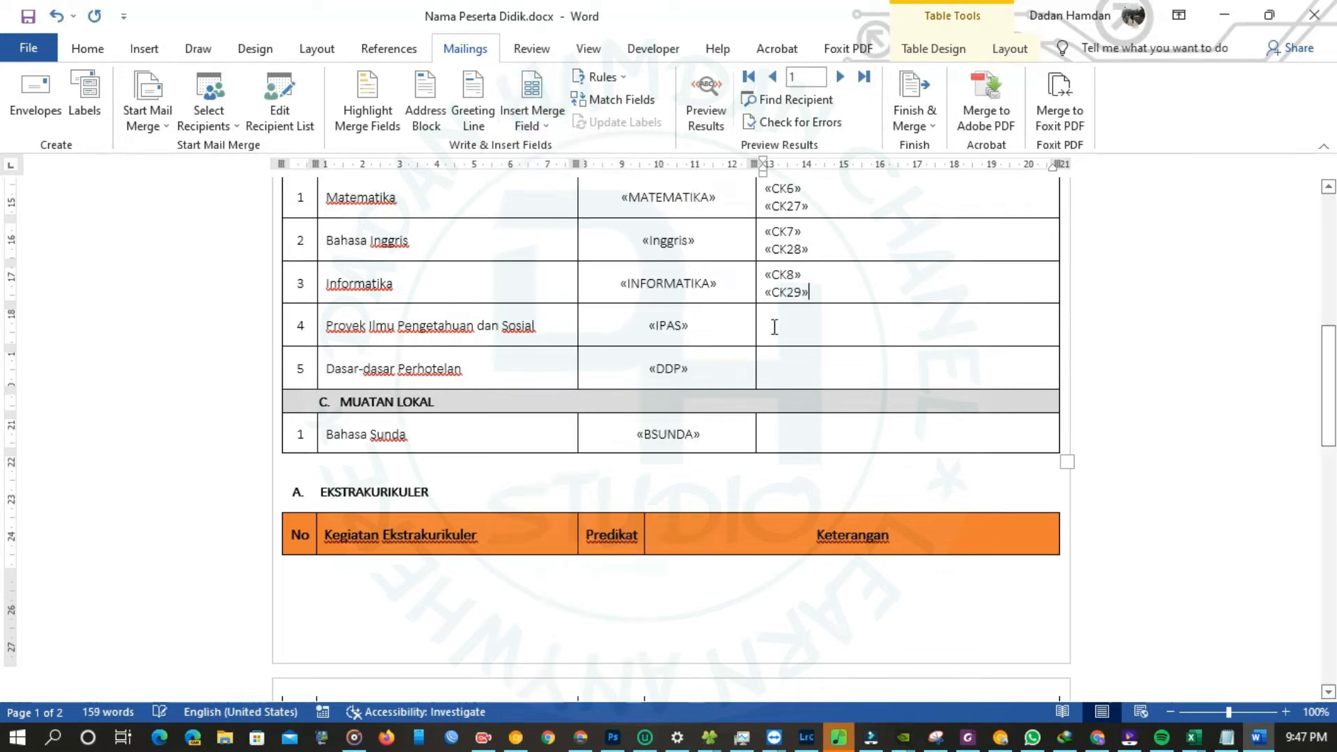
- Insert CK9 and CK210 on separate lines as the Capaian Kompetensi of the Proyek Ilmu Pengetahuan dan Sosial row
{"action": "left_click", "coordinate": [532, 111]}
{"action": "scroll", "coordinate": [632, 469], "scroll_direction": "down", "scroll_amount": 8}
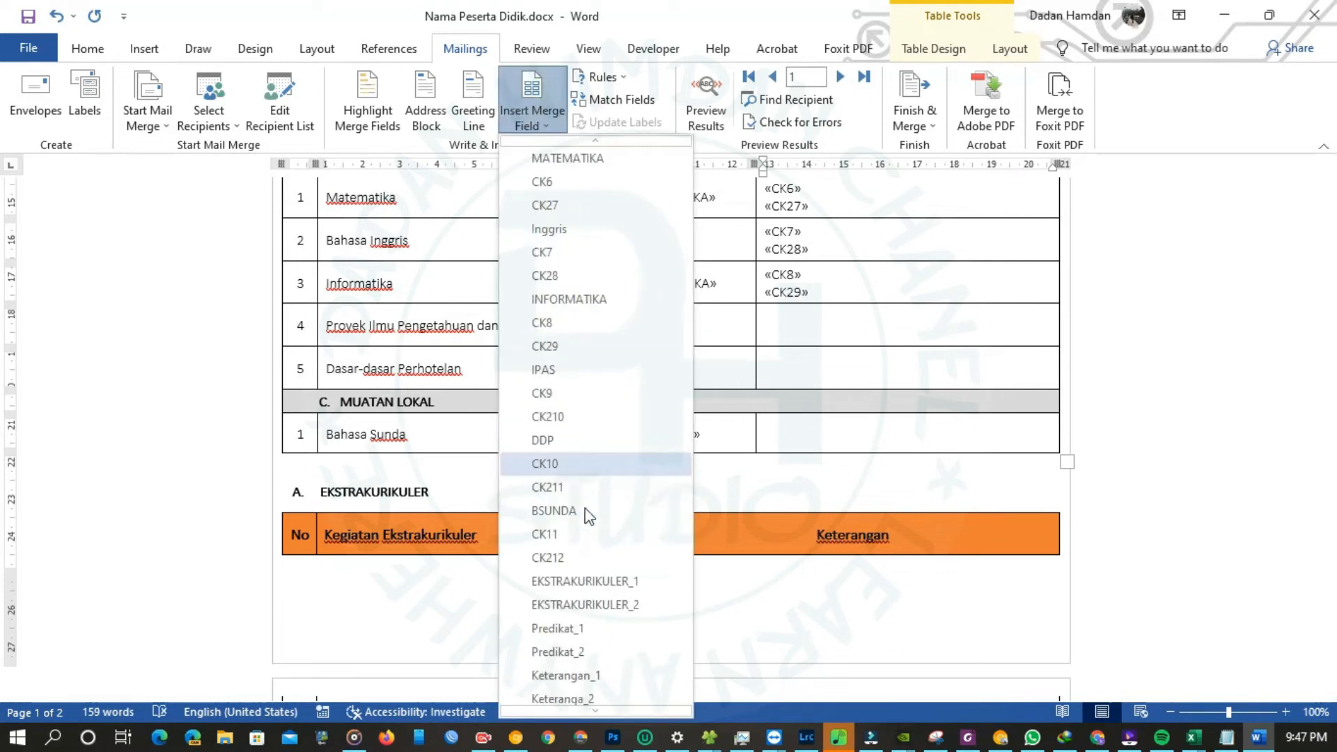
{"action": "left_click", "coordinate": [566, 392]}
{"action": "key", "text": "Return"}
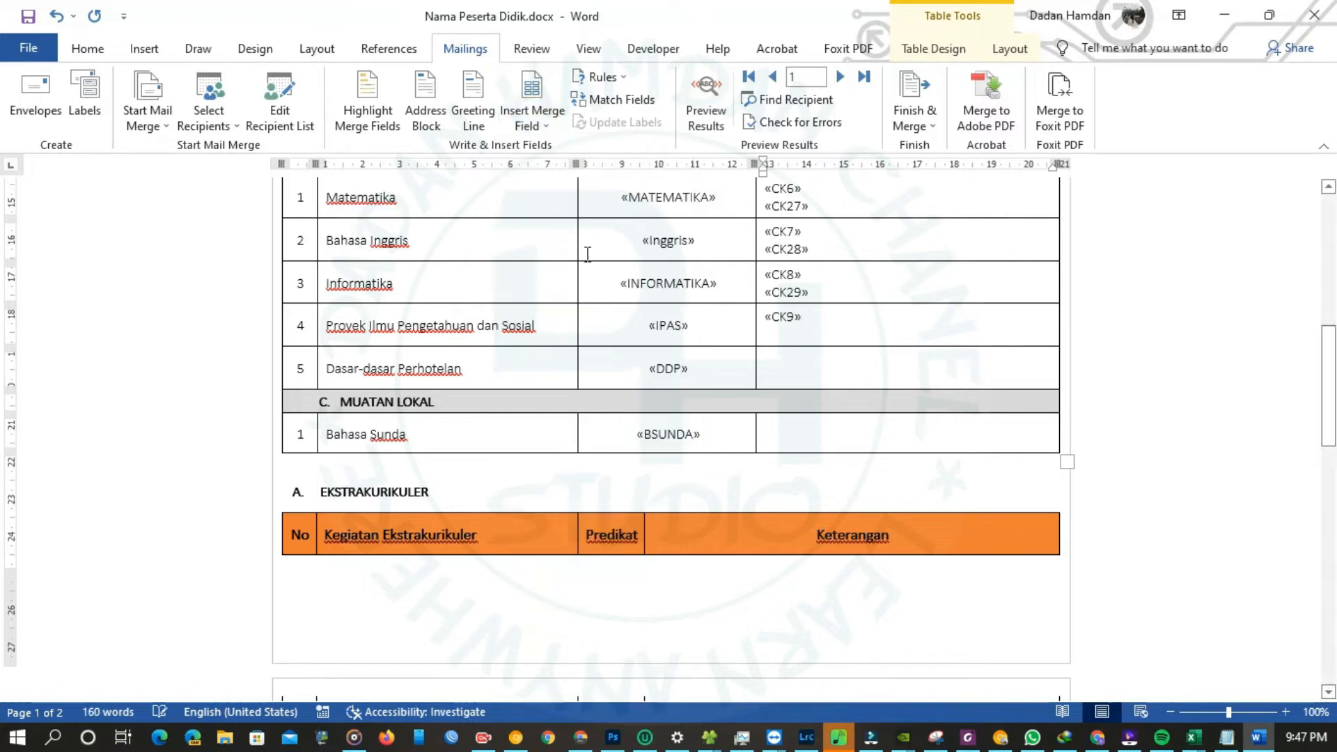
{"action": "left_click", "coordinate": [532, 111]}
{"action": "scroll", "coordinate": [594, 411], "scroll_direction": "down", "scroll_amount": 5}
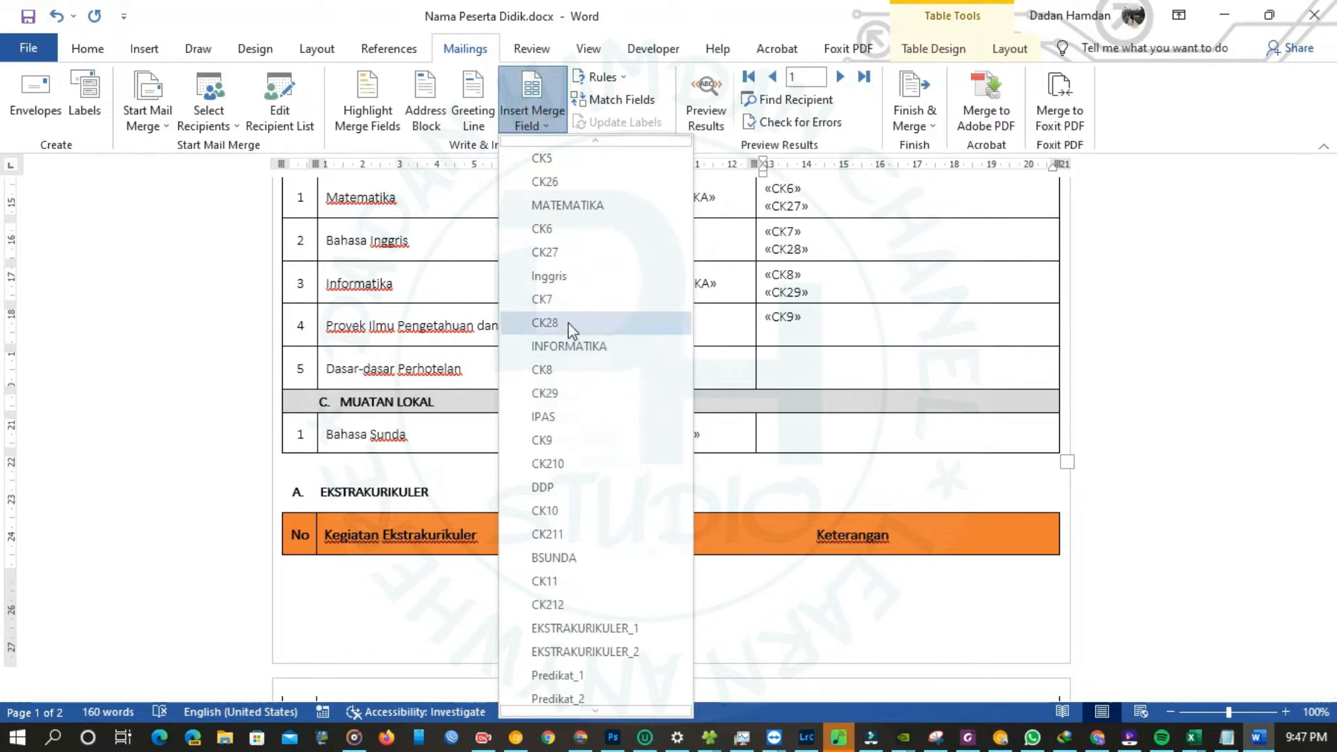
{"action": "left_click", "coordinate": [565, 463]}
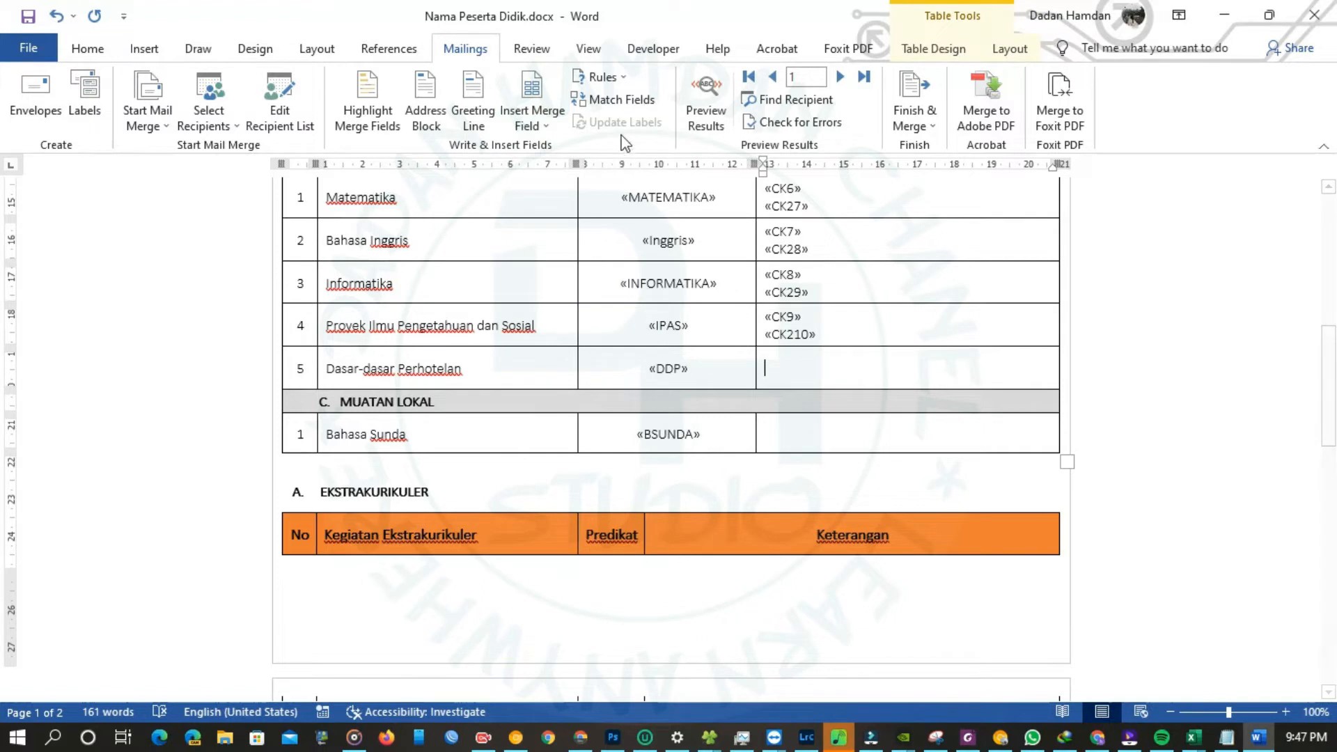
- Insert the CK10 and CK211 merge fields on separate lines as the Capaian Kompetensi of the Dasar-dasar Perhotelan row
{"action": "left_click", "coordinate": [533, 119]}
{"action": "scroll", "coordinate": [577, 515], "scroll_direction": "down", "scroll_amount": 6}
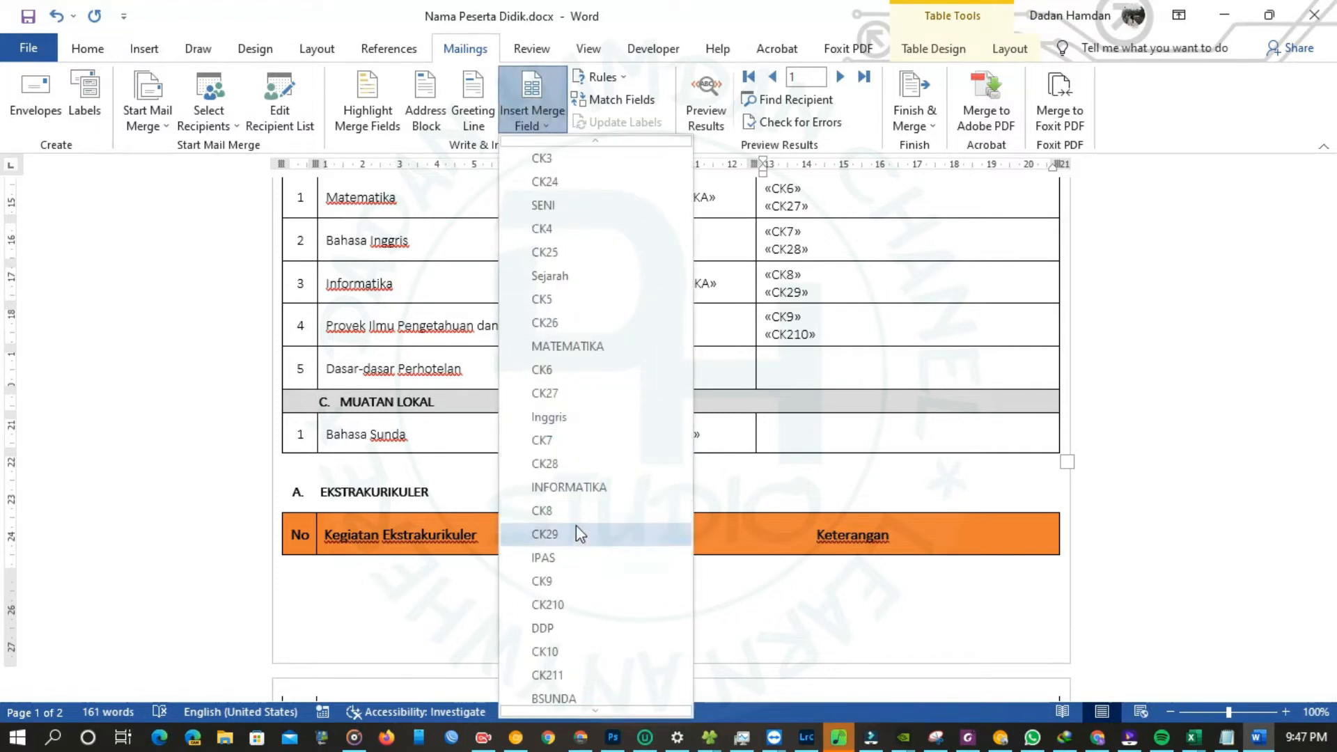
{"action": "scroll", "coordinate": [575, 534], "scroll_direction": "down", "scroll_amount": 2}
{"action": "left_click", "coordinate": [564, 498]}
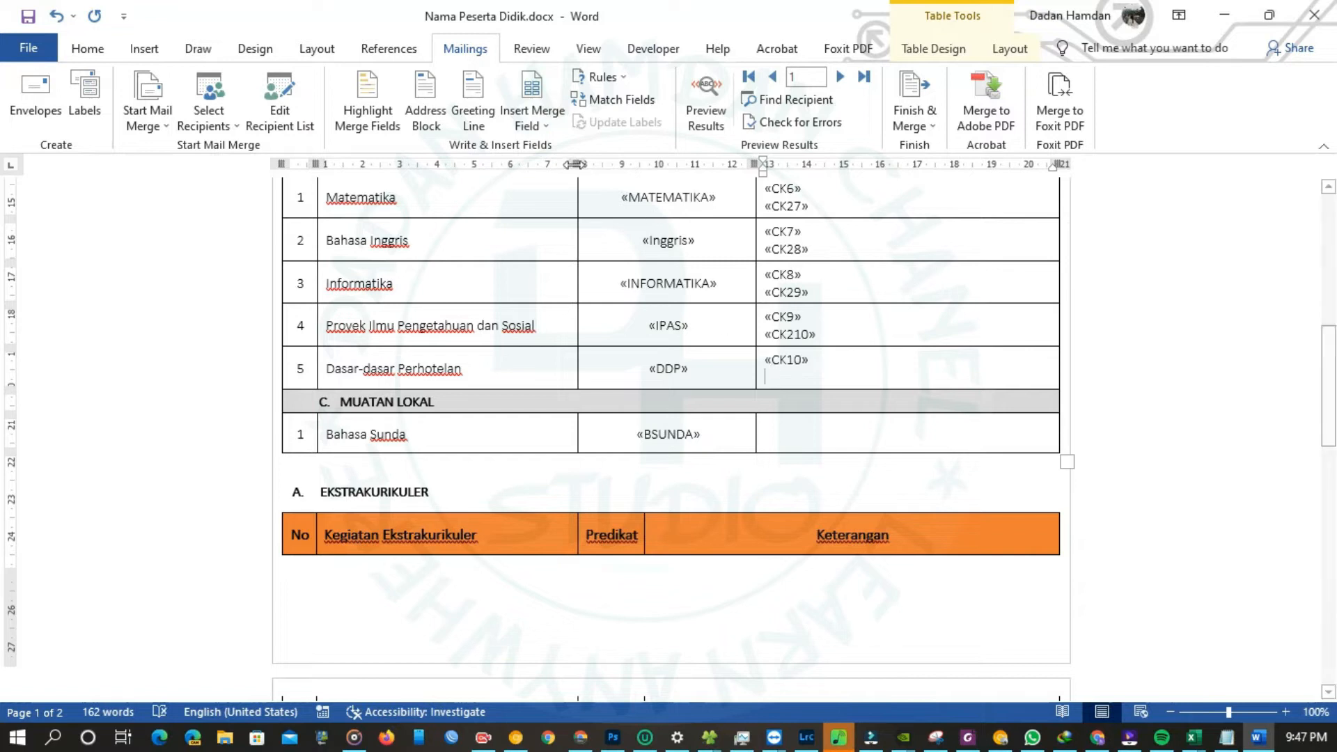
{"action": "left_click", "coordinate": [532, 118]}
{"action": "scroll", "coordinate": [595, 473], "scroll_direction": "down", "scroll_amount": 8}
{"action": "scroll", "coordinate": [593, 505], "scroll_direction": "down", "scroll_amount": 1}
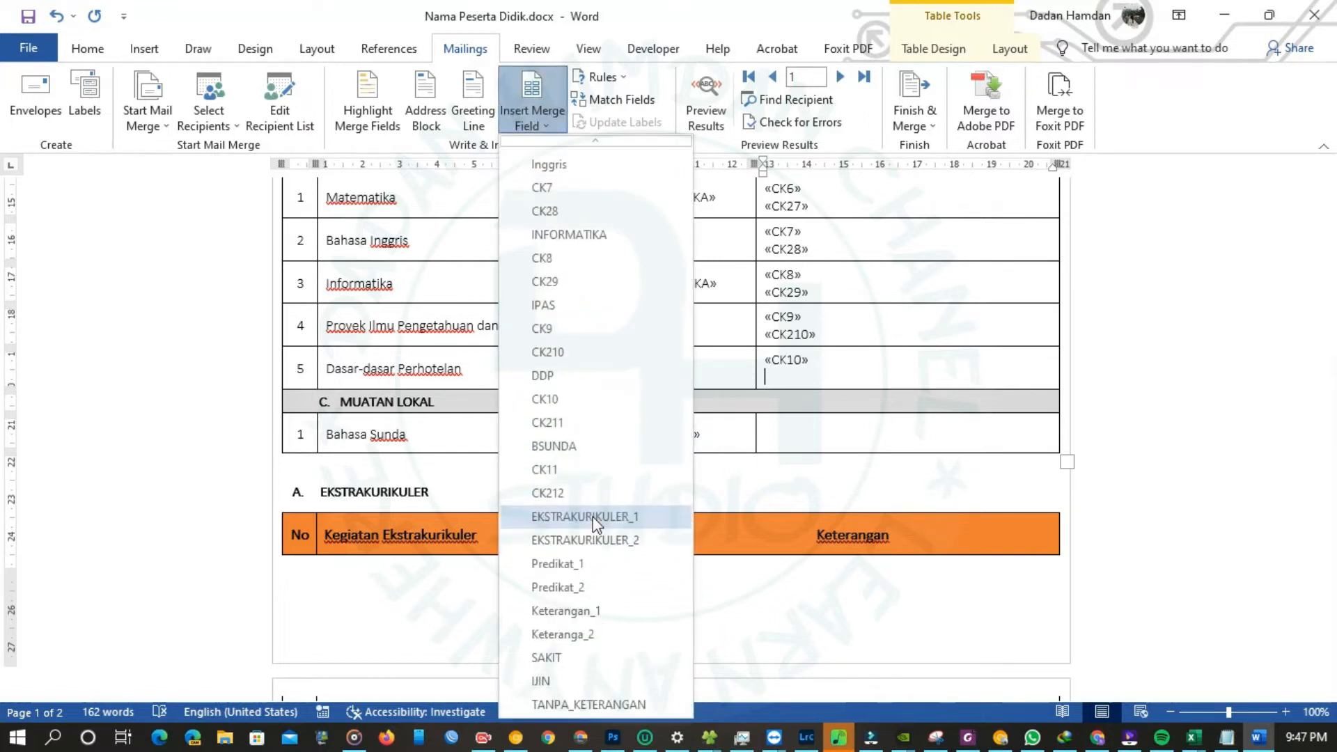
{"action": "left_click", "coordinate": [562, 422]}
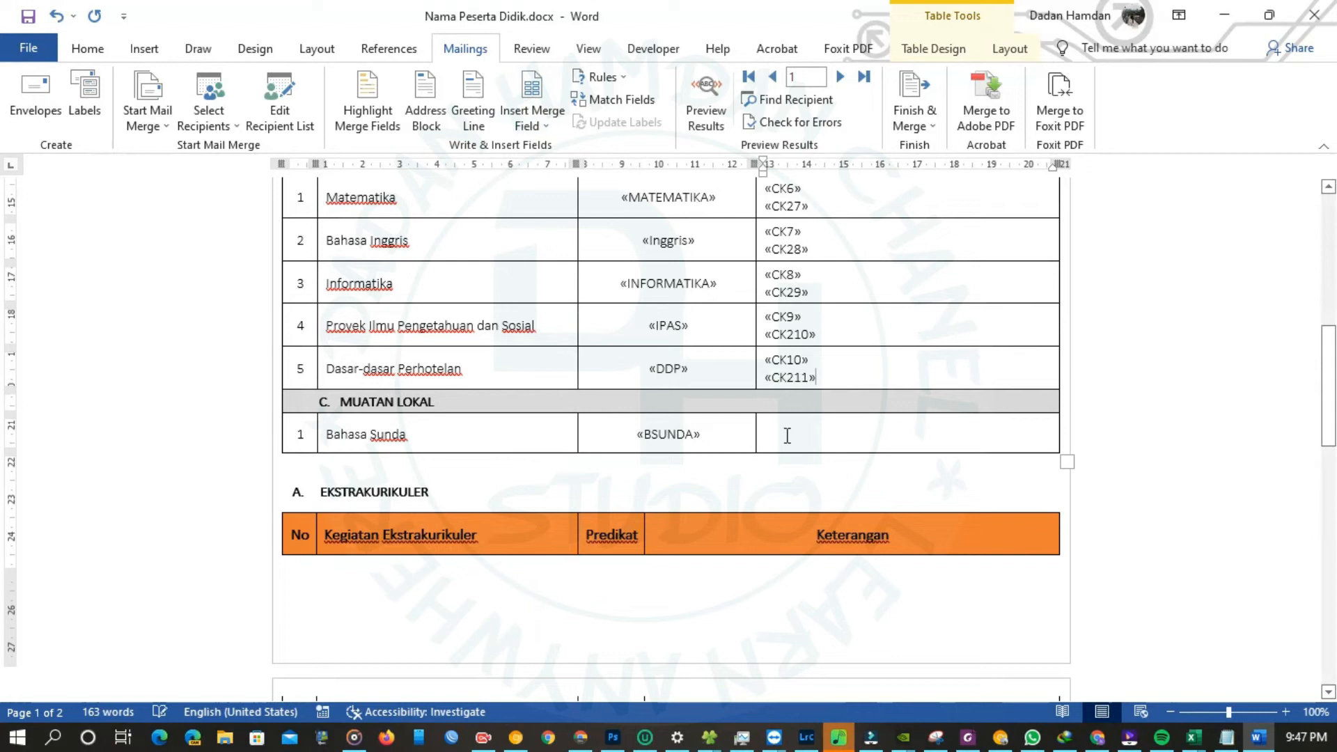
- Insert the CK11 and CK212 merge fields on separate lines as the Capaian Kompetensi of the Bahasa Sunda row
{"action": "left_click", "coordinate": [532, 119]}
{"action": "scroll", "coordinate": [609, 462], "scroll_direction": "down", "scroll_amount": 8}
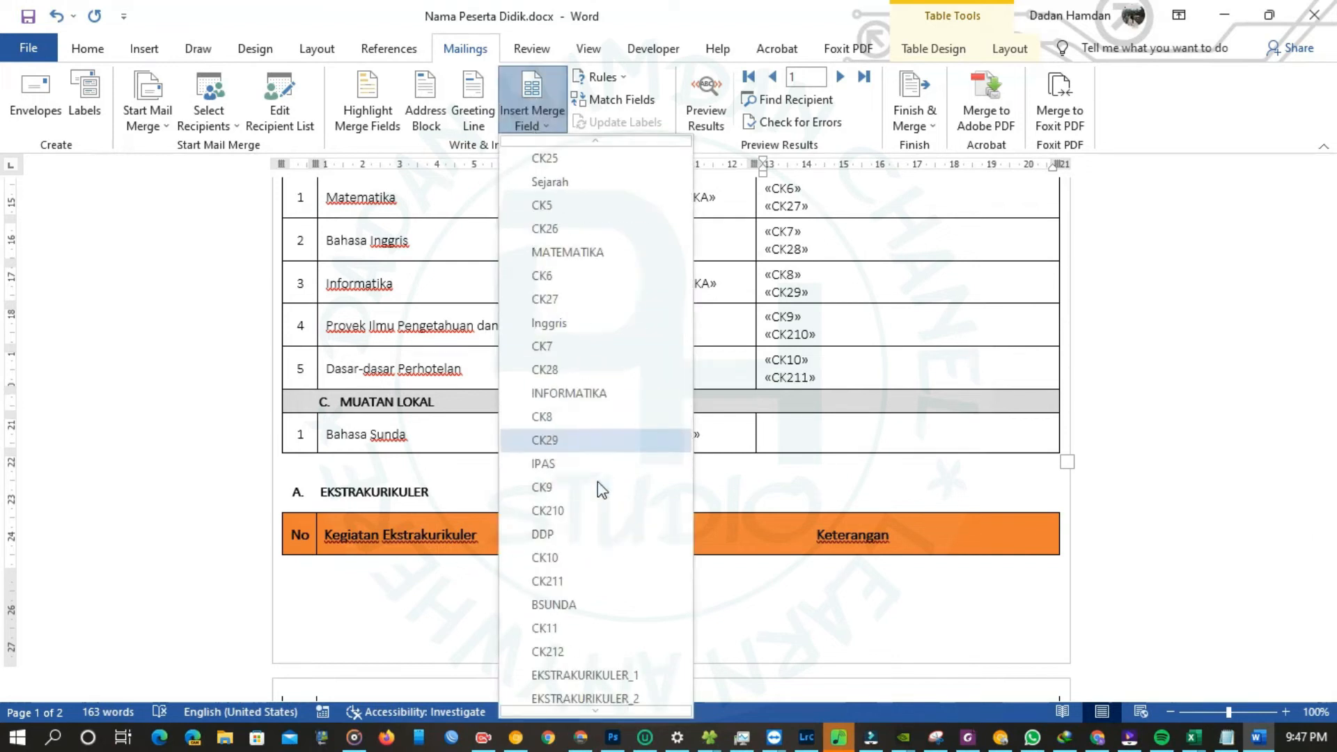
{"action": "left_click", "coordinate": [576, 470]}
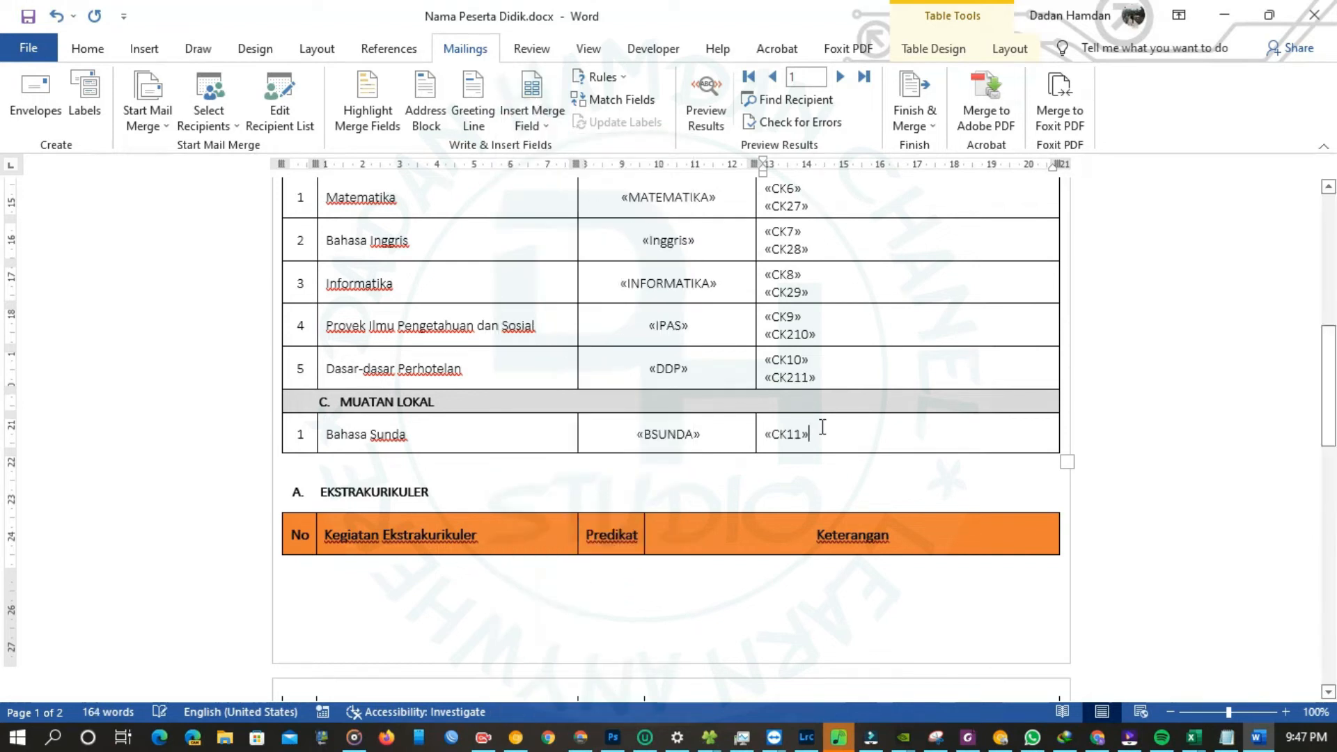
{"action": "key", "text": "Return"}
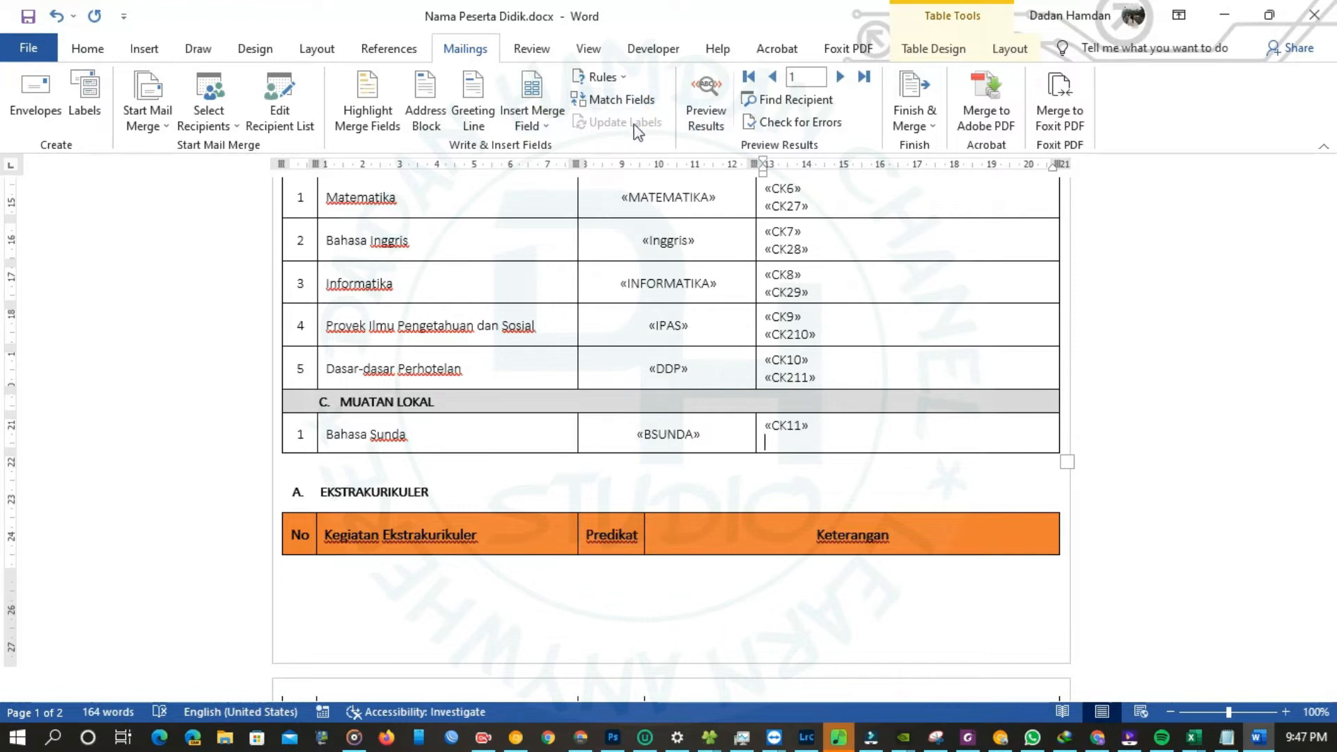
{"action": "left_click", "coordinate": [555, 128]}
{"action": "scroll", "coordinate": [618, 418], "scroll_direction": "down", "scroll_amount": 5}
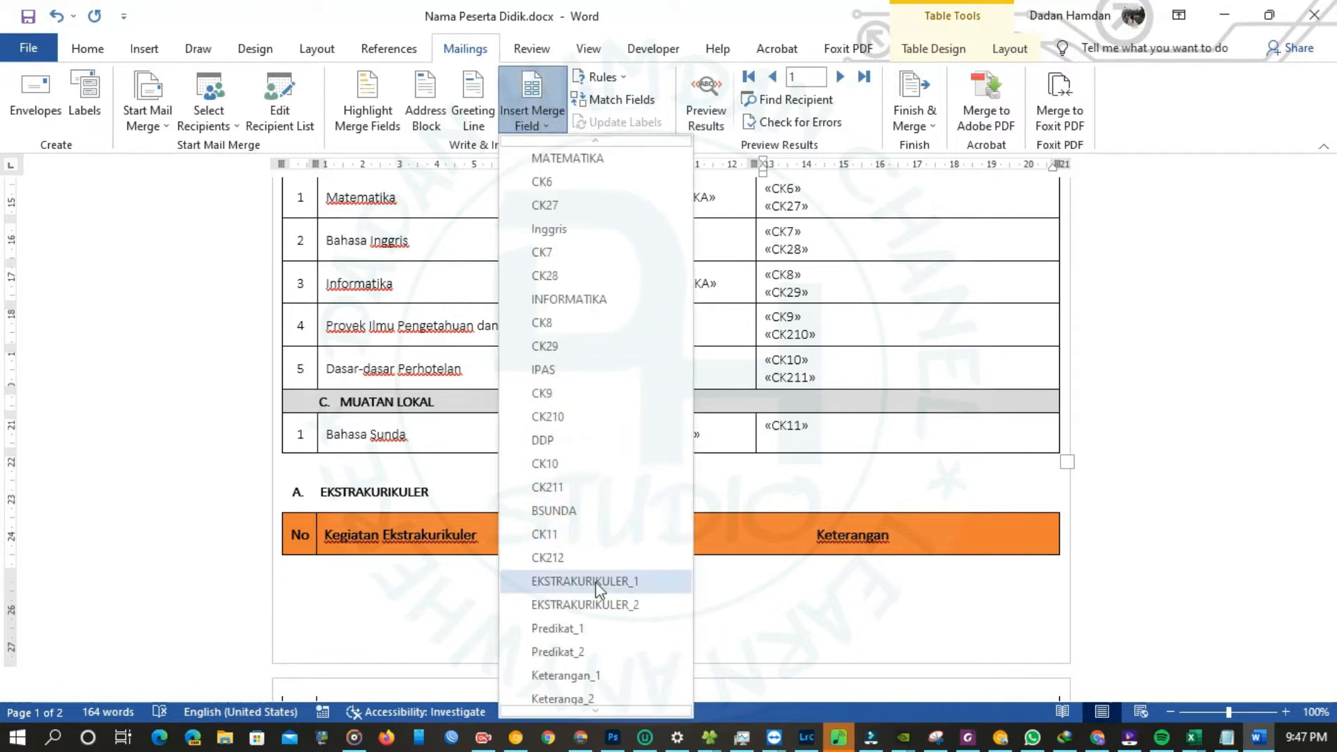
{"action": "left_click", "coordinate": [568, 551]}
- Replace the EKSKUL1 and EKSKUL2 entries under Kegiatan Ekstrakurikuler with the EKSTRAKURIKULER_1 and EKSTRAKURIKULER_2 merge fields
{"action": "scroll", "coordinate": [704, 513], "scroll_direction": "down", "scroll_amount": 5}
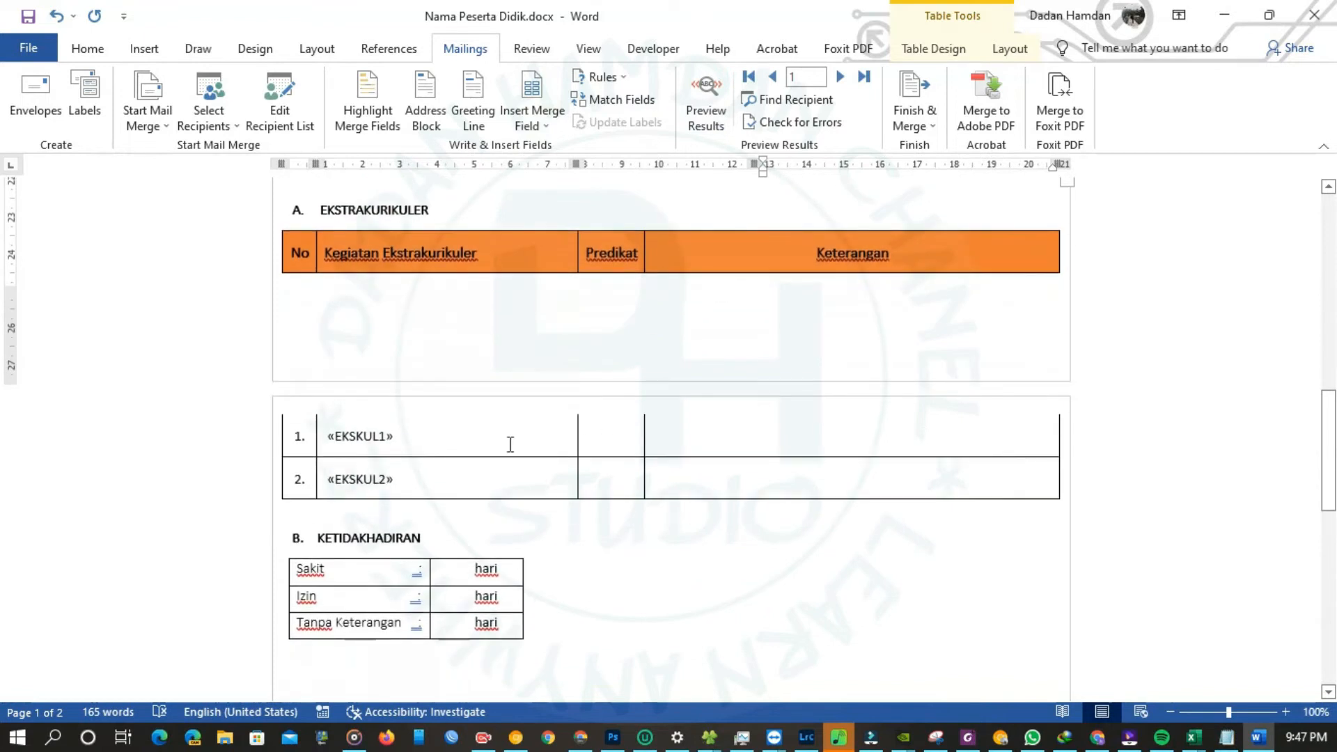
{"action": "left_click", "coordinate": [483, 439]}
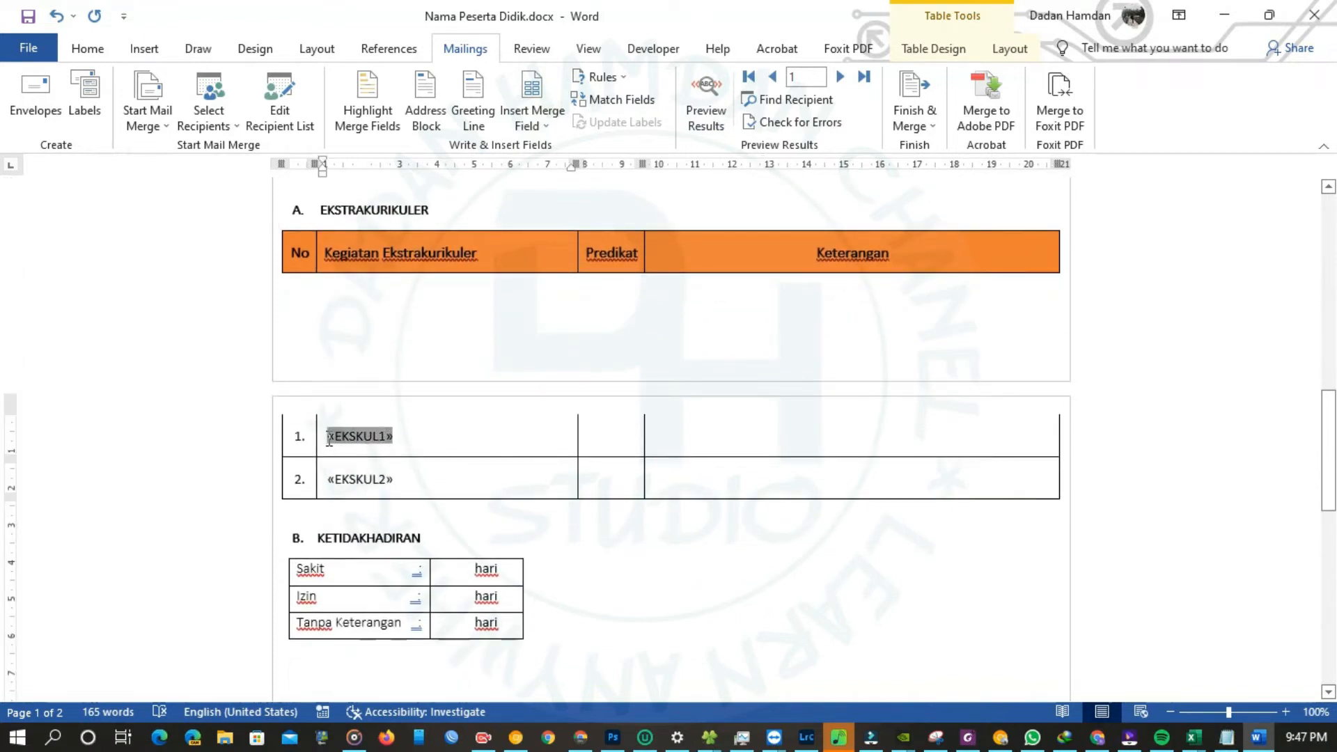
{"action": "key", "text": "Delete"}
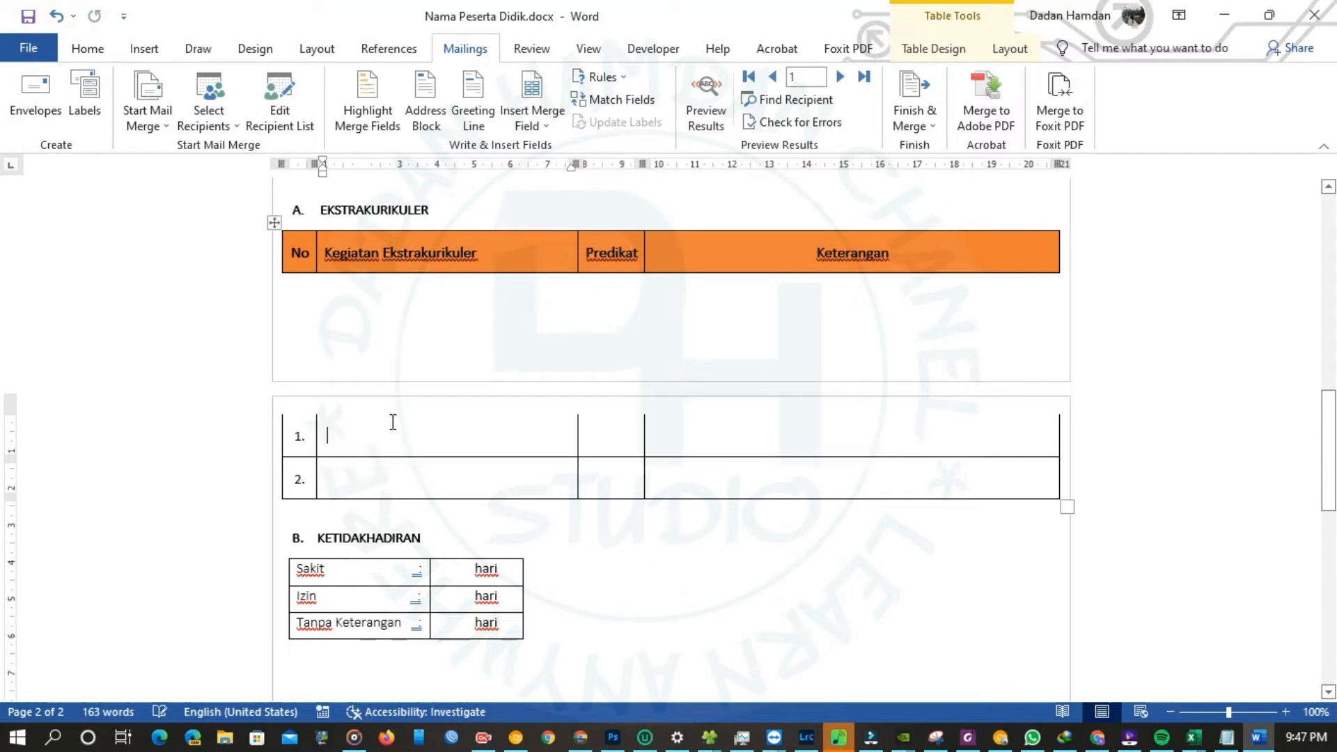
{"action": "left_click", "coordinate": [531, 117]}
{"action": "scroll", "coordinate": [604, 472], "scroll_direction": "down", "scroll_amount": 9}
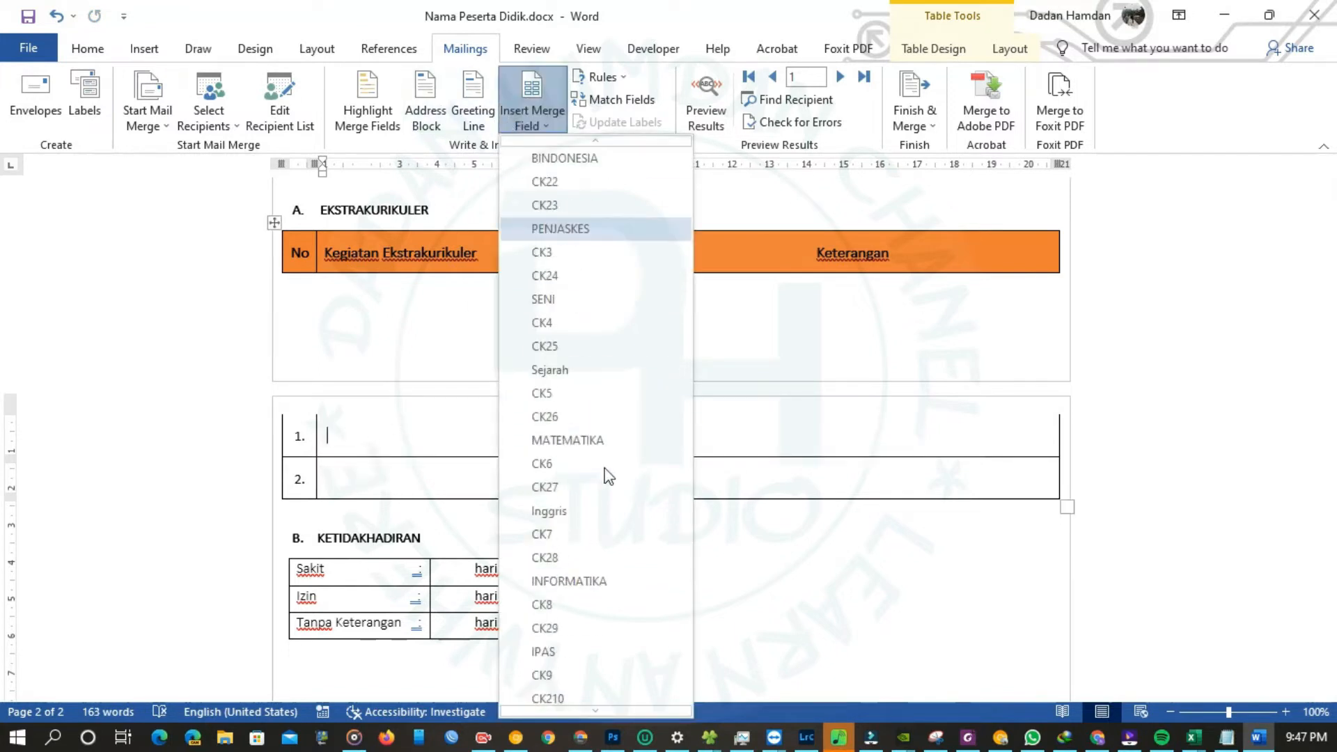
{"action": "left_click", "coordinate": [599, 516]}
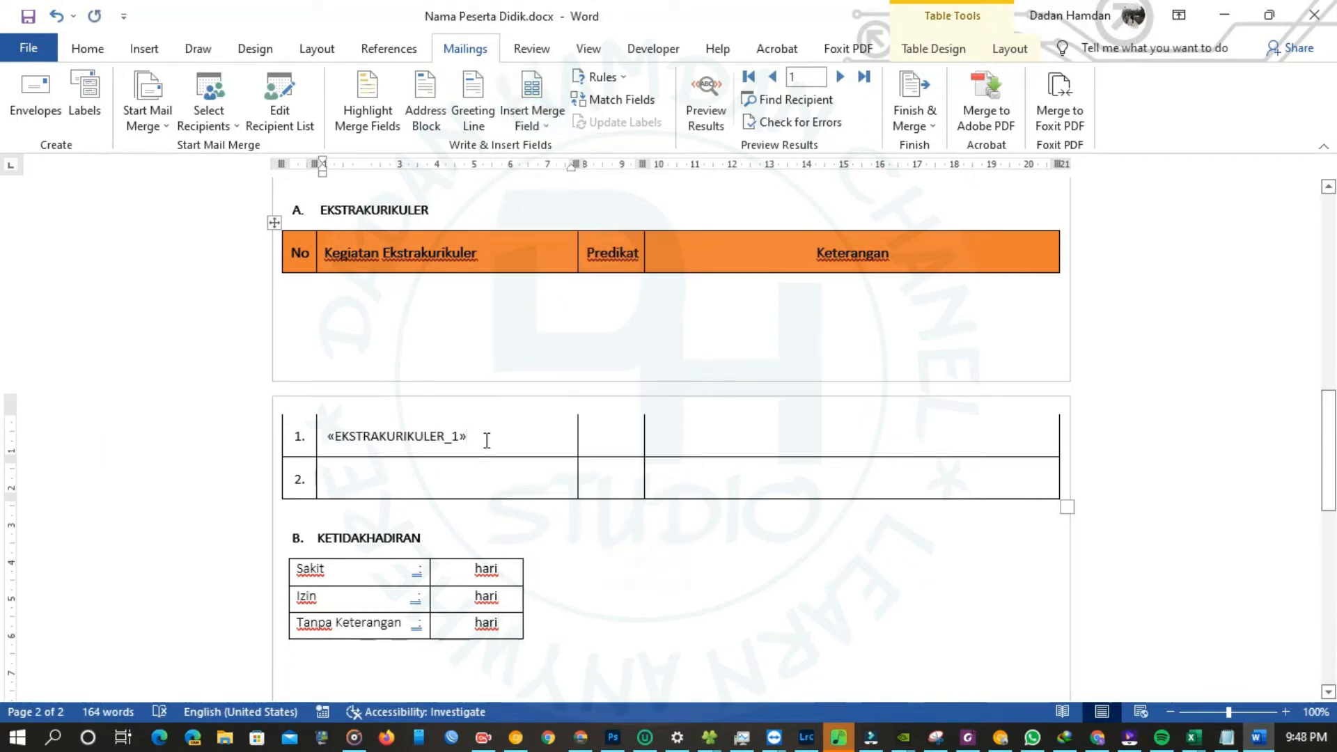
{"action": "left_click", "coordinate": [533, 126]}
{"action": "scroll", "coordinate": [563, 504], "scroll_direction": "down", "scroll_amount": 10}
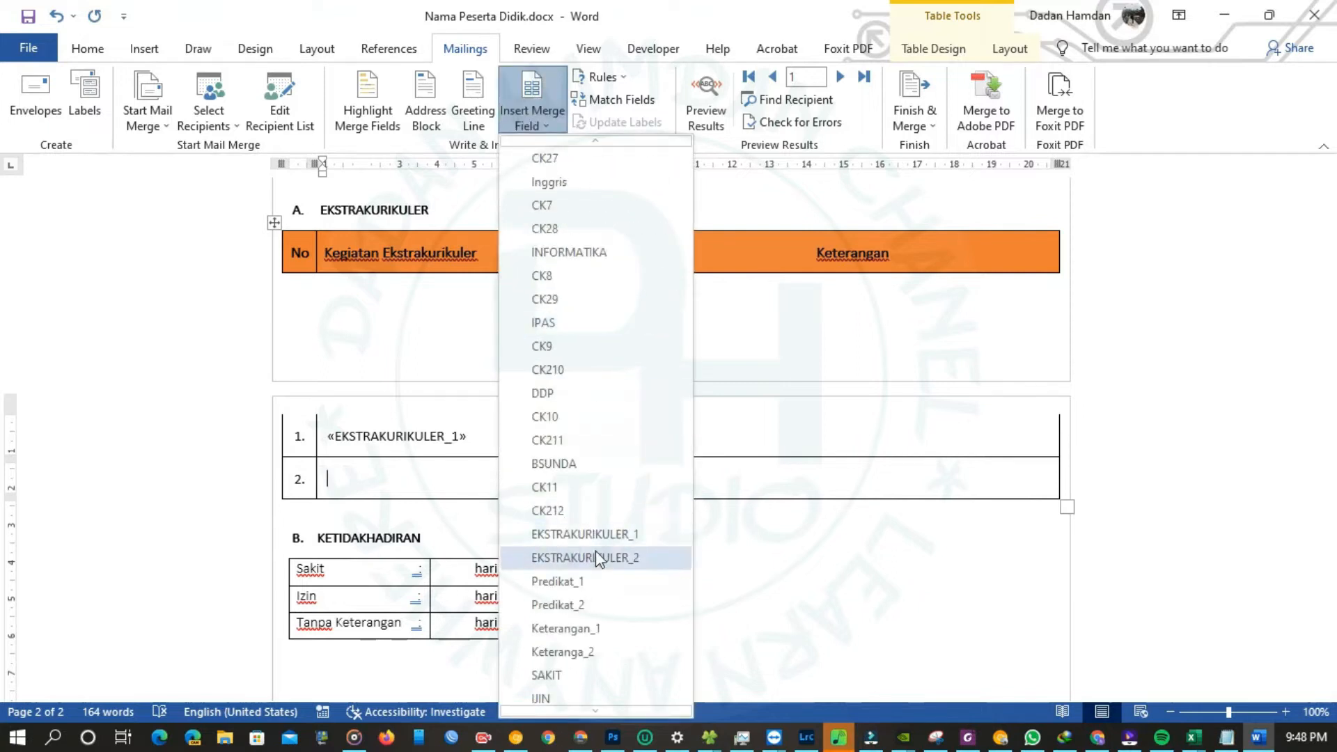
{"action": "left_click", "coordinate": [596, 557]}
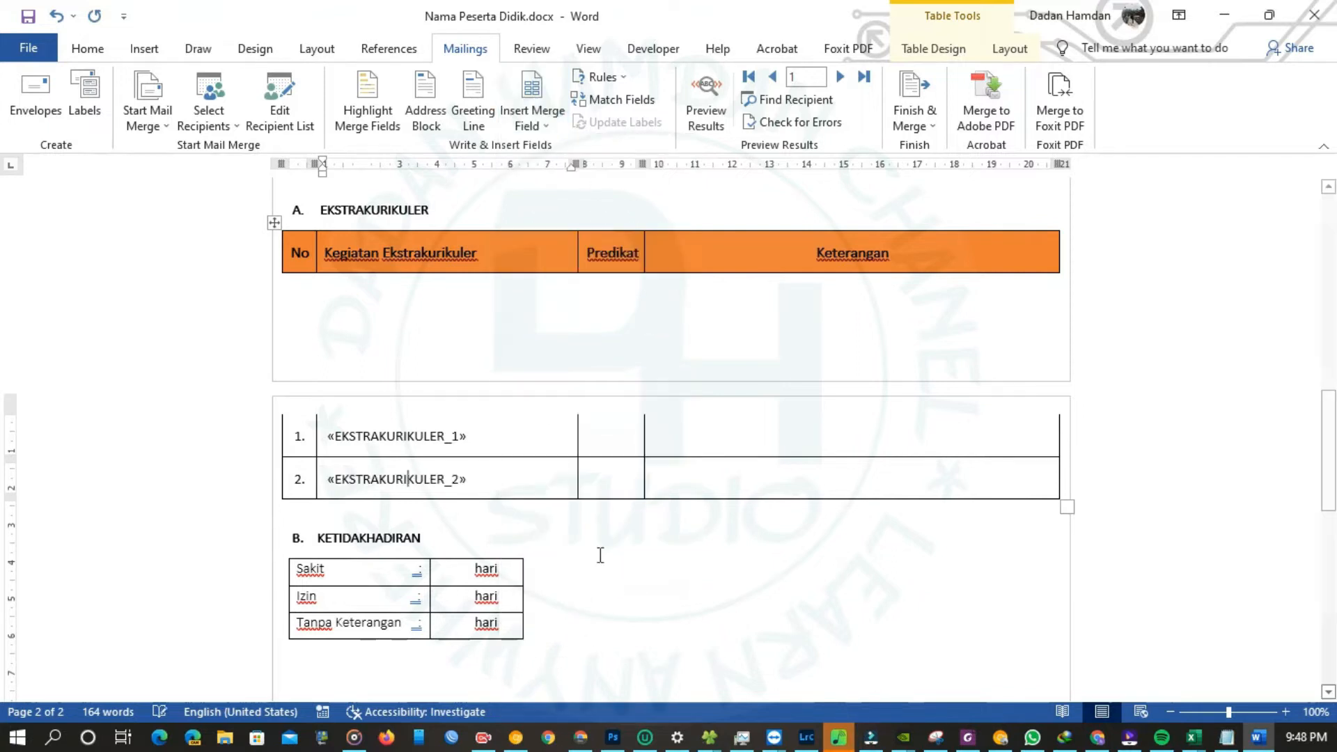
- Insert the Predikat_1 and Predikat_2 merge fields in the Predikat column of extracurricular rows 1 and 2
{"action": "left_click", "coordinate": [531, 125]}
{"action": "scroll", "coordinate": [596, 487], "scroll_direction": "down", "scroll_amount": 10}
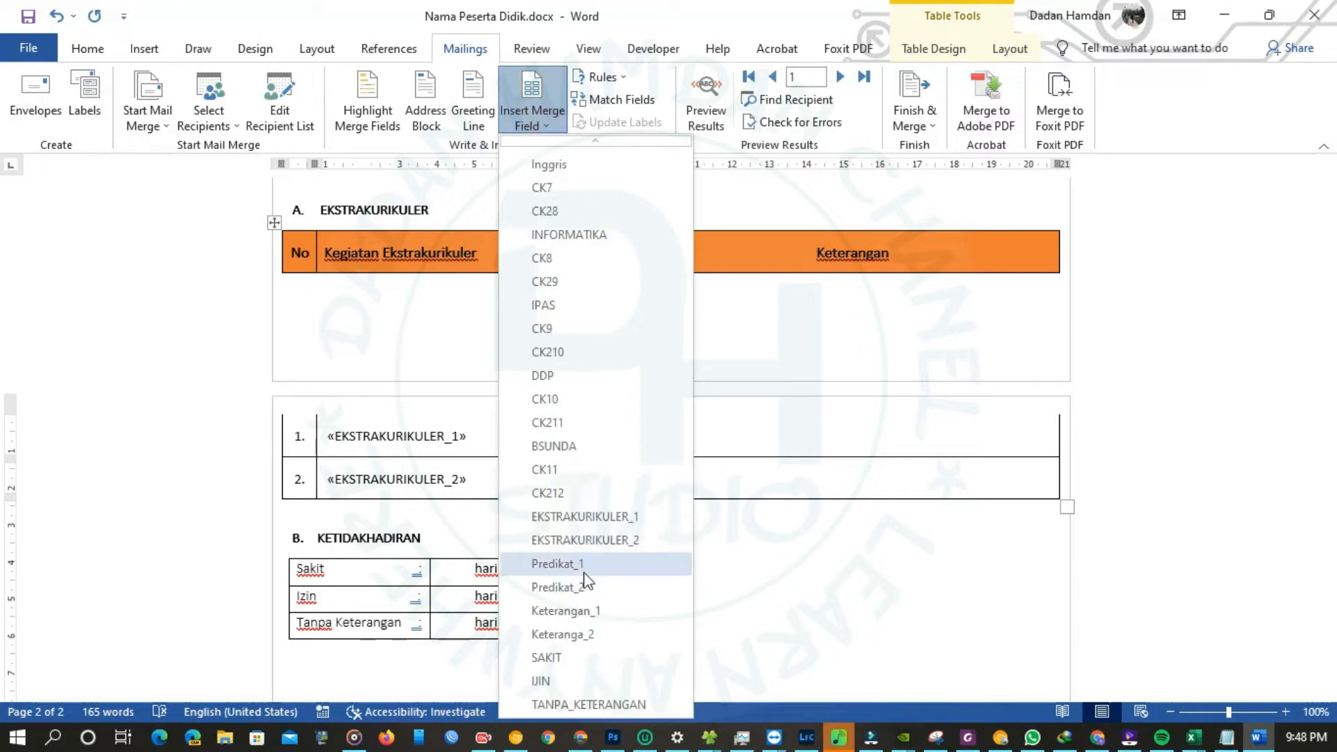
{"action": "left_click", "coordinate": [585, 569]}
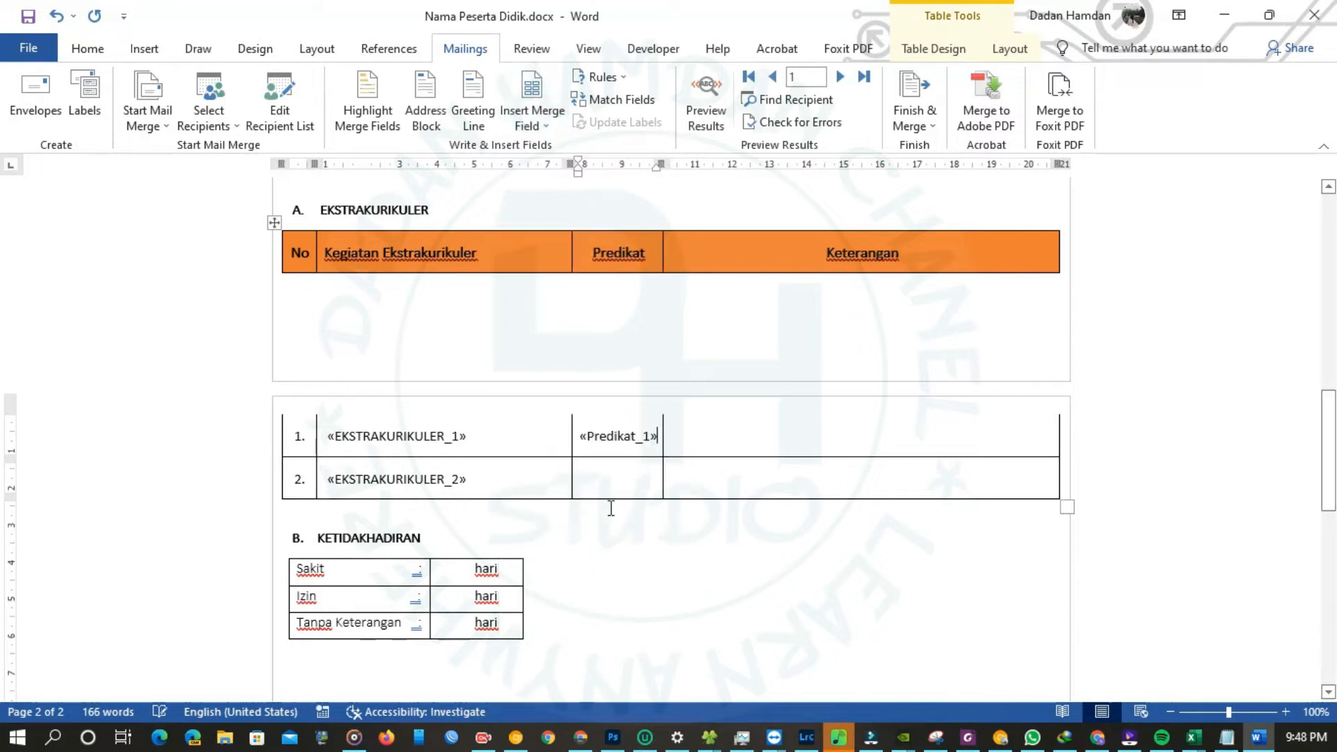
{"action": "left_click", "coordinate": [531, 119]}
{"action": "scroll", "coordinate": [597, 369], "scroll_direction": "down", "scroll_amount": 10}
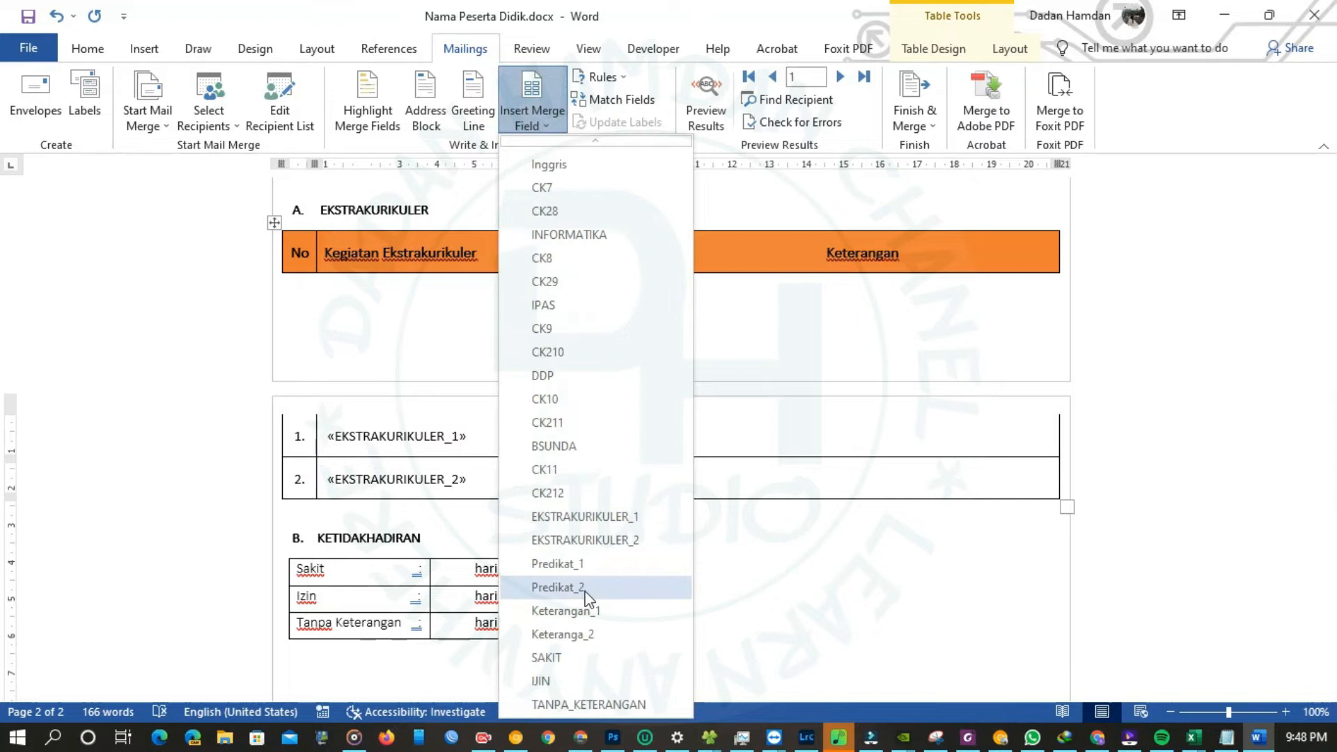
{"action": "left_click", "coordinate": [557, 587]}
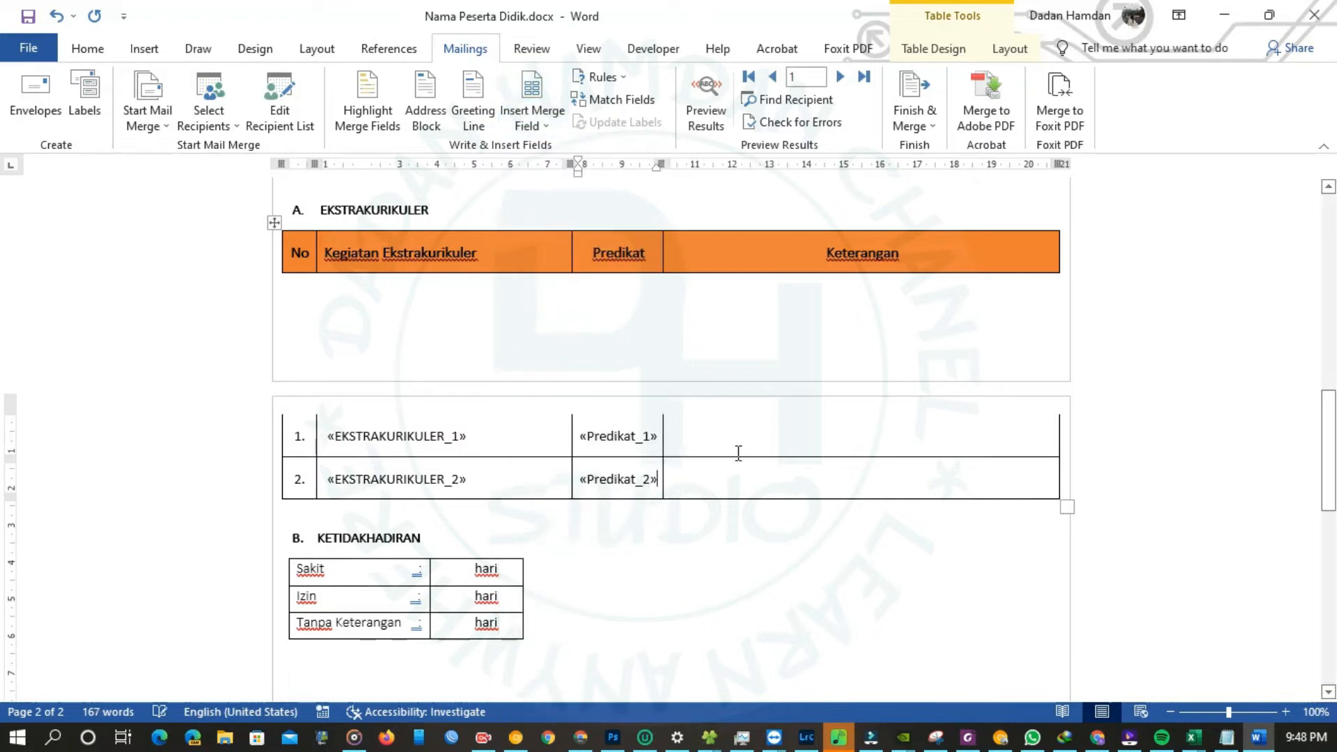
- Insert the Keterangan_1 and Keteranga_2 merge fields in the Keterangan column of extracurricular rows 1 and 2
{"action": "left_click", "coordinate": [542, 115]}
{"action": "scroll", "coordinate": [633, 488], "scroll_direction": "down", "scroll_amount": 8}
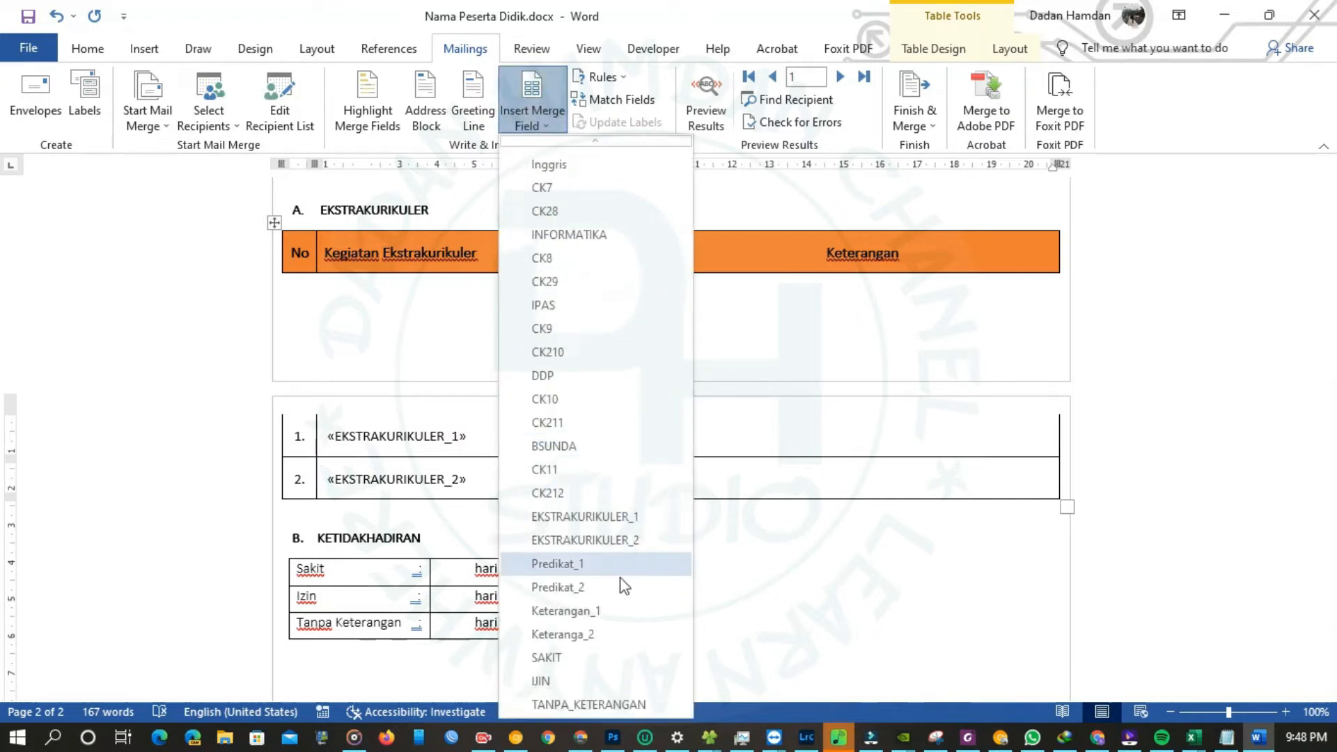
{"action": "left_click", "coordinate": [603, 611]}
{"action": "left_click", "coordinate": [532, 98]}
{"action": "scroll", "coordinate": [592, 515], "scroll_direction": "down", "scroll_amount": 8}
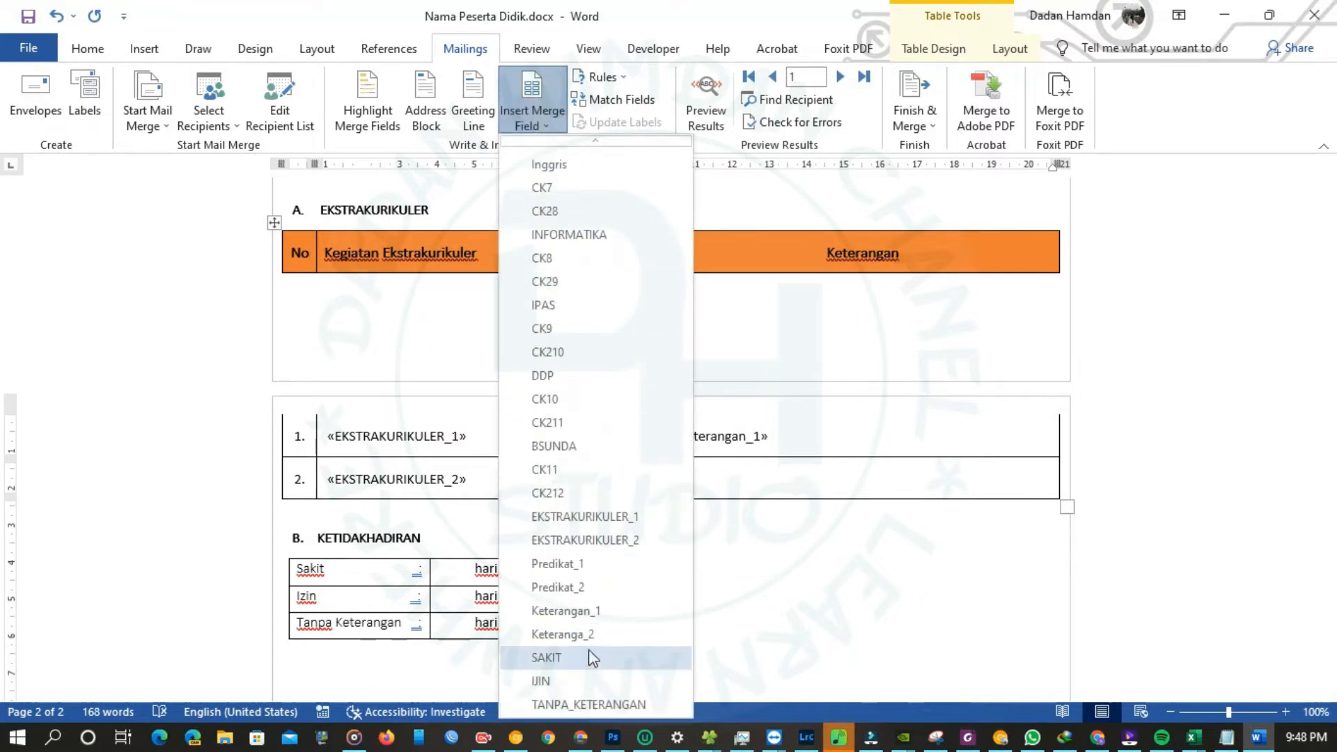
{"action": "left_click", "coordinate": [591, 635]}
- Insert the SAKIT, IJIN and TANPA_KETERANGAN merge fields before "hari" in the matching rows of the Ketidakhadiran table
{"action": "scroll", "coordinate": [470, 558], "scroll_direction": "down", "scroll_amount": 2}
{"action": "left_click", "coordinate": [445, 477]}
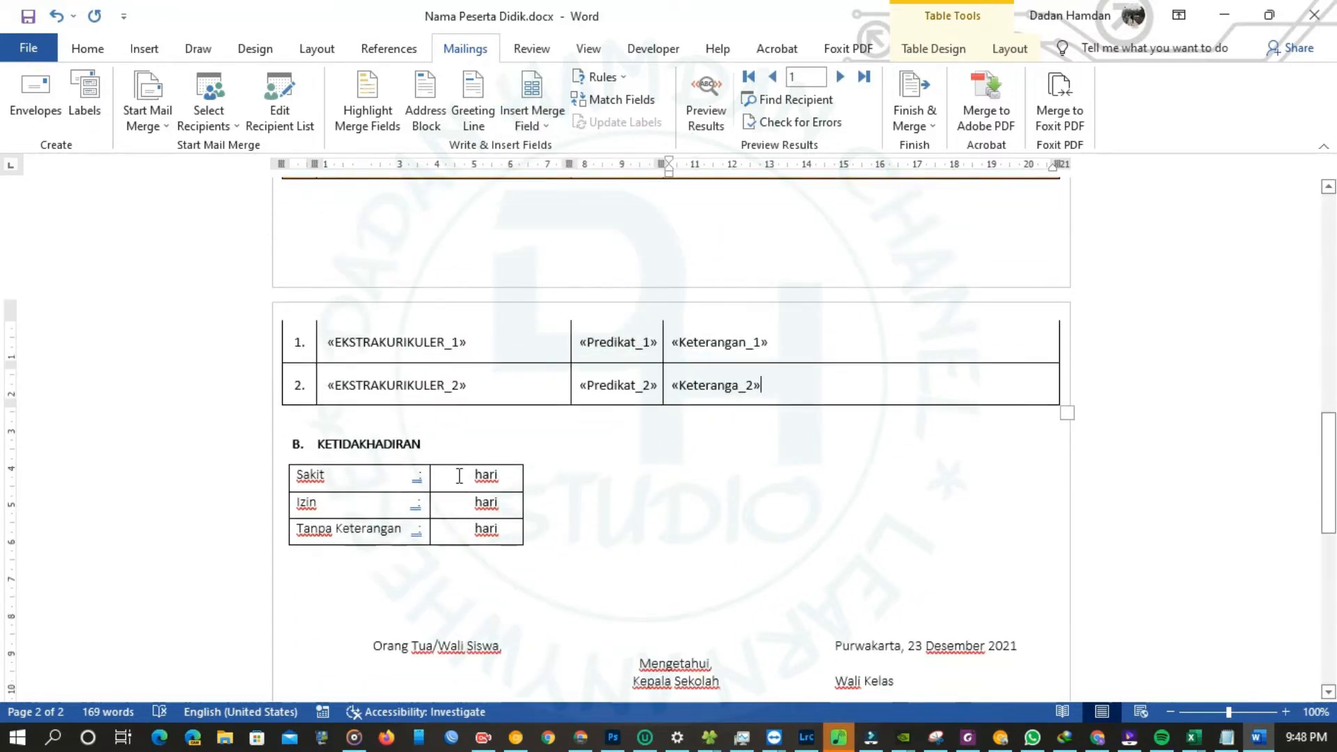
{"action": "left_click", "coordinate": [532, 118]}
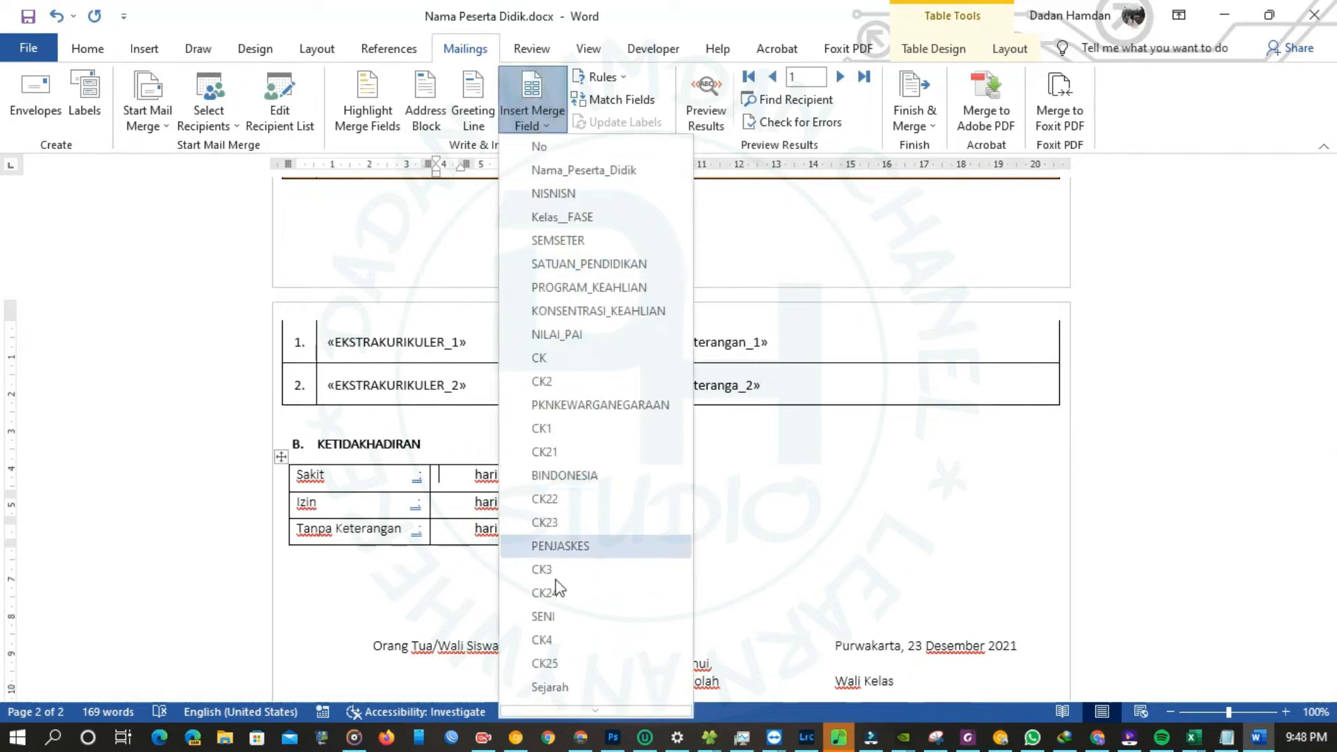
{"action": "scroll", "coordinate": [575, 627], "scroll_direction": "down", "scroll_amount": 8}
{"action": "left_click", "coordinate": [578, 659]}
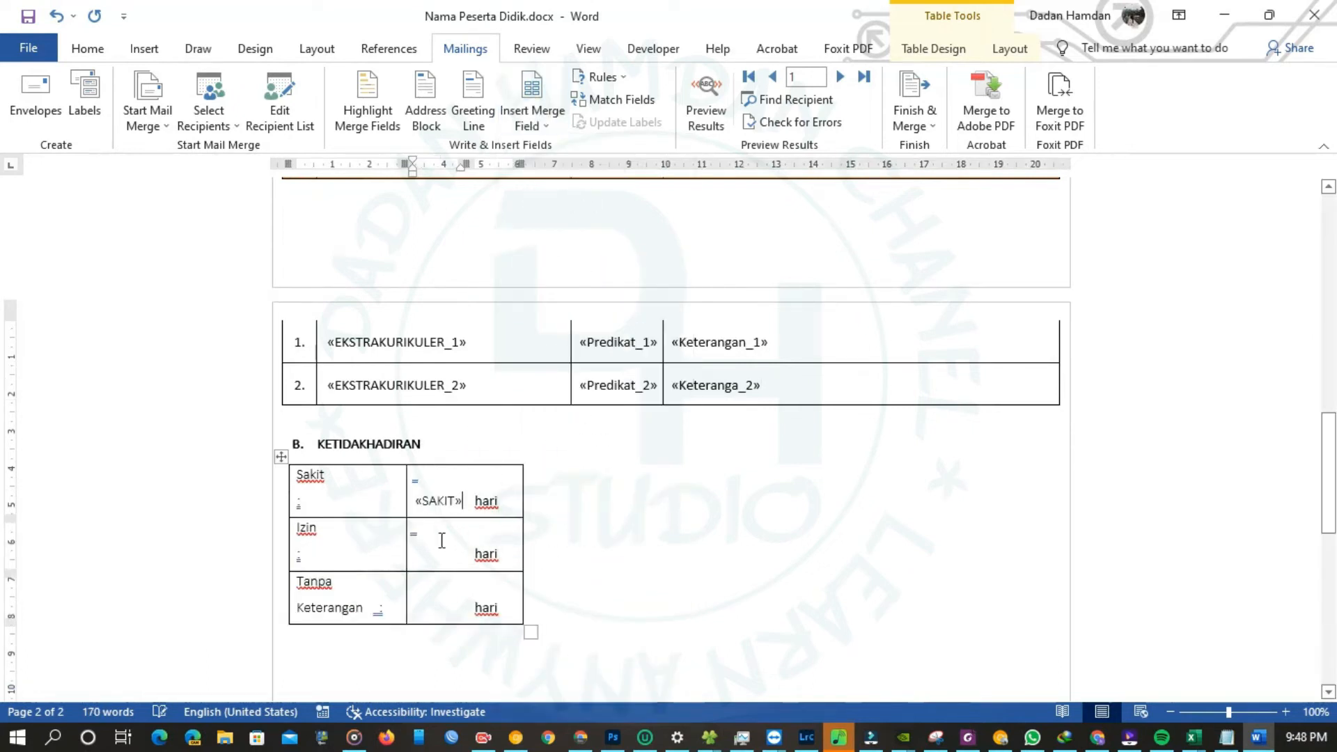
{"action": "left_click", "coordinate": [532, 119]}
{"action": "scroll", "coordinate": [557, 557], "scroll_direction": "down", "scroll_amount": 8}
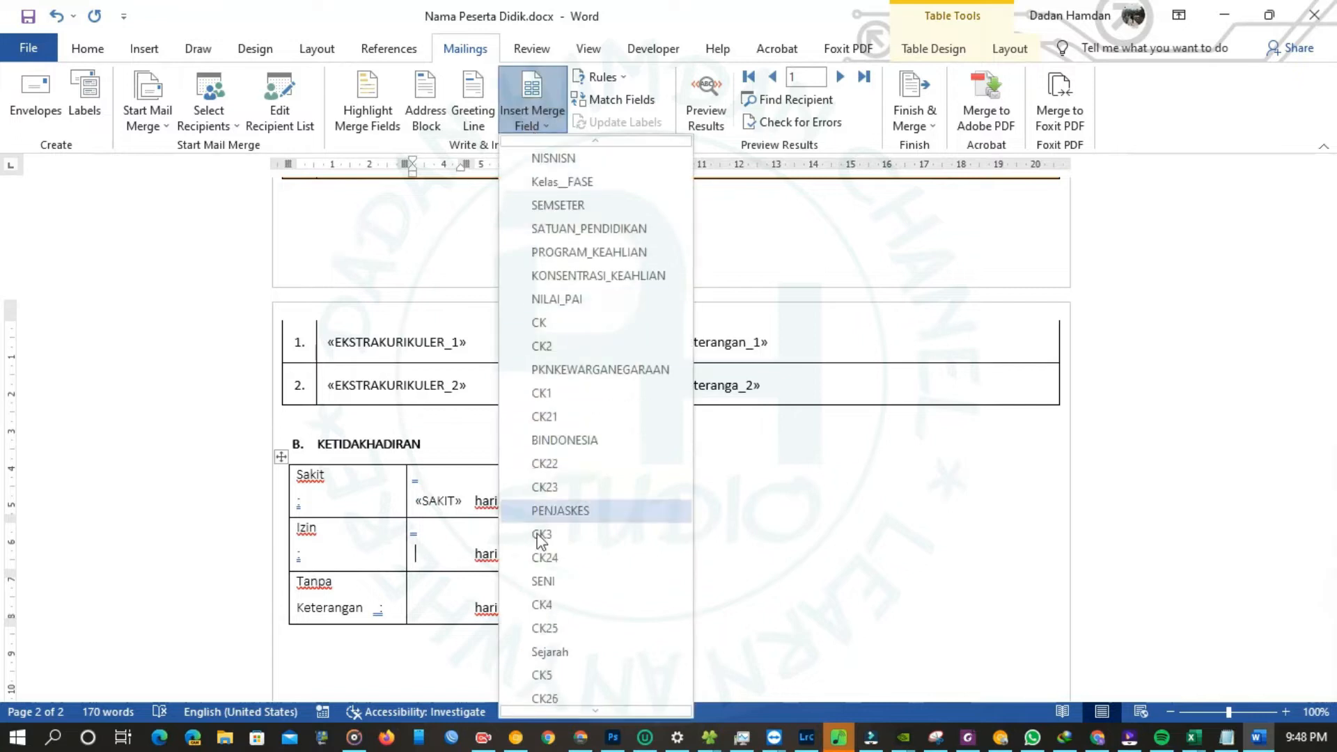
{"action": "left_click", "coordinate": [554, 677]}
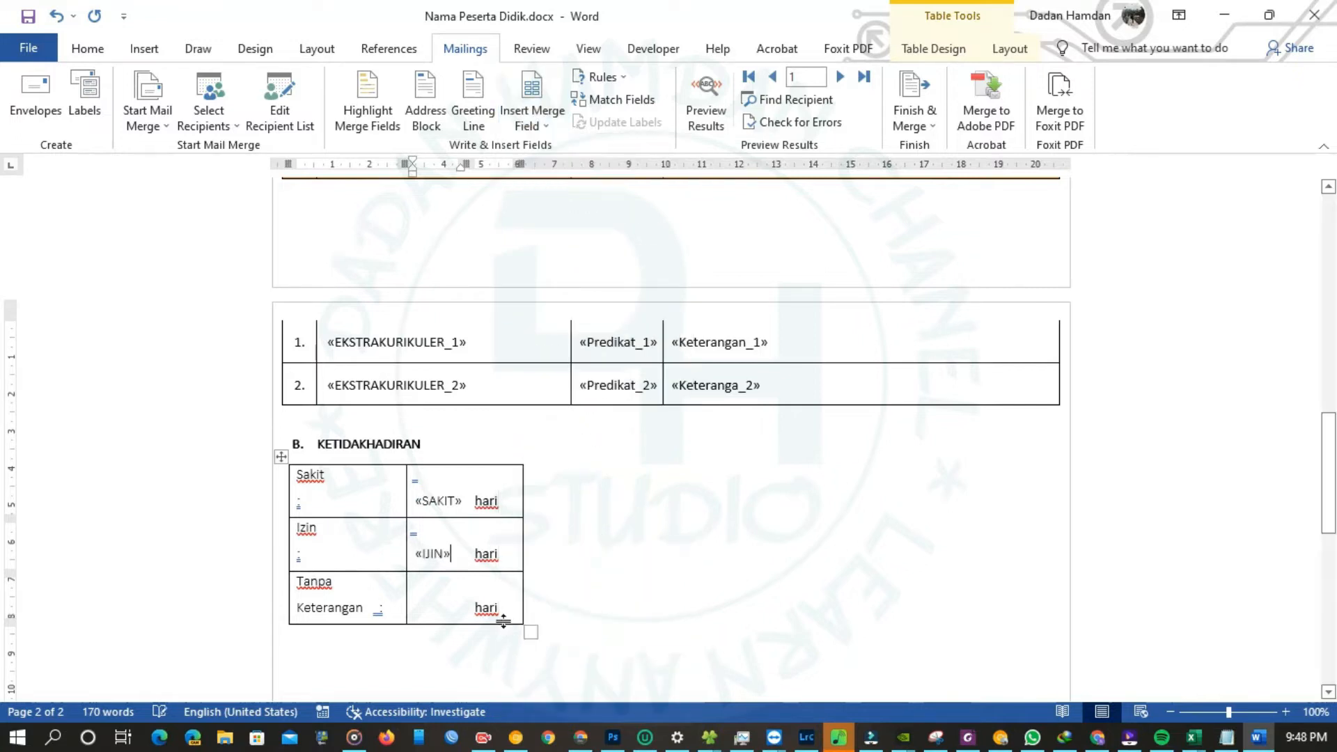
{"action": "left_click", "coordinate": [532, 118]}
{"action": "scroll", "coordinate": [564, 546], "scroll_direction": "down", "scroll_amount": 8}
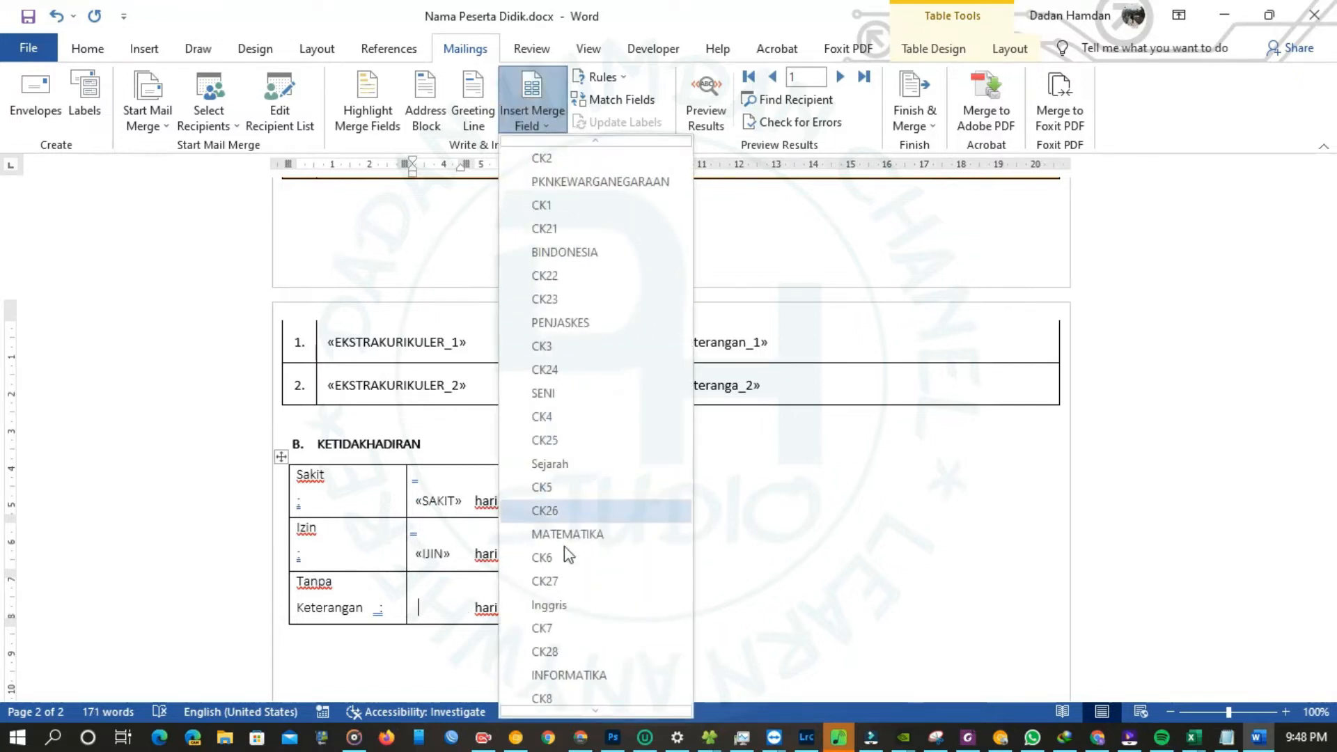
{"action": "left_click", "coordinate": [602, 702]}
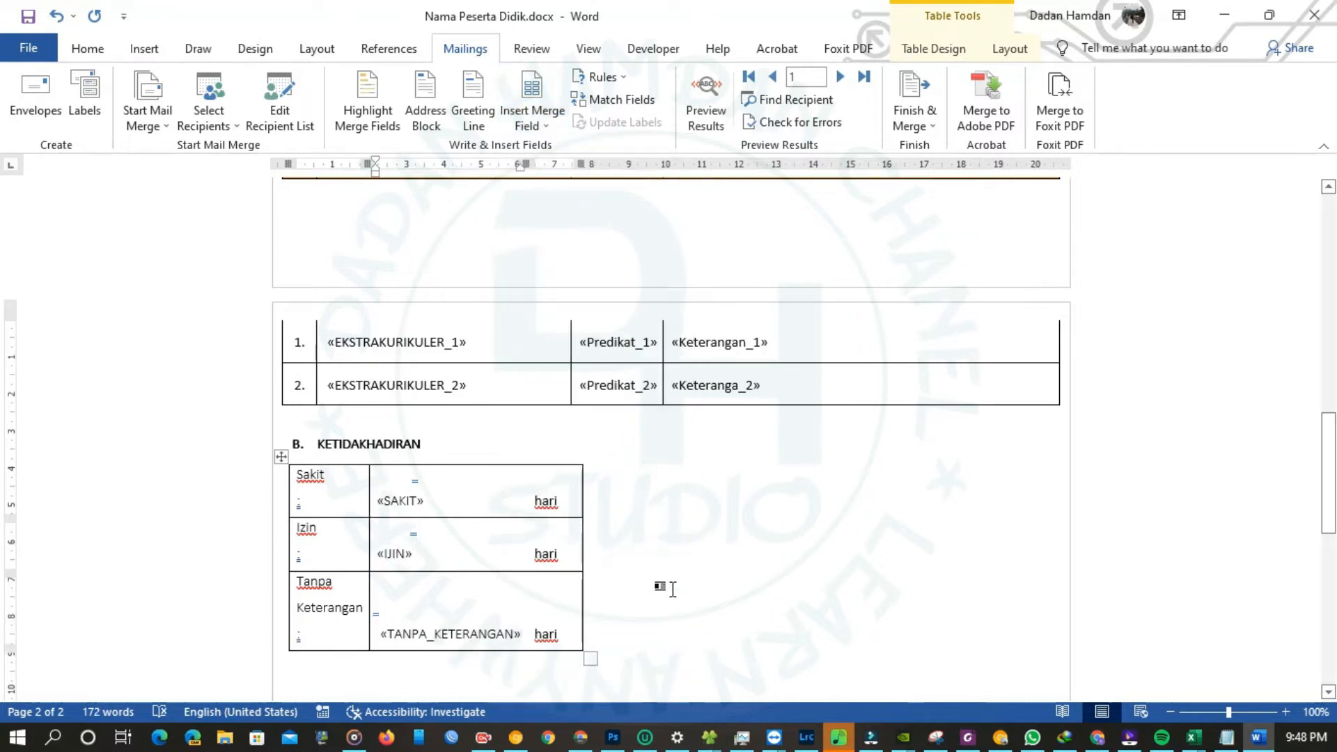
- Try to preview the merge results with the invalid CP2 merge field removed from the document
{"action": "scroll", "coordinate": [673, 589], "scroll_direction": "up", "scroll_amount": 15}
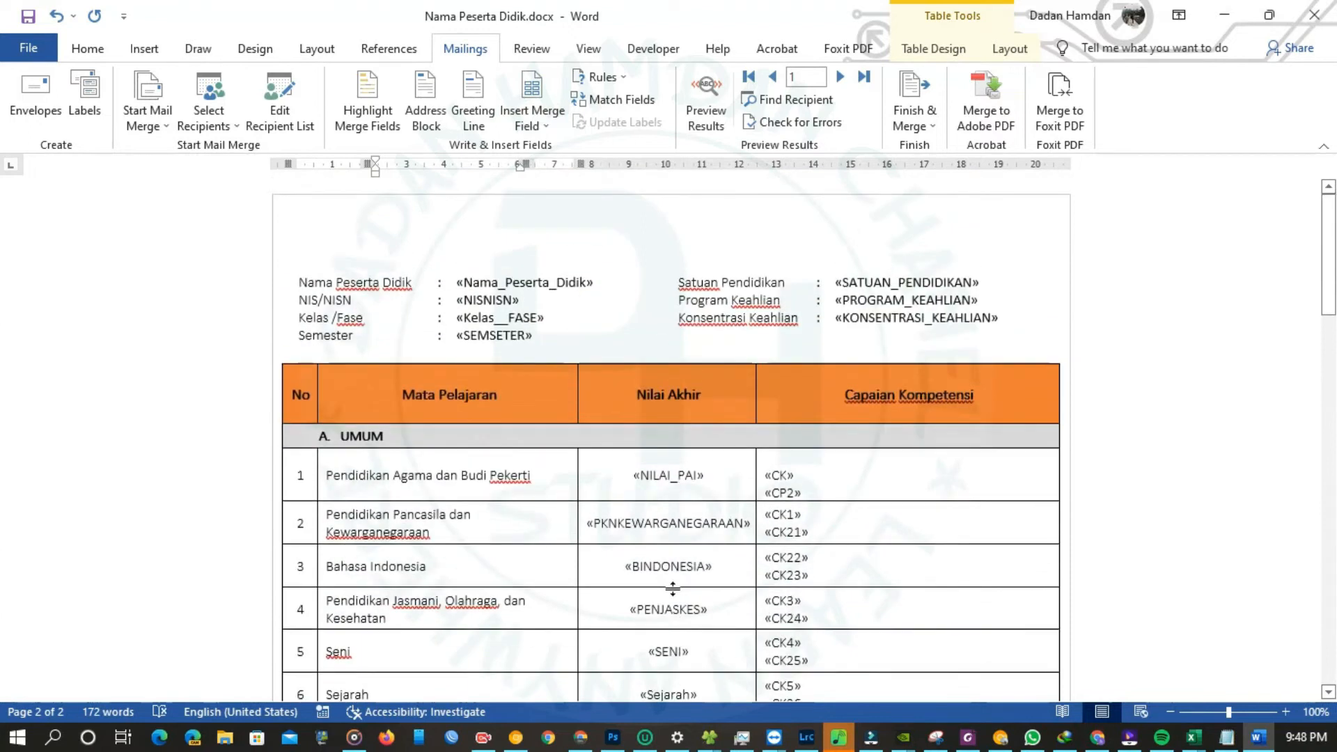
{"action": "scroll", "coordinate": [673, 589], "scroll_direction": "down", "scroll_amount": 15}
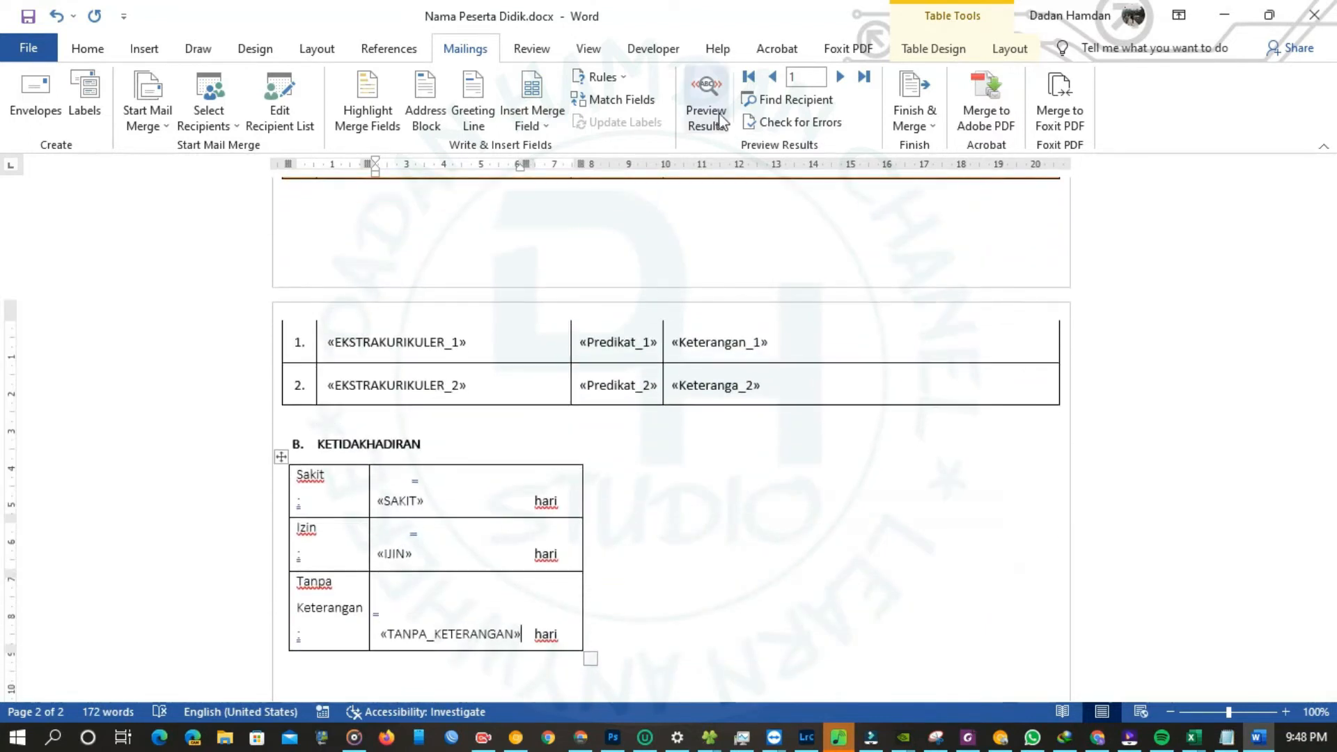
{"action": "left_click", "coordinate": [720, 122]}
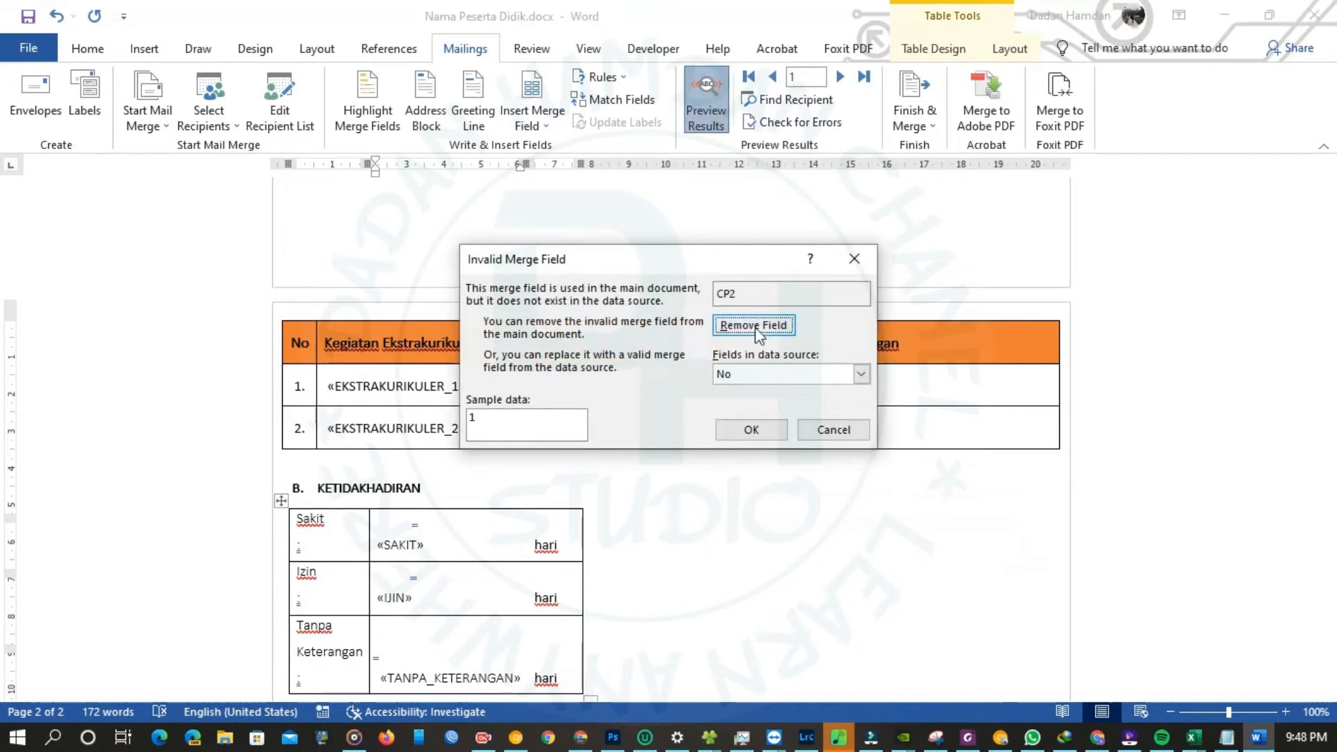
{"action": "left_click", "coordinate": [737, 374]}
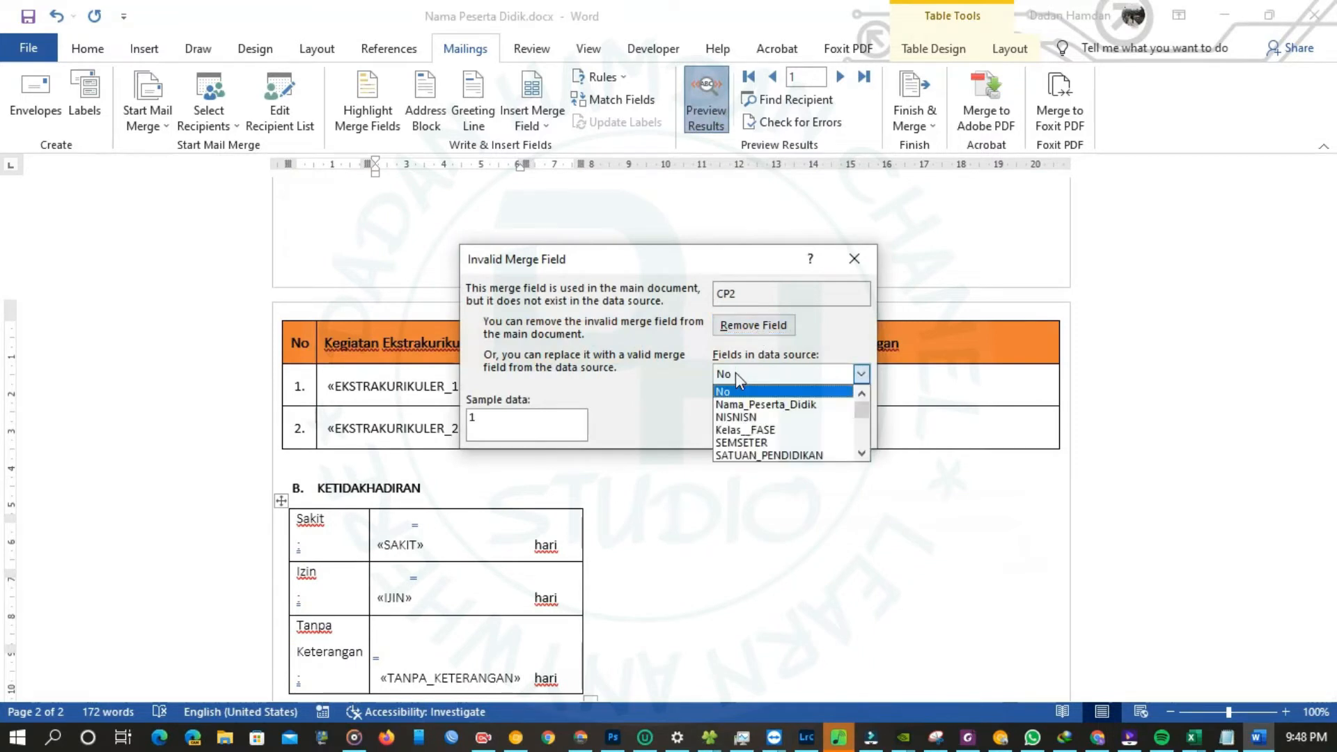
{"action": "left_click", "coordinate": [735, 373]}
{"action": "left_click", "coordinate": [758, 331]}
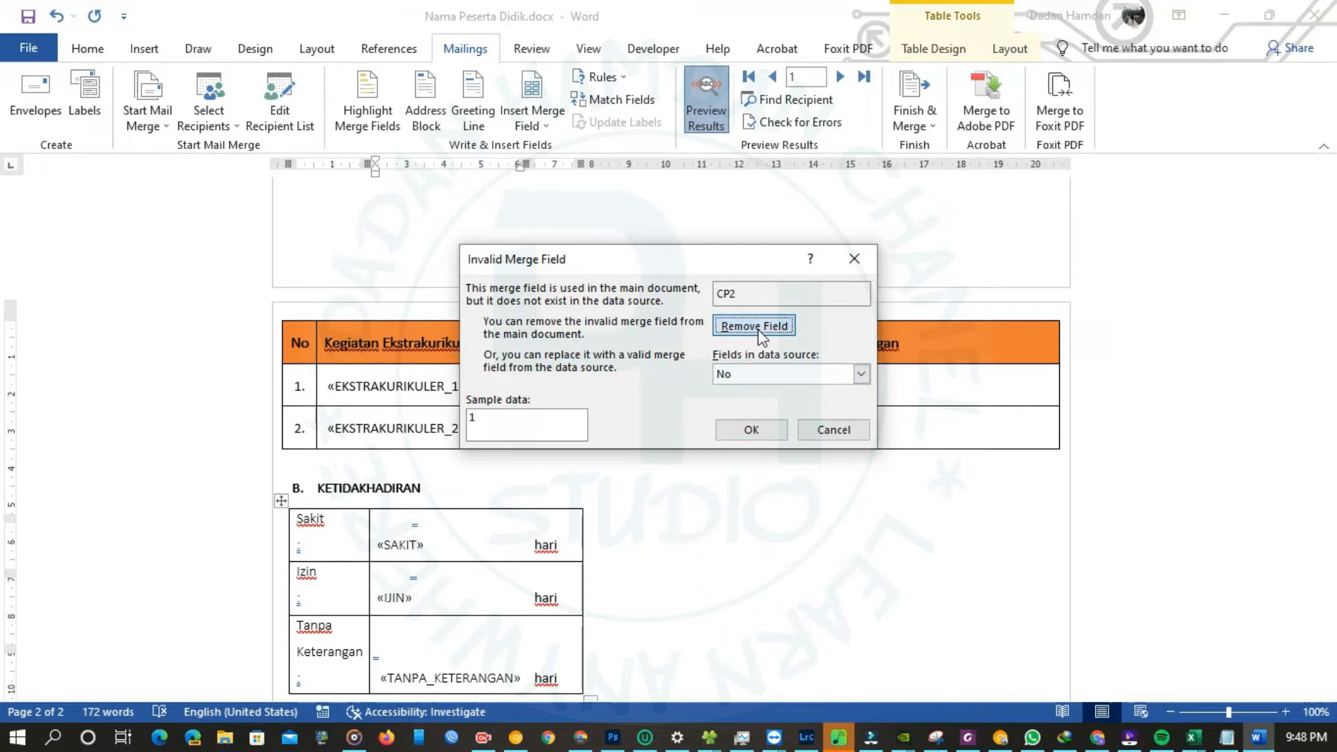
{"action": "scroll", "coordinate": [732, 377], "scroll_direction": "down", "scroll_amount": 10}
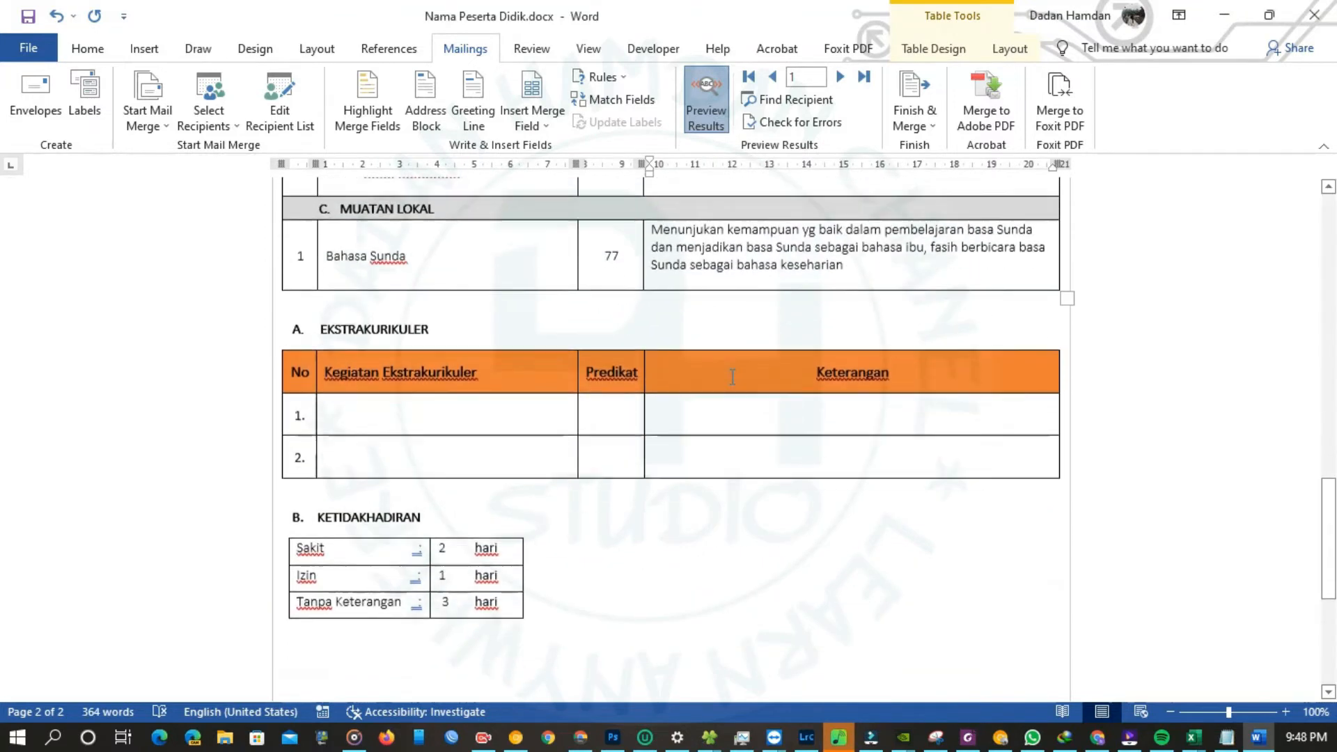
{"action": "scroll", "coordinate": [733, 377], "scroll_direction": "up", "scroll_amount": 5}
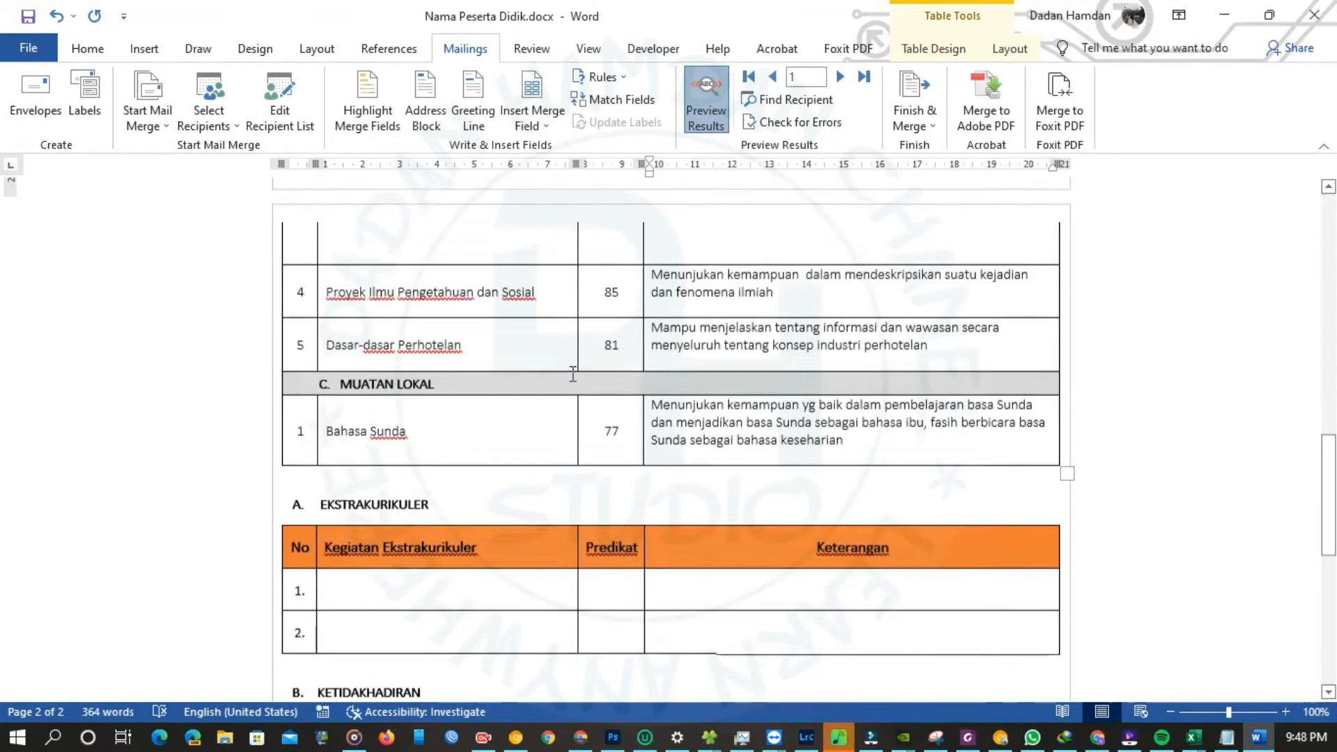
{"action": "scroll", "coordinate": [573, 373], "scroll_direction": "down", "scroll_amount": 3}
{"action": "key", "text": "ctrl+z"}
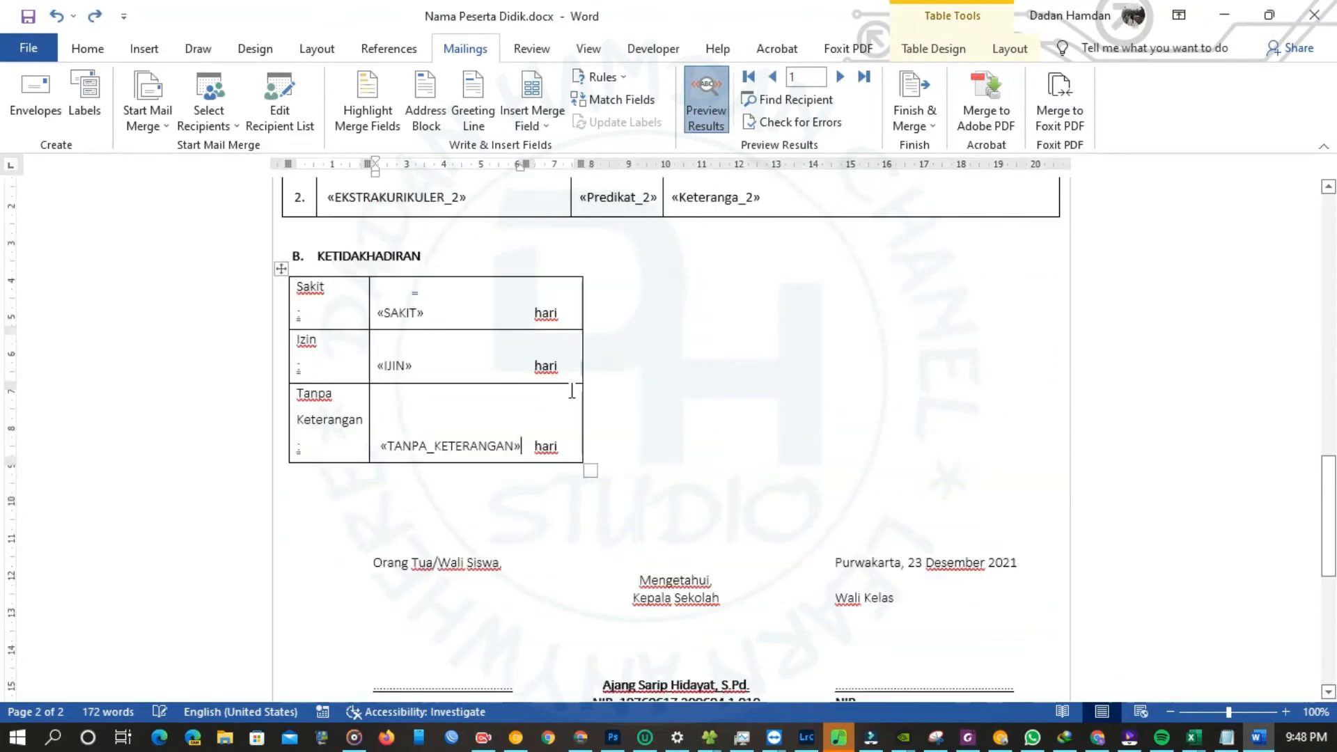
- Preview the merge results again, dismissing the invalid CP2 field prompt without removing or replacing the field
{"action": "scroll", "coordinate": [584, 418], "scroll_direction": "up", "scroll_amount": 3}
{"action": "left_click", "coordinate": [704, 114]}
{"action": "left_click", "coordinate": [704, 103]}
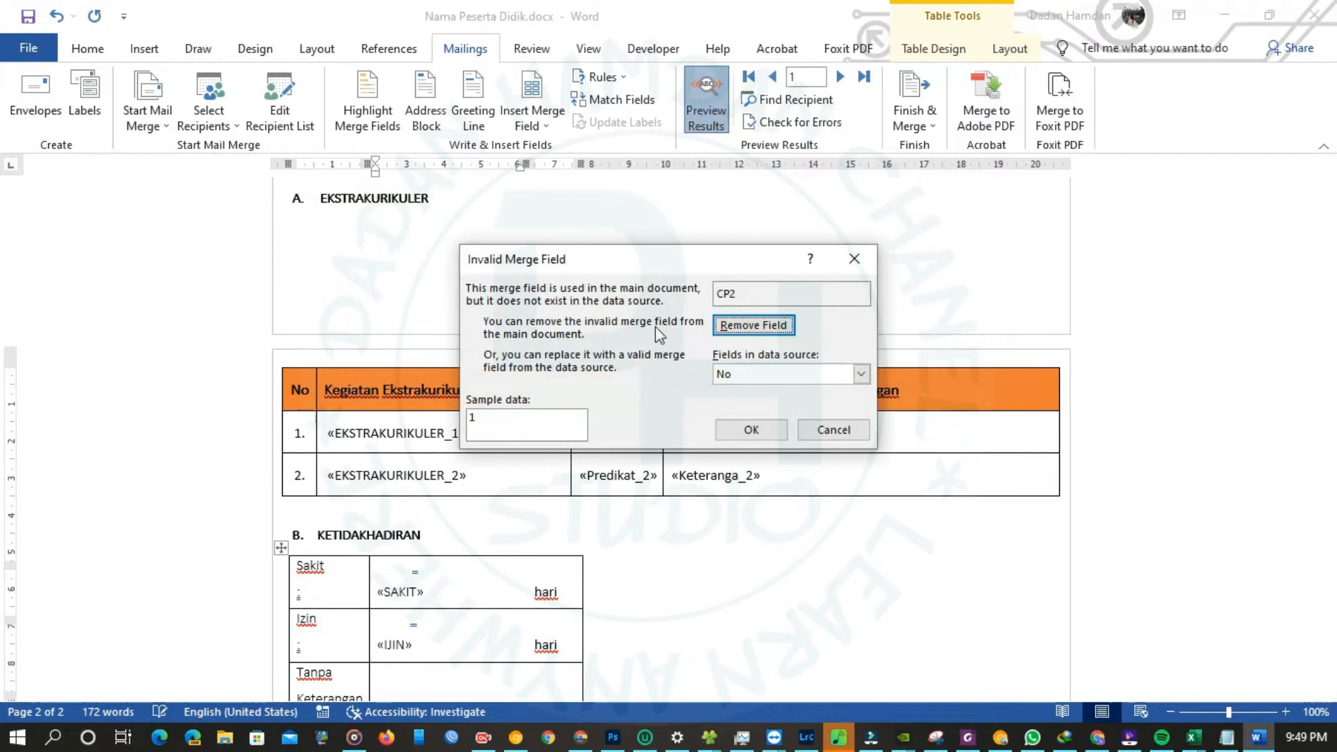
{"action": "left_click", "coordinate": [754, 373]}
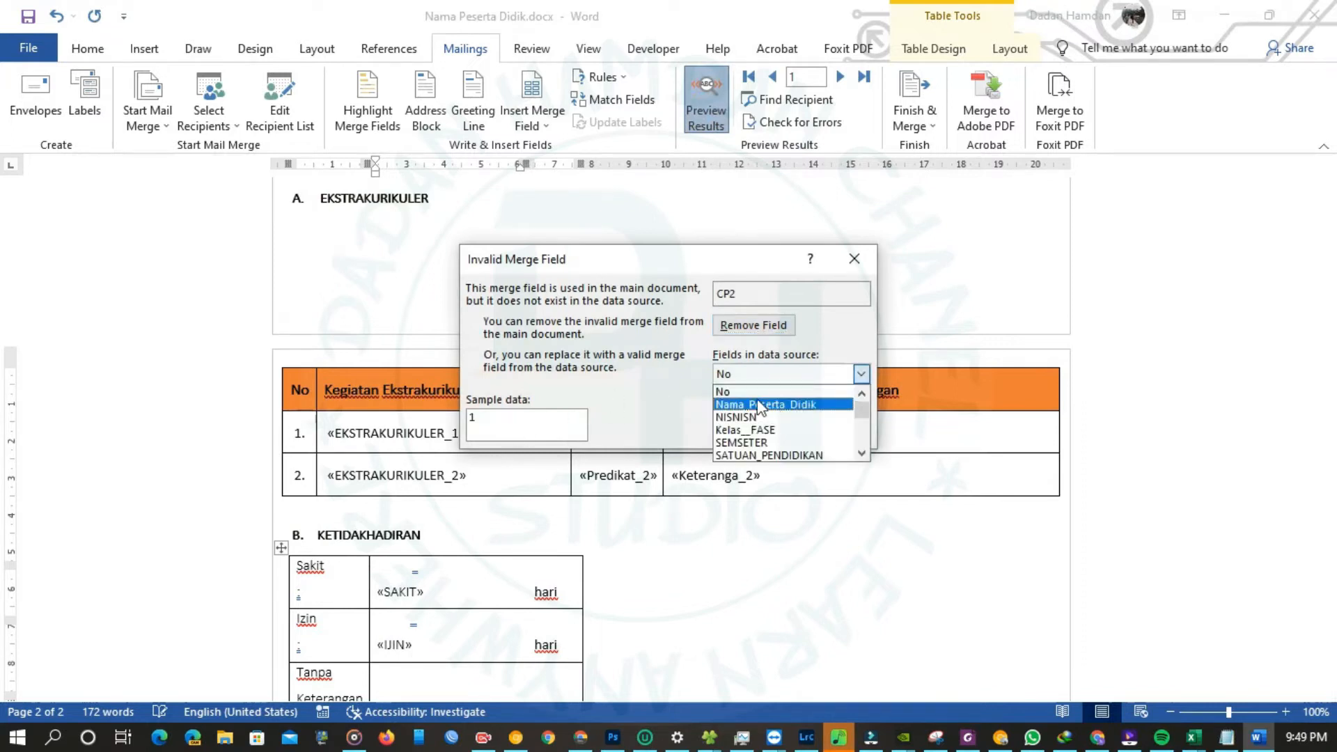
{"action": "left_click", "coordinate": [644, 397]}
{"action": "left_click", "coordinate": [821, 435]}
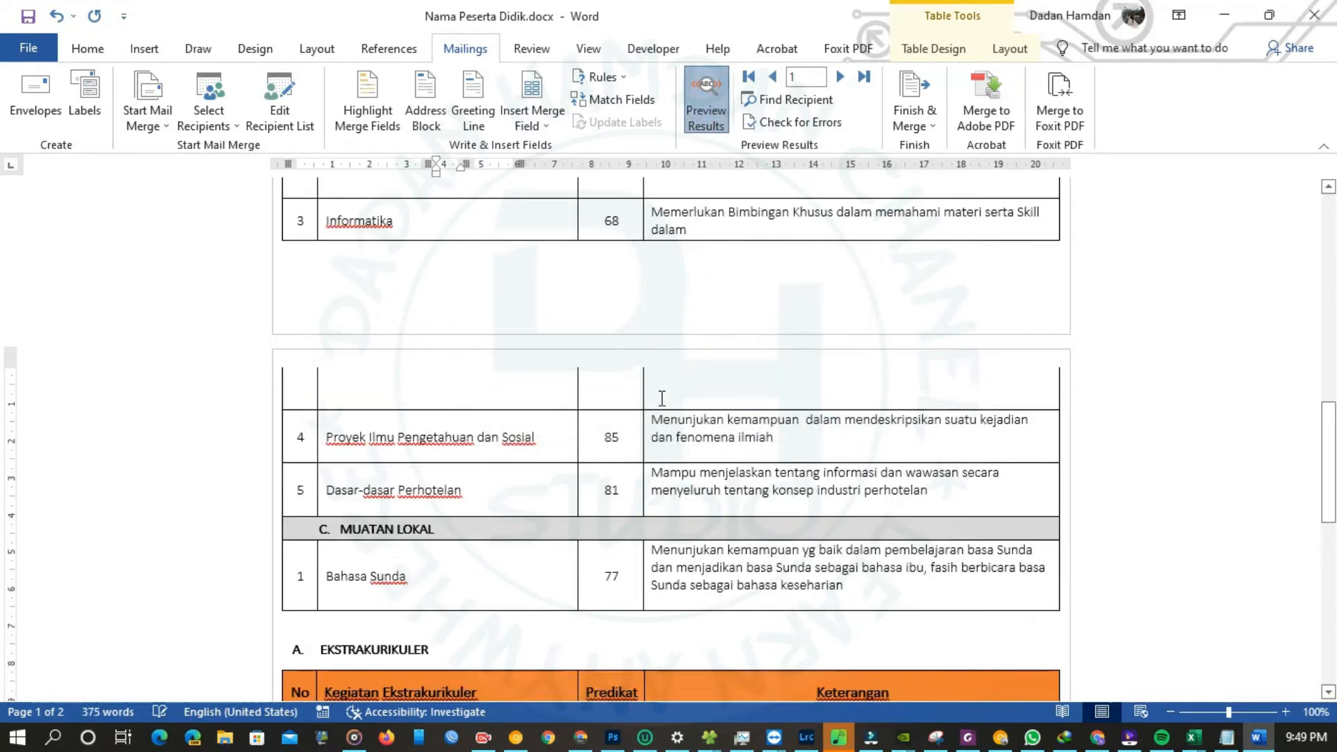
- Open the mail merge recipient list and sort the recipients by No in descending order
{"action": "scroll", "coordinate": [661, 397], "scroll_direction": "up", "scroll_amount": 5}
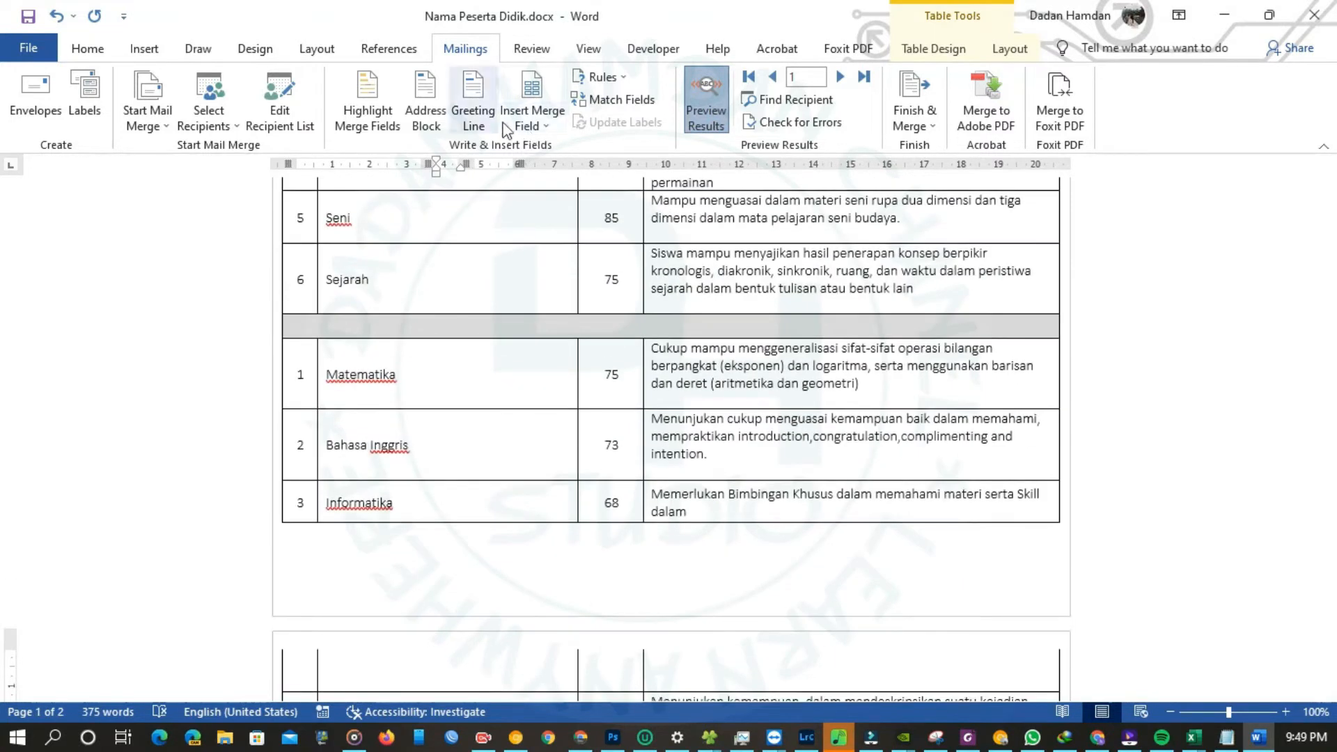
{"action": "left_click", "coordinate": [531, 129]}
{"action": "left_click", "coordinate": [529, 128]}
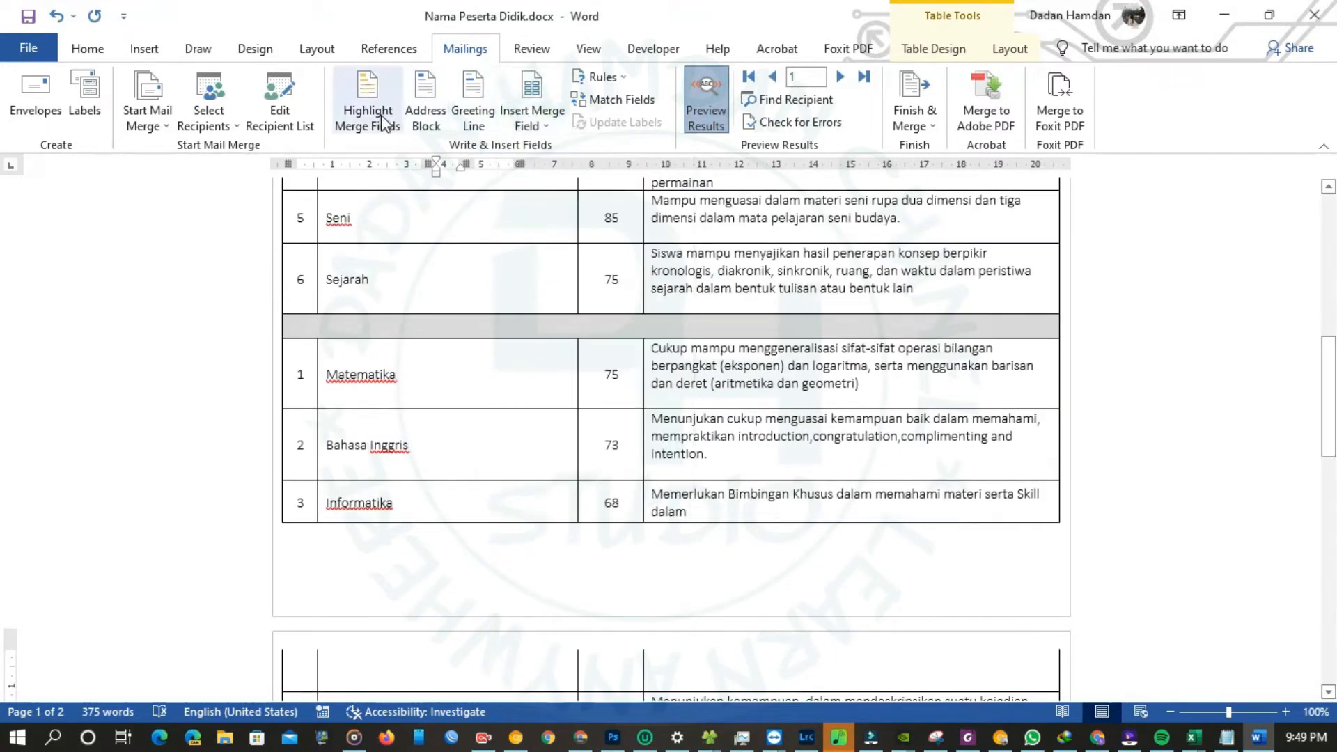
{"action": "left_click", "coordinate": [286, 101]}
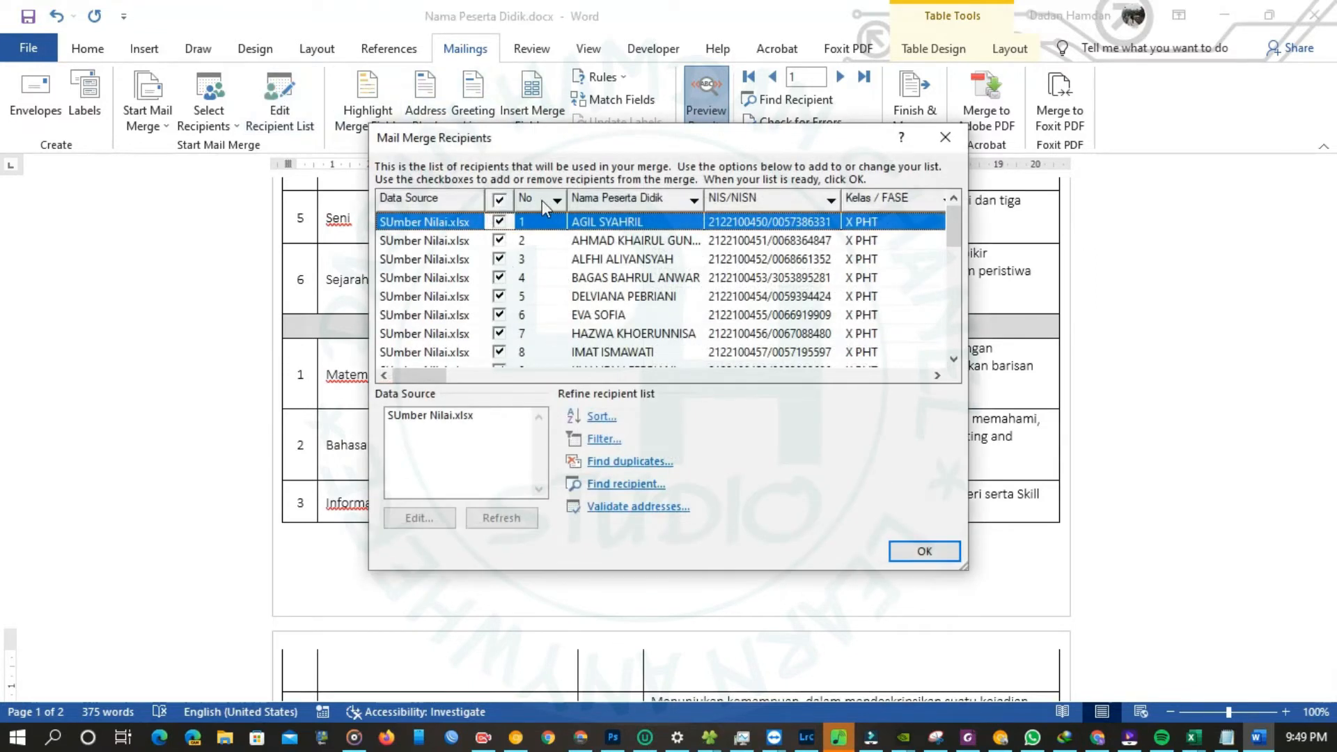
{"action": "left_click", "coordinate": [548, 201]}
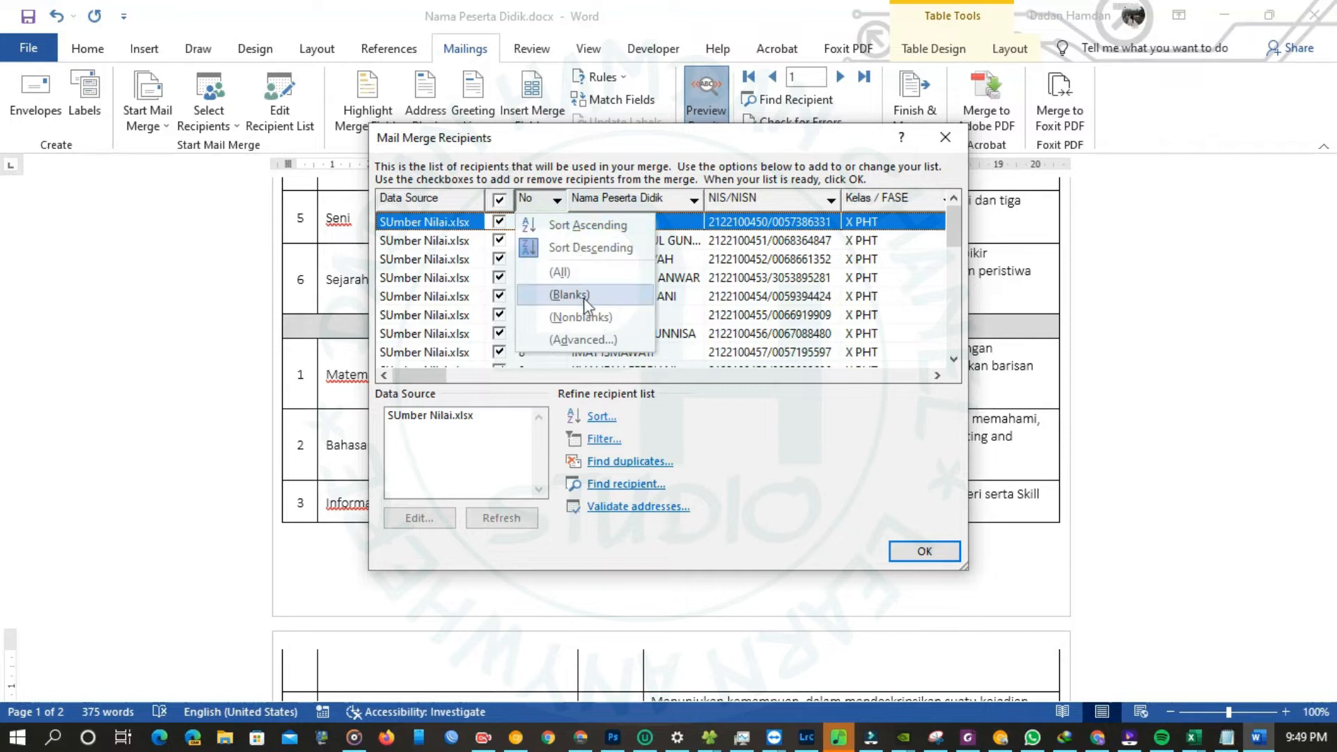
{"action": "left_click", "coordinate": [691, 440]}
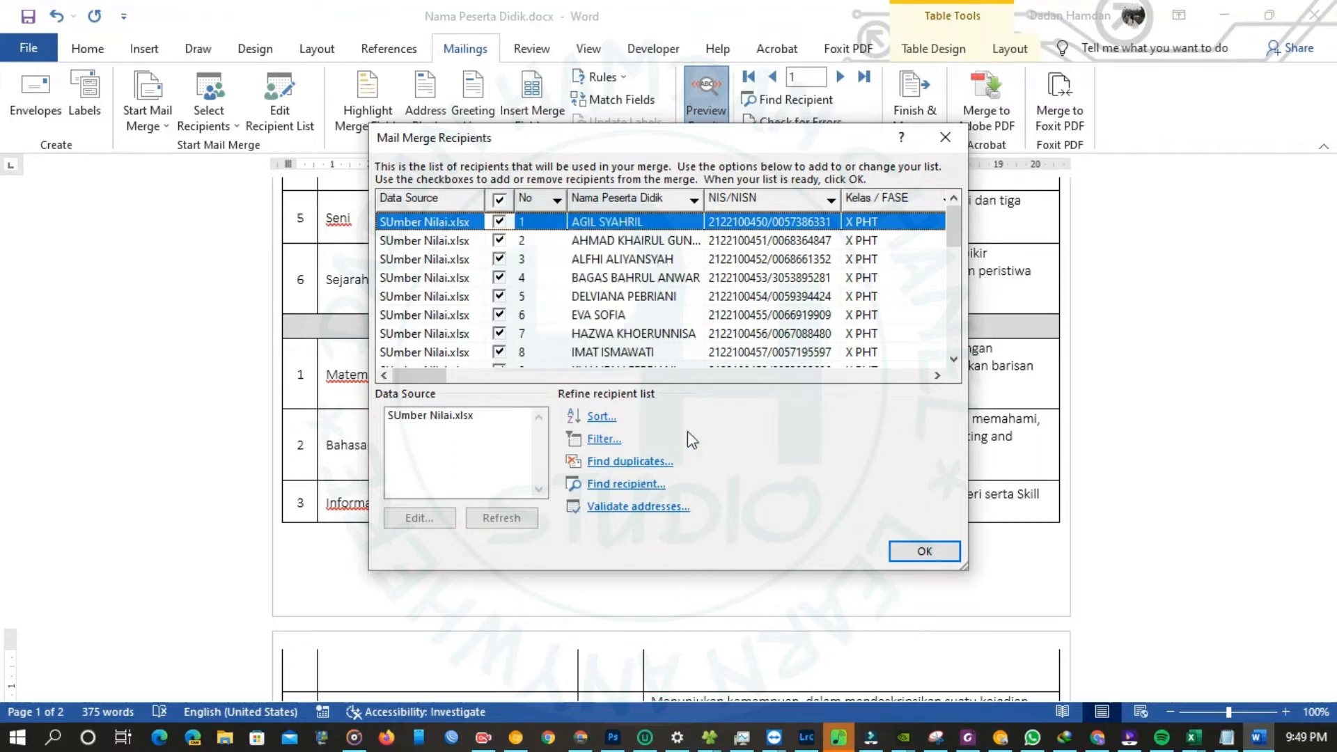
{"action": "left_click", "coordinate": [529, 200]}
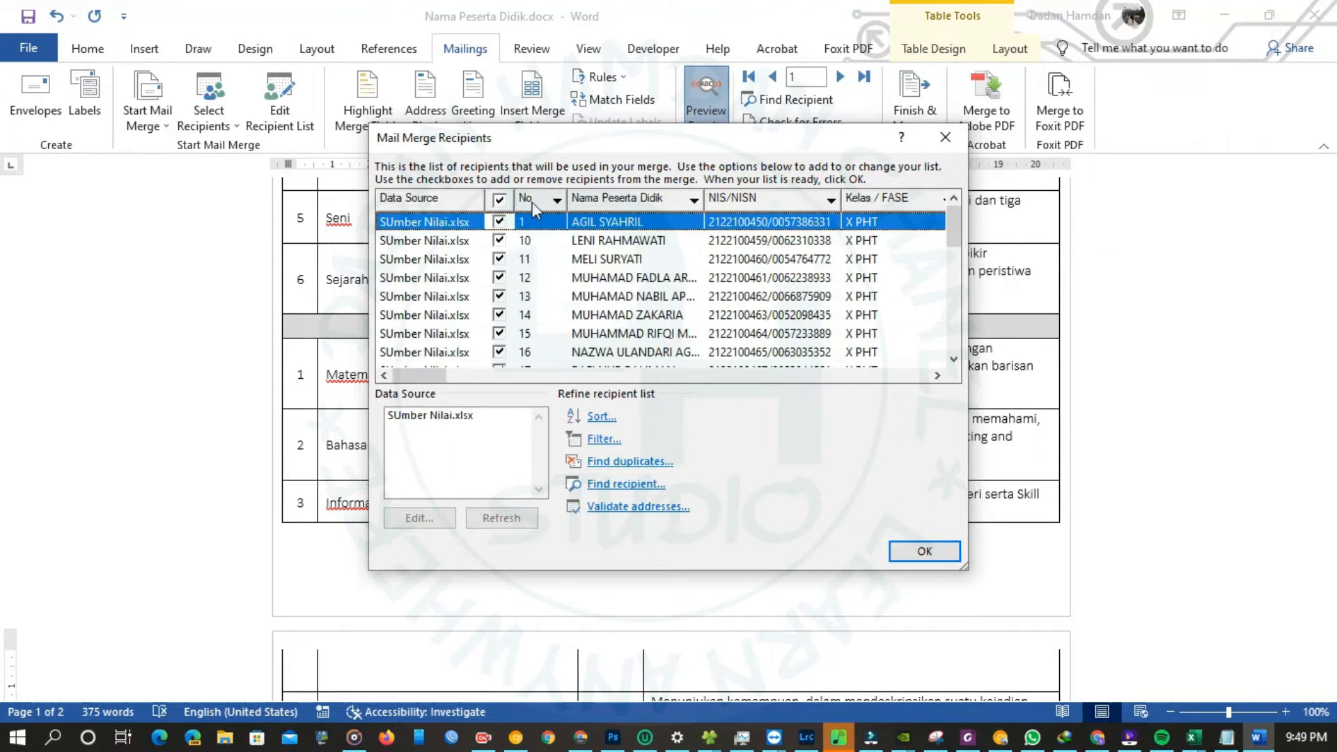
{"action": "left_click", "coordinate": [532, 203]}
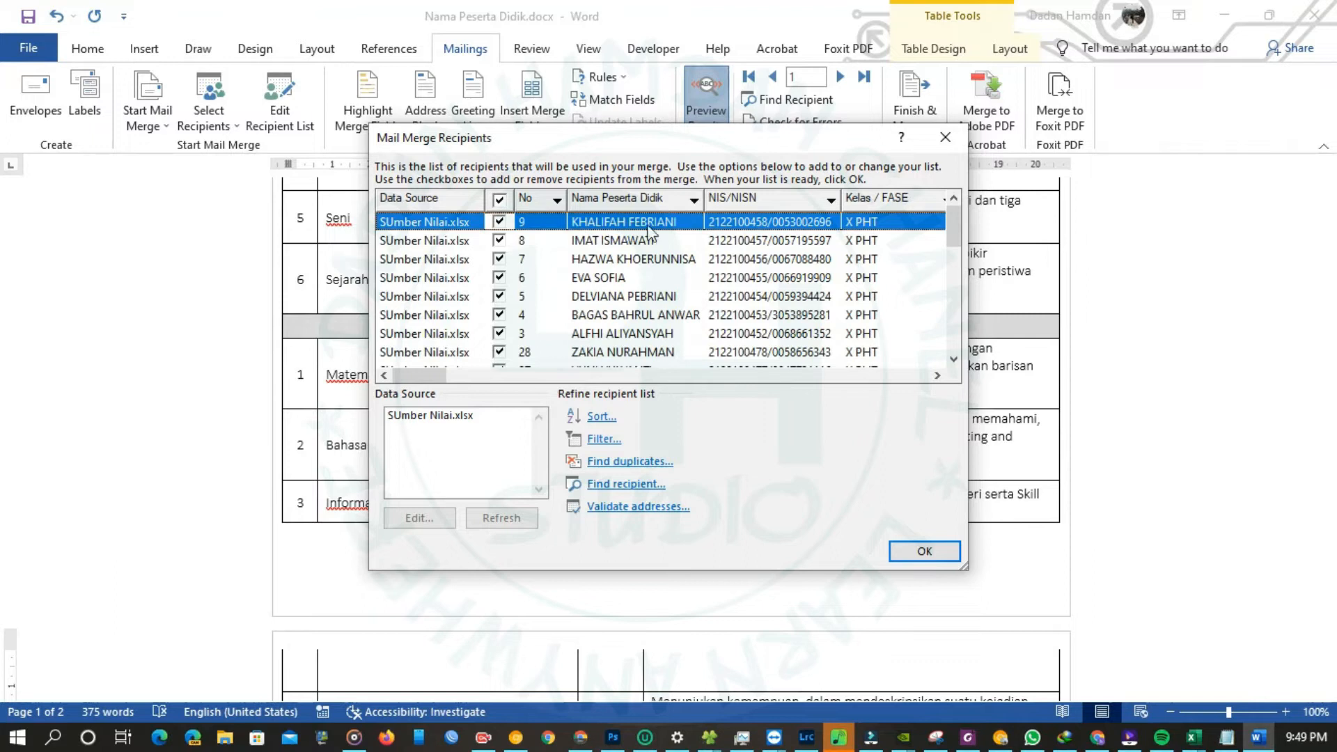
- Filter the recipients to blank No entries and close the list, dismissing the invalid CP2 field prompt without changing the field
{"action": "left_click", "coordinate": [556, 200]}
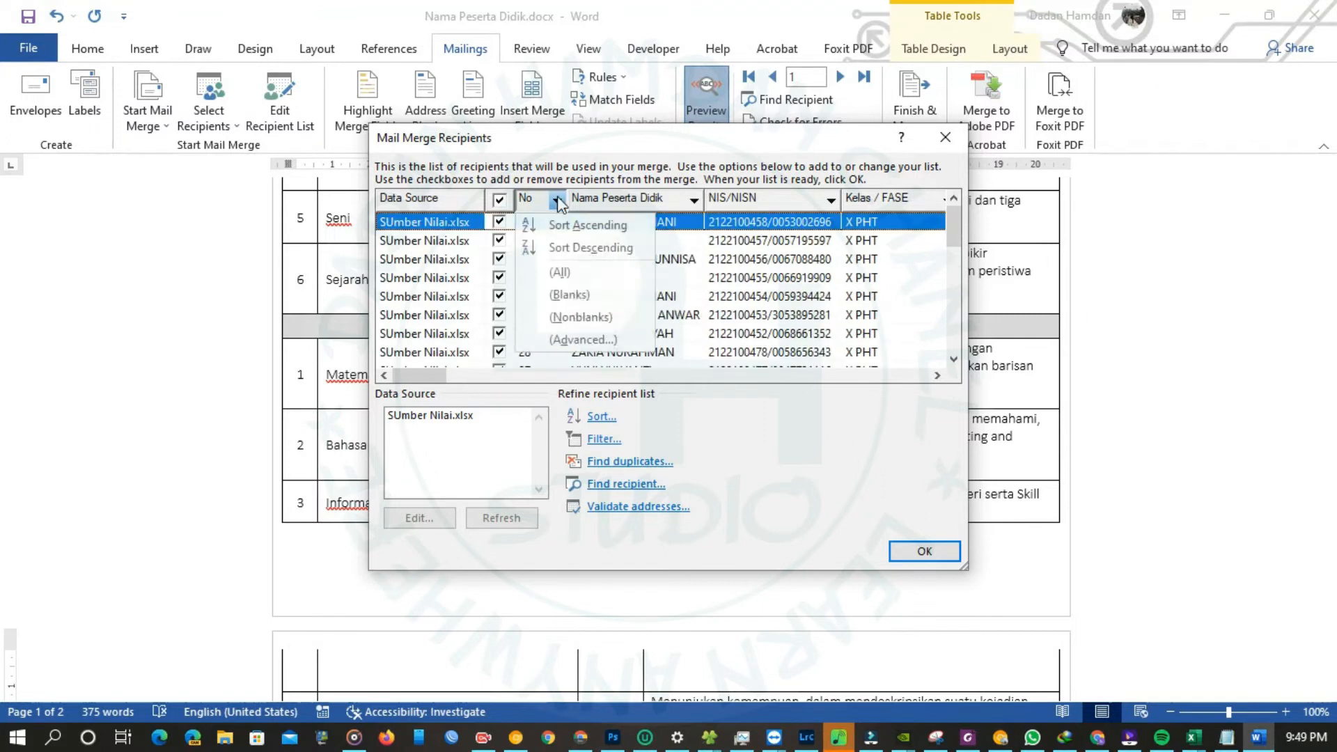
{"action": "left_click", "coordinate": [596, 296]}
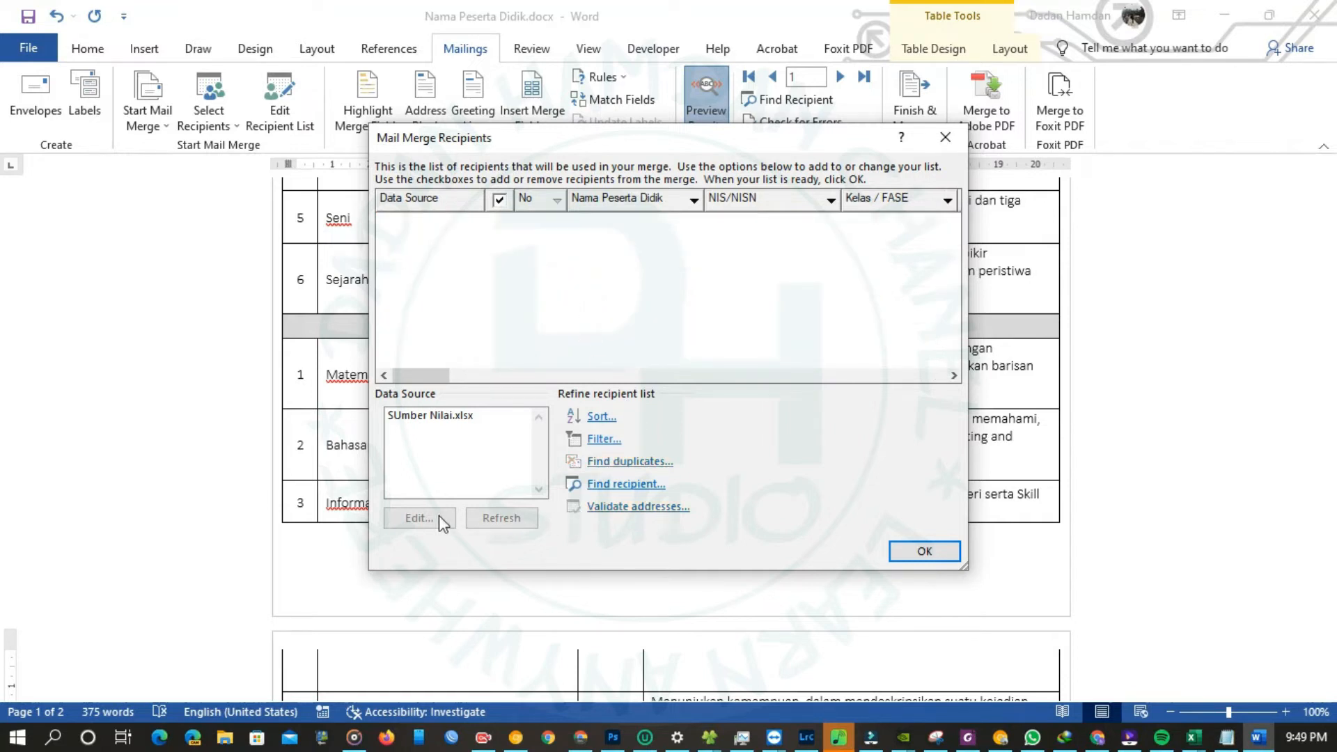
{"action": "left_click", "coordinate": [946, 137]}
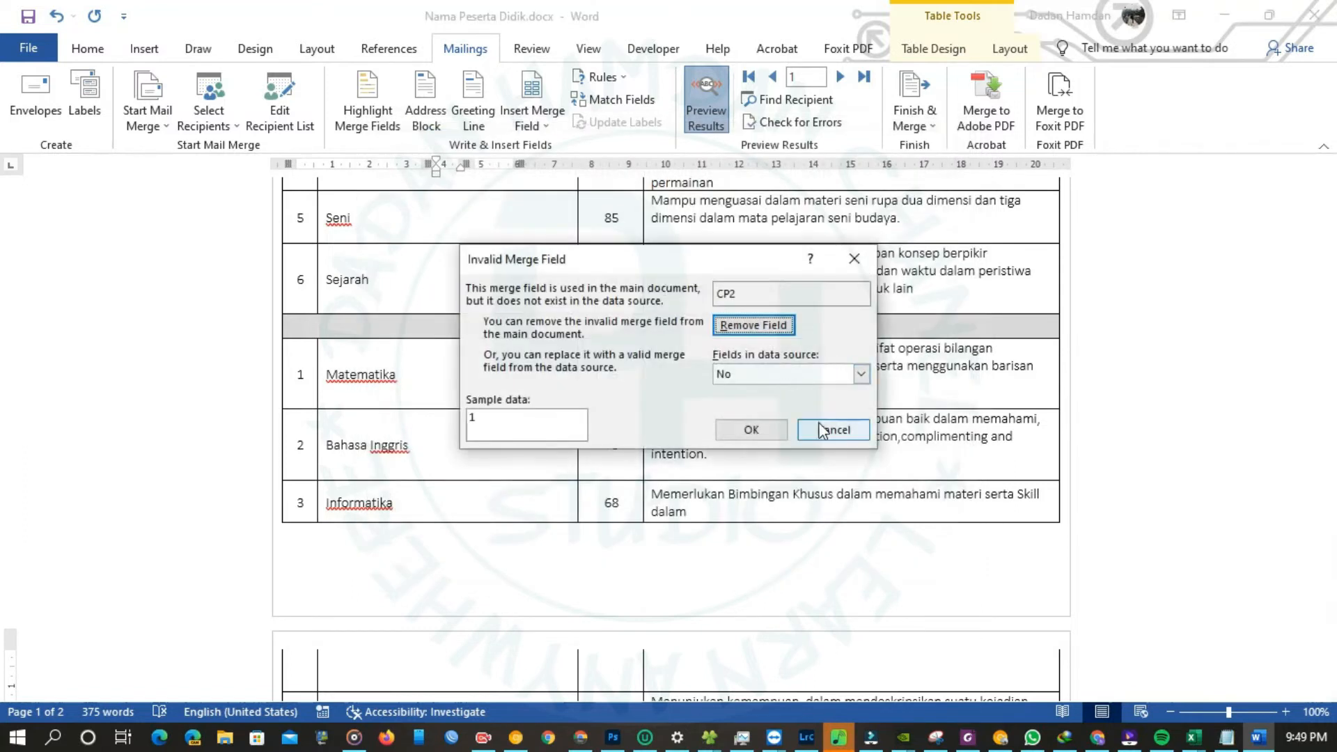
{"action": "left_click", "coordinate": [821, 430]}
- Open the SUmber Nilai.xlsx data source for editing from the recipient list and check the filter options of its No column
{"action": "left_click", "coordinate": [280, 125]}
{"action": "left_click", "coordinate": [446, 418]}
{"action": "left_click", "coordinate": [419, 518]}
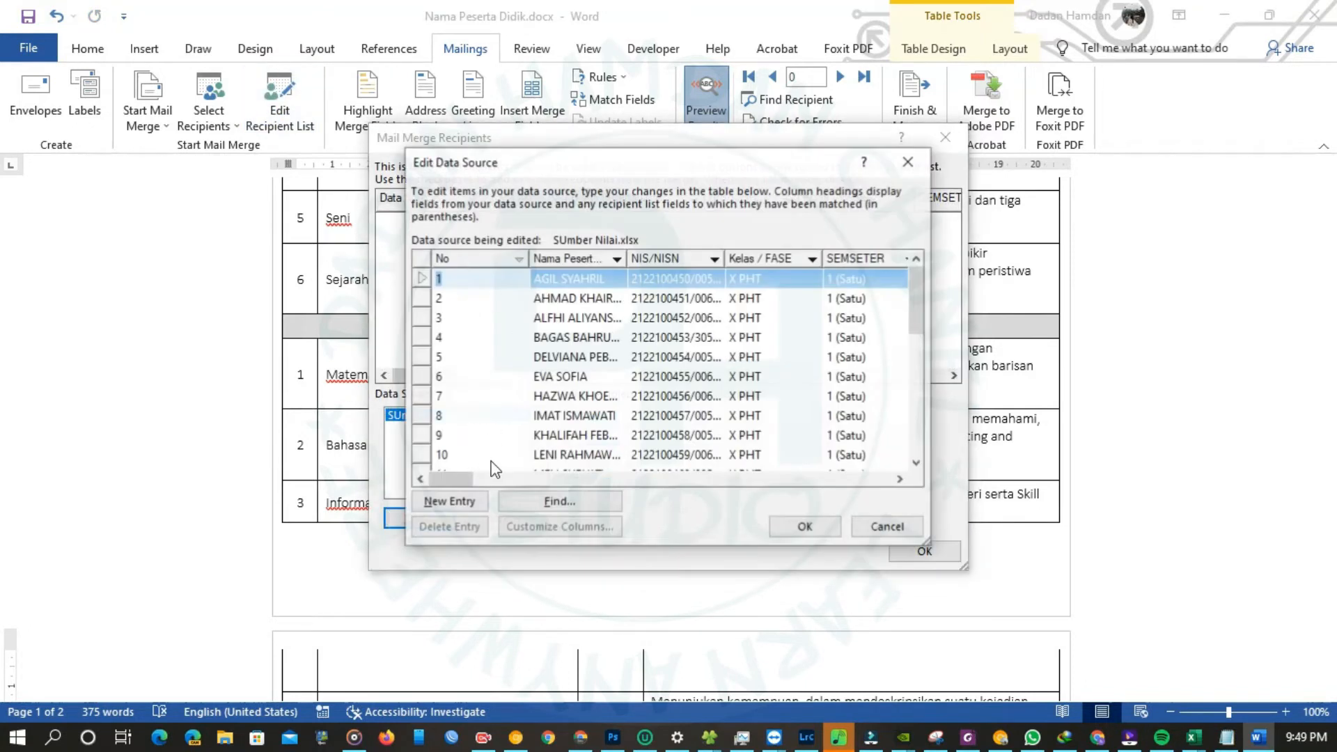
{"action": "left_click", "coordinate": [499, 255]}
{"action": "left_click", "coordinate": [496, 257]}
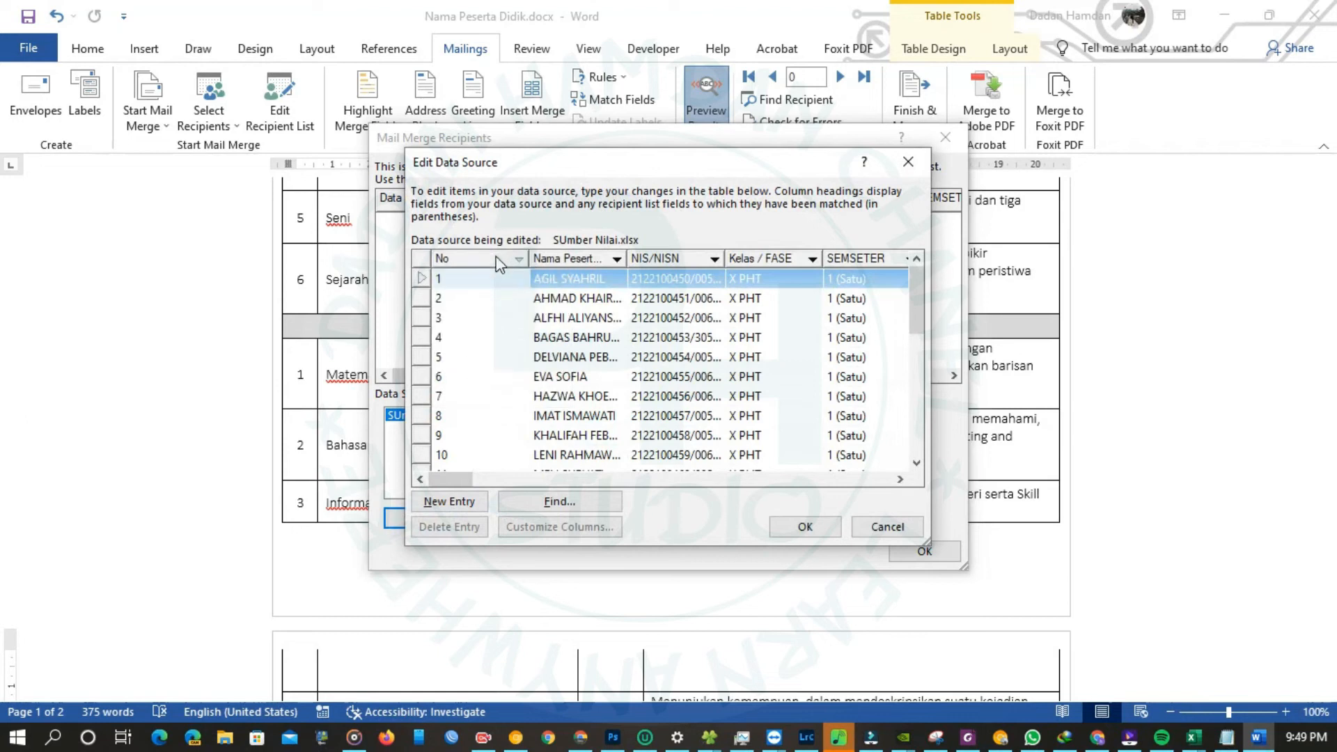
{"action": "left_click", "coordinate": [499, 261]}
{"action": "left_click", "coordinate": [502, 262]}
{"action": "left_click", "coordinate": [502, 259]}
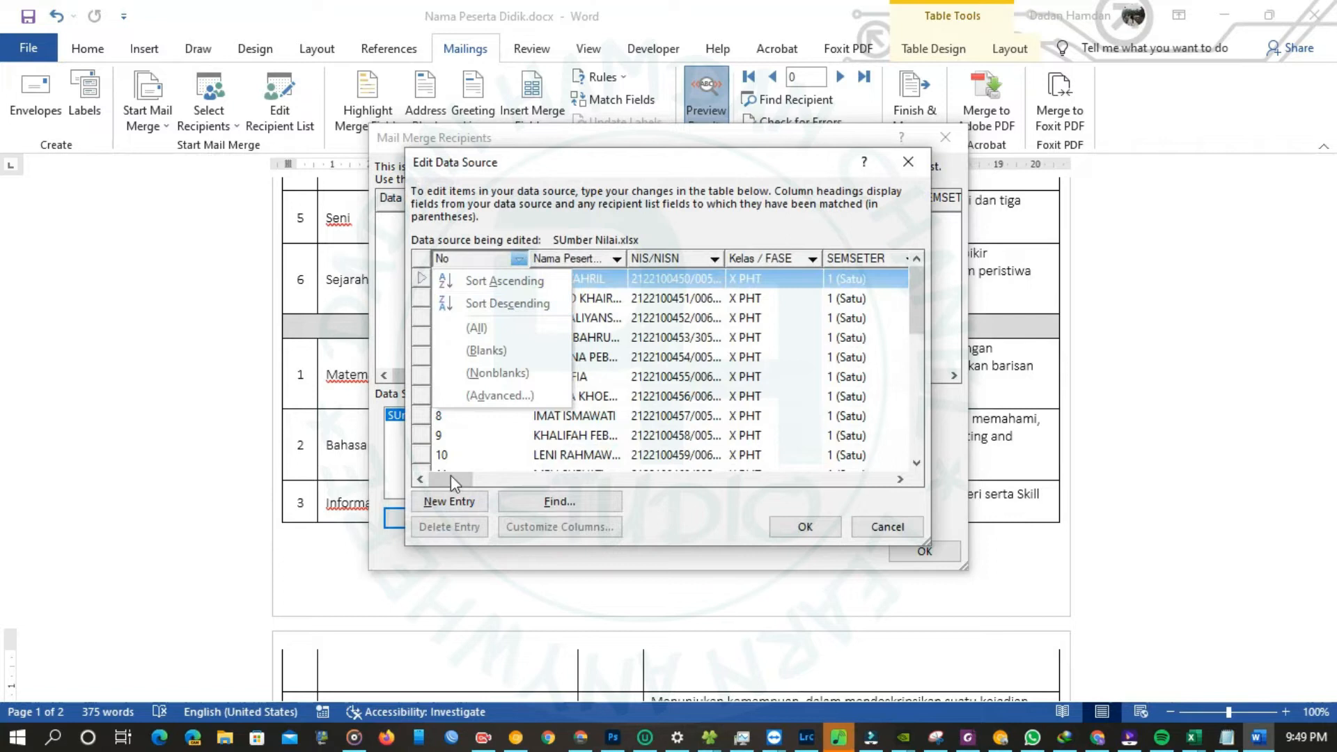
{"action": "left_click", "coordinate": [465, 456]}
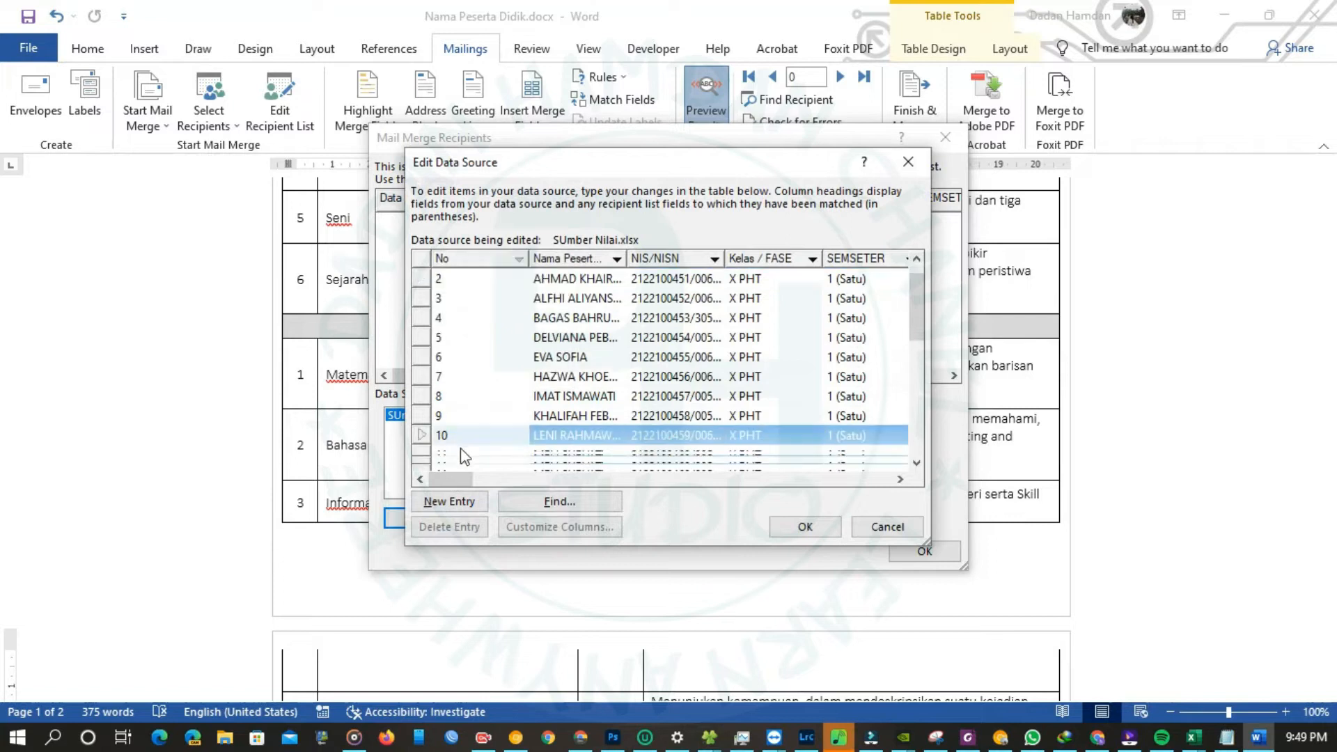
- Look through the No column of the data source down to the last record
{"action": "left_click", "coordinate": [493, 262]}
{"action": "left_click", "coordinate": [507, 440]}
{"action": "scroll", "coordinate": [504, 454], "scroll_direction": "down", "scroll_amount": 3}
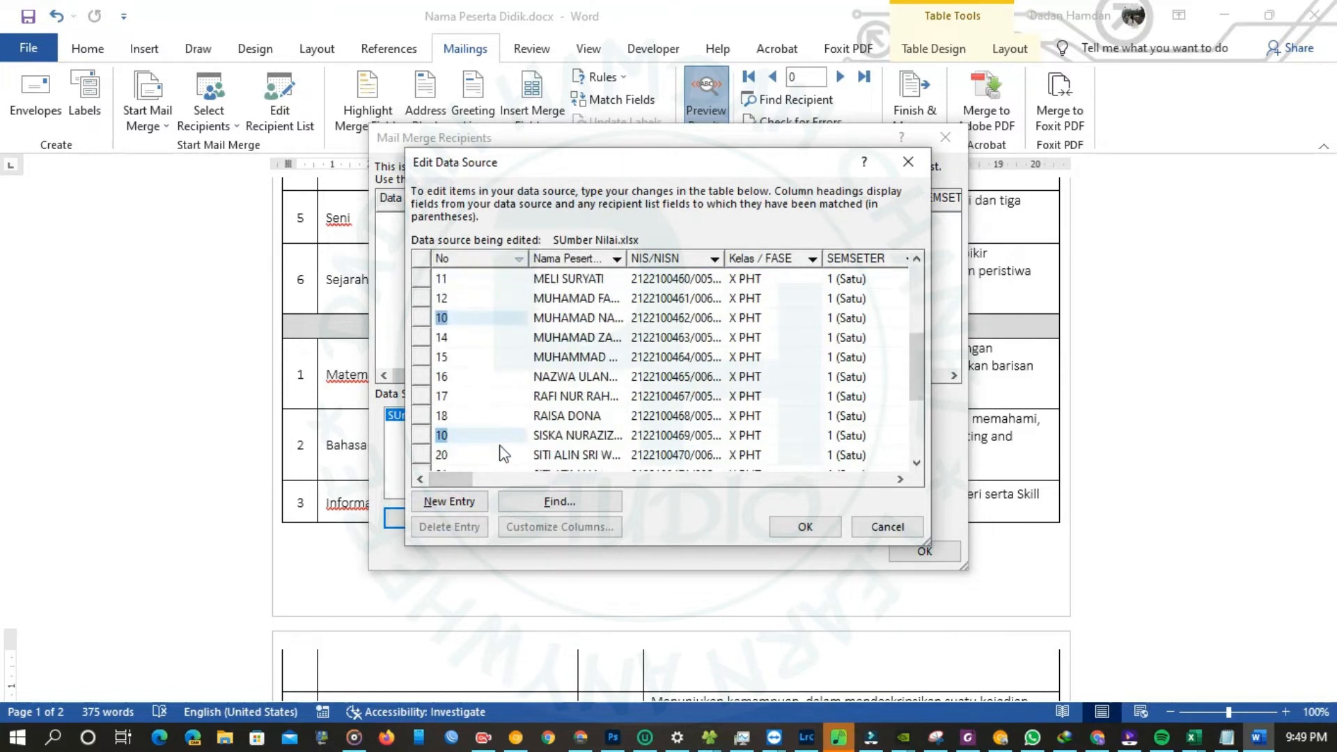
{"action": "scroll", "coordinate": [505, 454], "scroll_direction": "down", "scroll_amount": 3}
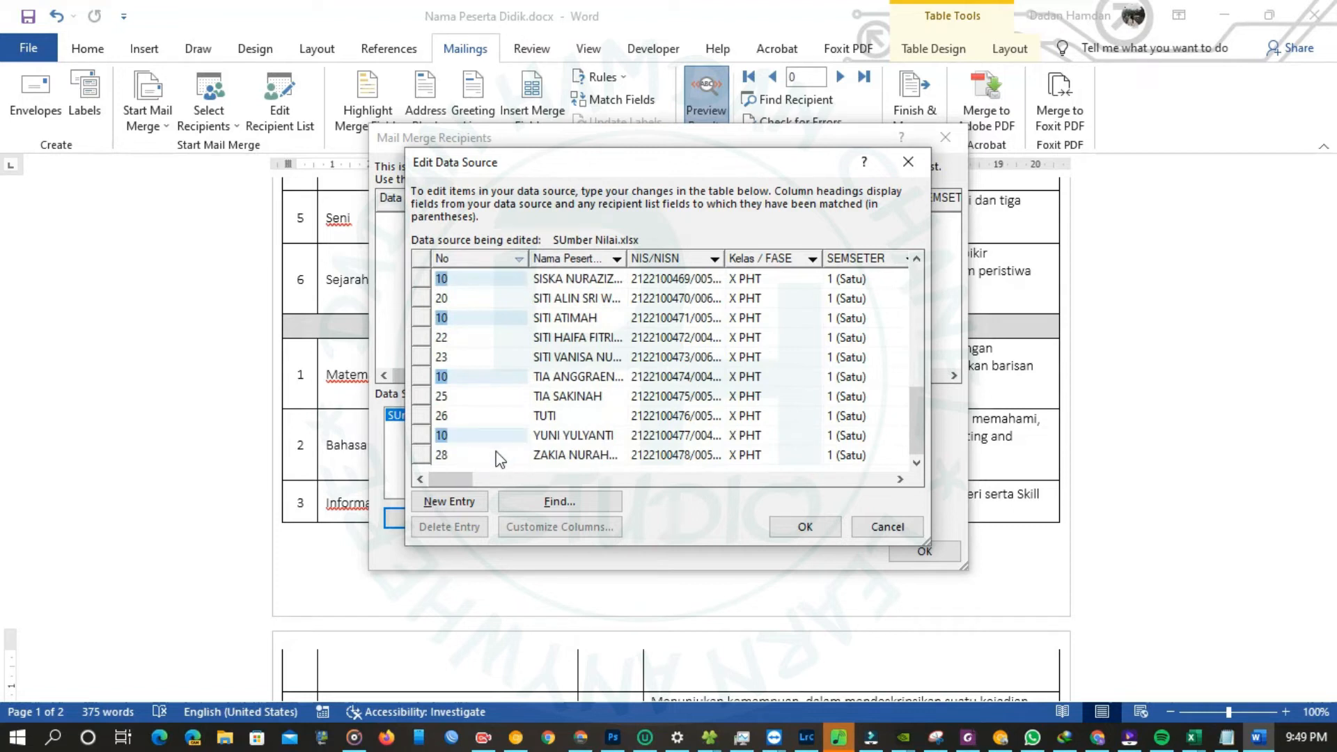
{"action": "left_click", "coordinate": [500, 459]}
{"action": "left_click", "coordinate": [484, 434]}
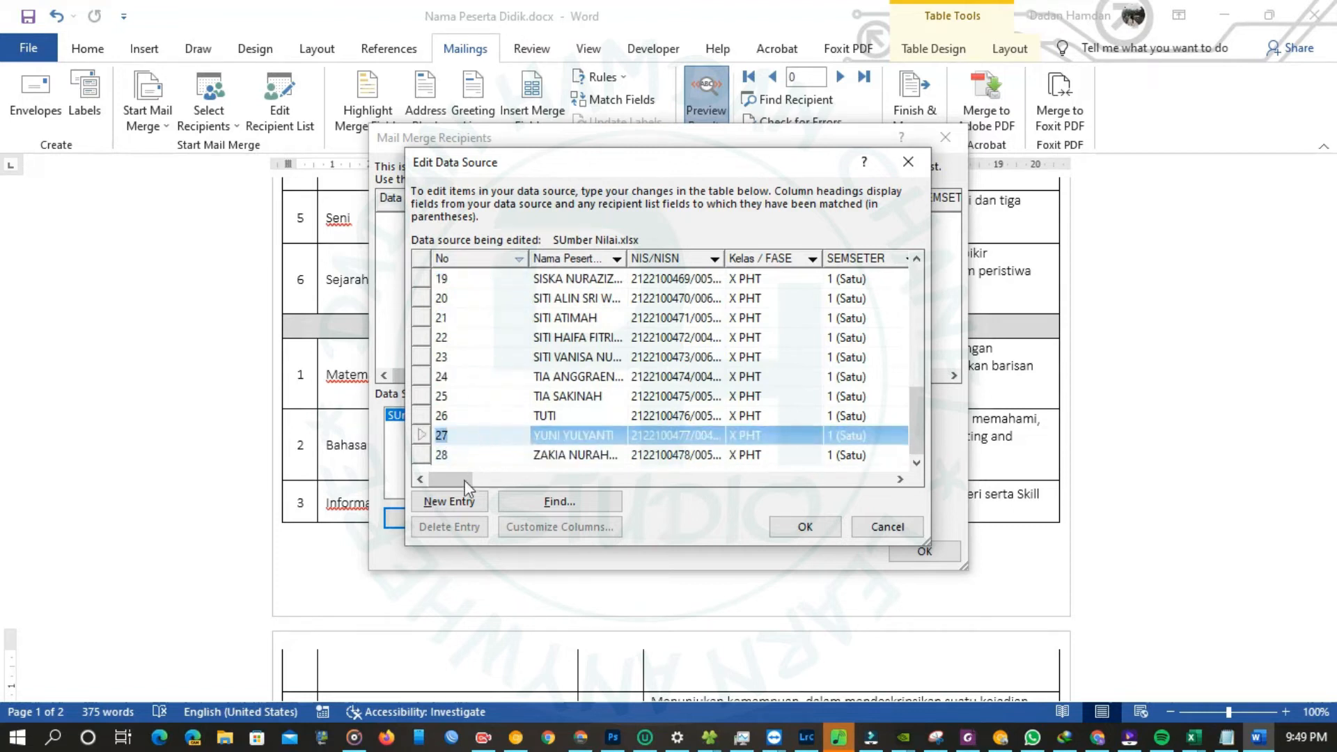
- Cancel editing the data source, close the recipient list, and save and close Nama Peserta Didik.docx
{"action": "left_click", "coordinate": [891, 530]}
{"action": "left_click", "coordinate": [924, 551]}
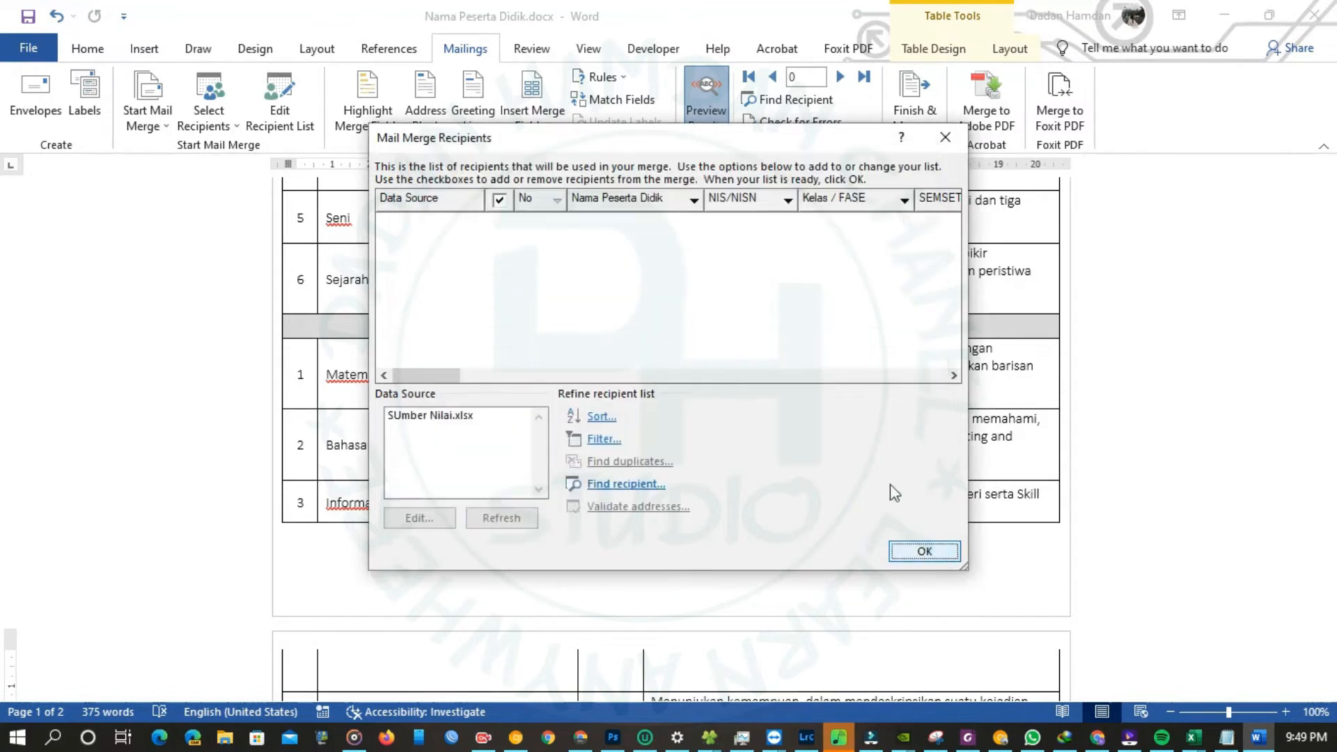
{"action": "left_click", "coordinate": [1326, 17]}
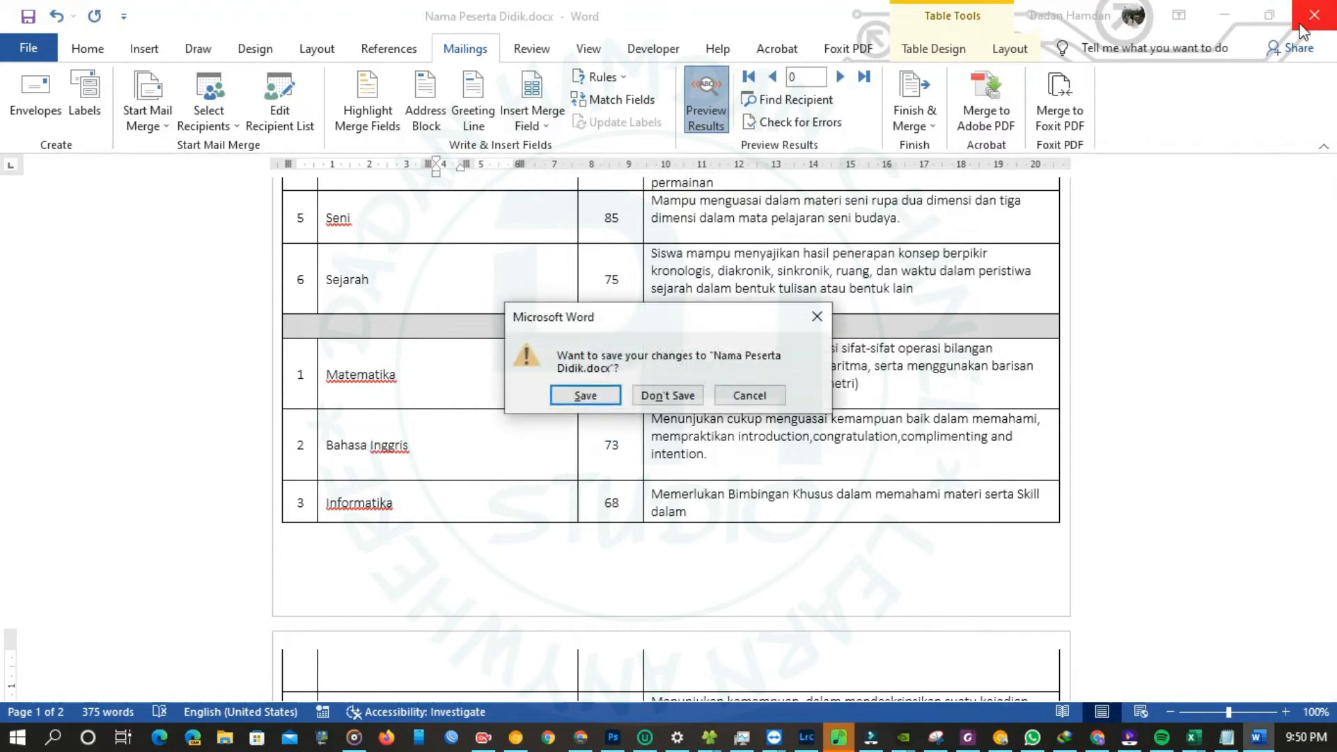
{"action": "left_click", "coordinate": [587, 394]}
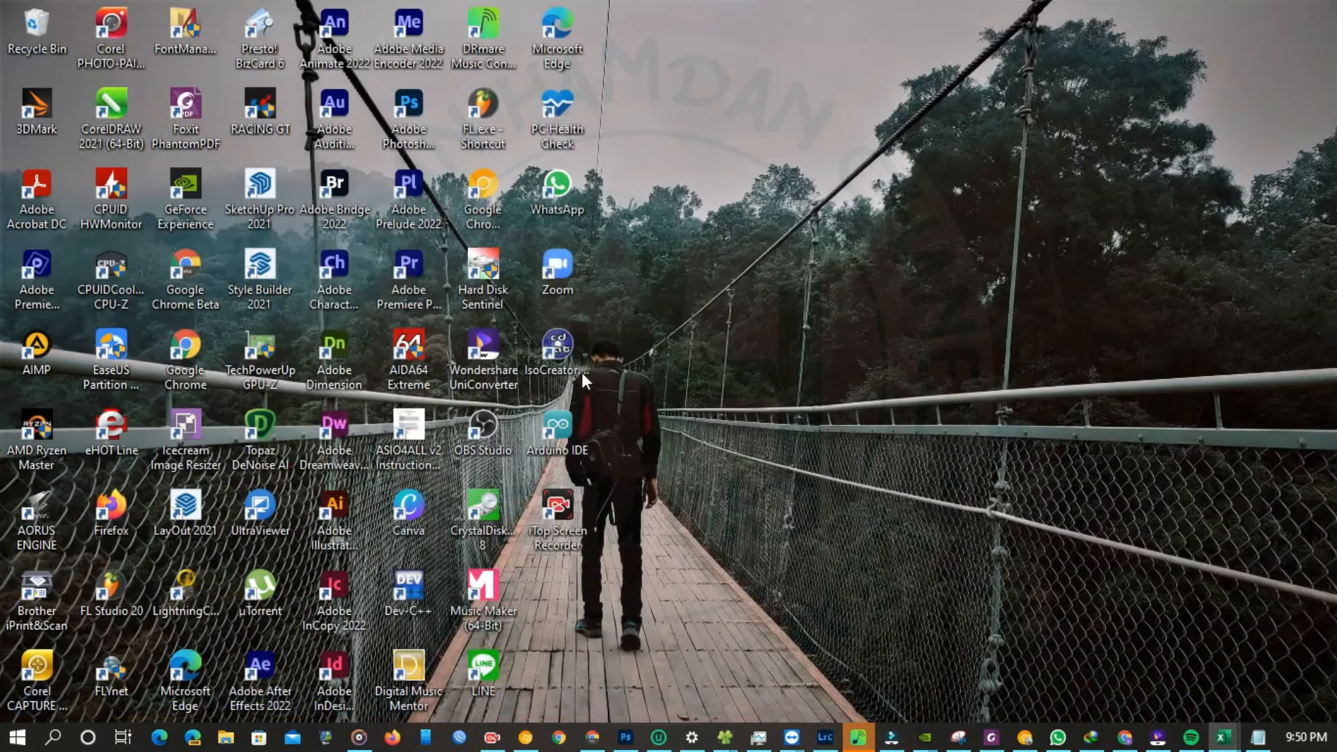
- Delete the No column from Sheet1 of SUmber Nilai.xlsx in Excel and close the workbook
{"action": "mouse_move", "coordinate": [725, 737]}
{"action": "left_click_drag", "start_coordinate": [1334, 181], "coordinate": [934, 182]}
{"action": "left_click", "coordinate": [1251, 178]}
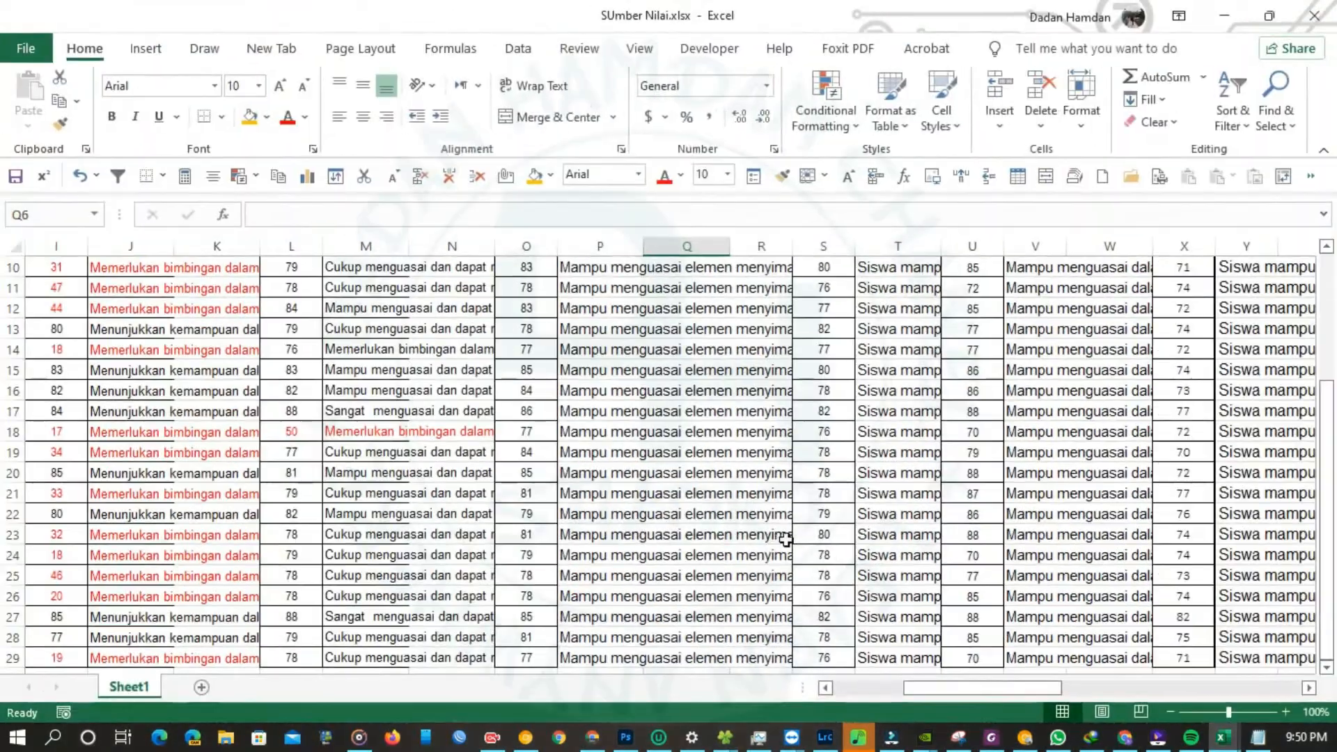
{"action": "left_click_drag", "start_coordinate": [925, 687], "coordinate": [857, 688]}
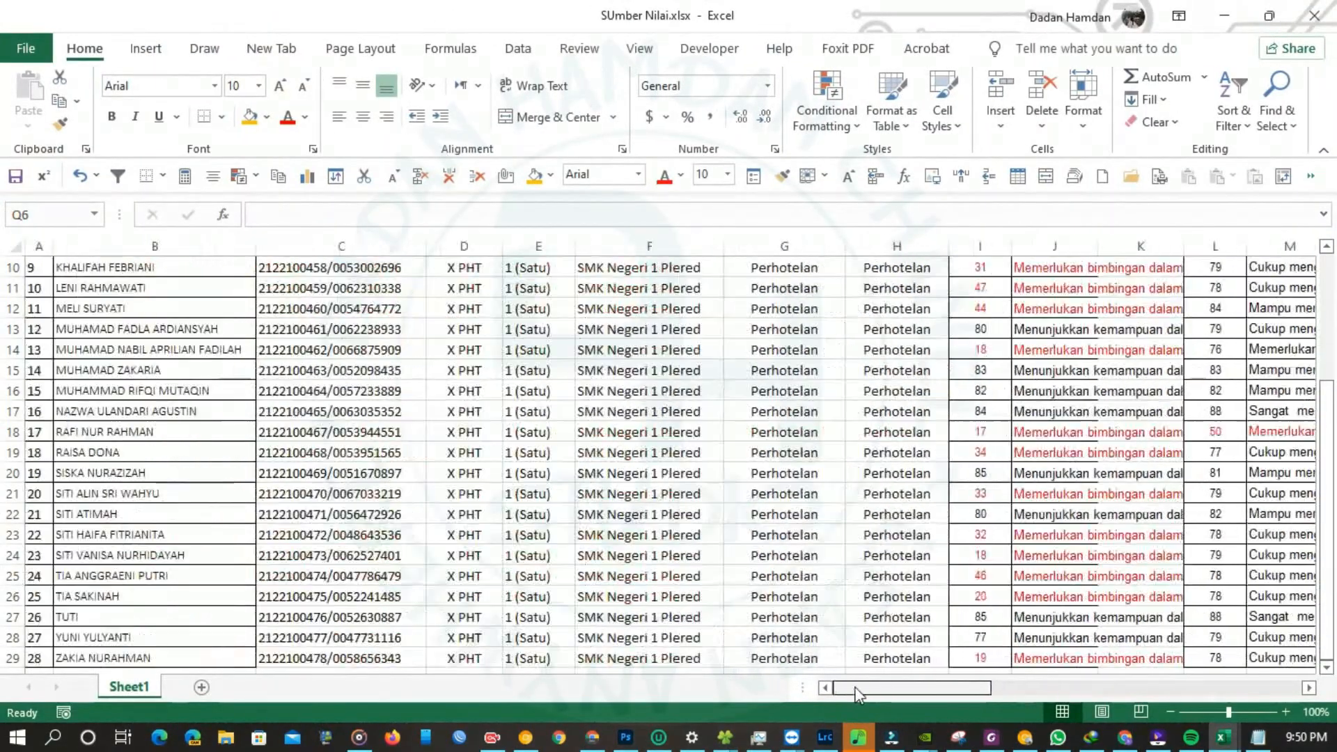
{"action": "scroll", "coordinate": [57, 247], "scroll_direction": "up", "scroll_amount": 3}
{"action": "left_click", "coordinate": [39, 245]}
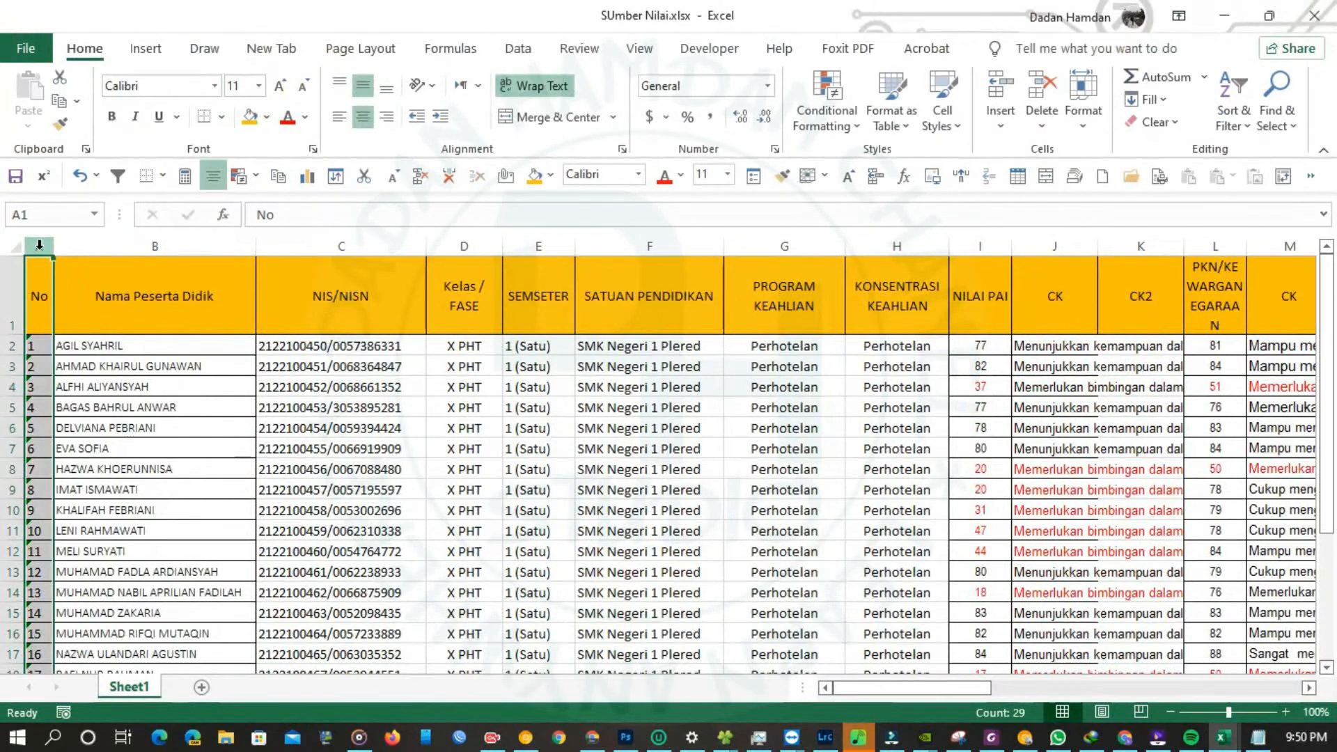
{"action": "right_click", "coordinate": [39, 245]}
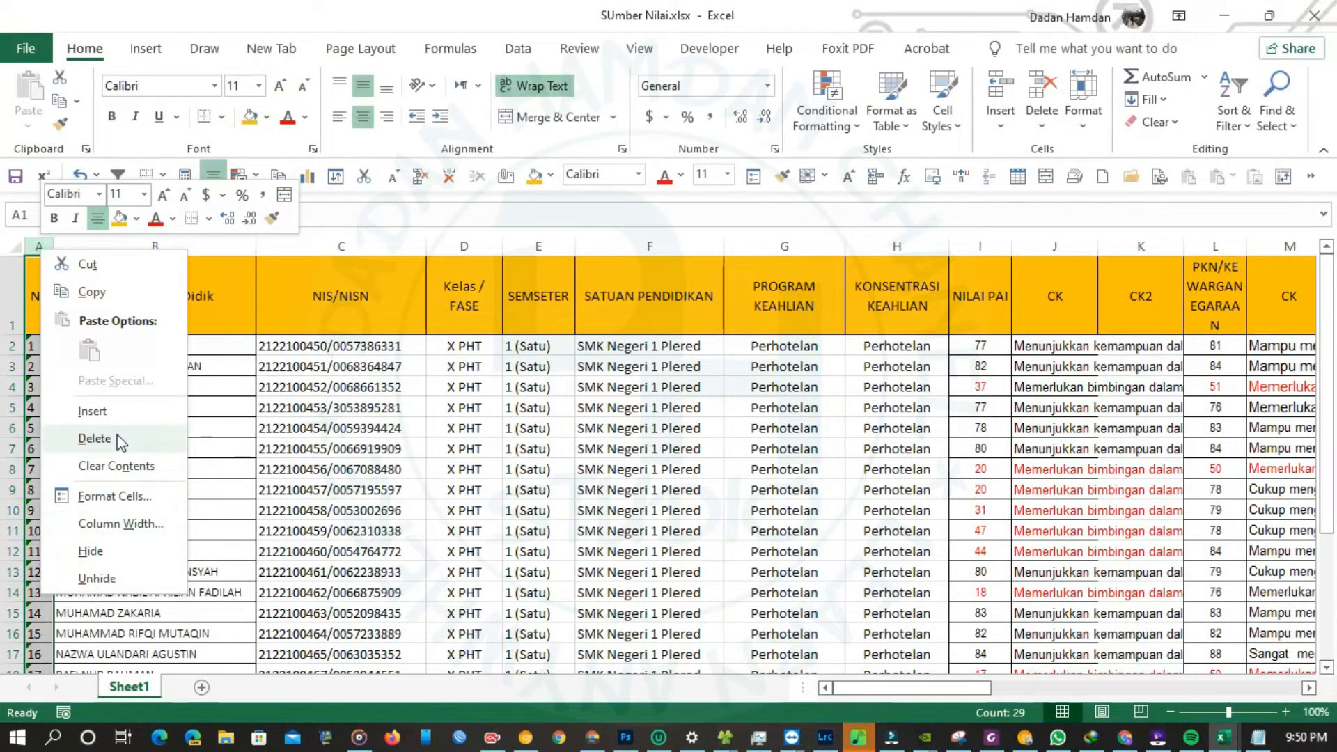
{"action": "left_click", "coordinate": [95, 439]}
{"action": "left_click", "coordinate": [392, 413]}
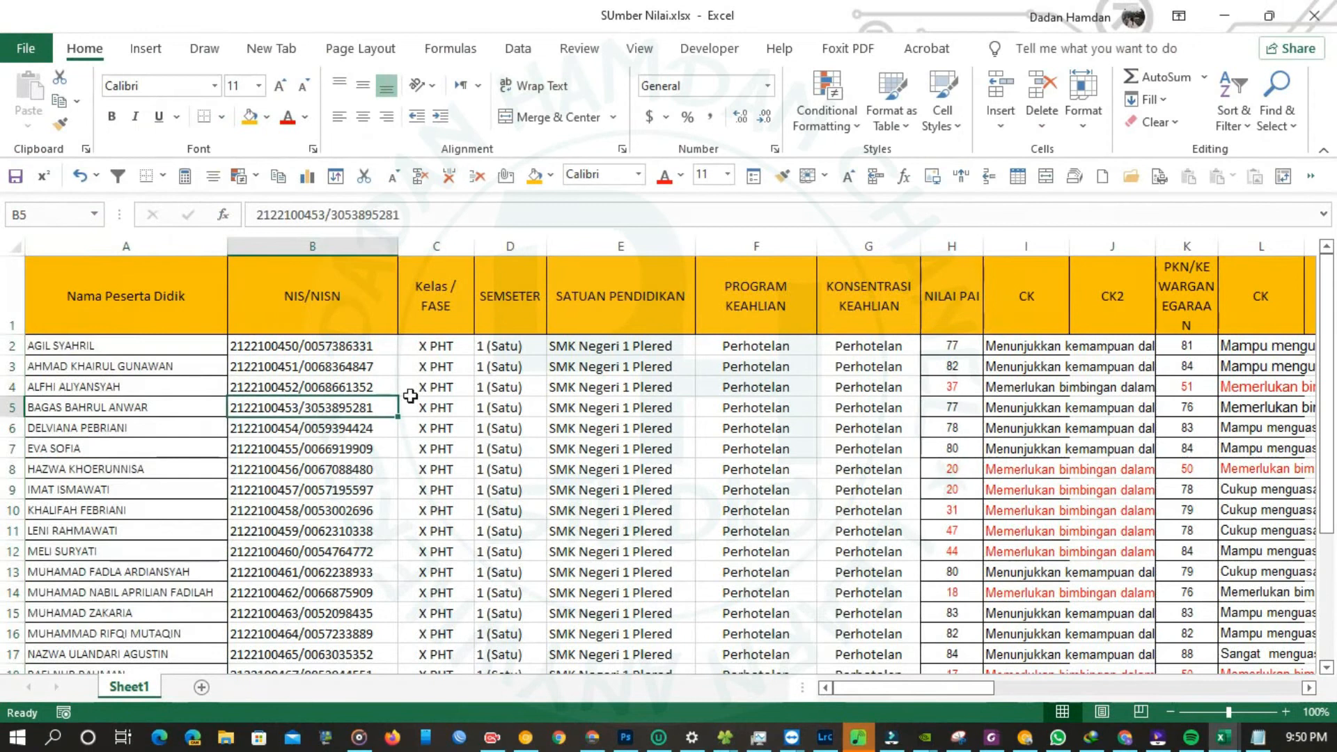
{"action": "left_click", "coordinate": [1314, 15]}
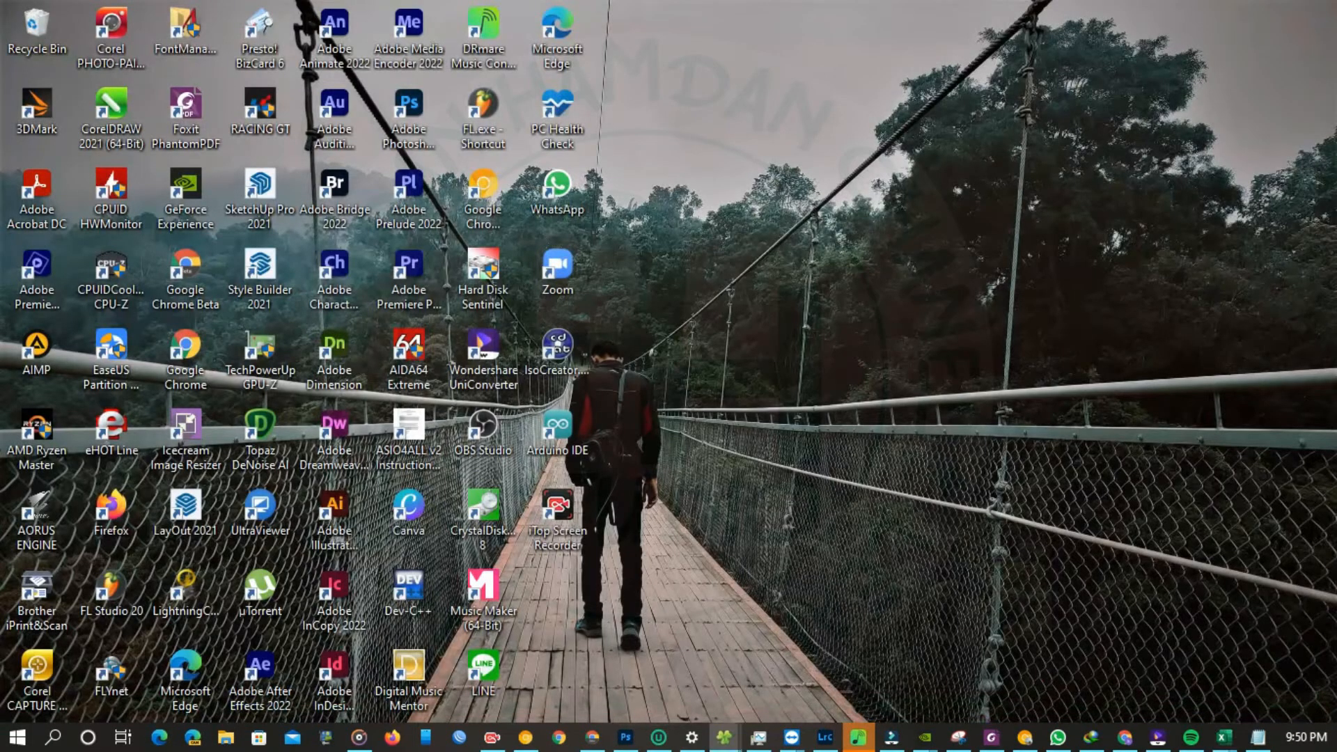
- Reopen Nama Peserta Didik.docx in Word and relink its mail merge to SUmber Nilai.xlsx in E:\Documents\Raport
{"action": "left_click", "coordinate": [725, 736]}
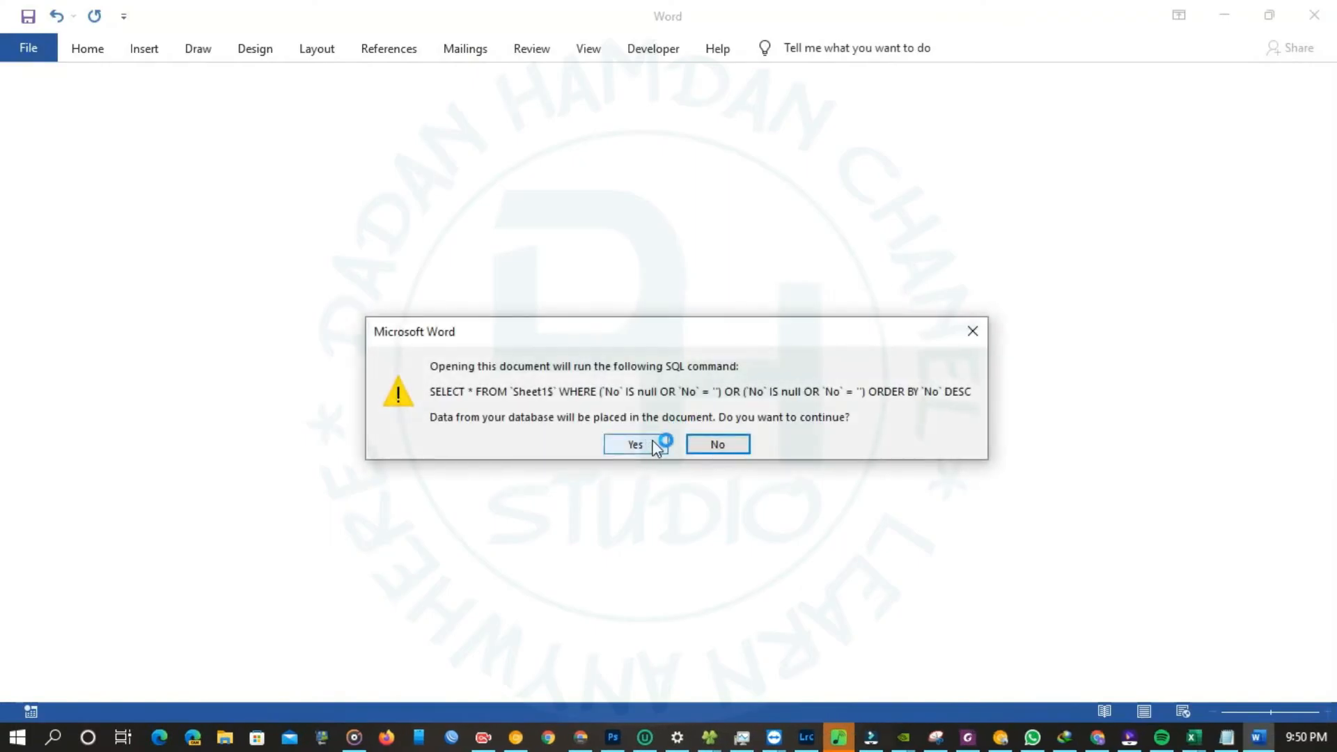
{"action": "left_click", "coordinate": [656, 448]}
{"action": "left_click", "coordinate": [664, 426]}
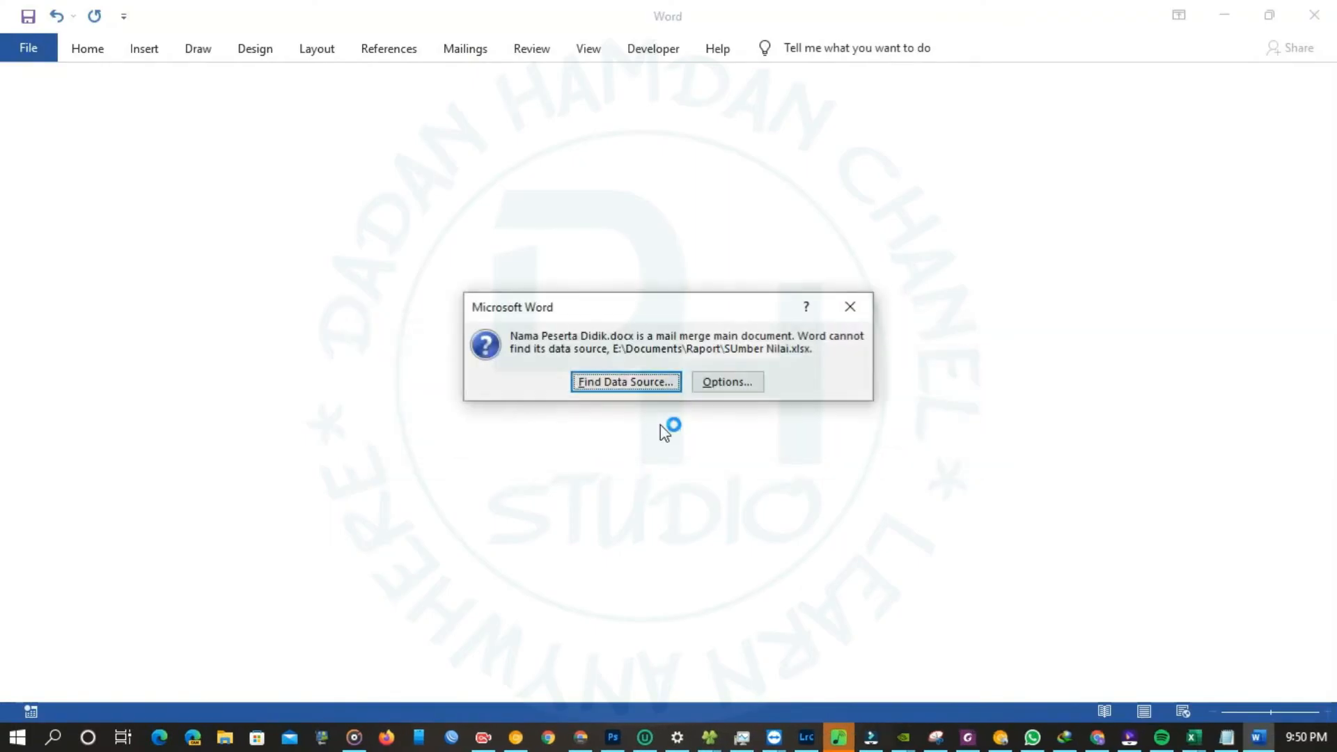
{"action": "left_click", "coordinate": [644, 383]}
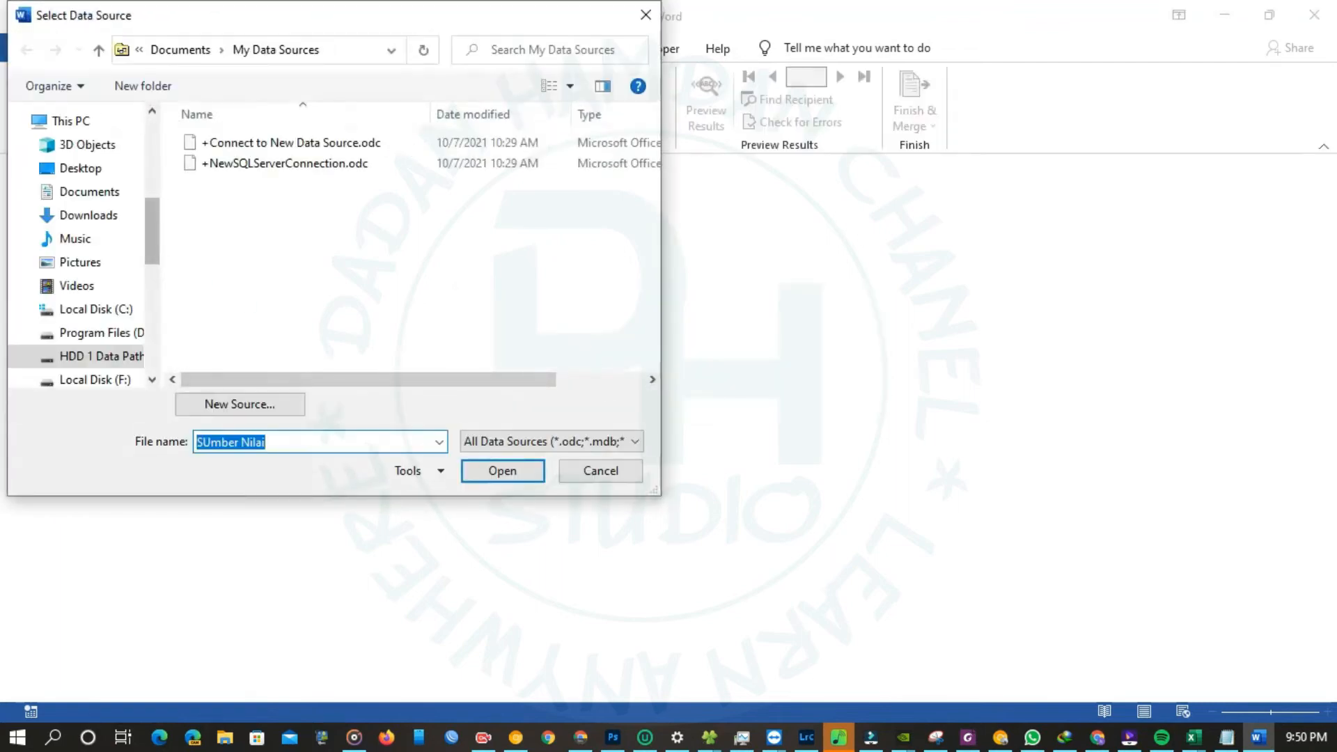
{"action": "left_click", "coordinate": [336, 53]}
{"action": "type", "text": "E:\\Documents\\Raport"}
{"action": "key", "text": "Return"}
{"action": "double_click", "coordinate": [278, 164]}
{"action": "left_click", "coordinate": [781, 442]}
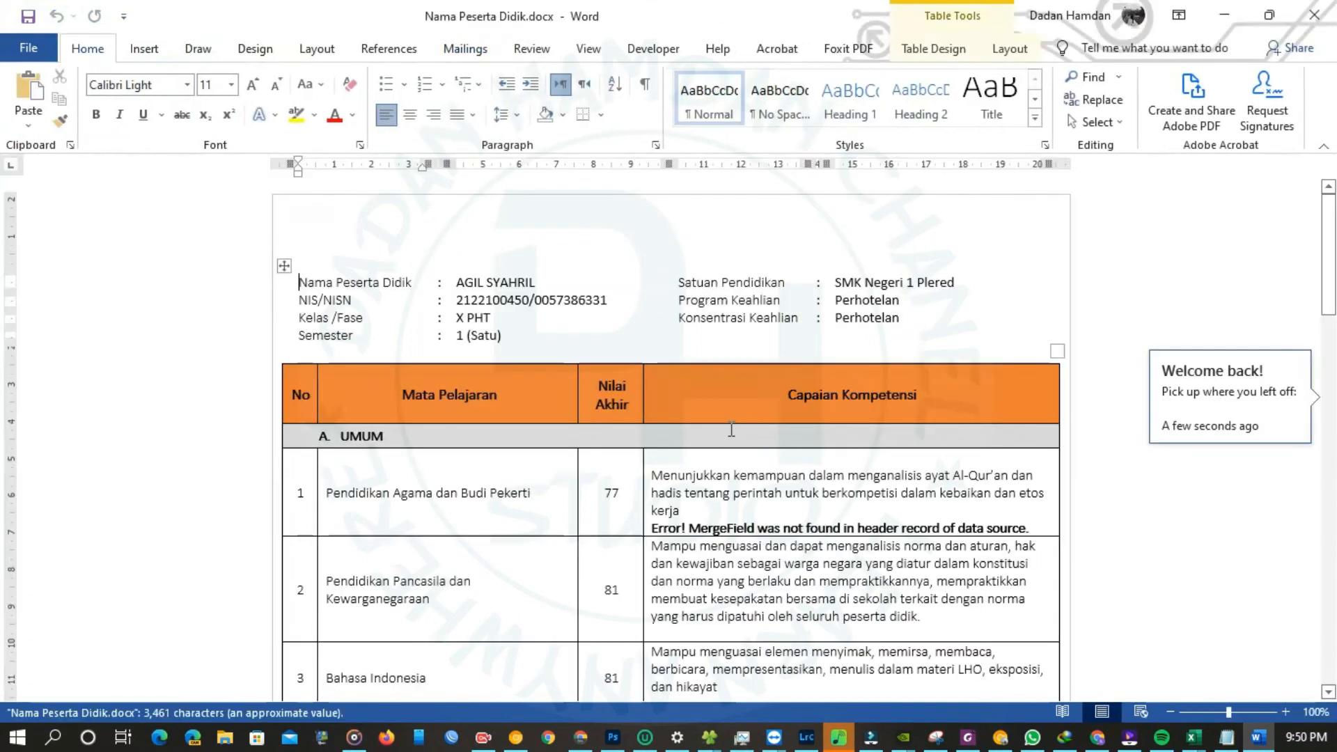
- Turn off the results preview and delete the invalid CP2 merge field from the Pendidikan Agama dan Budi Pekerti competency cell
{"action": "scroll", "coordinate": [732, 429], "scroll_direction": "down", "scroll_amount": 5}
{"action": "scroll", "coordinate": [756, 414], "scroll_direction": "up", "scroll_amount": 3}
{"action": "left_click", "coordinate": [765, 388]}
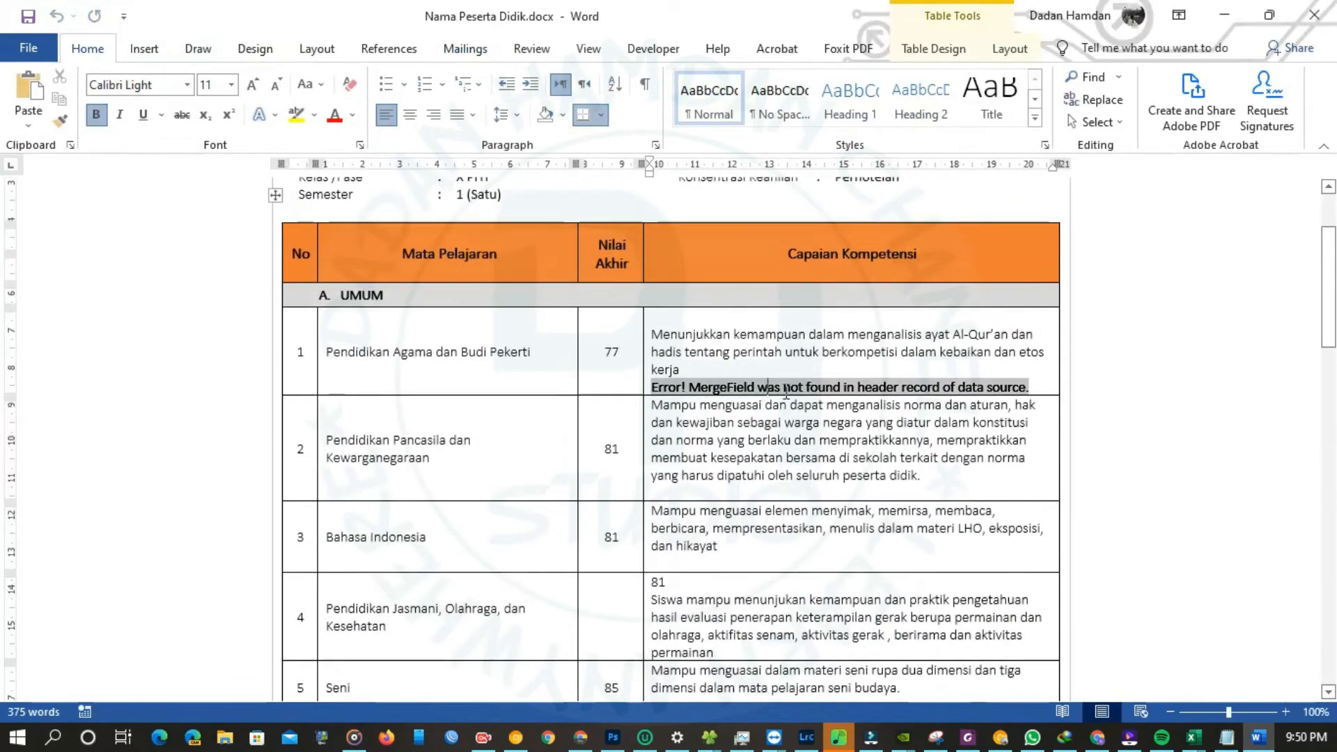
{"action": "scroll", "coordinate": [768, 392], "scroll_direction": "down", "scroll_amount": 5}
{"action": "scroll", "coordinate": [772, 397], "scroll_direction": "up", "scroll_amount": 4}
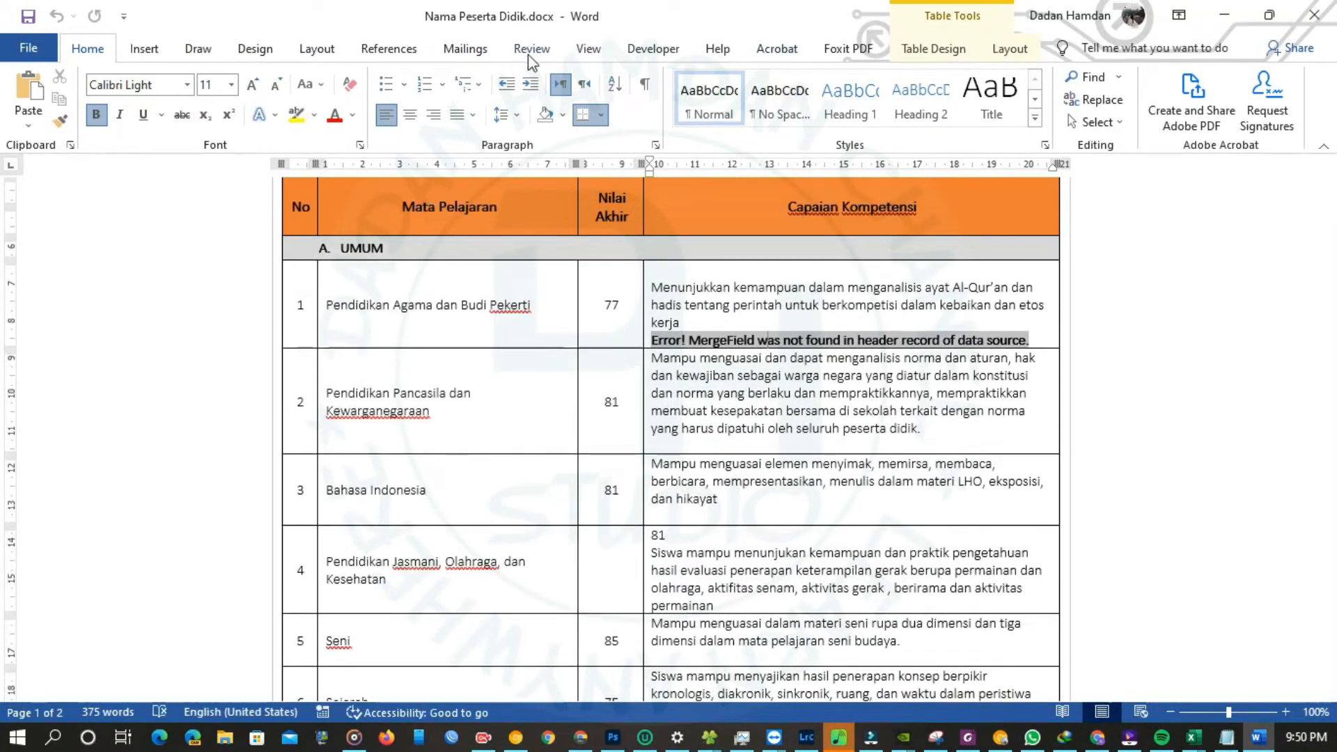
{"action": "left_click", "coordinate": [465, 48]}
{"action": "left_click", "coordinate": [705, 104]}
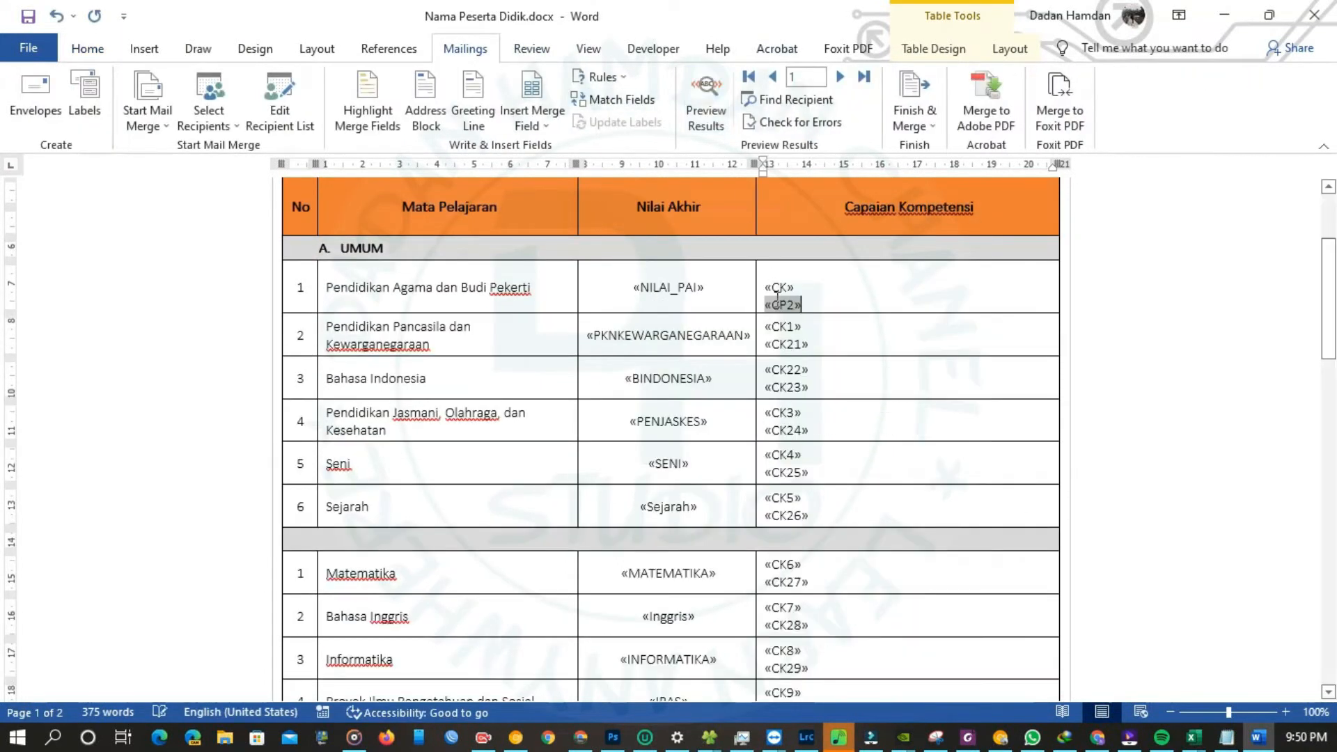
{"action": "key", "text": "Delete"}
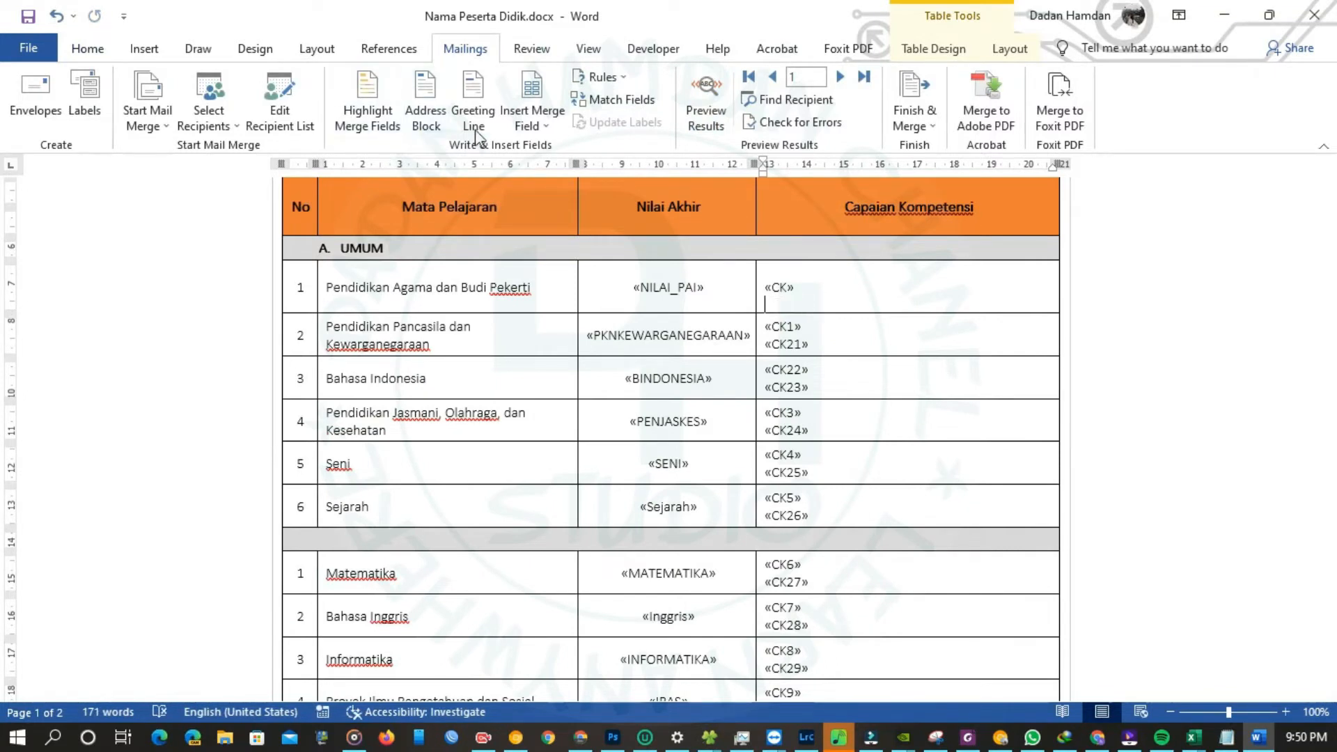
- Insert the CK2 merge field below CK in the Pendidikan Agama dan Budi Pekerti competency cell and preview the results
{"action": "left_click", "coordinate": [531, 125]}
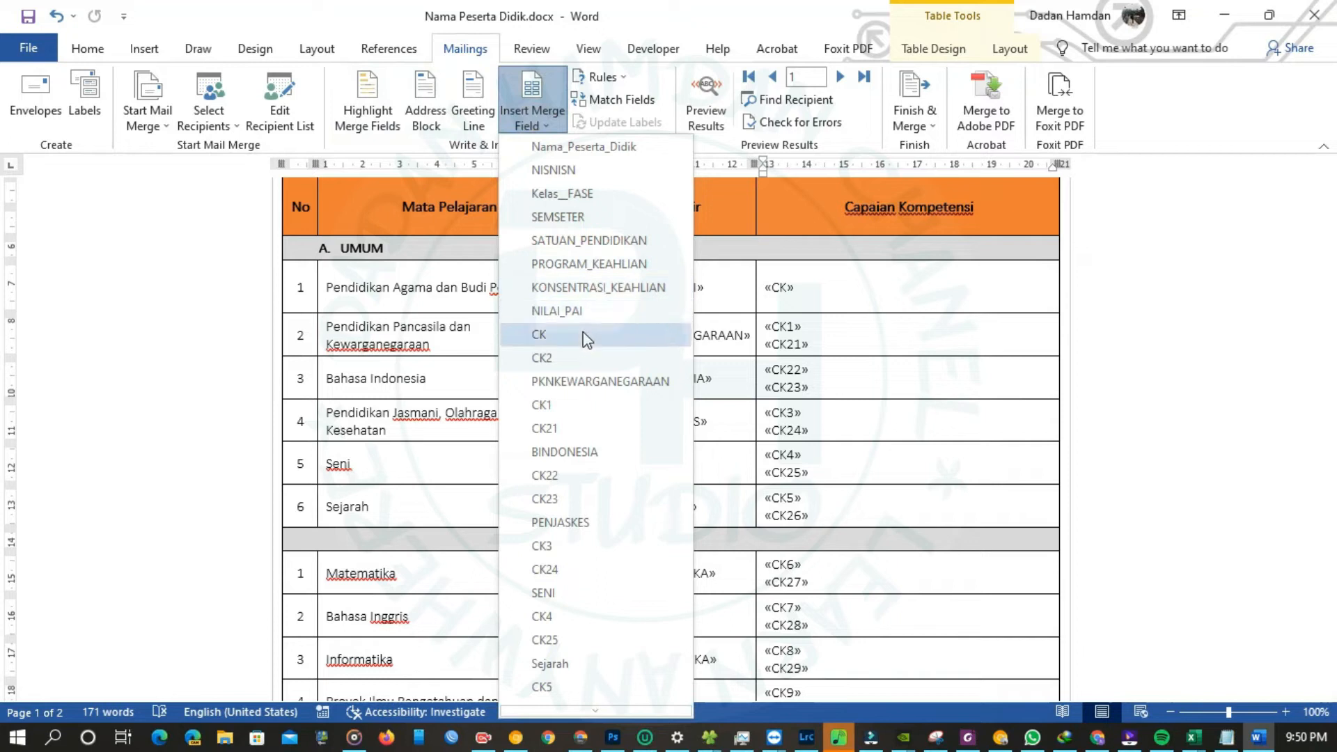
{"action": "left_click", "coordinate": [570, 357]}
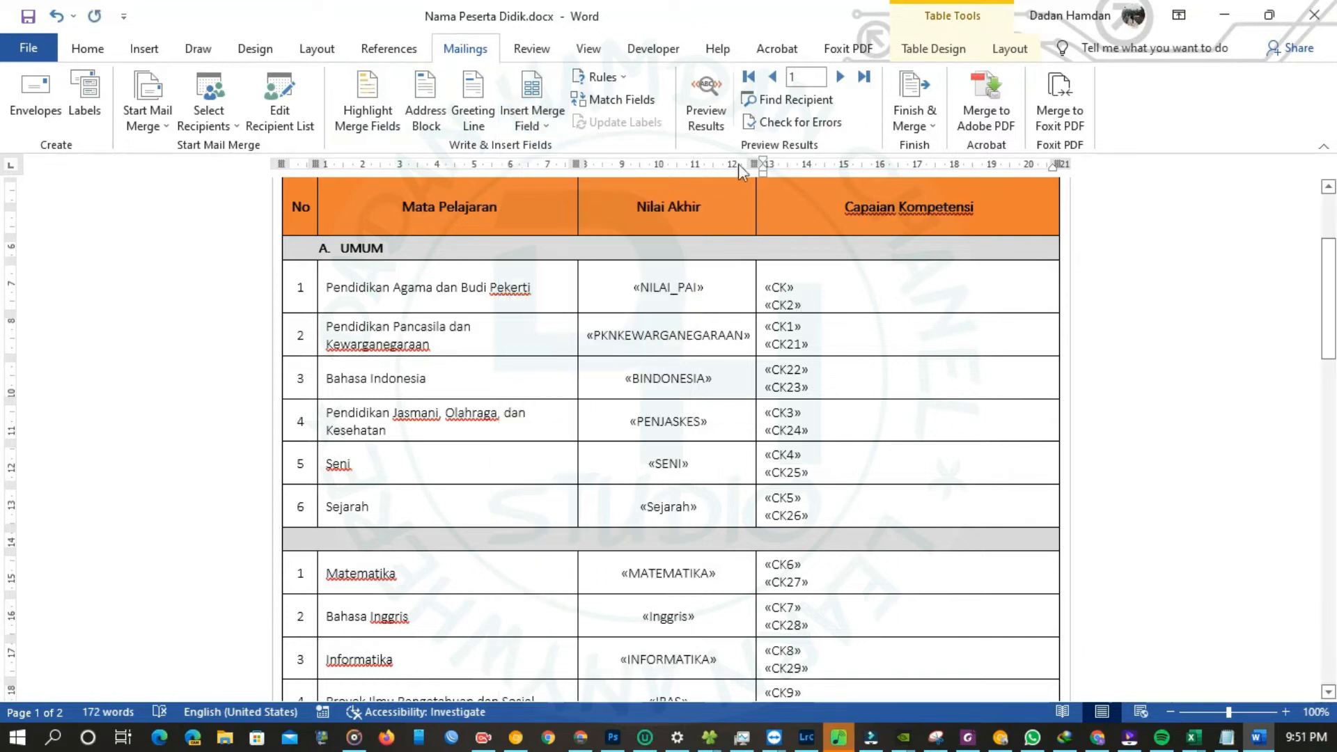
{"action": "left_click", "coordinate": [706, 104]}
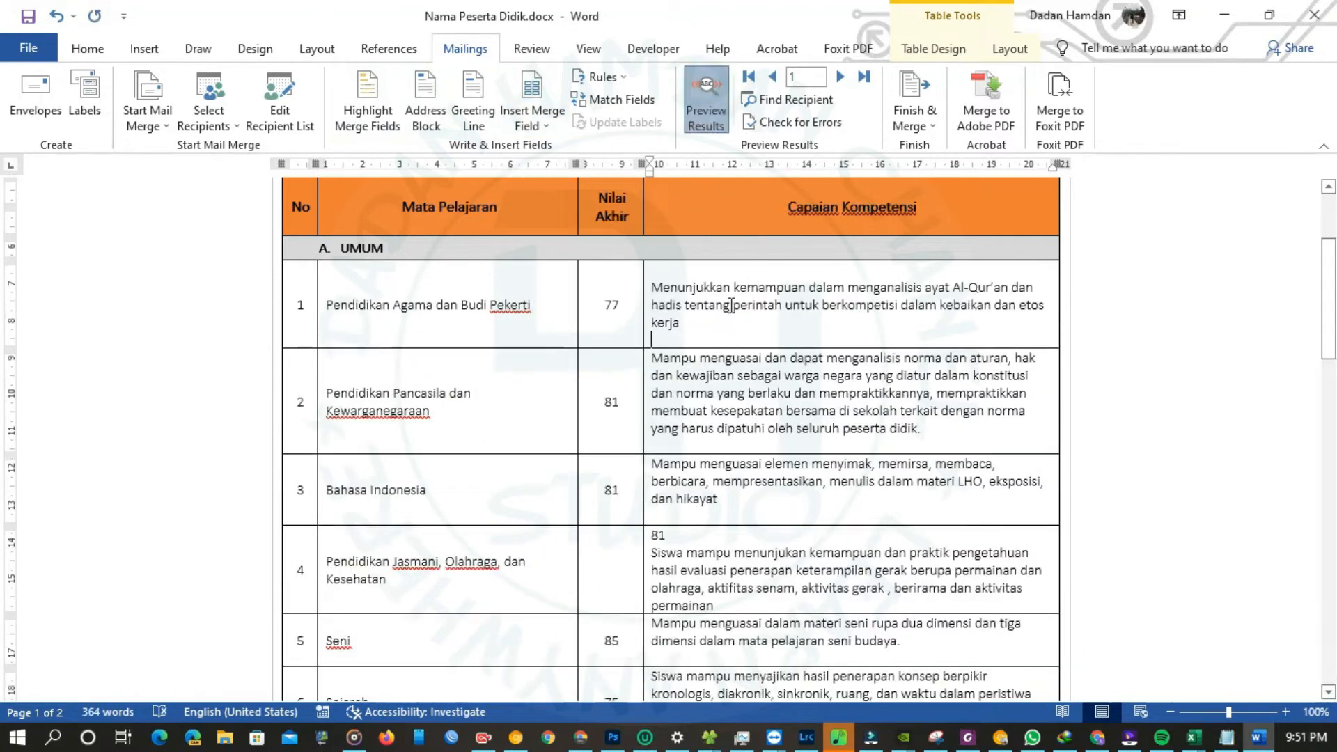
{"action": "scroll", "coordinate": [731, 305], "scroll_direction": "down", "scroll_amount": 6}
{"action": "scroll", "coordinate": [727, 319], "scroll_direction": "up", "scroll_amount": 3}
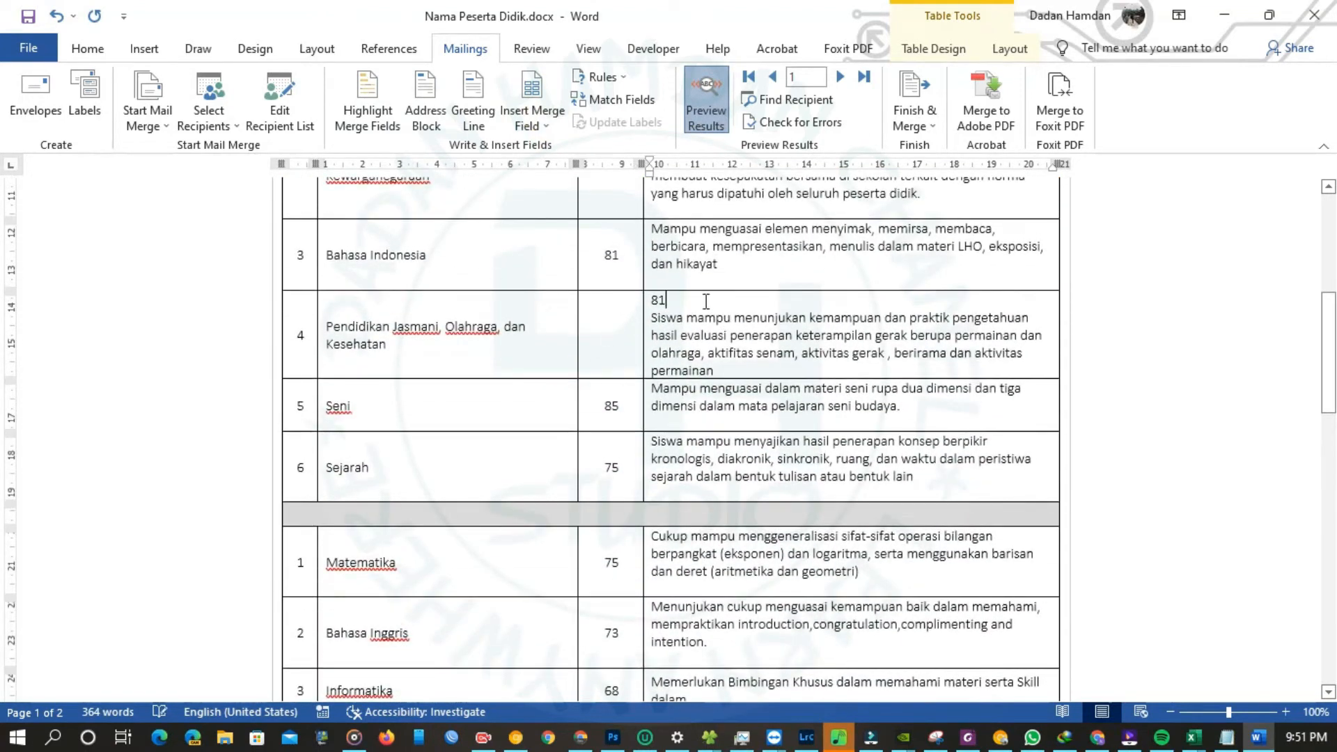
- Delete the first merge field in the Pendidikan Jasmani competency cell, turn off the results preview, and insert CK3 there again
{"action": "key", "text": "BackSpace"}
{"action": "left_click", "coordinate": [706, 105]}
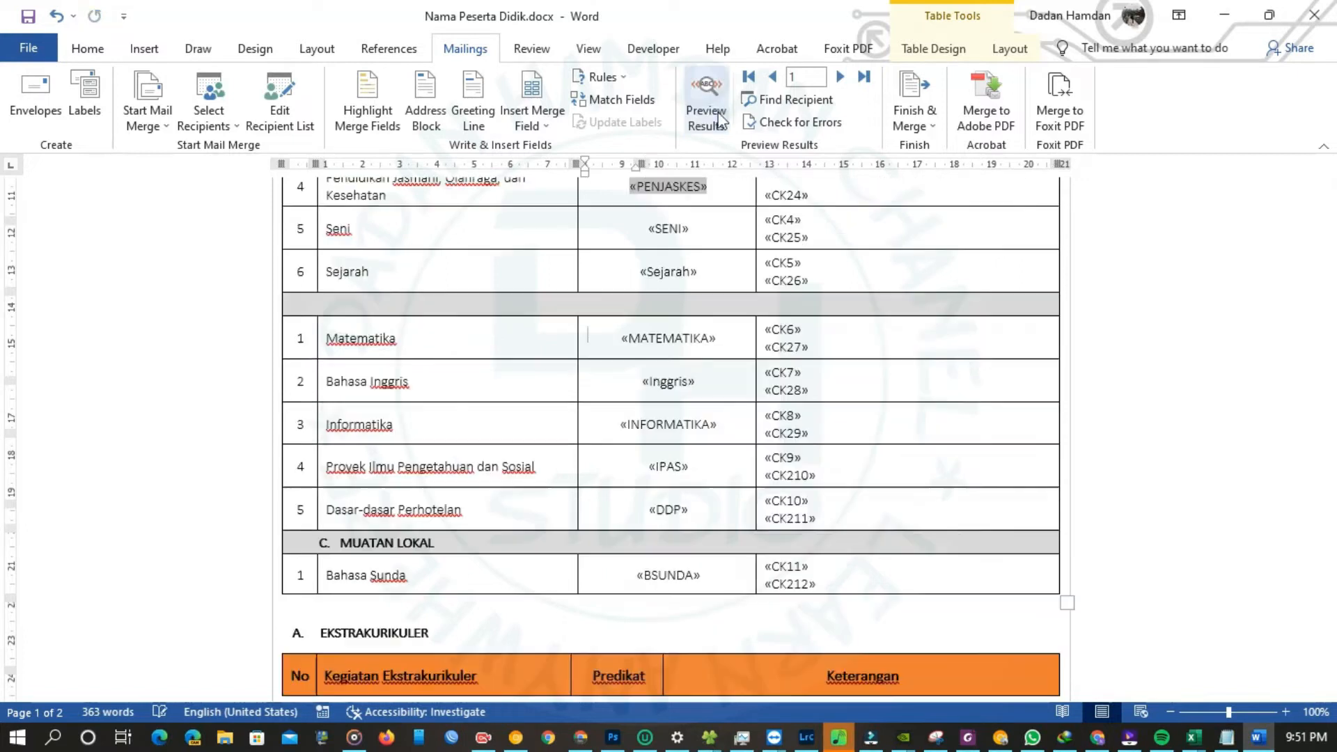
{"action": "scroll", "coordinate": [766, 320], "scroll_direction": "up", "scroll_amount": 3}
{"action": "left_click", "coordinate": [769, 319]}
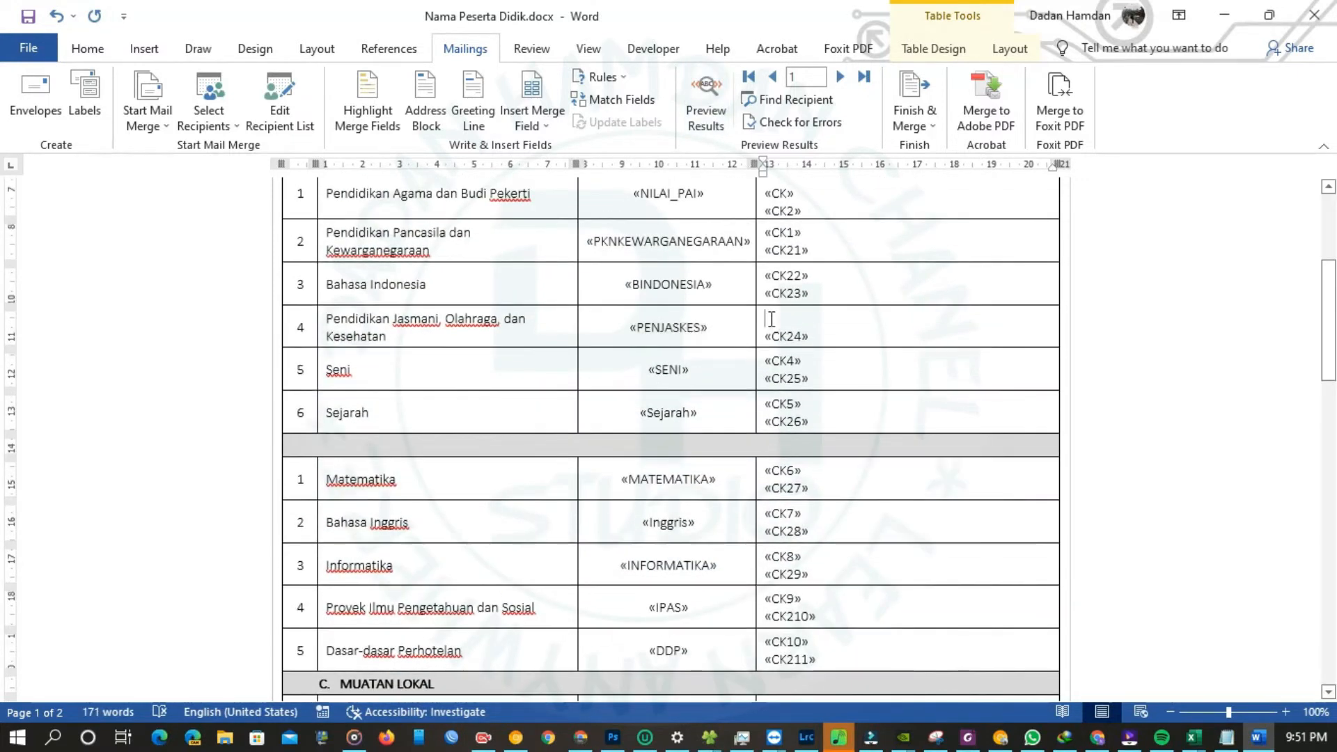
{"action": "left_click", "coordinate": [532, 117]}
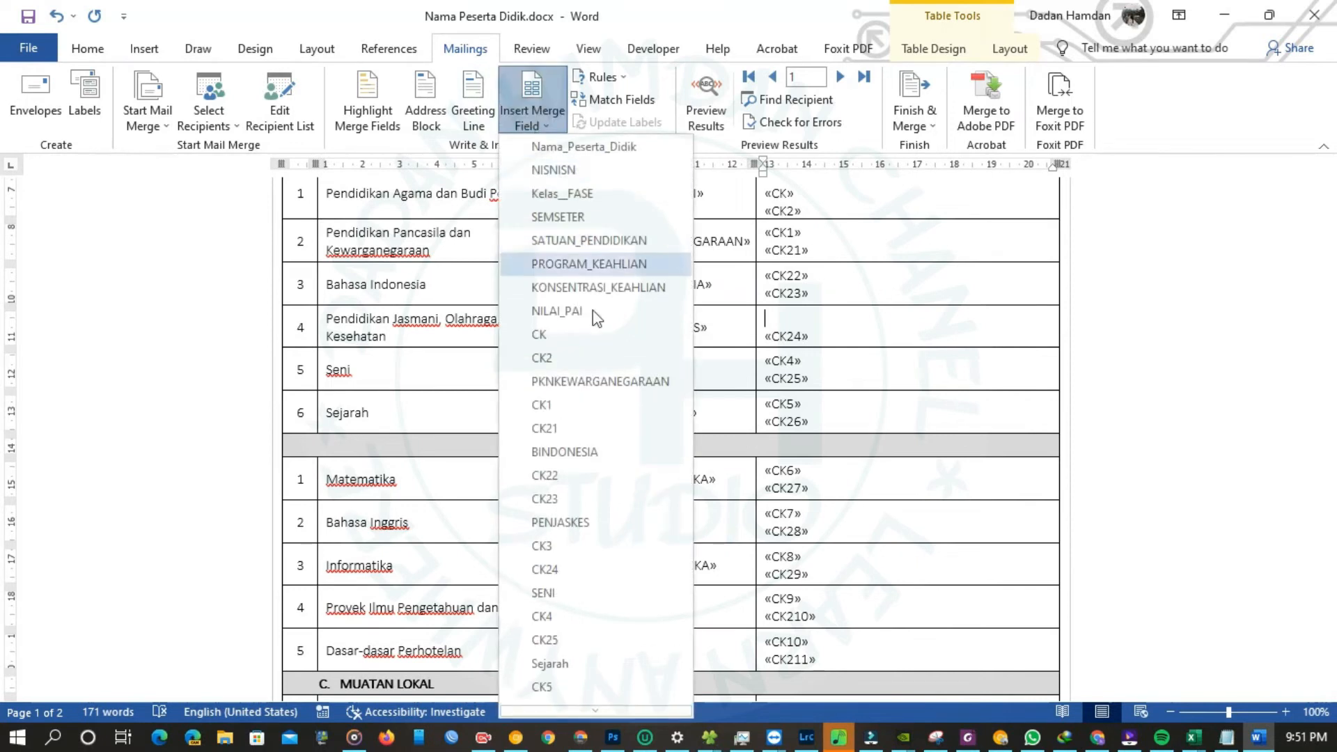
{"action": "scroll", "coordinate": [599, 348], "scroll_direction": "down", "scroll_amount": 2}
{"action": "left_click", "coordinate": [557, 416]}
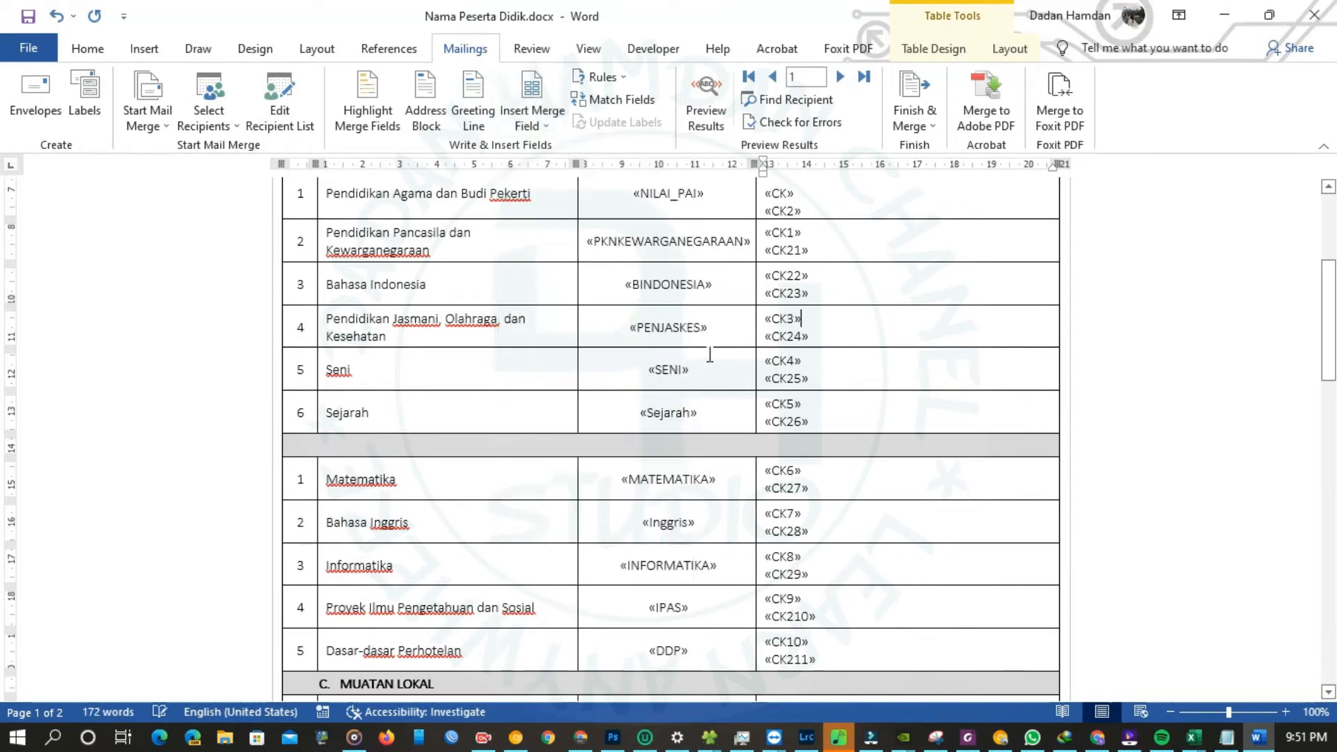
- Toggle the results preview on and off, and save and close Nama Peserta Didik.docx
{"action": "left_click", "coordinate": [722, 117]}
{"action": "left_click", "coordinate": [723, 117]}
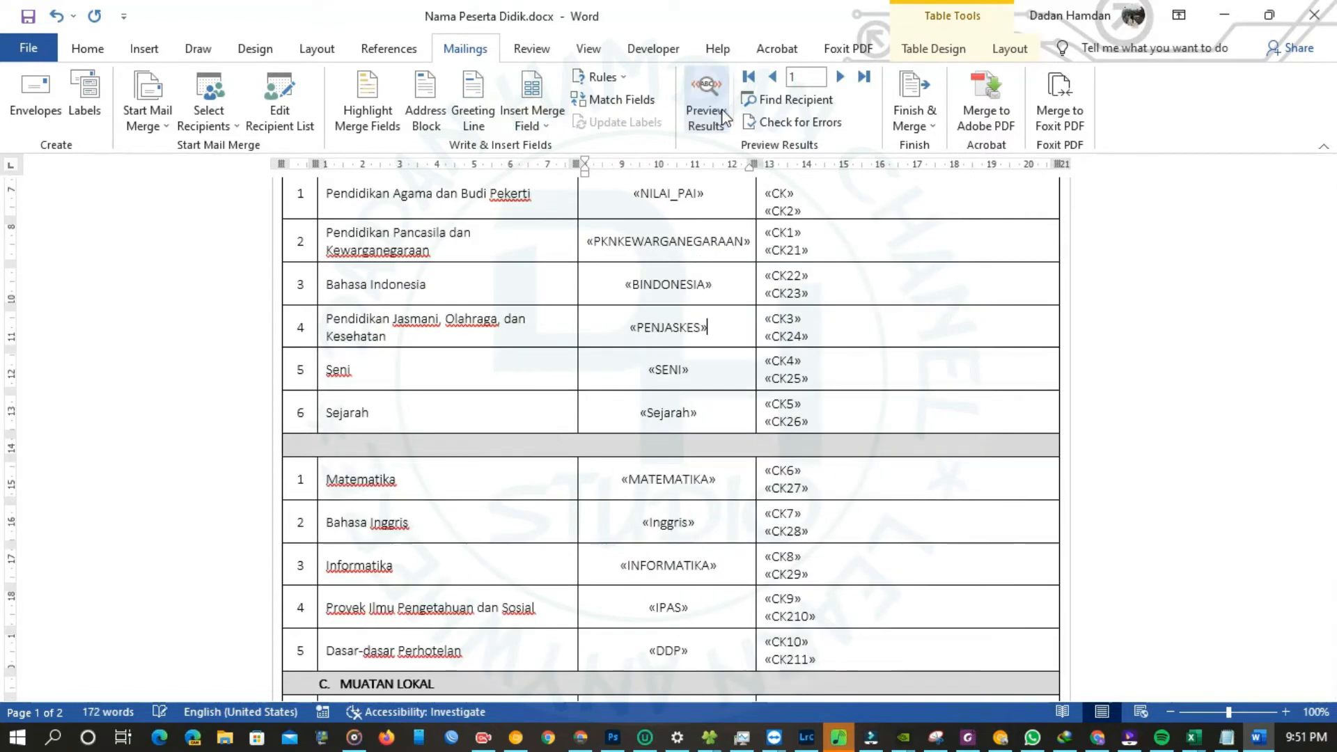
{"action": "left_click", "coordinate": [1299, 9]}
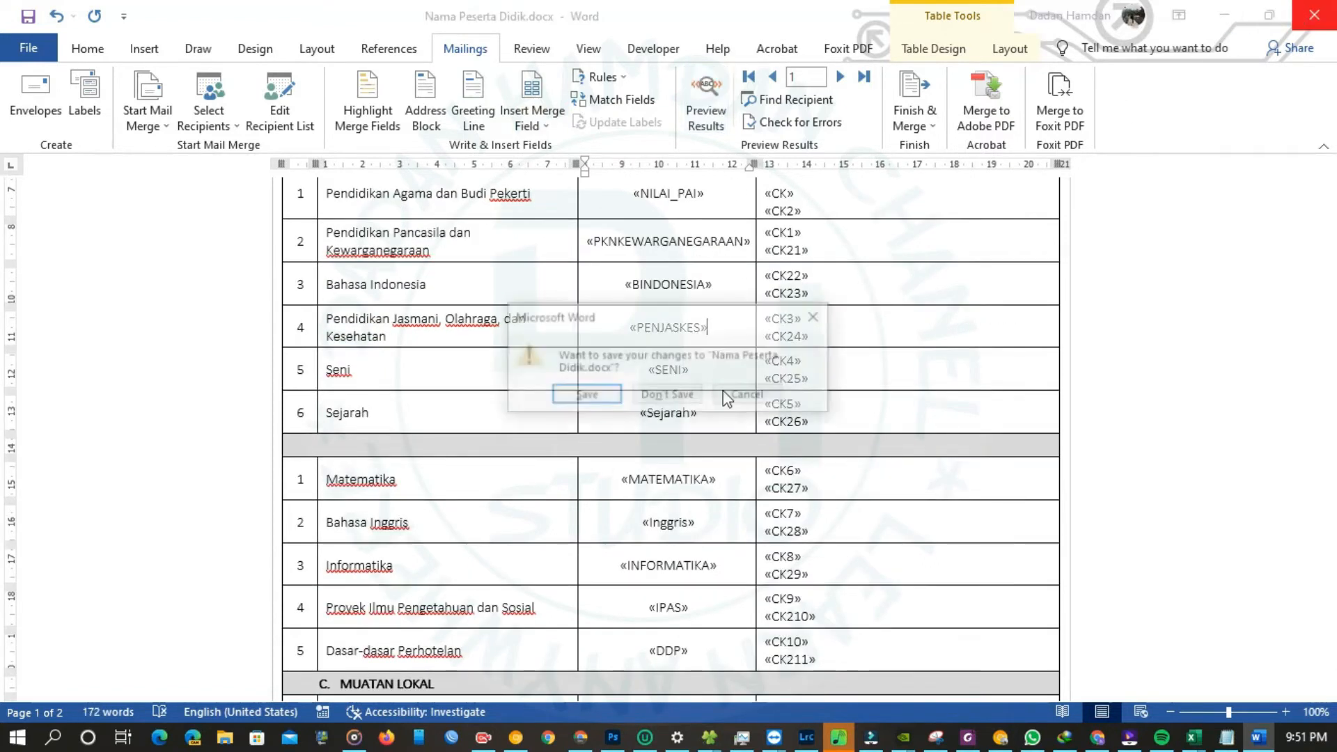
{"action": "left_click", "coordinate": [599, 400]}
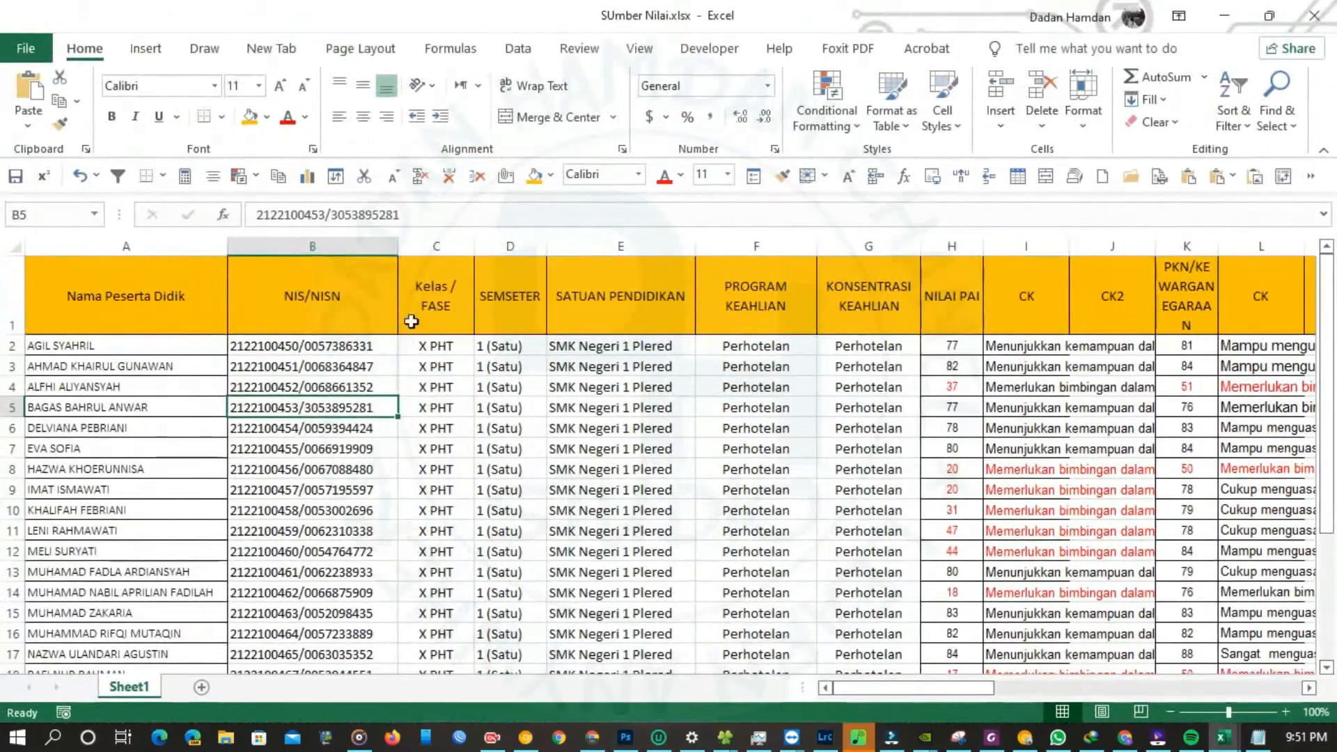
- Examine the PENJASKES column and the neighbouring CK and CK2 columns in Sheet1 of SUmber Nilai.xlsx in Excel
{"action": "left_click", "coordinate": [624, 294]}
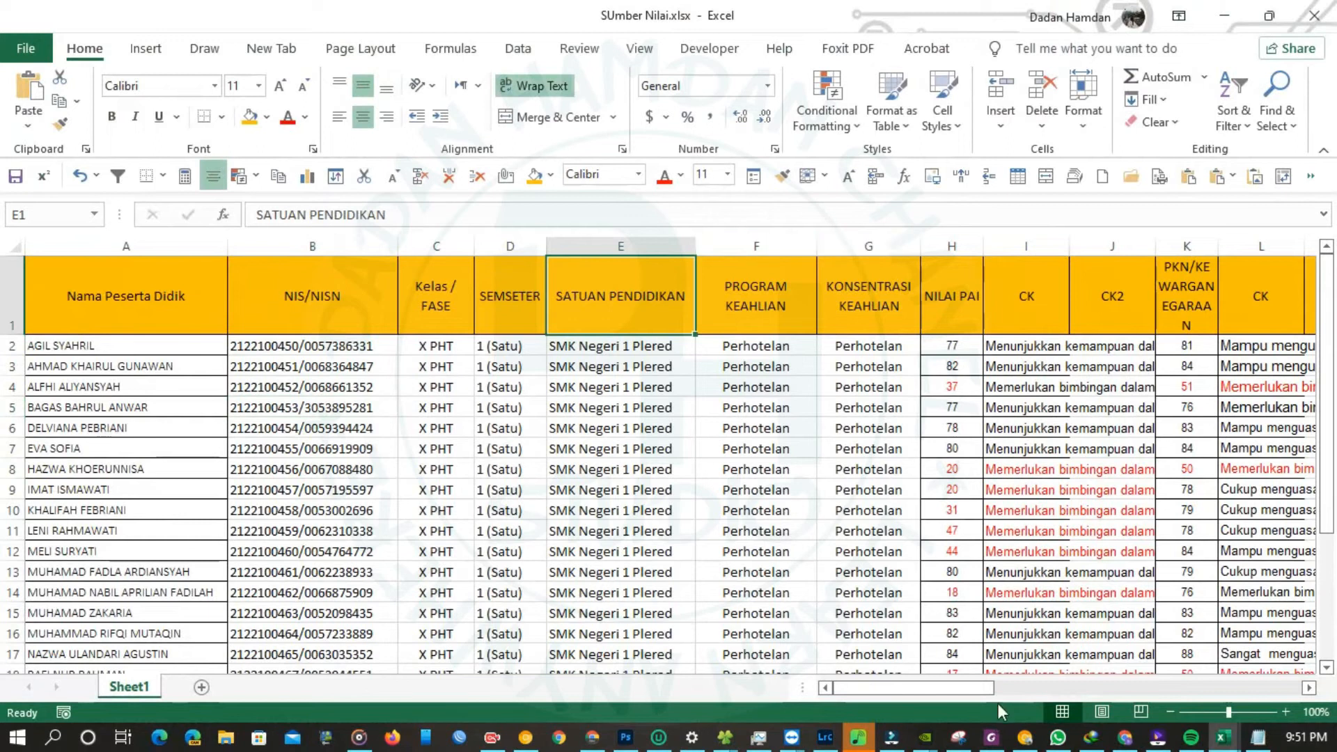
{"action": "left_click_drag", "start_coordinate": [949, 682], "coordinate": [1017, 687]}
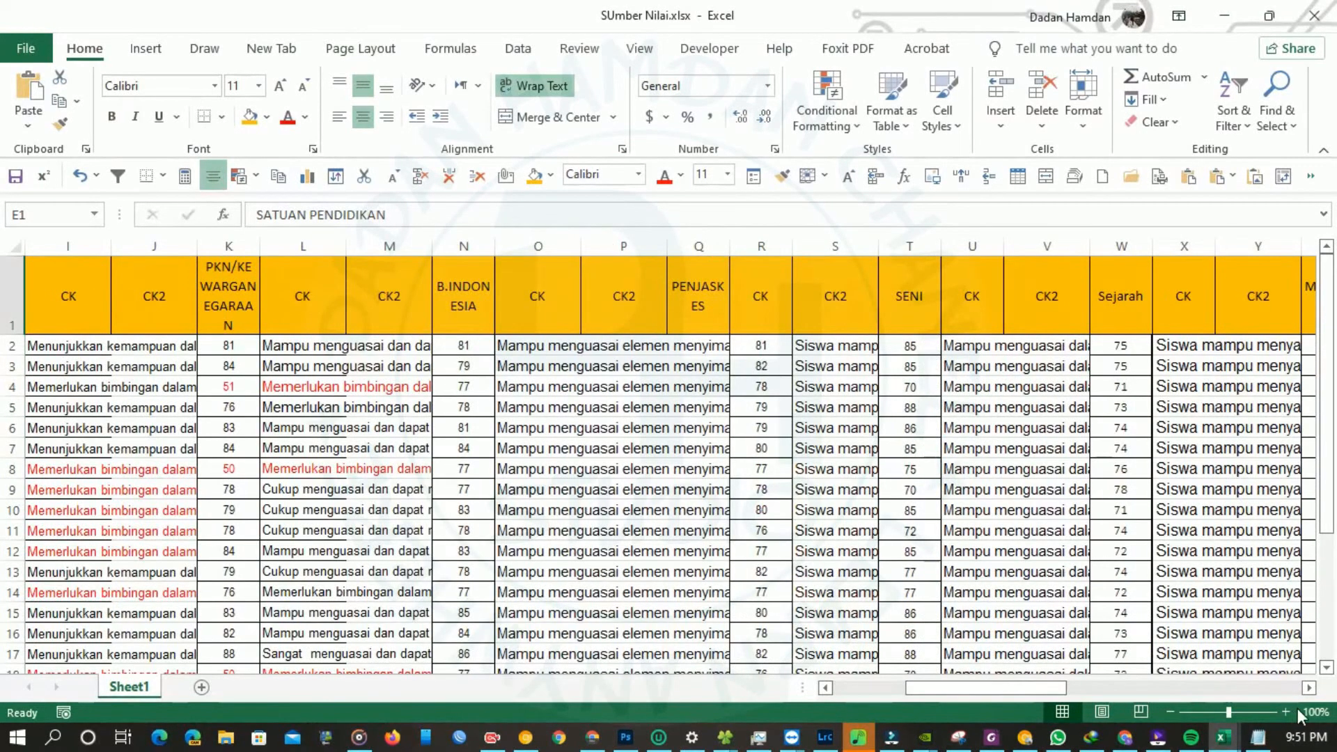
{"action": "left_click", "coordinate": [757, 345]}
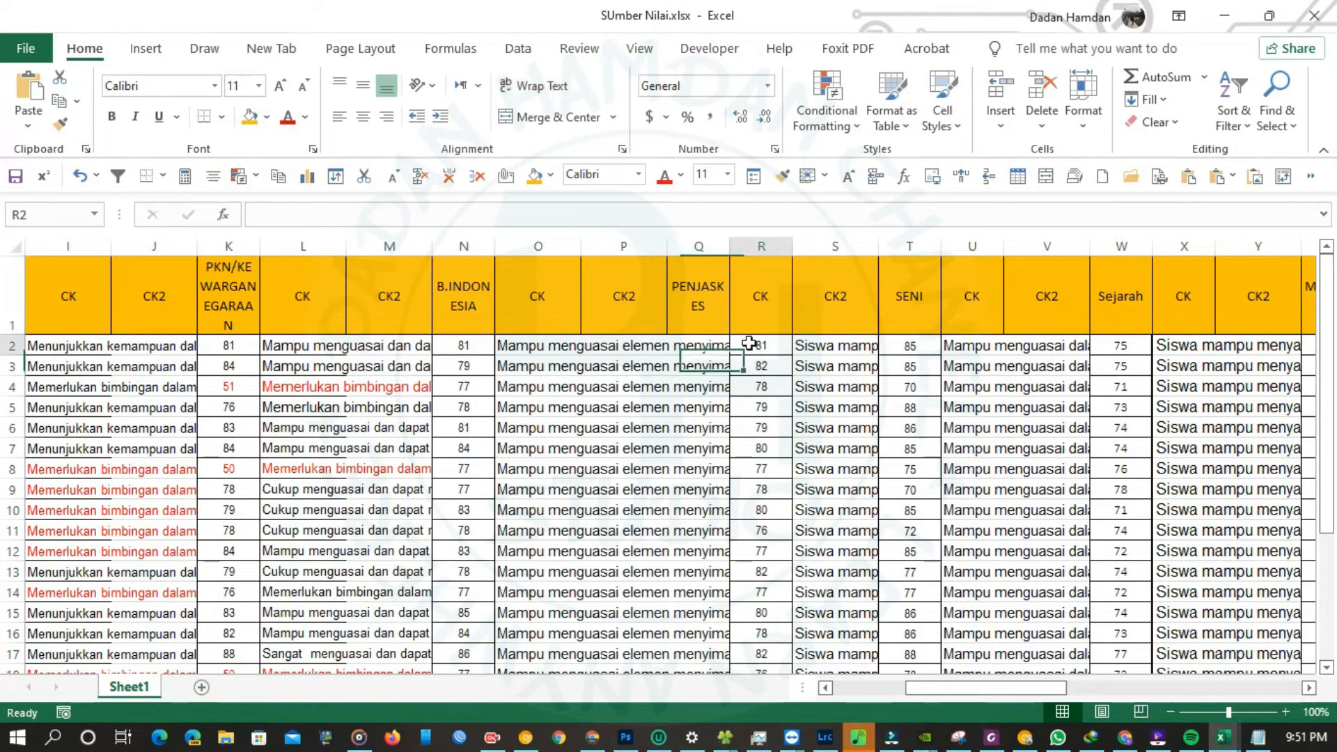
{"action": "double_click", "coordinate": [756, 344]}
{"action": "key", "text": "Return"}
{"action": "left_click", "coordinate": [696, 346]}
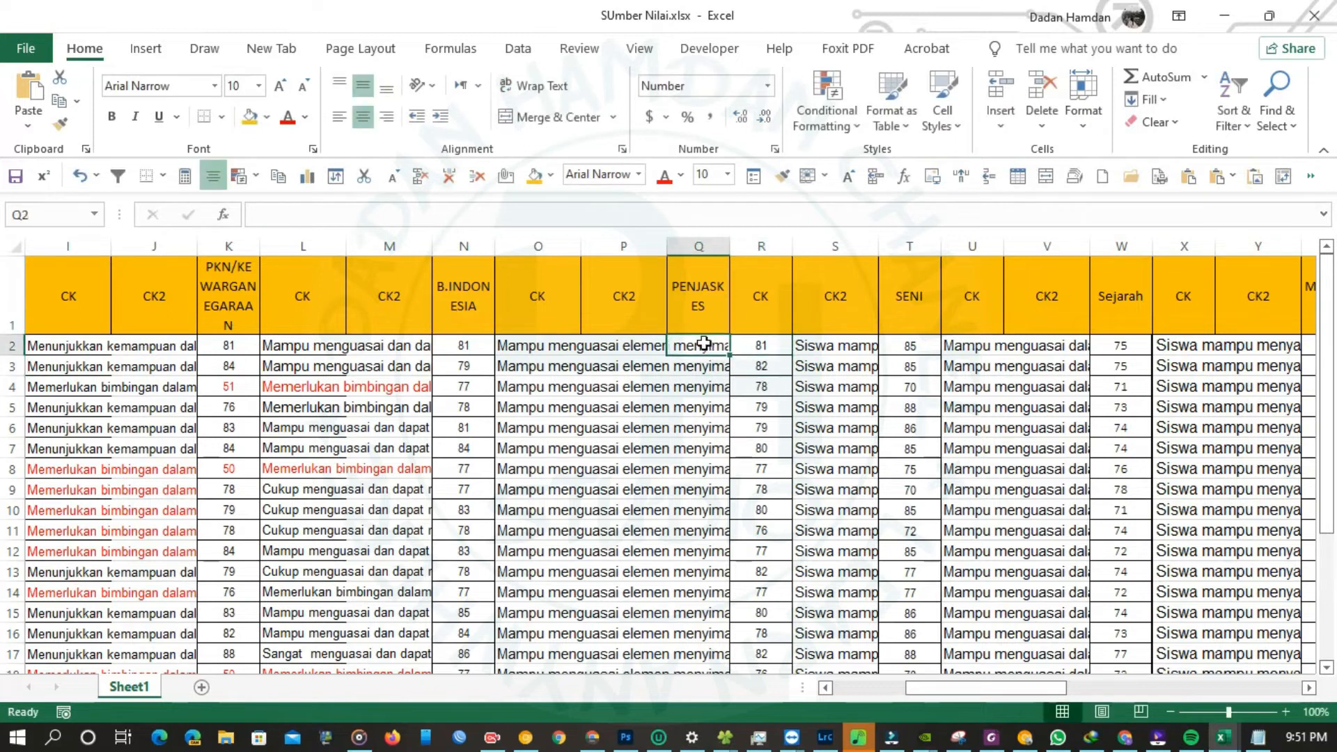
{"action": "scroll", "coordinate": [711, 432], "scroll_direction": "down", "scroll_amount": 4}
{"action": "scroll", "coordinate": [728, 499], "scroll_direction": "up", "scroll_amount": 4}
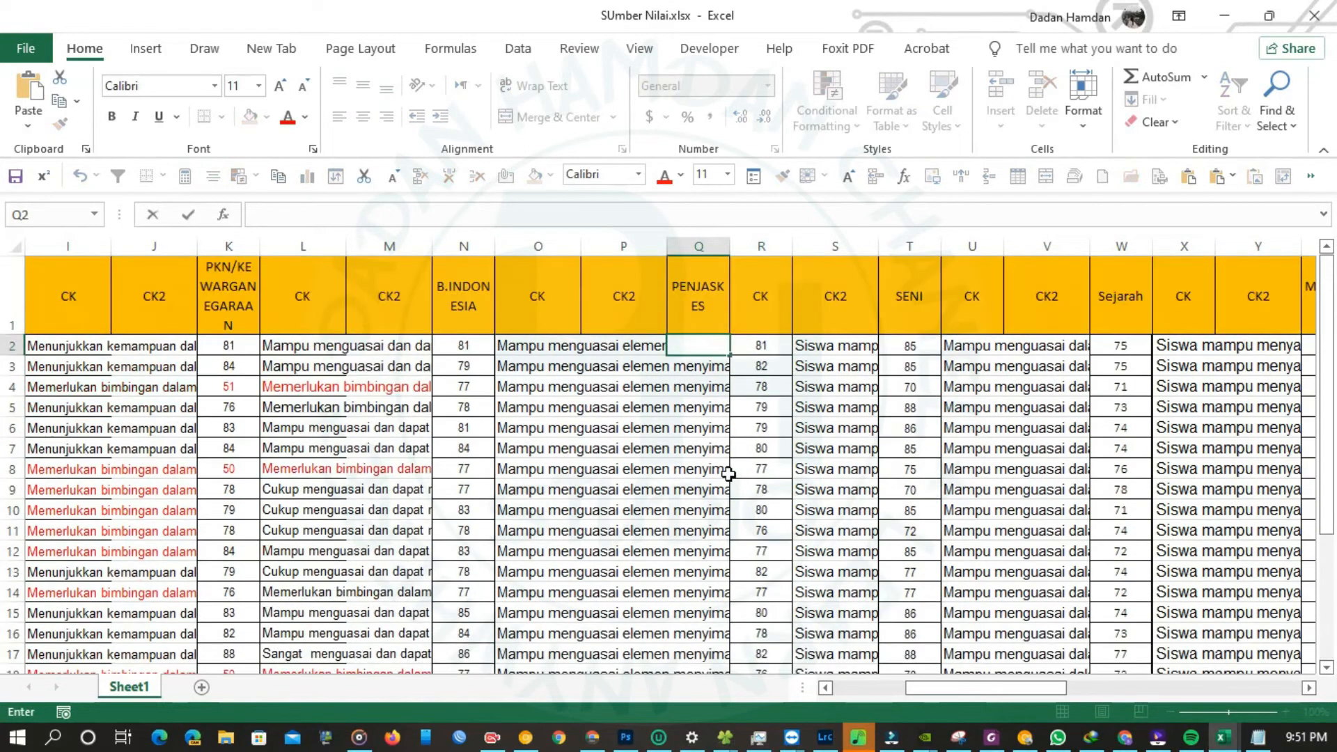
{"action": "left_click", "coordinate": [638, 343]}
{"action": "left_click", "coordinate": [763, 342]}
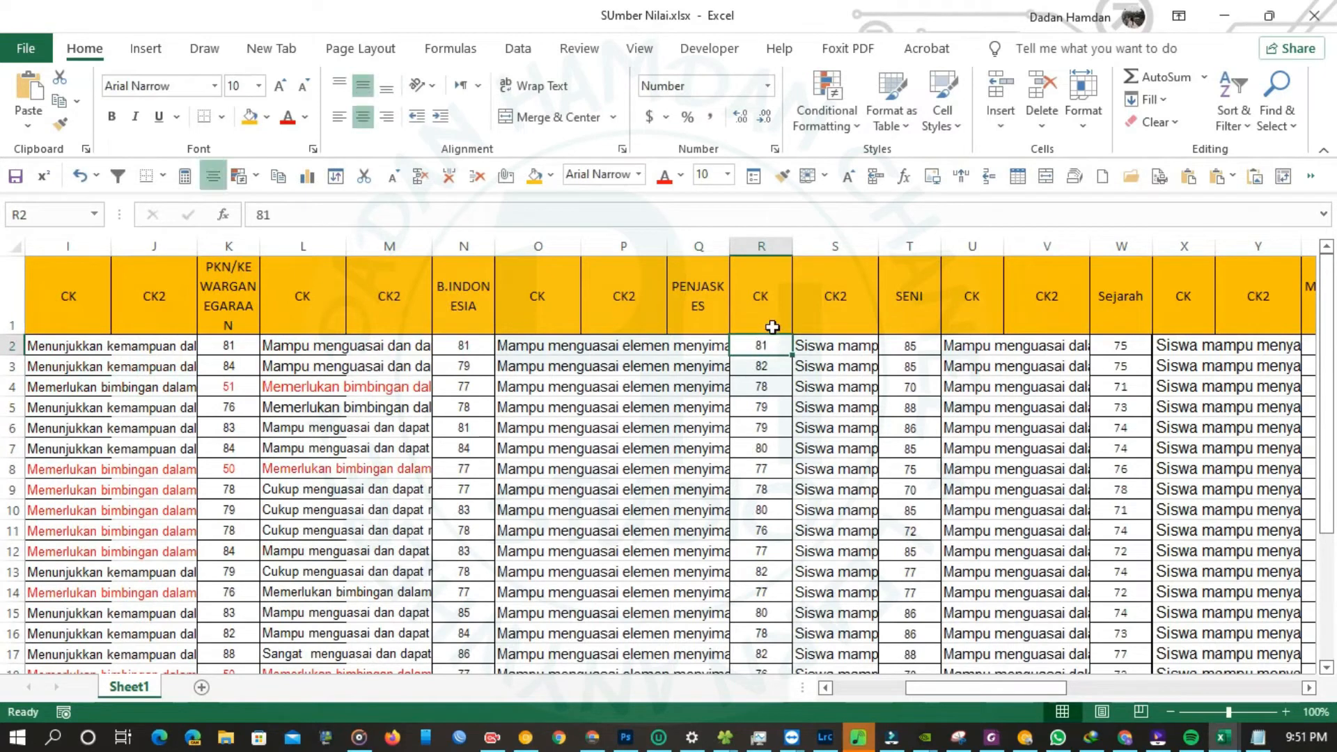
- Rename the header of the CK column beside PENJASKES to CK1, check the CK2 column beside it, and close the workbook
{"action": "double_click", "coordinate": [777, 296]}
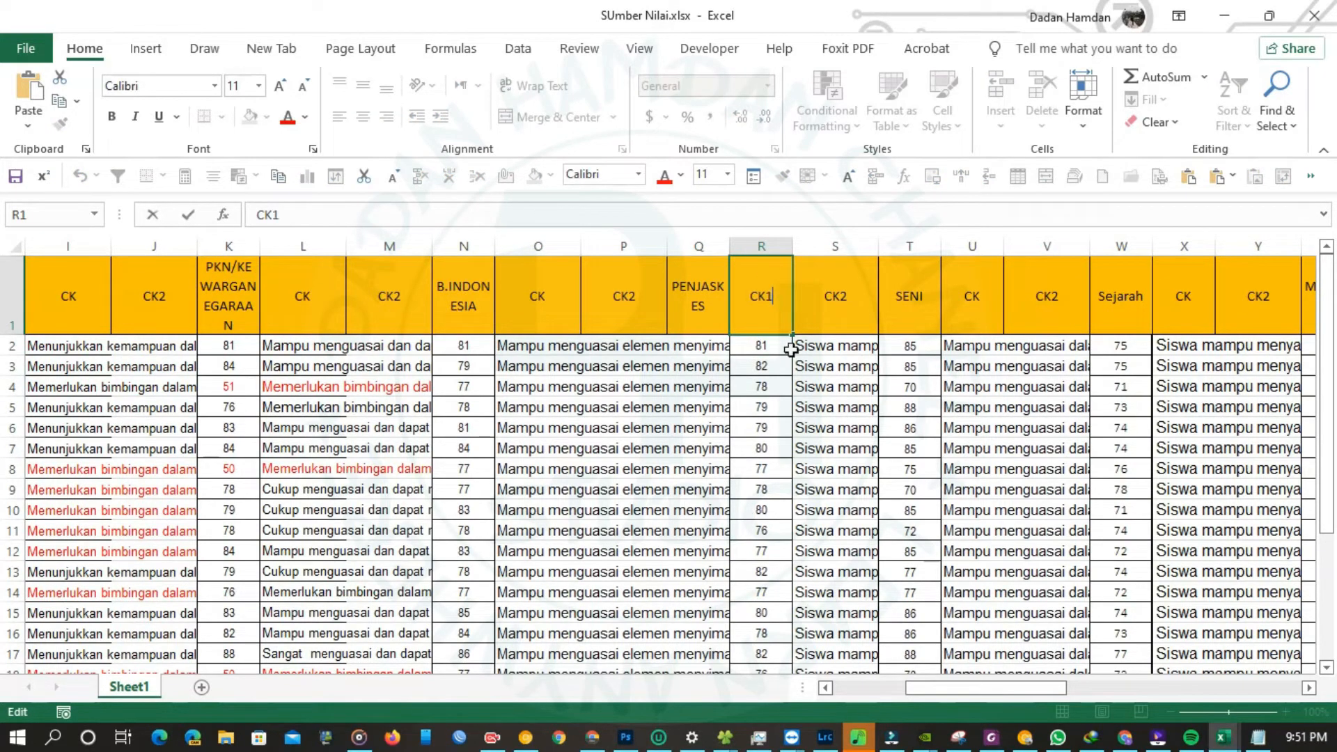
{"action": "left_click", "coordinate": [788, 410]}
{"action": "left_click", "coordinate": [823, 353]}
{"action": "key", "text": "ctrl+Down"}
{"action": "scroll", "coordinate": [829, 390], "scroll_direction": "up", "scroll_amount": 6}
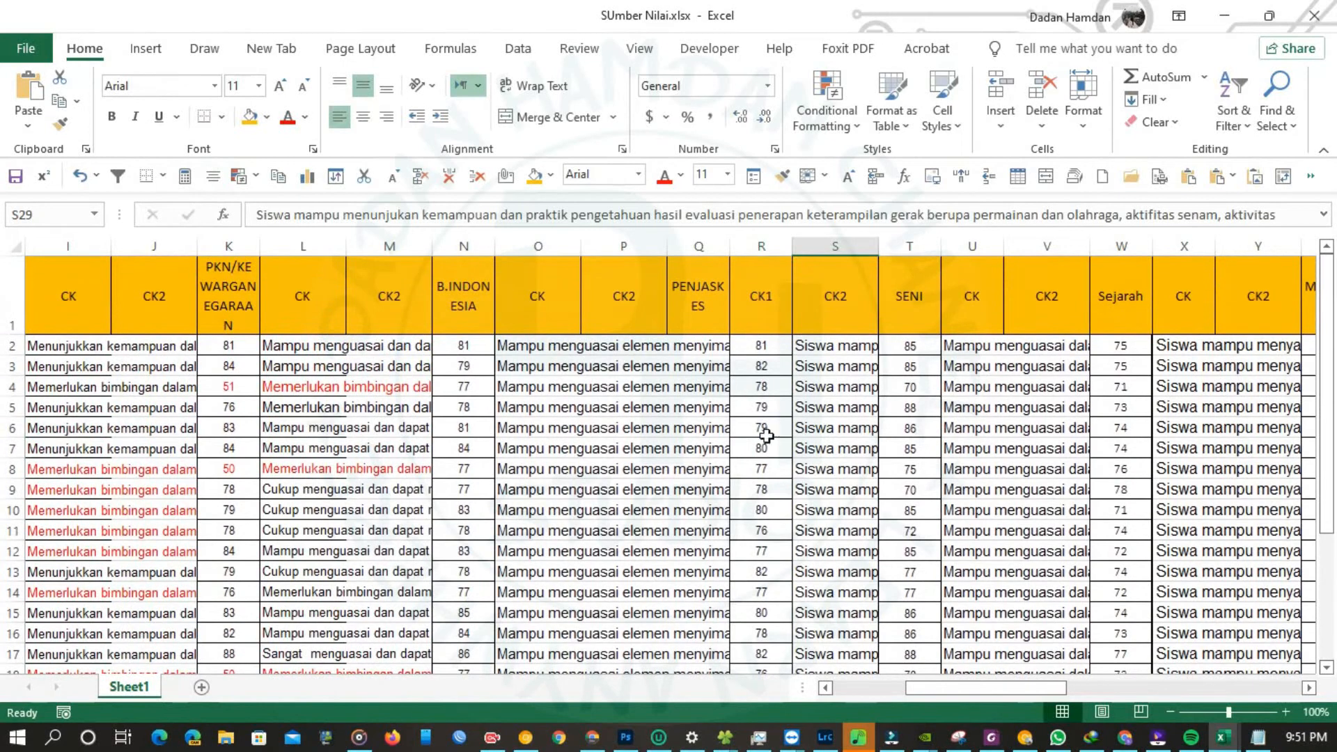
{"action": "scroll", "coordinate": [674, 445], "scroll_direction": "down", "scroll_amount": 4}
{"action": "left_click", "coordinate": [1323, 10]}
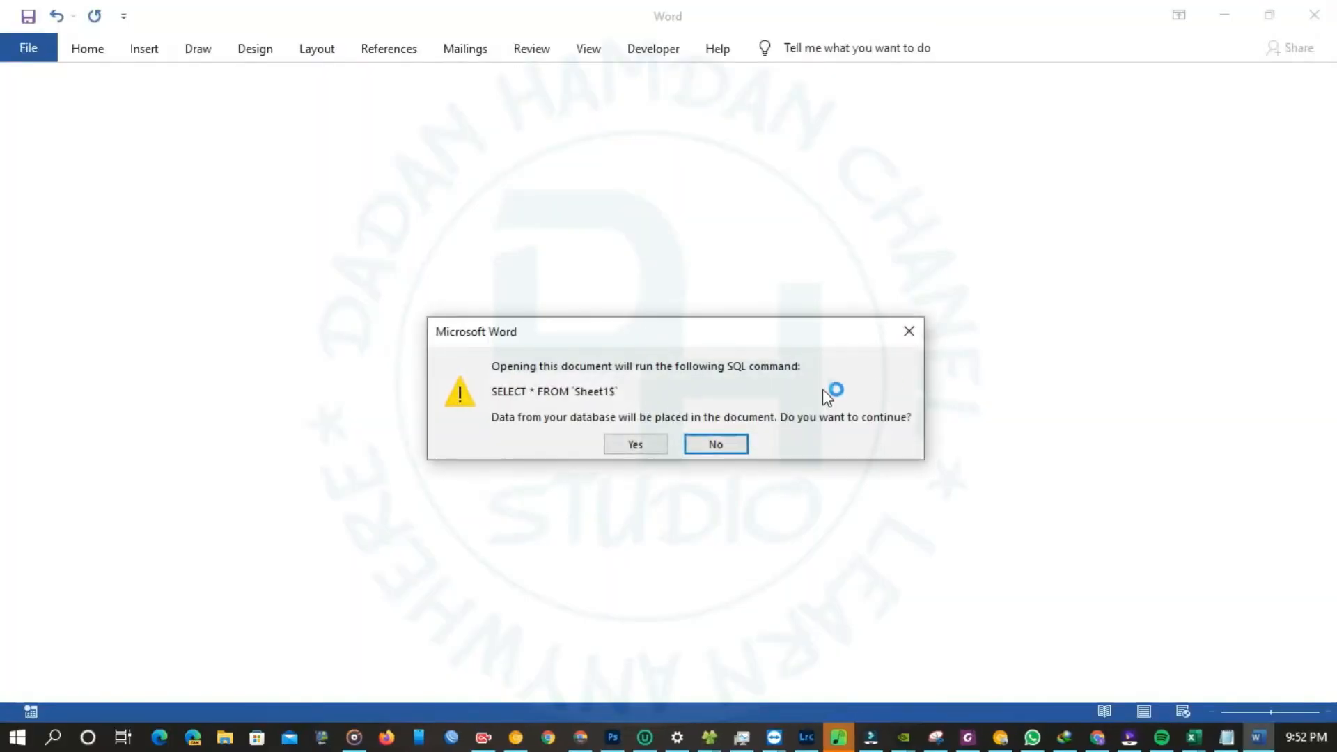
- Reopen Nama Peserta Didik.docx in Word with its Sheet1 data connection and turn on the mail merge results preview
{"action": "left_click", "coordinate": [644, 444]}
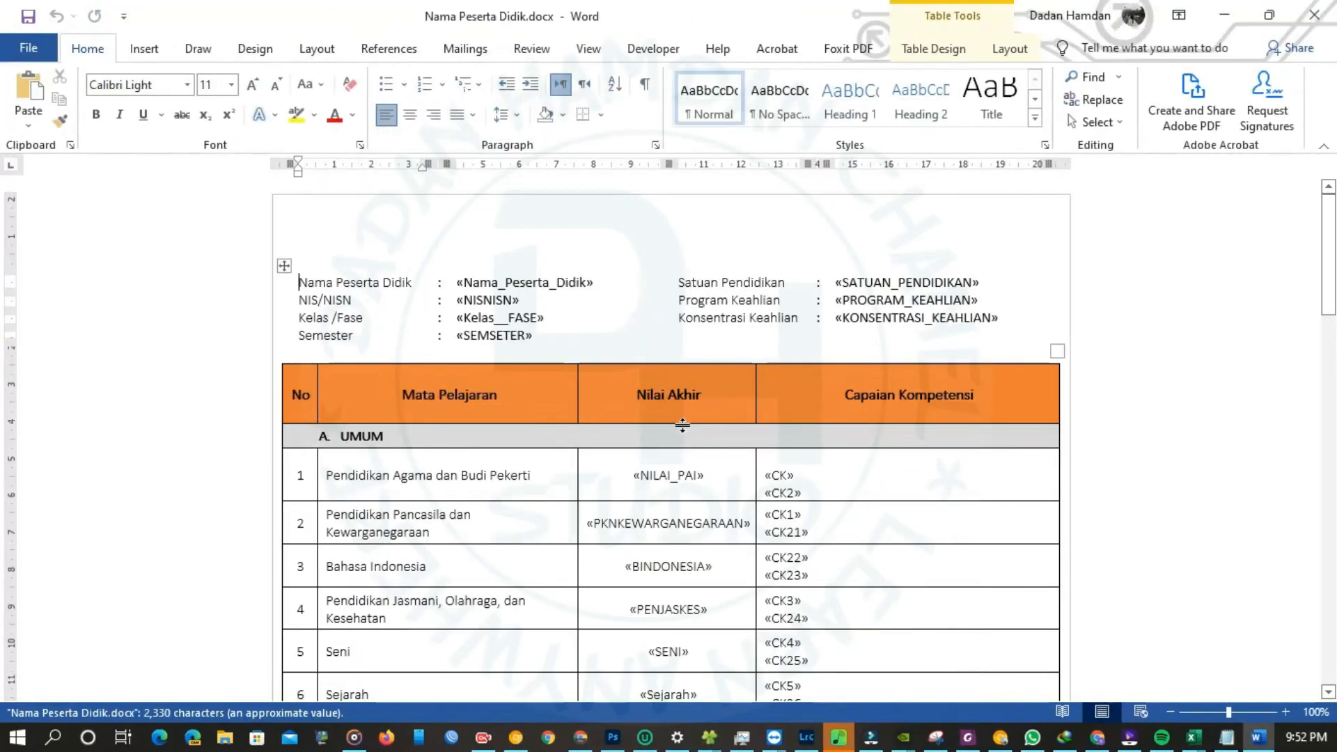
{"action": "scroll", "coordinate": [683, 425], "scroll_direction": "down", "scroll_amount": 3}
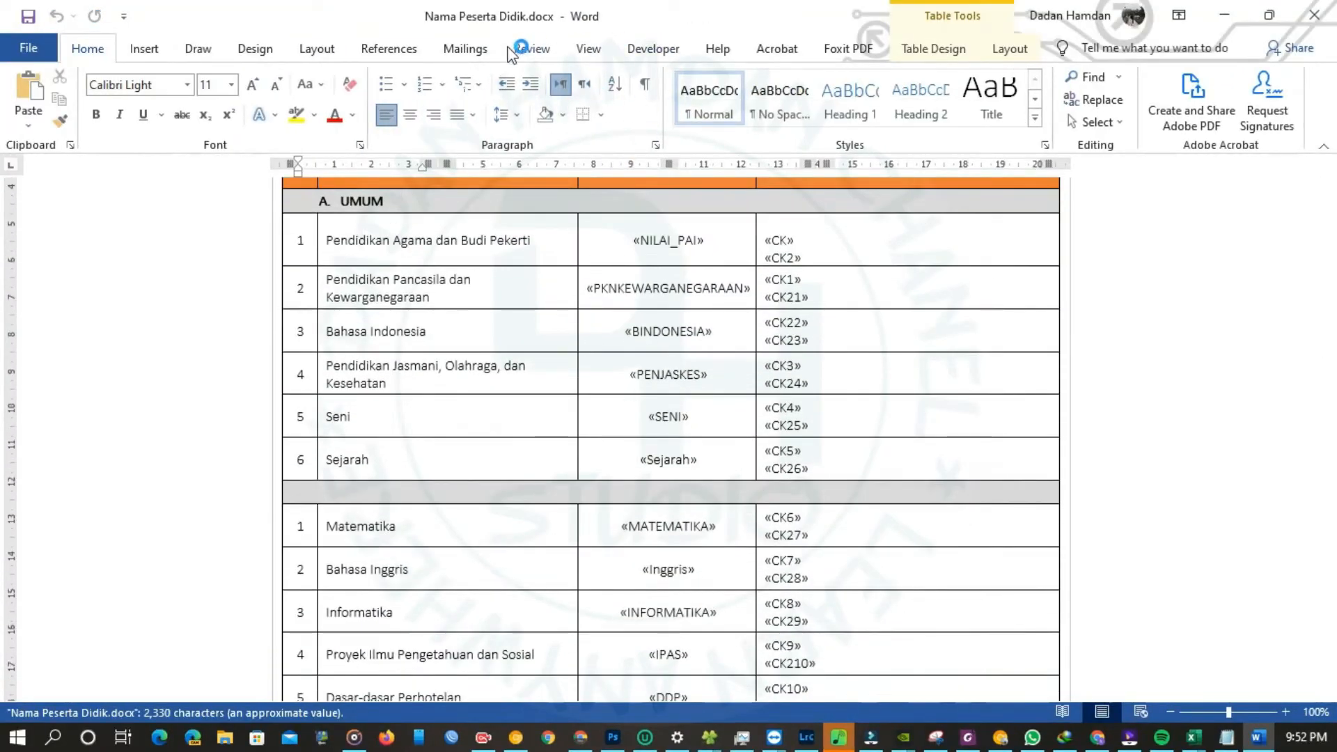
{"action": "left_click", "coordinate": [481, 50]}
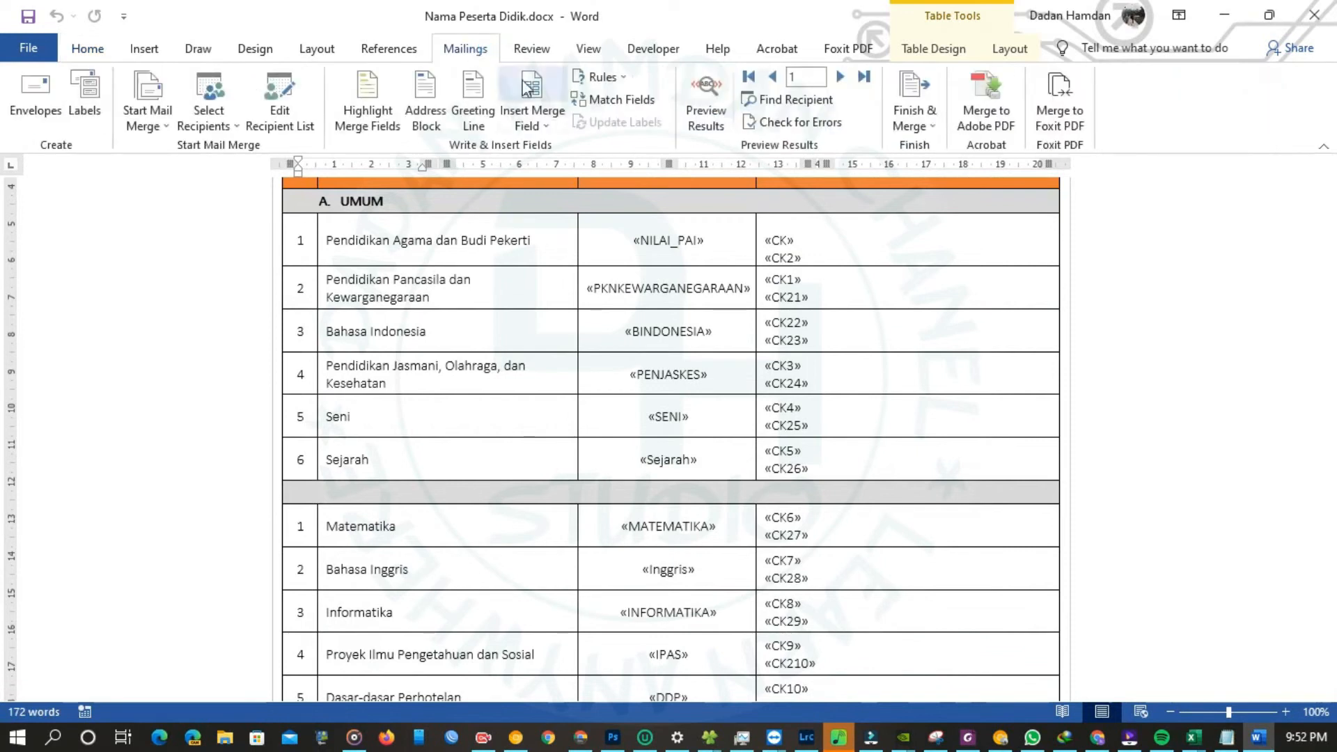
{"action": "left_click", "coordinate": [704, 98]}
{"action": "scroll", "coordinate": [617, 411], "scroll_direction": "down", "scroll_amount": 1}
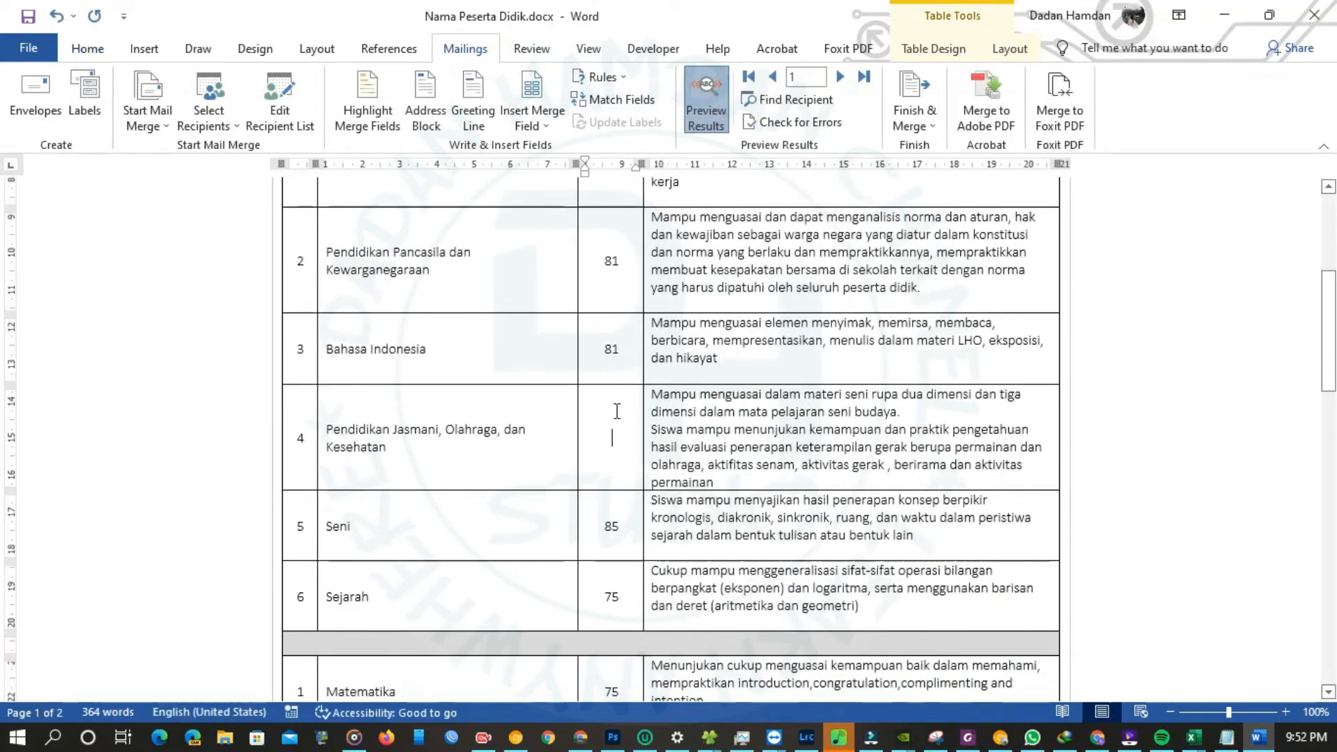
- Insert the CK11 merge field in the Nilai Akhir cell of the Pendidikan Jasmani, Olahraga, dan Kesehatan row
{"action": "left_click", "coordinate": [532, 117]}
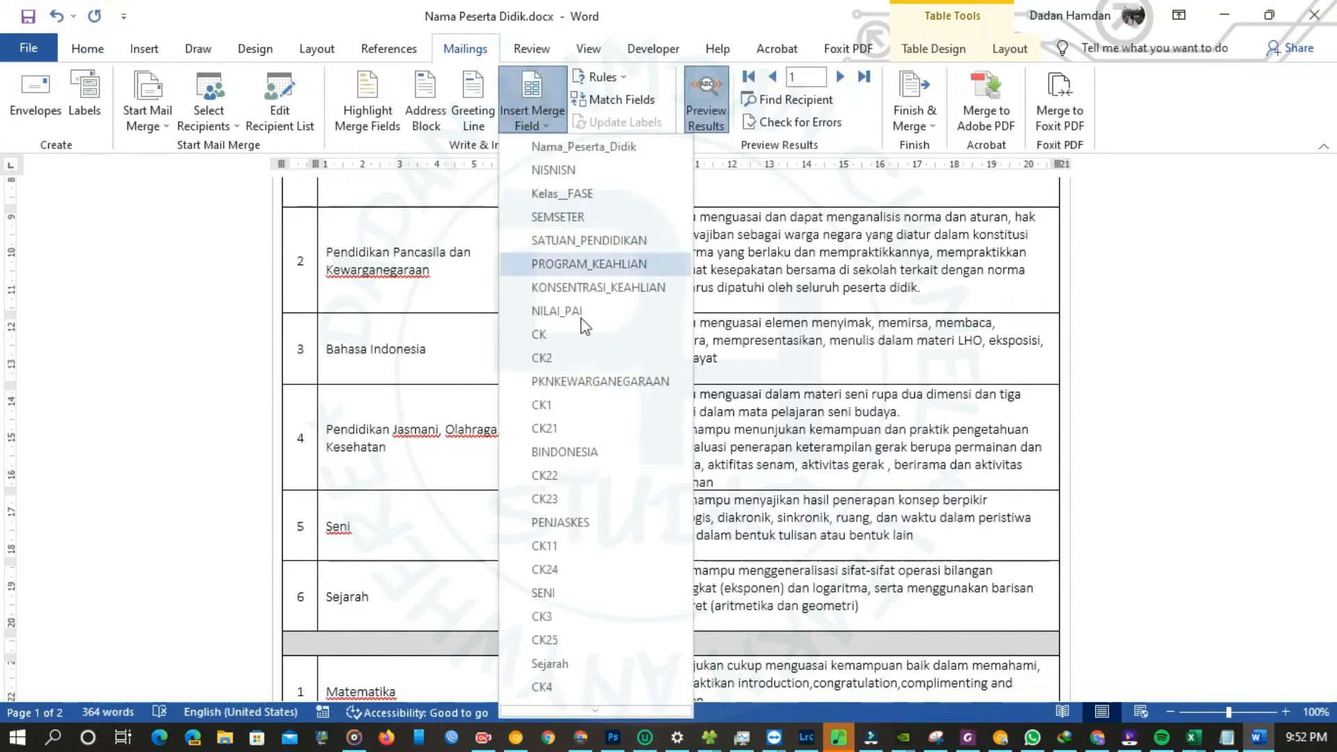
{"action": "scroll", "coordinate": [591, 488], "scroll_direction": "down", "scroll_amount": 1}
{"action": "left_click", "coordinate": [579, 465]}
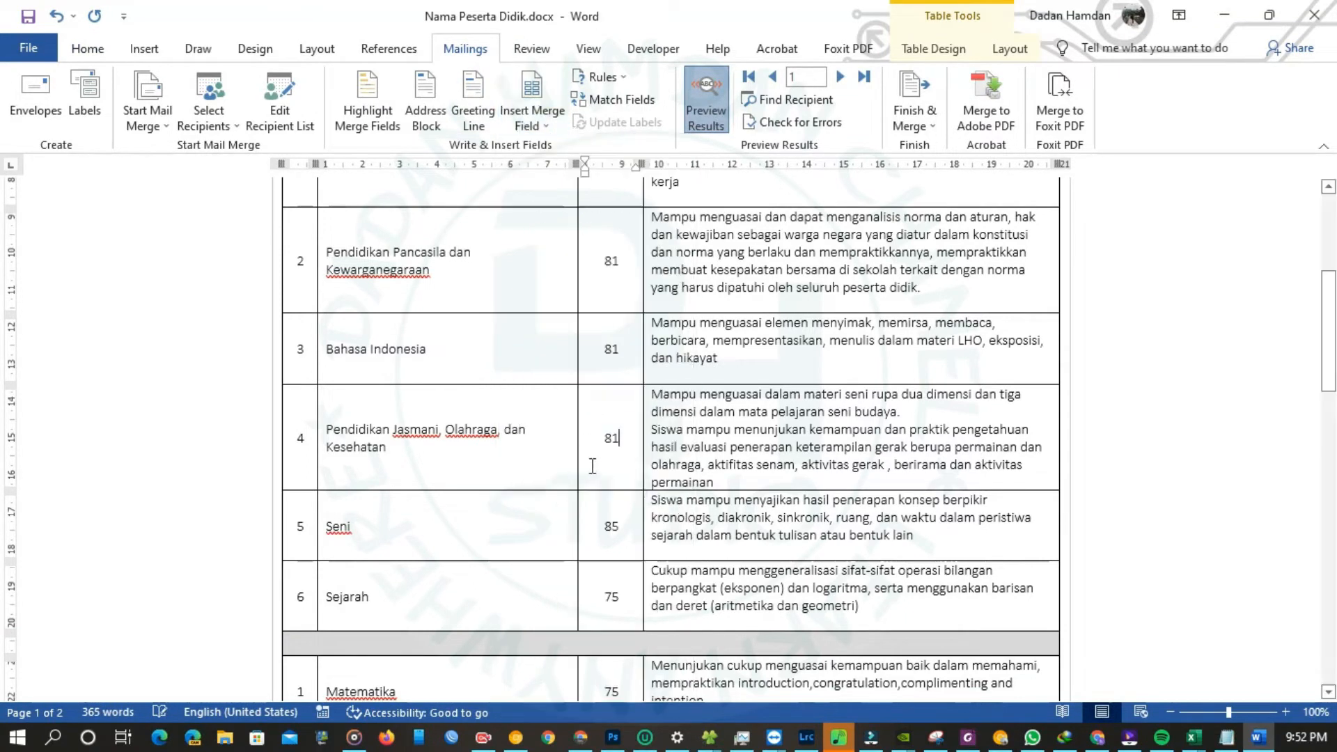
- Delete the merge field that yields a score from the Bahasa Sunda competency cell, leaving the cell left-aligned
{"action": "scroll", "coordinate": [697, 403], "scroll_direction": "down", "scroll_amount": 15}
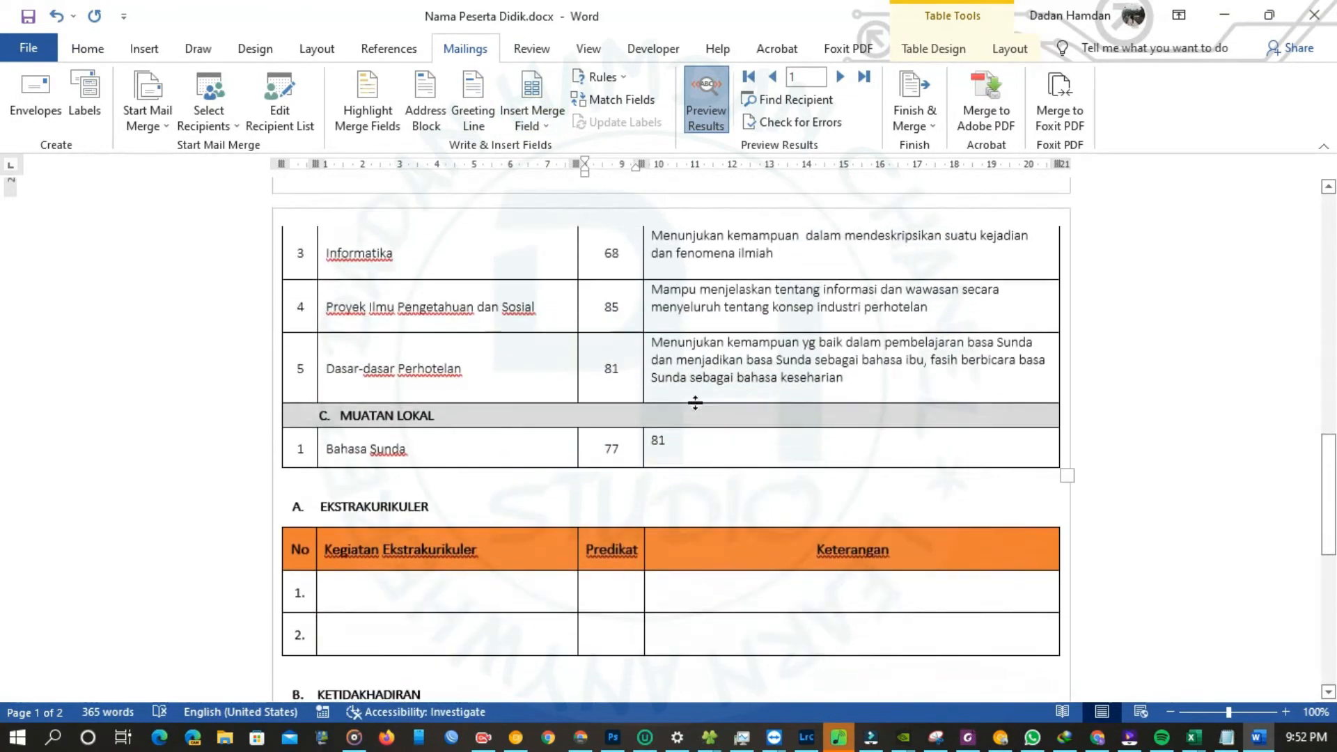
{"action": "left_click", "coordinate": [675, 345]}
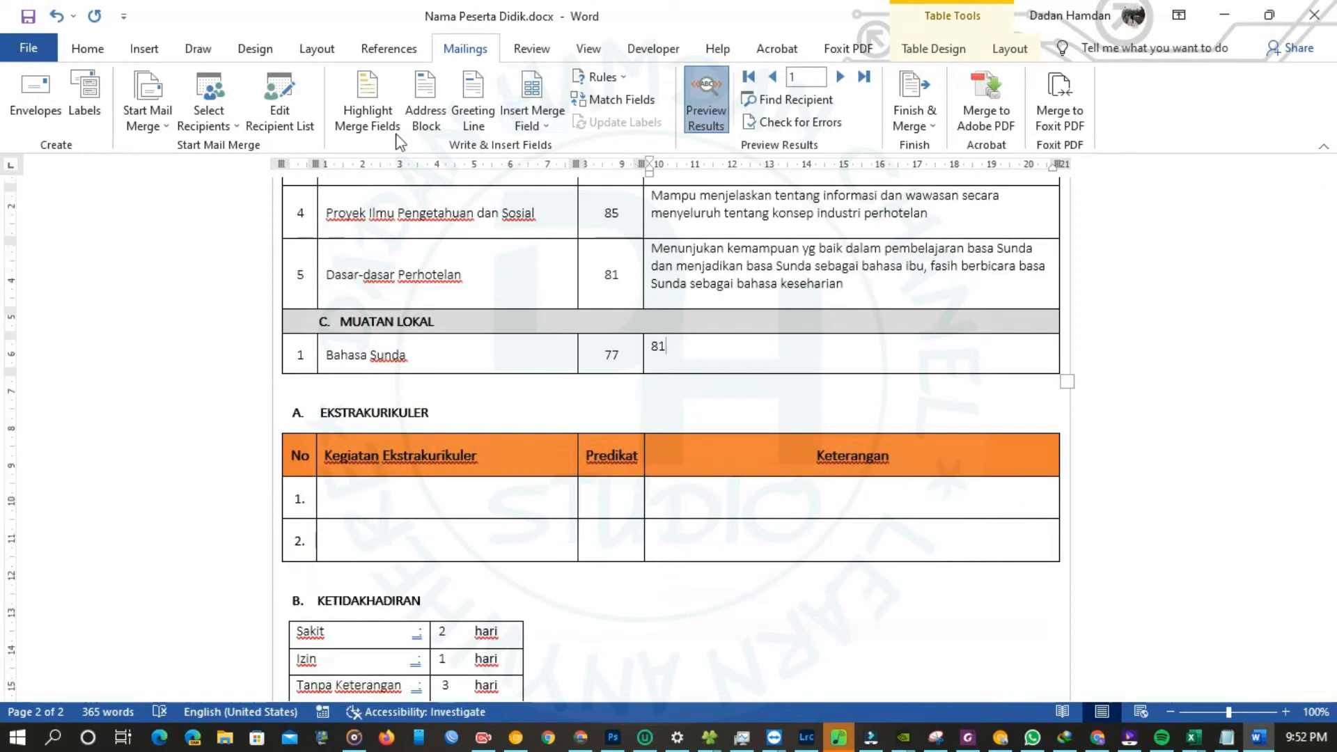
{"action": "left_click", "coordinate": [92, 50]}
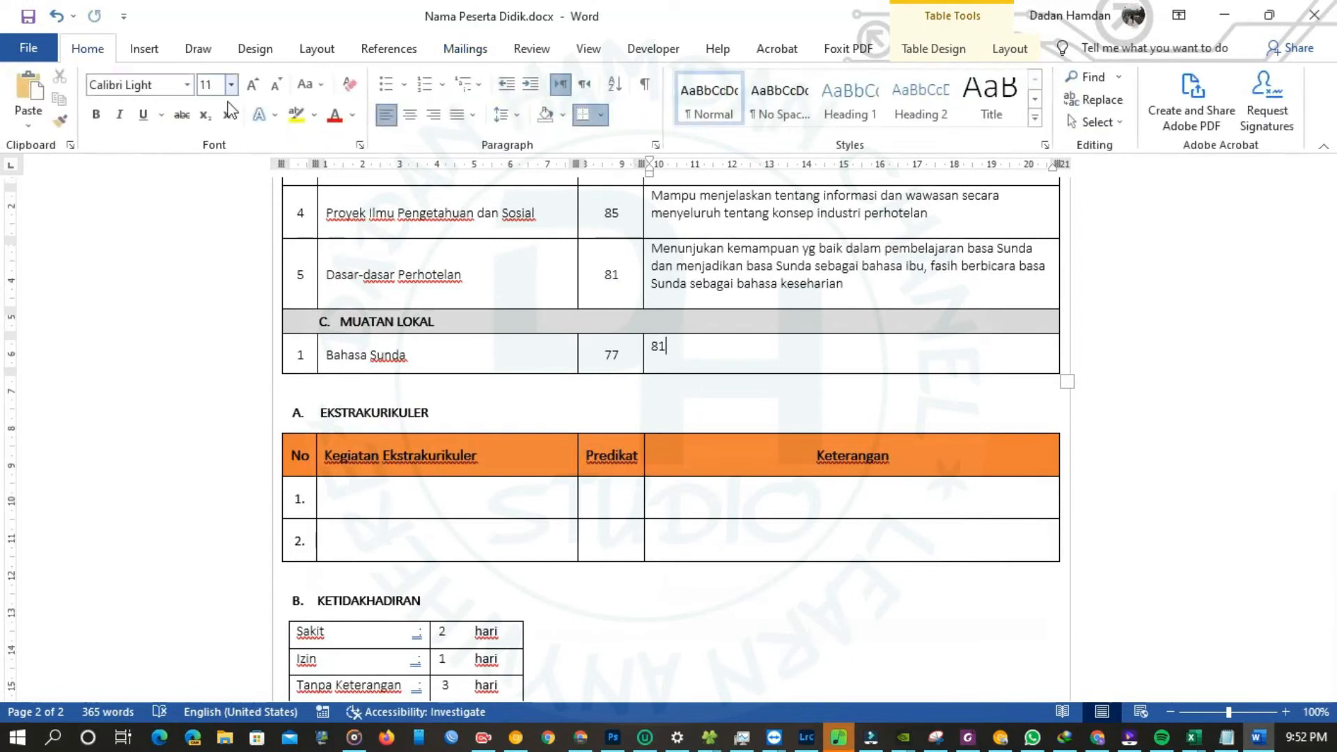
{"action": "left_click", "coordinate": [410, 114]}
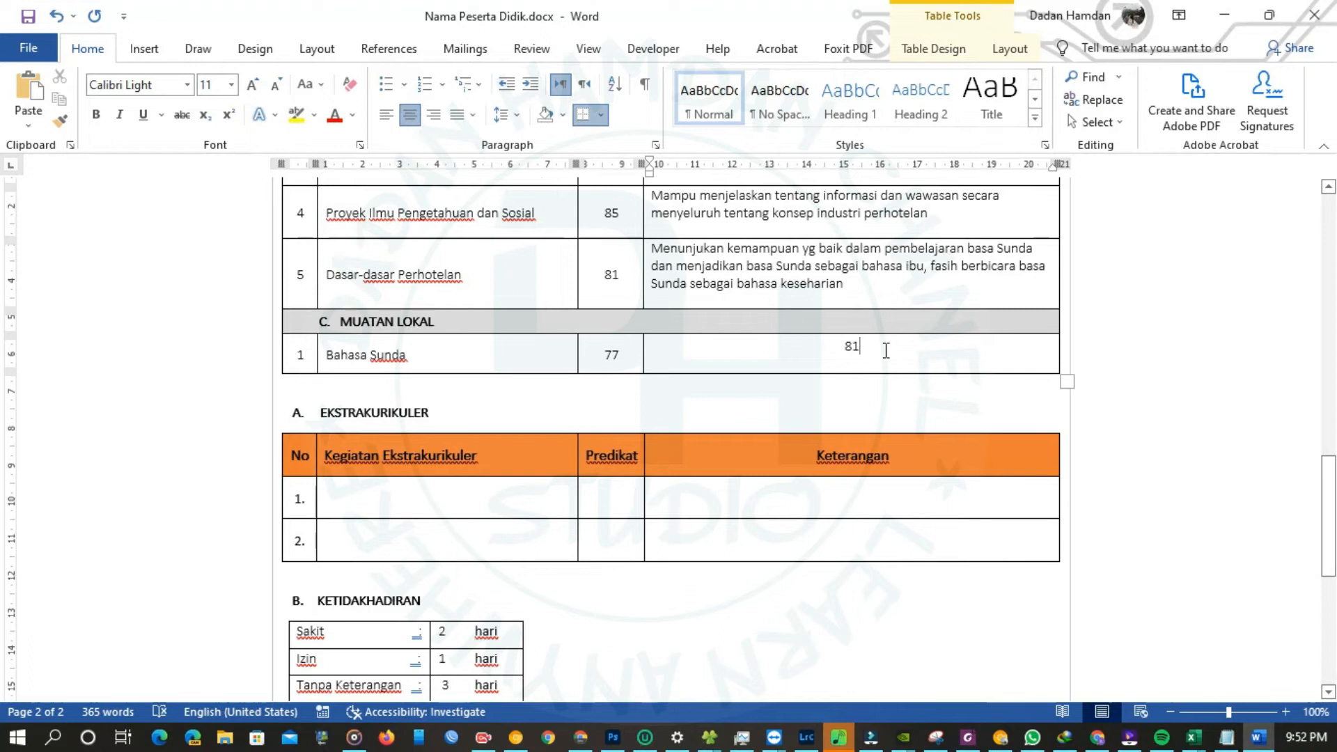
{"action": "left_click", "coordinate": [386, 115]}
{"action": "key", "text": "shift+Home"}
{"action": "key", "text": "BackSpace"}
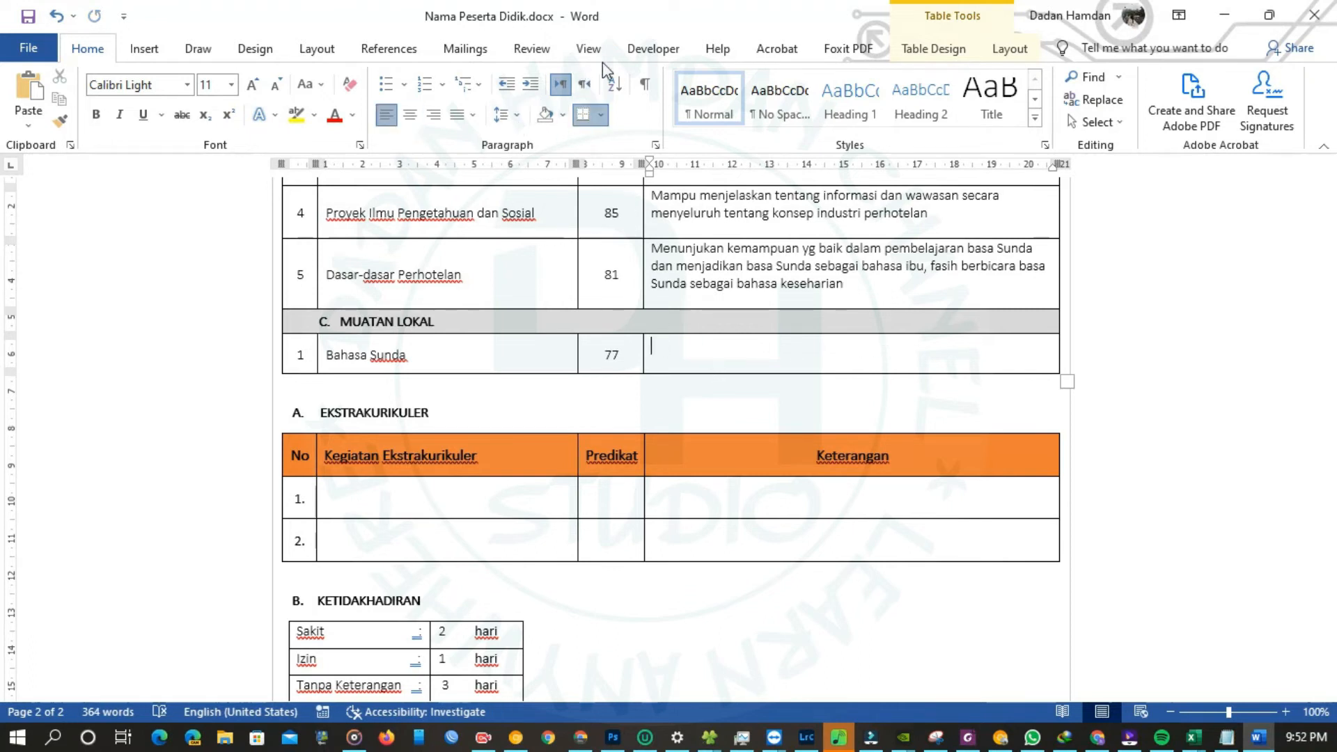
- Insert the CK10 merge field in the Bahasa Sunda competency cell and the CK212 merge field on the line below it
{"action": "left_click", "coordinate": [474, 51]}
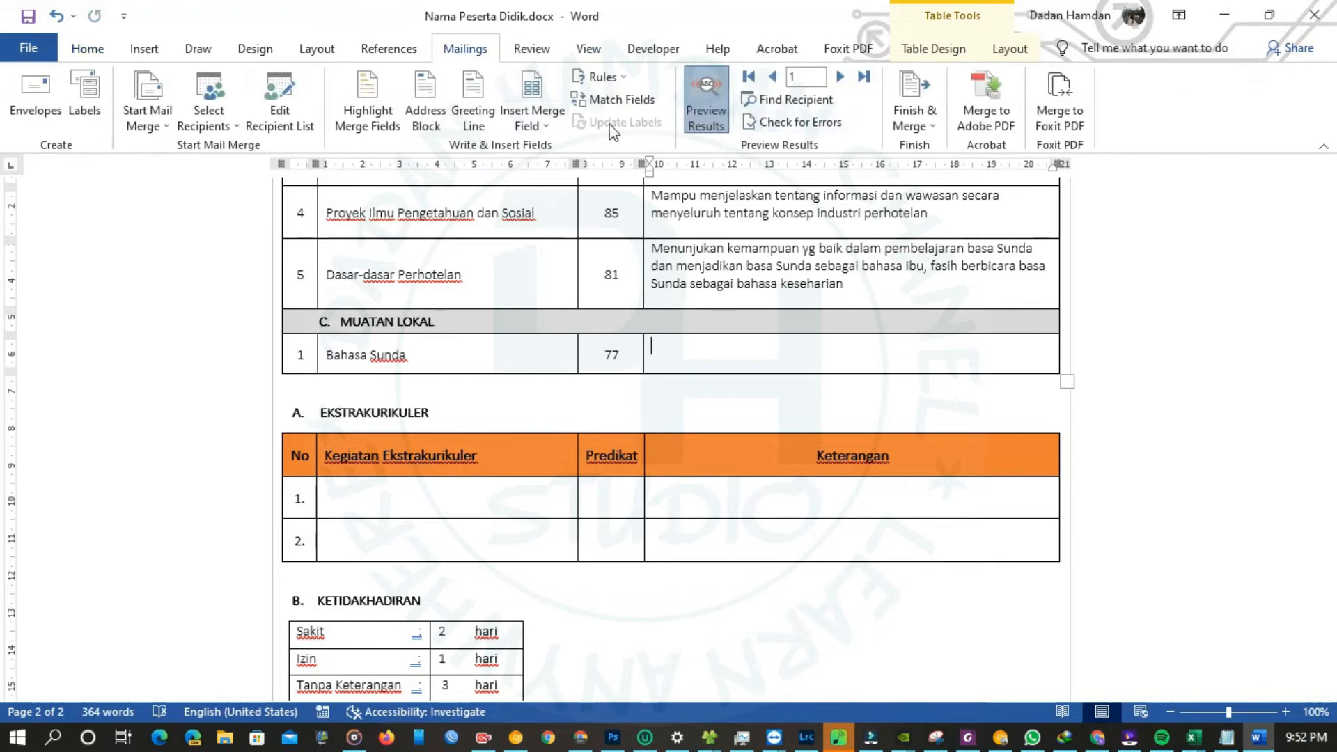
{"action": "left_click", "coordinate": [535, 128]}
{"action": "scroll", "coordinate": [584, 418], "scroll_direction": "down", "scroll_amount": 9}
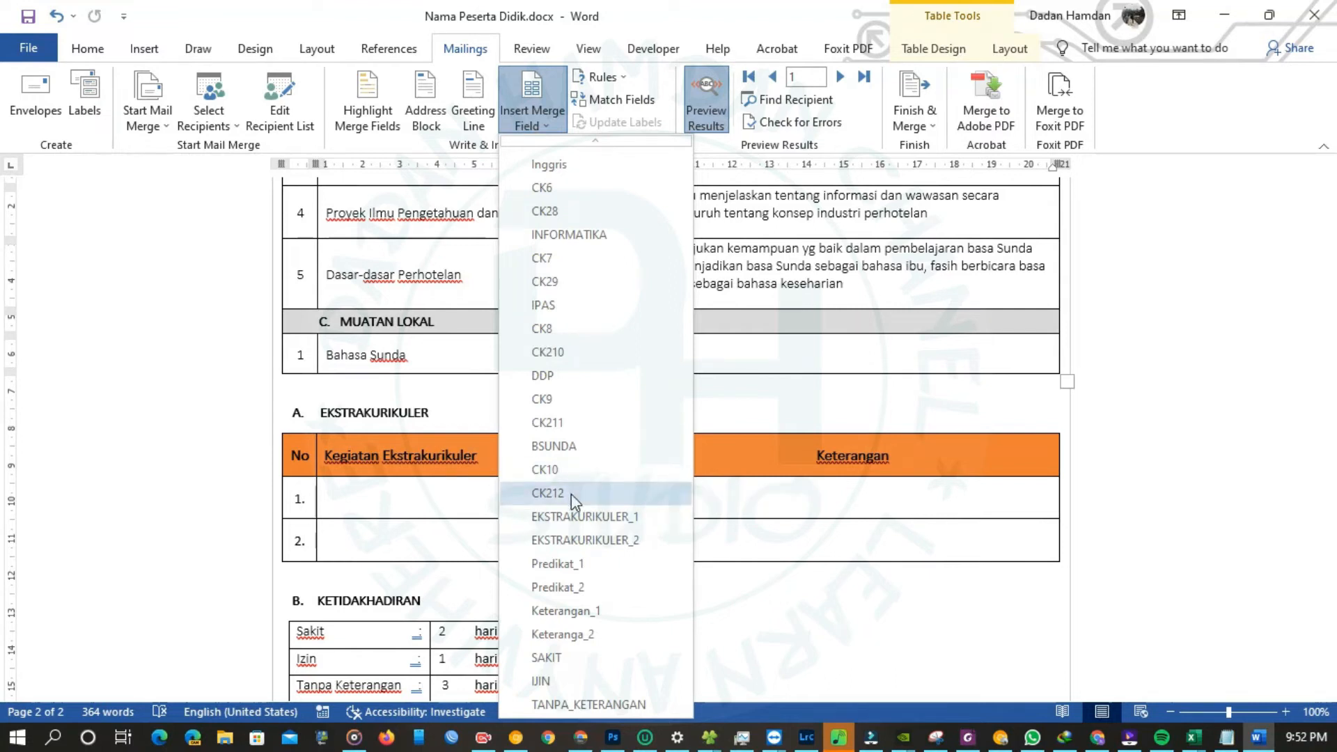
{"action": "left_click", "coordinate": [575, 470]}
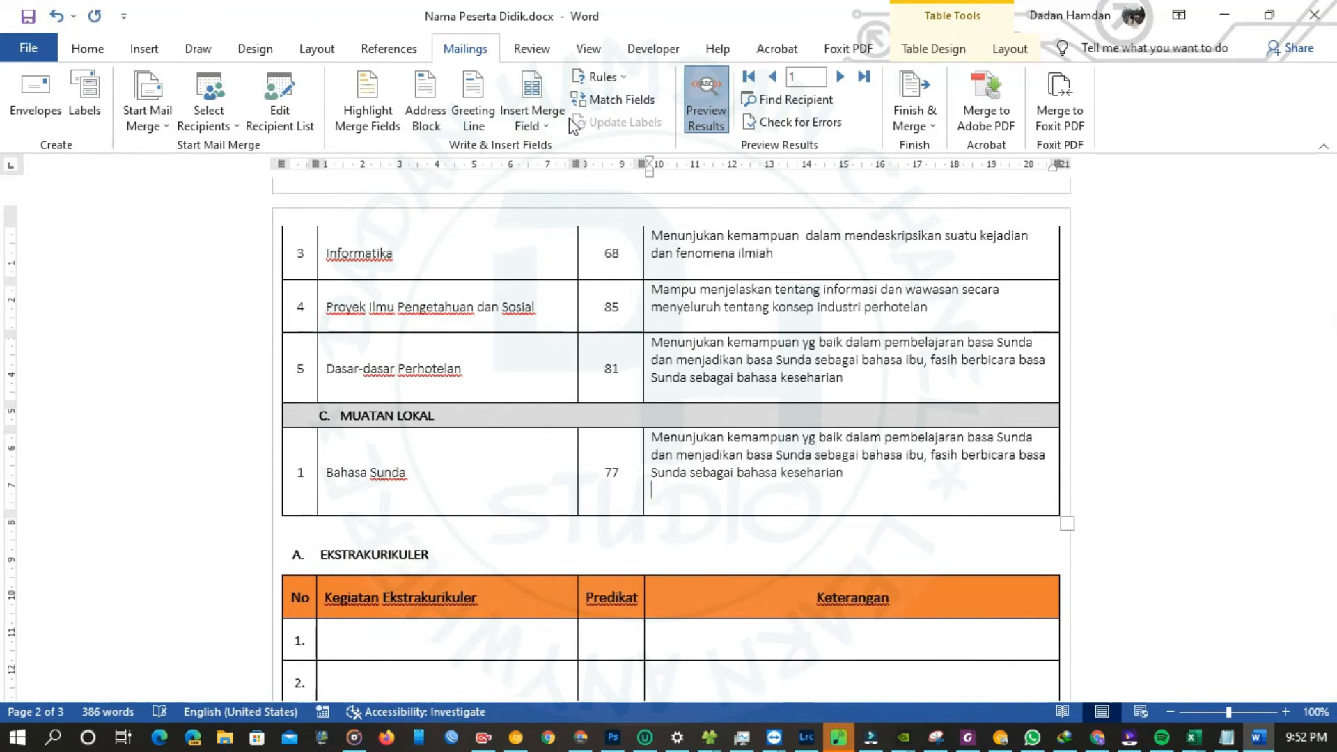
{"action": "left_click", "coordinate": [532, 118]}
{"action": "scroll", "coordinate": [544, 433], "scroll_direction": "down", "scroll_amount": 6}
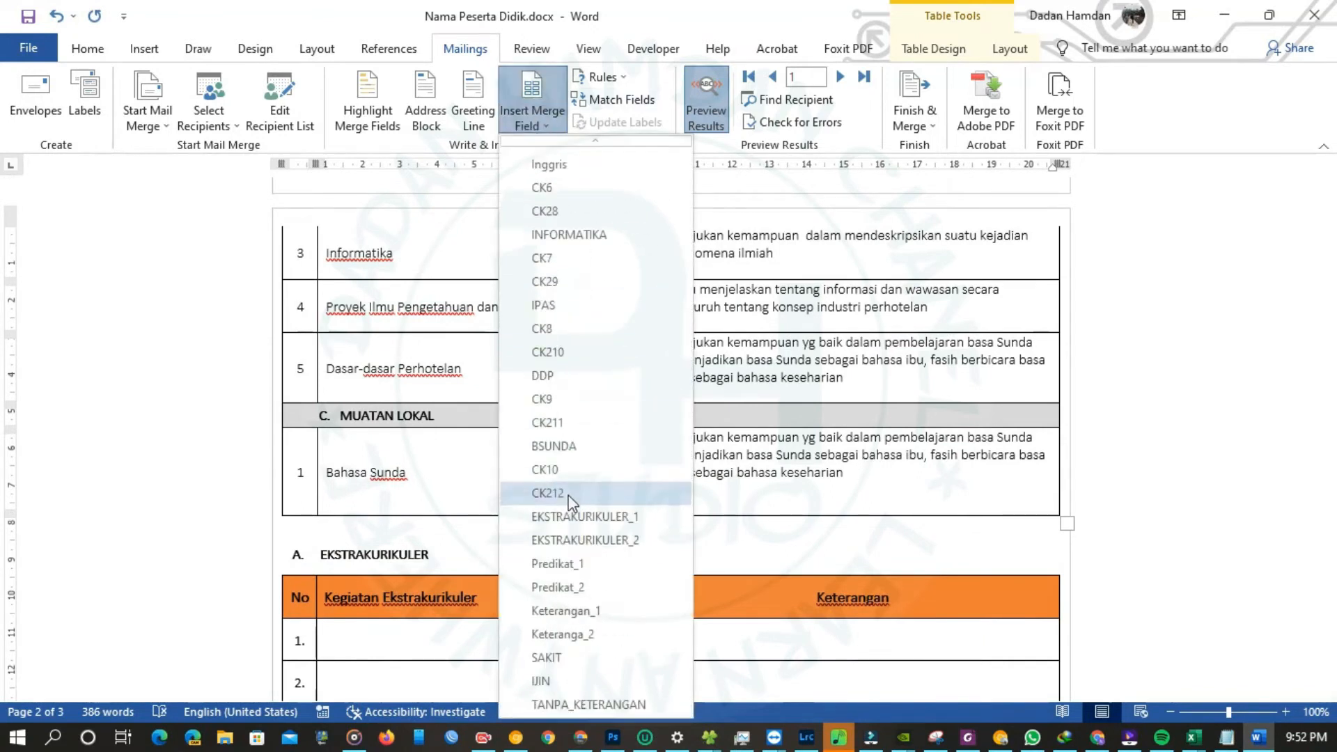
{"action": "left_click", "coordinate": [547, 493]}
{"action": "left_click", "coordinate": [677, 453]}
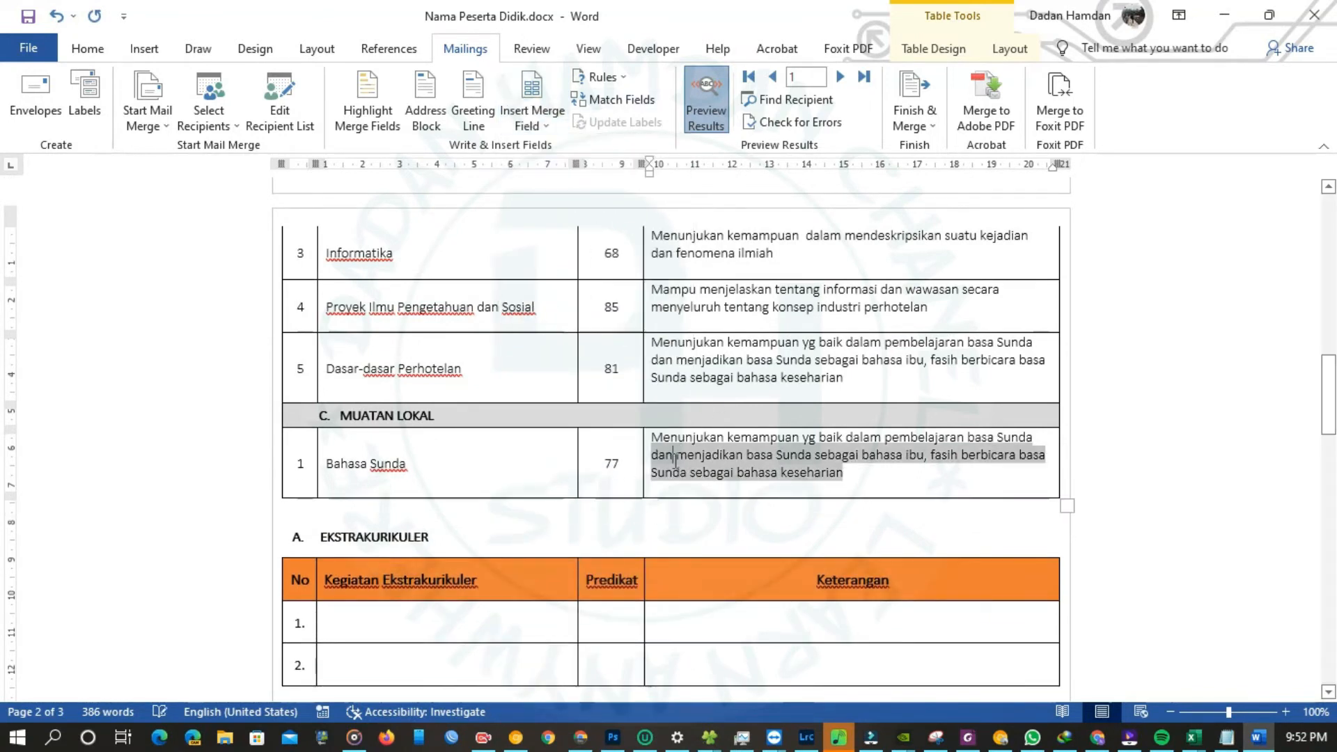
- Try to insert the EKSTRAKURIKULER_1 merge field in row 1 of the Ekstrakurikuler table and look through the fields for row 2
{"action": "scroll", "coordinate": [674, 463], "scroll_direction": "down", "scroll_amount": 4}
{"action": "left_click", "coordinate": [496, 446]}
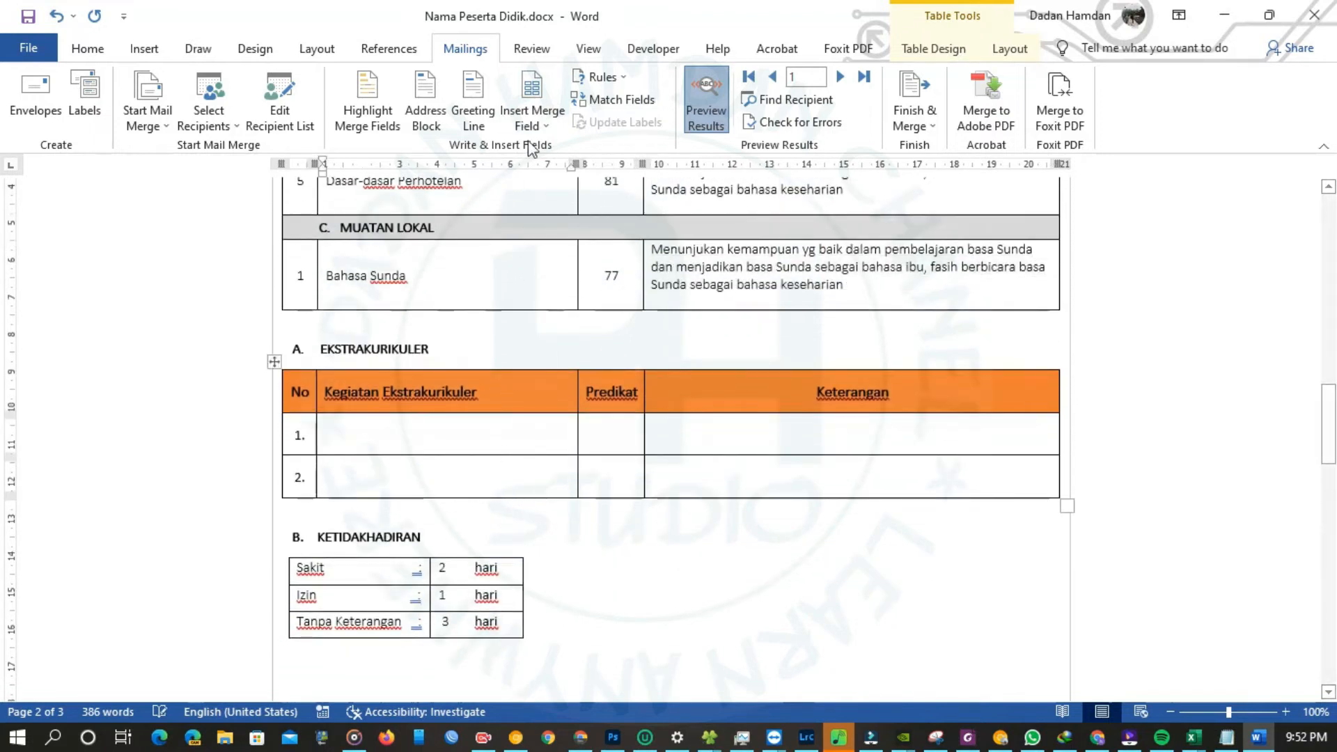
{"action": "left_click", "coordinate": [532, 118]}
{"action": "scroll", "coordinate": [565, 272], "scroll_direction": "down", "scroll_amount": 10}
{"action": "left_click", "coordinate": [522, 529]}
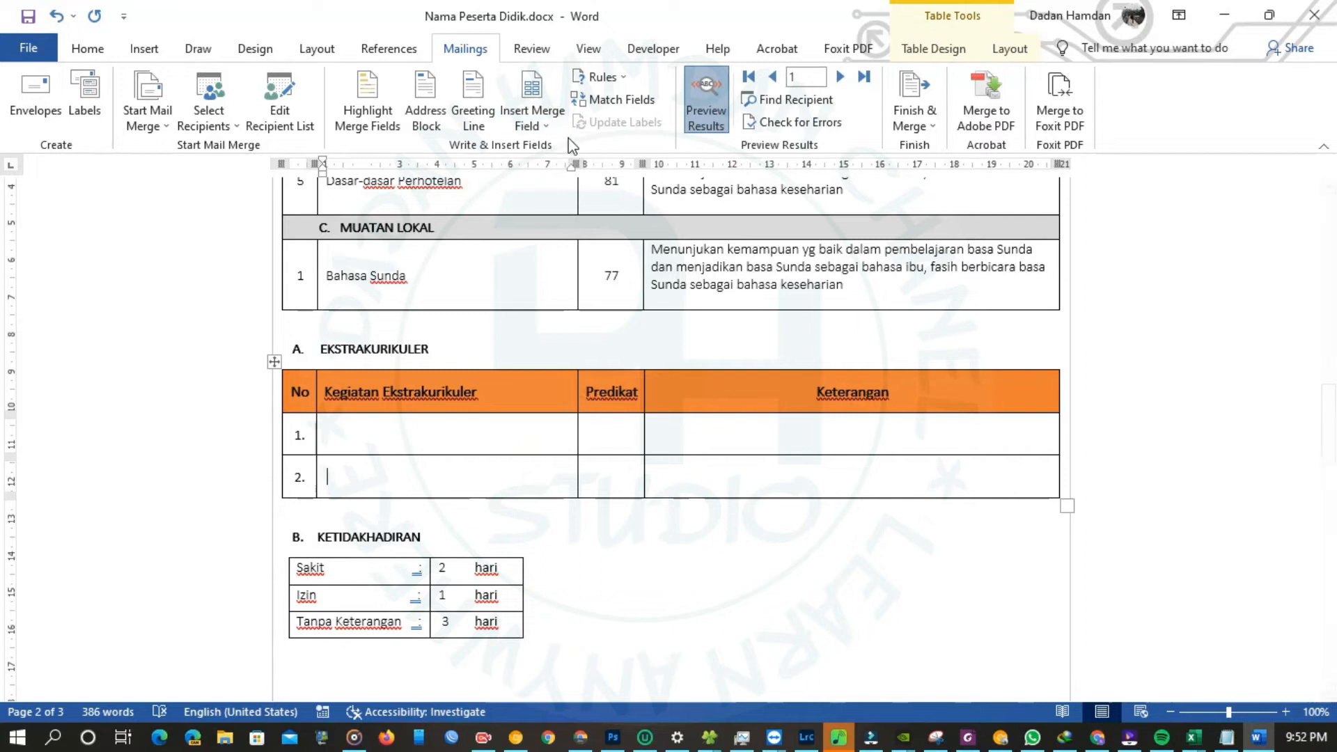
{"action": "left_click", "coordinate": [539, 122]}
{"action": "scroll", "coordinate": [561, 501], "scroll_direction": "down", "scroll_amount": 10}
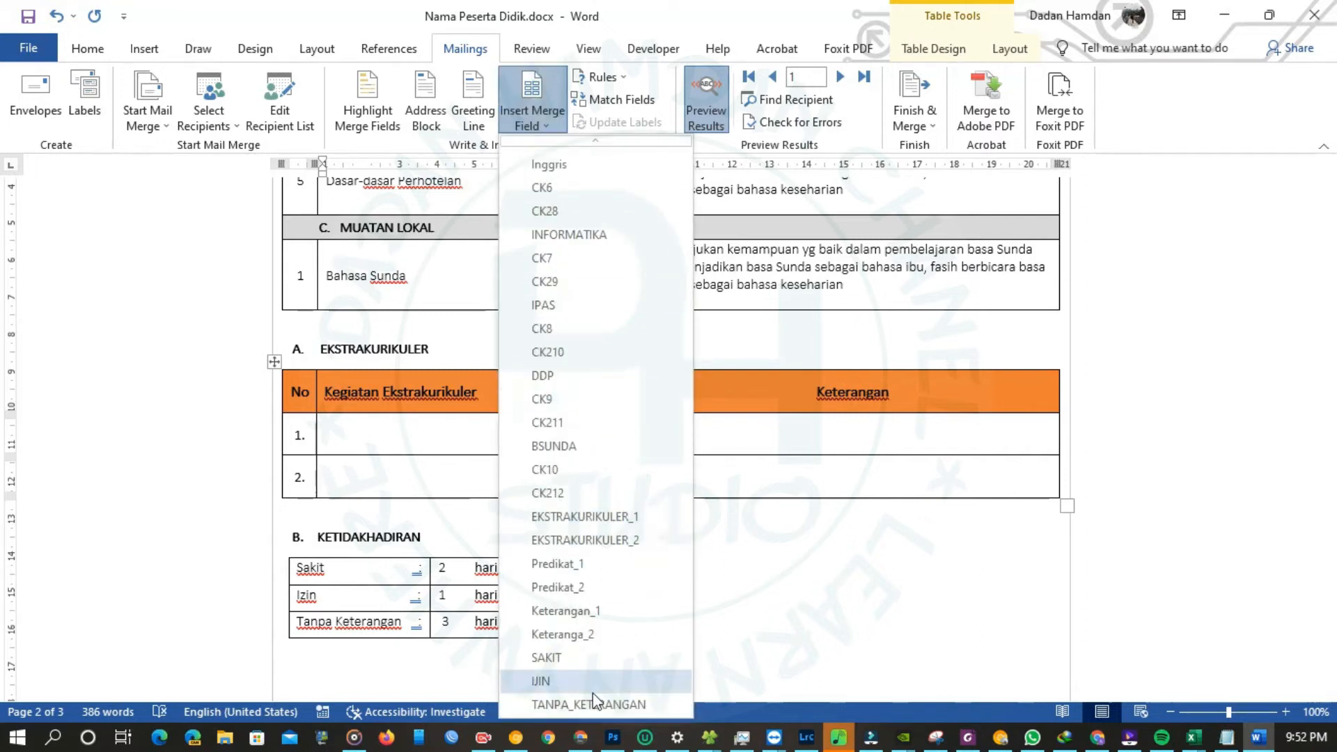
{"action": "left_click", "coordinate": [557, 564]}
- Show the merge field names, delete the duplicate EKSTRAKURIKULER_1 field from row 1, then restore the results preview and review the page
{"action": "left_click", "coordinate": [706, 118]}
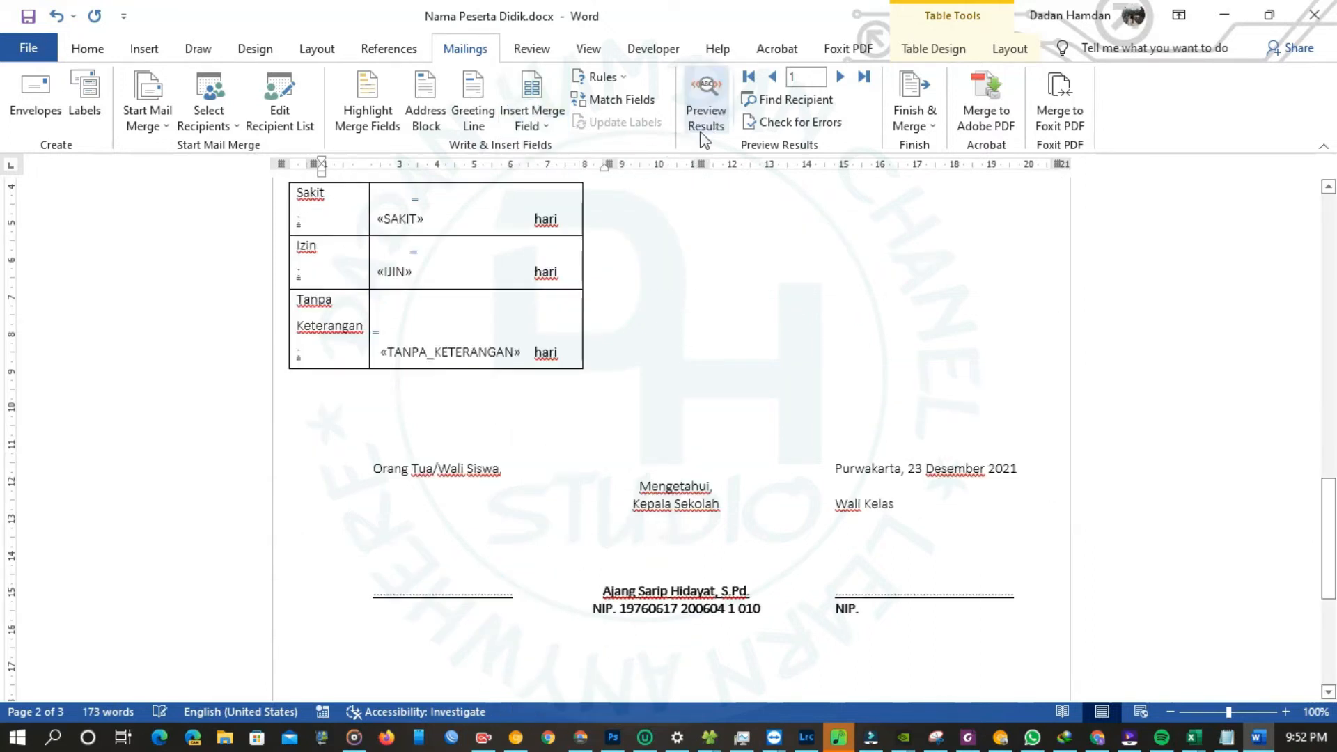
{"action": "scroll", "coordinate": [564, 370], "scroll_direction": "up", "scroll_amount": 4}
{"action": "left_click_drag", "start_coordinate": [466, 294], "coordinate": [605, 292]}
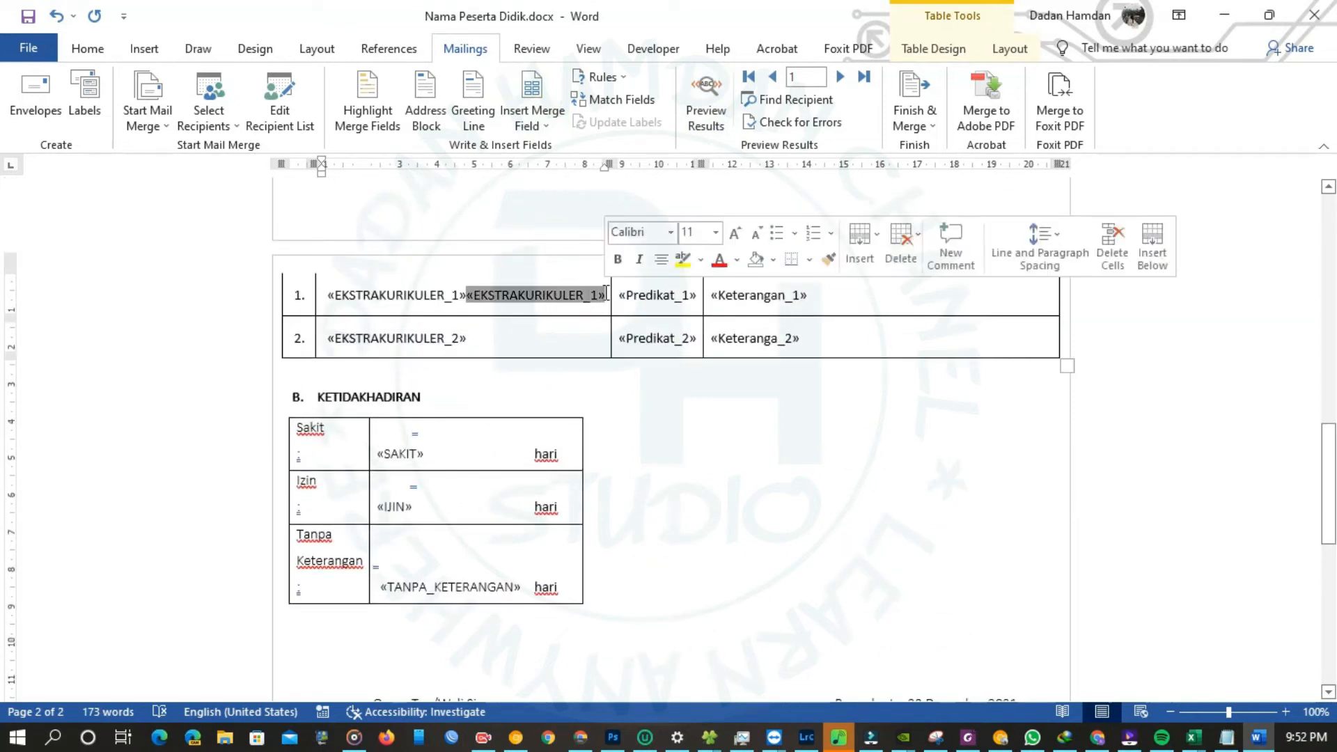
{"action": "key", "text": "Delete"}
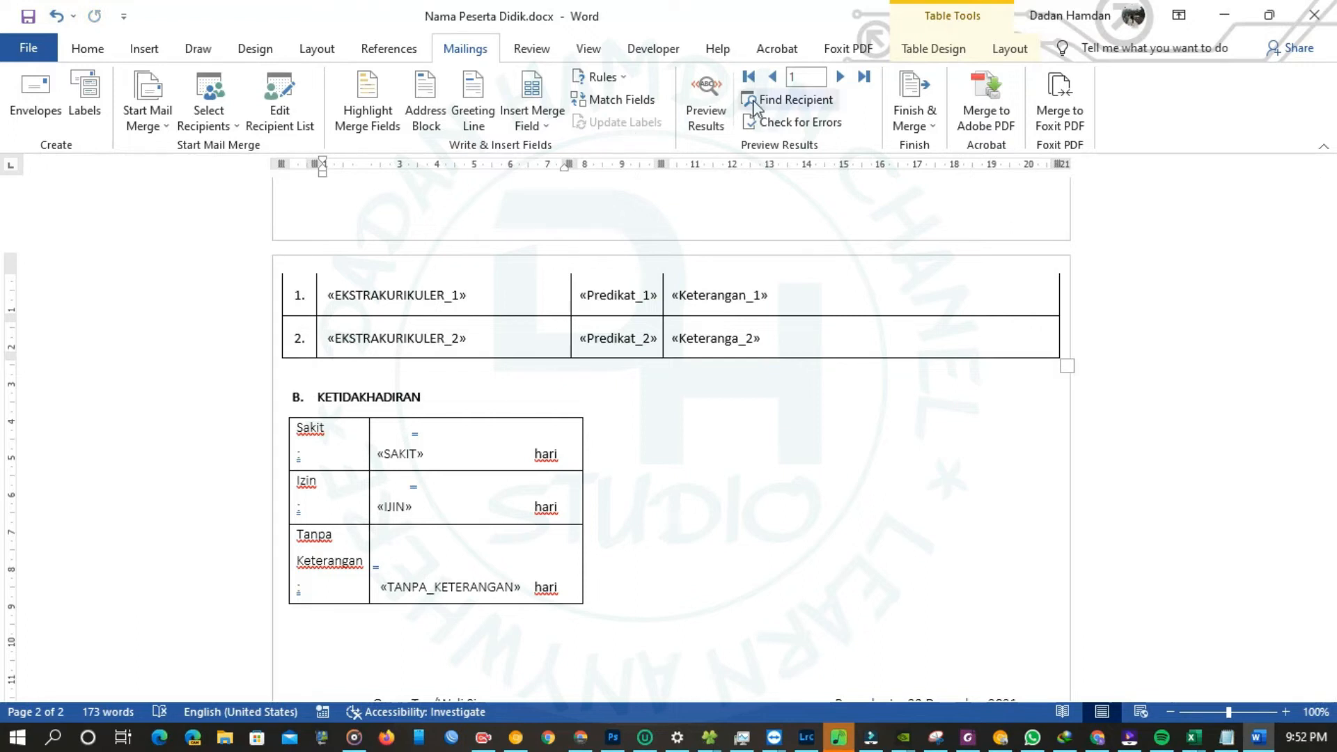
{"action": "left_click", "coordinate": [706, 104]}
{"action": "scroll", "coordinate": [579, 424], "scroll_direction": "down", "scroll_amount": 7}
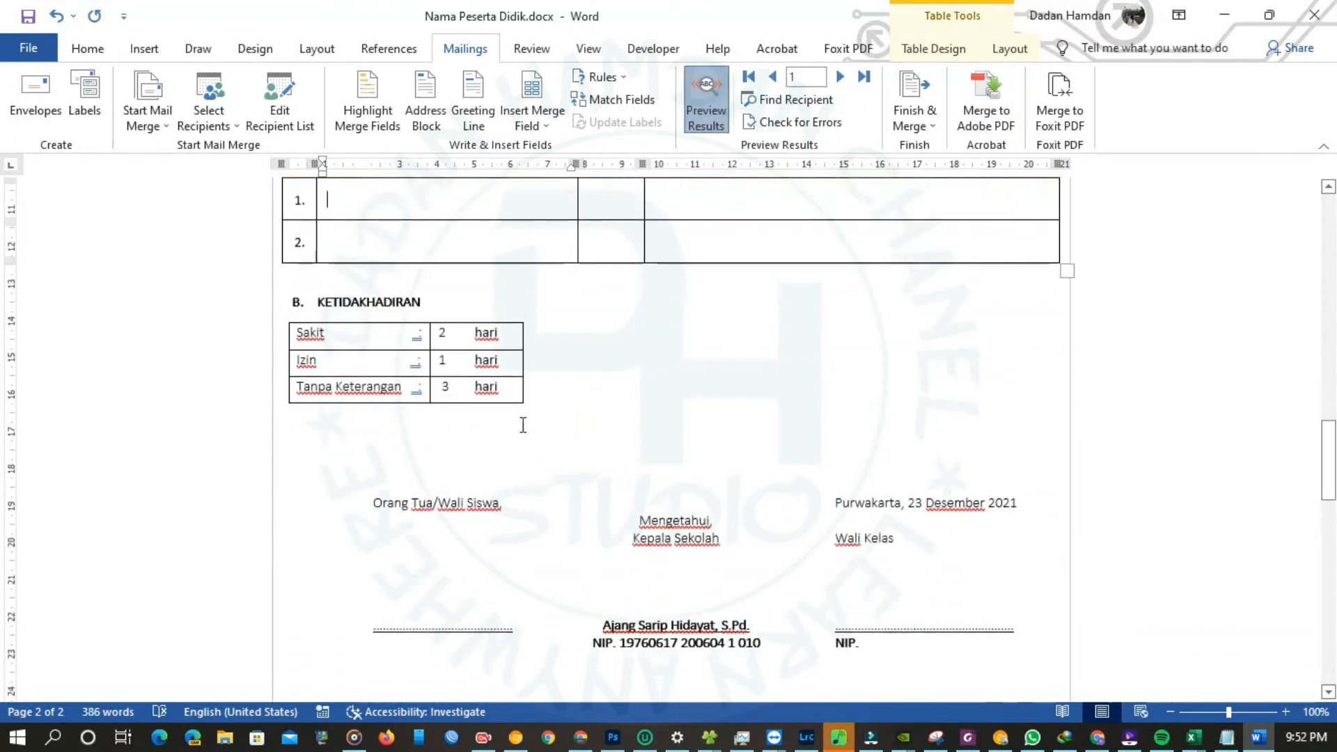
{"action": "scroll", "coordinate": [512, 411], "scroll_direction": "up", "scroll_amount": 3}
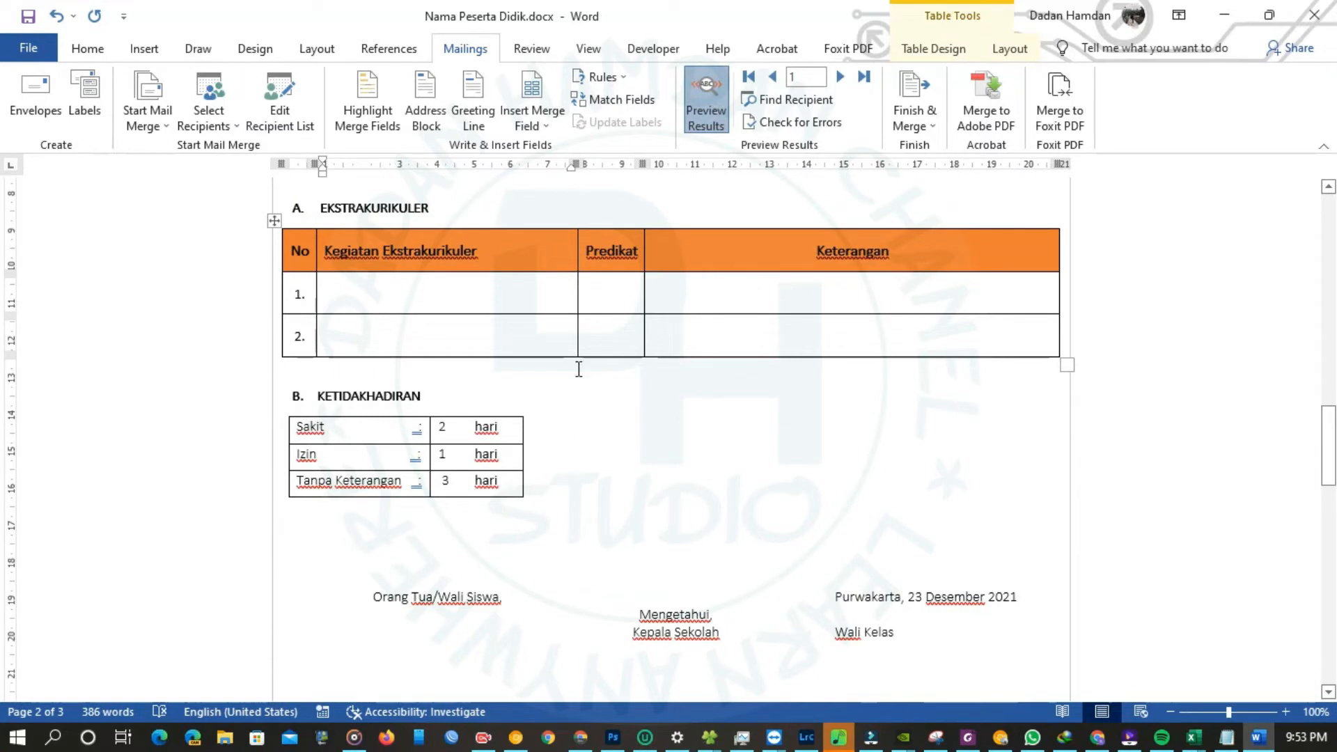
{"action": "scroll", "coordinate": [578, 369], "scroll_direction": "down", "scroll_amount": 3}
{"action": "scroll", "coordinate": [741, 369], "scroll_direction": "up", "scroll_amount": 8}
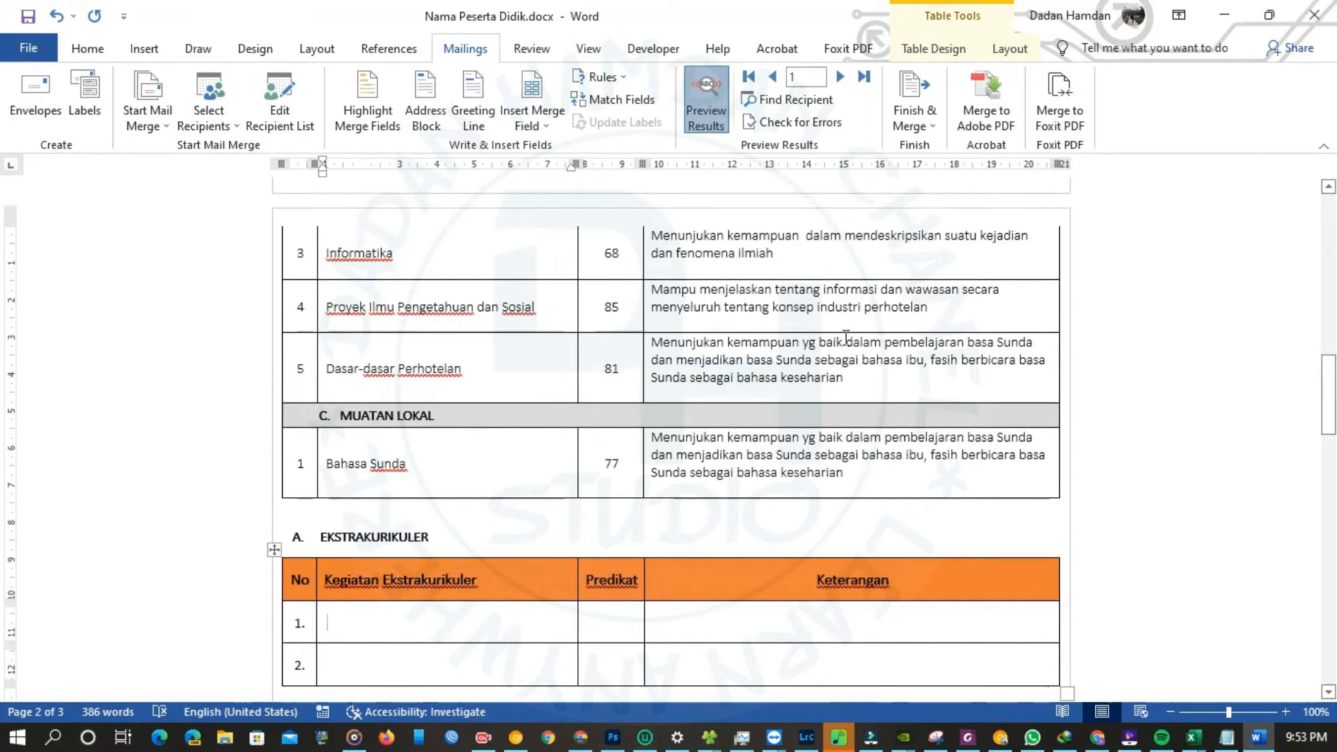
- Start printing all merged records on the EPSON L120 Series printer with a custom page range, and cancel the print job
{"action": "left_click", "coordinate": [934, 129]}
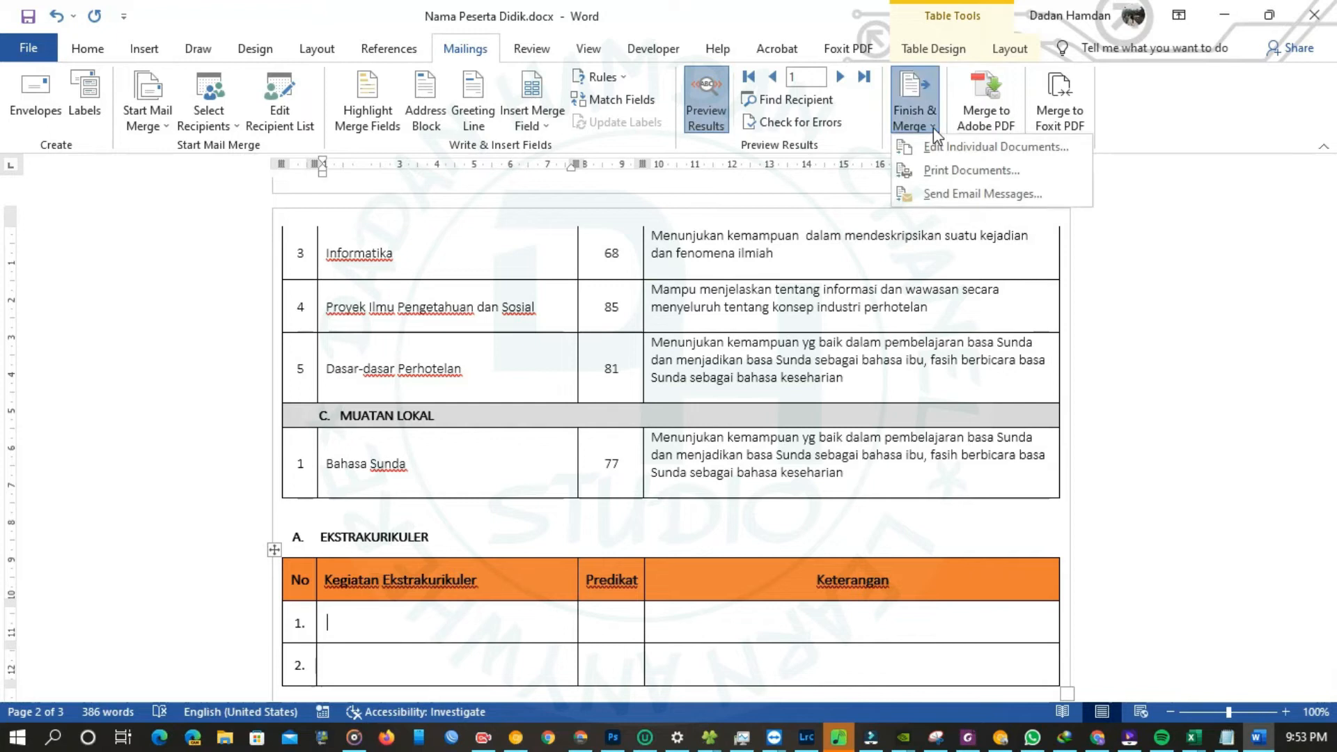
{"action": "left_click", "coordinate": [966, 175]}
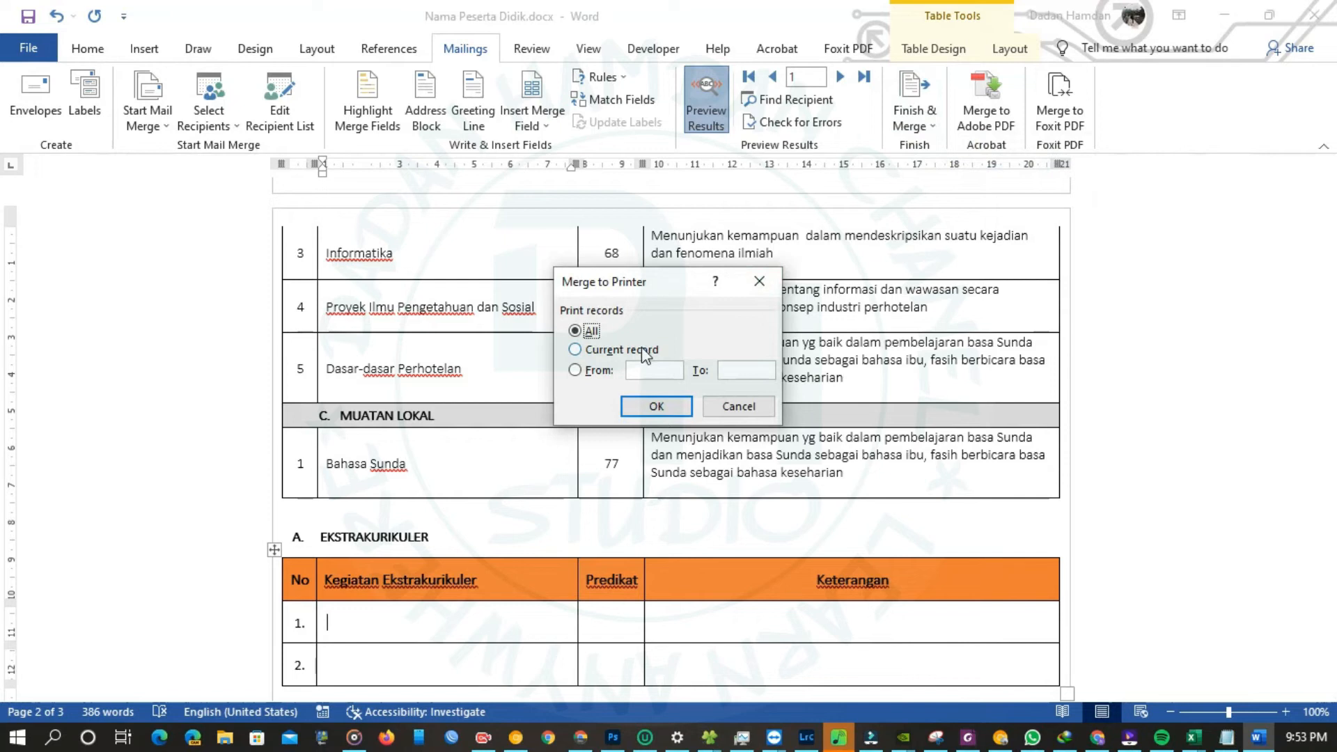
{"action": "left_click", "coordinate": [649, 403]}
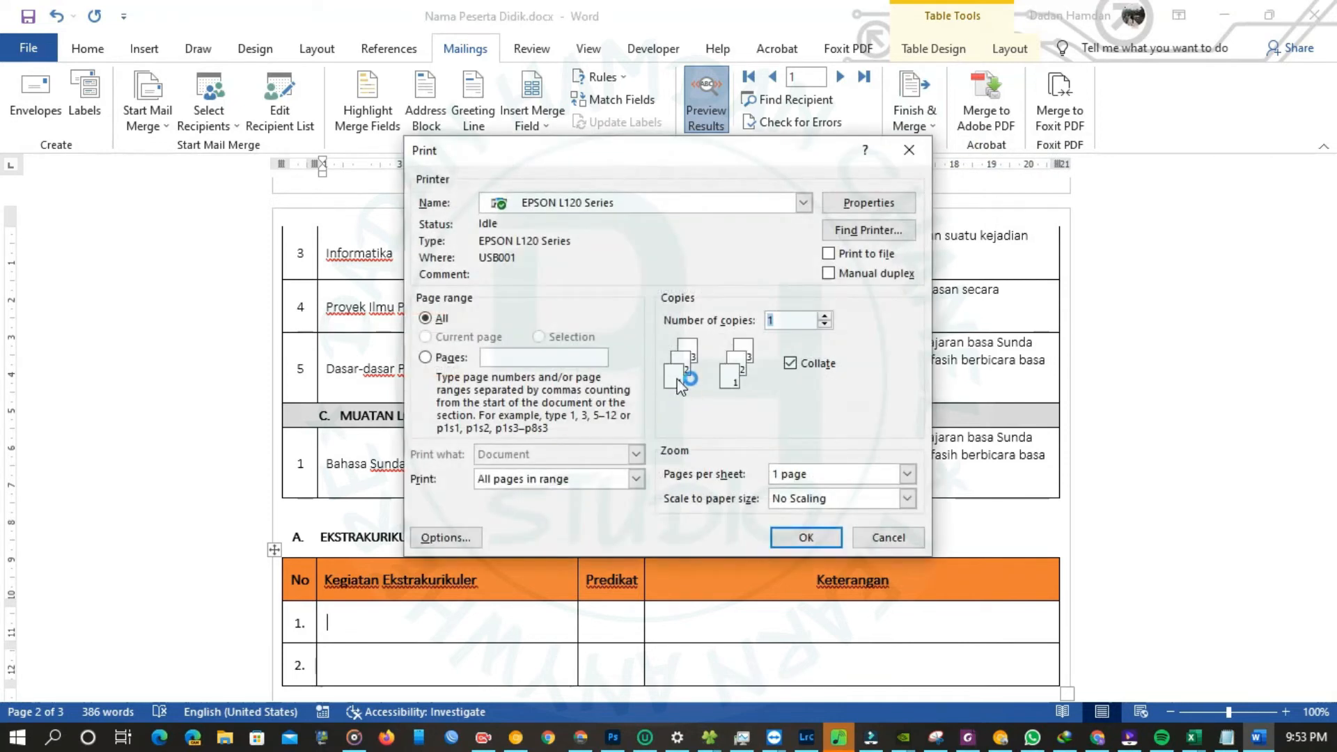
{"action": "left_click", "coordinate": [456, 357]}
{"action": "left_click_drag", "start_coordinate": [603, 151], "coordinate": [787, 134]}
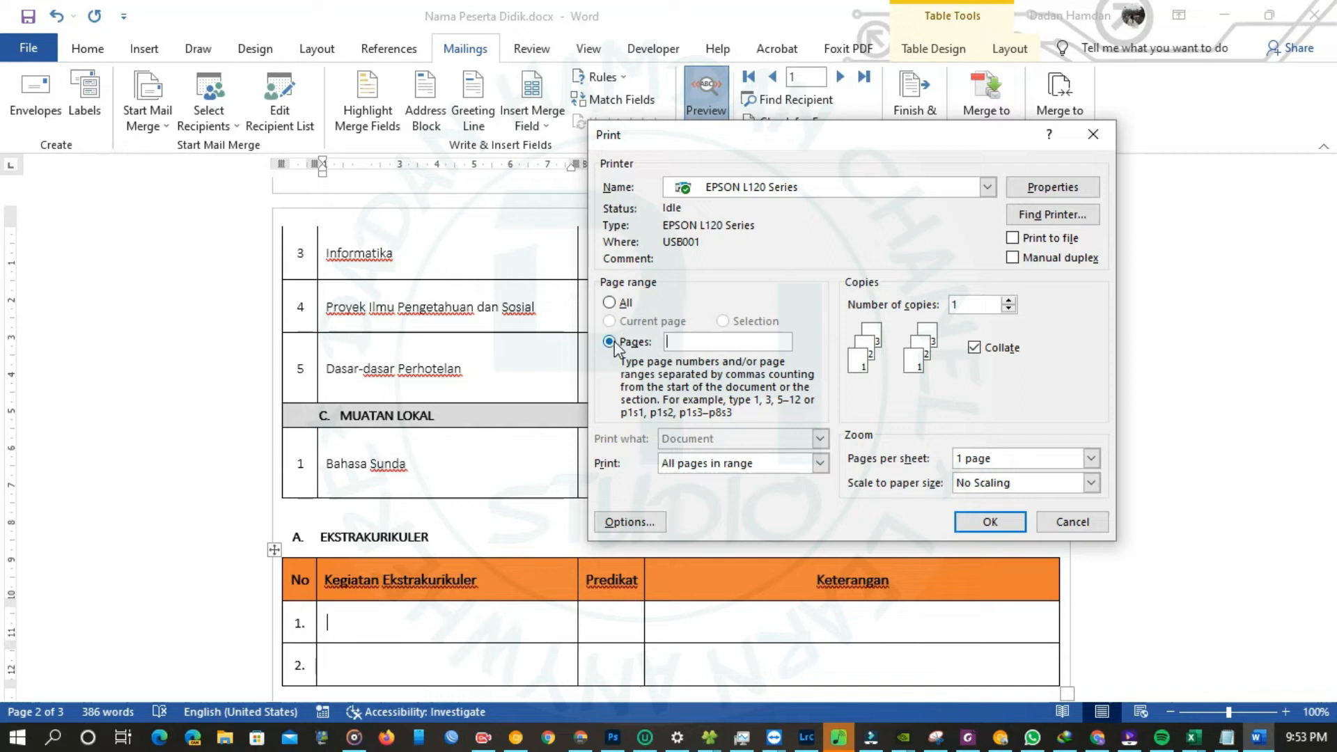
{"action": "type", "text": "-3"}
{"action": "left_click", "coordinate": [979, 521]}
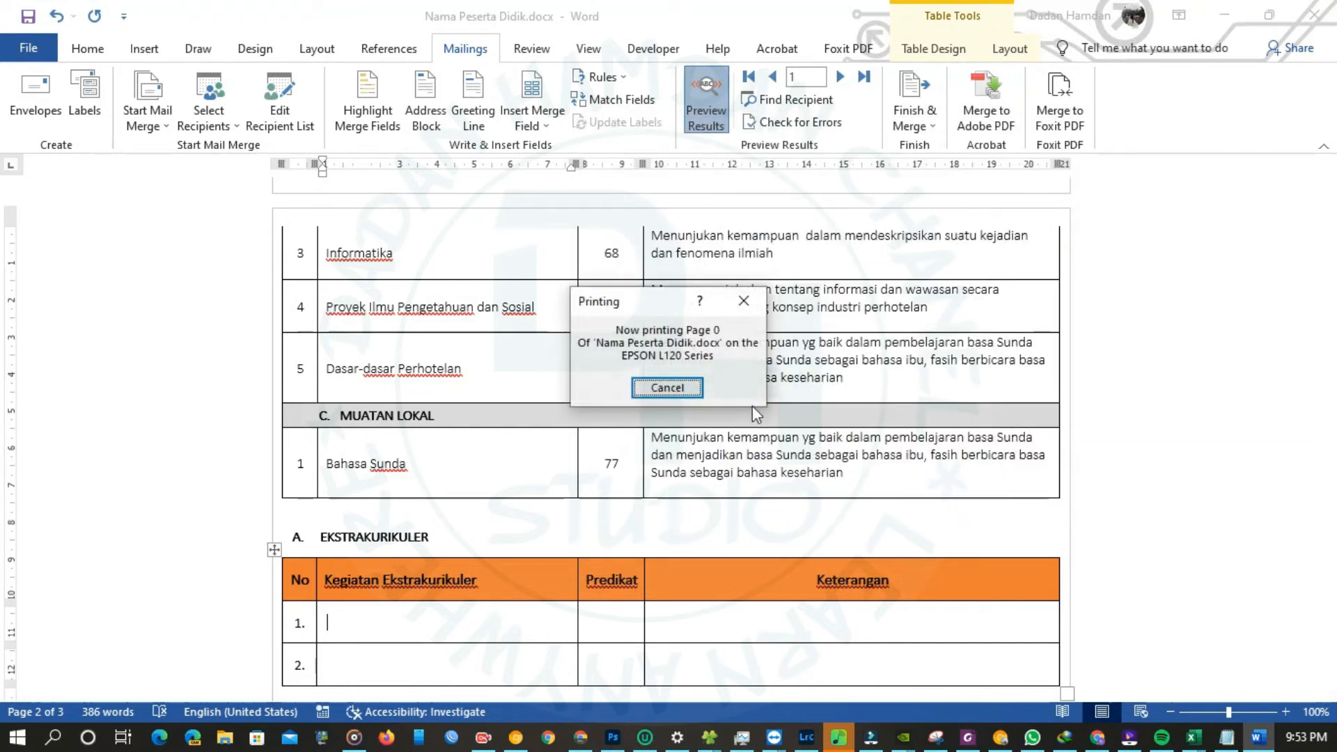
{"action": "left_click", "coordinate": [689, 390]}
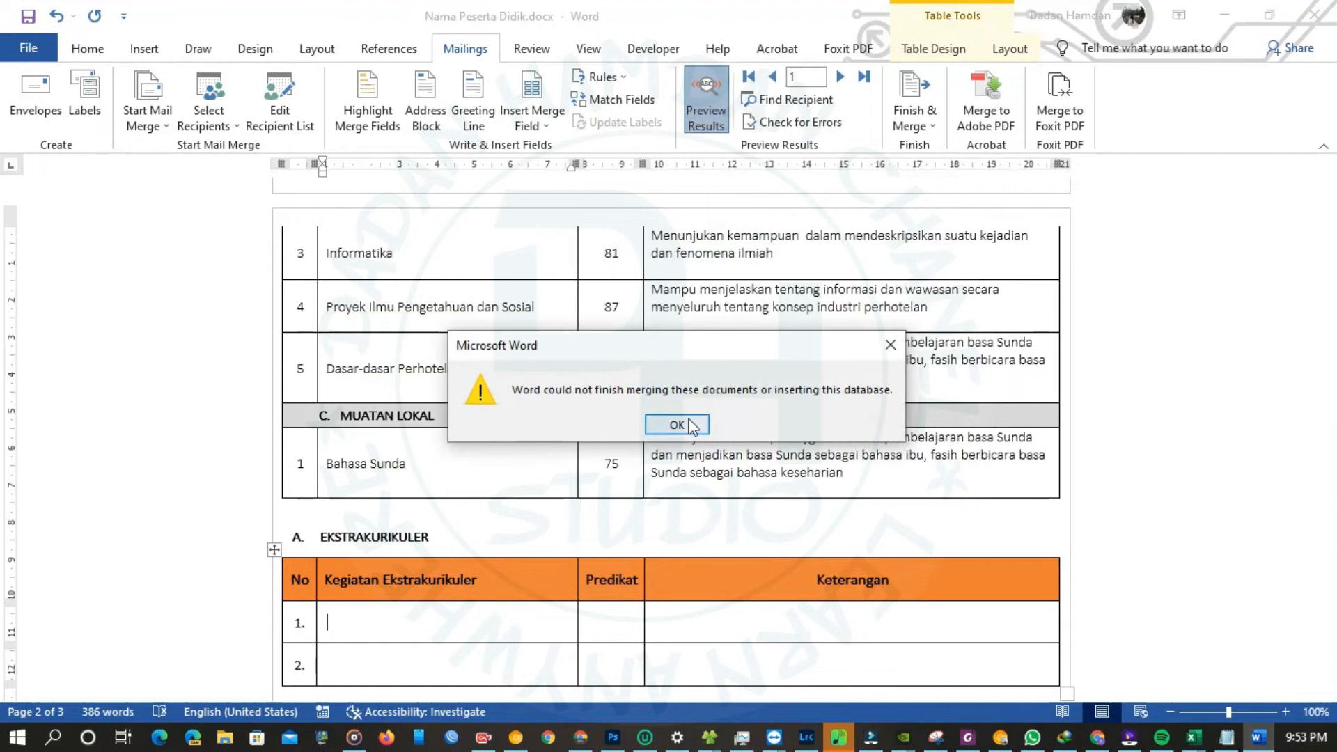
{"action": "left_click", "coordinate": [677, 425]}
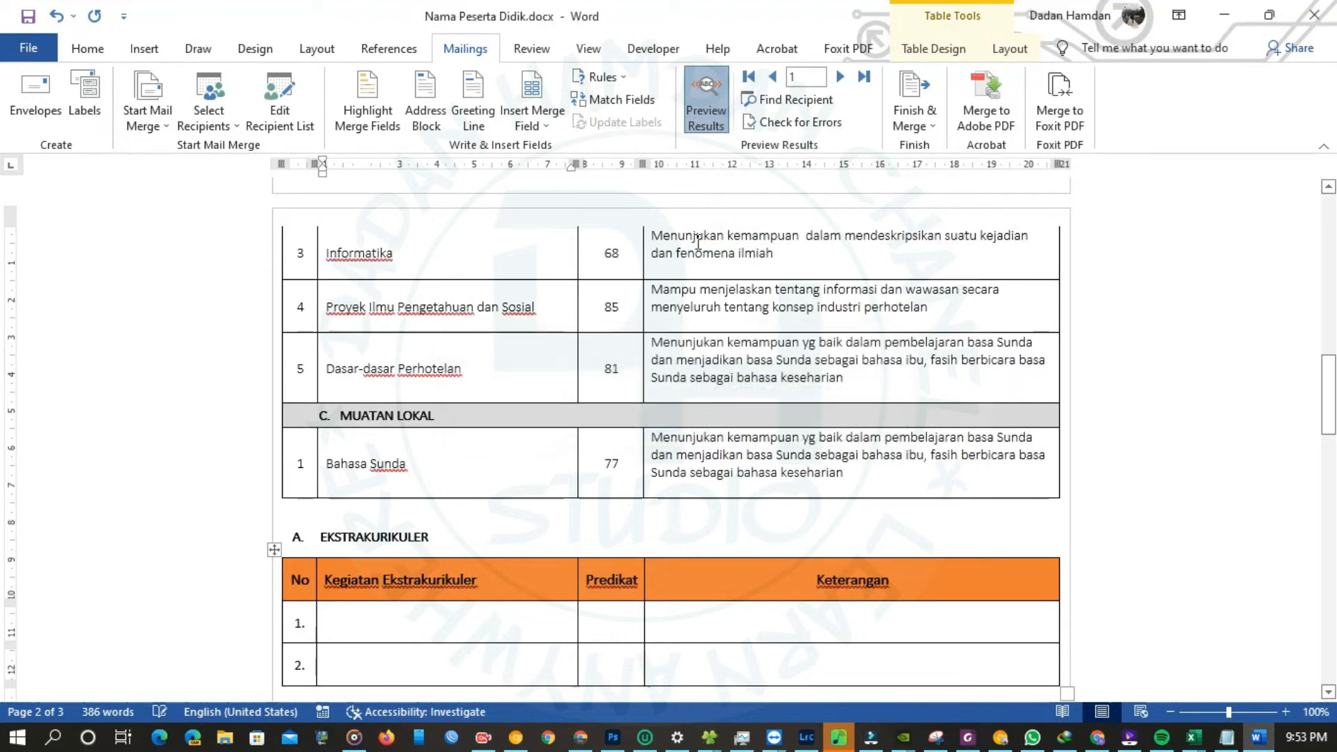
- Start a merge to the printer for all records and choose Microsoft Print to PDF as the printer
{"action": "left_click", "coordinate": [926, 122]}
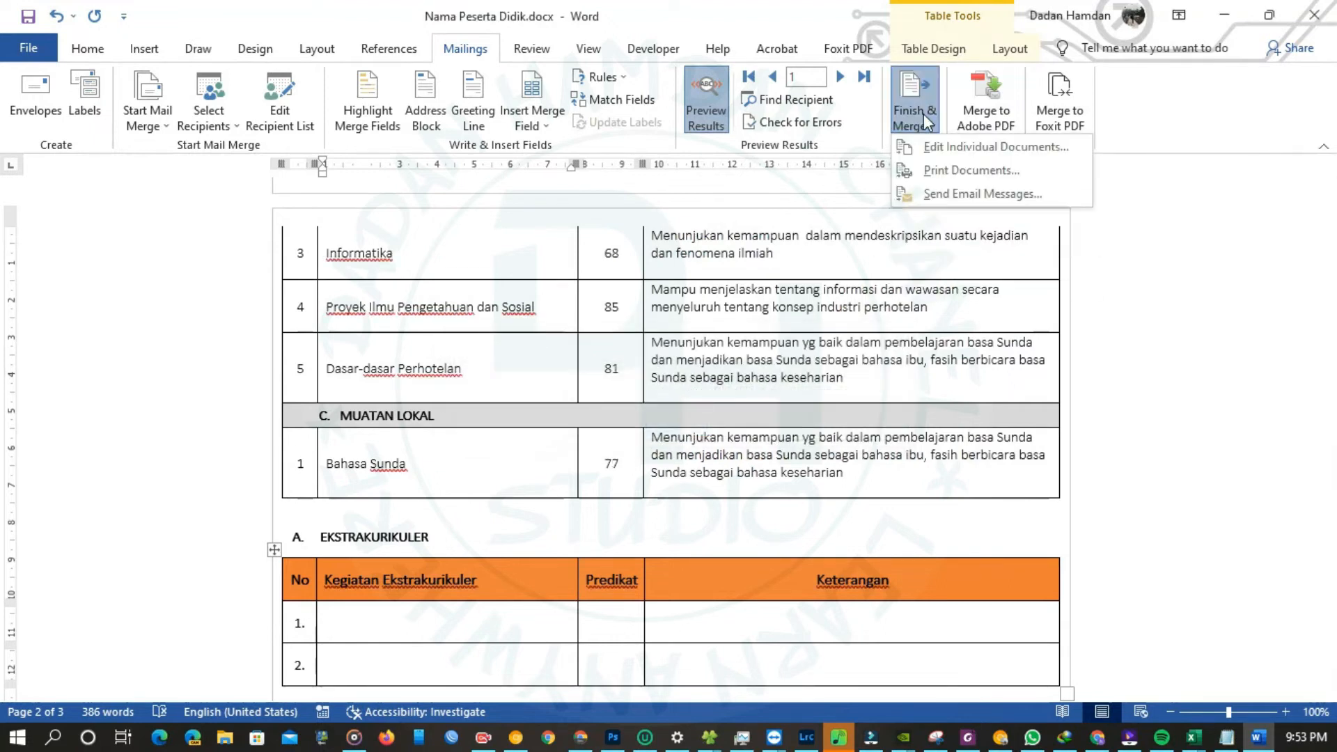
{"action": "left_click", "coordinate": [947, 171]}
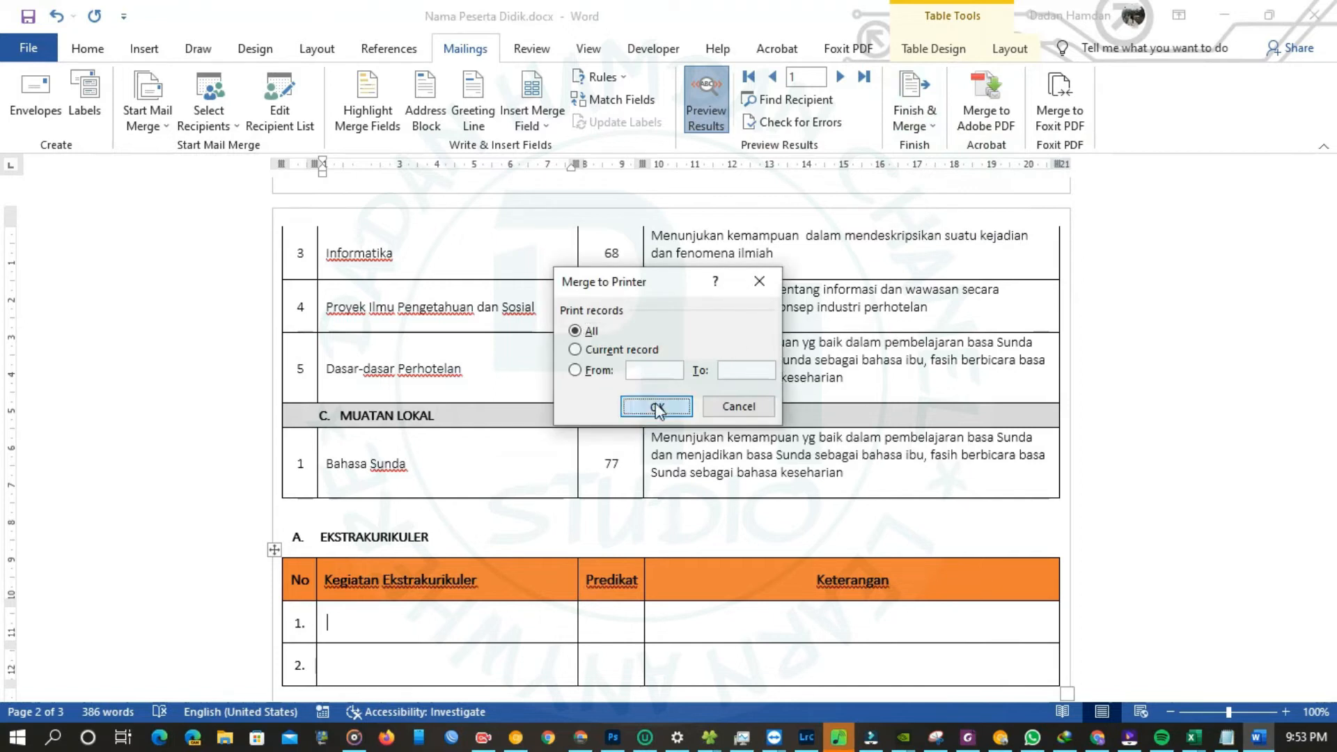
{"action": "left_click", "coordinate": [655, 404]}
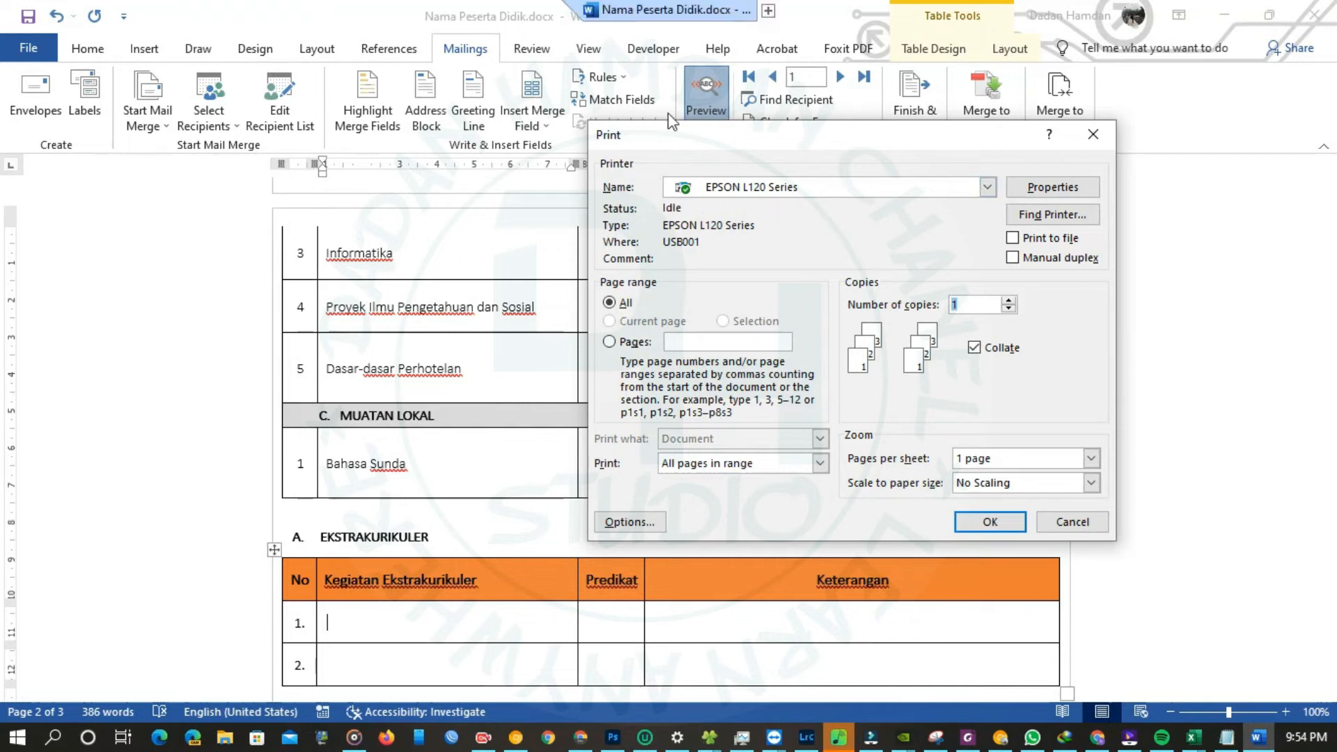
{"action": "left_click", "coordinate": [791, 191]}
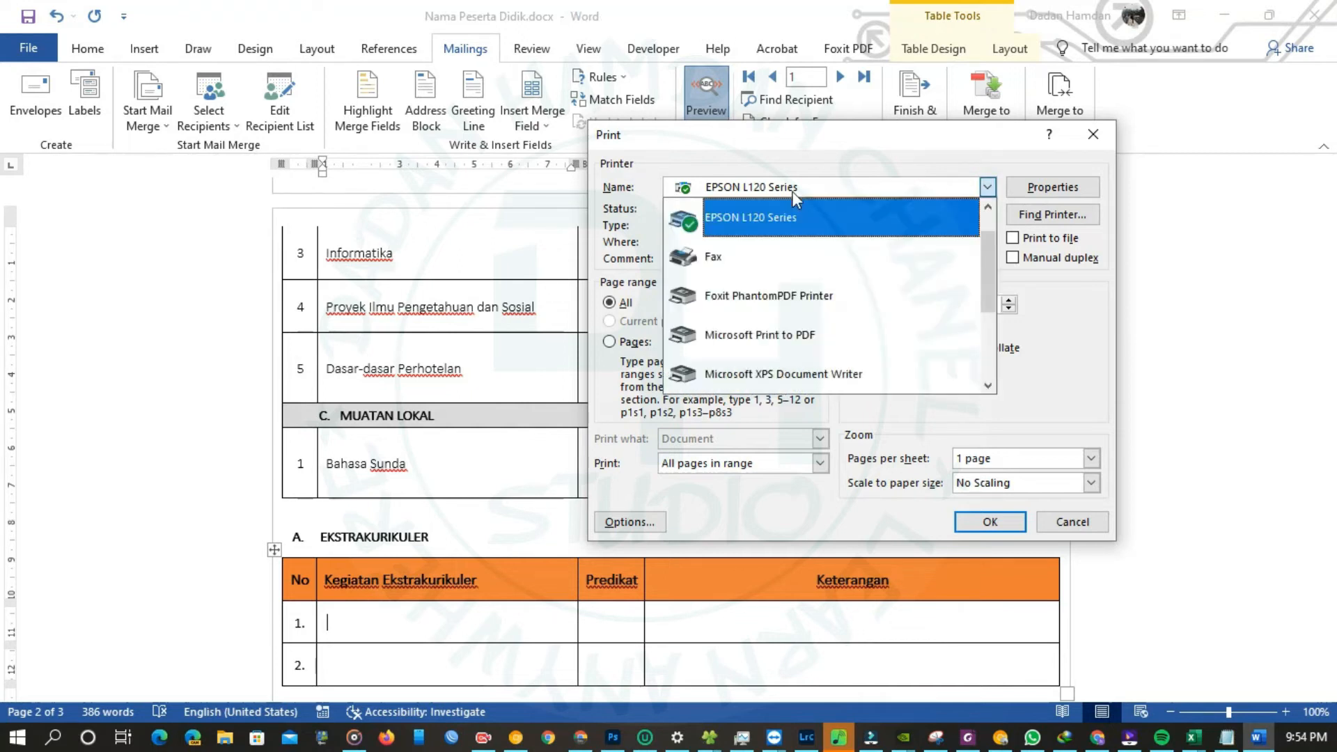
{"action": "scroll", "coordinate": [808, 334], "scroll_direction": "down", "scroll_amount": 1}
{"action": "scroll", "coordinate": [808, 333], "scroll_direction": "down", "scroll_amount": 1}
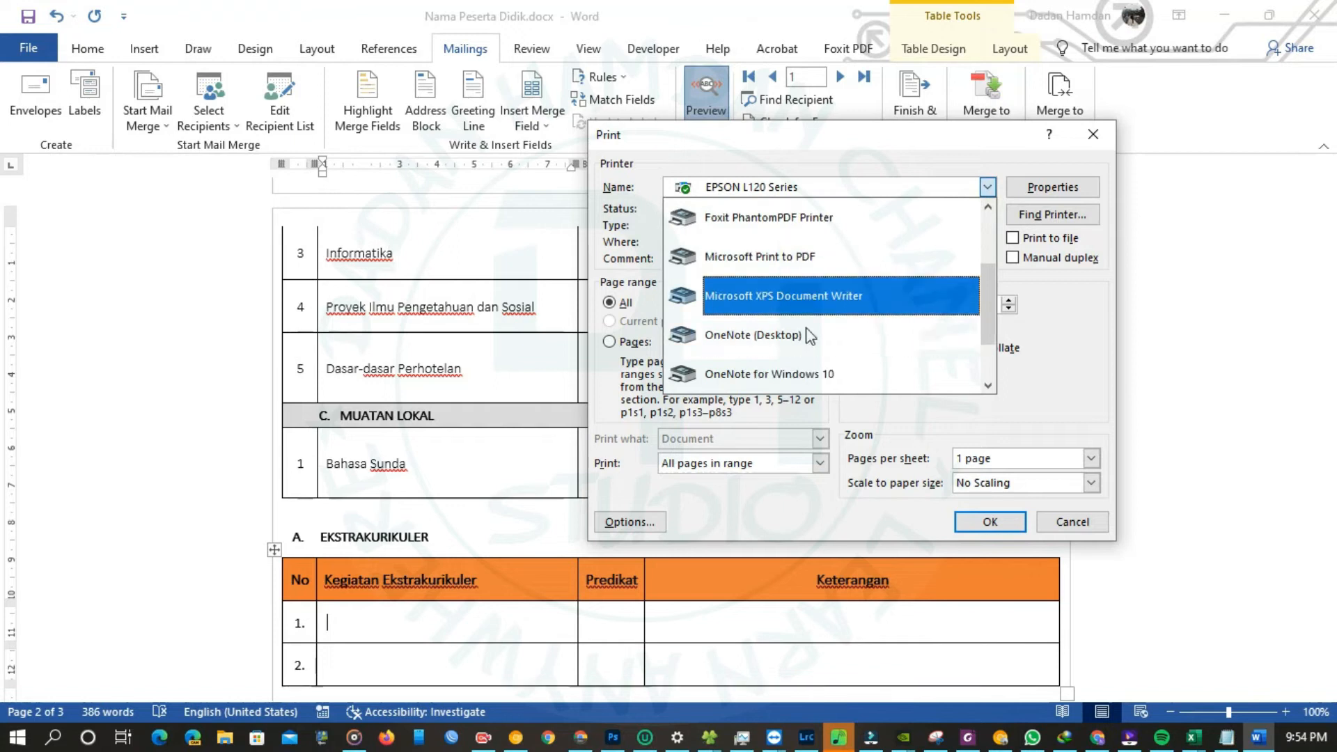
{"action": "left_click", "coordinate": [791, 259]}
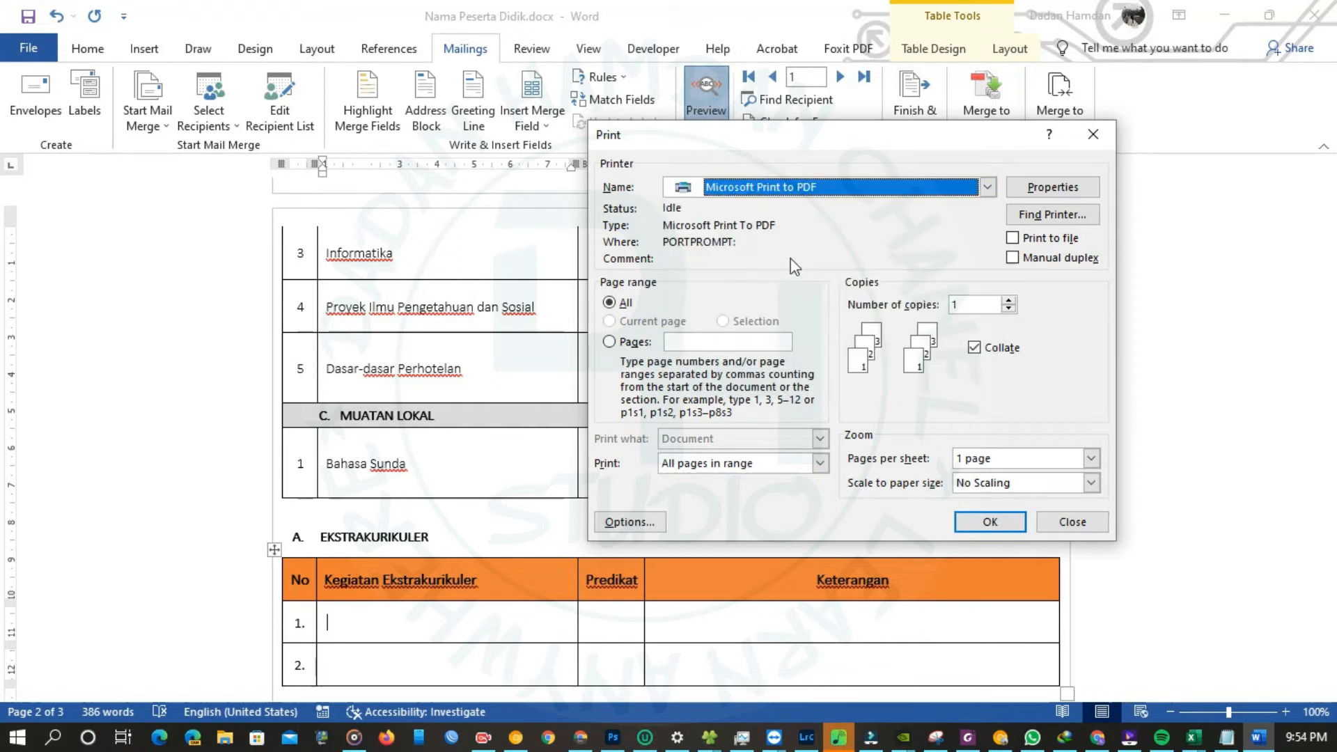
- Send the merge to PDF but cancel saving the output, then check the document's print preview and return to the document
{"action": "left_click", "coordinate": [989, 523]}
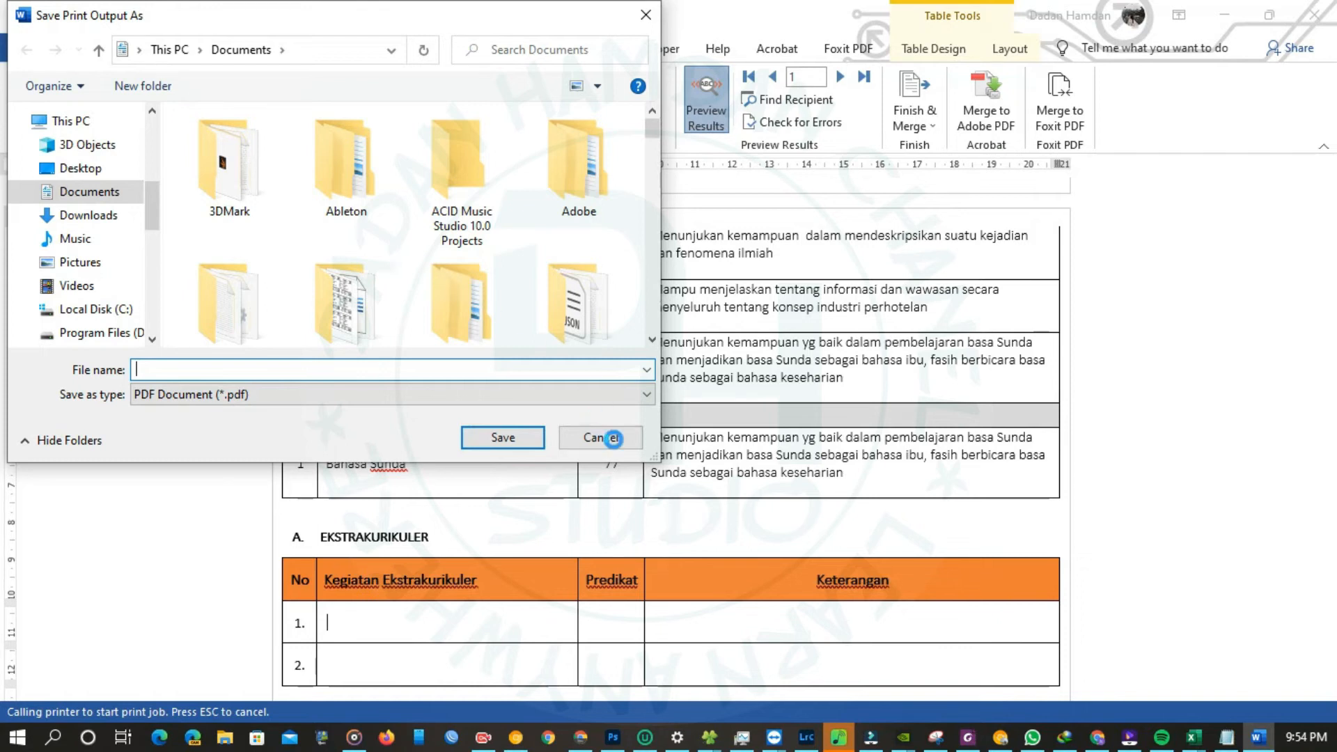
{"action": "left_click", "coordinate": [613, 438]}
{"action": "left_click", "coordinate": [672, 423]}
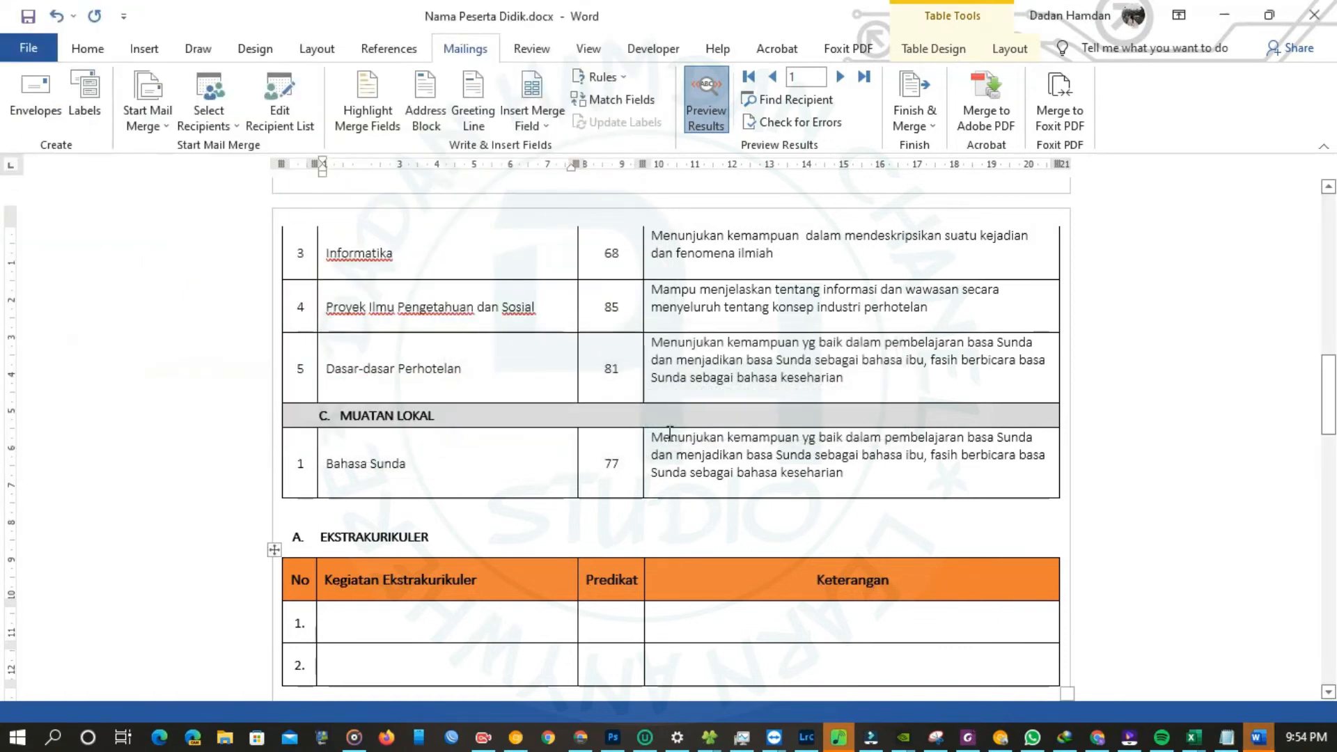
{"action": "key", "text": "ctrl+p"}
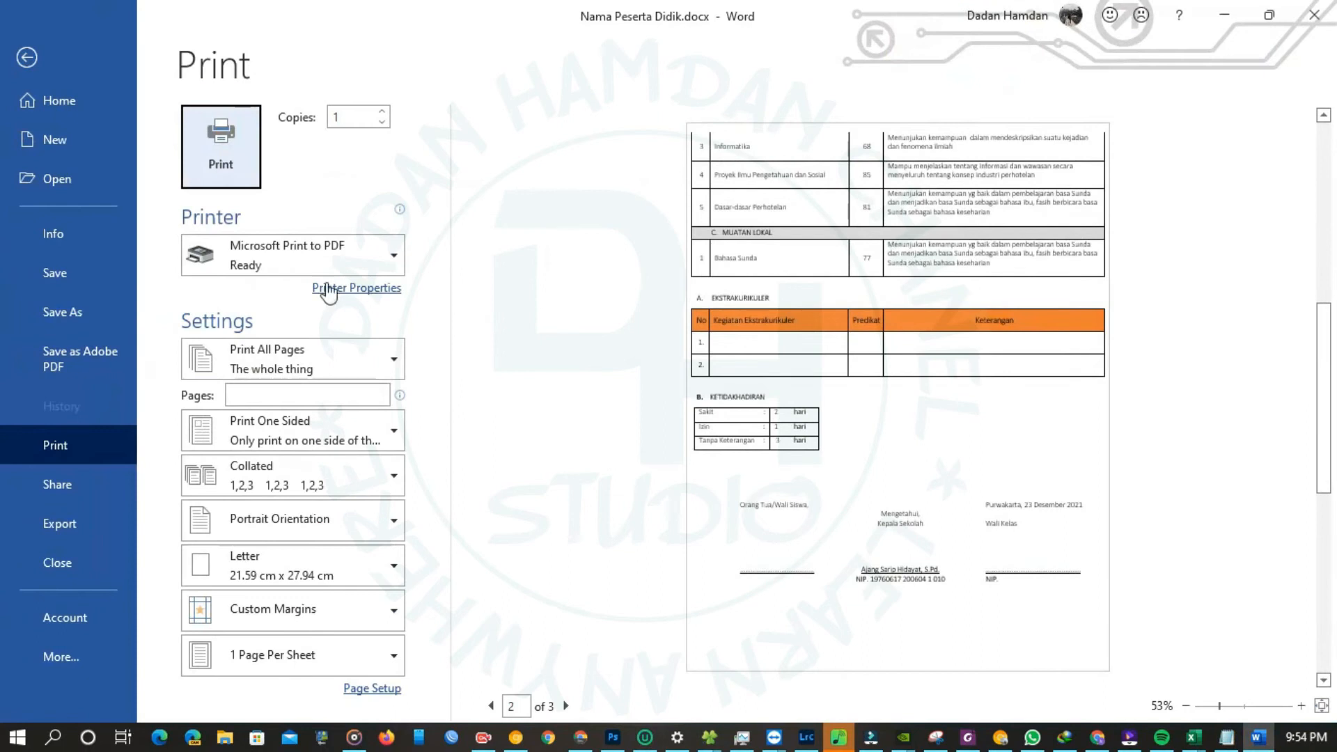
{"action": "left_click", "coordinate": [30, 58]}
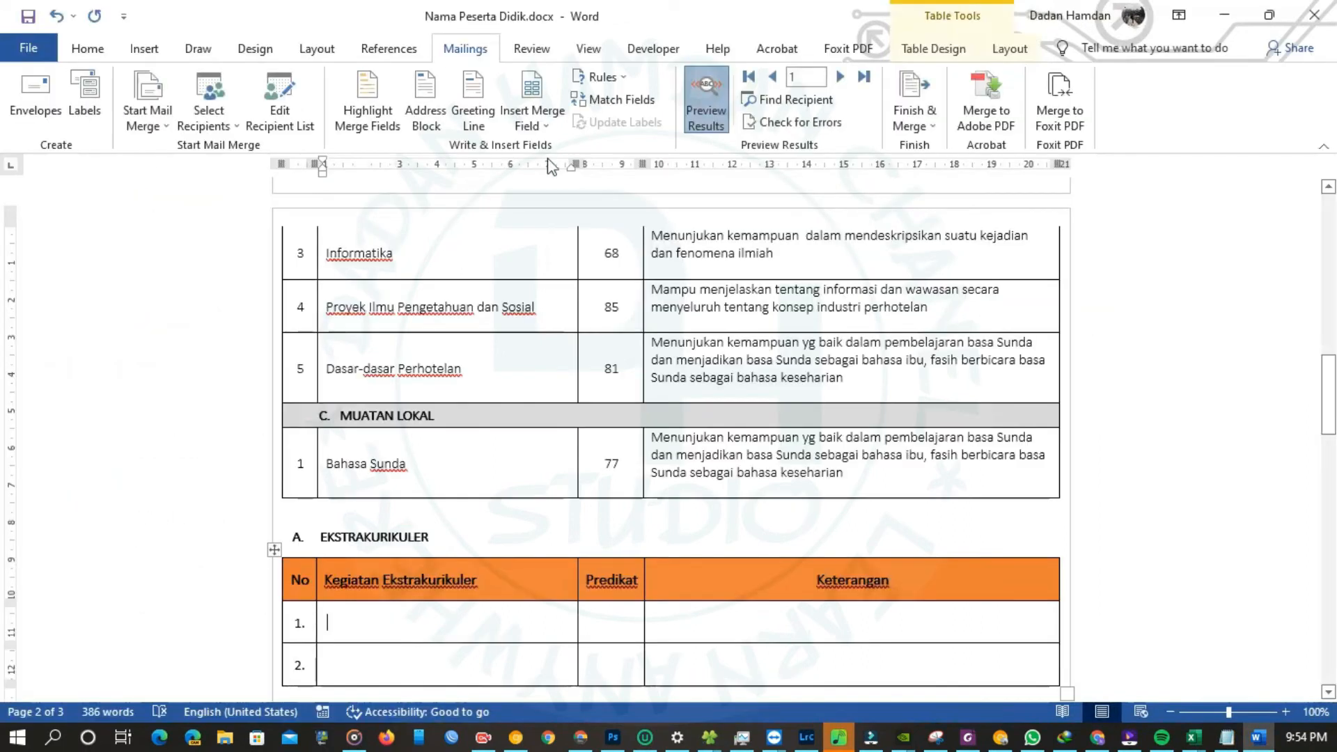
{"action": "left_click", "coordinate": [904, 128]}
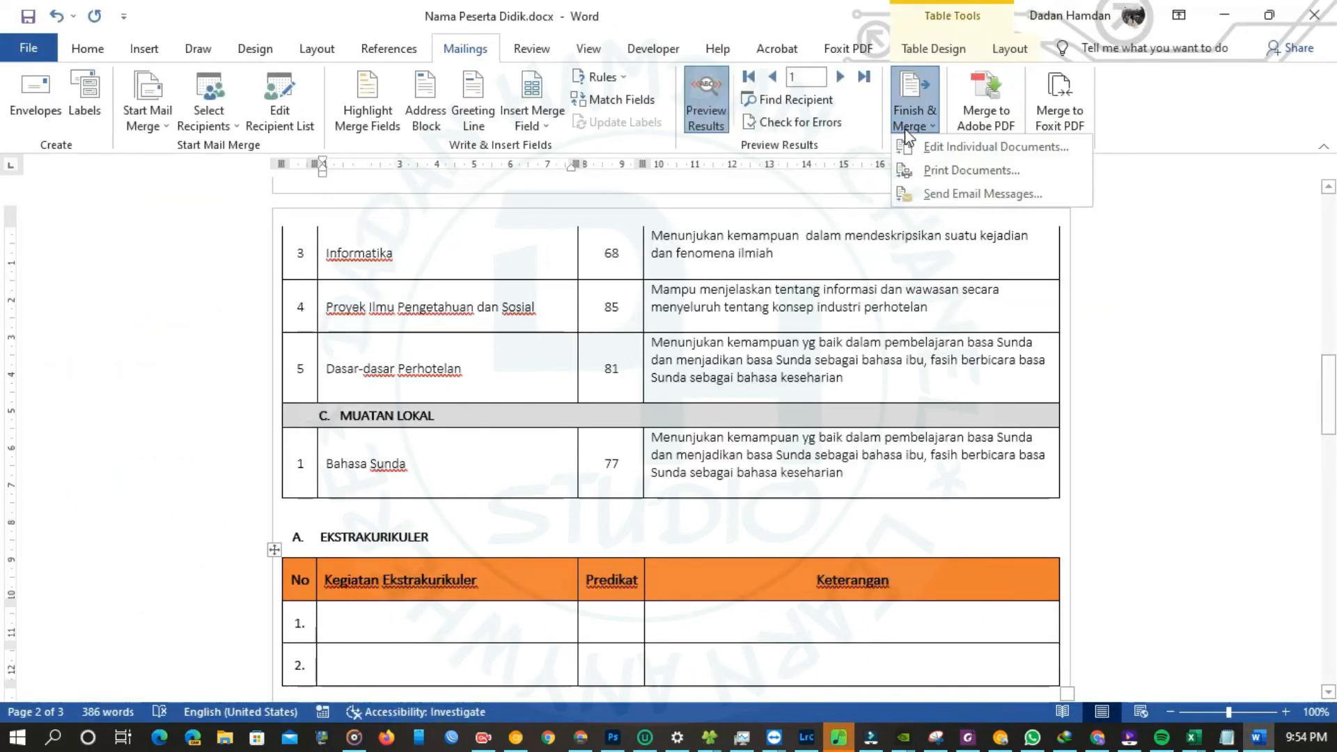
{"action": "left_click", "coordinate": [950, 170]}
{"action": "left_click", "coordinate": [654, 406]}
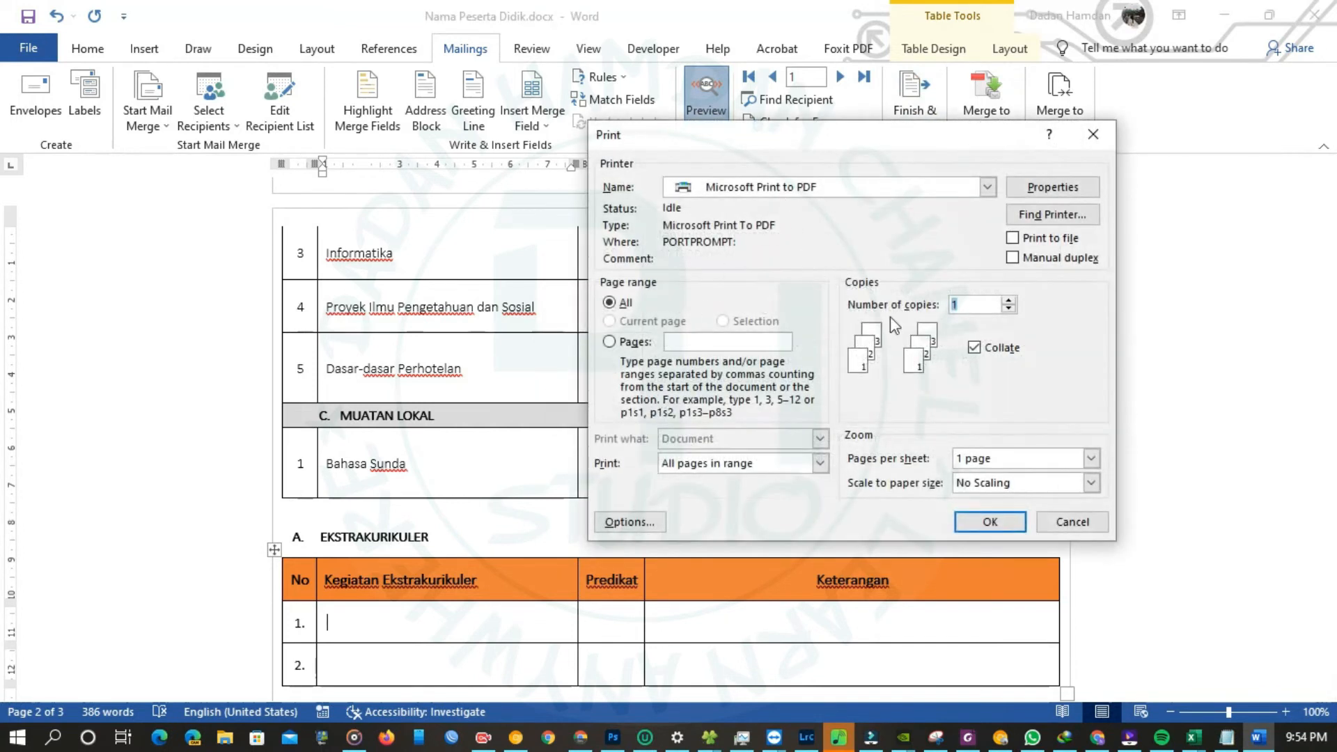
{"action": "left_click", "coordinate": [984, 519]}
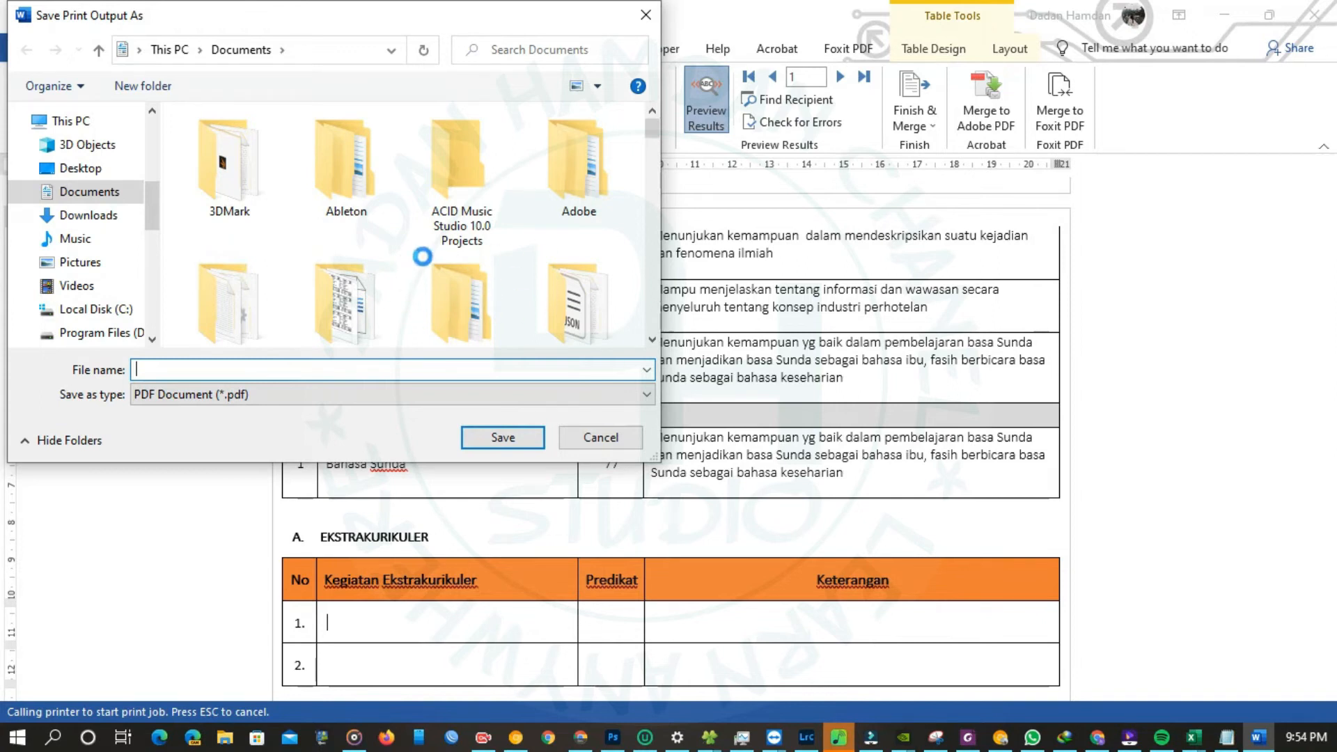
{"action": "scroll", "coordinate": [412, 273], "scroll_direction": "down", "scroll_amount": 3}
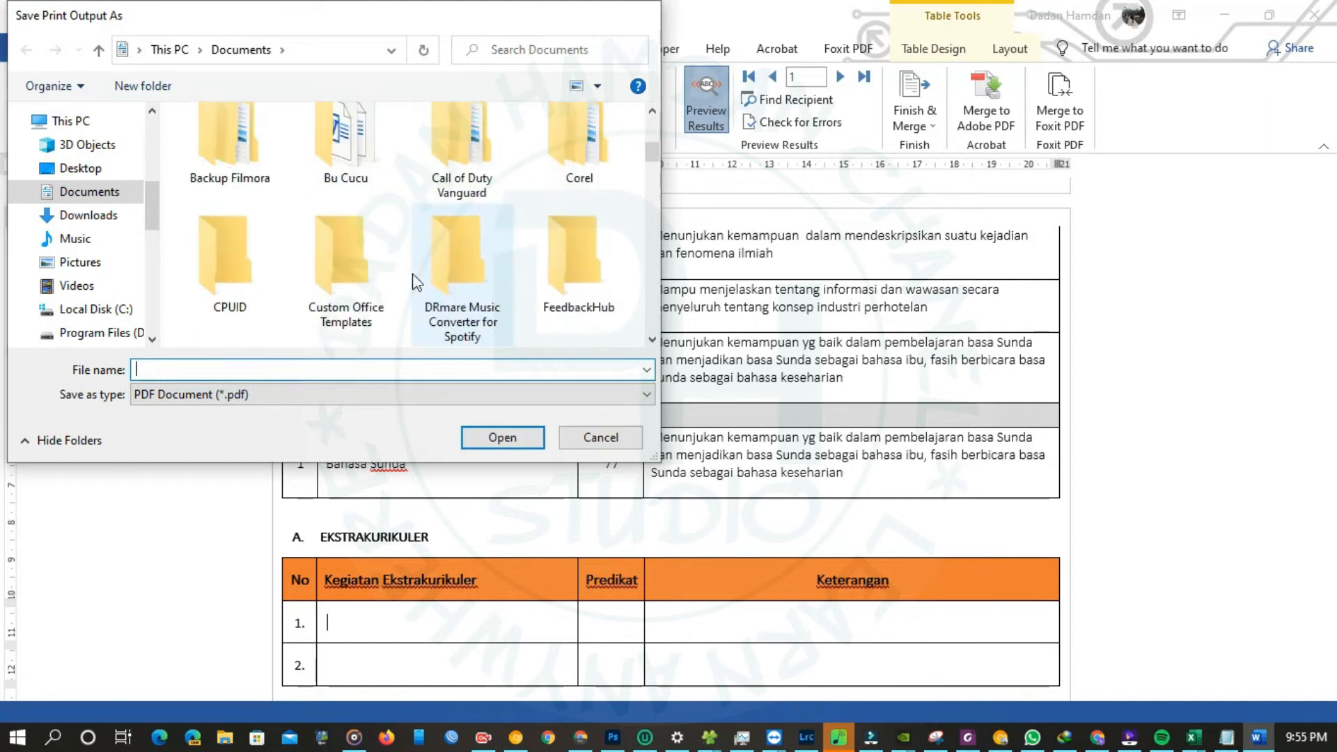
{"action": "left_click", "coordinate": [601, 437]}
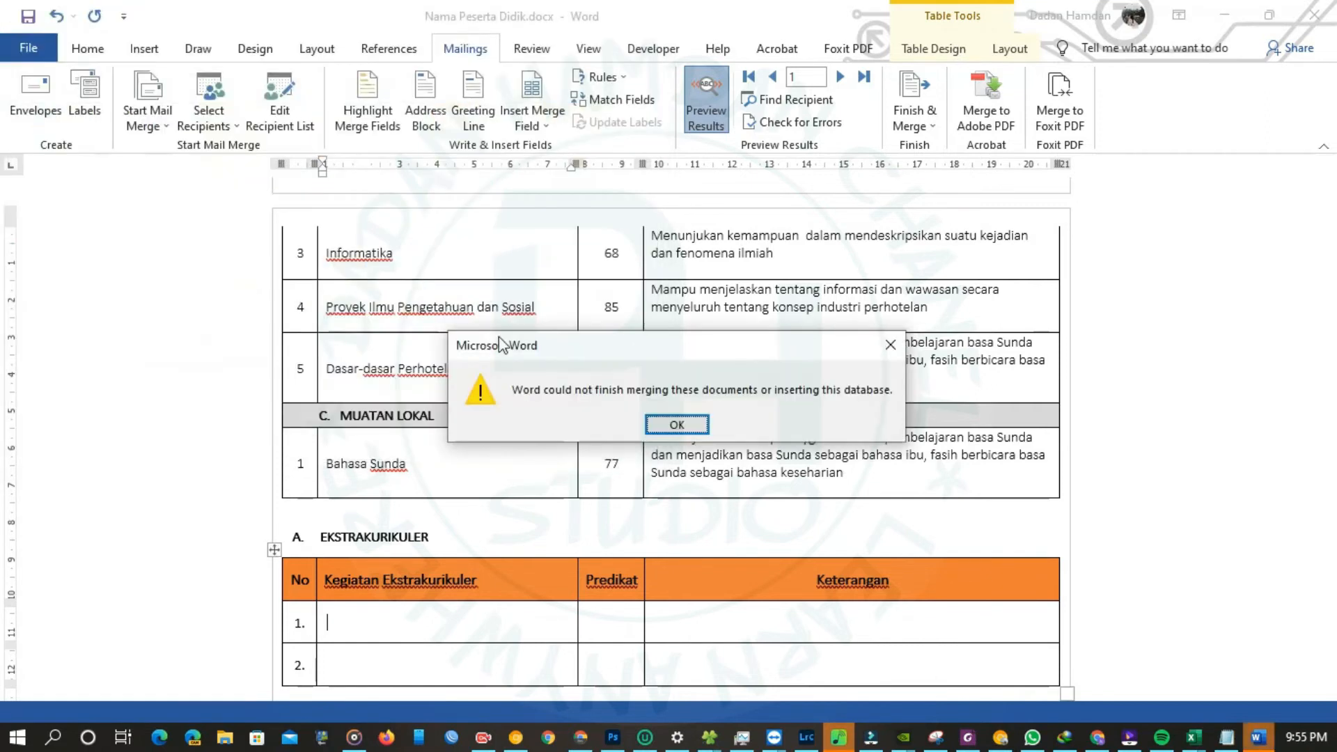
- Try to print all merged records on the Foxit PhantomPDF Printer, then cancel the print job
{"action": "left_click", "coordinate": [925, 129]}
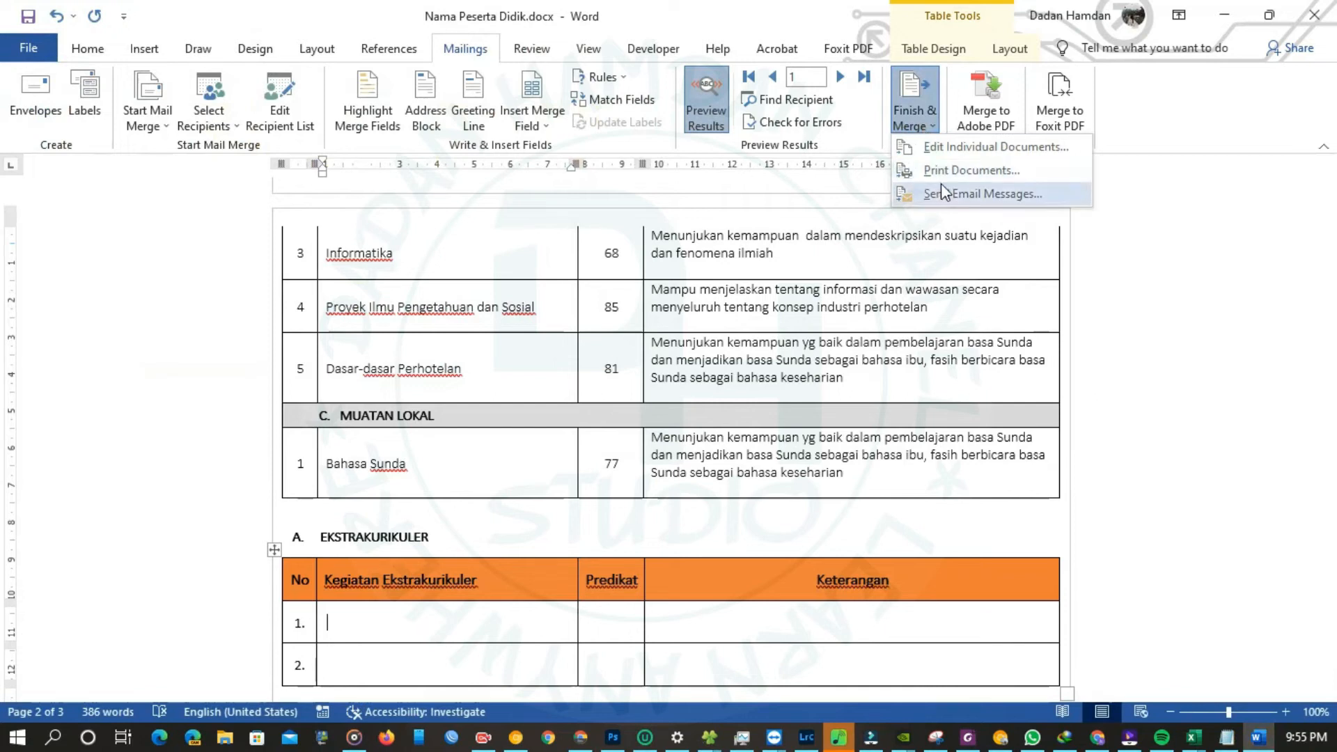
{"action": "left_click", "coordinate": [971, 170]}
{"action": "left_click", "coordinate": [673, 408]}
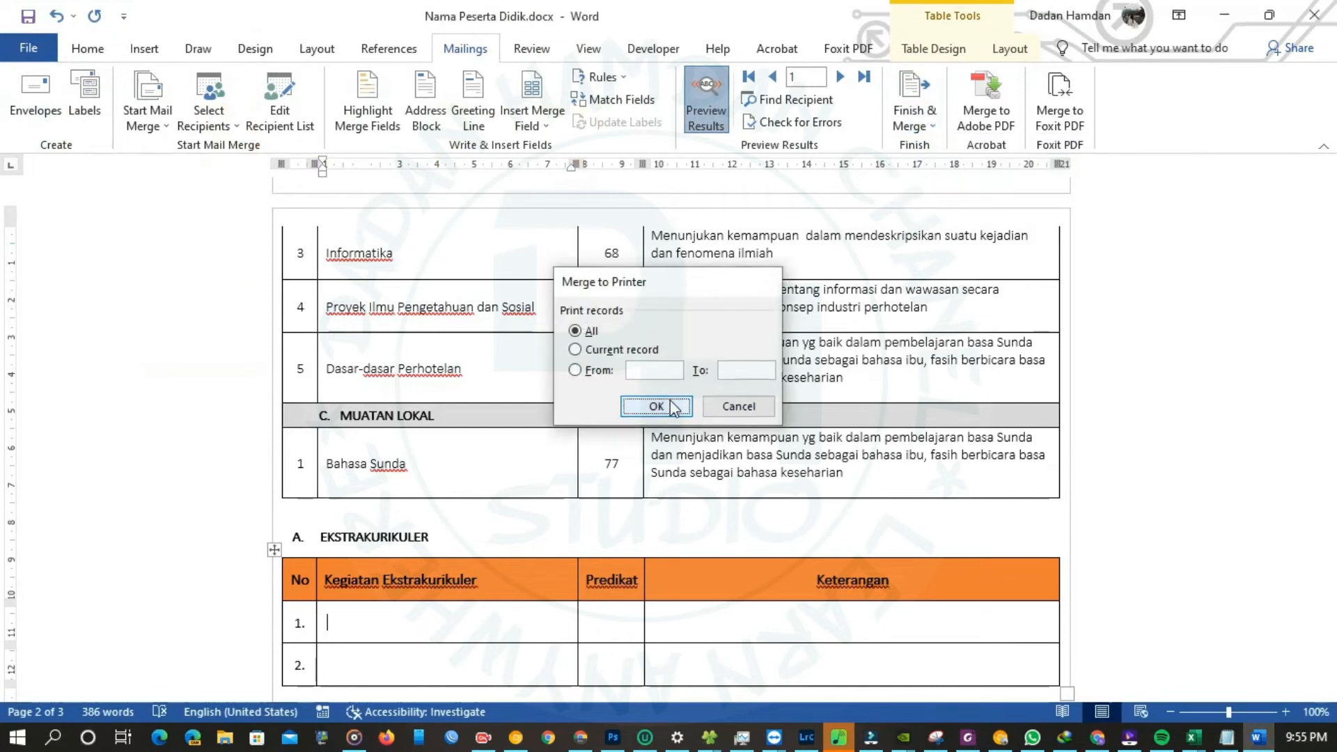
{"action": "left_click", "coordinate": [812, 185]}
{"action": "scroll", "coordinate": [801, 261], "scroll_direction": "down", "scroll_amount": 1}
{"action": "scroll", "coordinate": [799, 320], "scroll_direction": "up", "scroll_amount": 2}
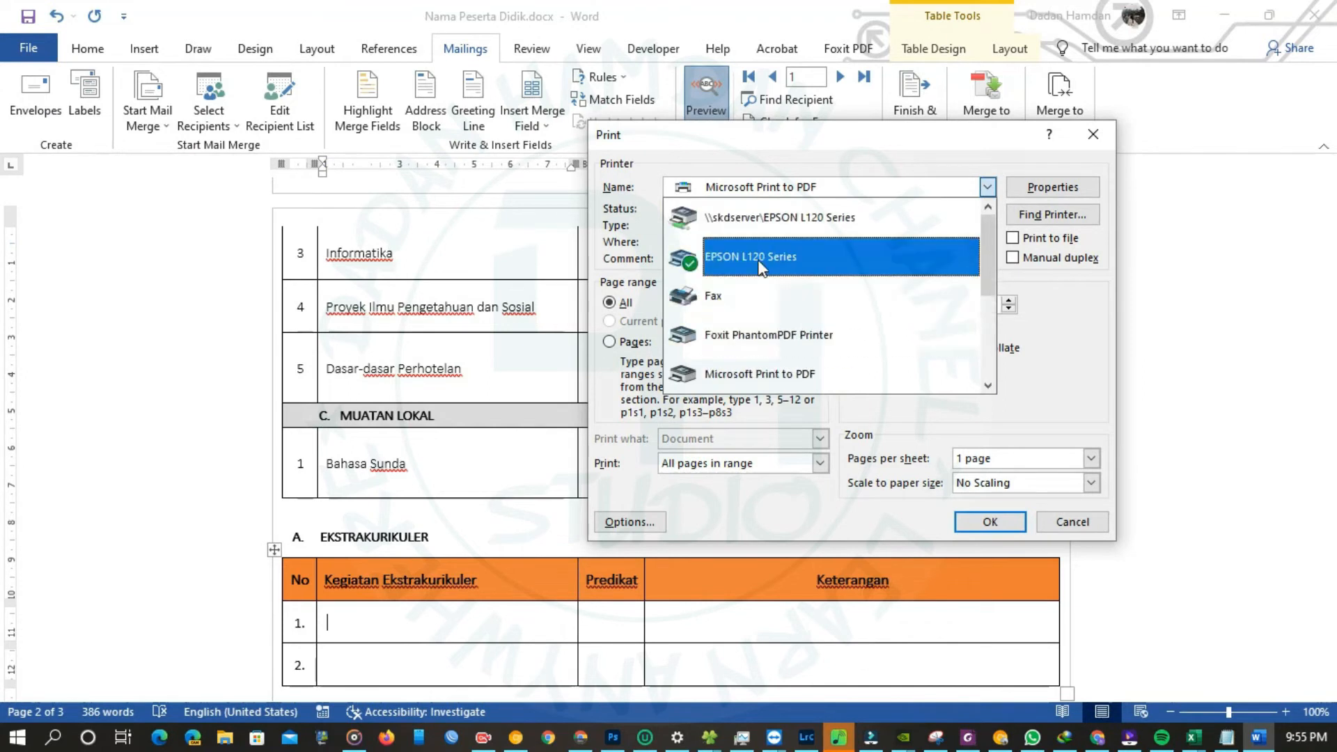
{"action": "left_click", "coordinate": [798, 336]}
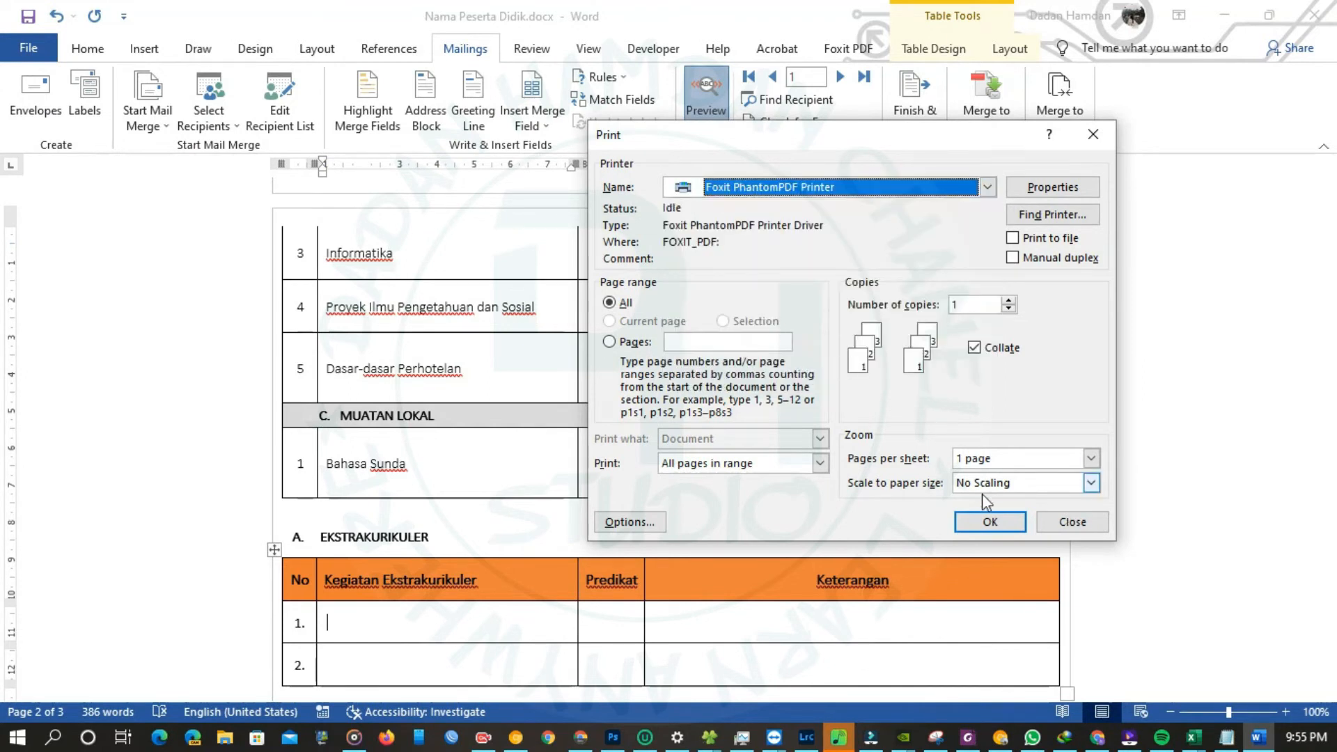
{"action": "left_click", "coordinate": [990, 521]}
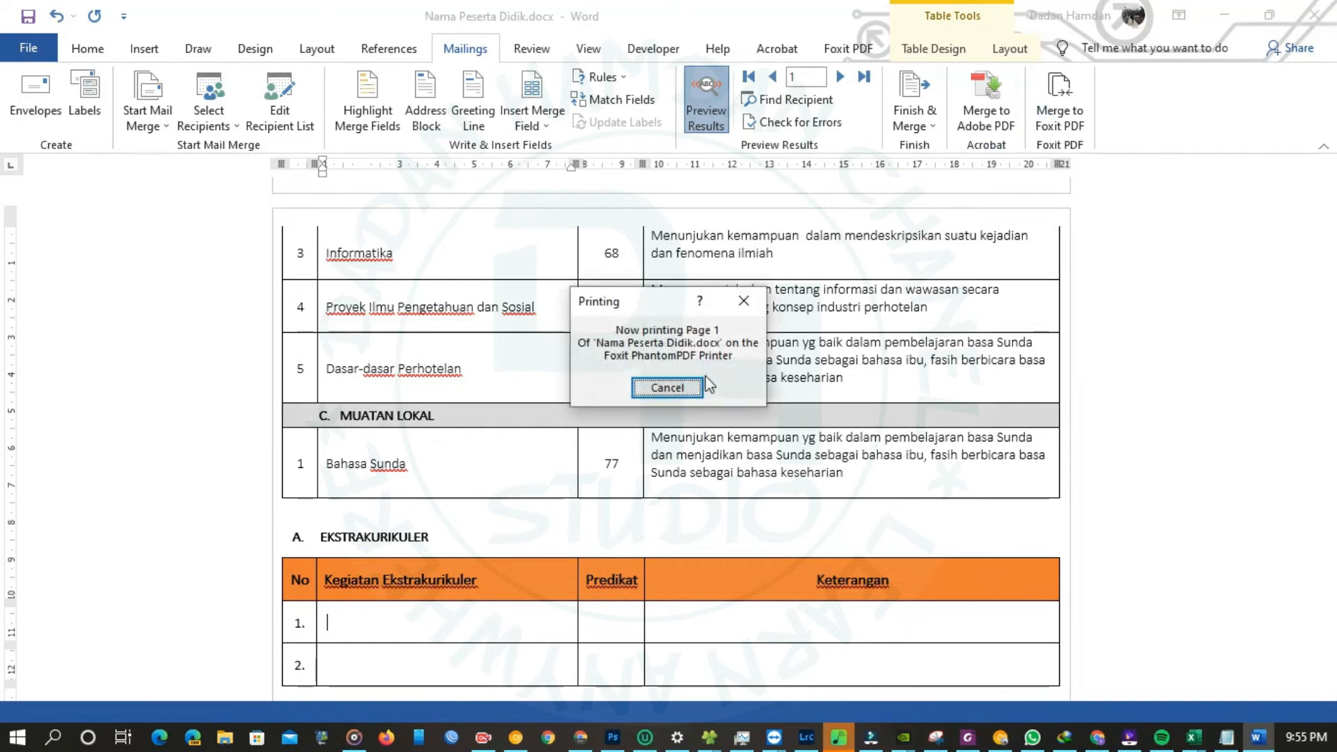
{"action": "left_click", "coordinate": [668, 389]}
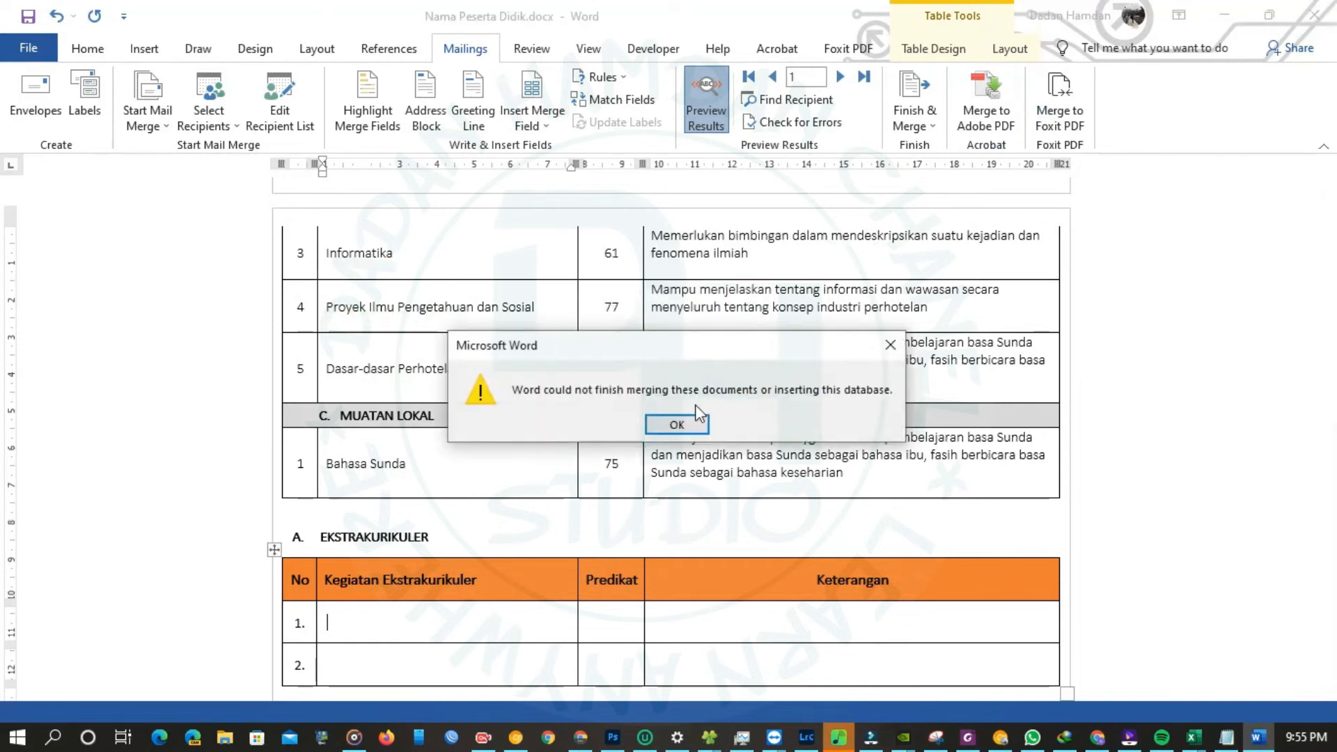
{"action": "left_click", "coordinate": [672, 419]}
- Merge all records to the printer, using Microsoft Print to PDF with all pages in range
{"action": "left_click", "coordinate": [933, 132]}
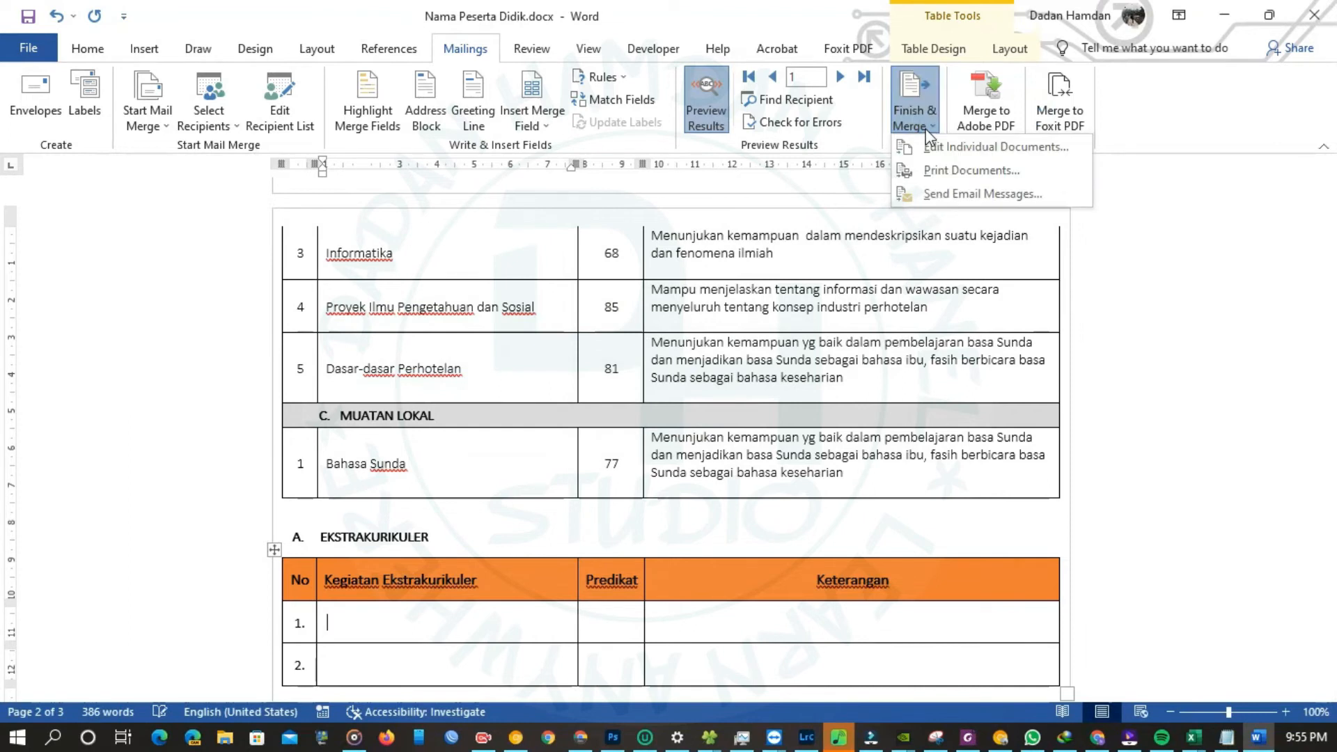
{"action": "left_click", "coordinate": [964, 171]}
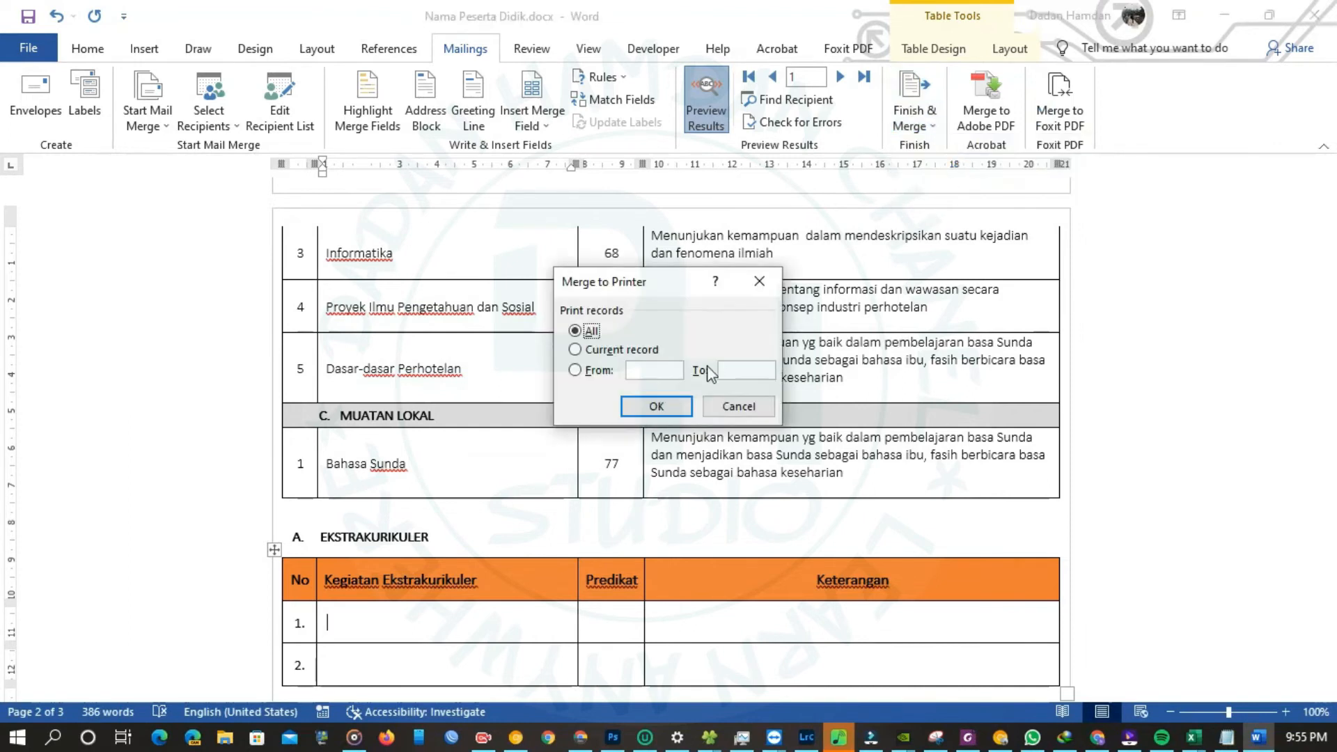
{"action": "left_click", "coordinate": [690, 406]}
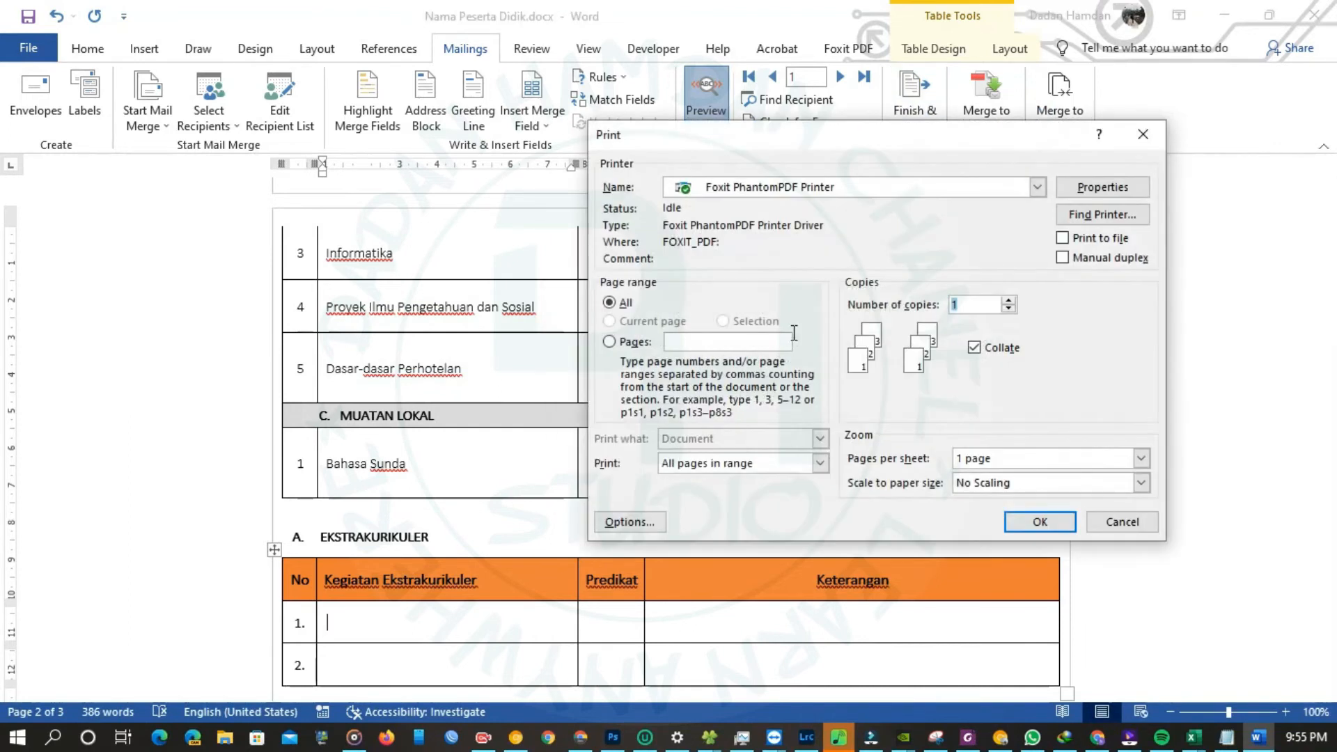
{"action": "left_click", "coordinate": [898, 191]}
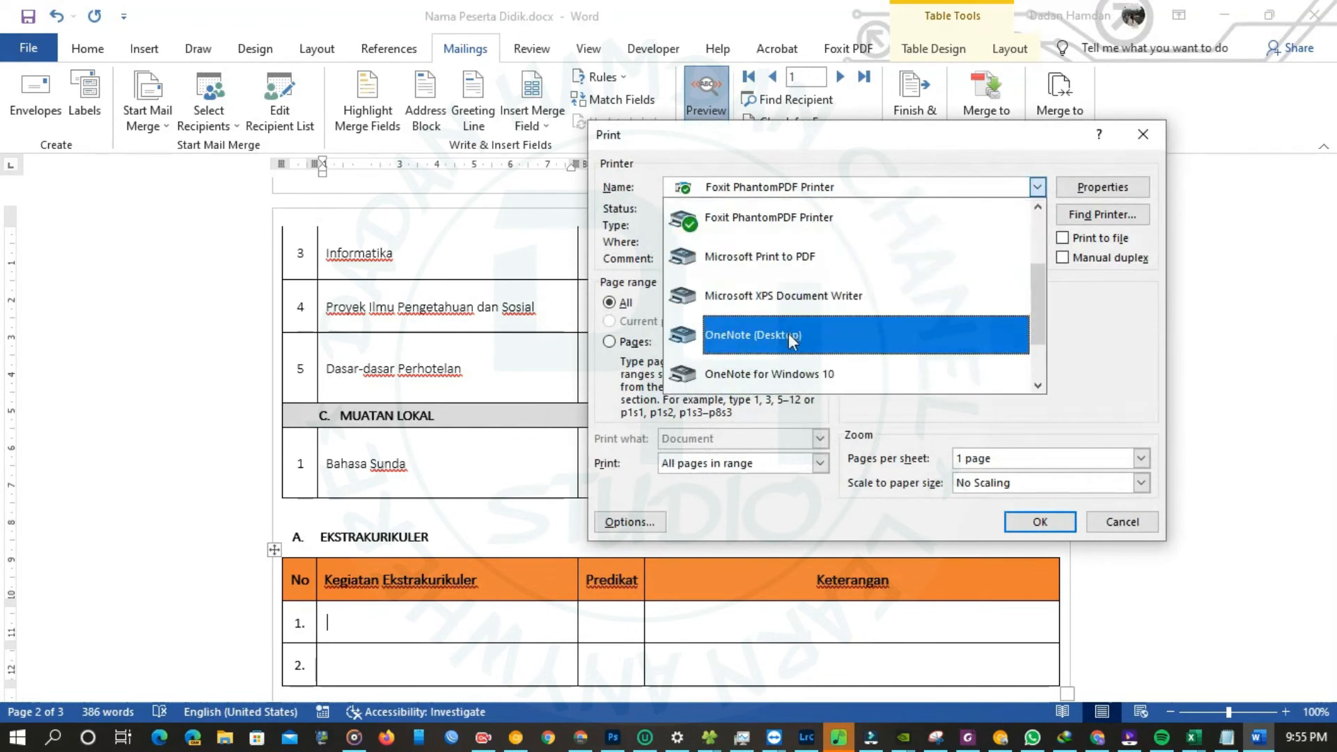
{"action": "left_click", "coordinate": [794, 265]}
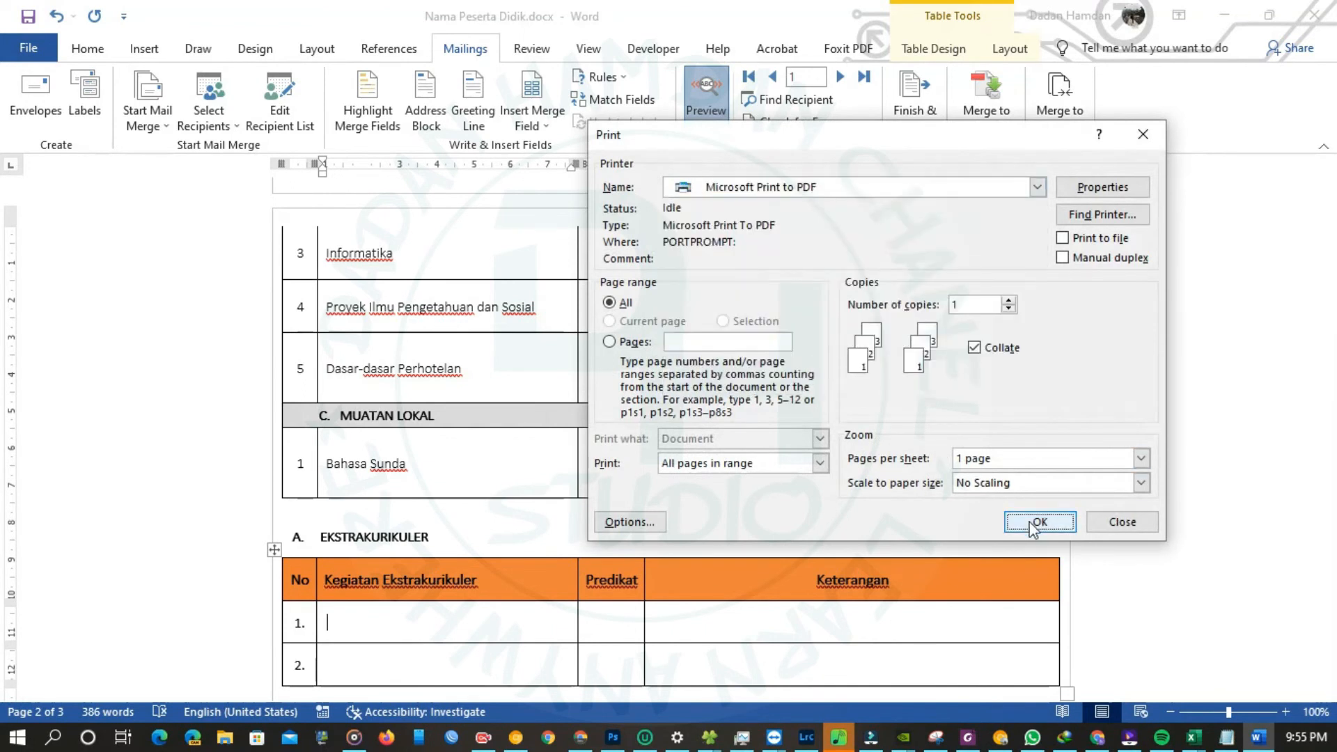
{"action": "left_click", "coordinate": [1036, 522]}
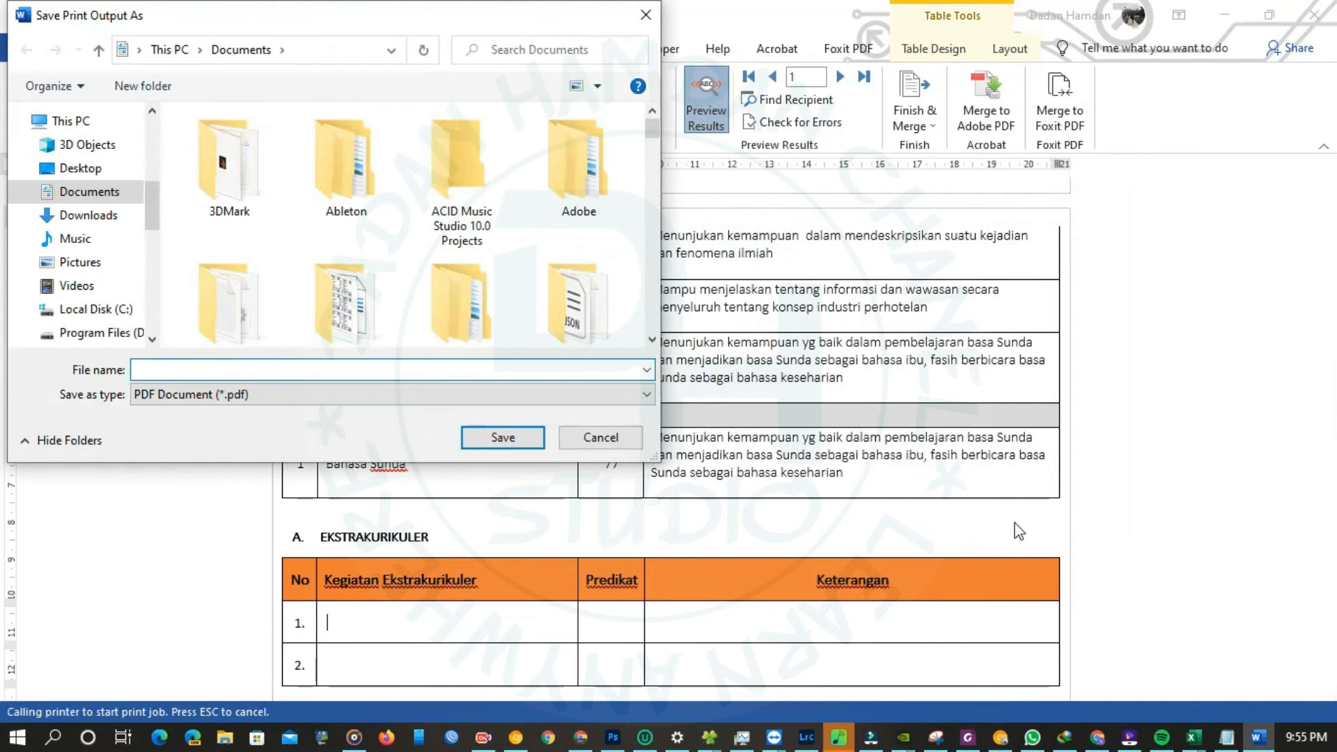
- Save the print output as the PDF file Raport ALI in the Raport folder under Documents
{"action": "scroll", "coordinate": [274, 240], "scroll_direction": "down", "scroll_amount": 5}
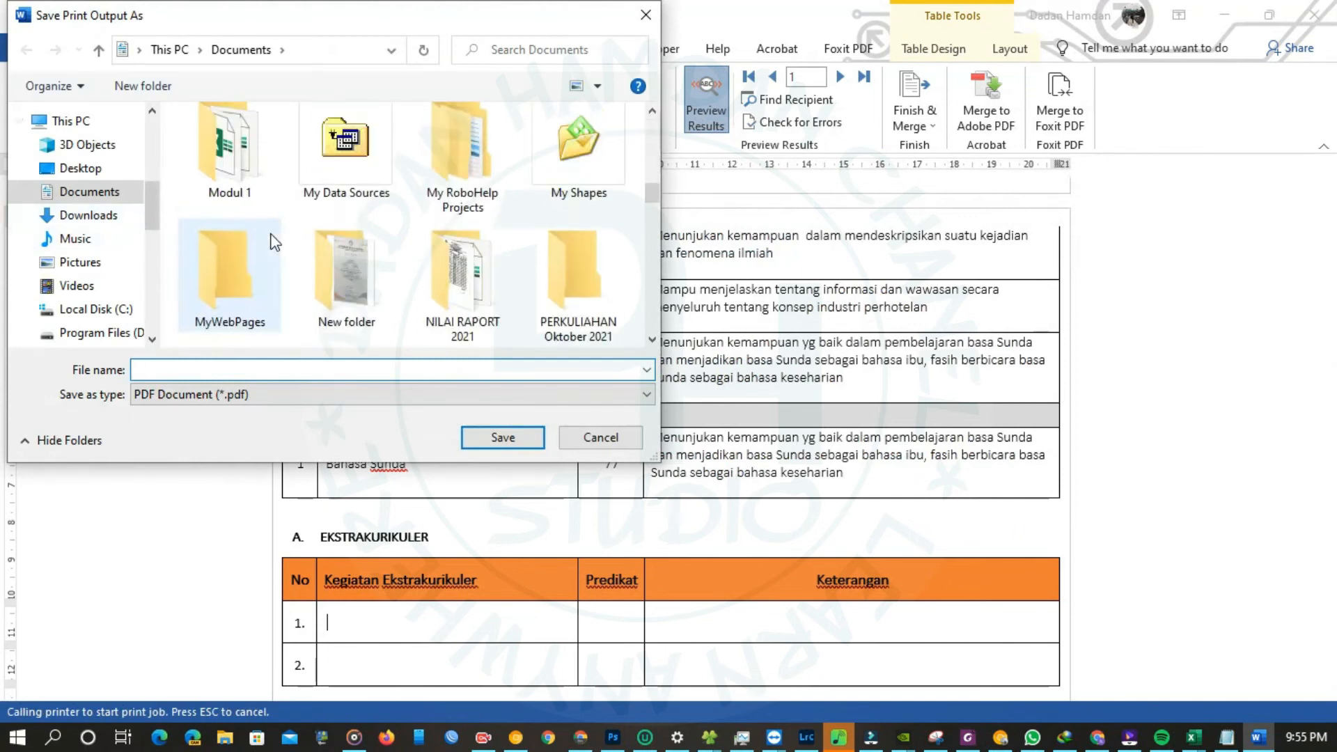
{"action": "scroll", "coordinate": [274, 241], "scroll_direction": "down", "scroll_amount": 6}
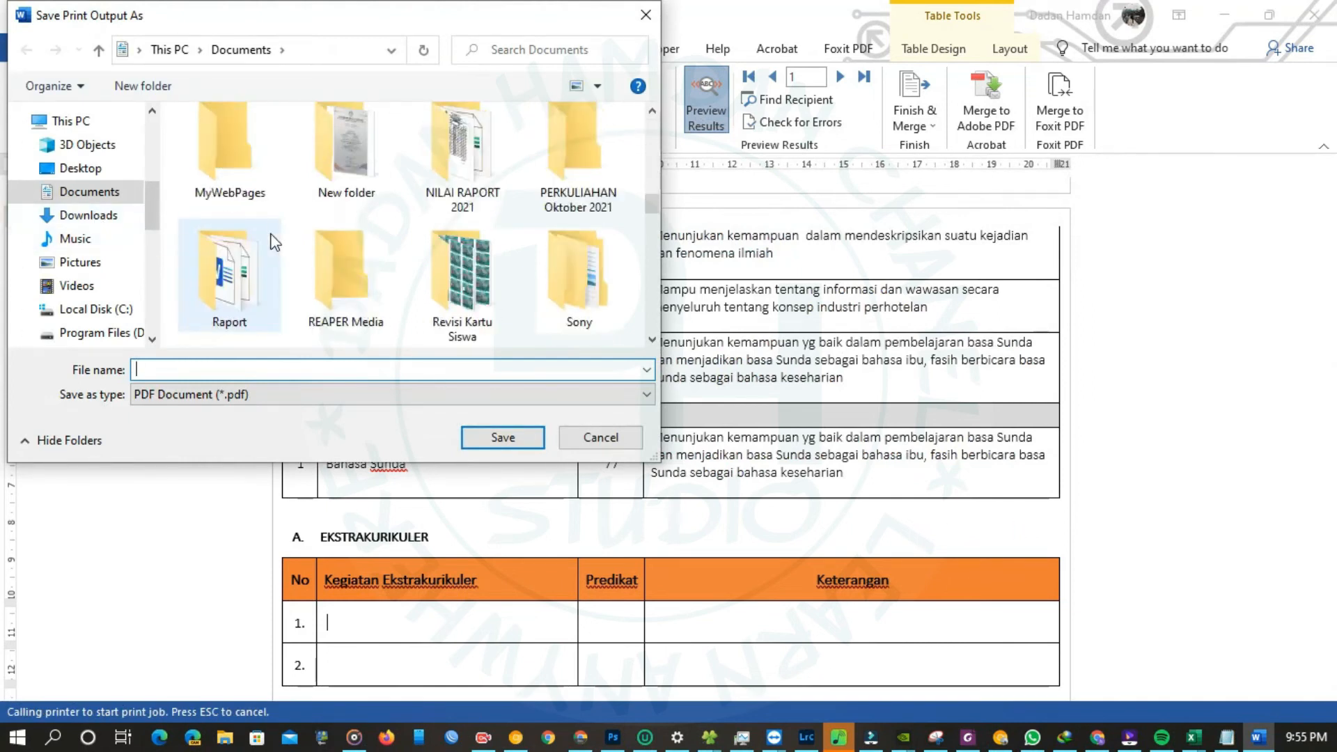
{"action": "scroll", "coordinate": [277, 252], "scroll_direction": "up", "scroll_amount": 2}
{"action": "scroll", "coordinate": [274, 248], "scroll_direction": "up", "scroll_amount": 2}
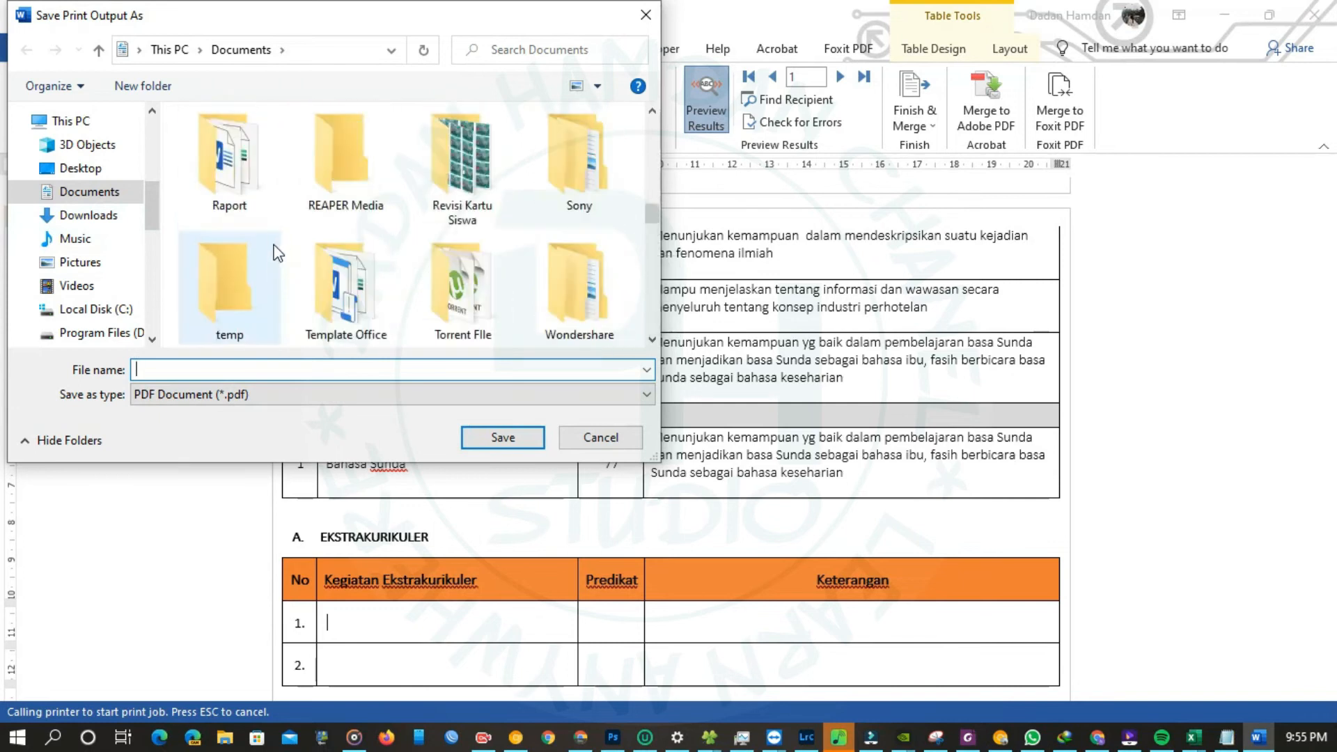
{"action": "double_click", "coordinate": [230, 157]}
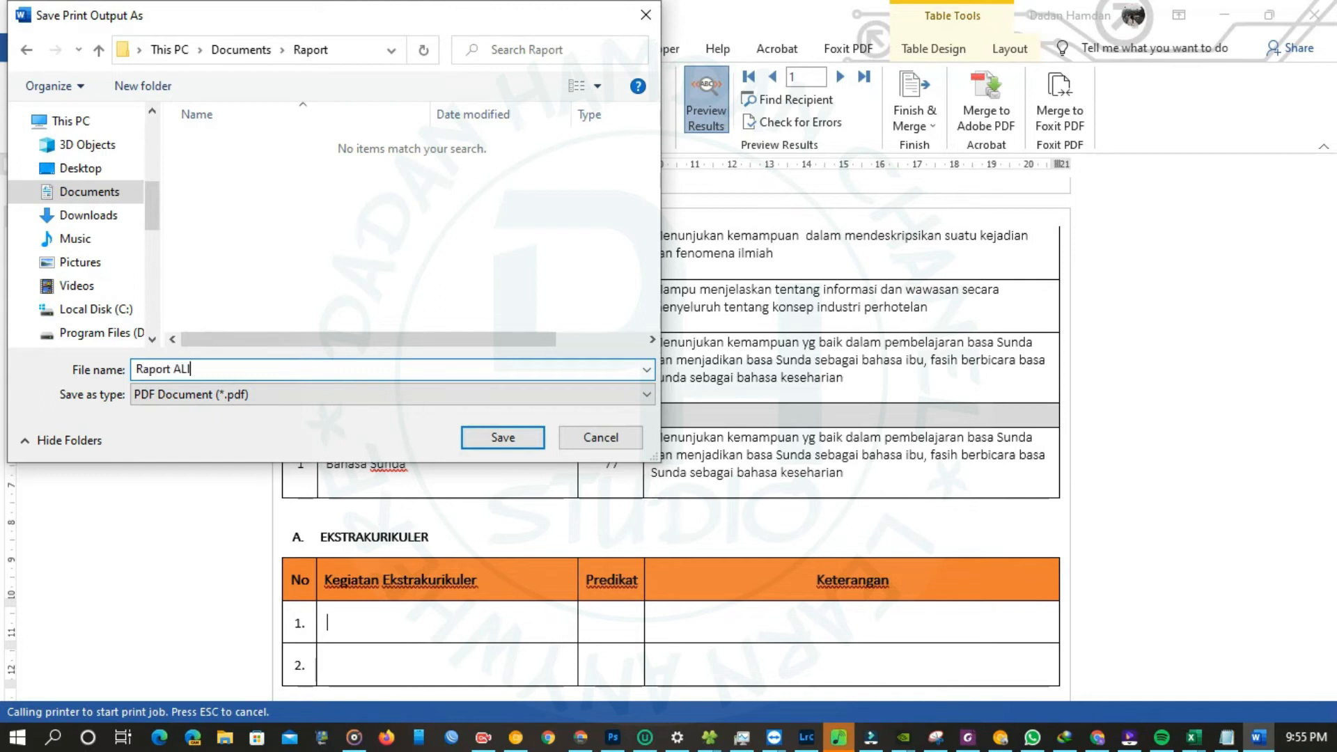
{"action": "left_click", "coordinate": [494, 436]}
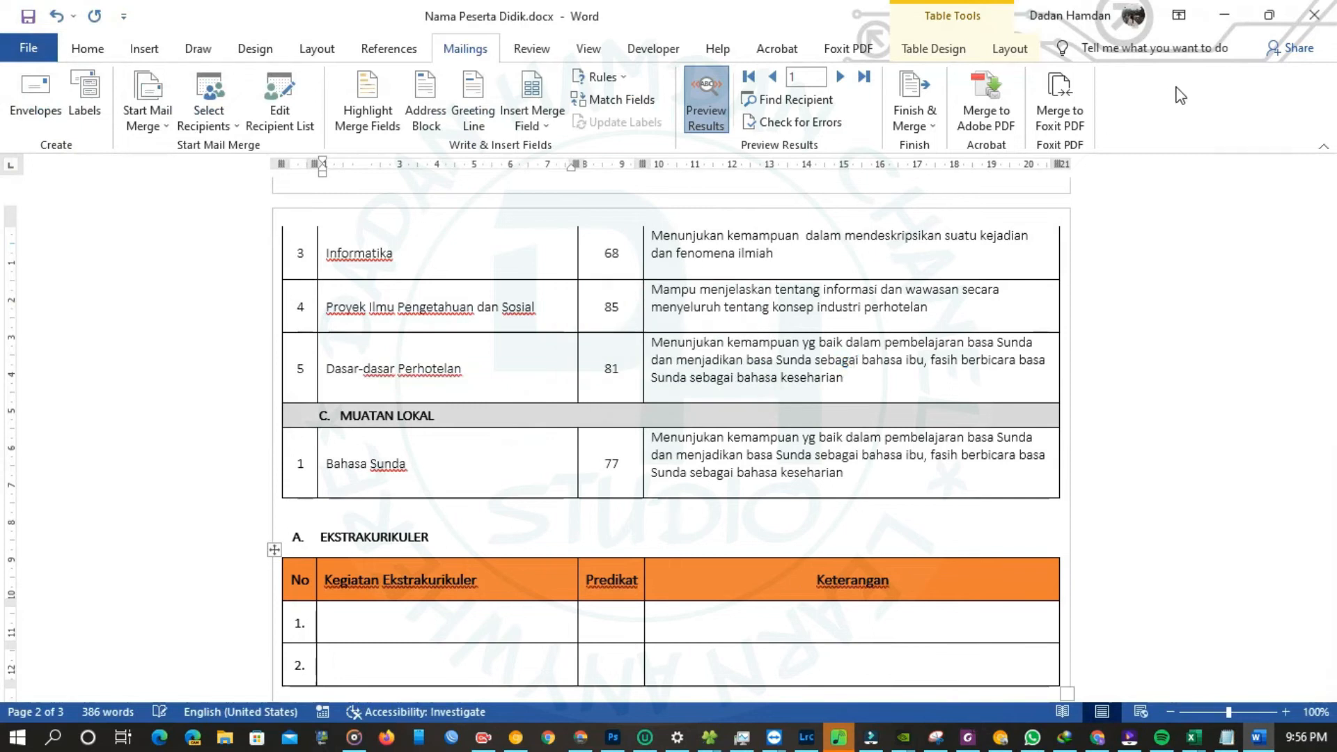
- Switch to the Raport folder in File Explorer and open Raport ALI.pdf with Microsoft Edge
{"action": "scroll", "coordinate": [978, 381], "scroll_direction": "down", "scroll_amount": 2}
{"action": "scroll", "coordinate": [974, 353], "scroll_direction": "up", "scroll_amount": 4}
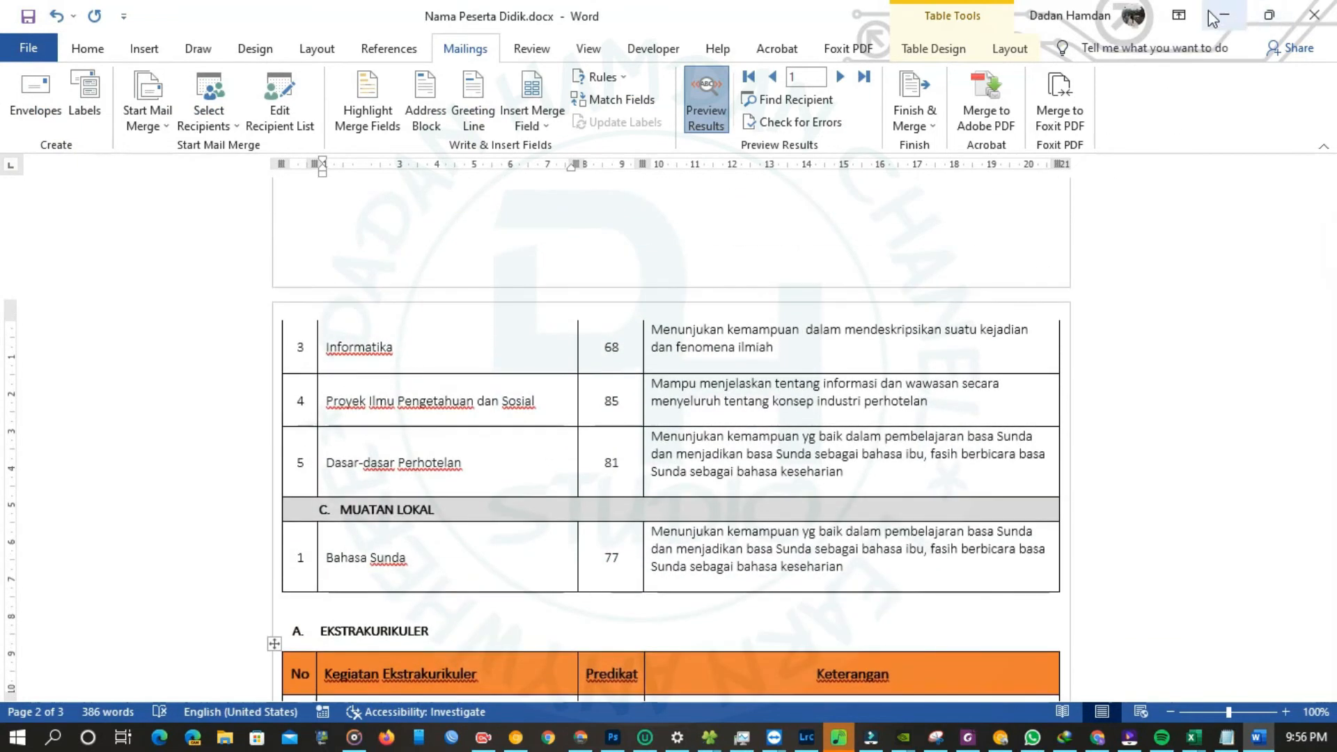
{"action": "left_click", "coordinate": [1240, 16]}
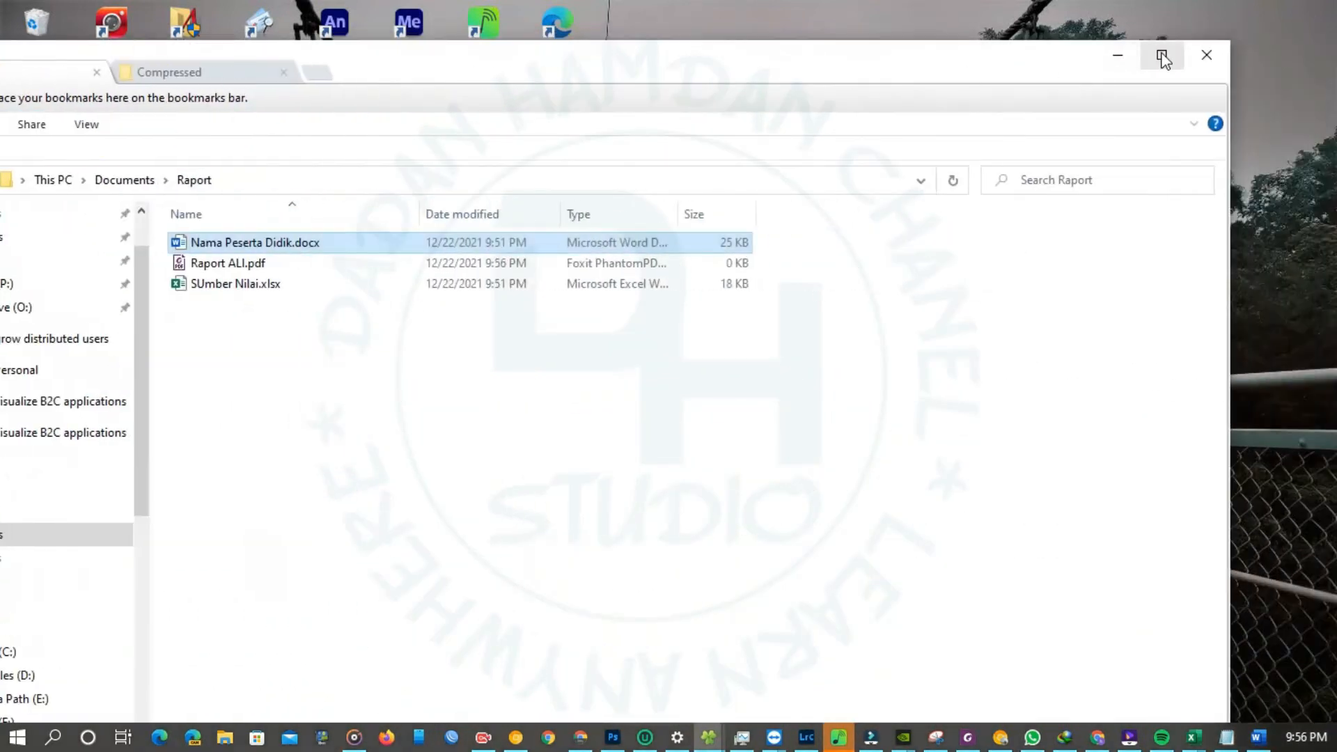
{"action": "left_click", "coordinate": [1158, 54]}
{"action": "left_click", "coordinate": [342, 206]}
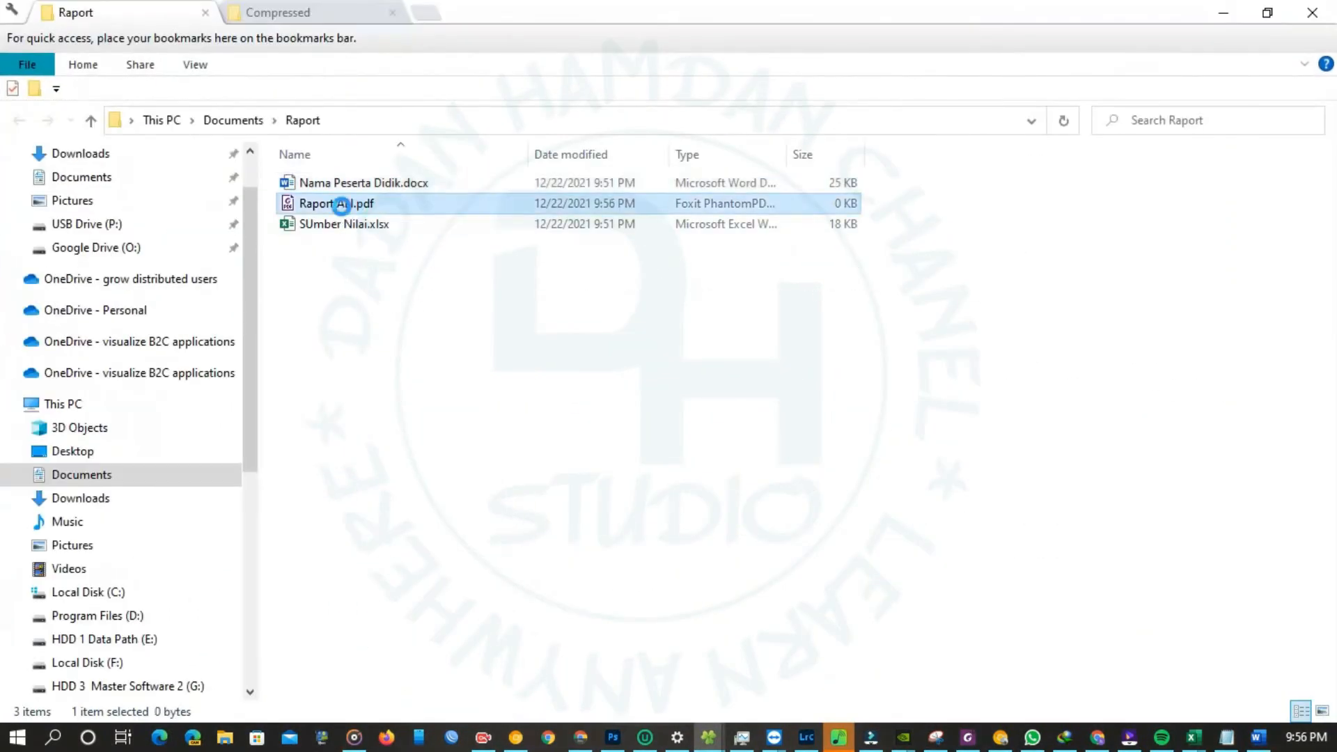
{"action": "right_click", "coordinate": [342, 206]}
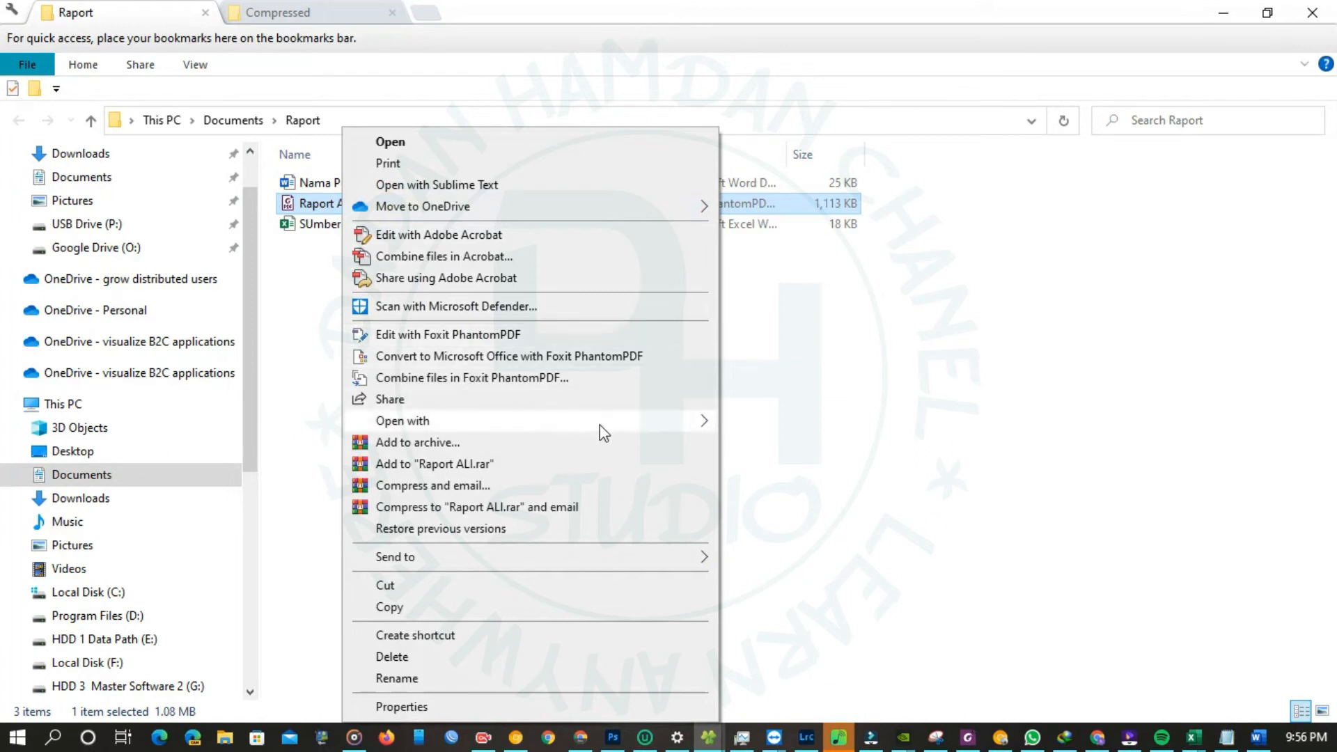
{"action": "mouse_move", "coordinate": [654, 422]}
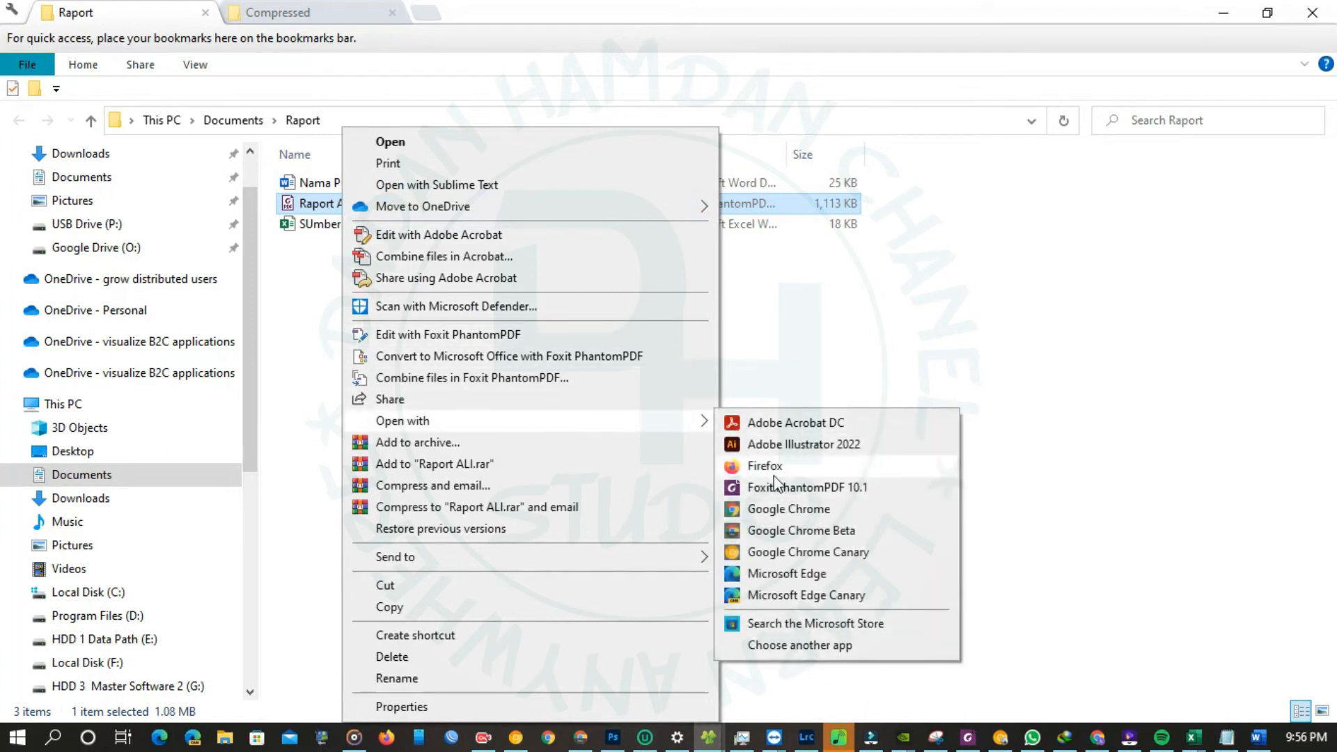
{"action": "left_click", "coordinate": [792, 575]}
- Bring the PDF into full view by dismissing the page-restore prompt and maximizing its window
{"action": "left_click", "coordinate": [1238, 14]}
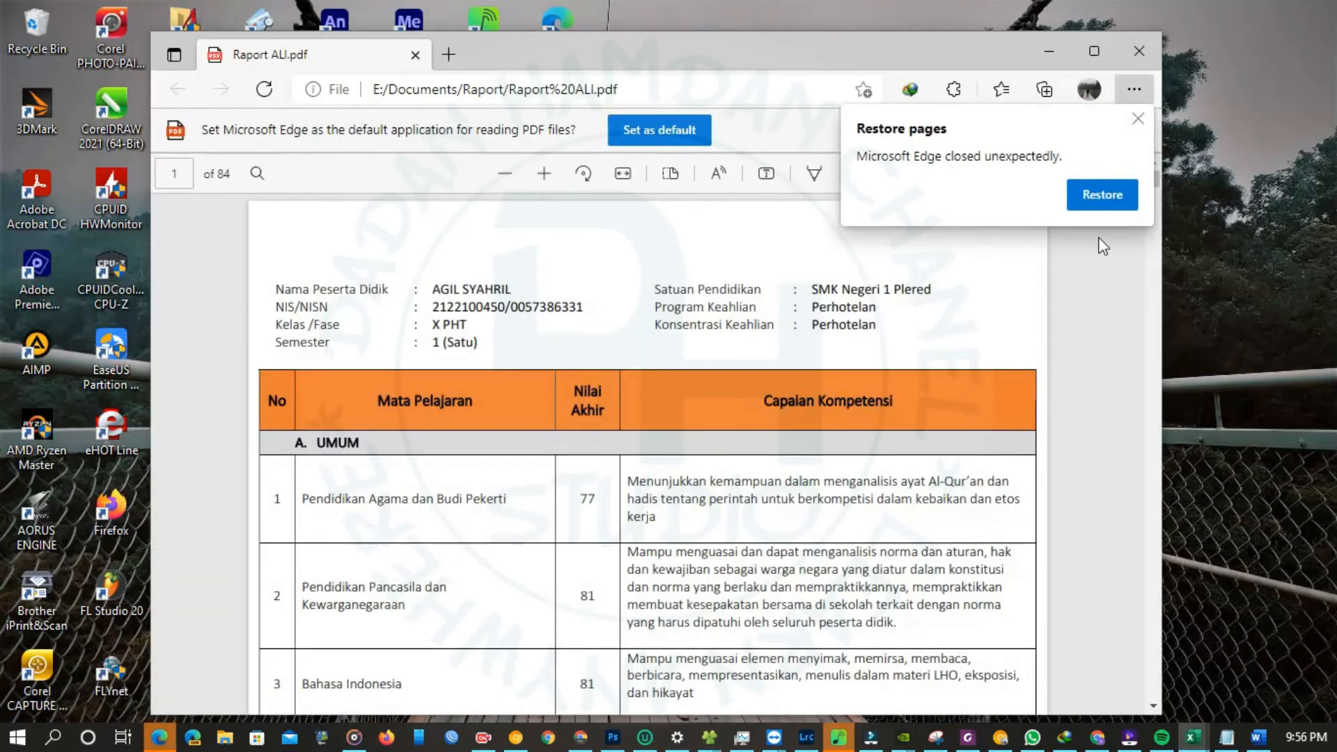
{"action": "left_click", "coordinate": [1135, 121]}
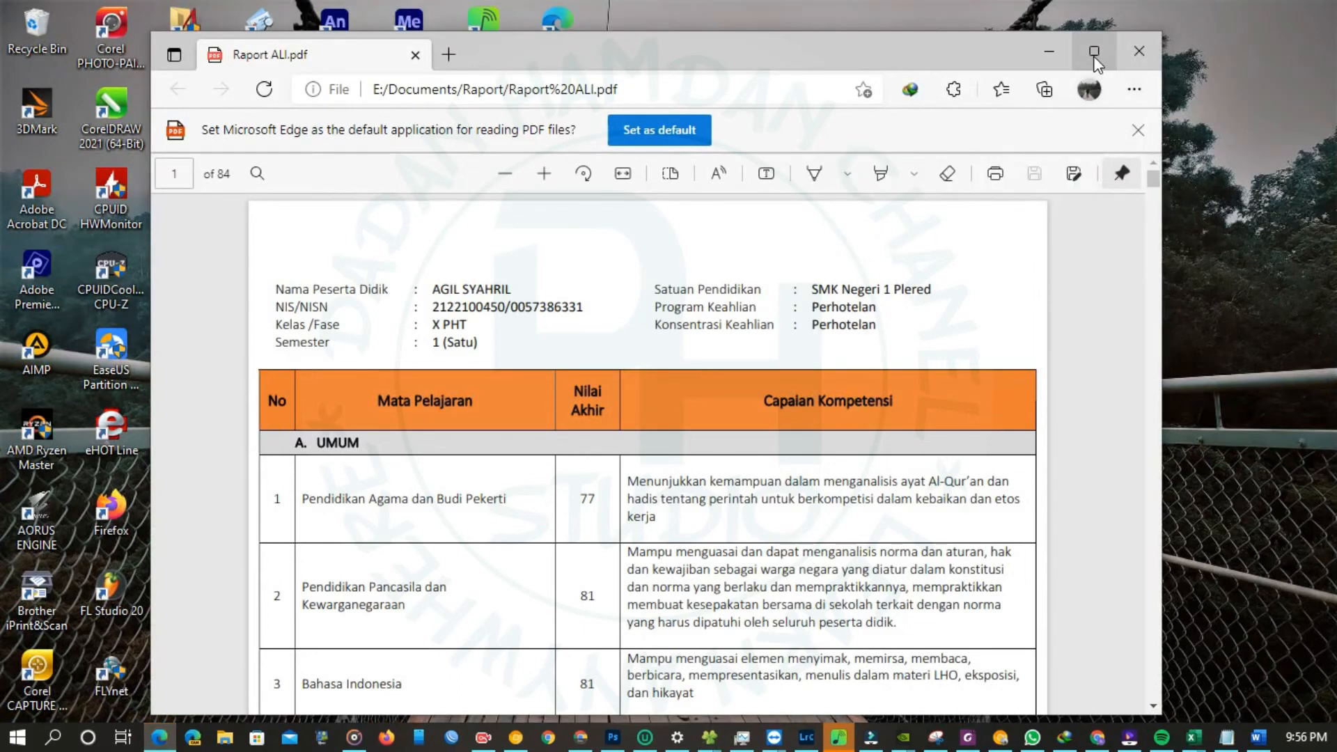
{"action": "left_click", "coordinate": [1095, 55]}
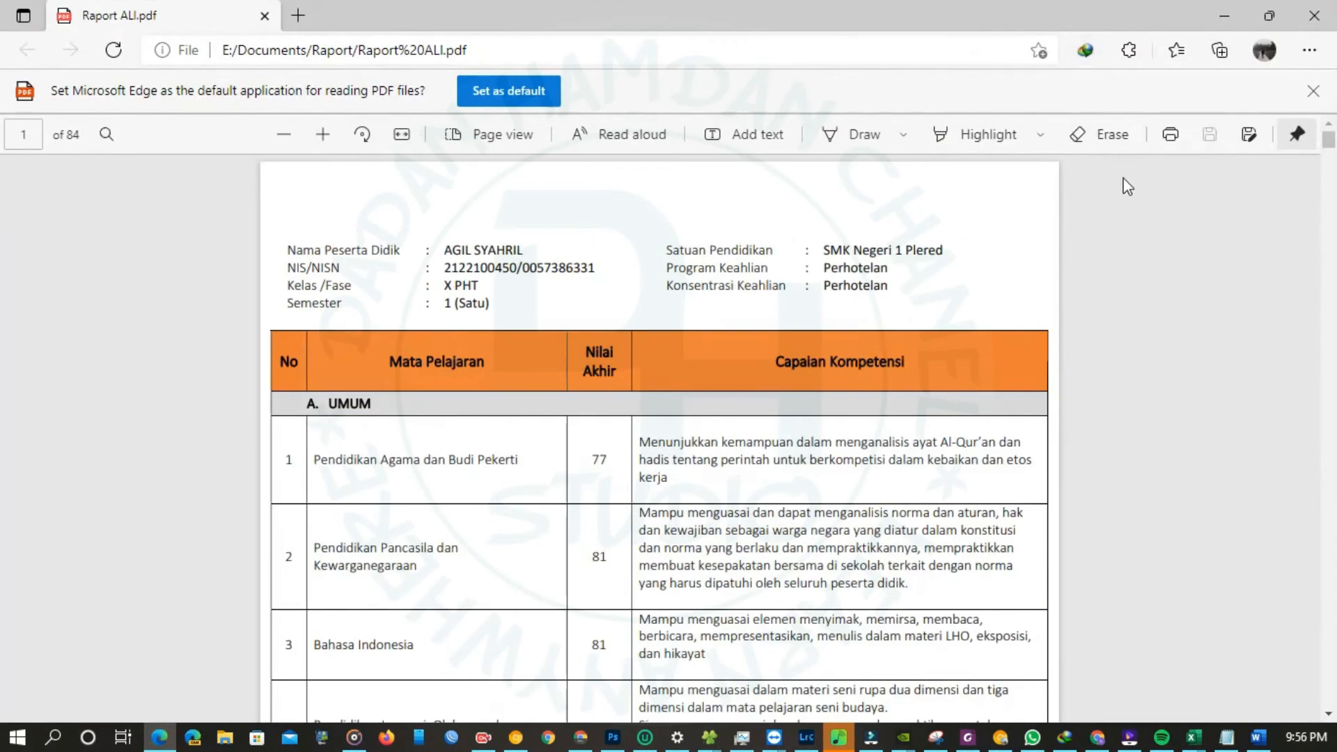
- Examine the merged report cards in the PDF, checking the scores, tables, page breaks and signature blocks across the first students' pages
{"action": "scroll", "coordinate": [696, 331], "scroll_direction": "down", "scroll_amount": 10}
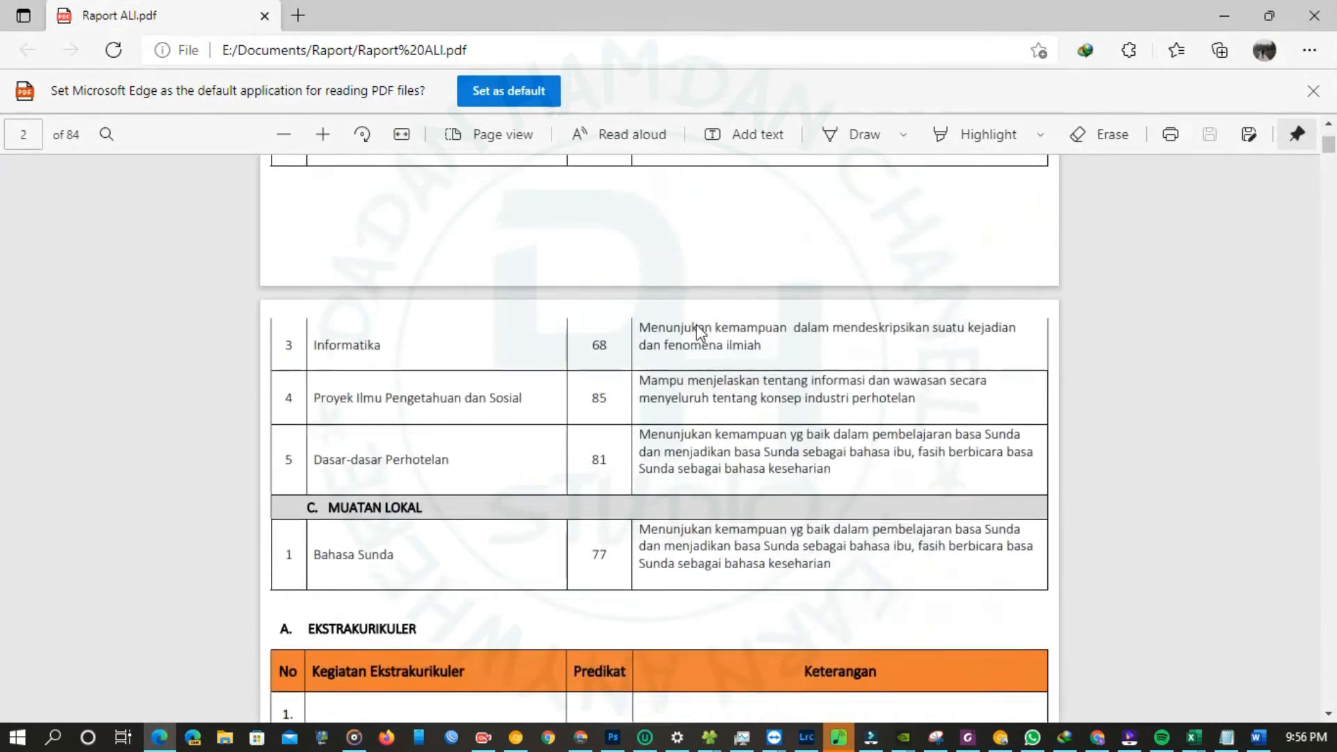
{"action": "scroll", "coordinate": [700, 333], "scroll_direction": "up", "scroll_amount": 10}
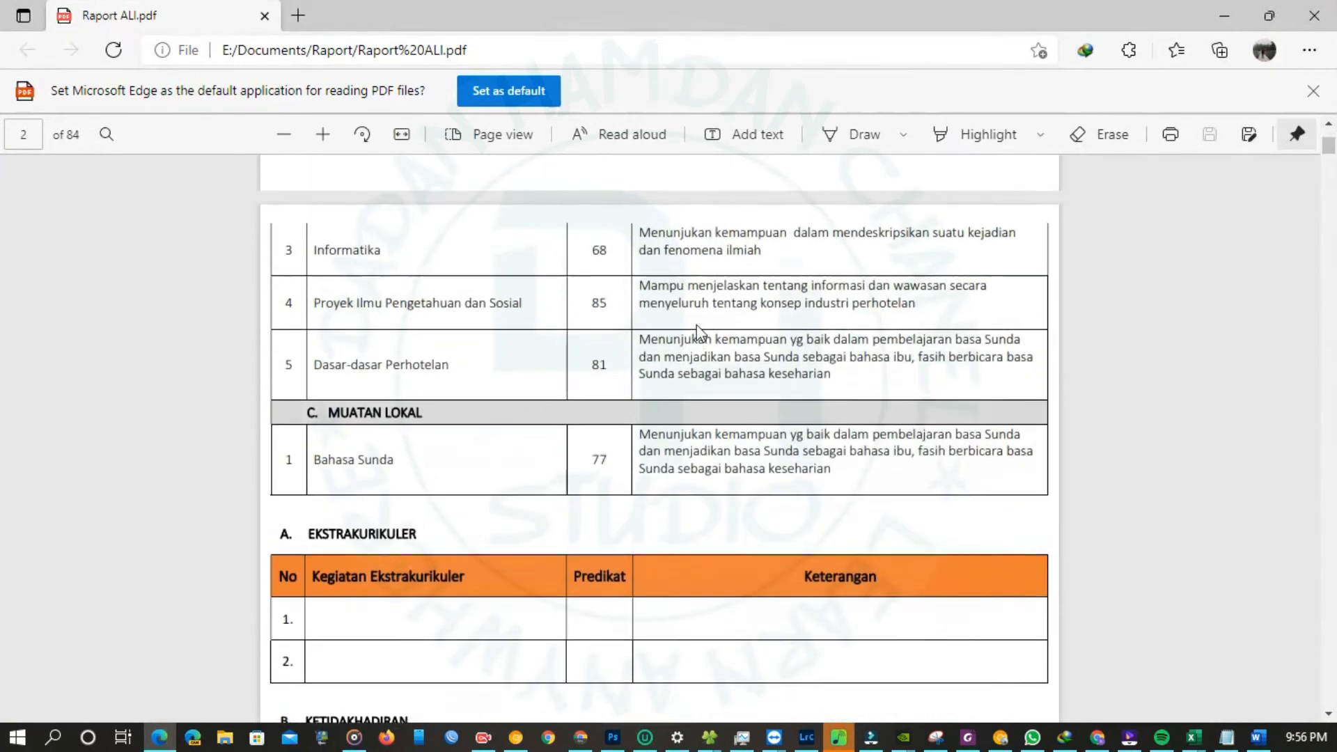
{"action": "scroll", "coordinate": [698, 330], "scroll_direction": "down", "scroll_amount": 3}
{"action": "scroll", "coordinate": [699, 331], "scroll_direction": "up", "scroll_amount": 3}
{"action": "scroll", "coordinate": [698, 330], "scroll_direction": "down", "scroll_amount": 10}
{"action": "scroll", "coordinate": [699, 333], "scroll_direction": "down", "scroll_amount": 20}
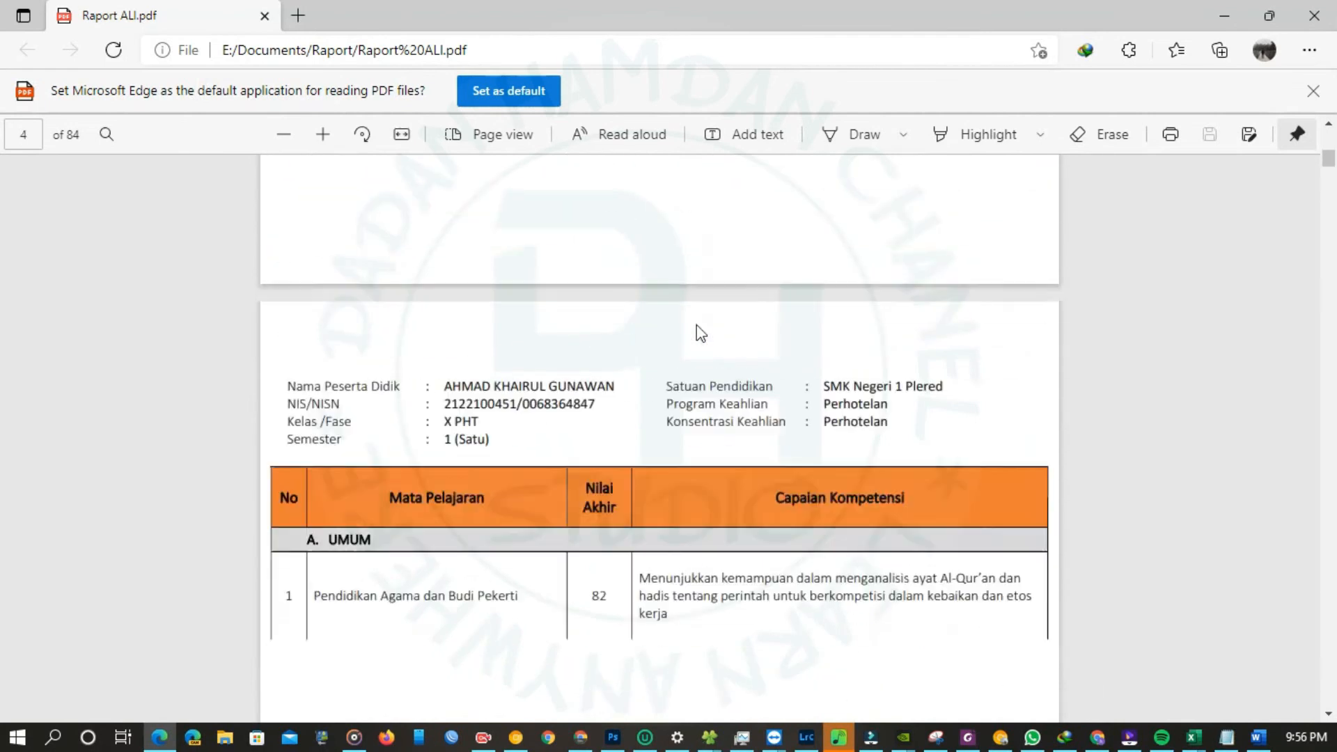
{"action": "scroll", "coordinate": [699, 330], "scroll_direction": "down", "scroll_amount": 16}
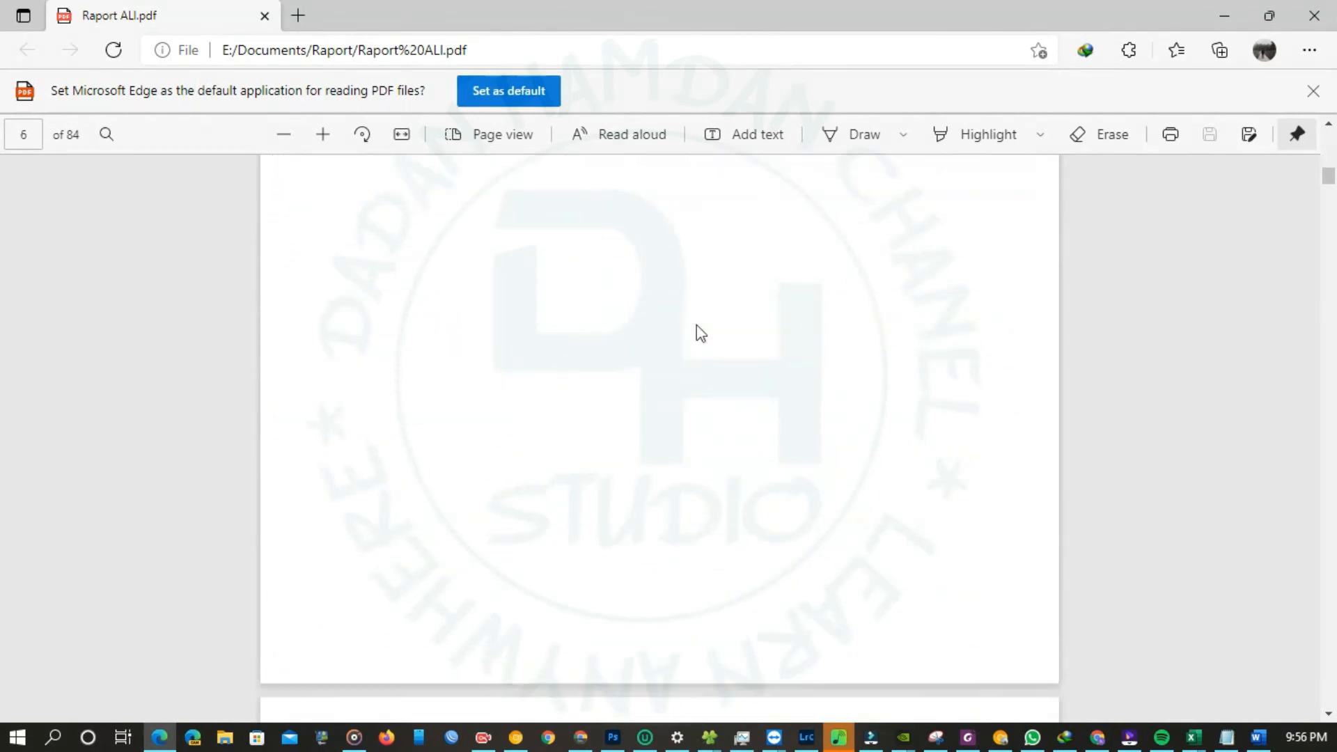
{"action": "scroll", "coordinate": [698, 330], "scroll_direction": "up", "scroll_amount": 16}
{"action": "scroll", "coordinate": [696, 324], "scroll_direction": "up", "scroll_amount": 12}
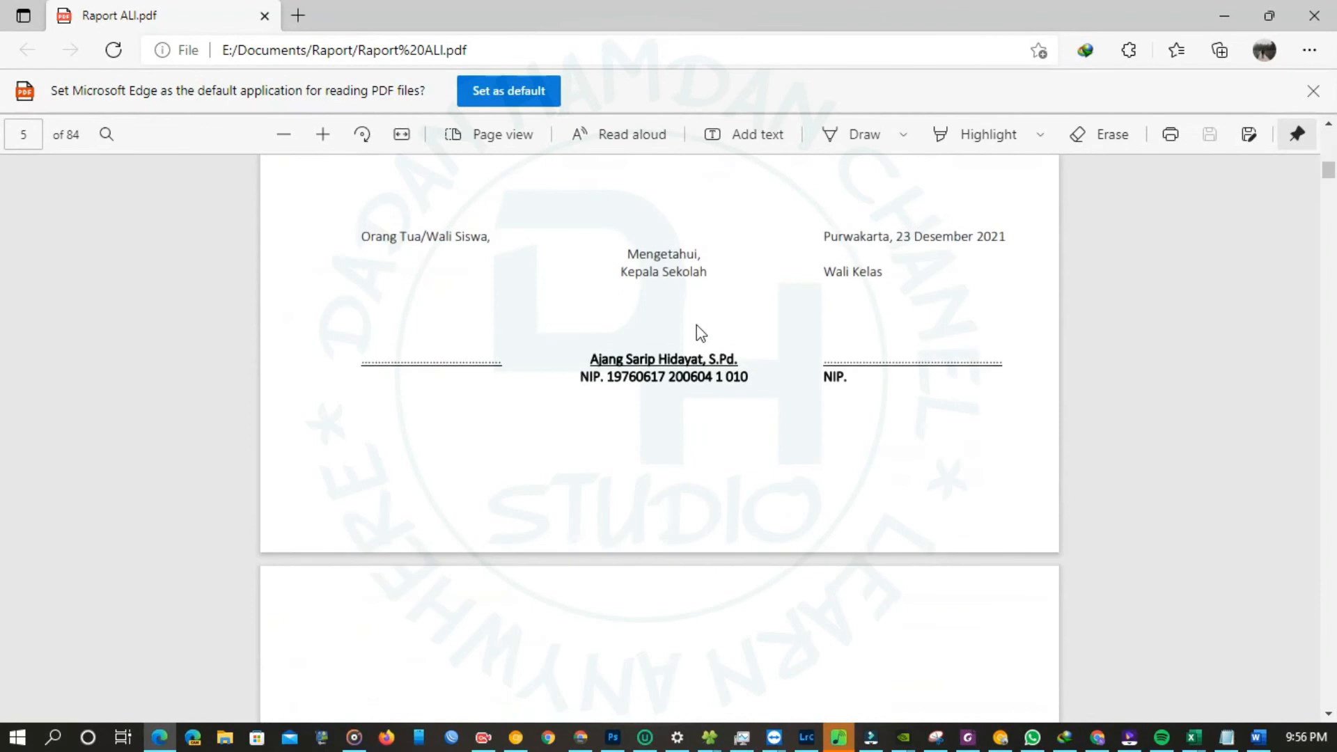
- Start printing the merged report PDF and restrict the page range to 1-3
{"action": "scroll", "coordinate": [696, 327], "scroll_direction": "up", "scroll_amount": 12}
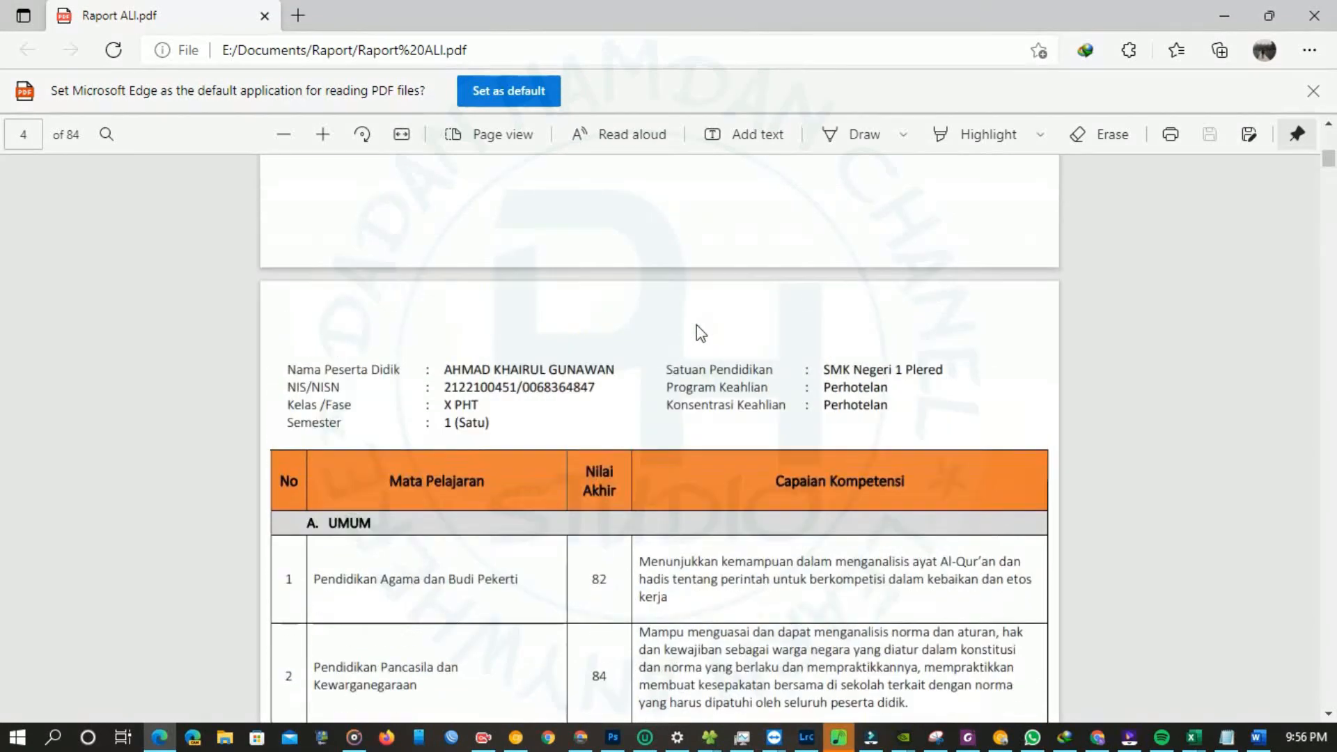
{"action": "scroll", "coordinate": [703, 362], "scroll_direction": "down", "scroll_amount": 5}
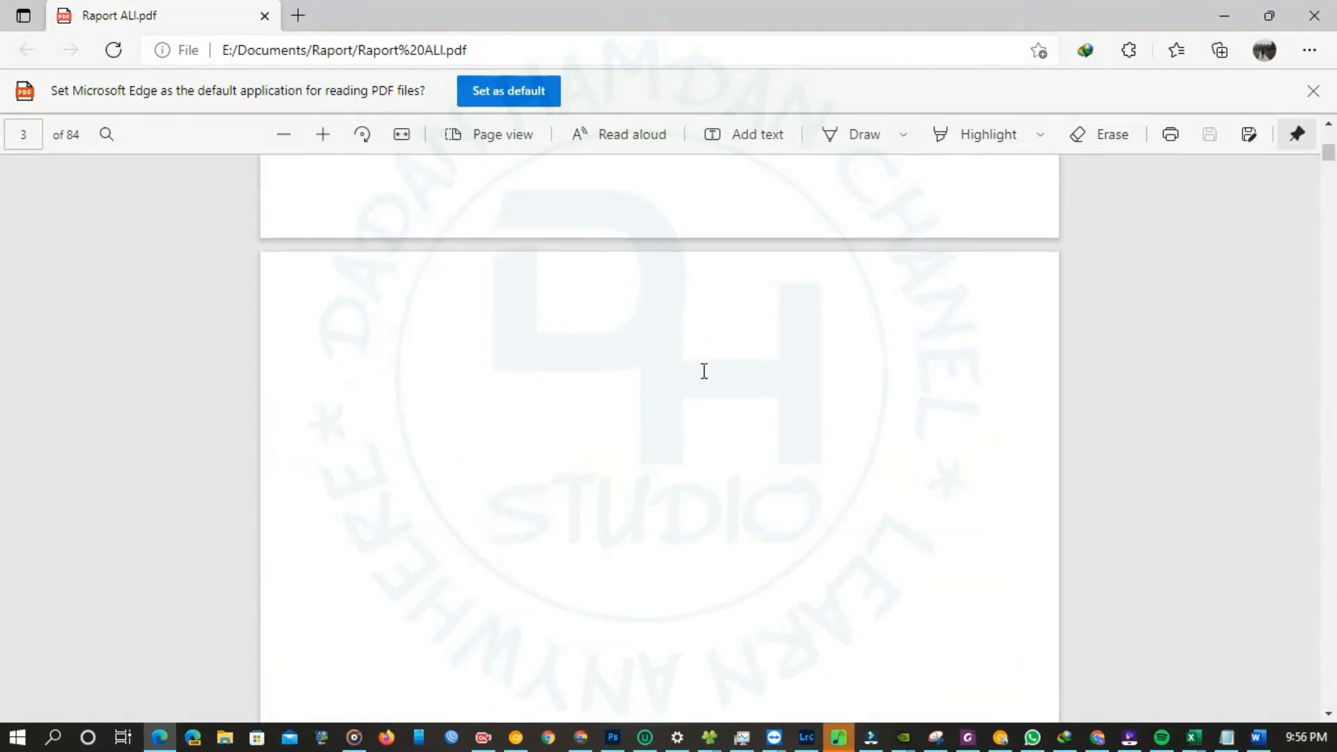
{"action": "scroll", "coordinate": [630, 310], "scroll_direction": "up", "scroll_amount": 14}
{"action": "scroll", "coordinate": [634, 308], "scroll_direction": "up", "scroll_amount": 10}
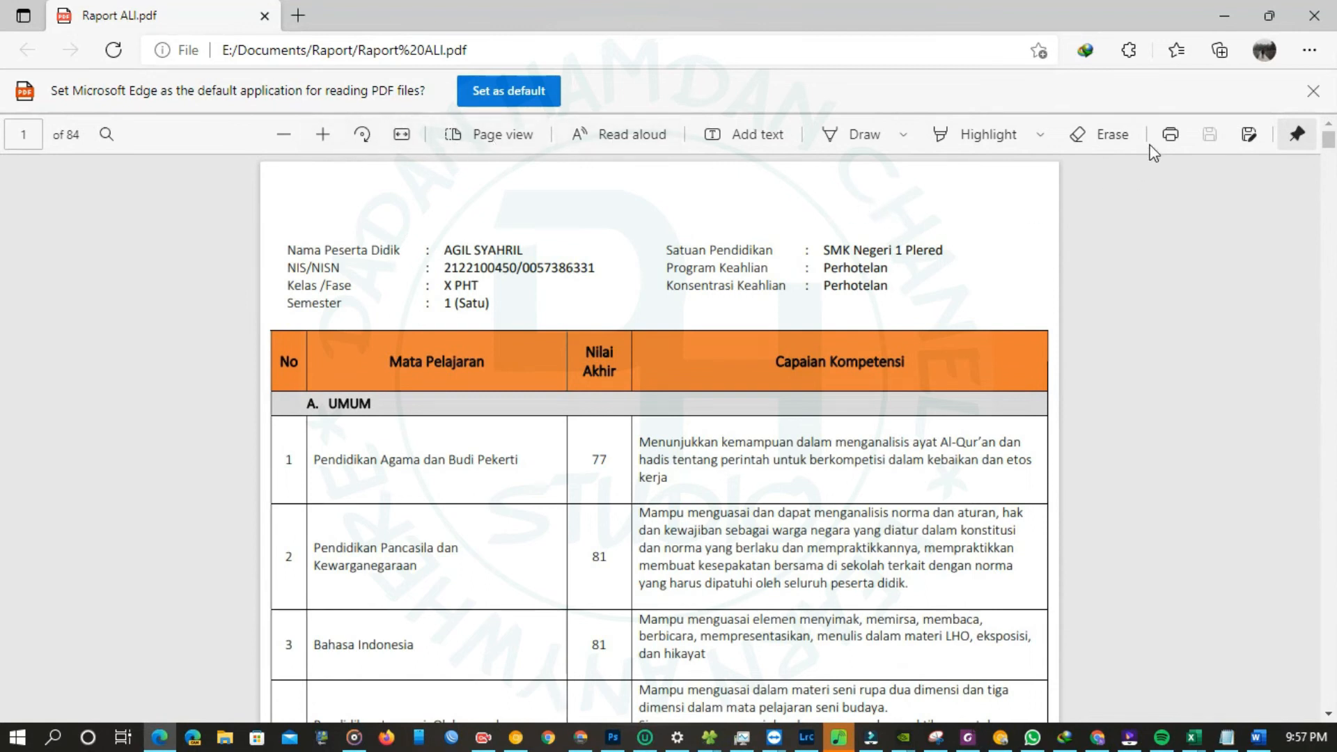
{"action": "left_click", "coordinate": [1170, 135]}
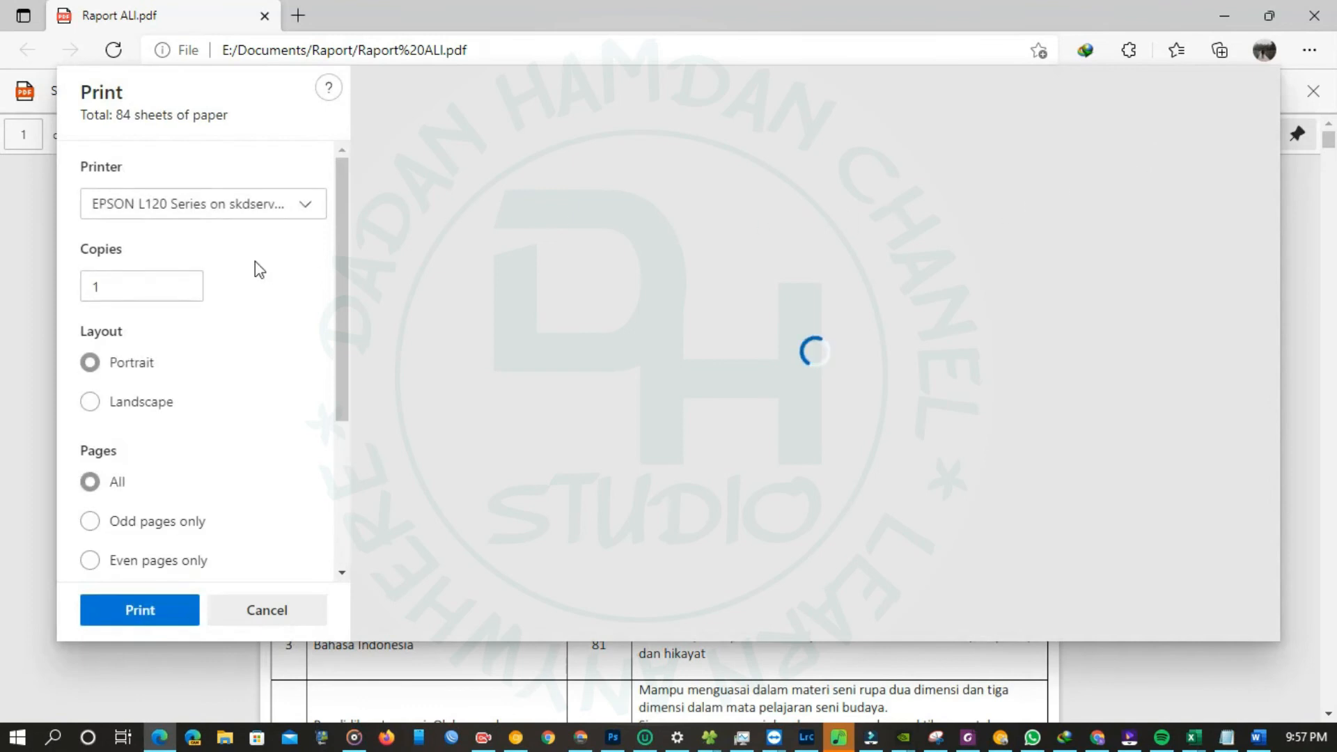
{"action": "scroll", "coordinate": [146, 414], "scroll_direction": "down", "scroll_amount": 3}
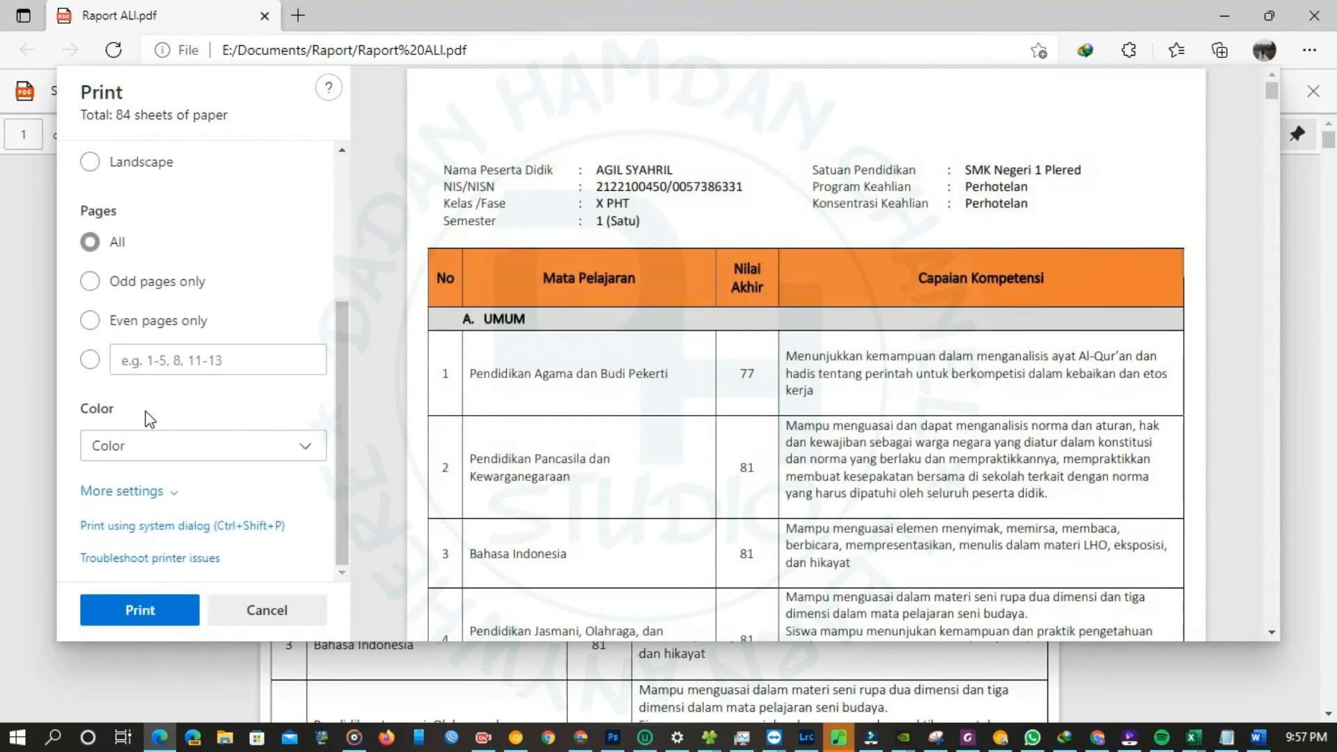
{"action": "left_click", "coordinate": [103, 365]}
{"action": "scroll", "coordinate": [697, 305], "scroll_direction": "down", "scroll_amount": 6}
{"action": "scroll", "coordinate": [697, 305], "scroll_direction": "down", "scroll_amount": 10}
{"action": "scroll", "coordinate": [697, 305], "scroll_direction": "up", "scroll_amount": 5}
{"action": "type", "text": "1-3"}
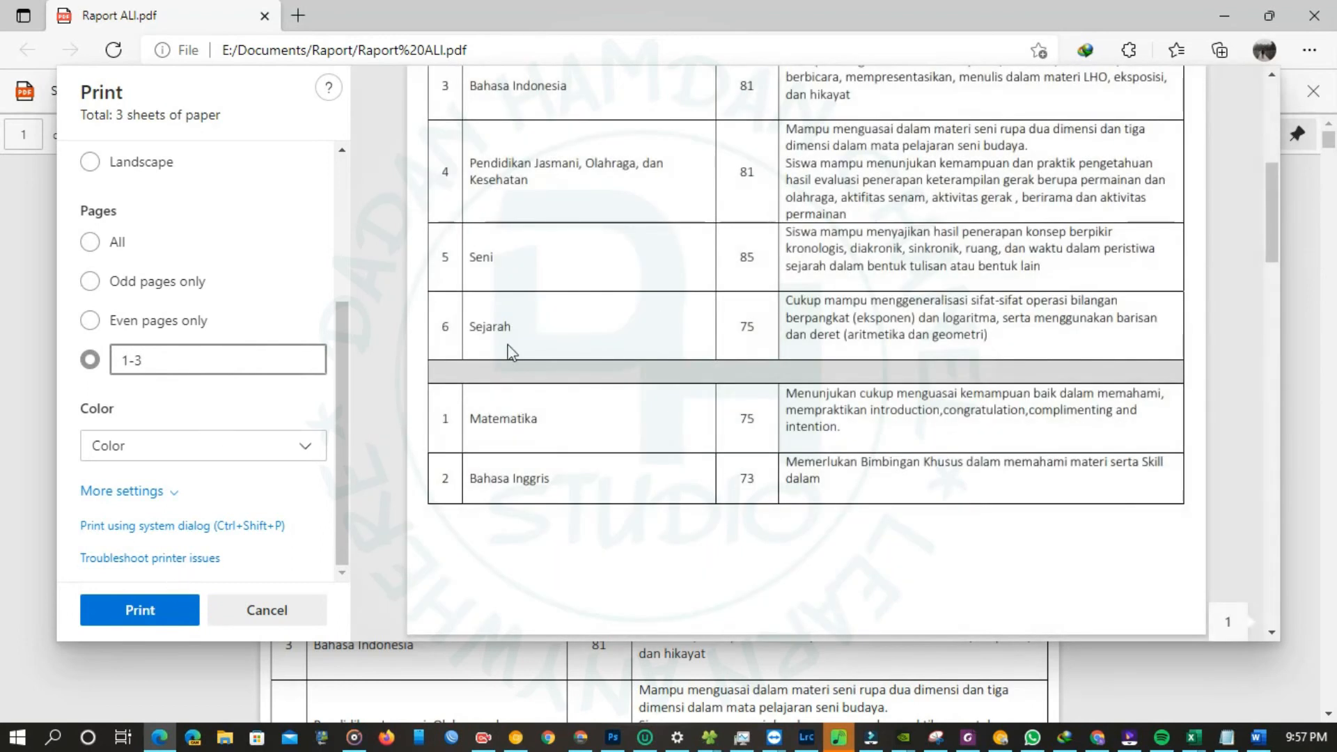
- Check the preview, change the page range to 1-2, and send the job to the EPSON L120 Series on skdserver printer
{"action": "scroll", "coordinate": [669, 319], "scroll_direction": "down", "scroll_amount": 15}
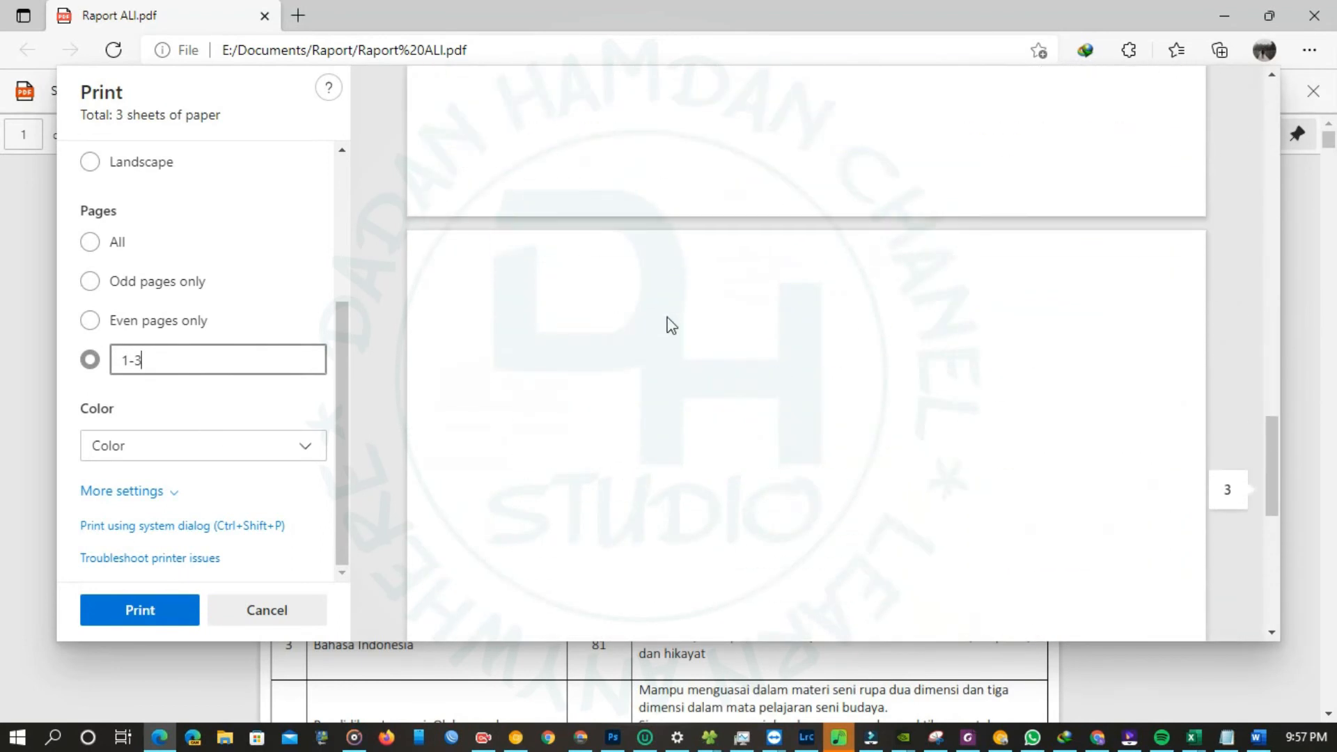
{"action": "scroll", "coordinate": [670, 325], "scroll_direction": "up", "scroll_amount": 3}
{"action": "scroll", "coordinate": [671, 325], "scroll_direction": "down", "scroll_amount": 5}
{"action": "scroll", "coordinate": [670, 325], "scroll_direction": "up", "scroll_amount": 15}
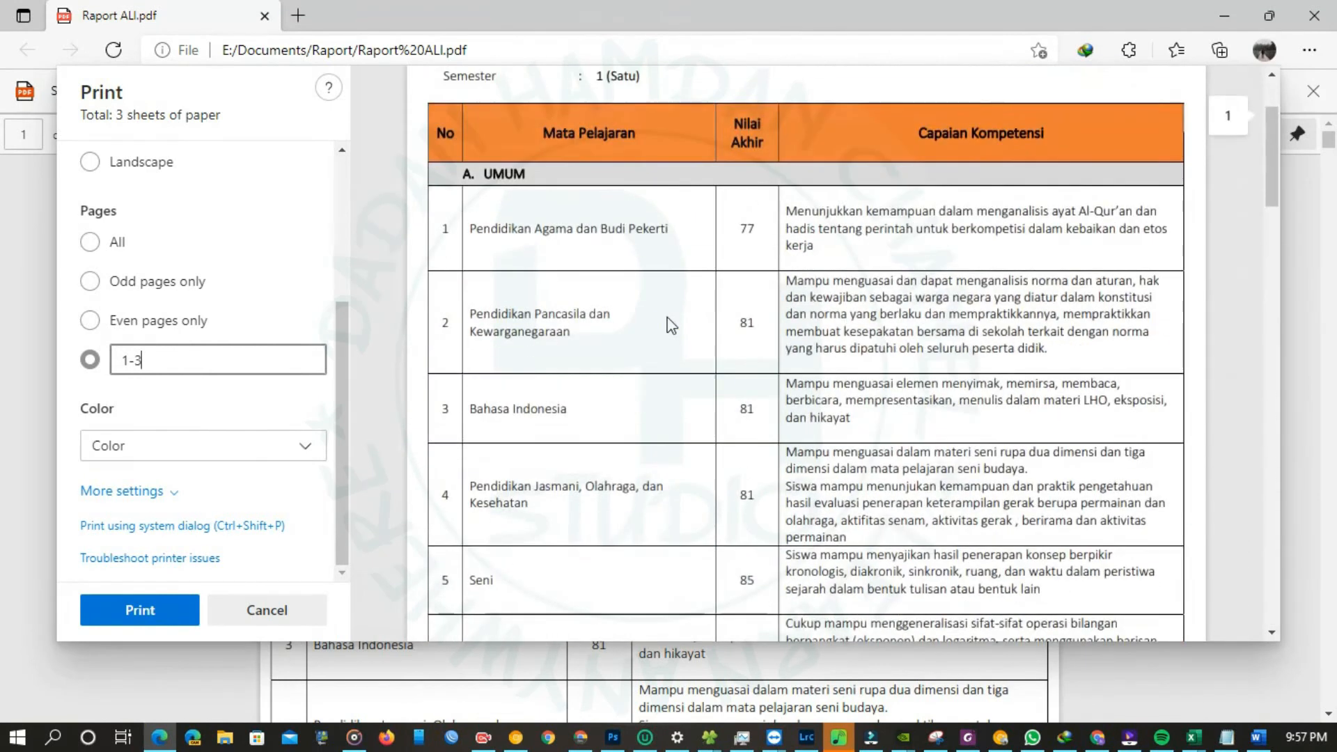
{"action": "key", "text": "BackSpace"}
{"action": "type", "text": "2"}
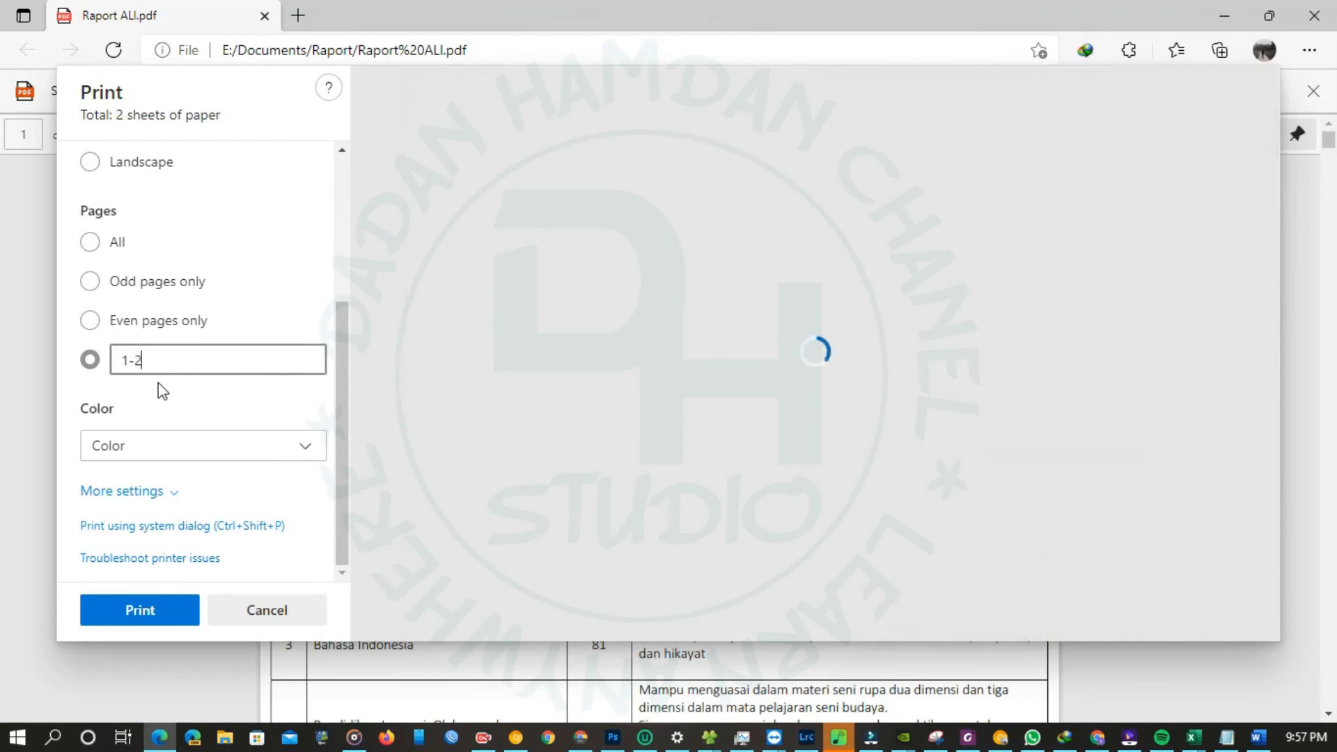
{"action": "scroll", "coordinate": [724, 304], "scroll_direction": "down", "scroll_amount": 5}
{"action": "scroll", "coordinate": [724, 305], "scroll_direction": "down", "scroll_amount": 5}
{"action": "scroll", "coordinate": [704, 319], "scroll_direction": "up", "scroll_amount": 5}
{"action": "left_click", "coordinate": [156, 610]}
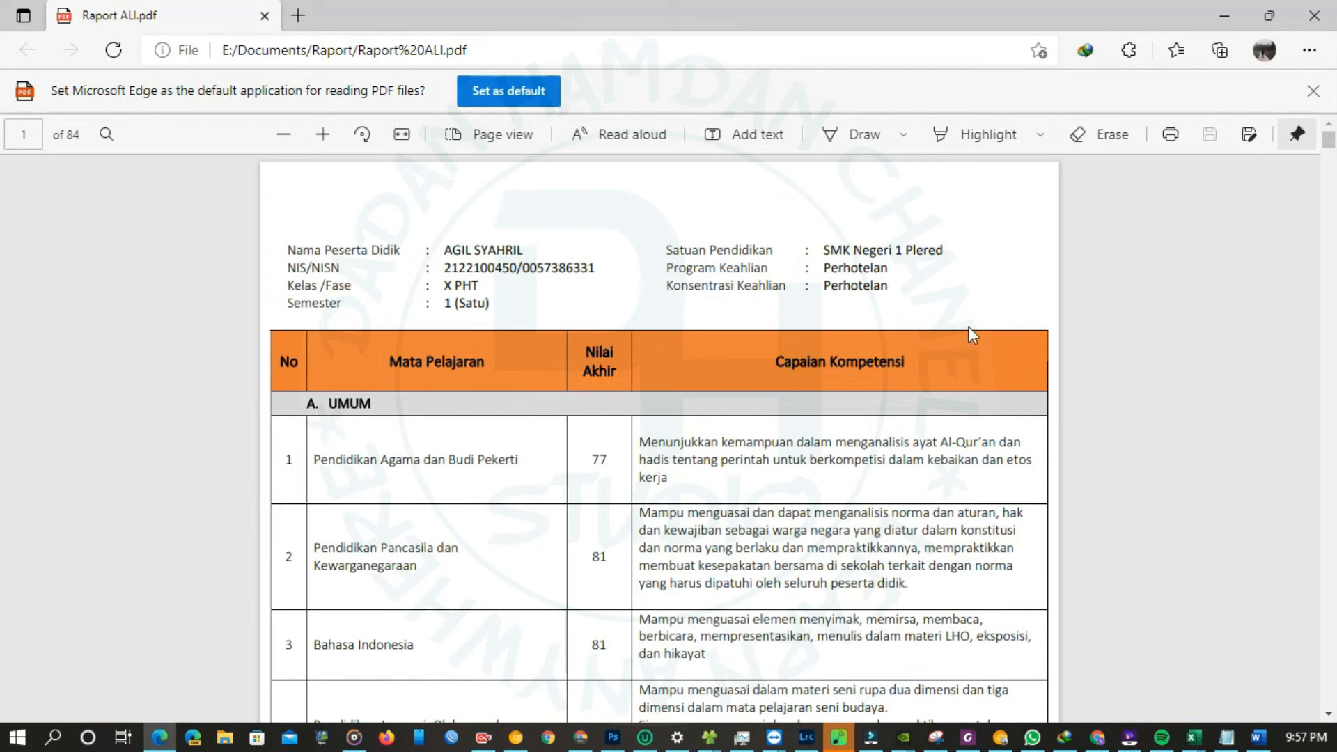
{"action": "left_click", "coordinate": [1171, 135]}
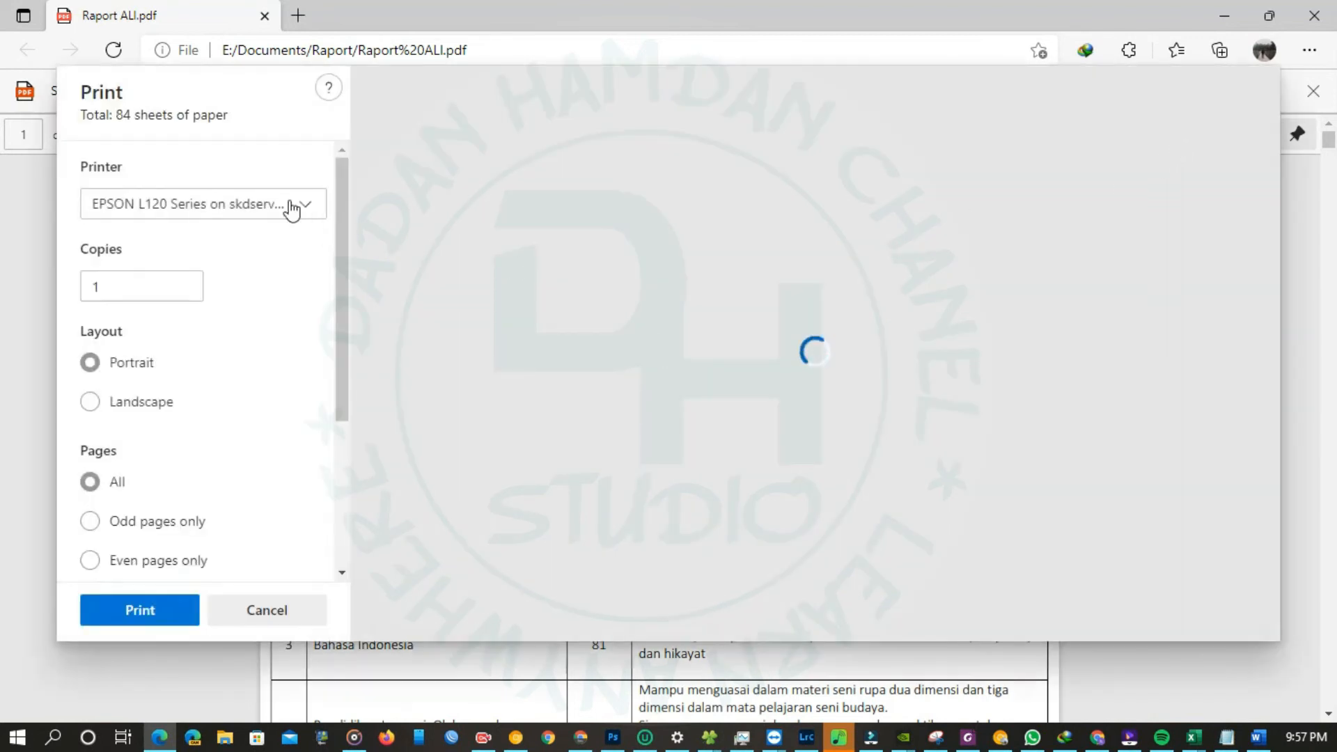
{"action": "left_click", "coordinate": [292, 208]}
{"action": "scroll", "coordinate": [206, 306], "scroll_direction": "up", "scroll_amount": 3}
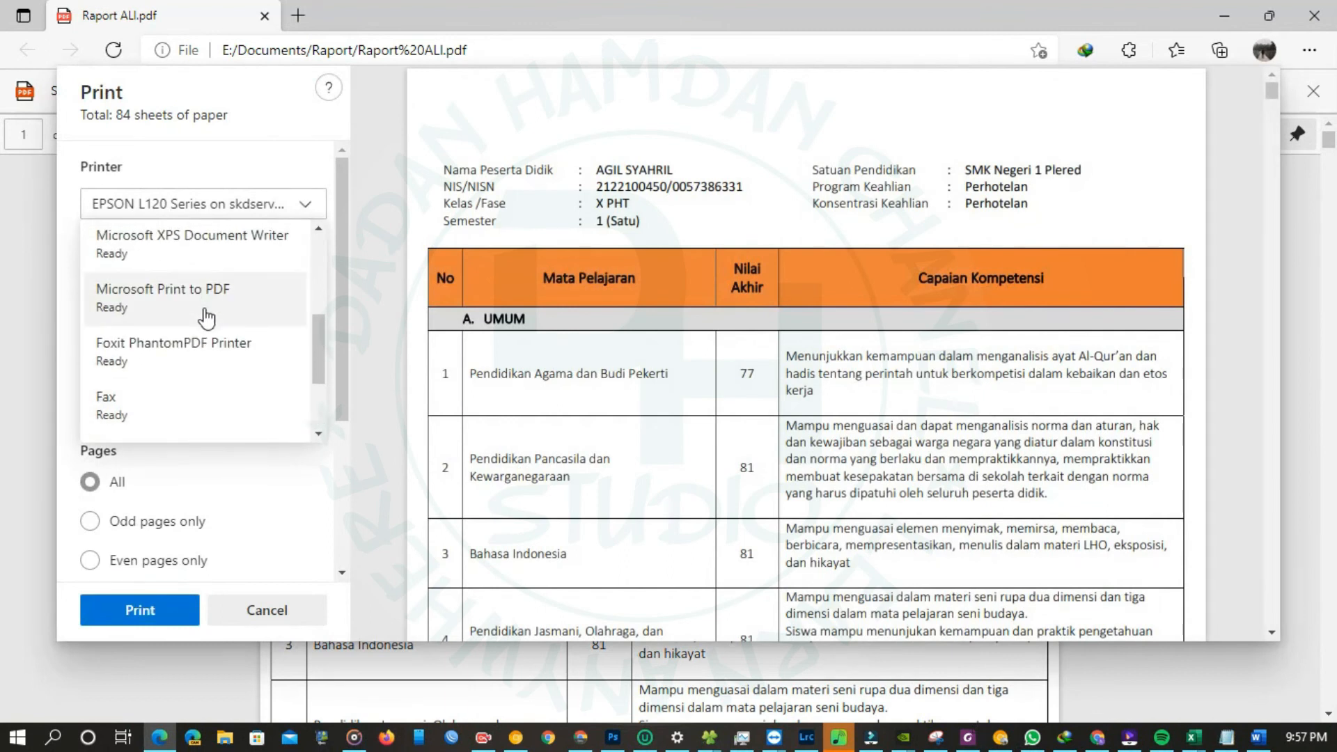
{"action": "left_click", "coordinate": [1286, 220]}
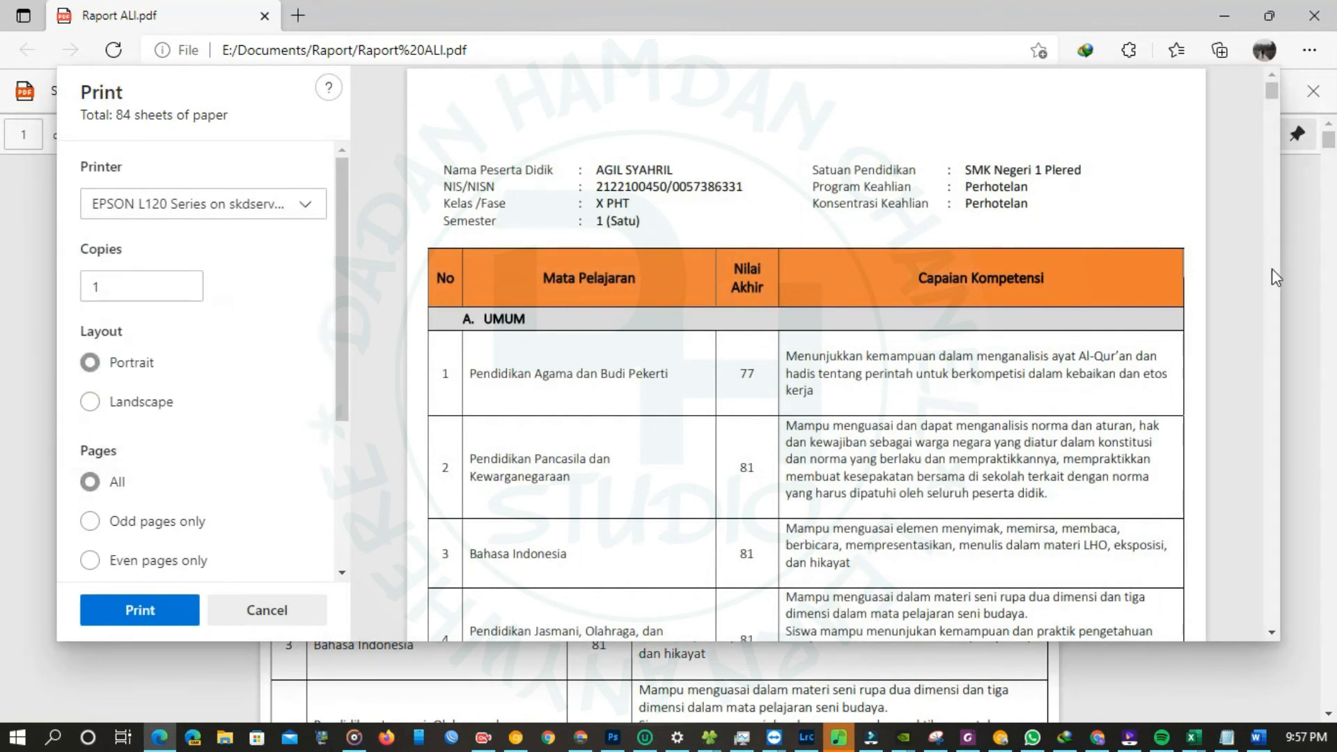
{"action": "left_click", "coordinate": [266, 610]}
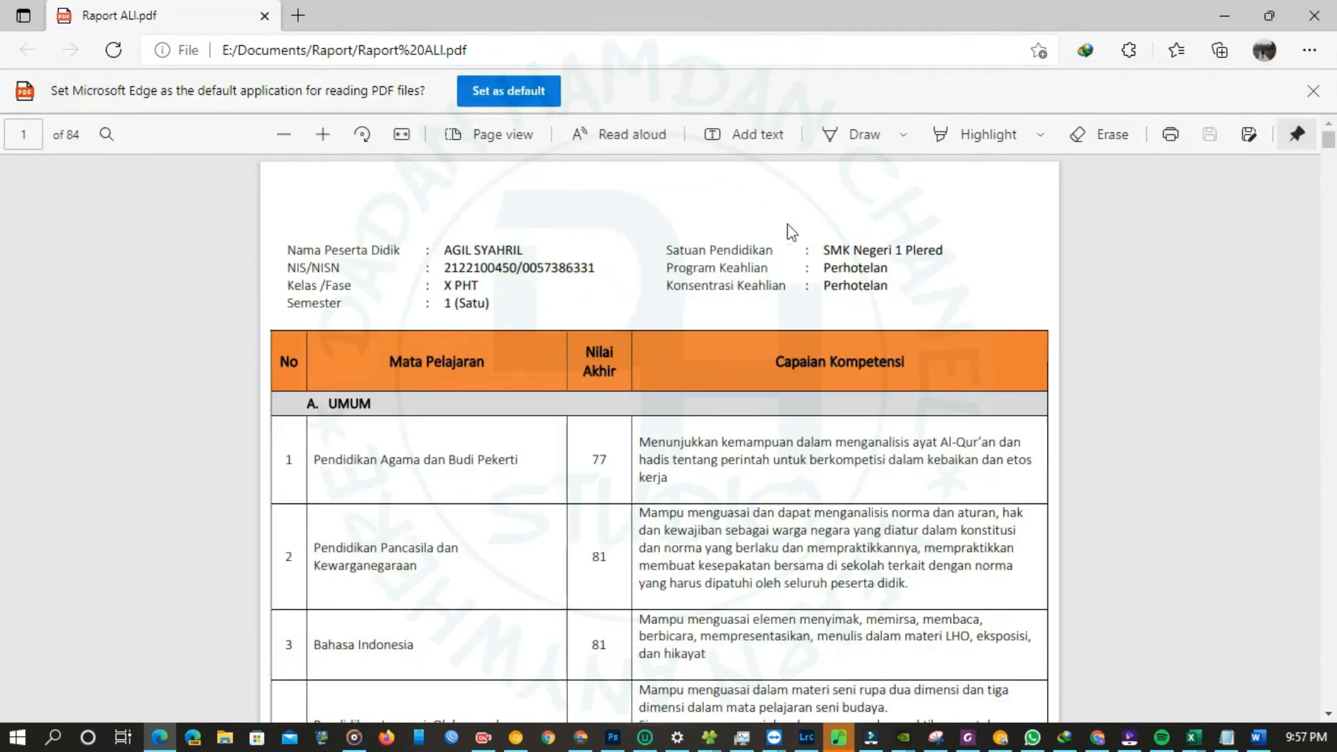
- Start a new print of the report PDF with Microsoft Print to PDF as the printer
{"action": "left_click", "coordinate": [1171, 136]}
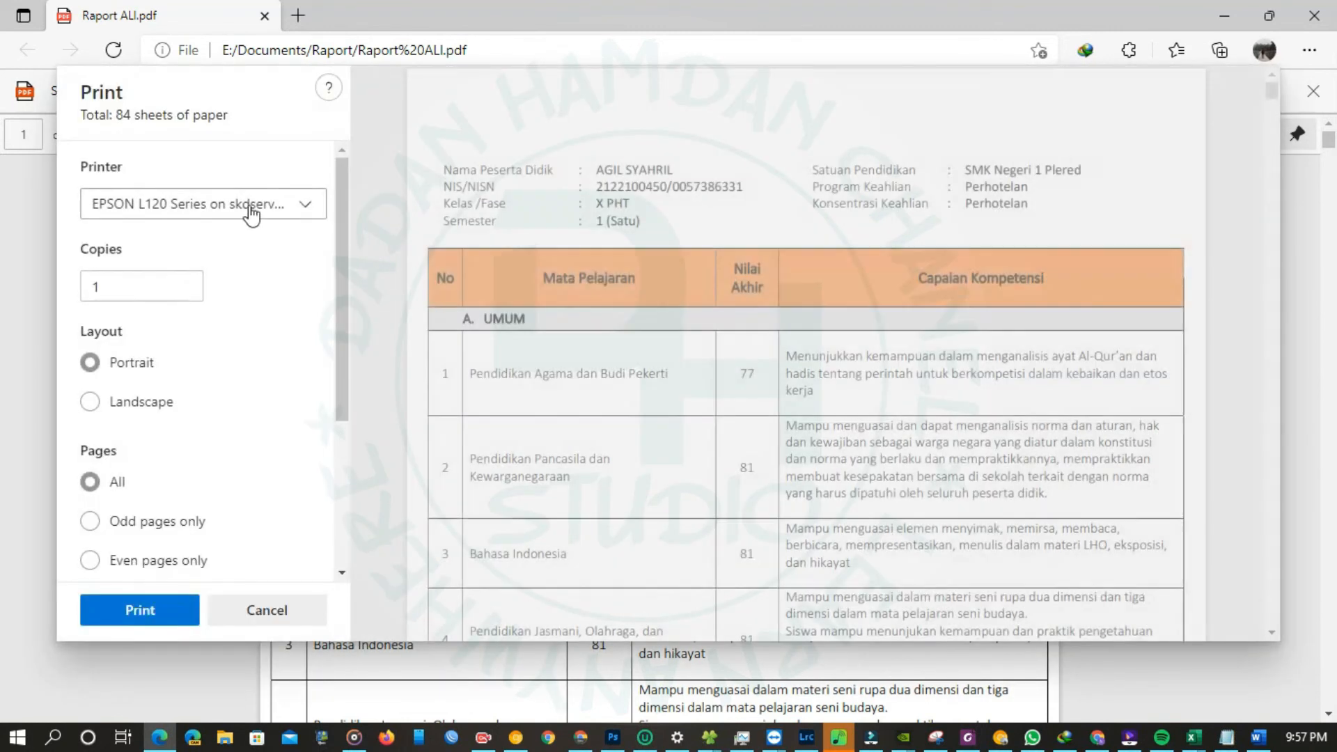
{"action": "left_click", "coordinate": [252, 209]}
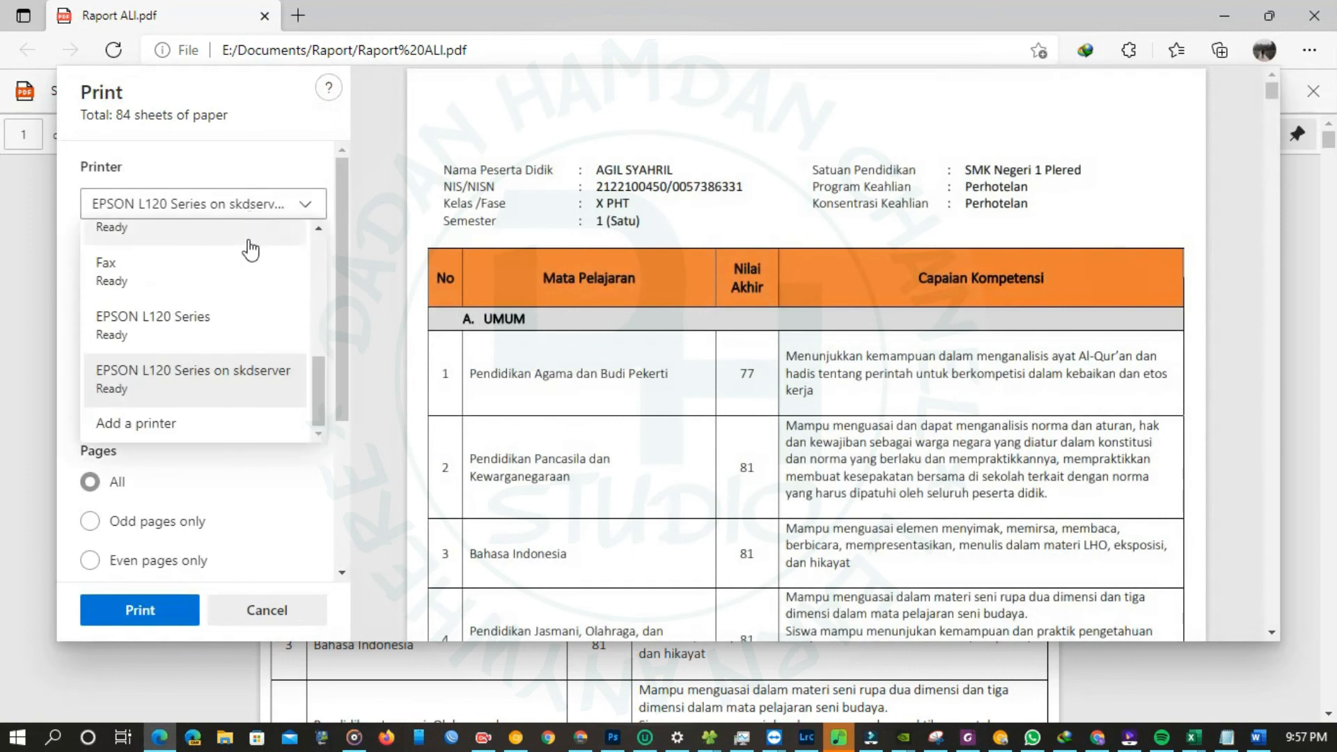
{"action": "scroll", "coordinate": [212, 285], "scroll_direction": "up", "scroll_amount": 1}
{"action": "scroll", "coordinate": [213, 284], "scroll_direction": "down", "scroll_amount": 1}
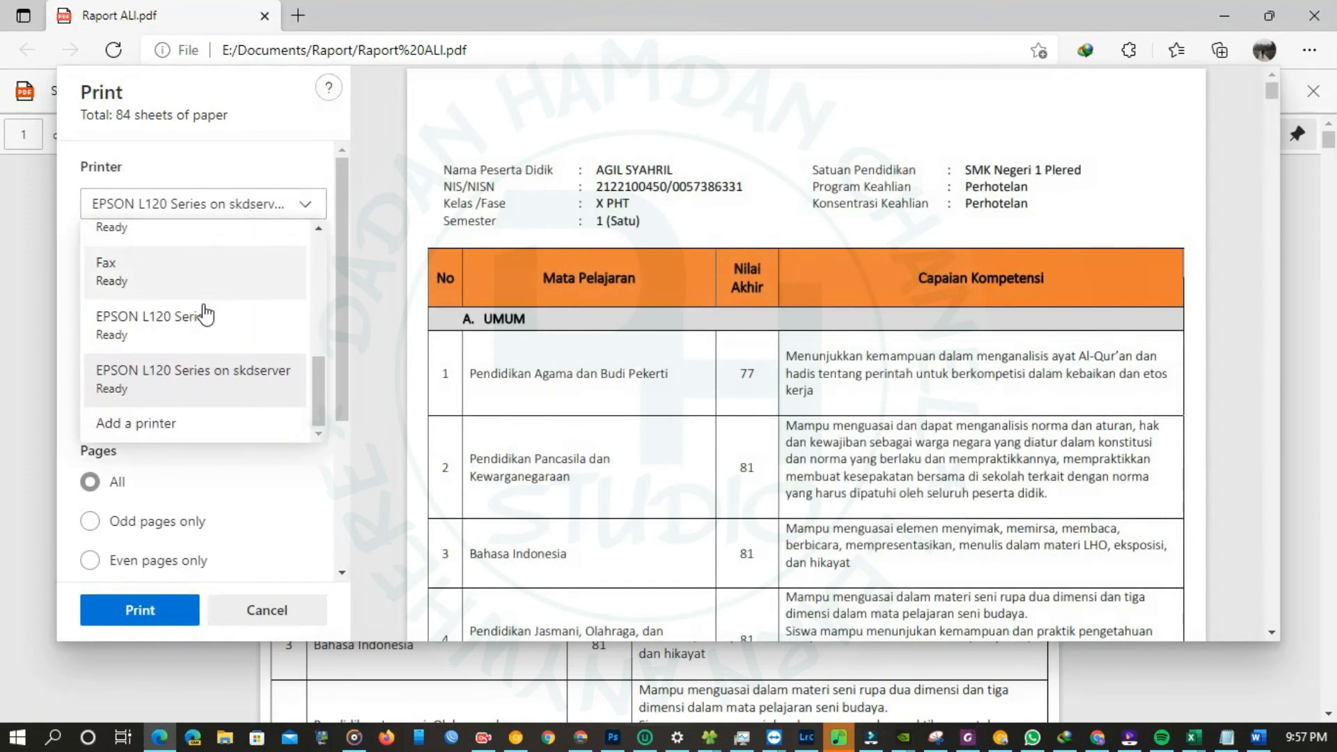
{"action": "scroll", "coordinate": [186, 334], "scroll_direction": "up", "scroll_amount": 3}
{"action": "scroll", "coordinate": [179, 376], "scroll_direction": "up", "scroll_amount": 1}
{"action": "scroll", "coordinate": [174, 359], "scroll_direction": "down", "scroll_amount": 2}
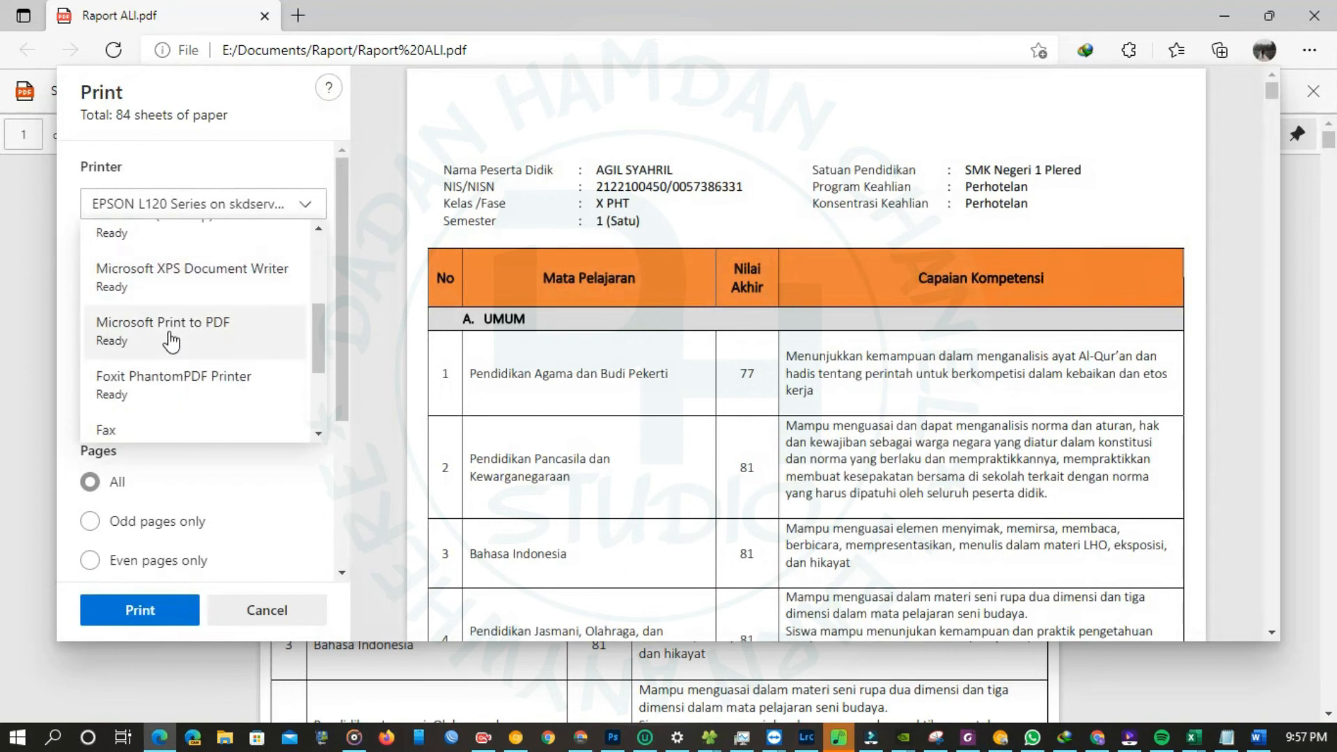
{"action": "left_click", "coordinate": [170, 342]}
- Limit the PDF print job to pages 1-2 and check those pages in the preview
{"action": "scroll", "coordinate": [132, 442], "scroll_direction": "down", "scroll_amount": 3}
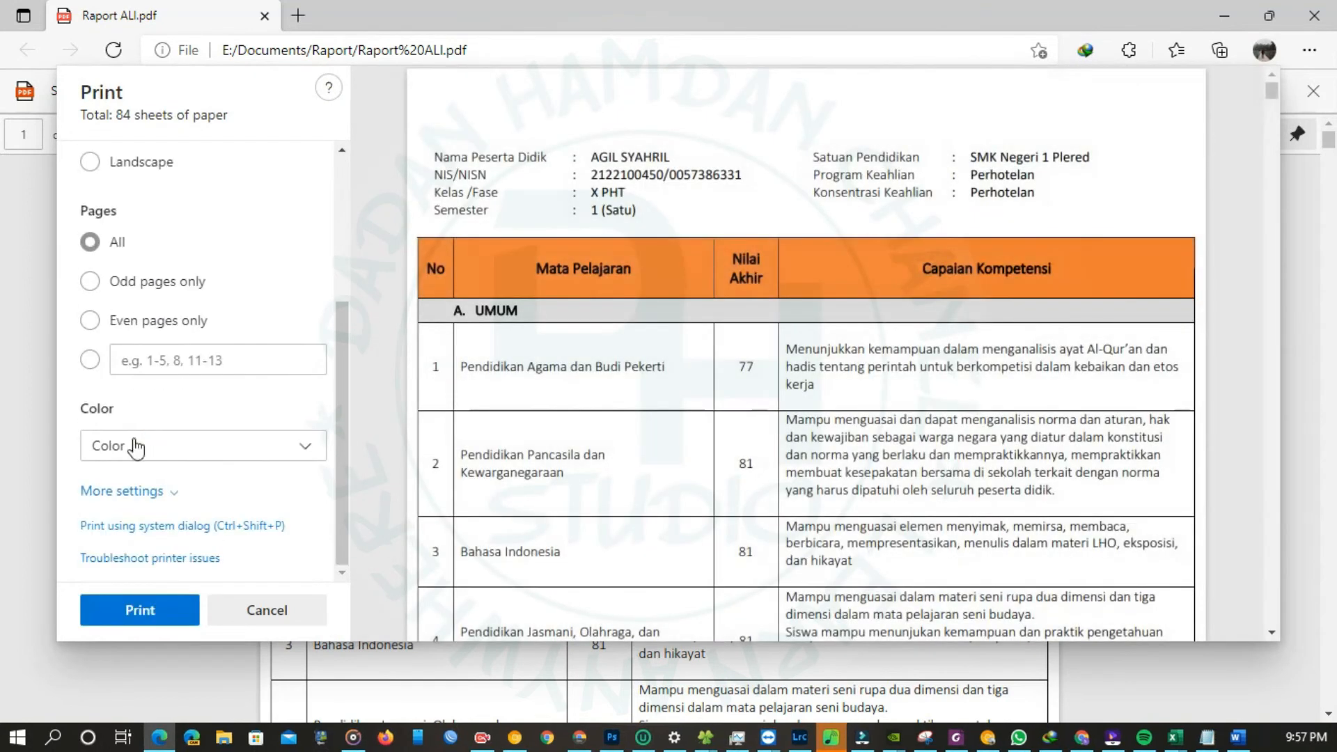
{"action": "left_click", "coordinate": [161, 358]}
{"action": "type", "text": "1-2"}
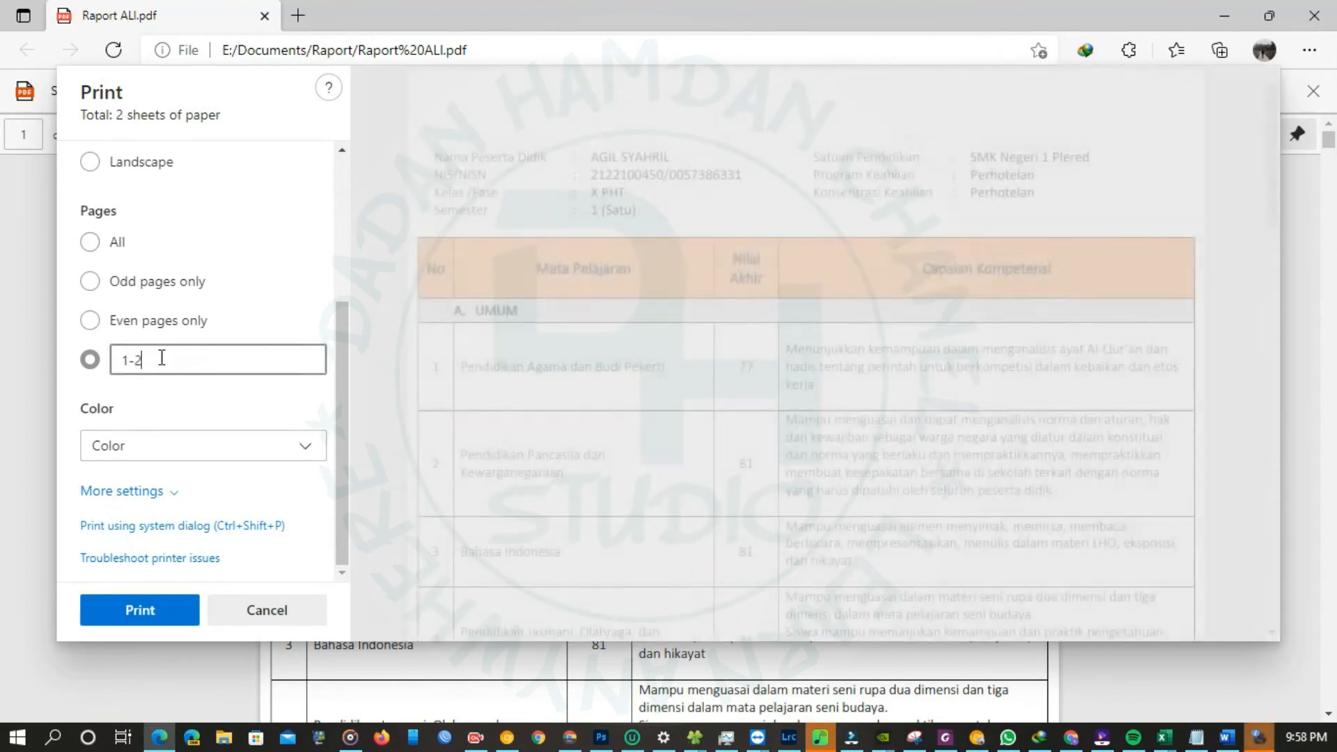
{"action": "scroll", "coordinate": [752, 371], "scroll_direction": "down", "scroll_amount": 10}
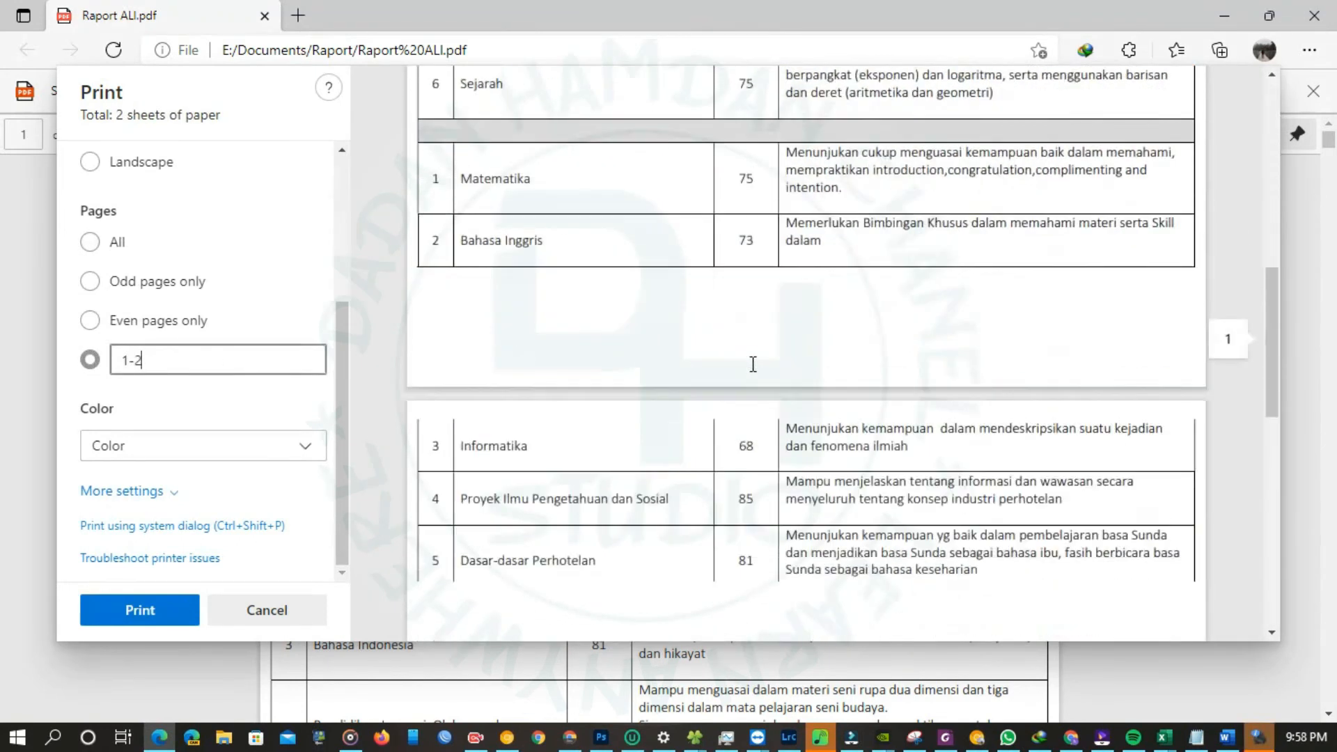
{"action": "scroll", "coordinate": [752, 372], "scroll_direction": "up", "scroll_amount": 2}
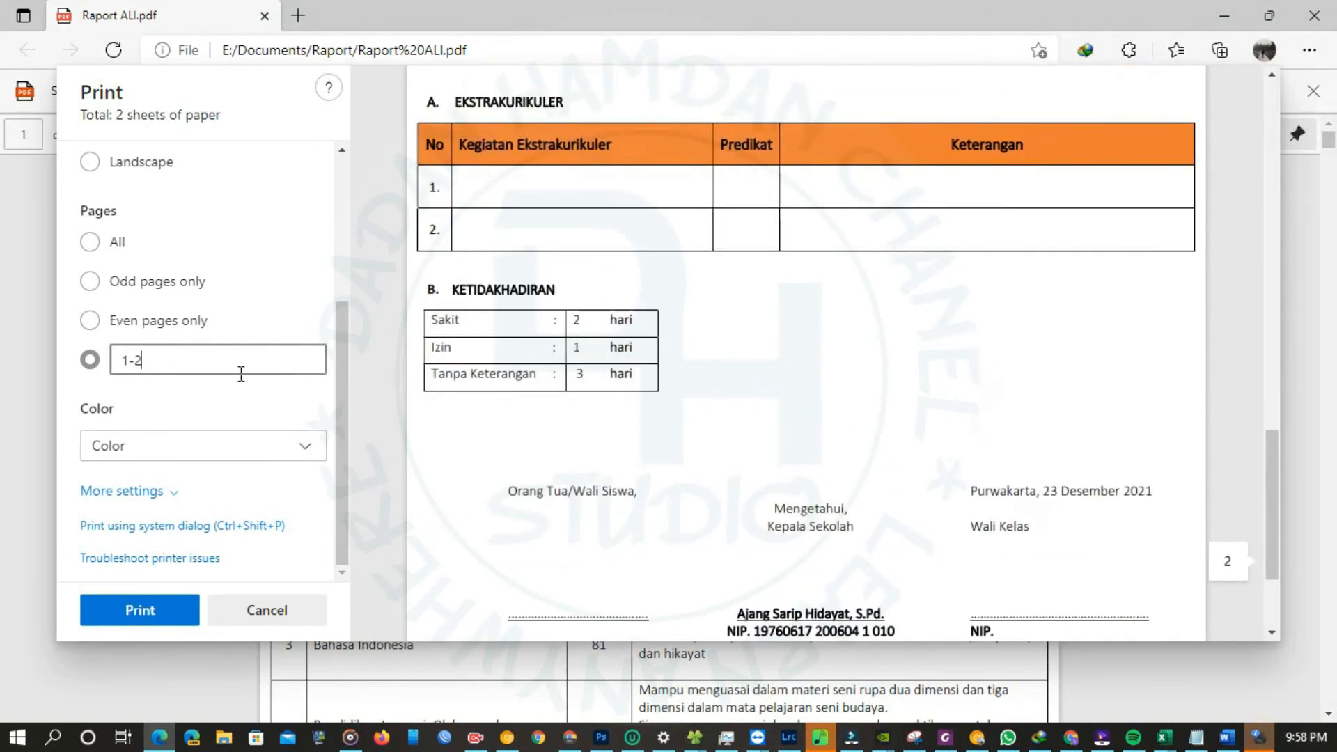
- Try the page range 1-3 and check in the preview where the first student's report ends
{"action": "key", "text": "BackSpace"}
{"action": "type", "text": "3"}
{"action": "scroll", "coordinate": [742, 241], "scroll_direction": "down", "scroll_amount": 5}
{"action": "scroll", "coordinate": [737, 232], "scroll_direction": "up", "scroll_amount": 15}
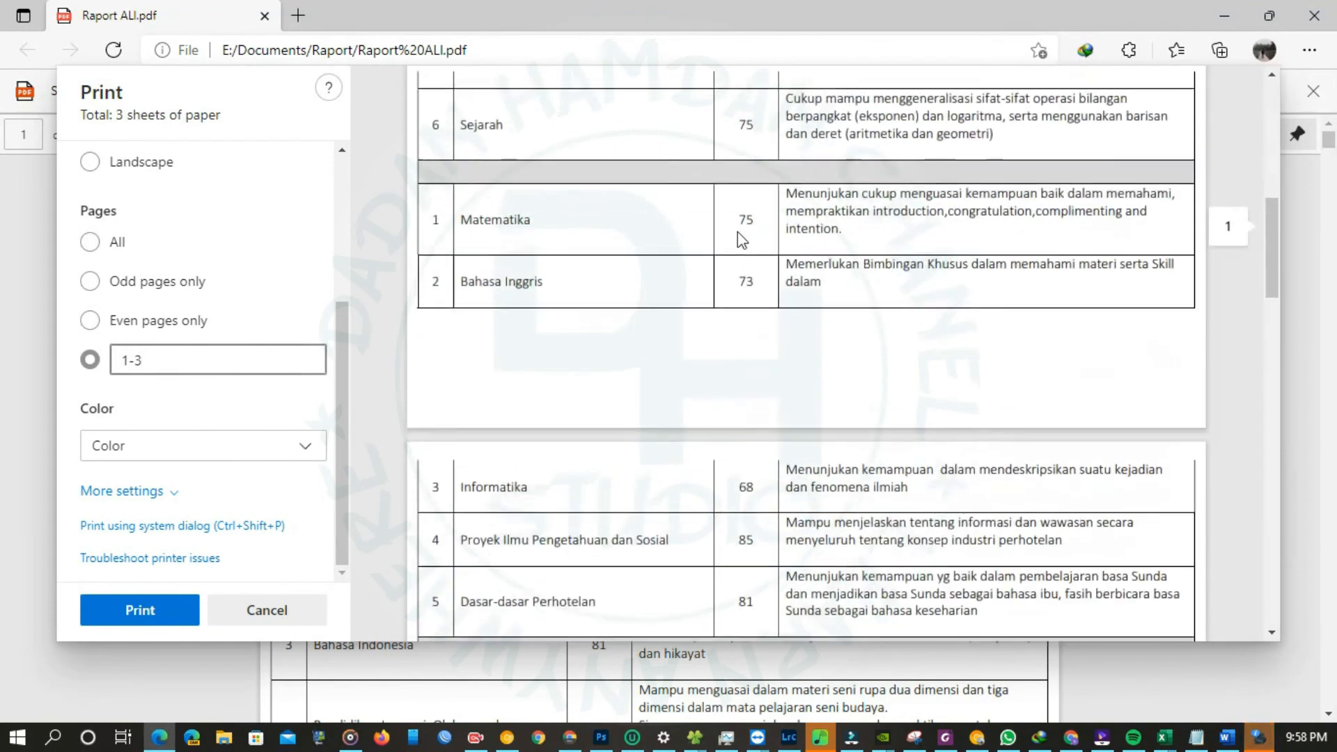
{"action": "scroll", "coordinate": [738, 231], "scroll_direction": "down", "scroll_amount": 10}
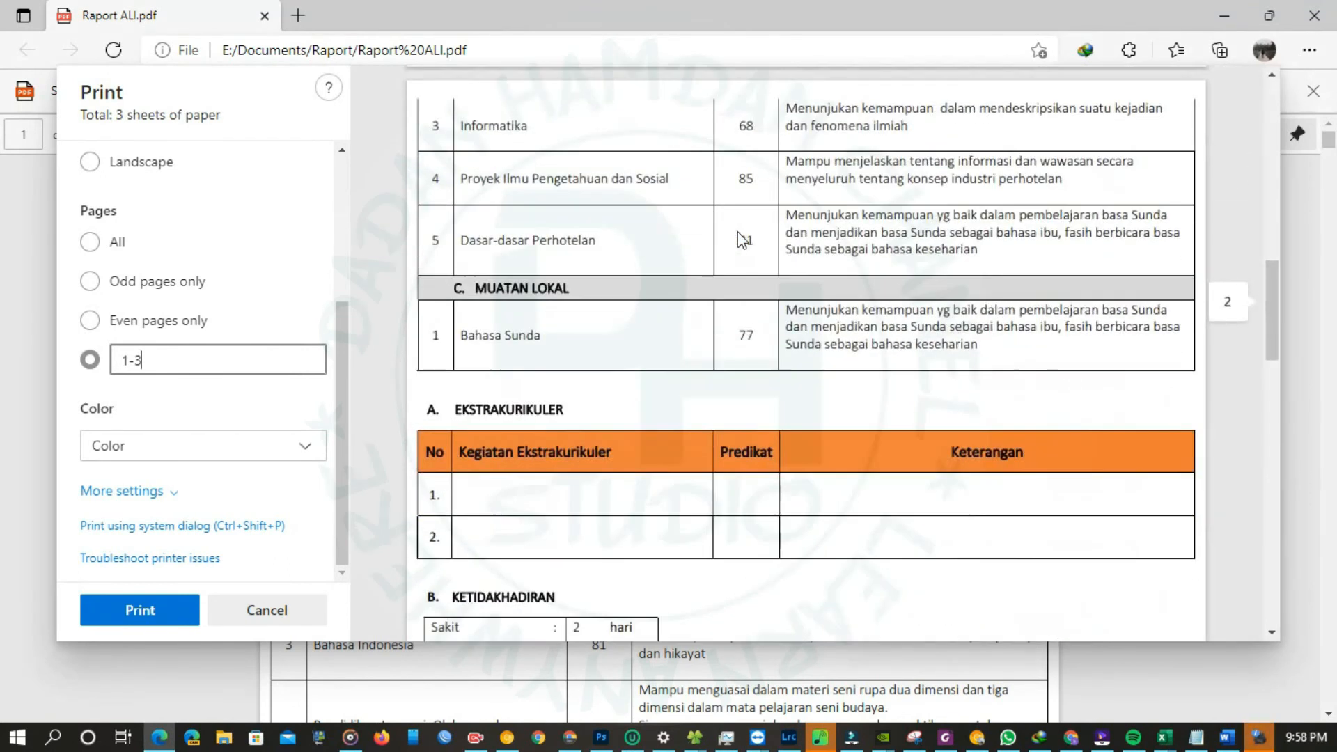
{"action": "scroll", "coordinate": [737, 232], "scroll_direction": "up", "scroll_amount": 7}
{"action": "scroll", "coordinate": [738, 232], "scroll_direction": "down", "scroll_amount": 5}
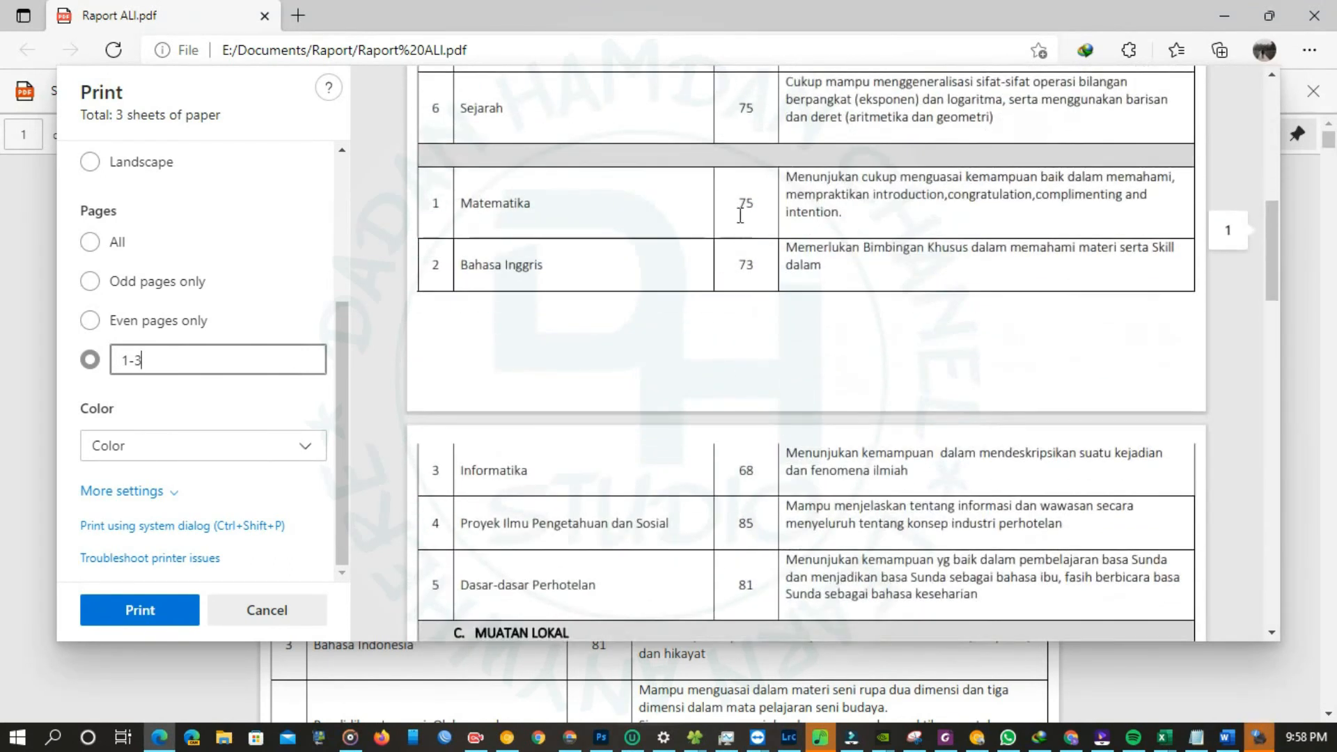
{"action": "scroll", "coordinate": [748, 192], "scroll_direction": "up", "scroll_amount": 2}
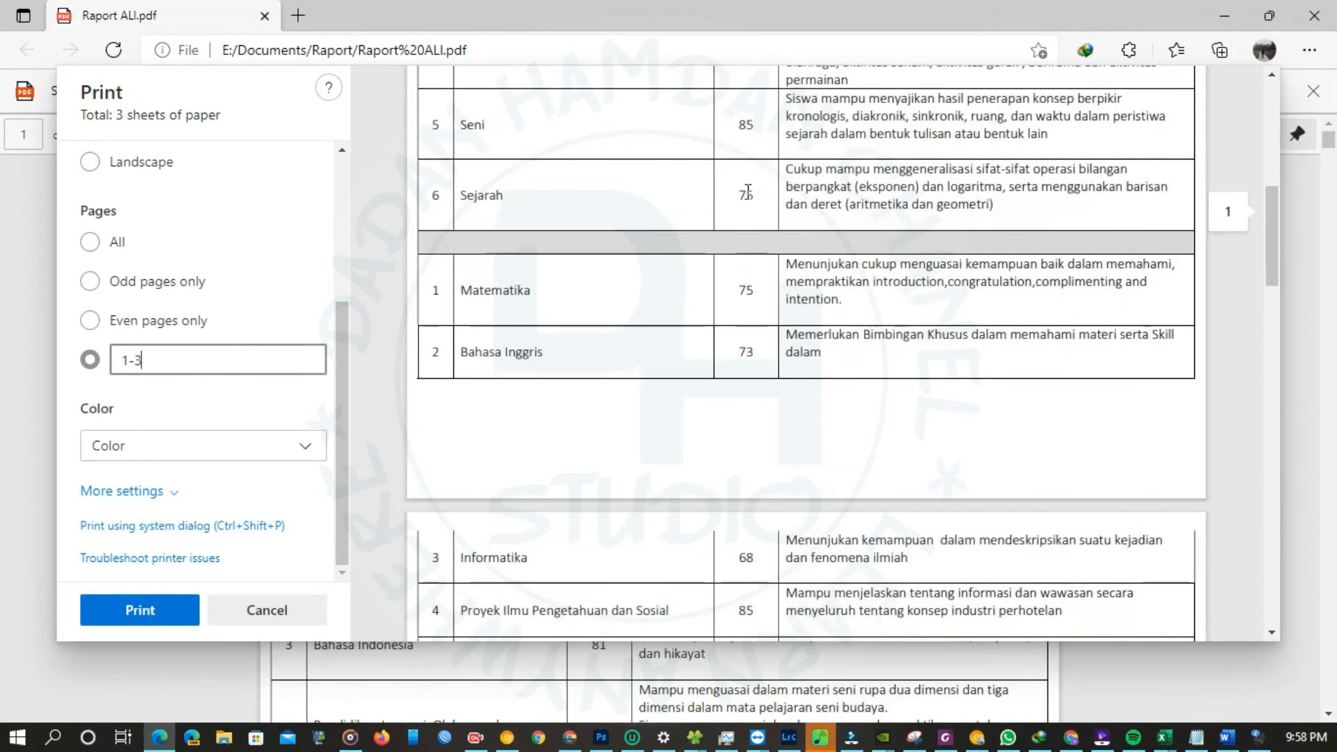
{"action": "scroll", "coordinate": [748, 192], "scroll_direction": "down", "scroll_amount": 7}
{"action": "scroll", "coordinate": [747, 192], "scroll_direction": "down", "scroll_amount": 10}
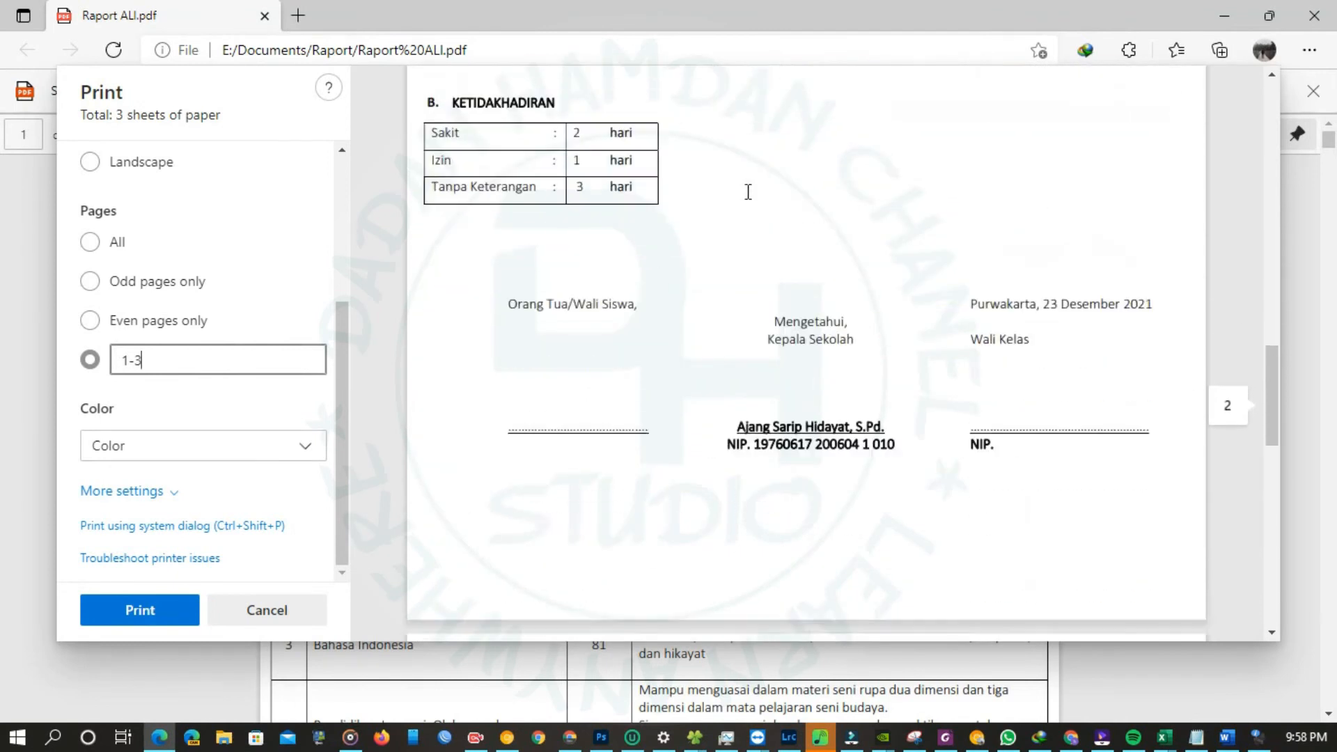
{"action": "scroll", "coordinate": [748, 192], "scroll_direction": "up", "scroll_amount": 2}
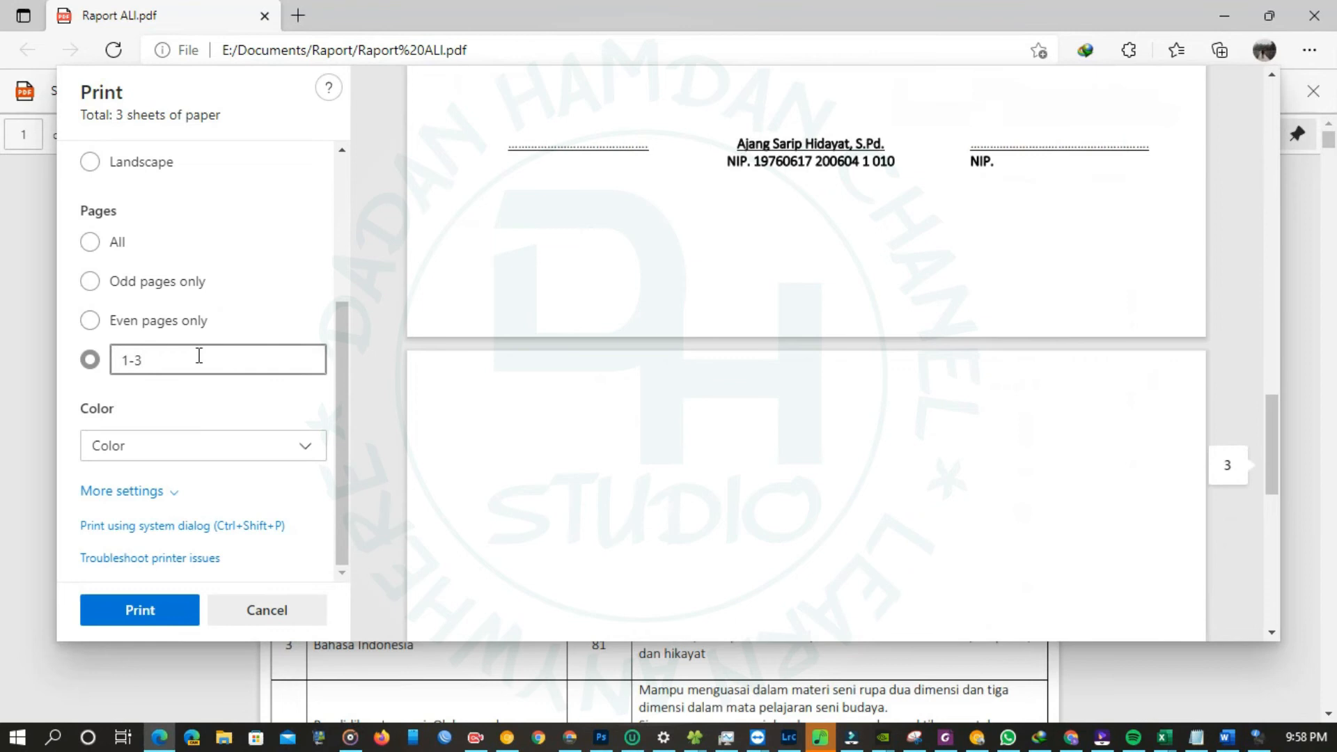
- Set the page range back to 1-2 and print the first student's report to PDF
{"action": "key", "text": "BackSpace"}
{"action": "type", "text": "2"}
{"action": "scroll", "coordinate": [747, 268], "scroll_direction": "up", "scroll_amount": 5}
{"action": "scroll", "coordinate": [747, 267], "scroll_direction": "up", "scroll_amount": 5}
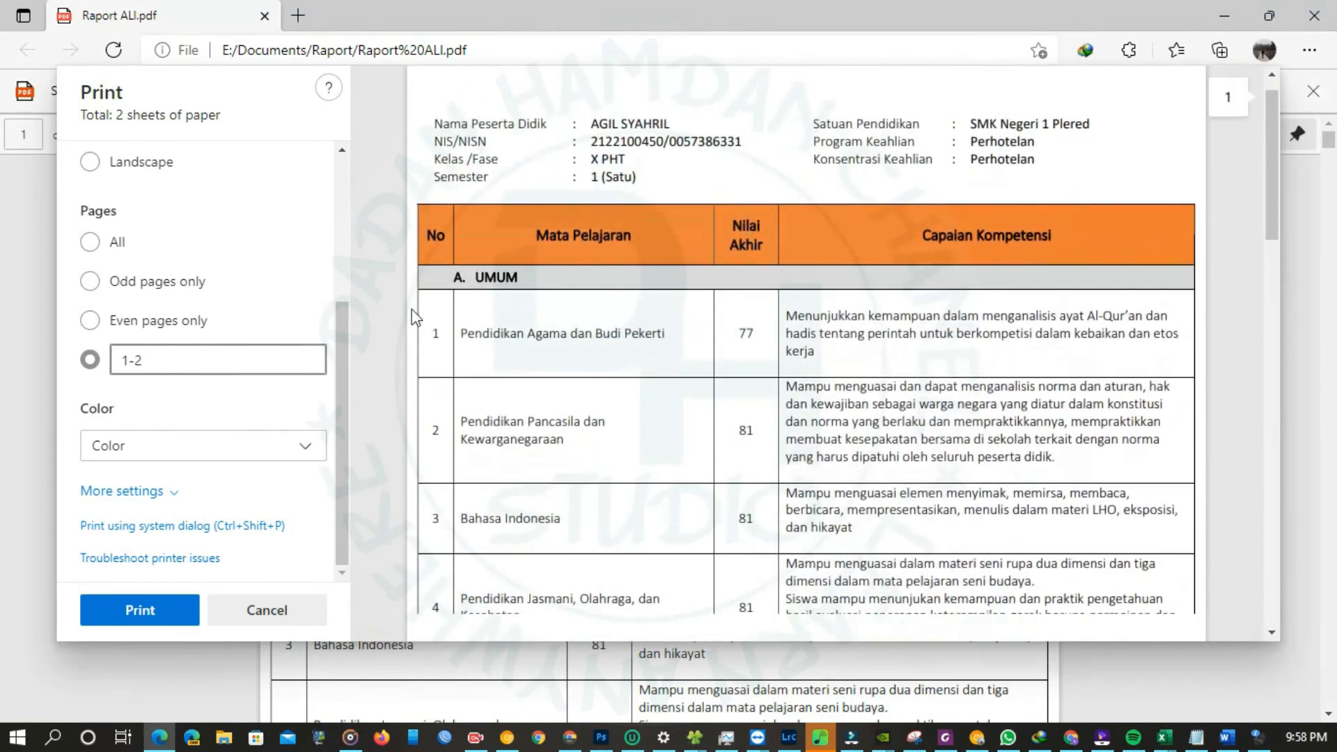
{"action": "left_click", "coordinate": [147, 615]}
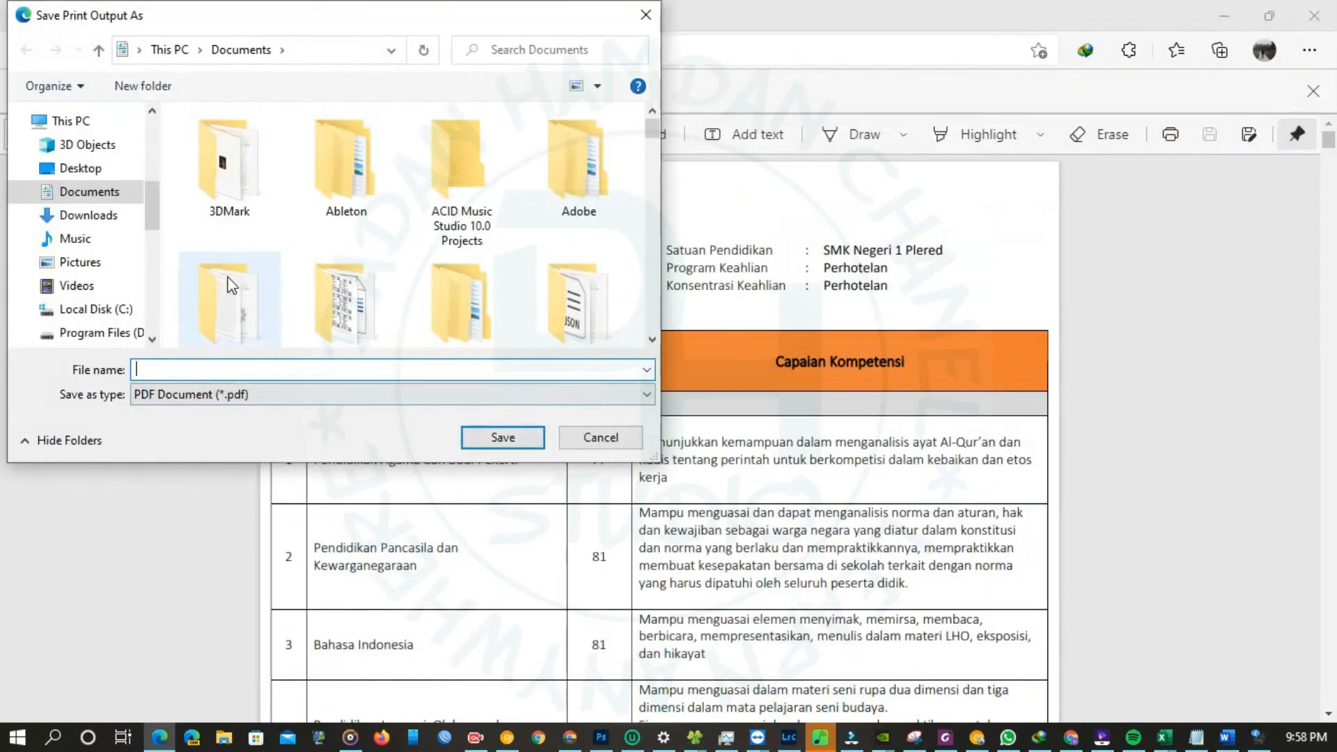
- Open the Raport folder under Documents as the save location for the print output
{"action": "scroll", "coordinate": [229, 282], "scroll_direction": "down", "scroll_amount": 10}
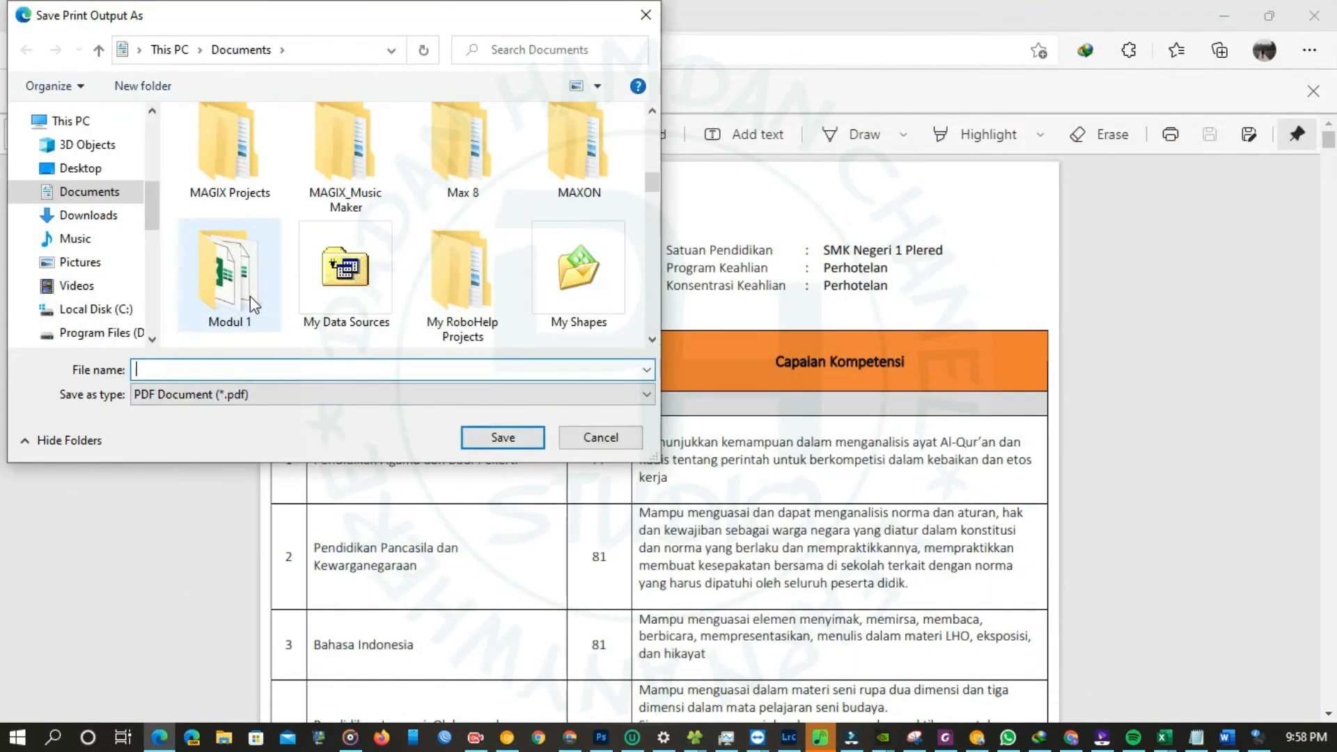
{"action": "scroll", "coordinate": [238, 278], "scroll_direction": "down", "scroll_amount": 3}
{"action": "scroll", "coordinate": [238, 251], "scroll_direction": "down", "scroll_amount": 3}
{"action": "scroll", "coordinate": [238, 229], "scroll_direction": "up", "scroll_amount": 3}
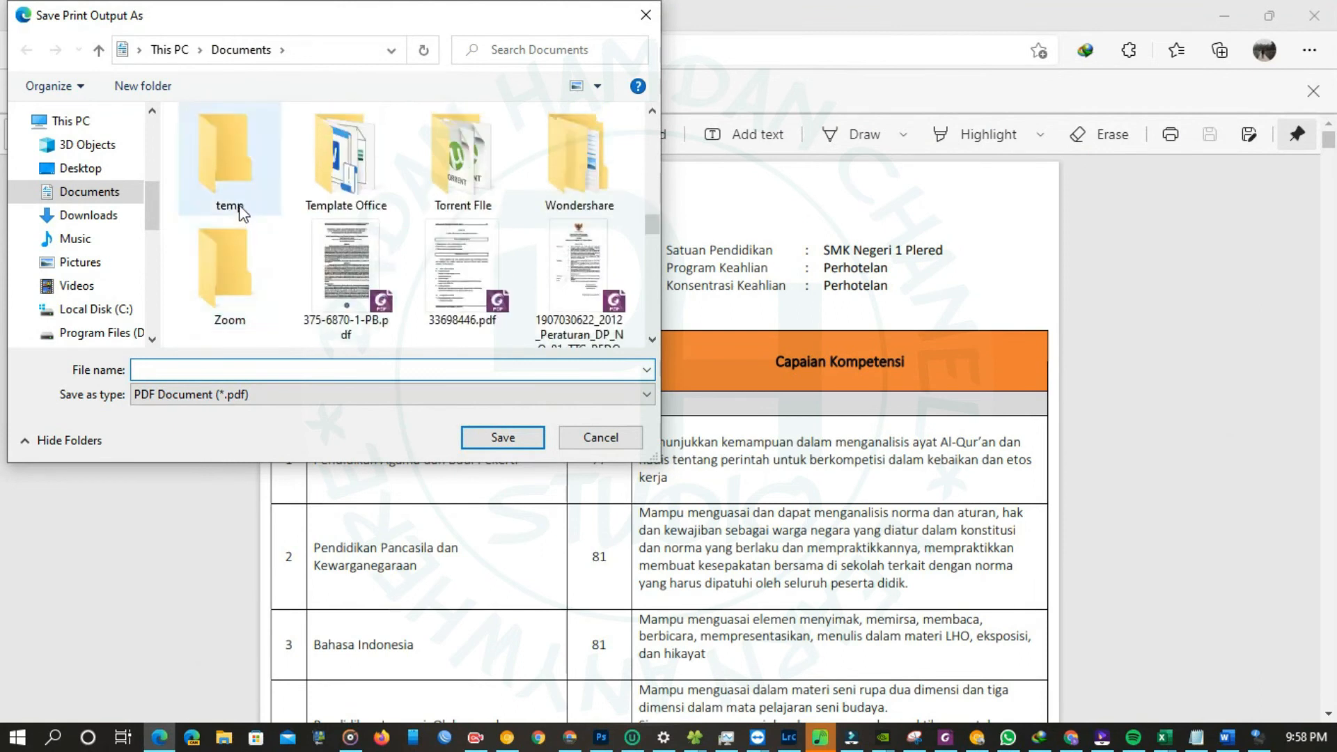
{"action": "double_click", "coordinate": [236, 209]}
- Create a folder named Raport X PHT inside the Raport folder and open it as the save location
{"action": "left_click", "coordinate": [162, 99]}
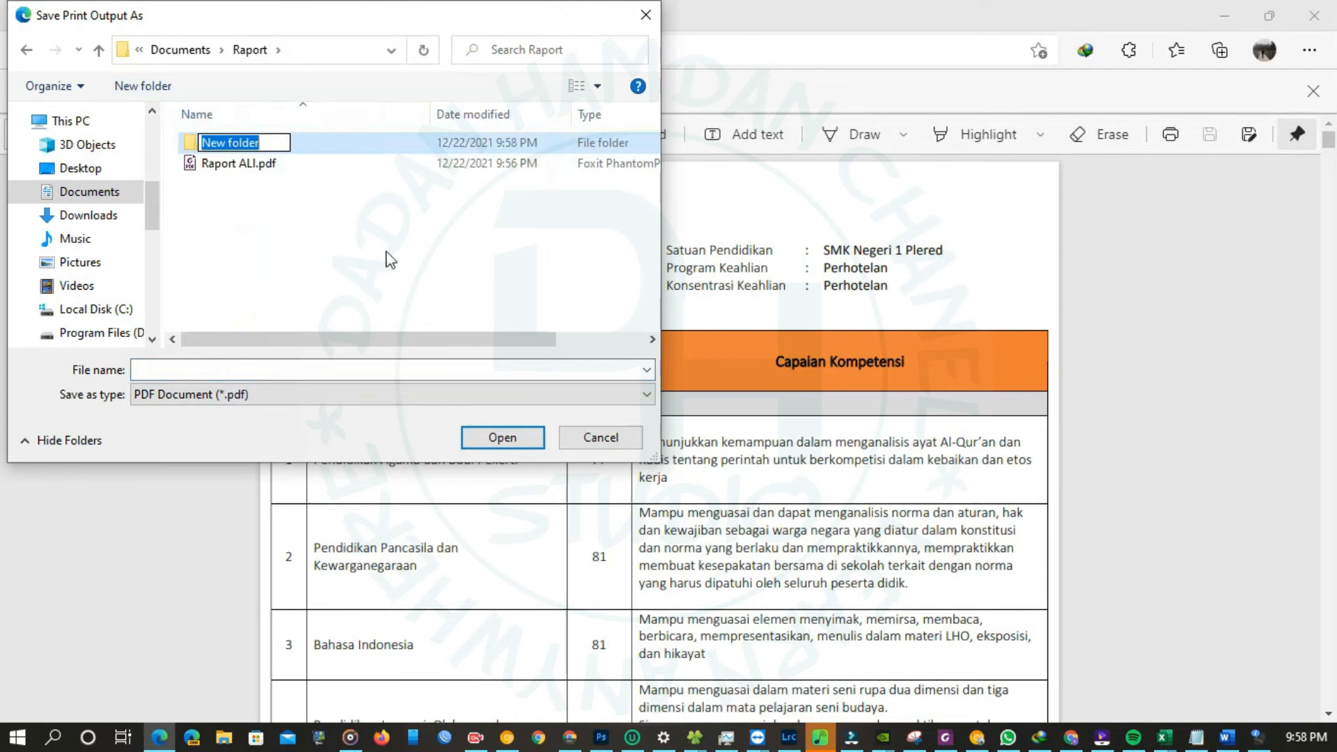
{"action": "type", "text": "XPHT"}
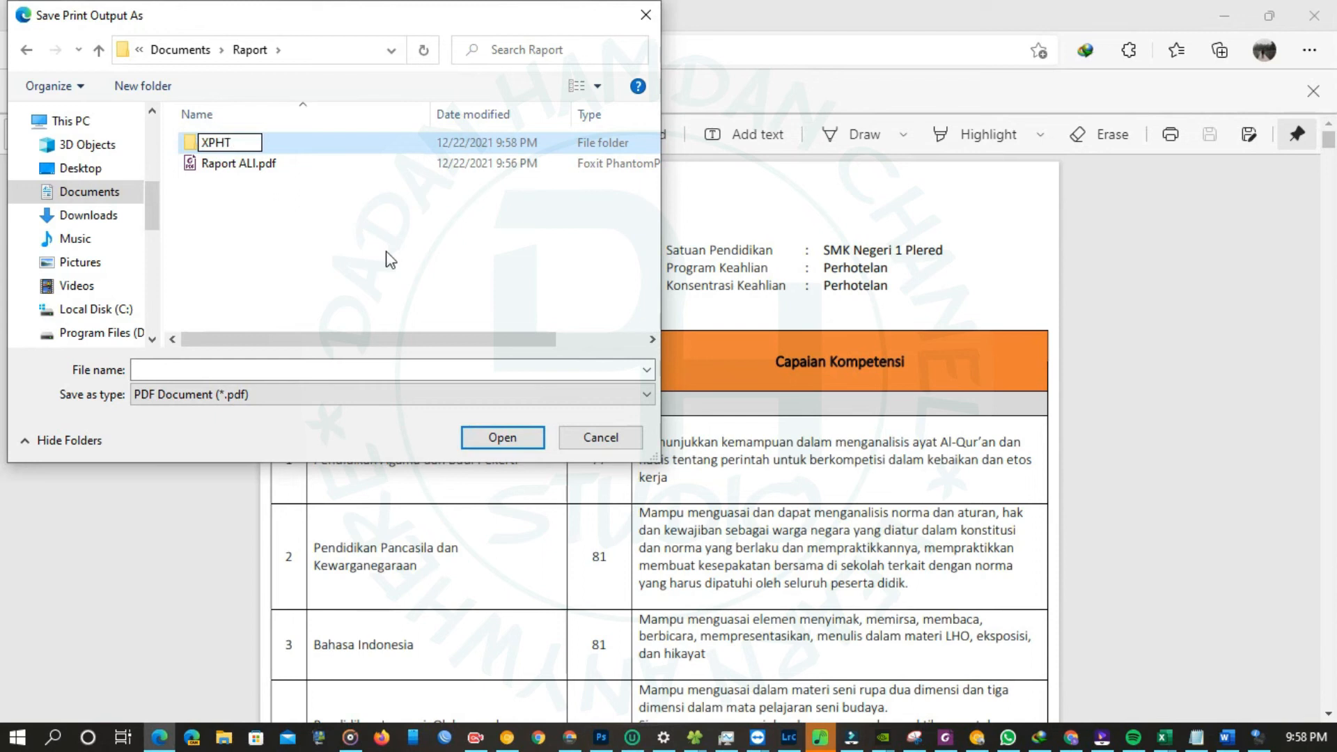
{"action": "key", "text": "ctrl+a"}
{"action": "type", "text": "Raport X PHT"}
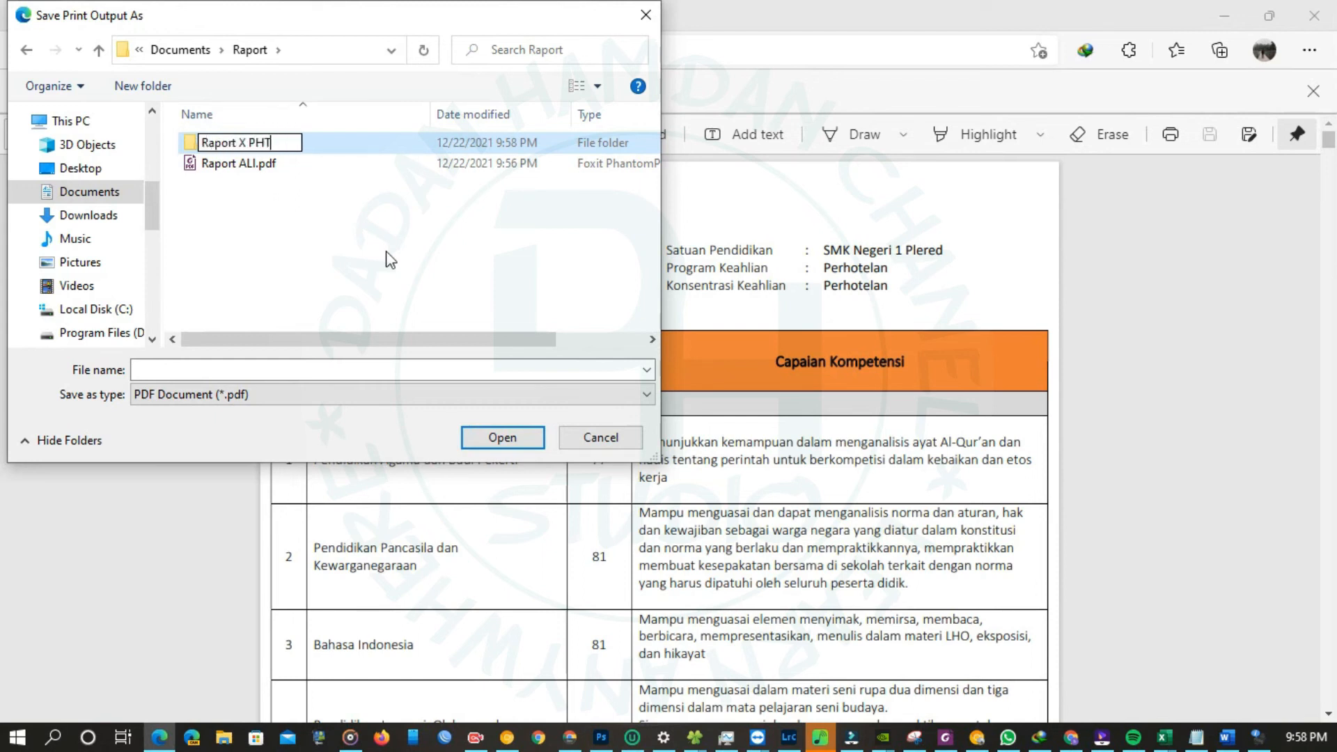
{"action": "key", "text": "Return"}
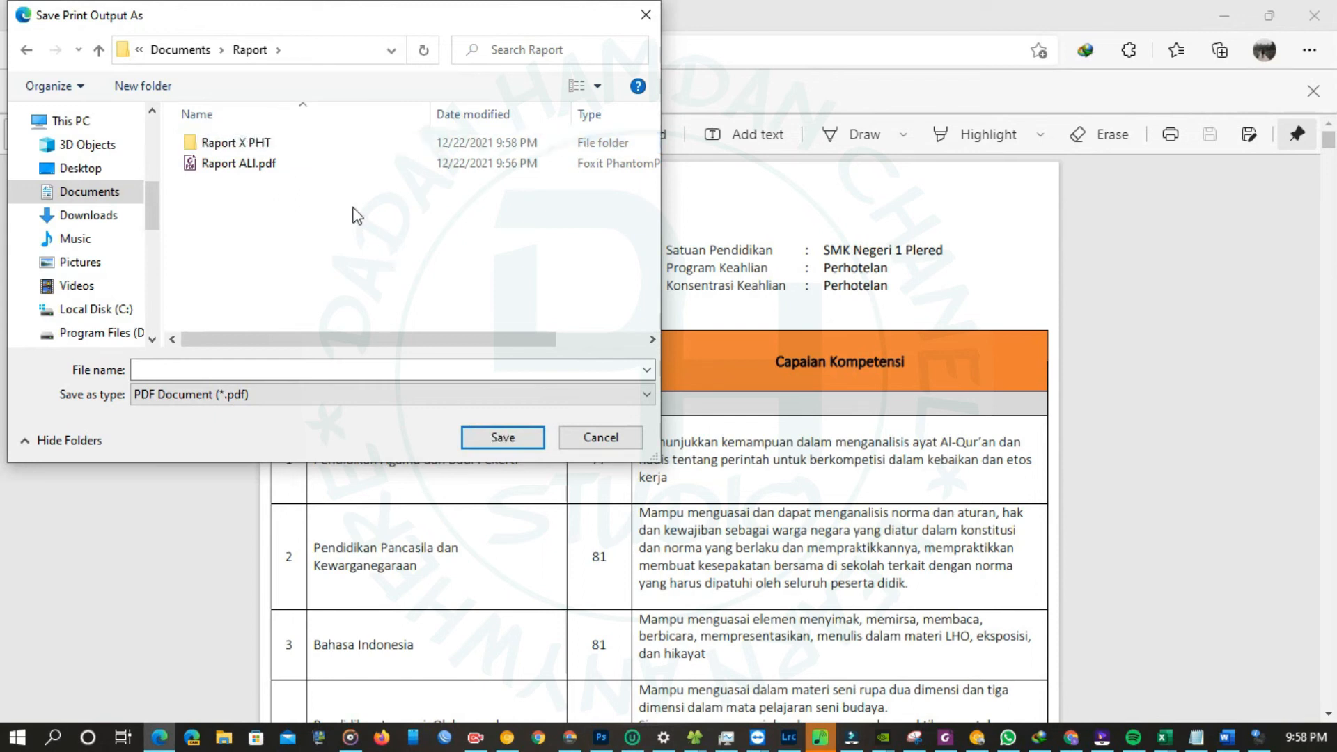
{"action": "double_click", "coordinate": [304, 148]}
- Cut the first student's name from the Notepad list and save the print output under that name in Raport X PHT
{"action": "left_click", "coordinate": [397, 370]}
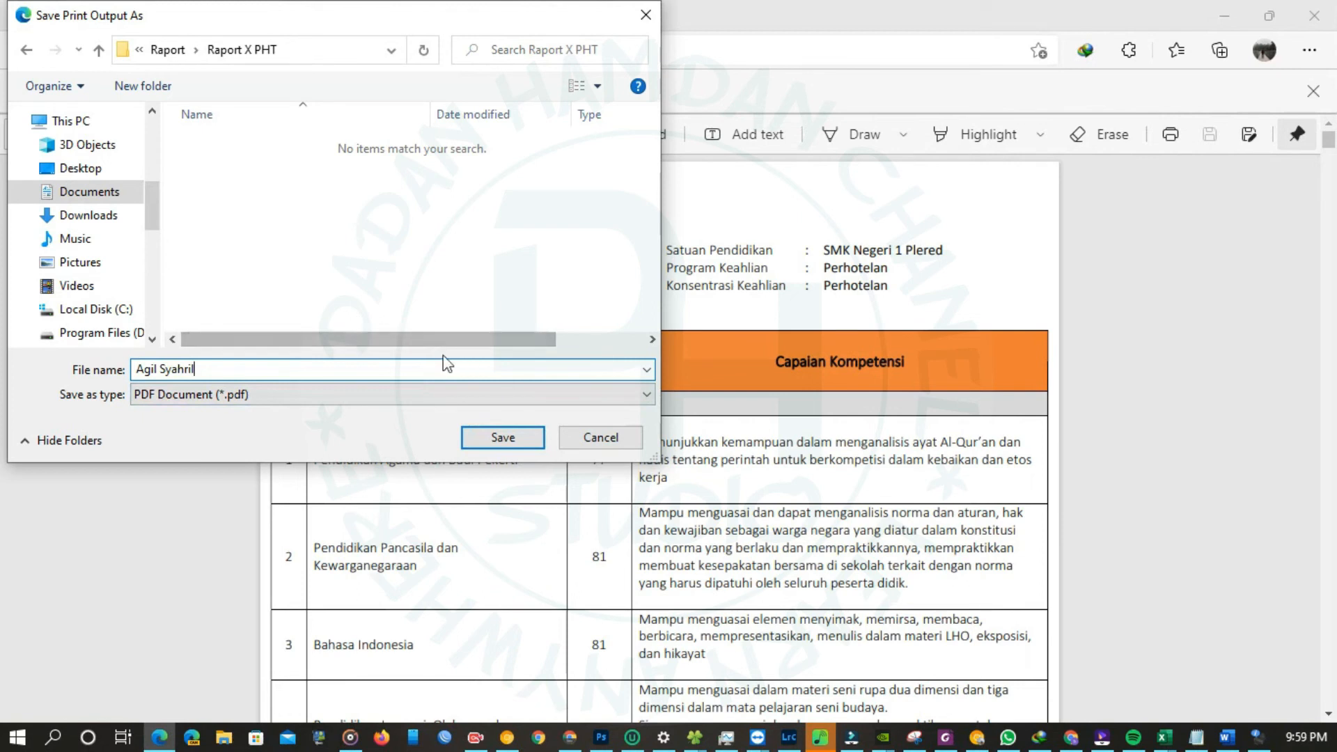
{"action": "left_click", "coordinate": [503, 437]}
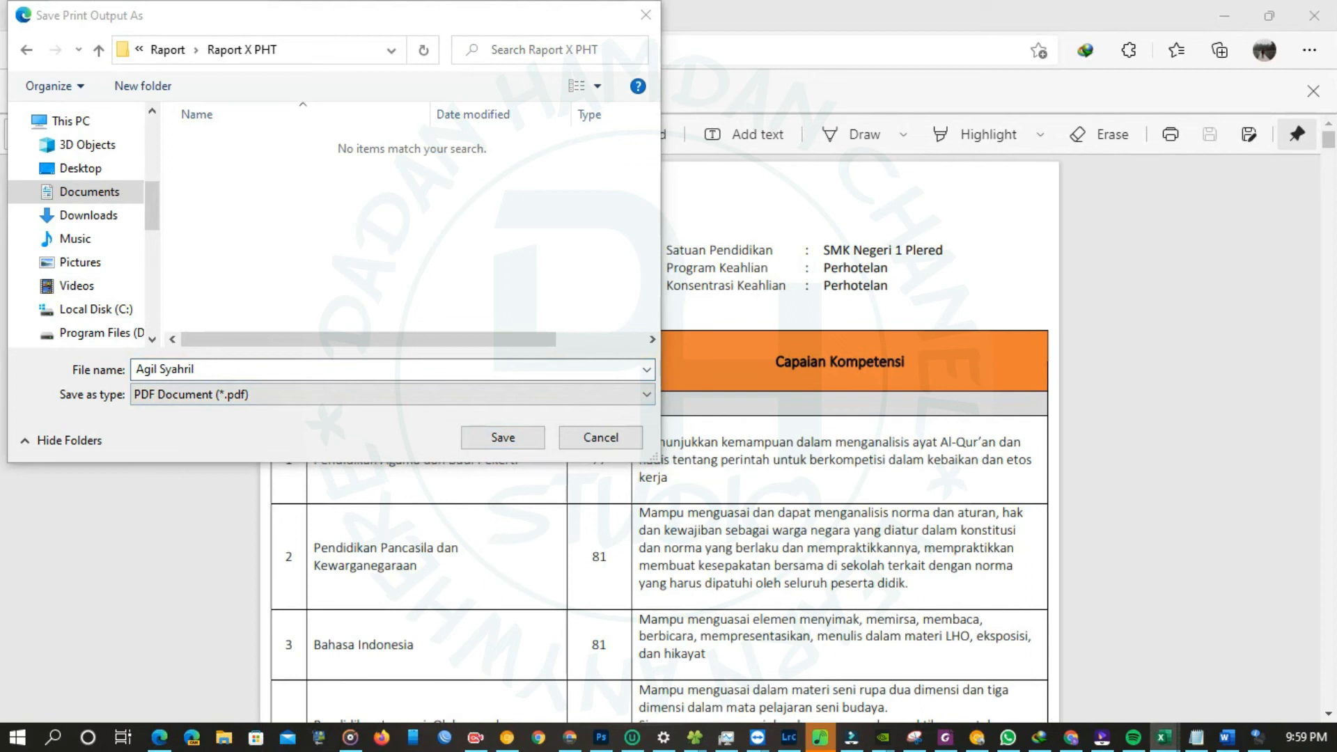
{"action": "mouse_move", "coordinate": [1336, 4]}
{"action": "left_mouse_down"}
{"action": "mouse_move", "coordinate": [1189, 75]}
{"action": "mouse_move", "coordinate": [1336, 34]}
{"action": "mouse_move", "coordinate": [1336, 0]}
{"action": "left_mouse_up"}
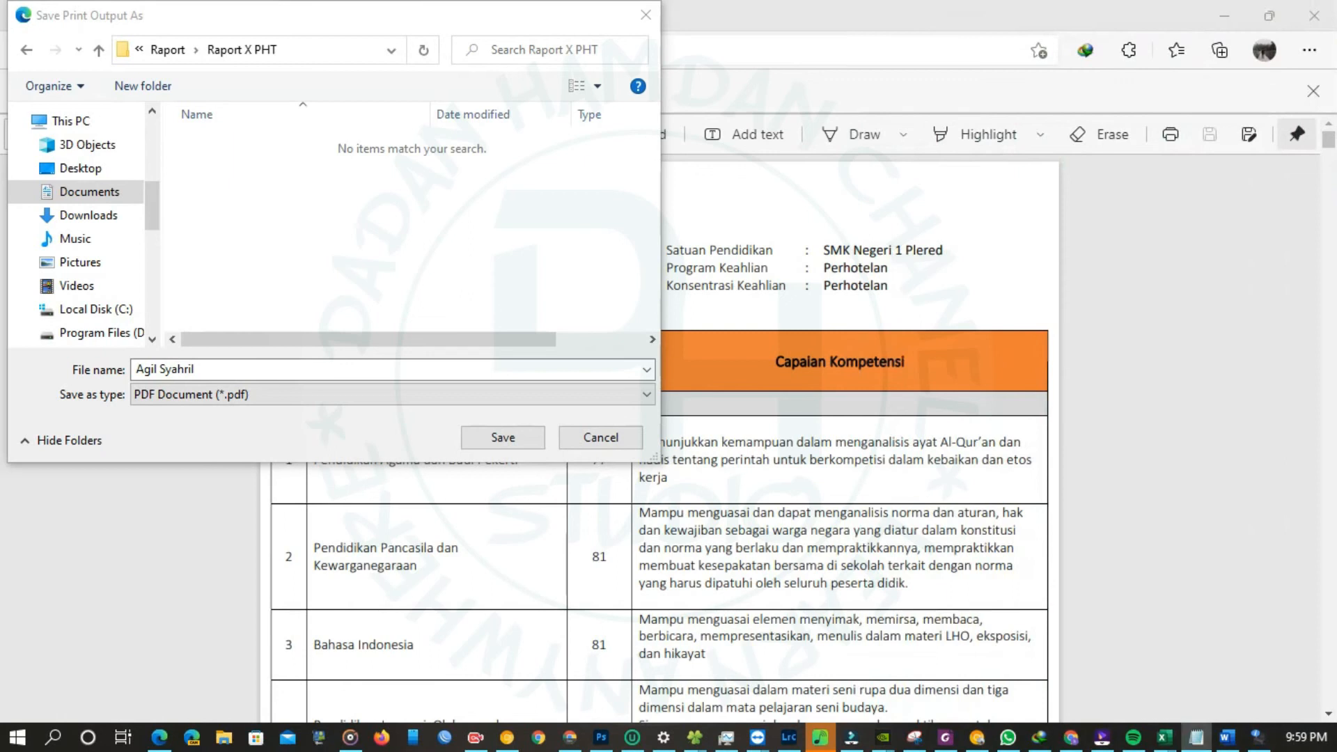
{"action": "left_click_drag", "start_coordinate": [1336, 70], "coordinate": [1212, 85]}
{"action": "scroll", "coordinate": [1183, 209], "scroll_direction": "up", "scroll_amount": 3}
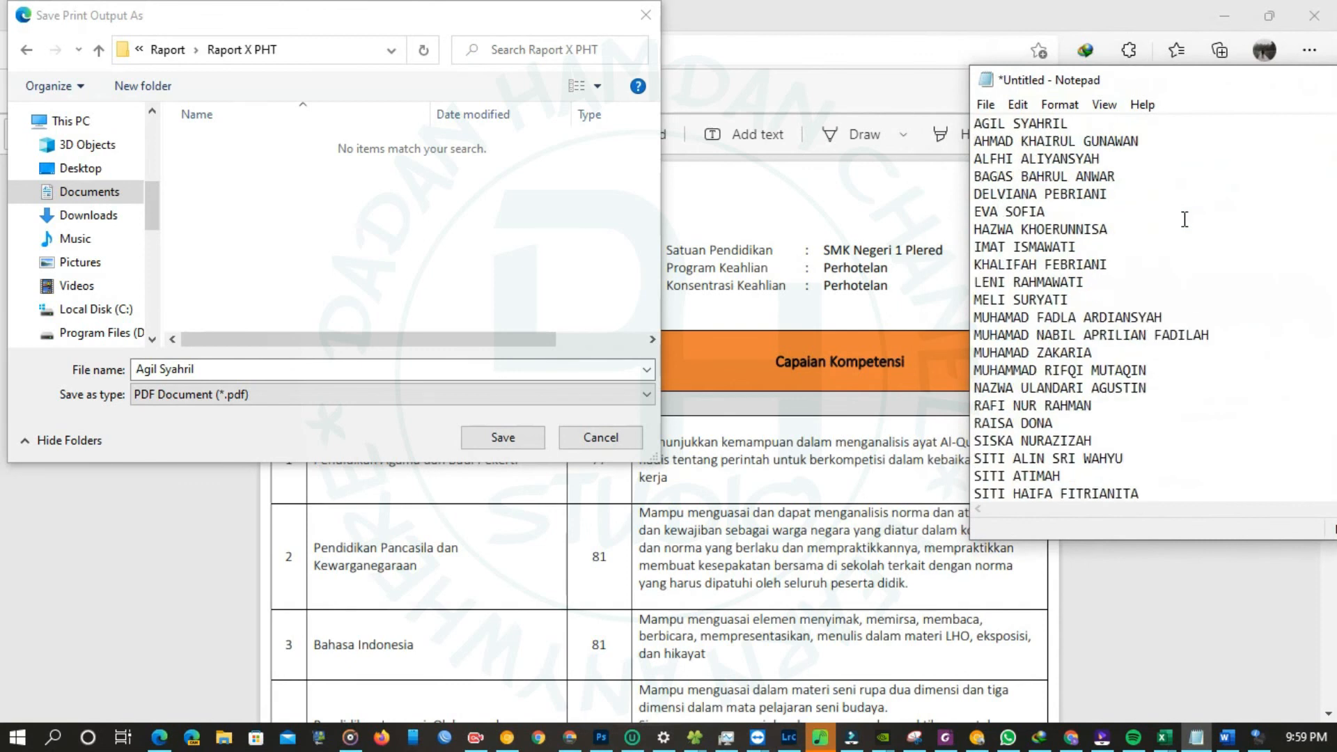
{"action": "left_click_drag", "start_coordinate": [1072, 123], "coordinate": [963, 124]}
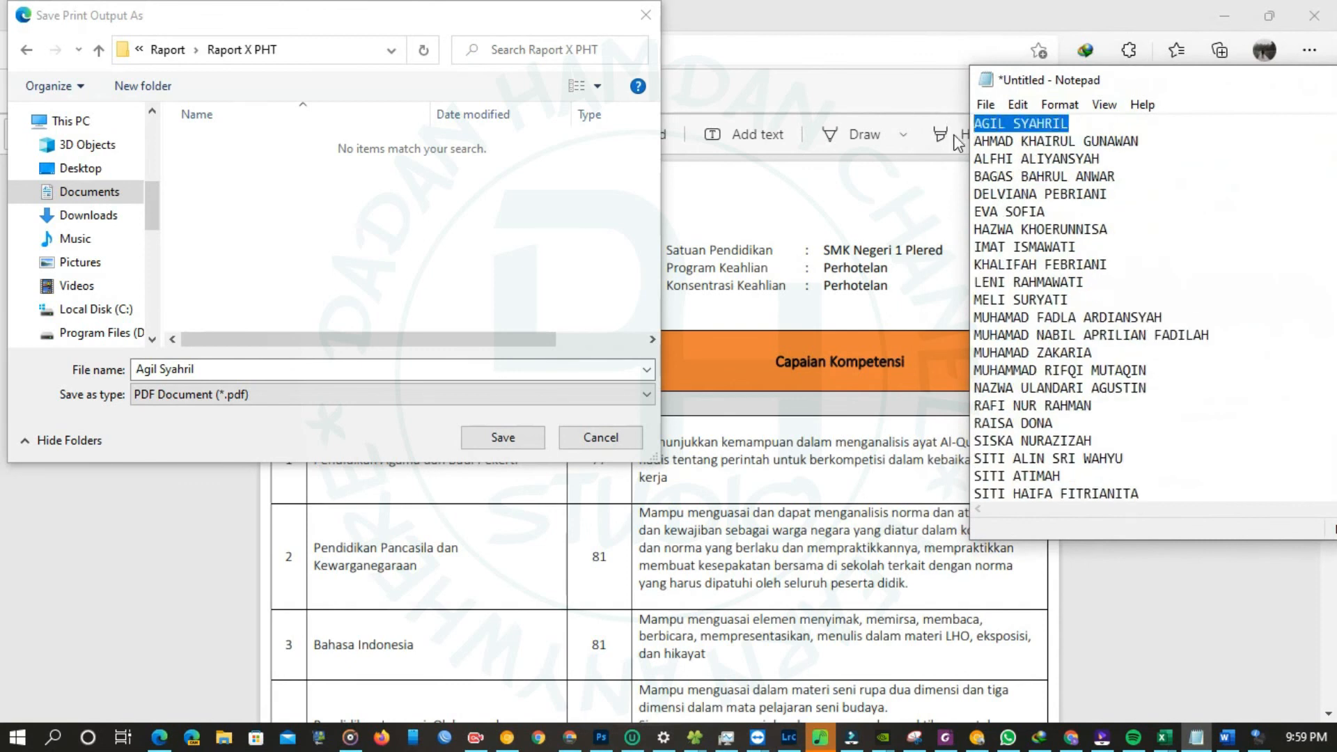
{"action": "key", "text": "ctrl+x"}
{"action": "left_click", "coordinate": [104, 369]}
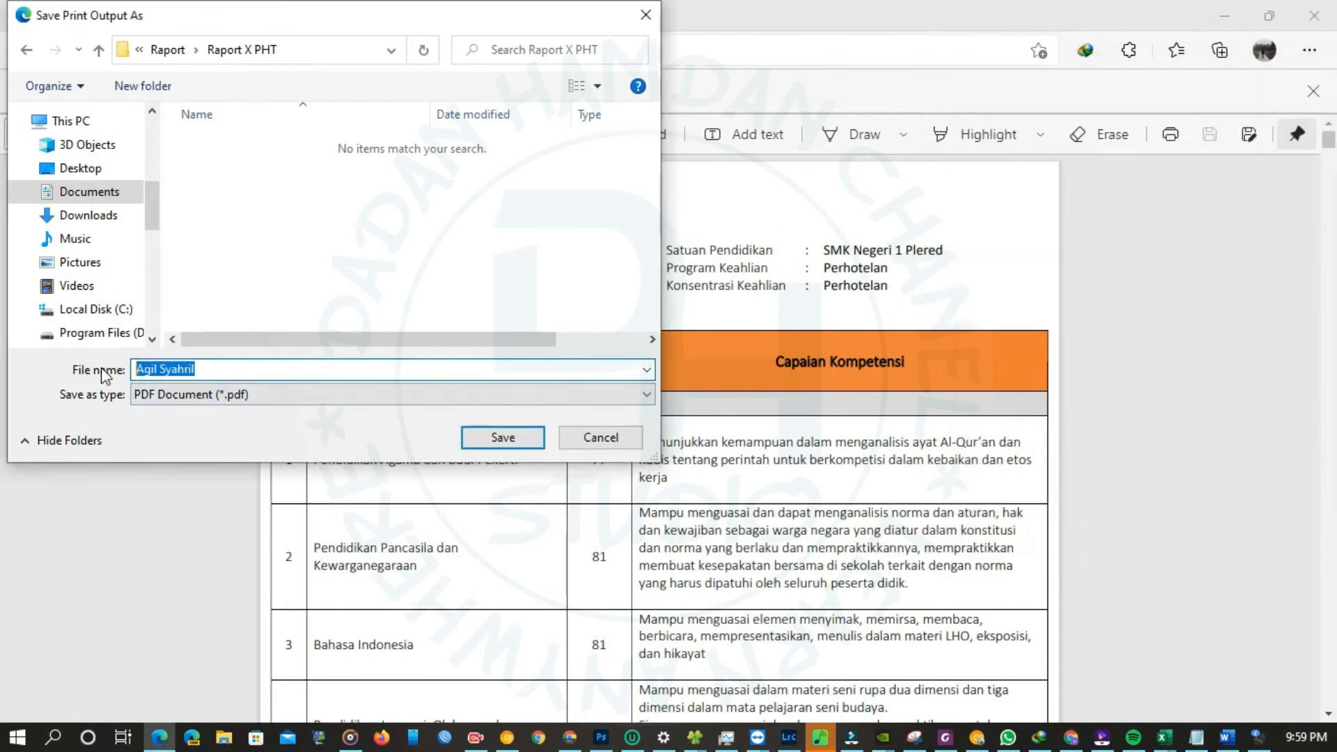
{"action": "key", "text": "ctrl+v"}
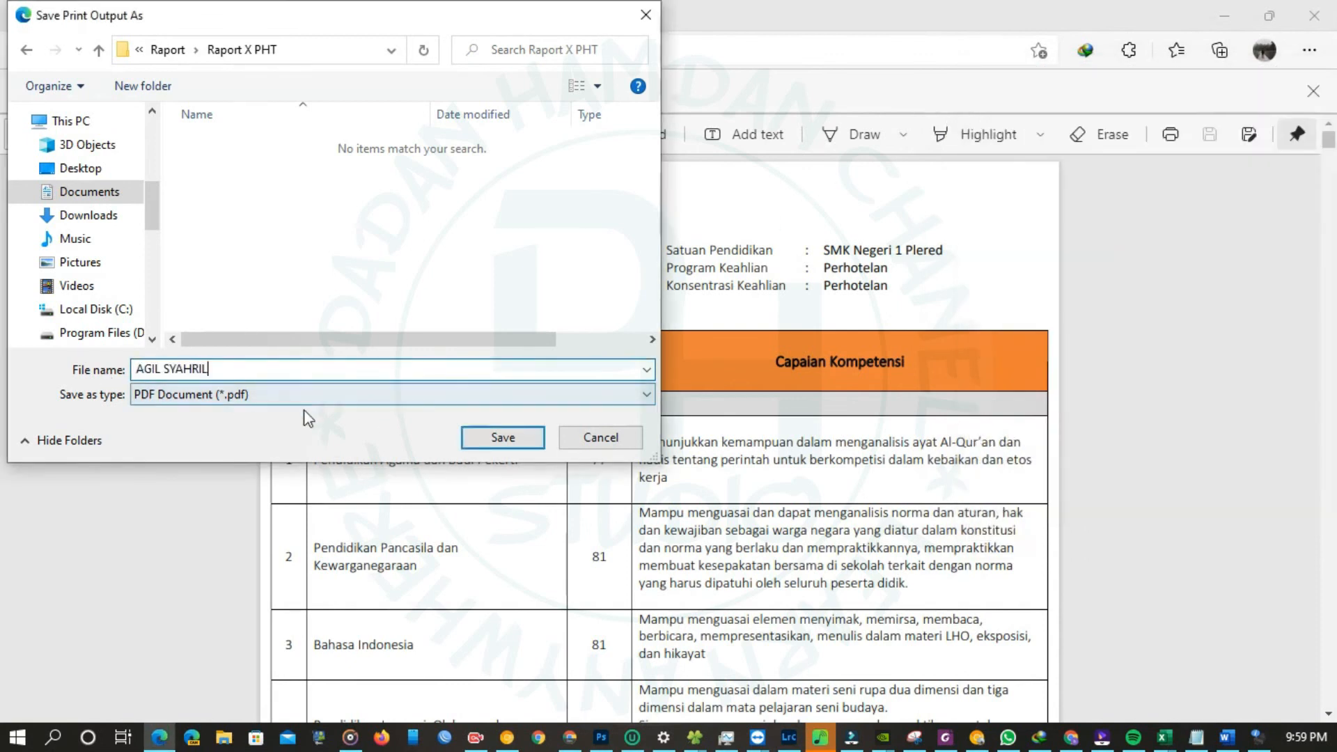
{"action": "left_click", "coordinate": [502, 439]}
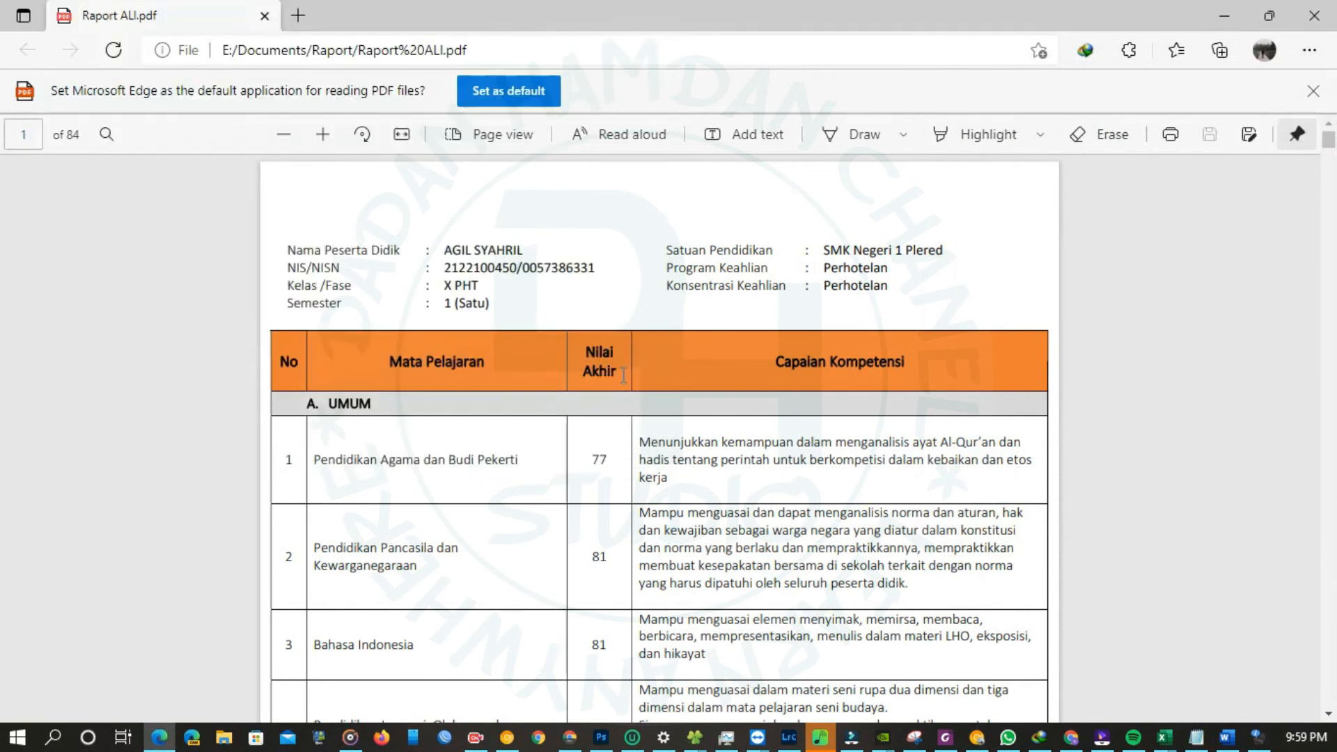
- Locate the second student's report in the PDF and print only its pages 4-5 with Microsoft Print to PDF
{"action": "scroll", "coordinate": [623, 375], "scroll_direction": "down", "scroll_amount": 20}
{"action": "scroll", "coordinate": [624, 374], "scroll_direction": "down", "scroll_amount": 10}
{"action": "scroll", "coordinate": [761, 376], "scroll_direction": "down", "scroll_amount": 10}
{"action": "scroll", "coordinate": [761, 376], "scroll_direction": "down", "scroll_amount": 3}
{"action": "scroll", "coordinate": [761, 376], "scroll_direction": "up", "scroll_amount": 12}
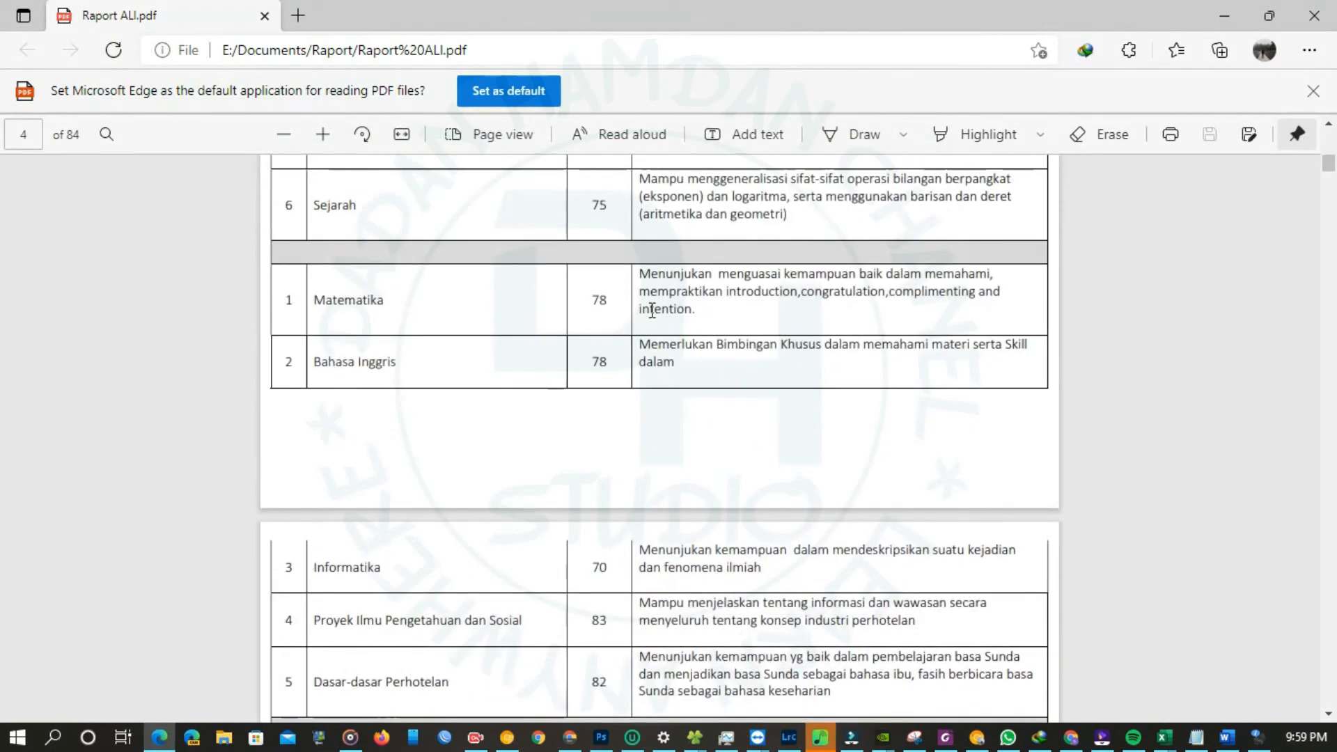
{"action": "scroll", "coordinate": [651, 310], "scroll_direction": "down", "scroll_amount": 12}
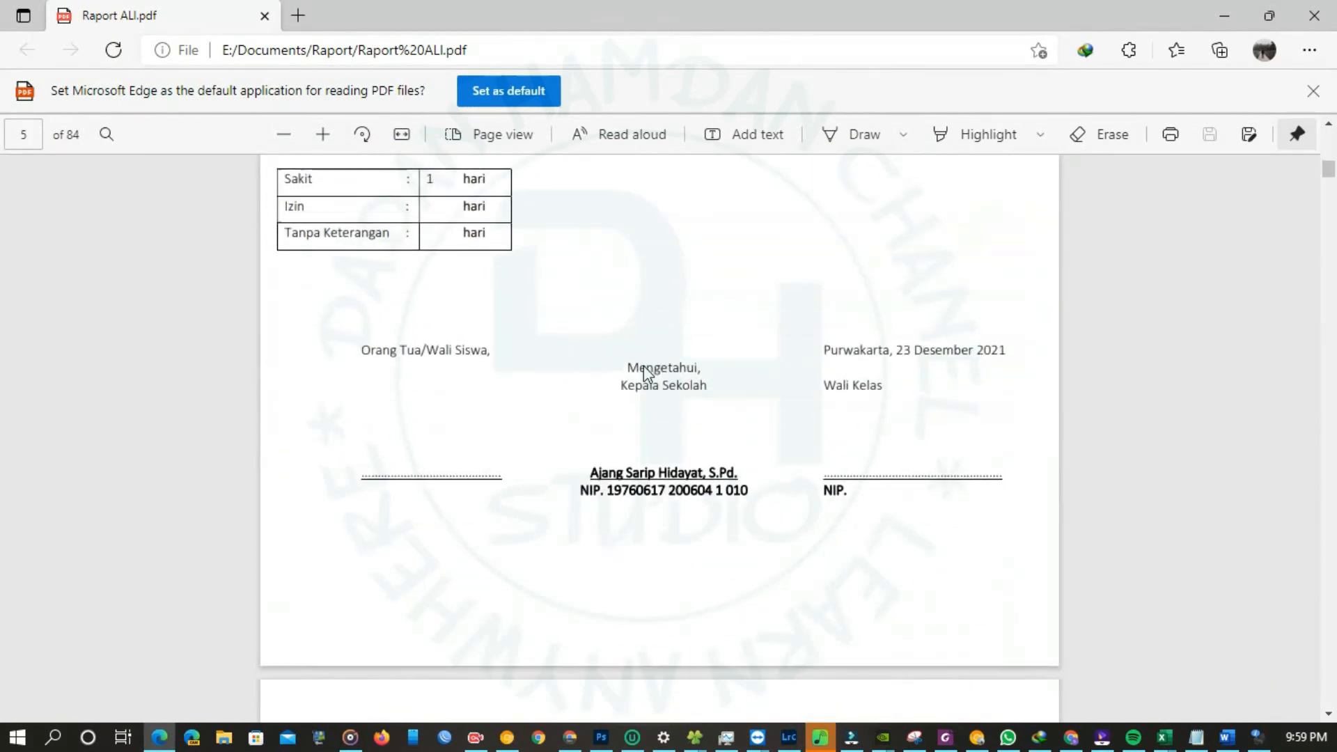
{"action": "left_click", "coordinate": [1170, 134]}
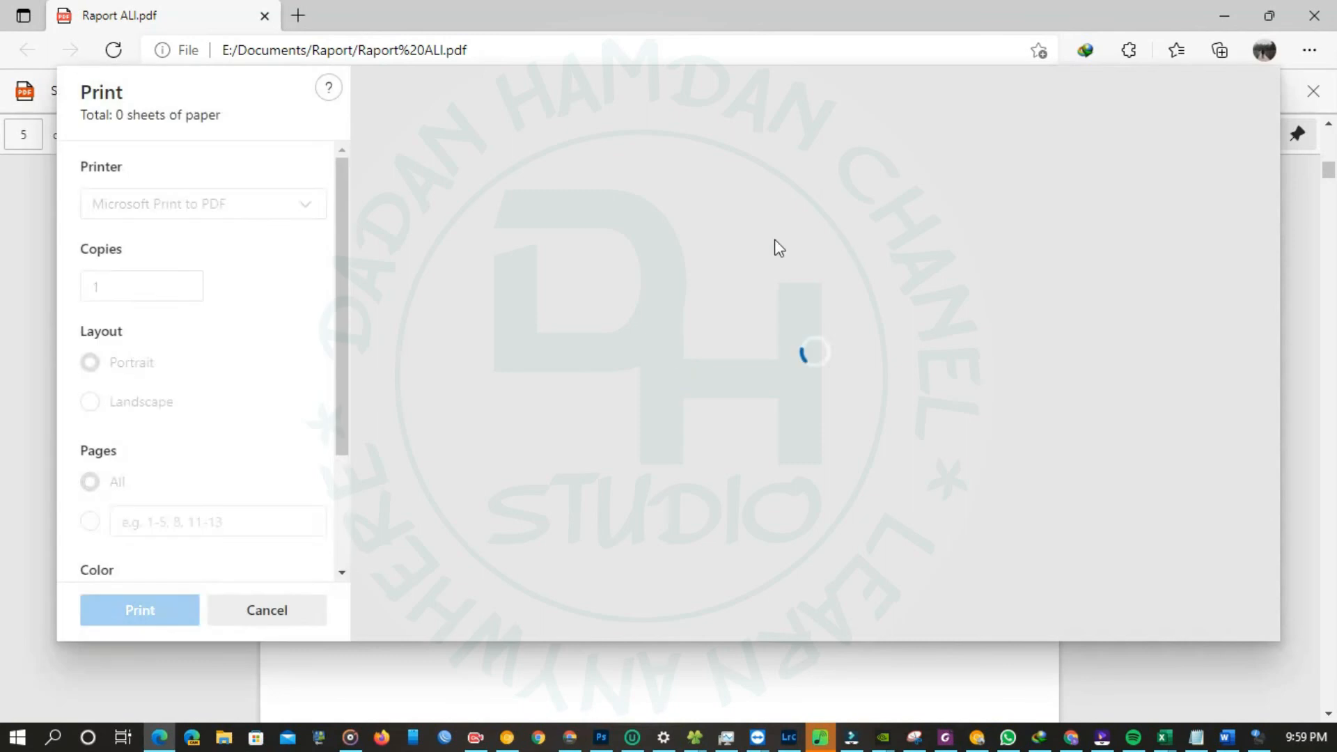
{"action": "scroll", "coordinate": [209, 430], "scroll_direction": "down", "scroll_amount": 3}
{"action": "scroll", "coordinate": [200, 391], "scroll_direction": "up", "scroll_amount": 3}
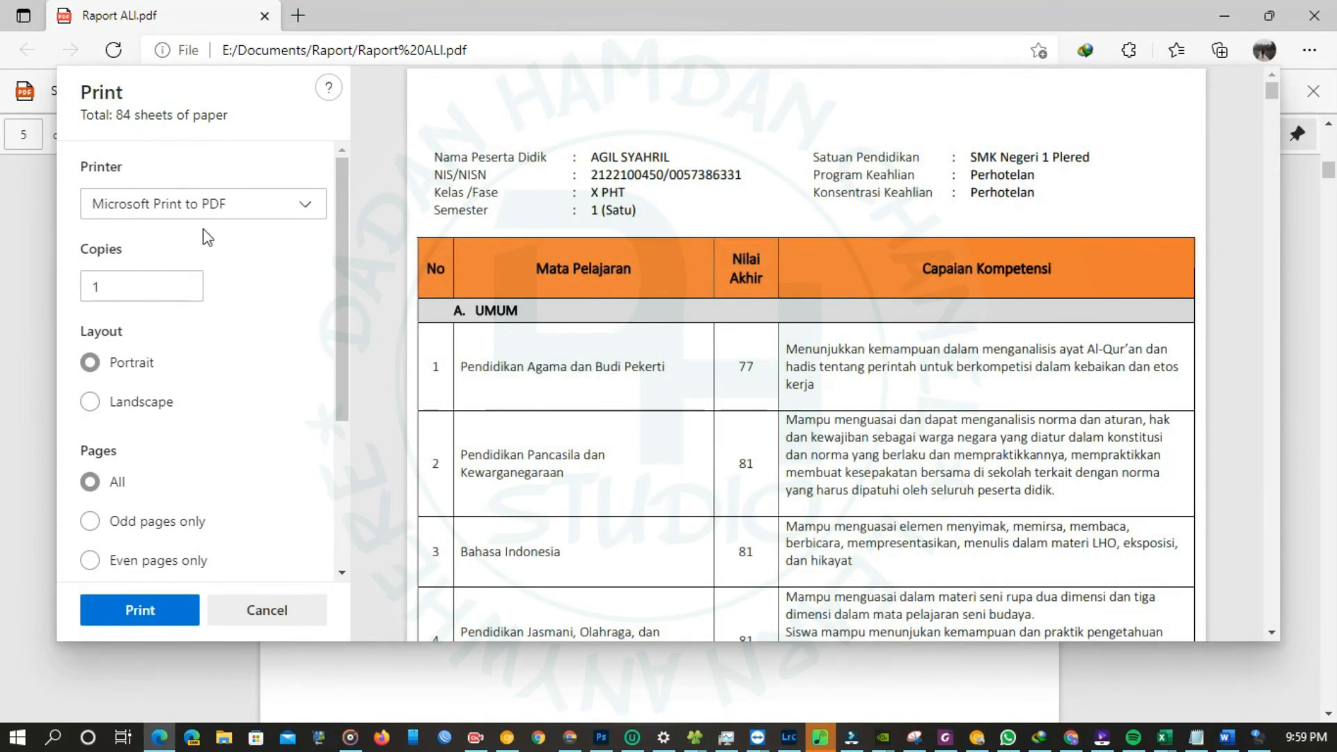
{"action": "scroll", "coordinate": [215, 274], "scroll_direction": "down", "scroll_amount": 1}
{"action": "scroll", "coordinate": [215, 274], "scroll_direction": "down", "scroll_amount": 3}
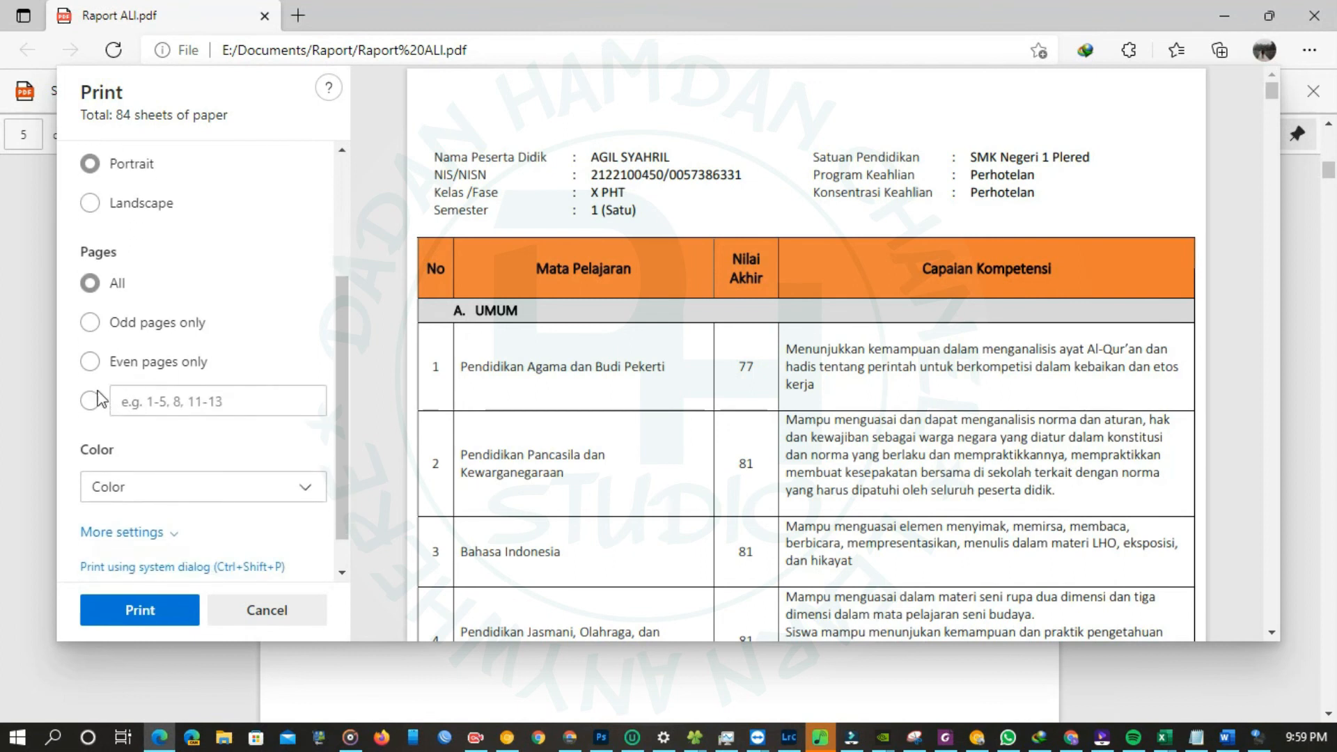
{"action": "left_click", "coordinate": [120, 401]}
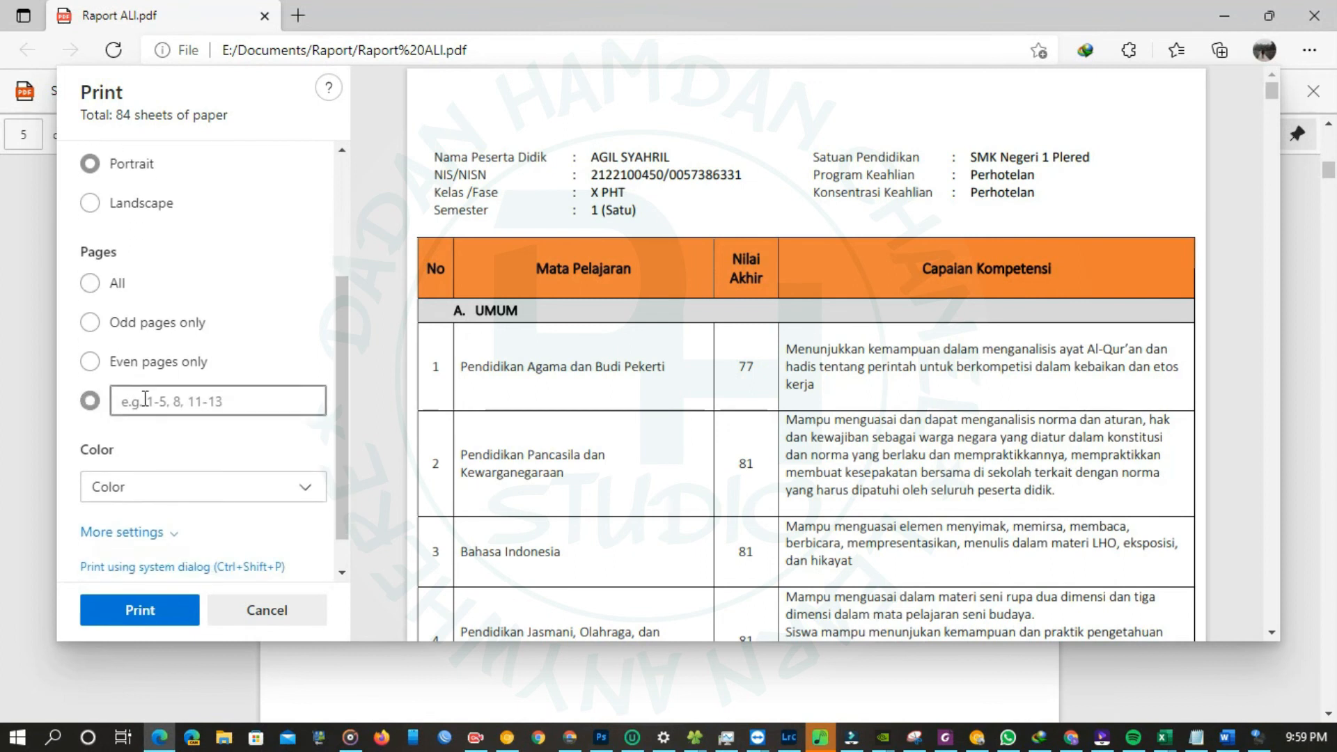
{"action": "type", "text": "4-5"}
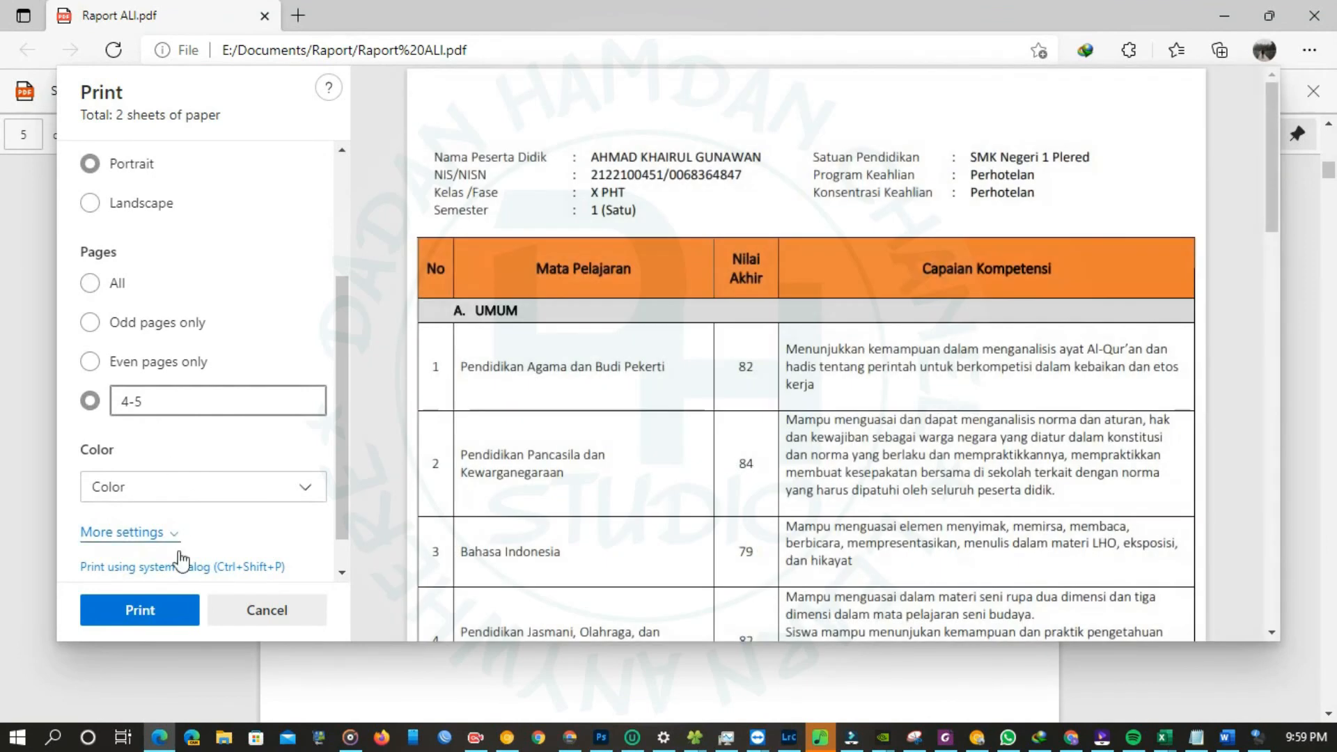
{"action": "left_click", "coordinate": [164, 611]}
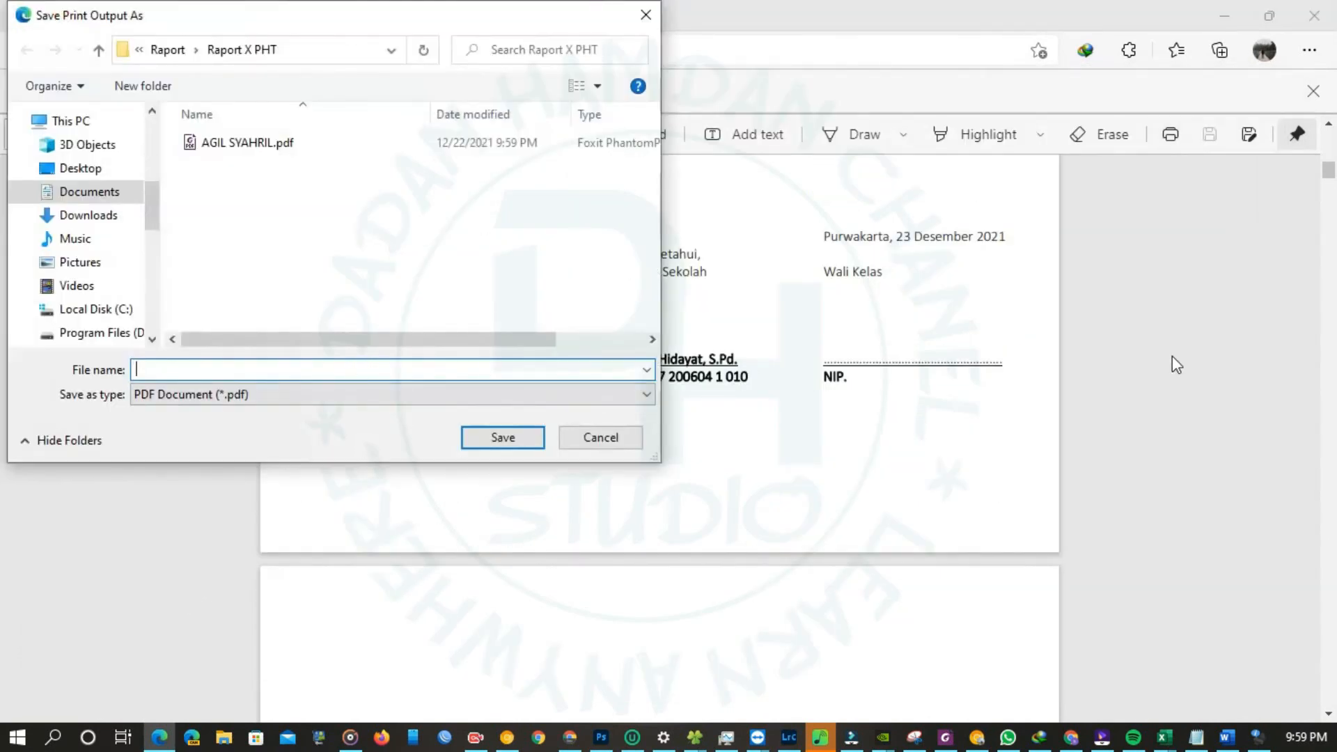
- Cut the second student's name from the Notepad list and save the print output under that name
{"action": "left_click", "coordinate": [1192, 736]}
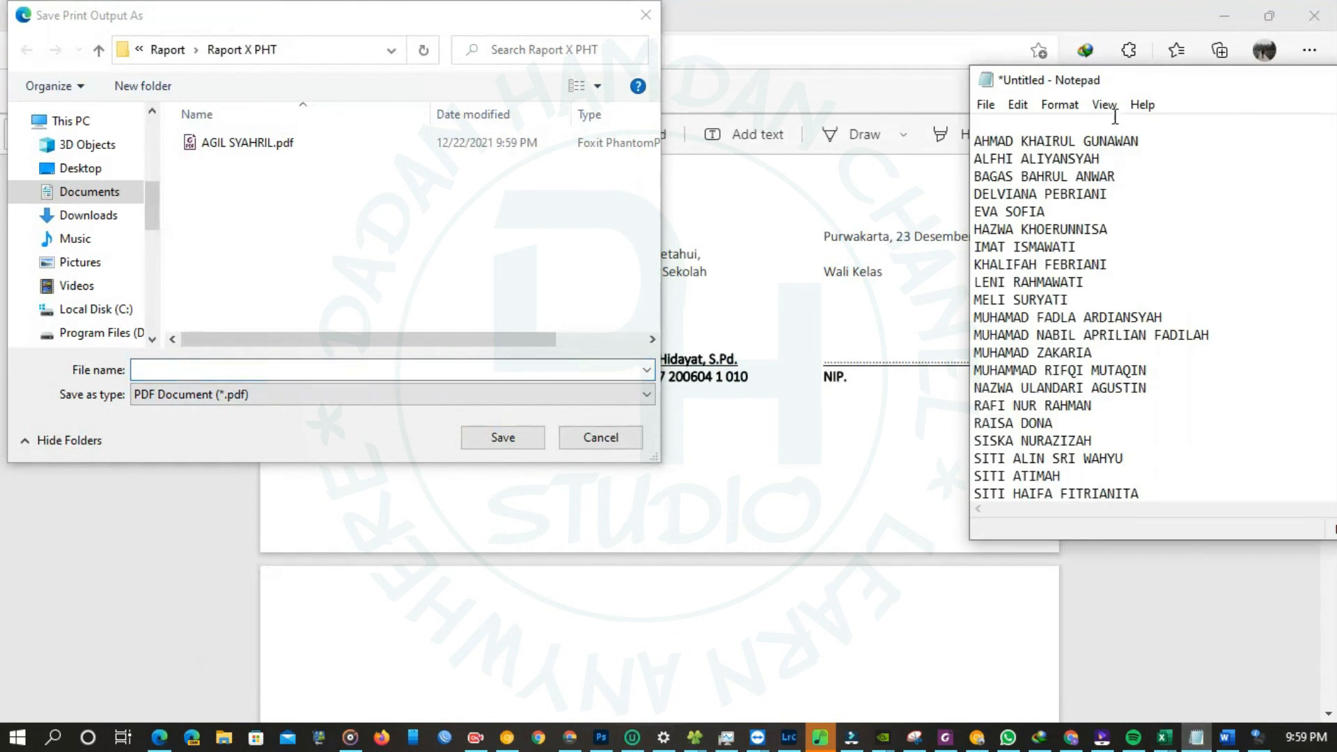
{"action": "left_click_drag", "start_coordinate": [1161, 139], "coordinate": [958, 139]}
{"action": "key", "text": "ctrl+x"}
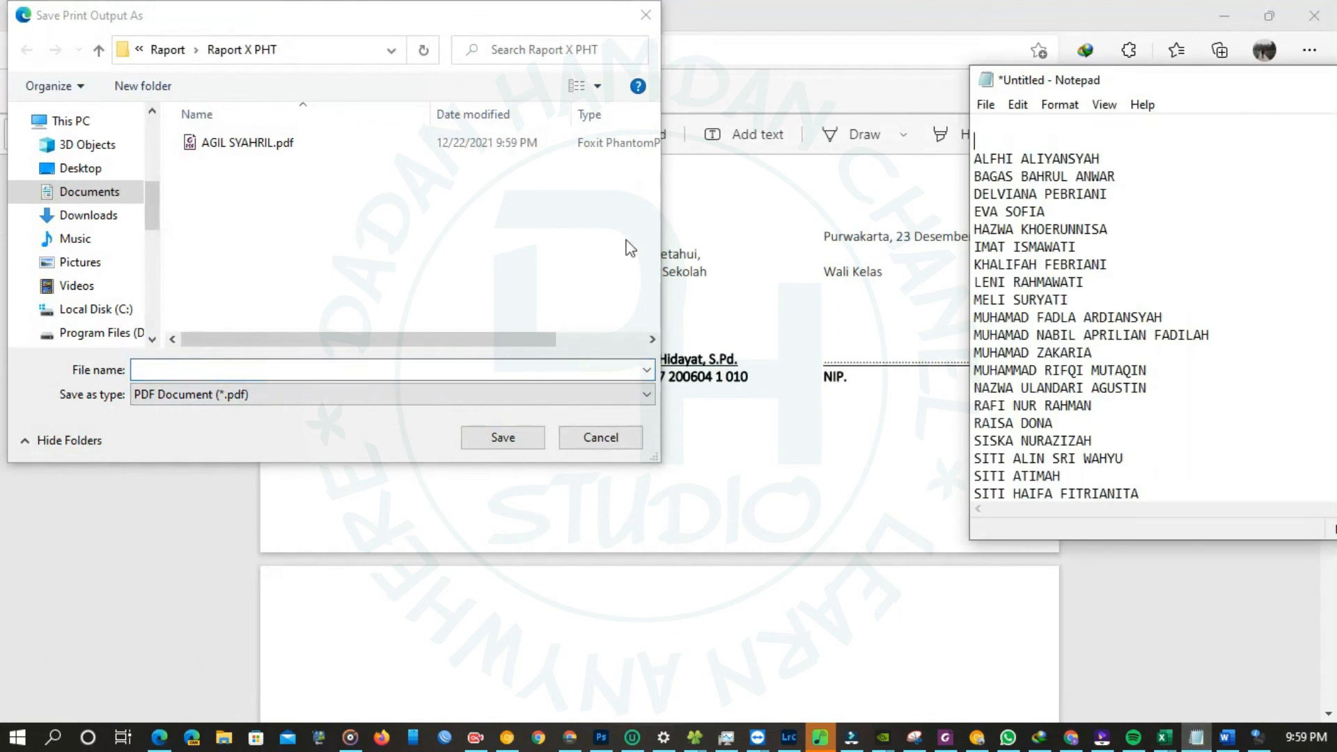
{"action": "left_click", "coordinate": [362, 371]}
{"action": "key", "text": "ctrl+v"}
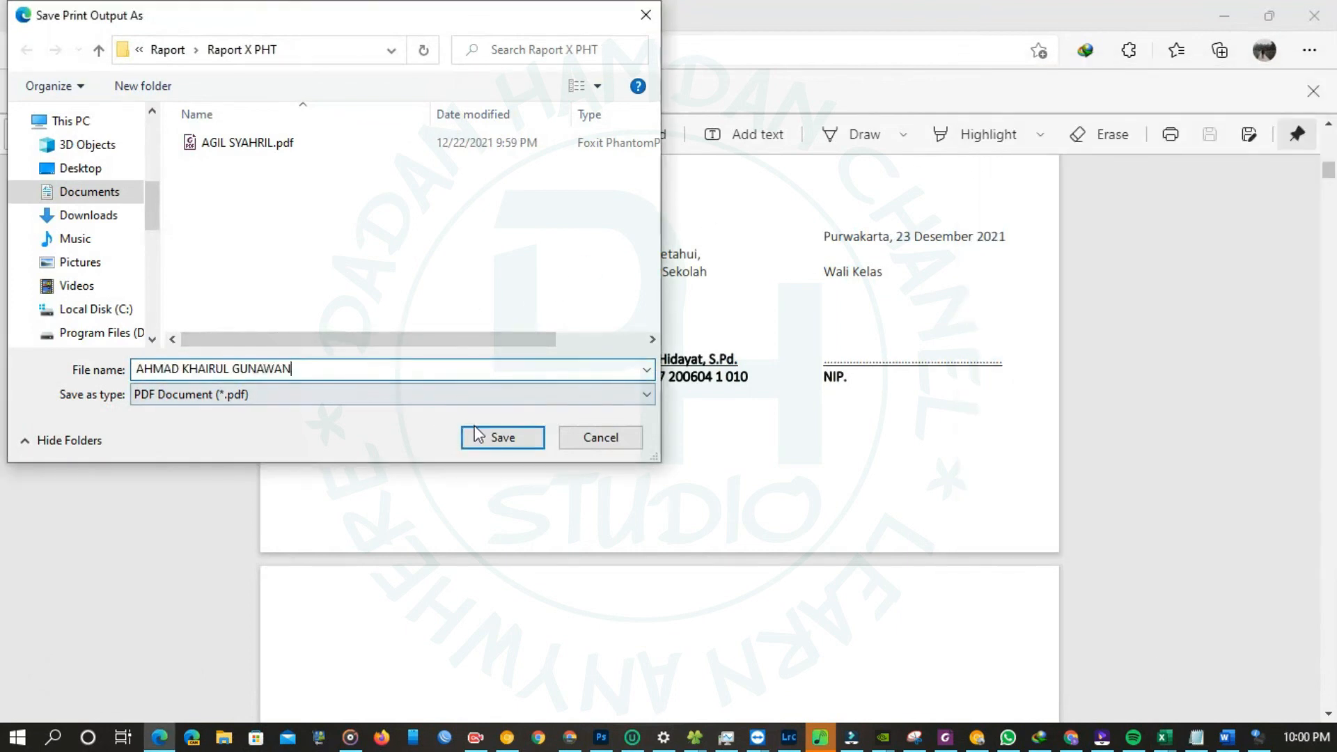
{"action": "left_click", "coordinate": [501, 438]}
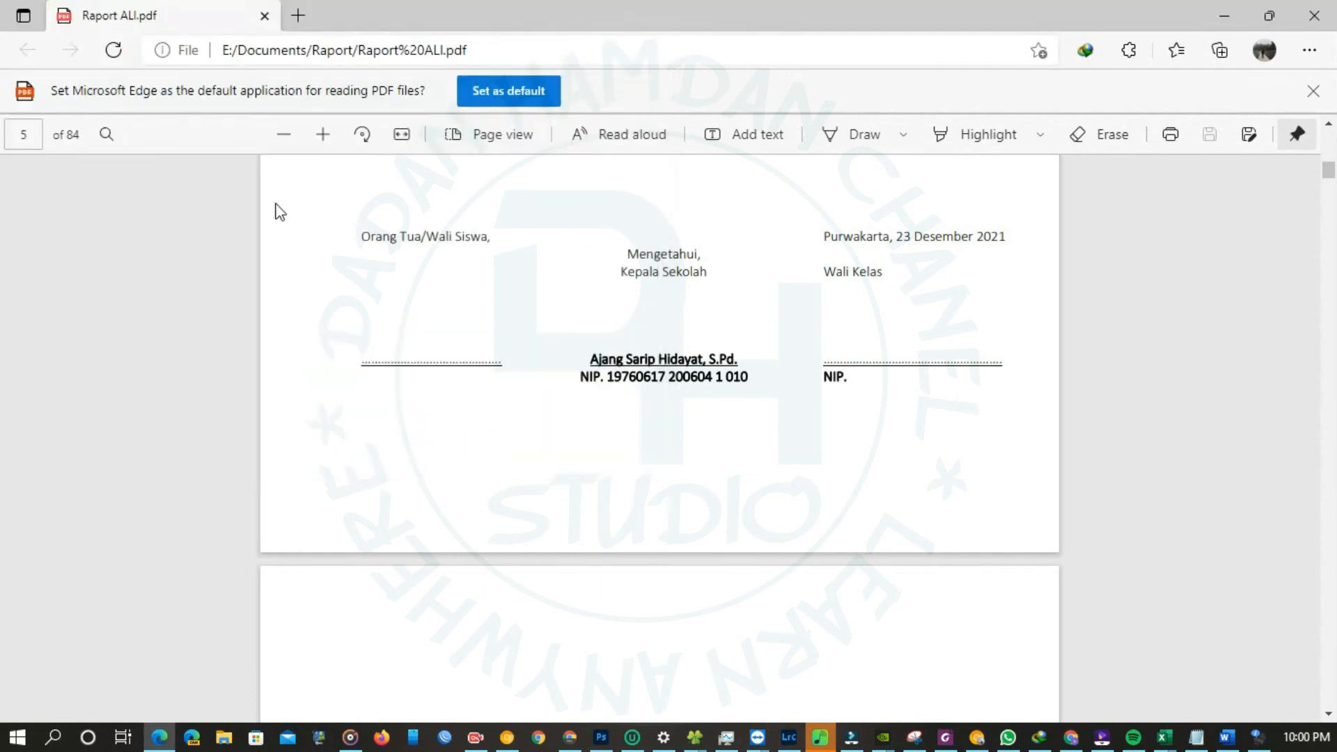
- Minimize the browser, dismiss the Epson printer status window and open the Raport X PHT folder in File Explorer
{"action": "left_click", "coordinate": [1219, 15]}
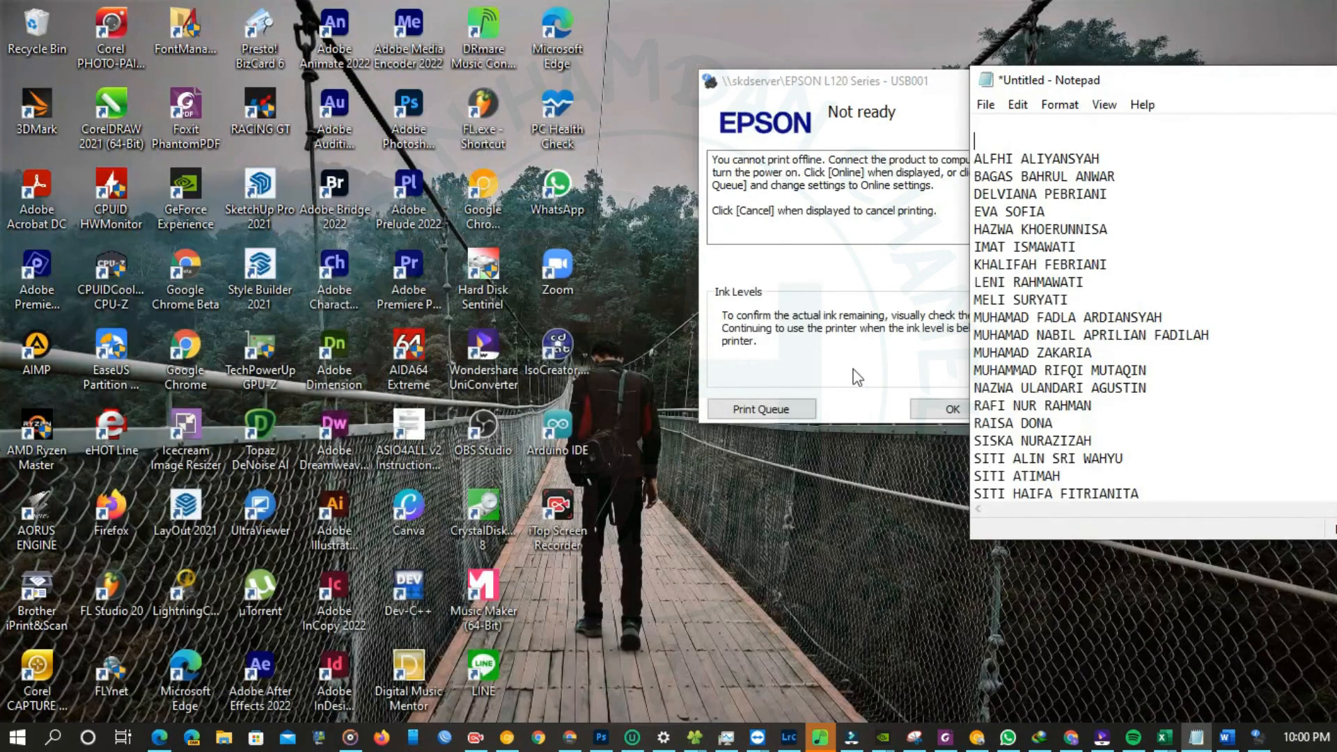
{"action": "left_click", "coordinate": [927, 408]}
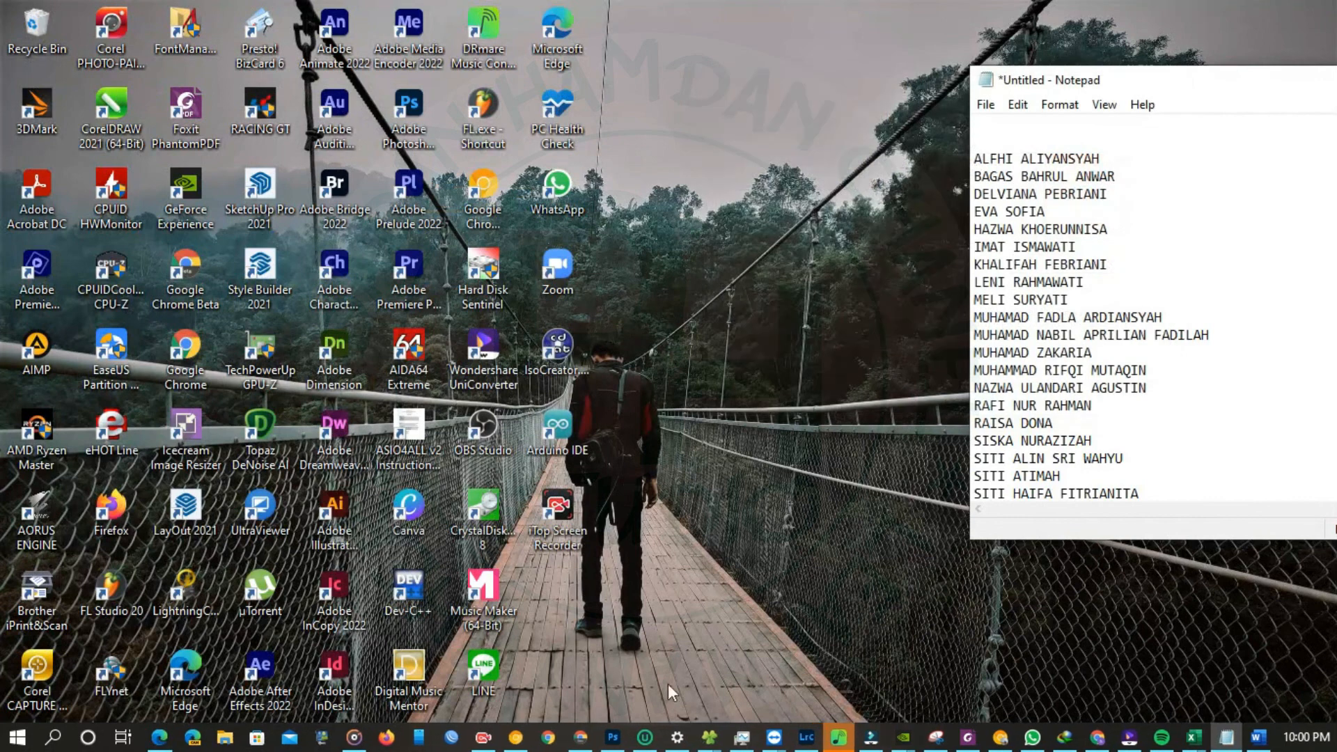
{"action": "left_click", "coordinate": [717, 741]}
{"action": "left_click", "coordinate": [779, 647]}
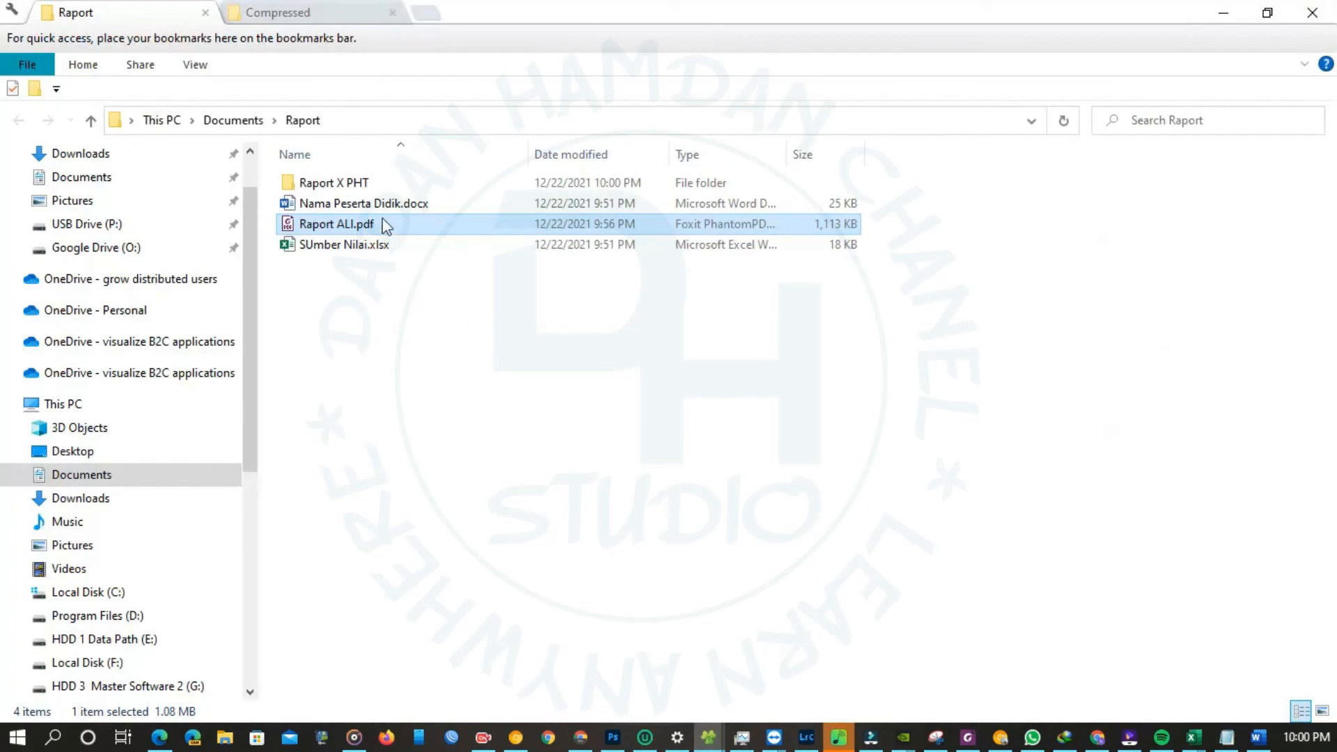
{"action": "left_click", "coordinate": [366, 185]}
{"action": "double_click", "coordinate": [366, 185]}
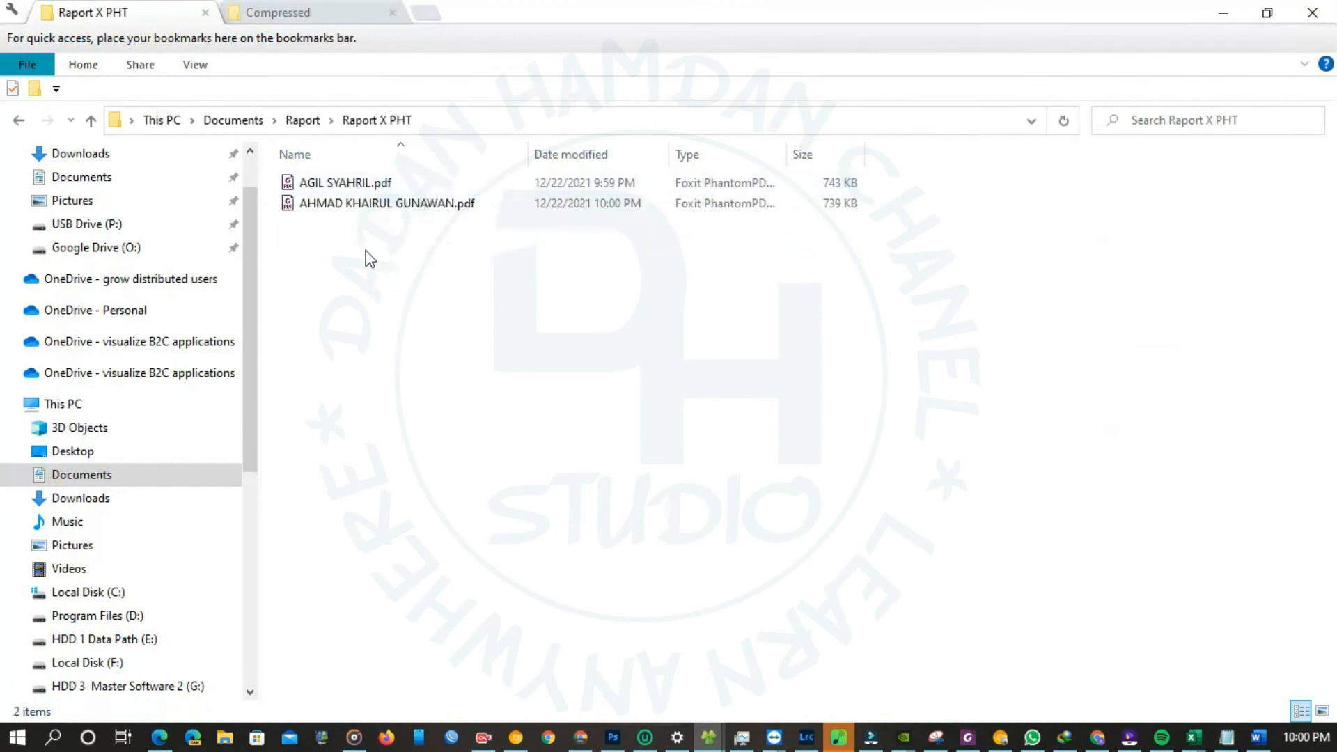
- Open the first student's PDF in Foxit PhantomPDF and check both report pages, including the grades, absences and signature block
{"action": "double_click", "coordinate": [345, 184]}
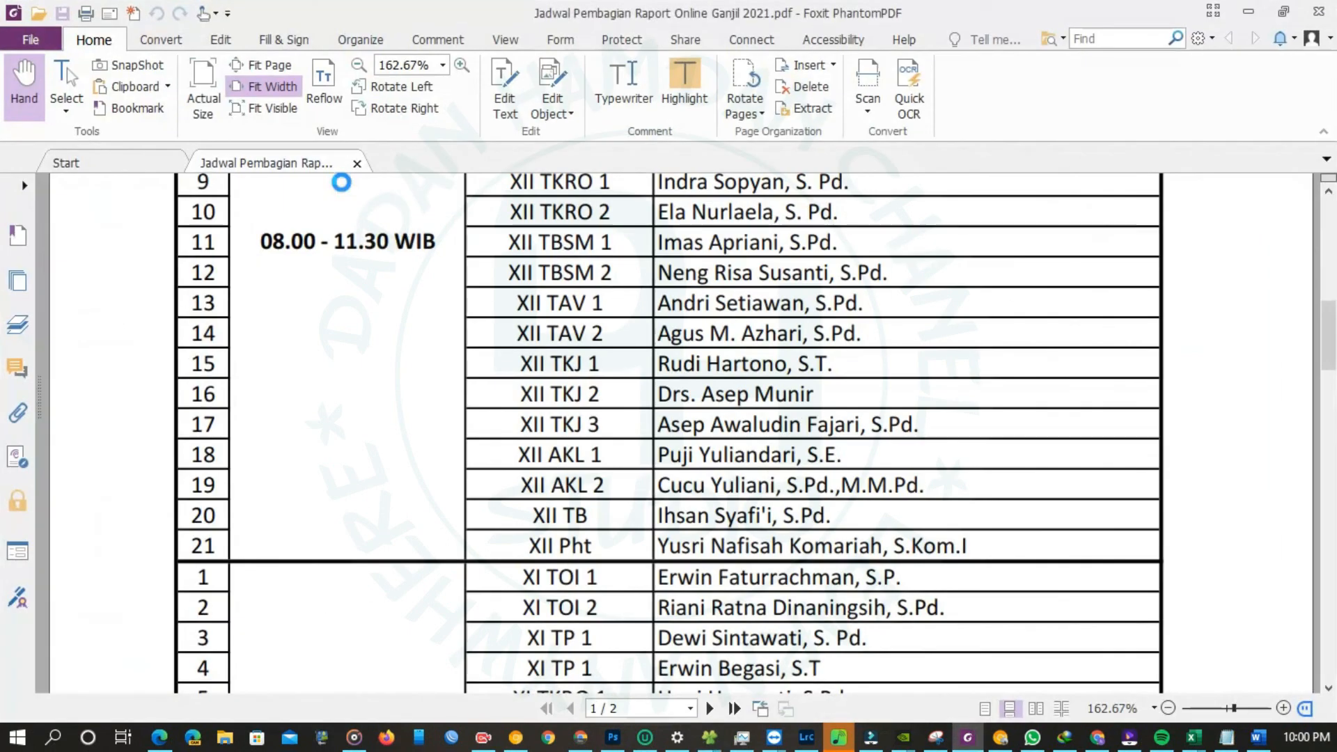
{"action": "scroll", "coordinate": [528, 290], "scroll_direction": "down", "scroll_amount": 4}
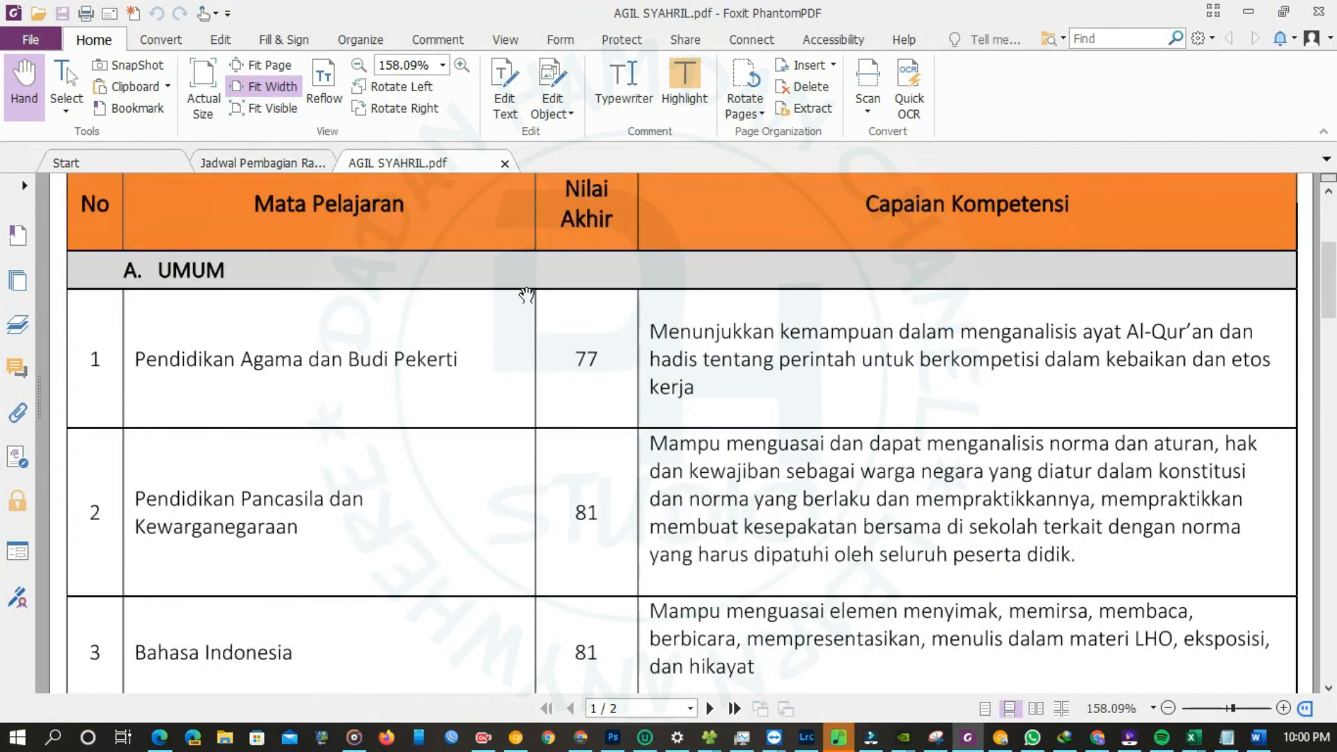
{"action": "scroll", "coordinate": [528, 293], "scroll_direction": "down", "scroll_amount": 4, "text": "ctrl"}
{"action": "scroll", "coordinate": [599, 316], "scroll_direction": "down", "scroll_amount": 15}
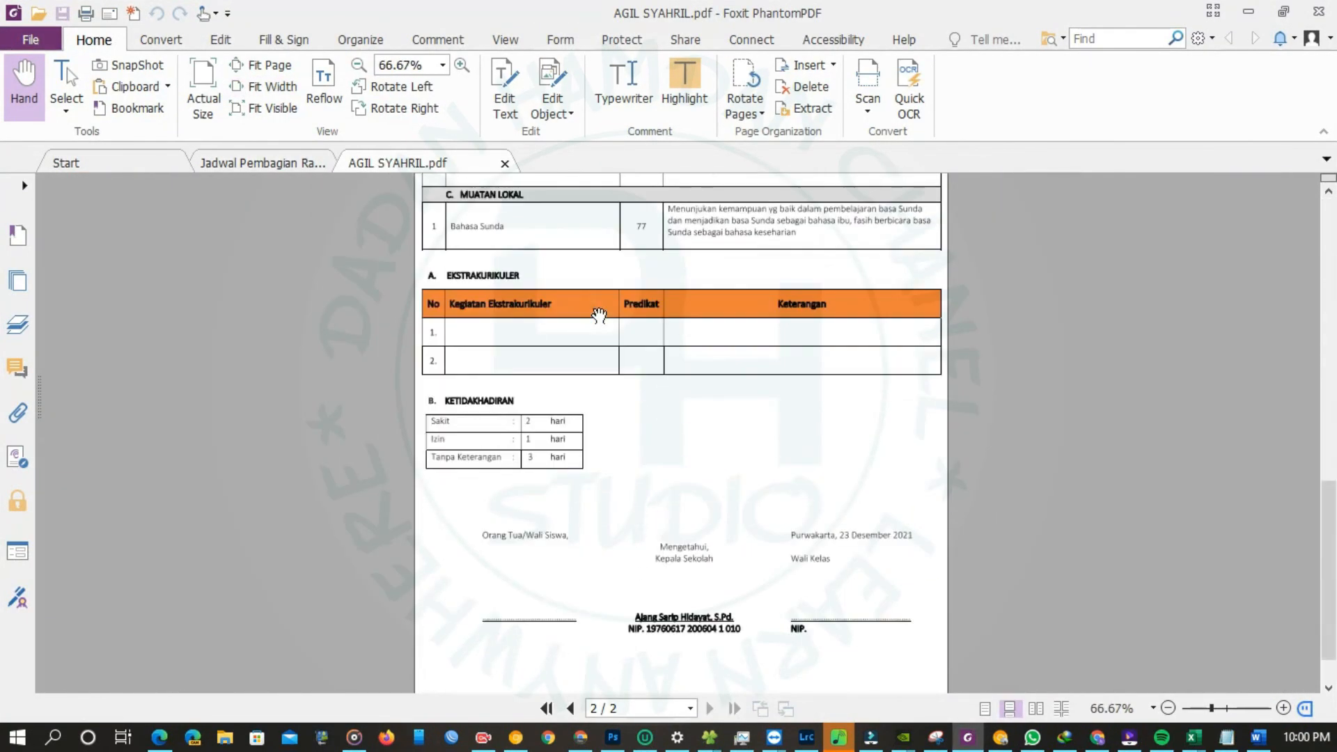
{"action": "scroll", "coordinate": [598, 316], "scroll_direction": "up", "scroll_amount": 15}
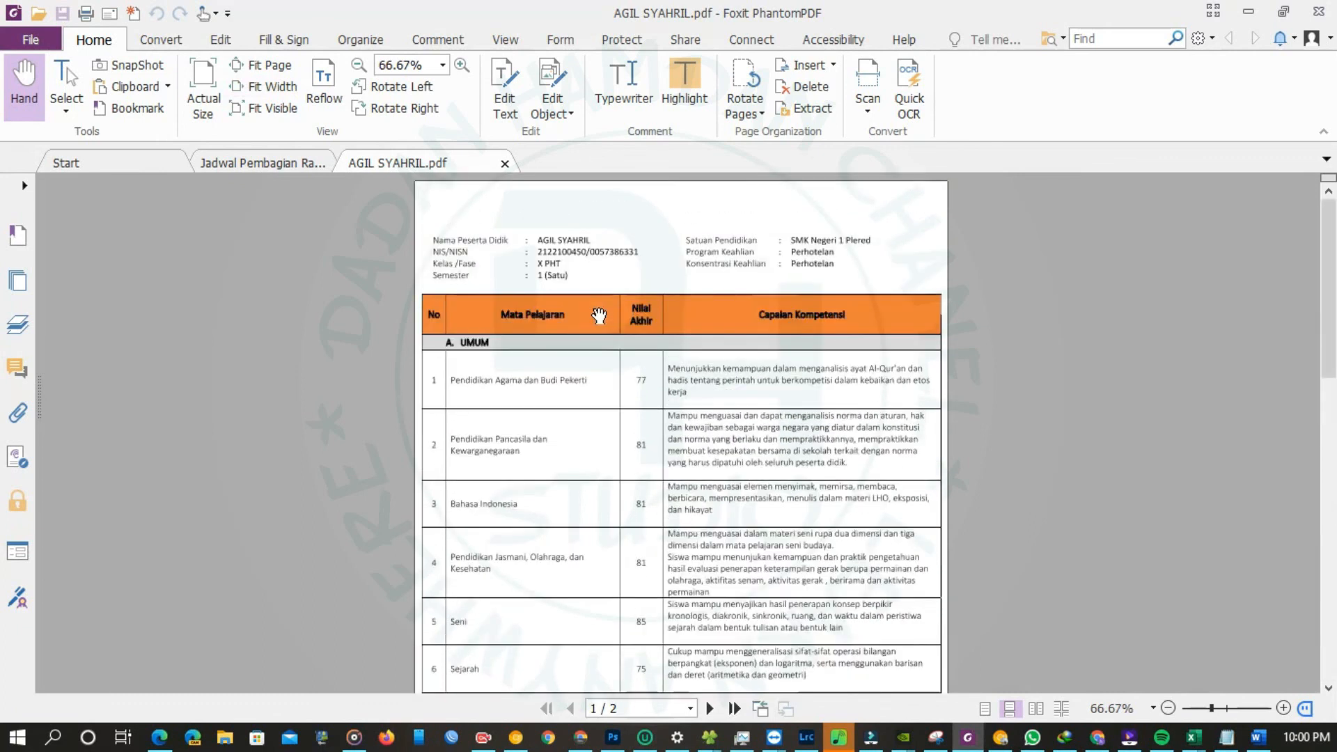
{"action": "scroll", "coordinate": [598, 242], "scroll_direction": "down", "scroll_amount": 8}
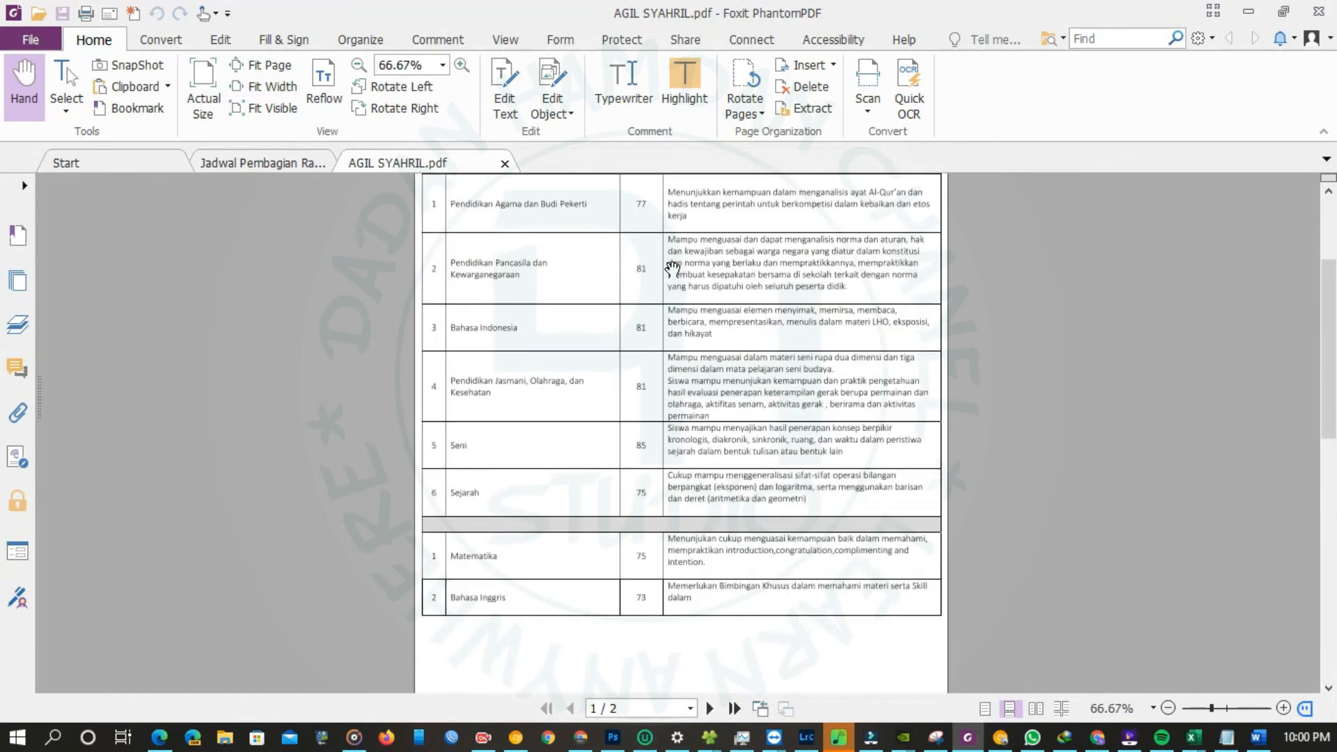
{"action": "scroll", "coordinate": [670, 263], "scroll_direction": "up", "scroll_amount": 6}
{"action": "scroll", "coordinate": [672, 266], "scroll_direction": "down", "scroll_amount": 13}
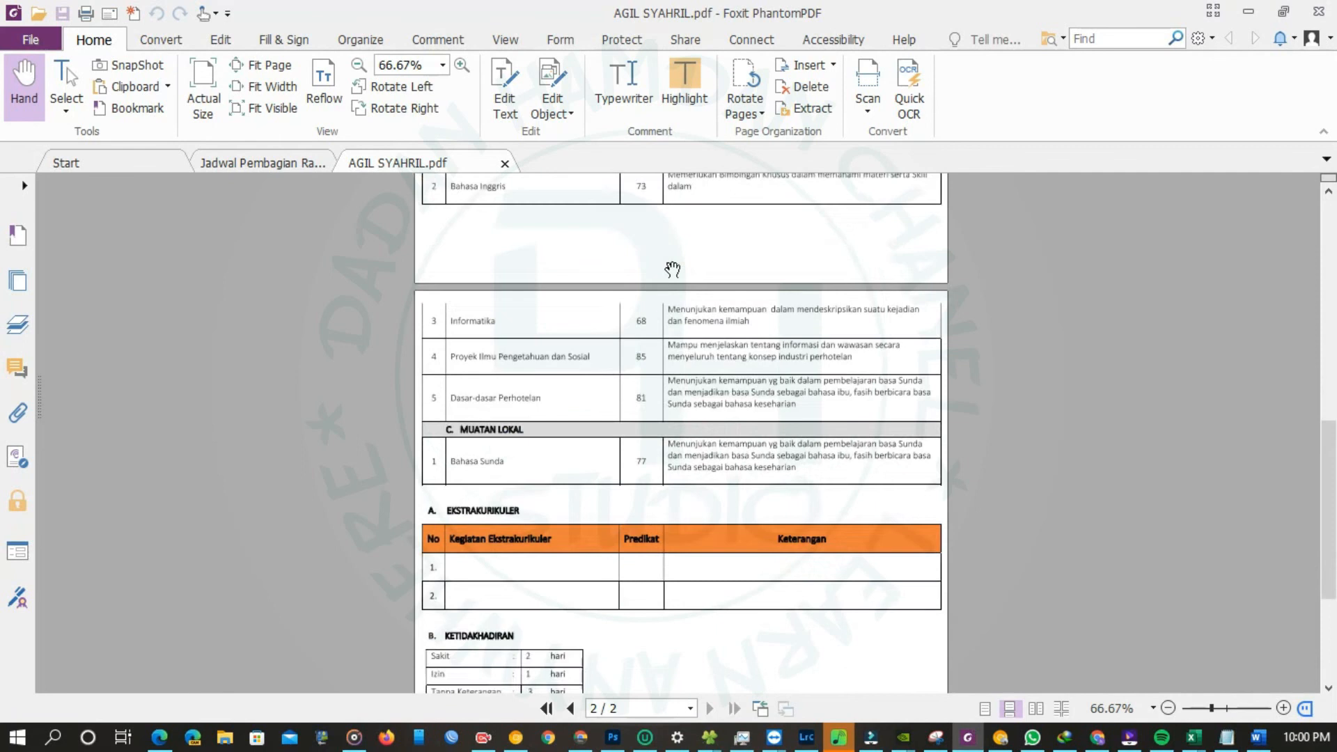
{"action": "scroll", "coordinate": [672, 266], "scroll_direction": "up", "scroll_amount": 7}
{"action": "scroll", "coordinate": [672, 267], "scroll_direction": "down", "scroll_amount": 5}
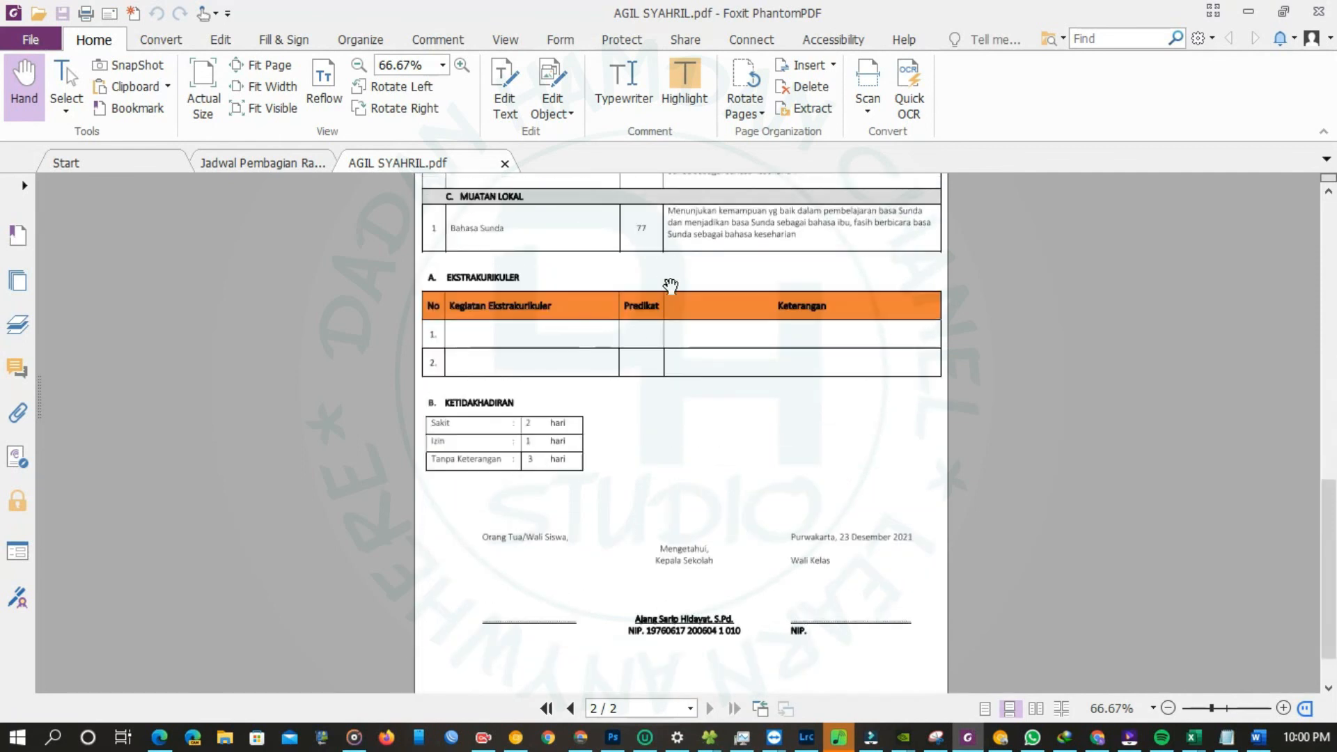
{"action": "left_click", "coordinate": [1250, 12]}
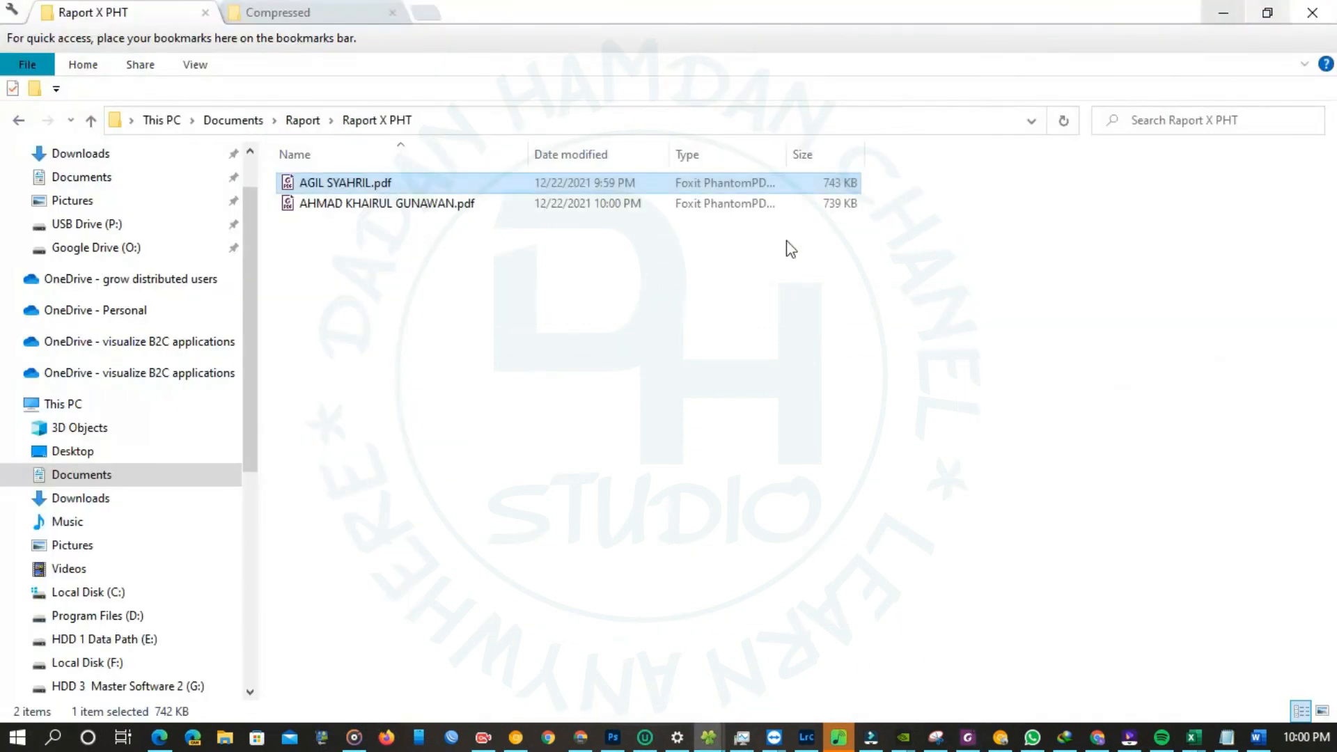
- Clear the desktop by minimizing the File Explorer, Notepad and student report PDF windows
{"action": "left_click", "coordinate": [1228, 14]}
{"action": "left_click_drag", "start_coordinate": [1253, 87], "coordinate": [641, 136]}
{"action": "left_click", "coordinate": [1030, 126]}
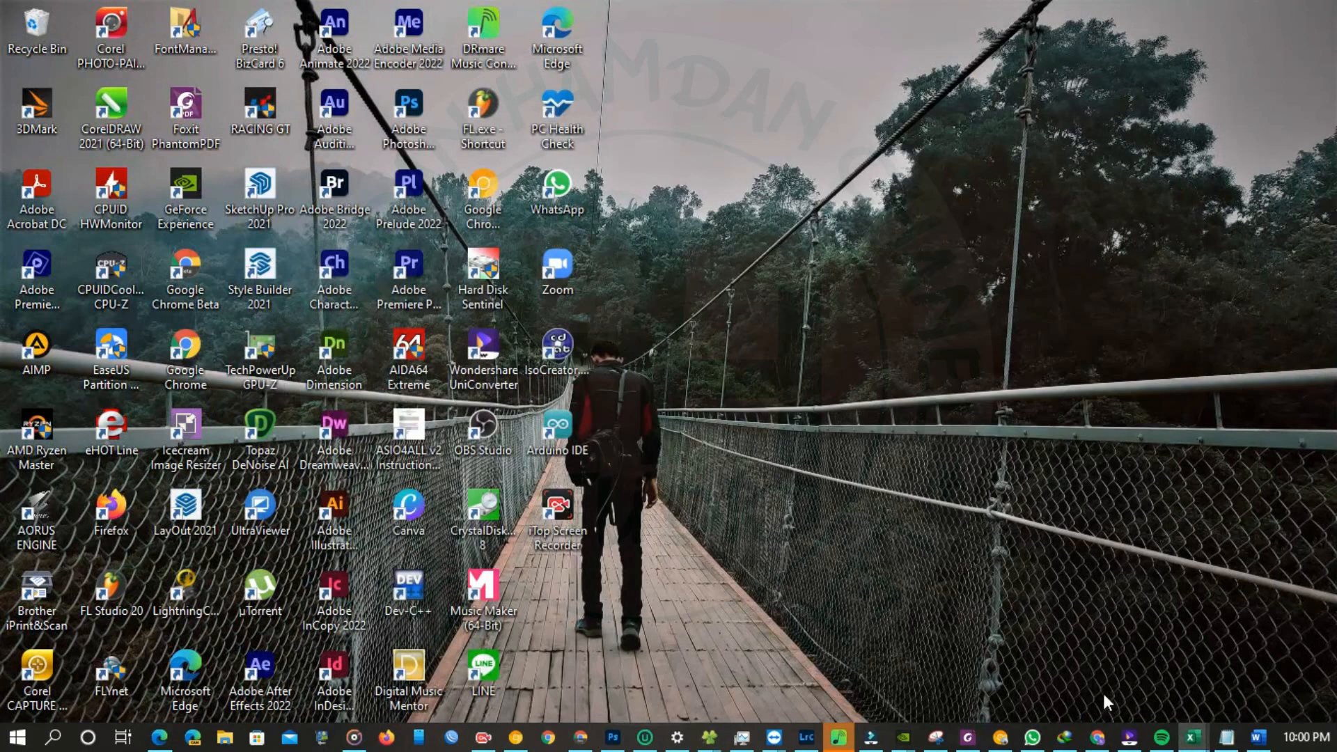
{"action": "left_click", "coordinate": [968, 737]}
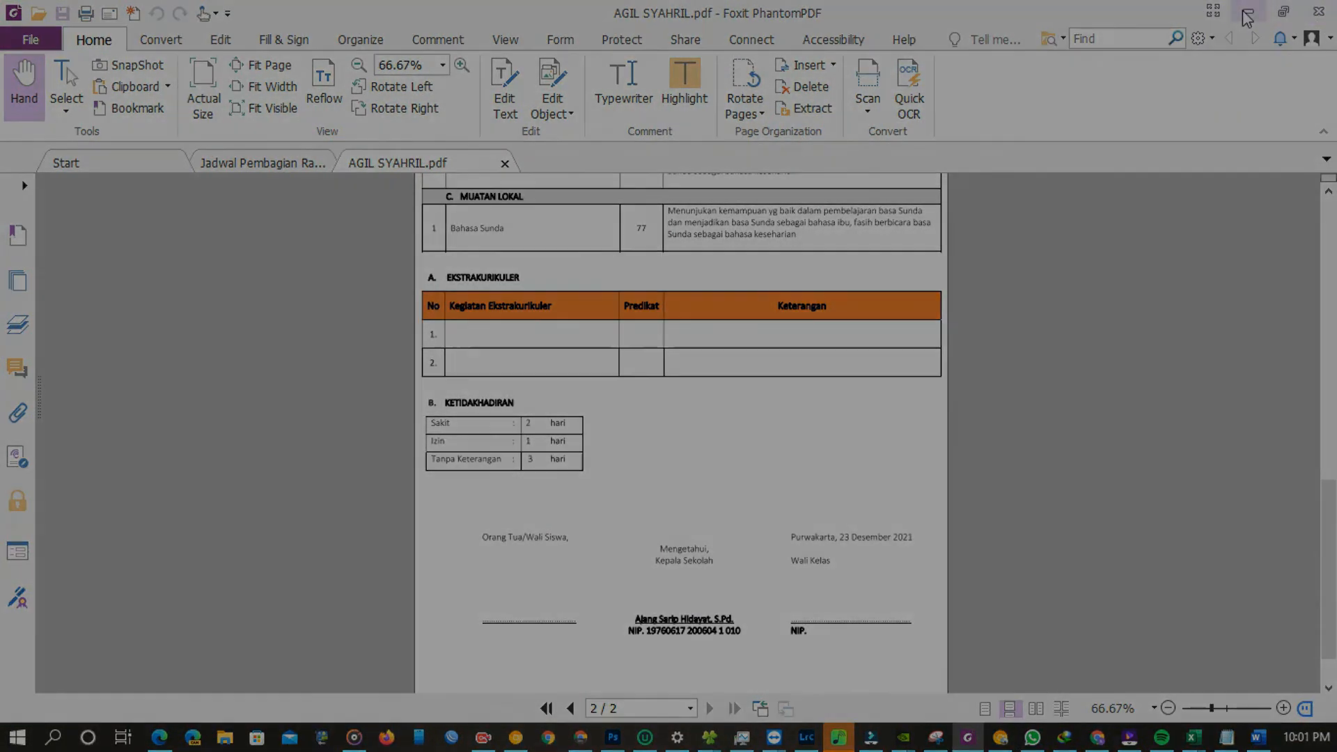
{"action": "left_click", "coordinate": [1247, 18]}
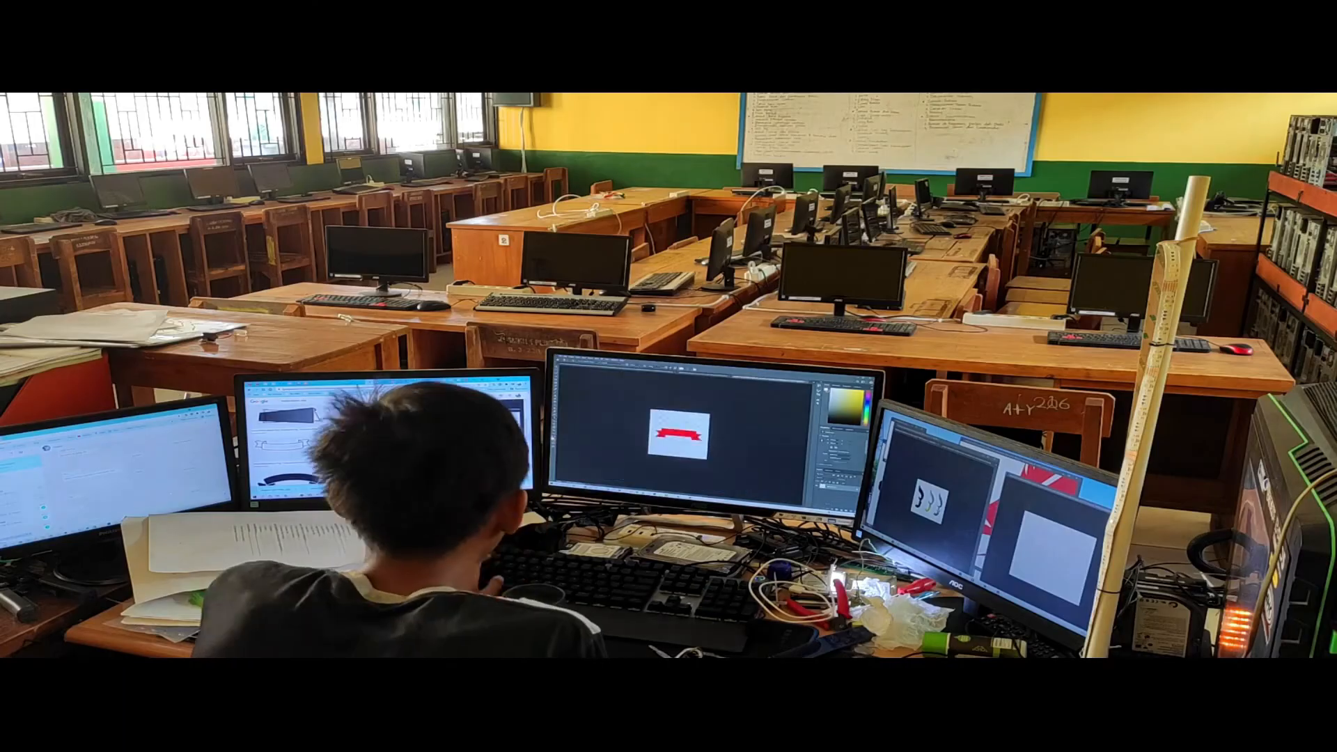